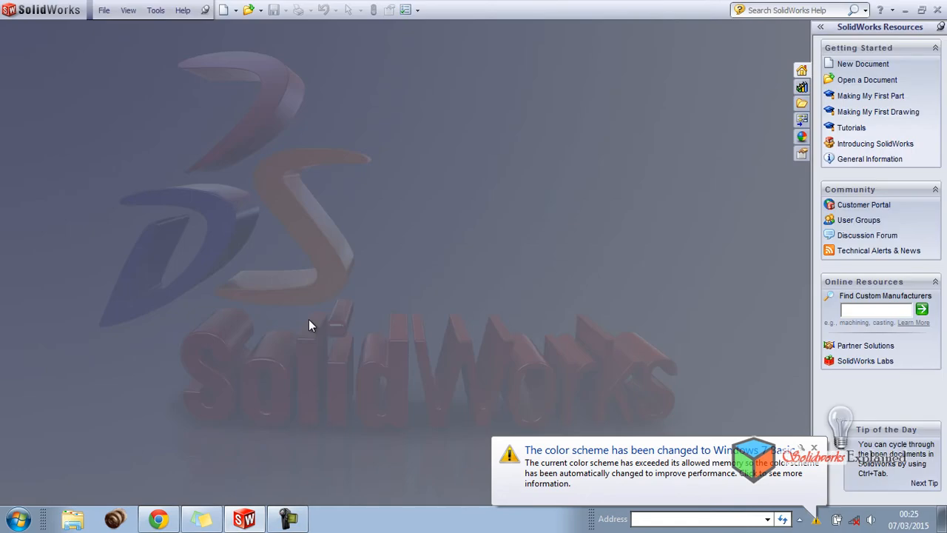
Create a new part document from the Tutorial part template
left_click(223, 10)
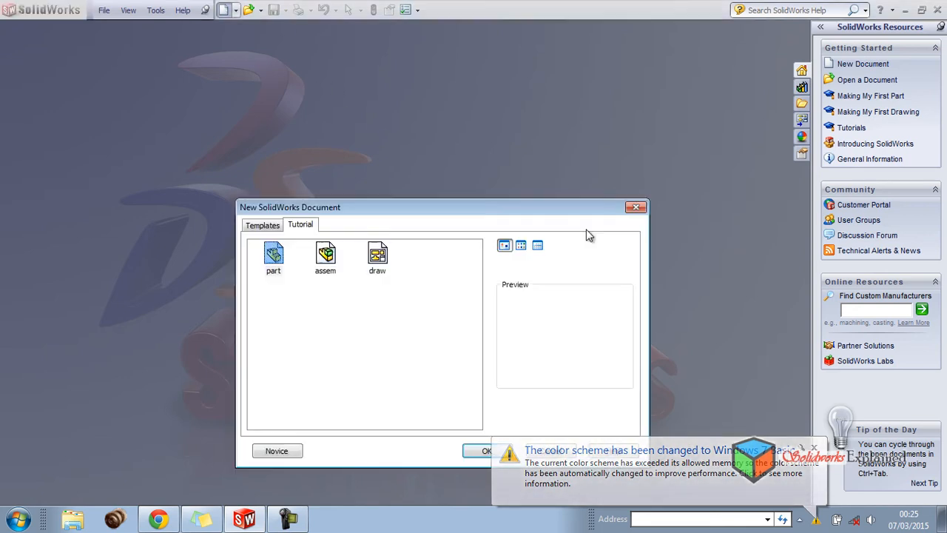
left_click(480, 453)
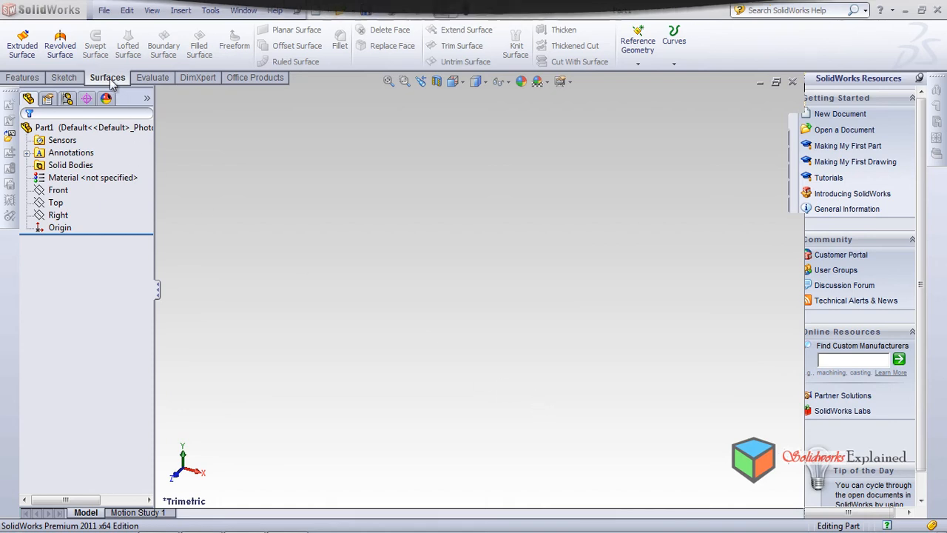
left_click(63, 78)
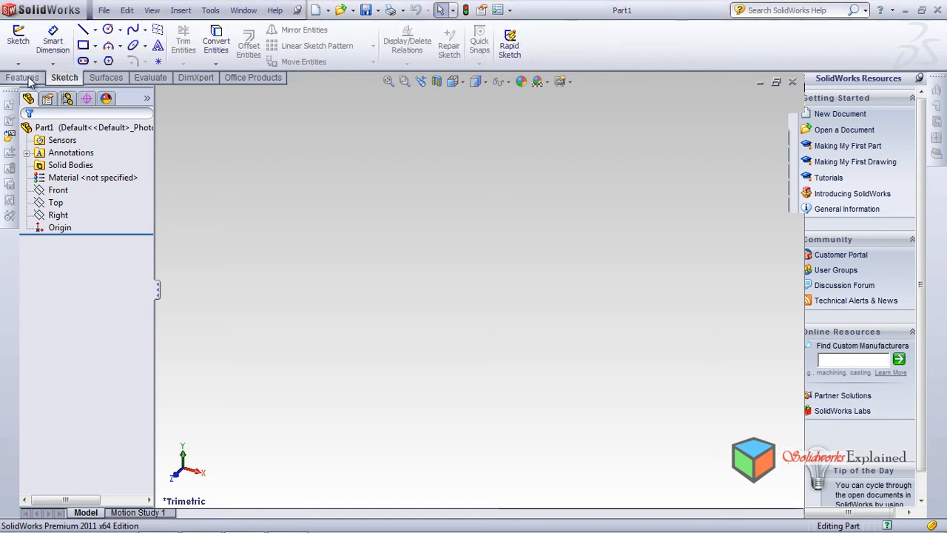
left_click(33, 77)
left_click(64, 78)
left_click(109, 78)
left_click(63, 79)
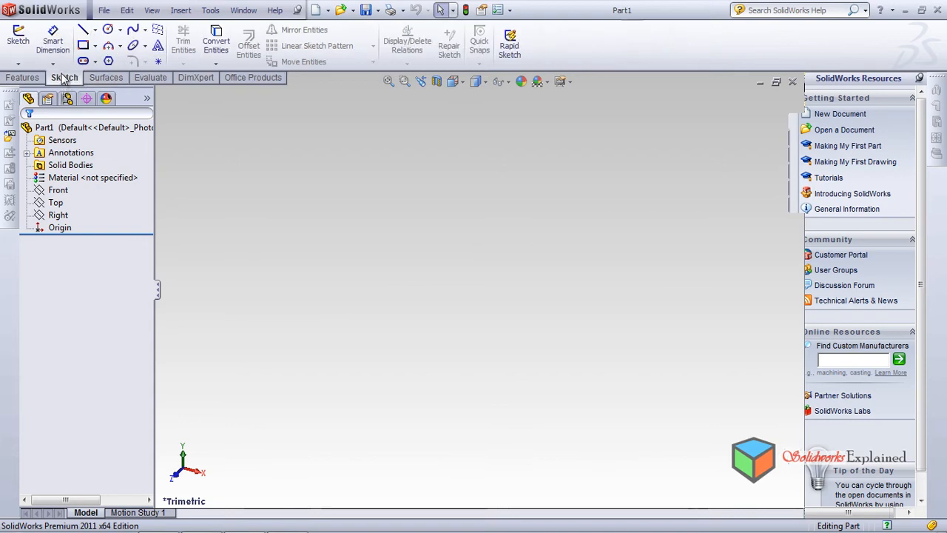
Hide the Surfaces command set from the CommandManager and show it again
right_click(63, 78)
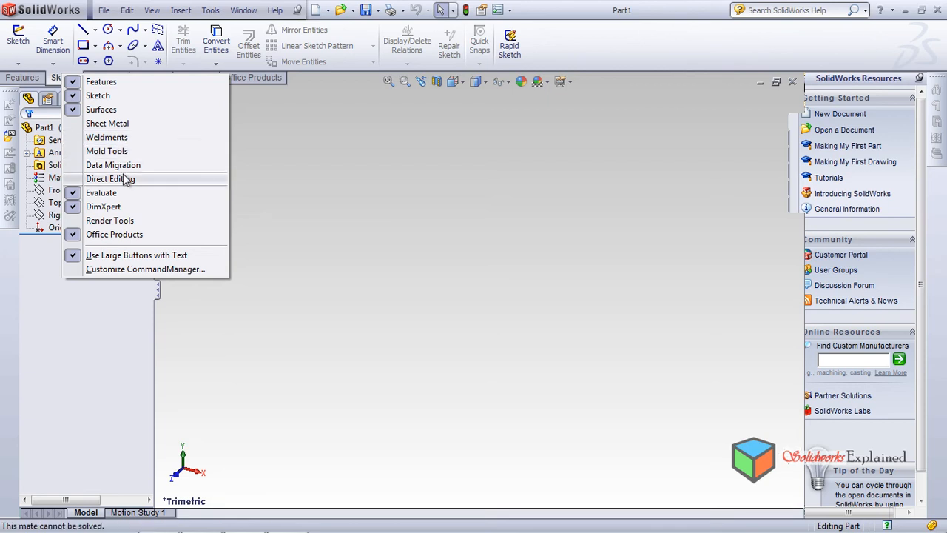
left_click(78, 113)
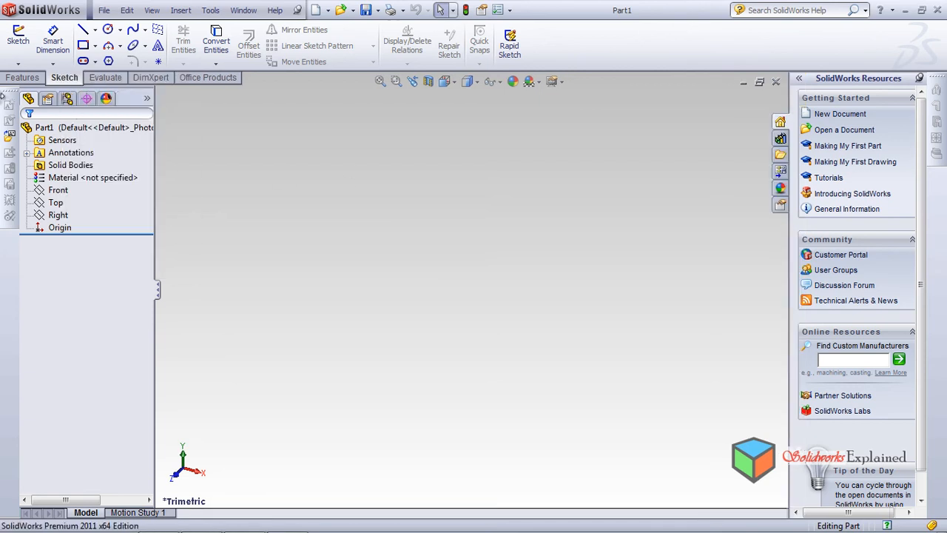
right_click(109, 79)
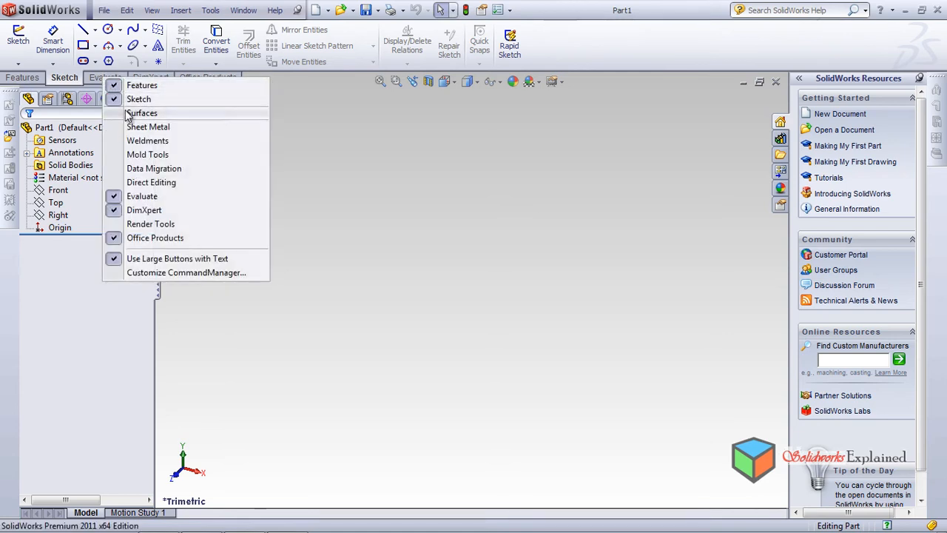
left_click(132, 113)
left_click(103, 78)
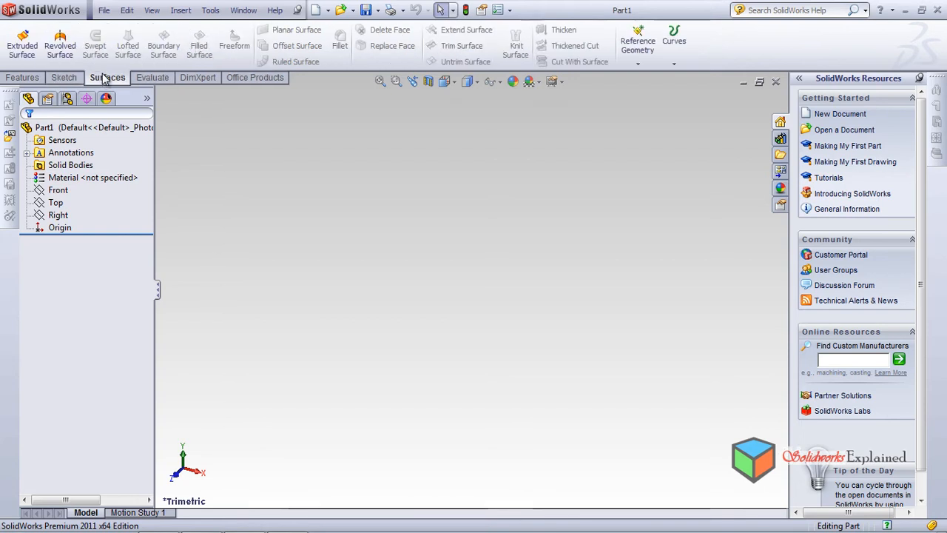
left_click_drag(103, 87, 135, 43)
Sketch an open, roughly U-shaped spline through eight points on the Front plane, about 340 mm in arc length
left_click(66, 192)
left_click(122, 173)
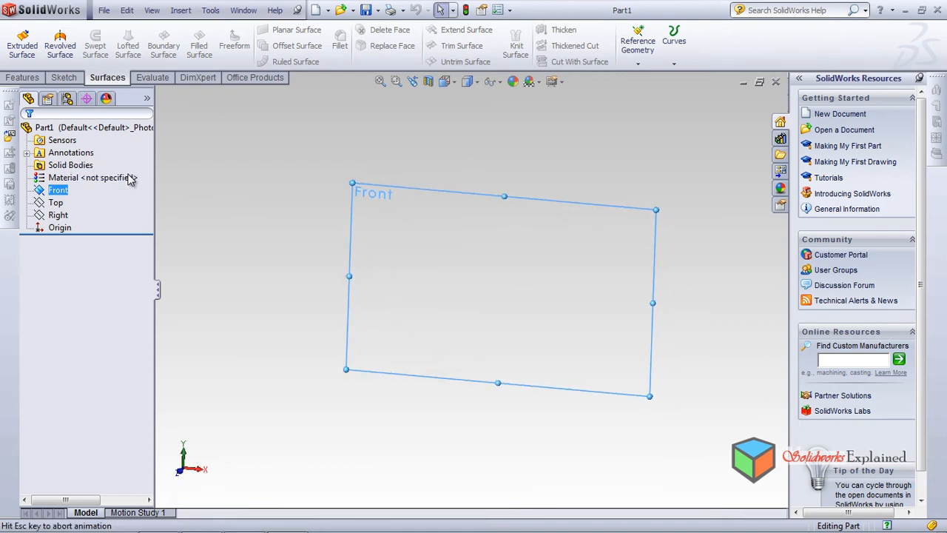
left_click(64, 78)
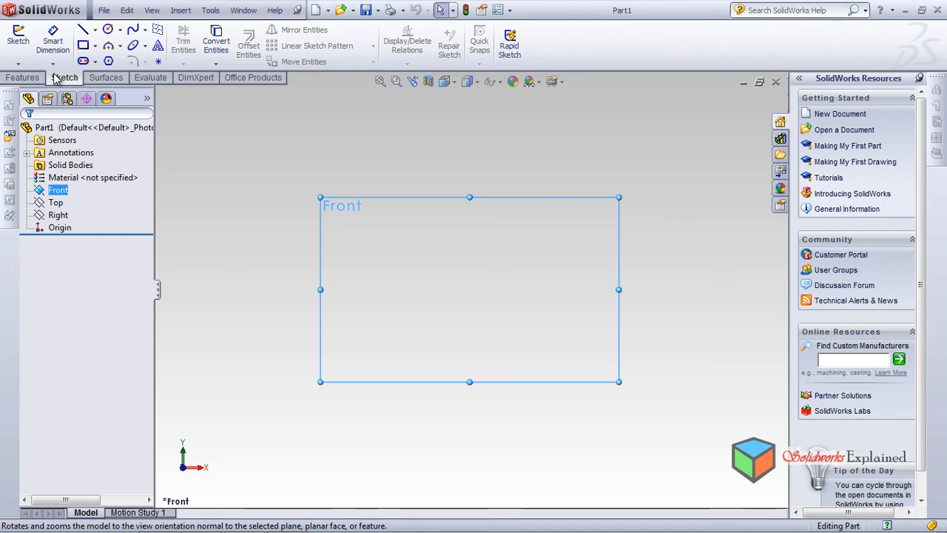
left_click(132, 30)
left_click(334, 244)
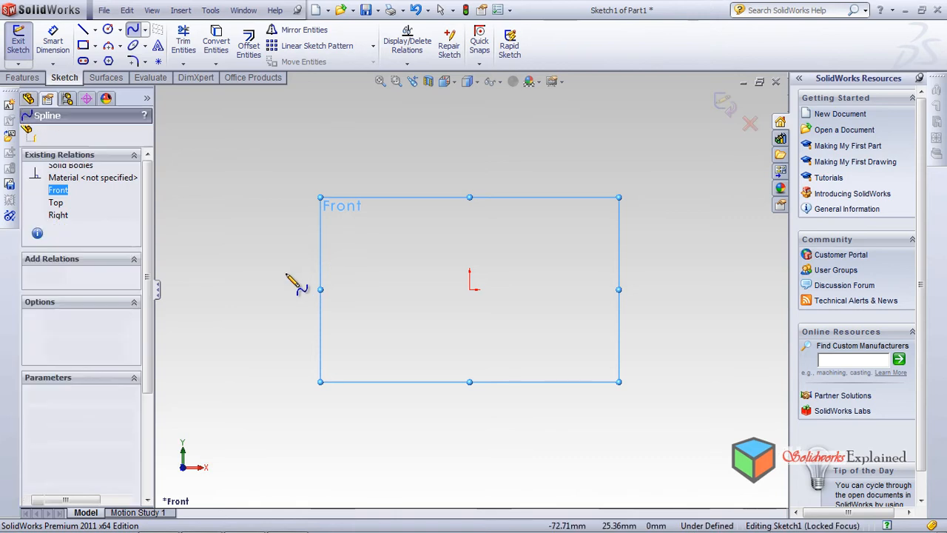
left_click(286, 273)
left_click(366, 308)
left_click(386, 374)
left_click(519, 388)
left_click(612, 362)
left_click(616, 279)
left_click(670, 230)
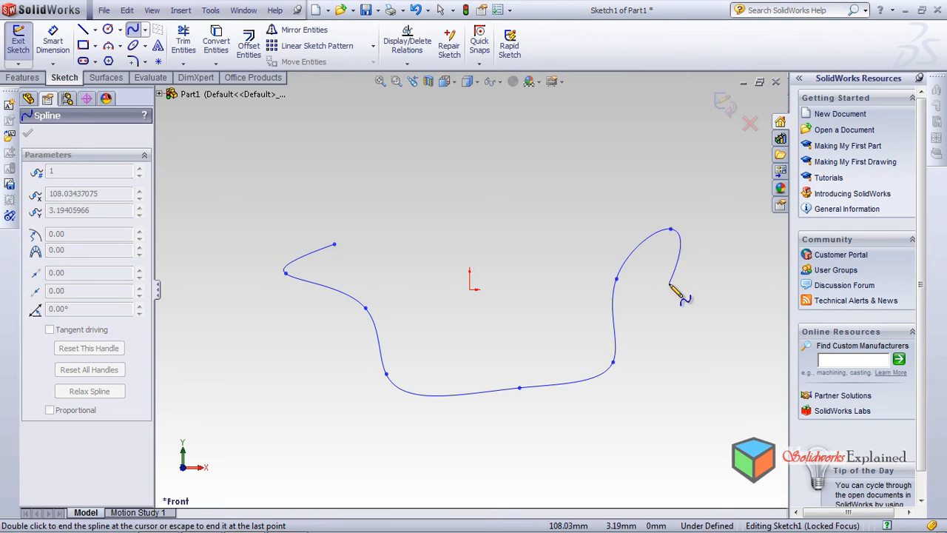
right_click(670, 238)
left_click(716, 314)
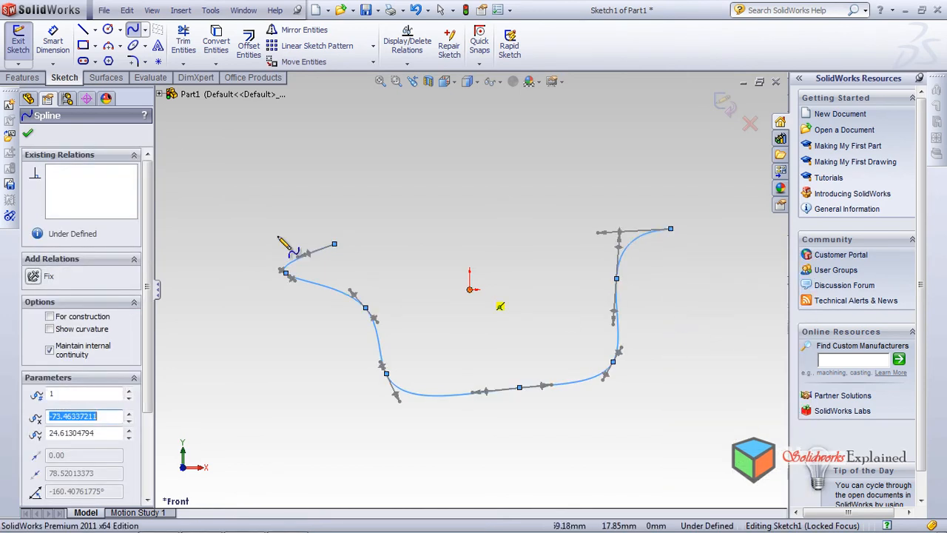
left_click(26, 135)
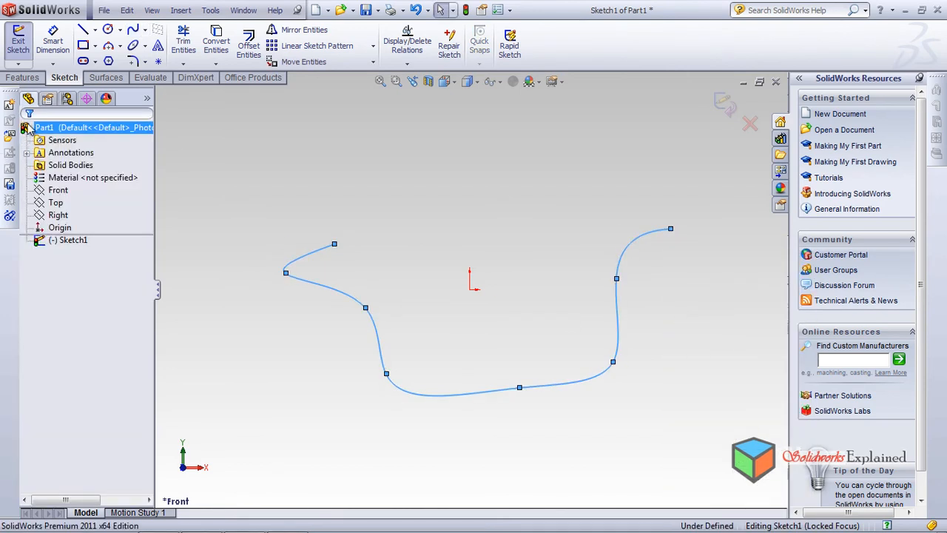
left_click(100, 78)
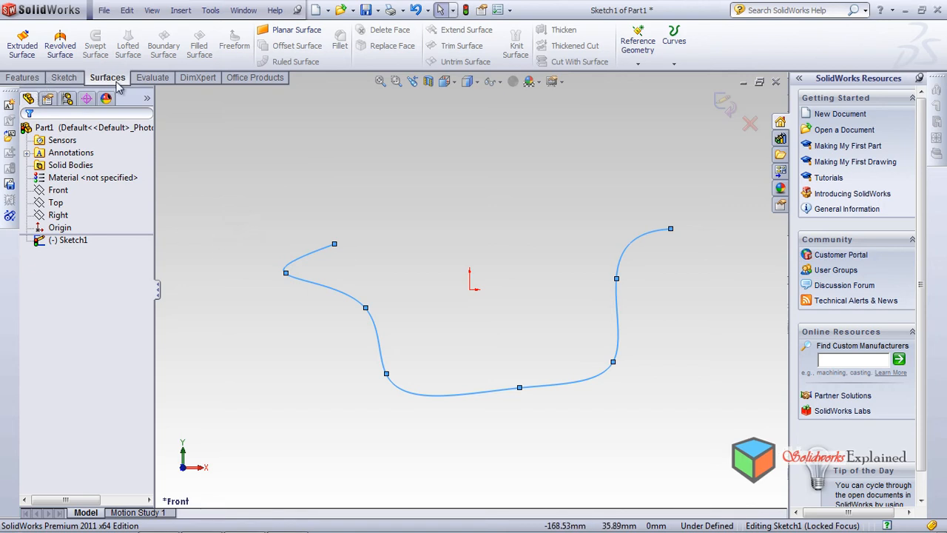
left_click(63, 78)
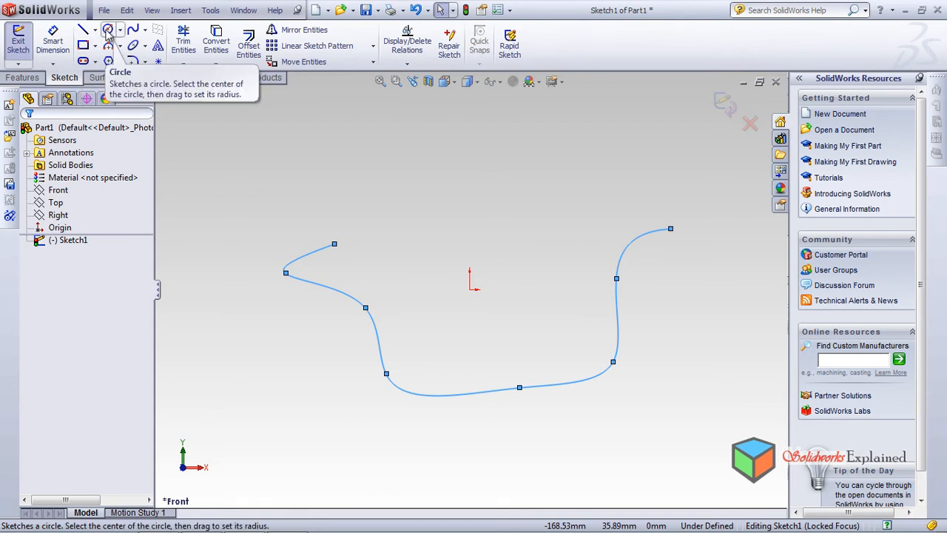
left_click(22, 77)
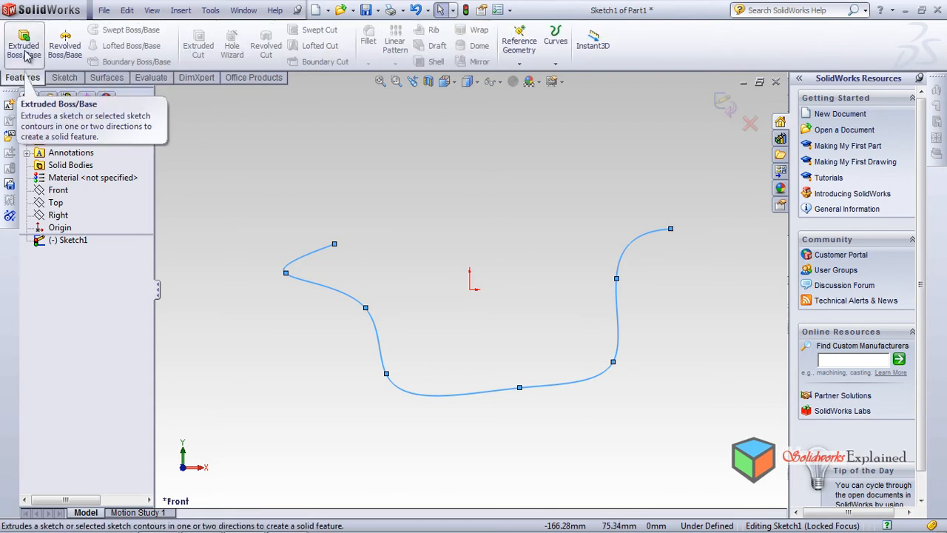
left_click(64, 77)
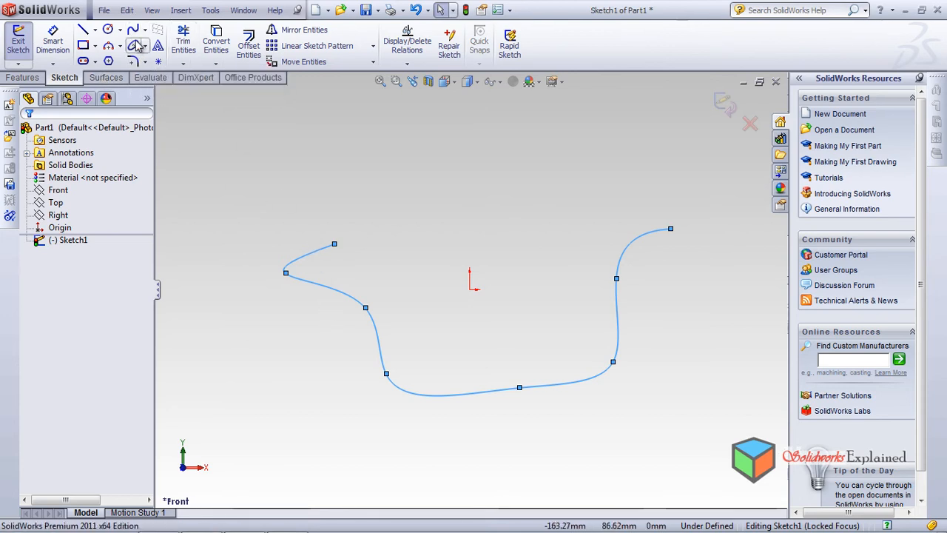
Extrude the open spline as a surface from the sketch plane with a Blind depth of 90 mm
left_click(107, 78)
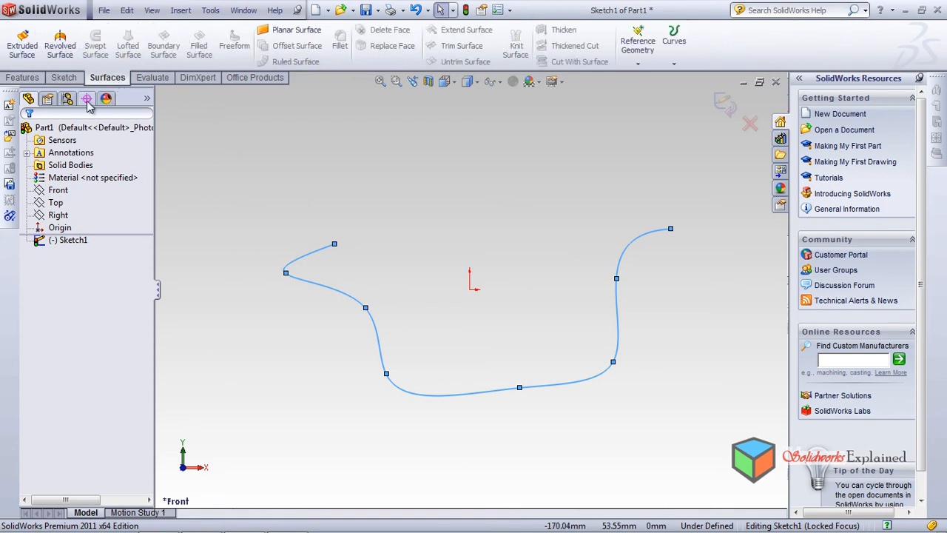
left_click(30, 52)
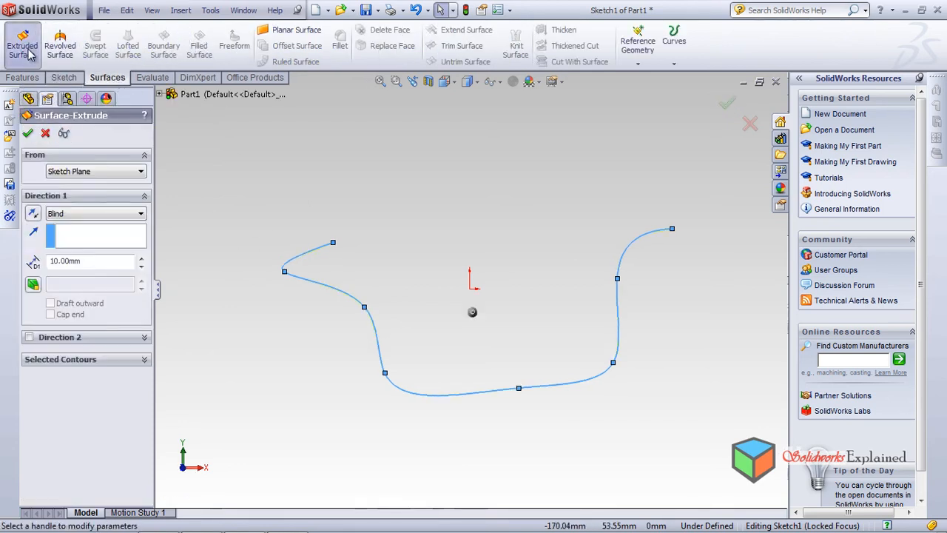
middle_click_drag(386, 247, 478, 340)
left_click(108, 225)
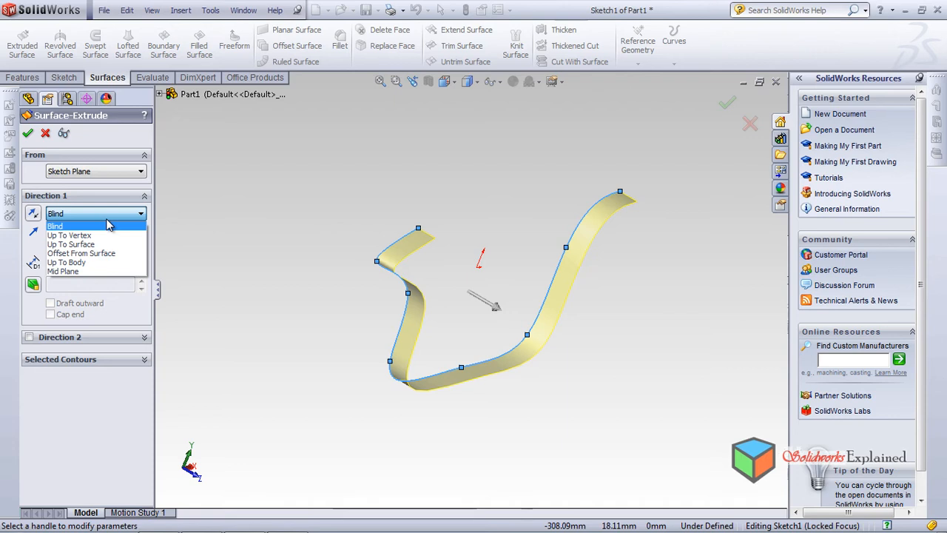
left_click(108, 225)
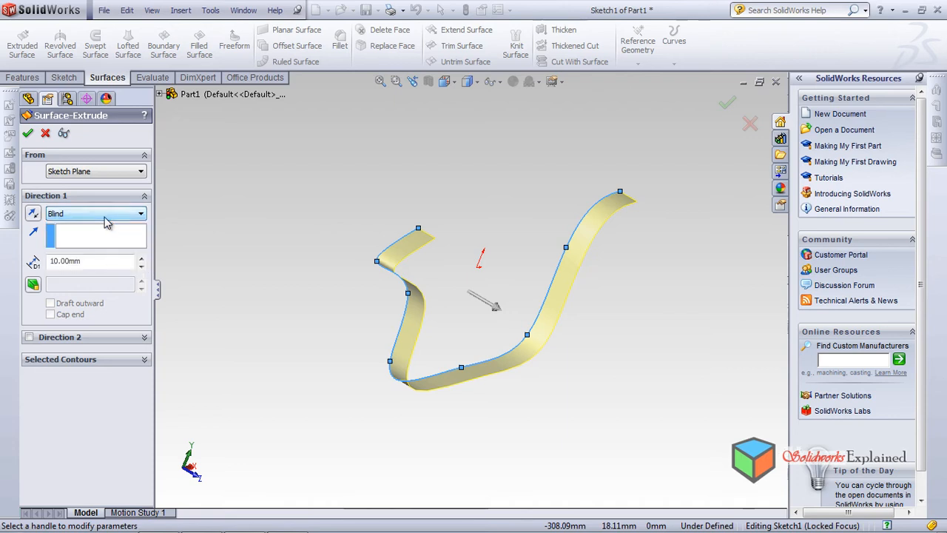
left_click(141, 259)
left_click(141, 259)
left_click(140, 259)
left_click(140, 259)
left_click(140, 259)
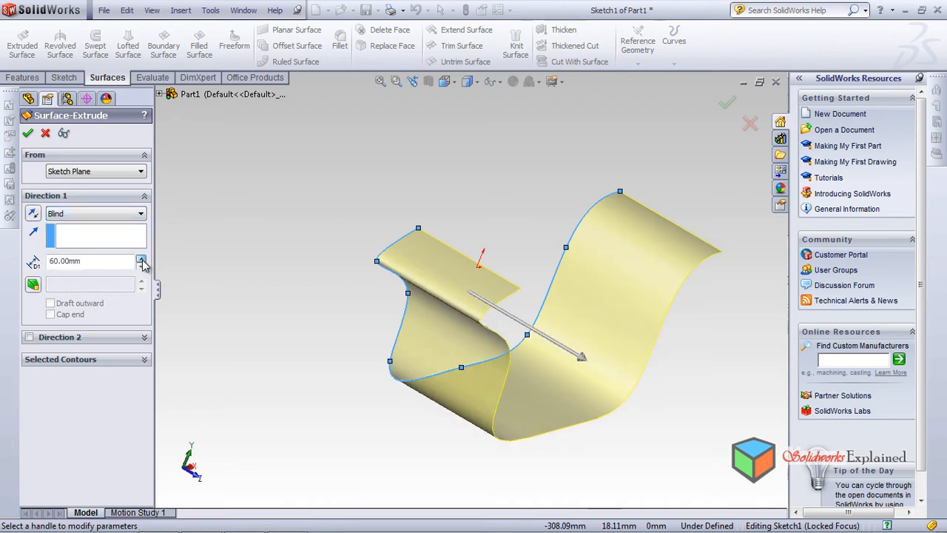
left_click_drag(590, 372, 633, 365)
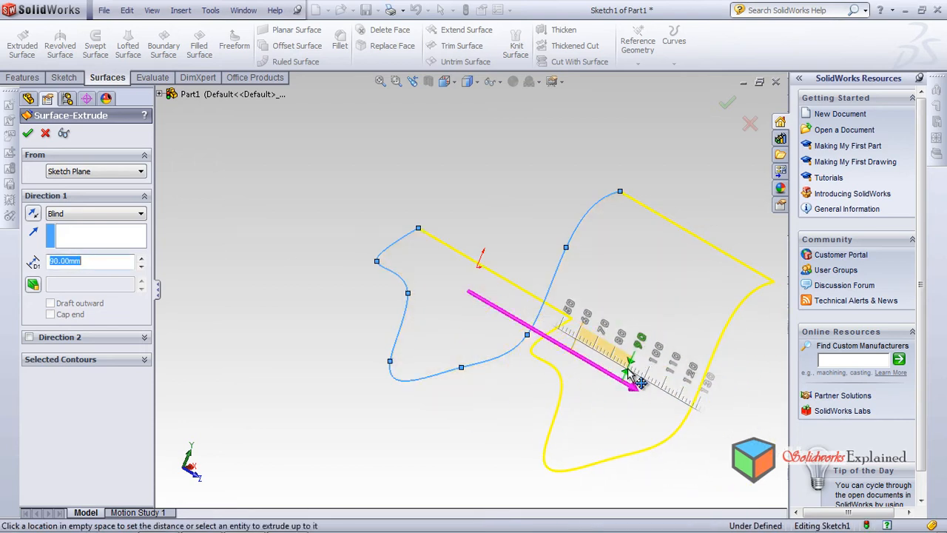
left_click(627, 373)
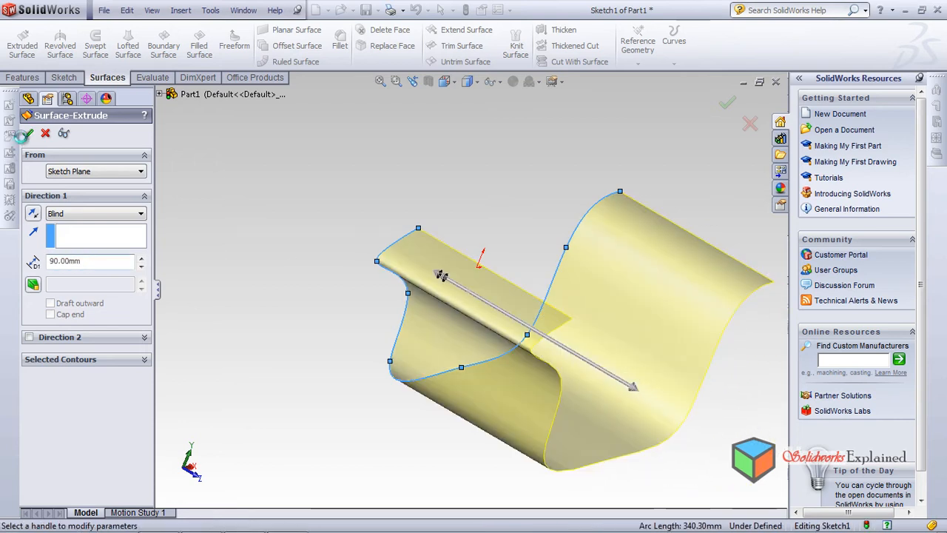
left_click(27, 133)
Delete the extruded surface feature while keeping its spline sketch
middle_click_drag(199, 238, 520, 232)
scroll(522, 349, "down", 6)
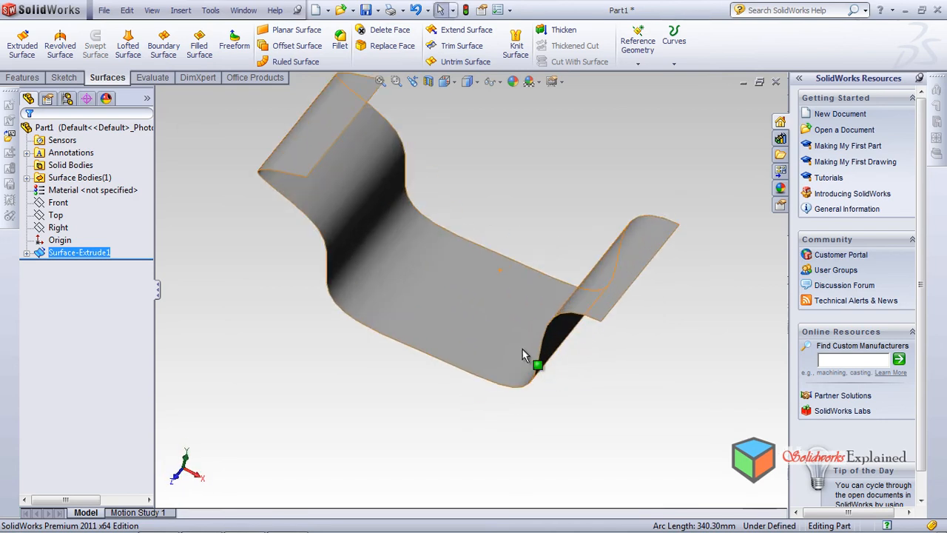
scroll(598, 341, "down", 6)
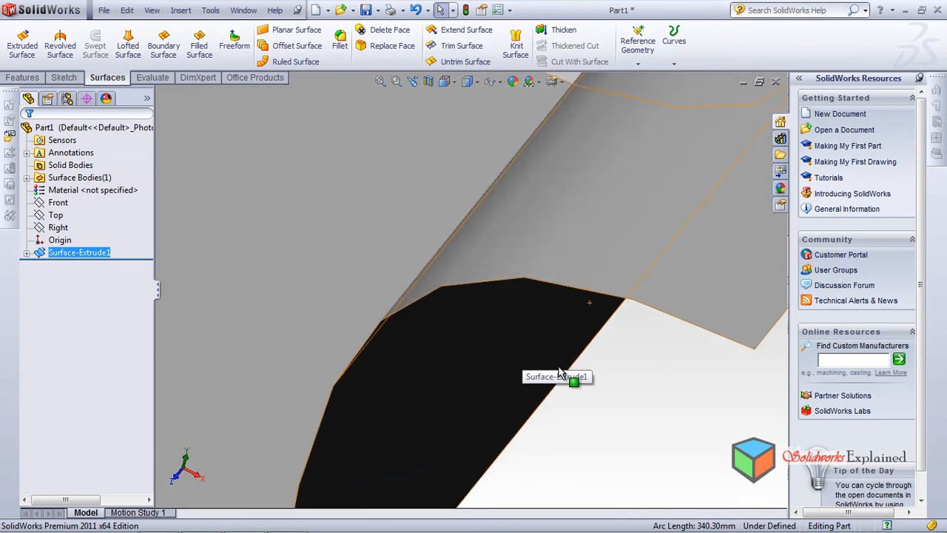
scroll(559, 348, "up", 10)
middle_click_drag(386, 292, 267, 188)
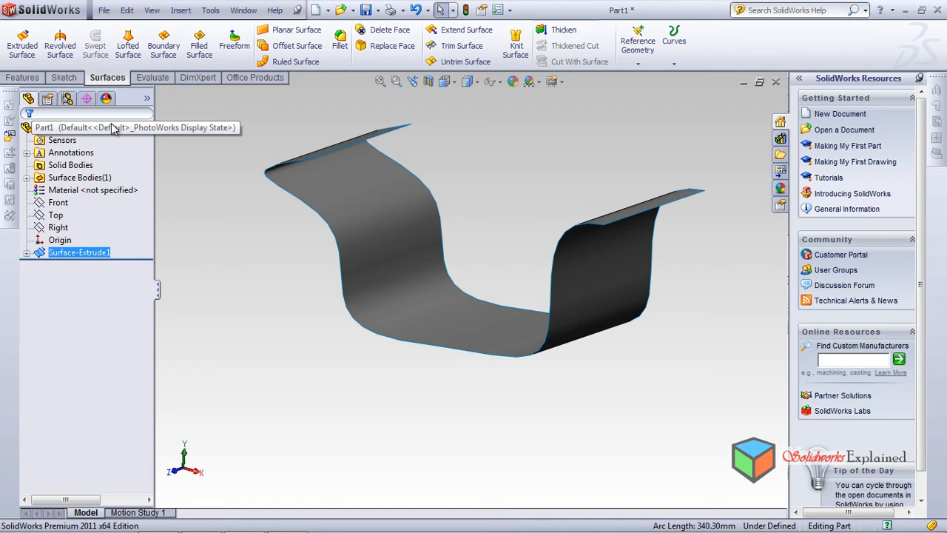
left_click(86, 252)
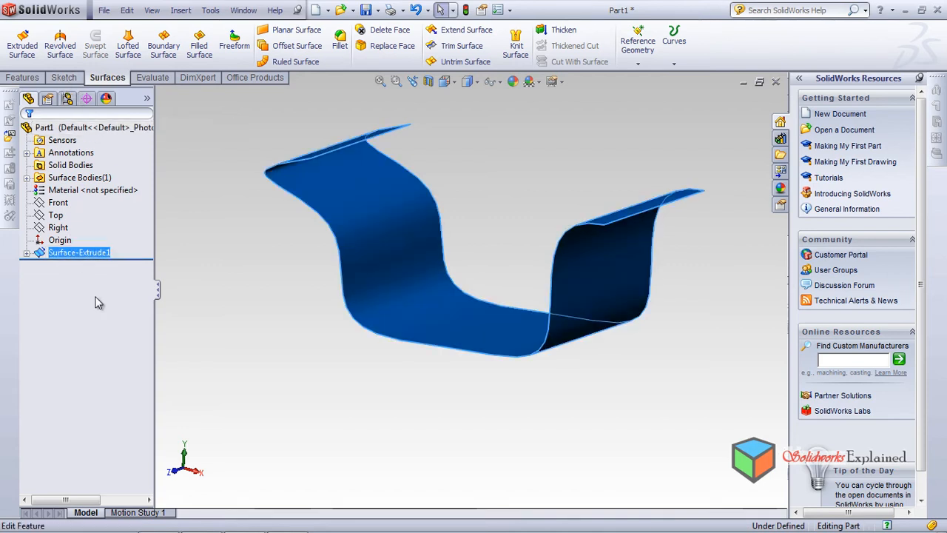
right_click(94, 256)
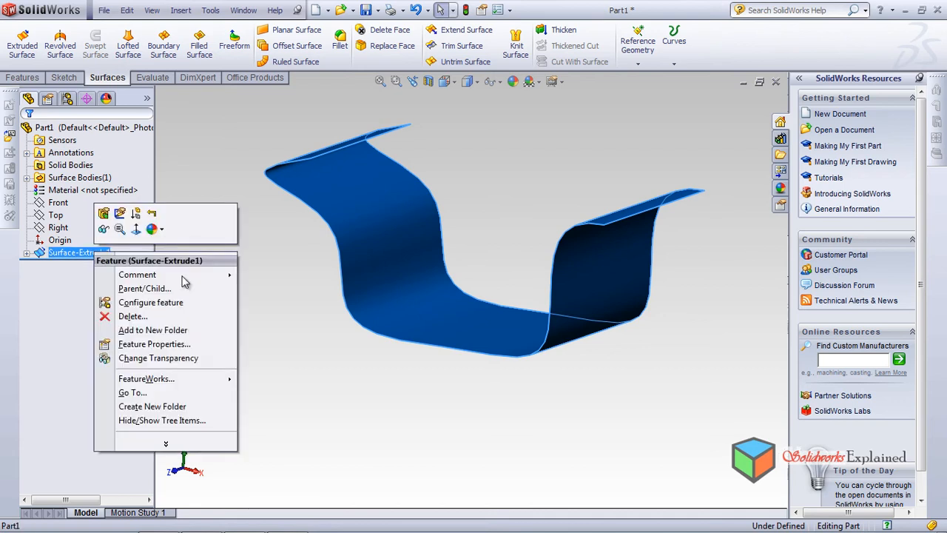
left_click(124, 315)
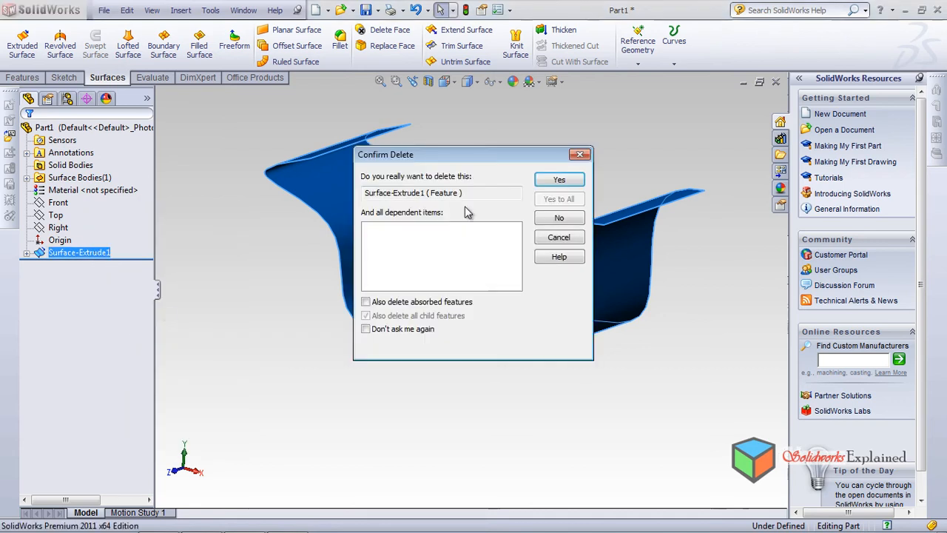
left_click(539, 185)
Add a near-vertical construction line about 216 mm long to the spline sketch, just beyond the spline's right end
left_click(59, 241)
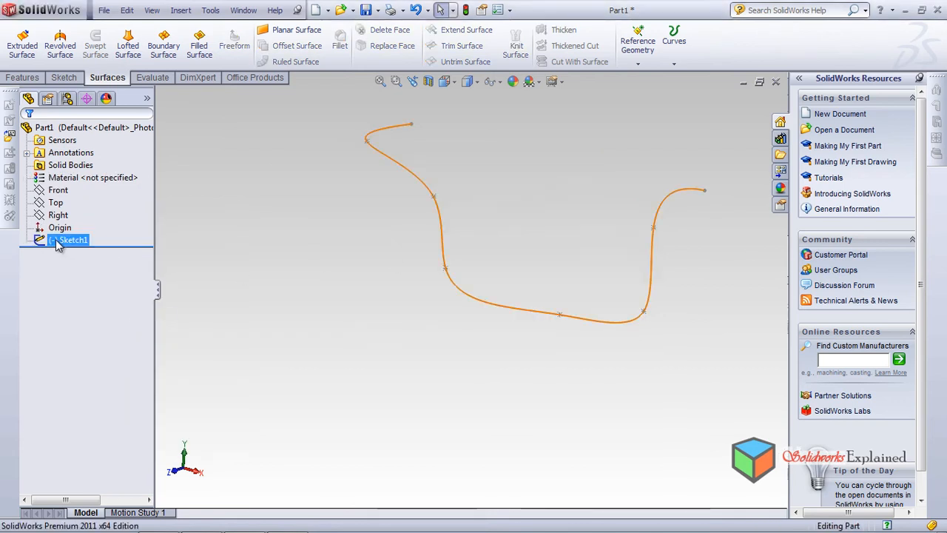
left_click(104, 214)
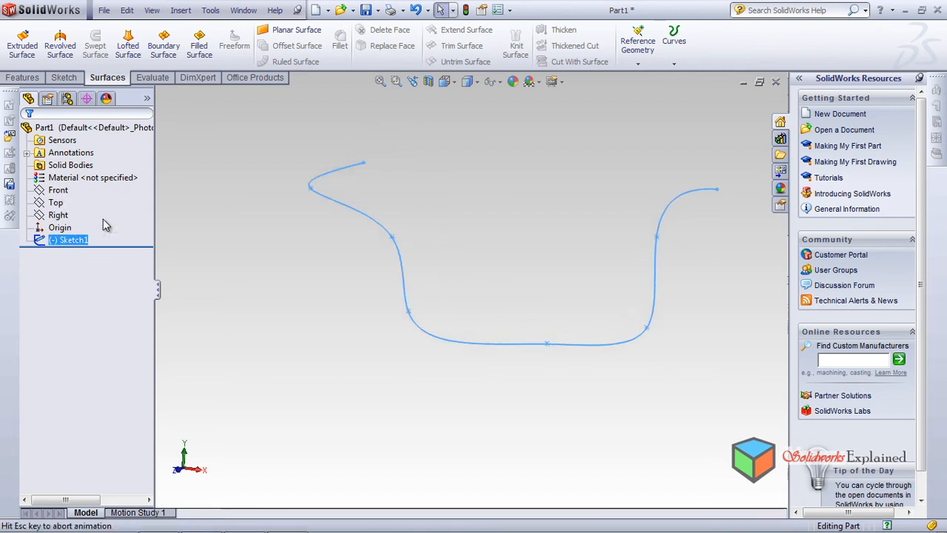
scroll(399, 256, "up", 5)
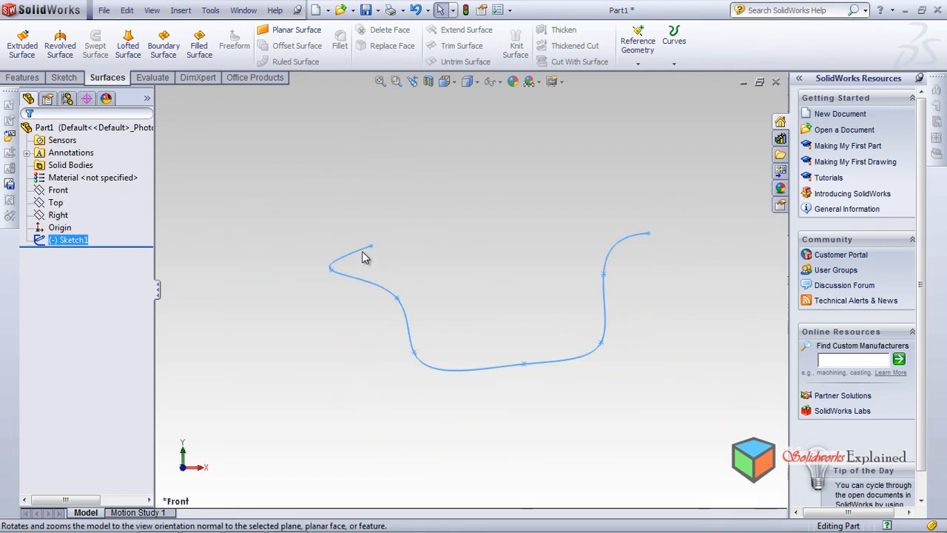
scroll(568, 311, "down", 4)
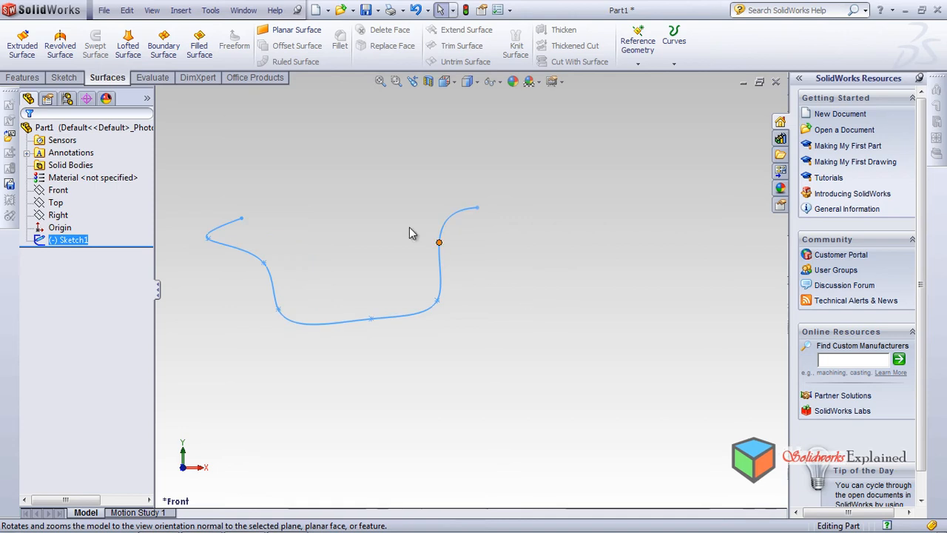
left_click(63, 78)
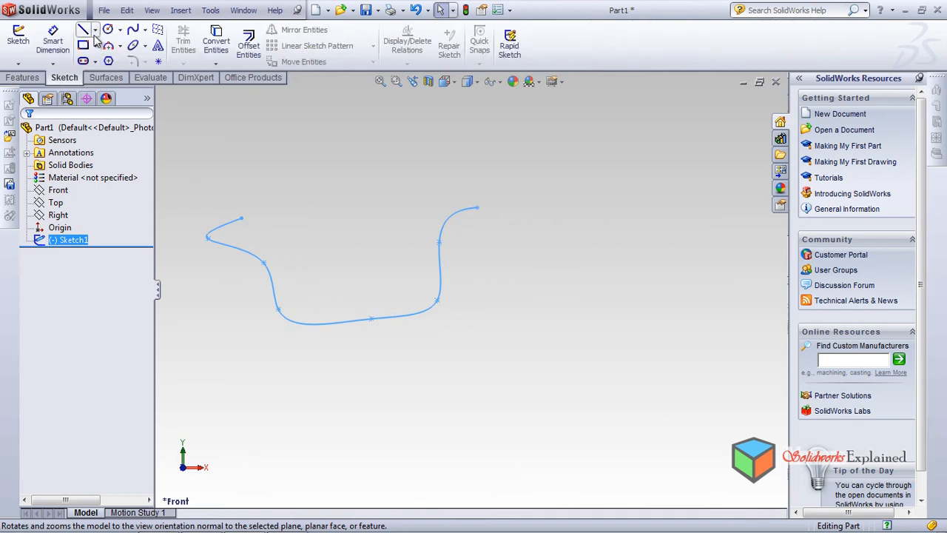
left_click(82, 29)
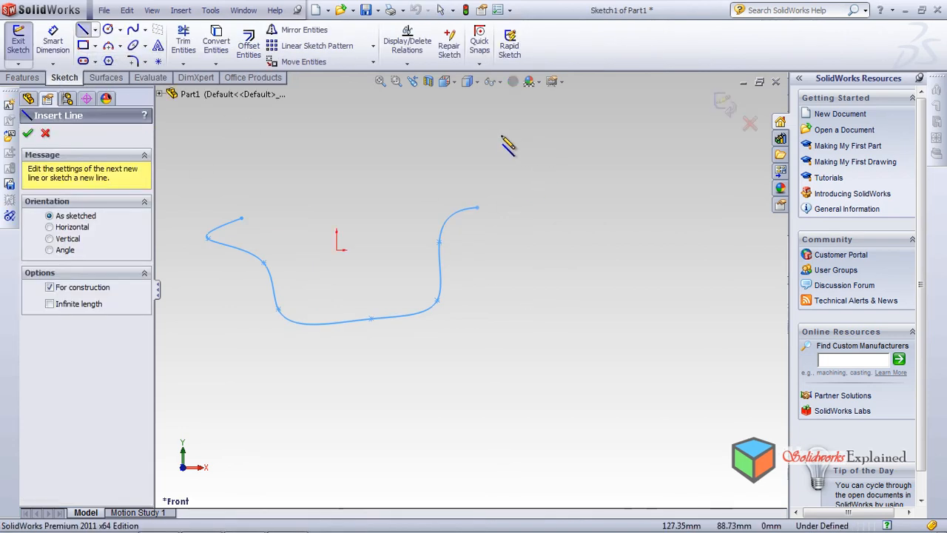
left_click(500, 136)
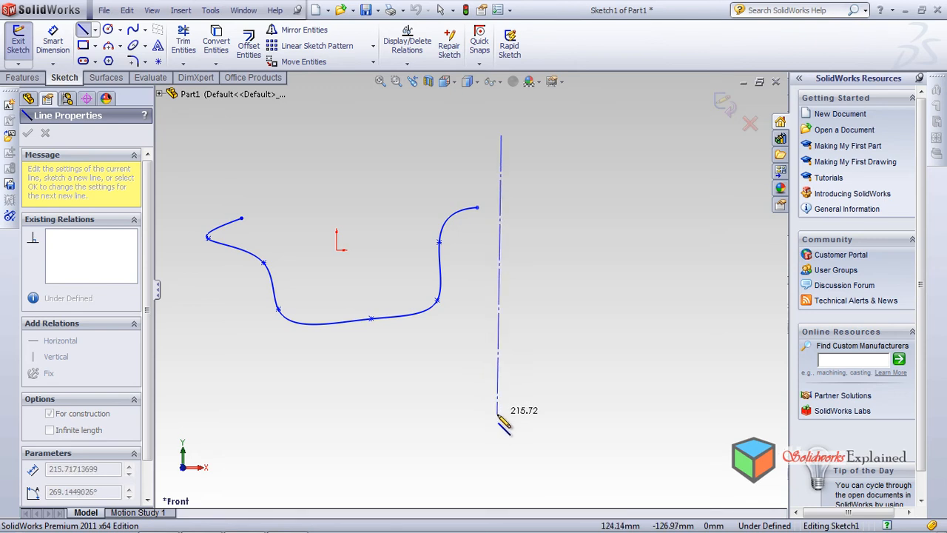
left_click(497, 414)
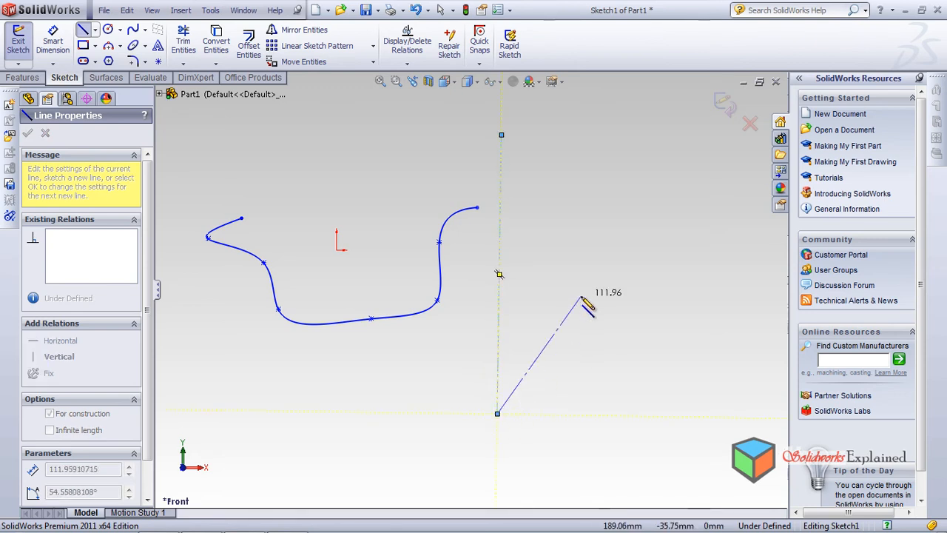
right_click(581, 255)
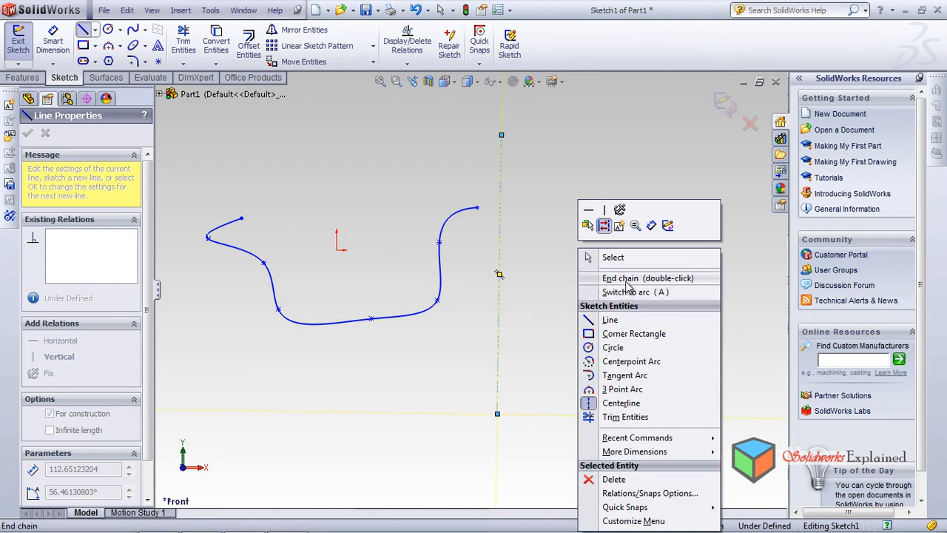
left_click(628, 281)
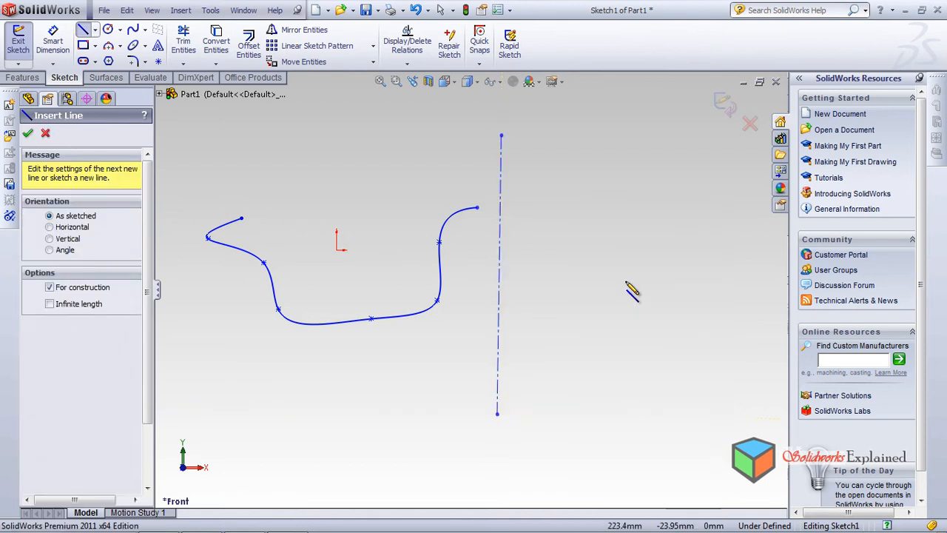
left_click(28, 134)
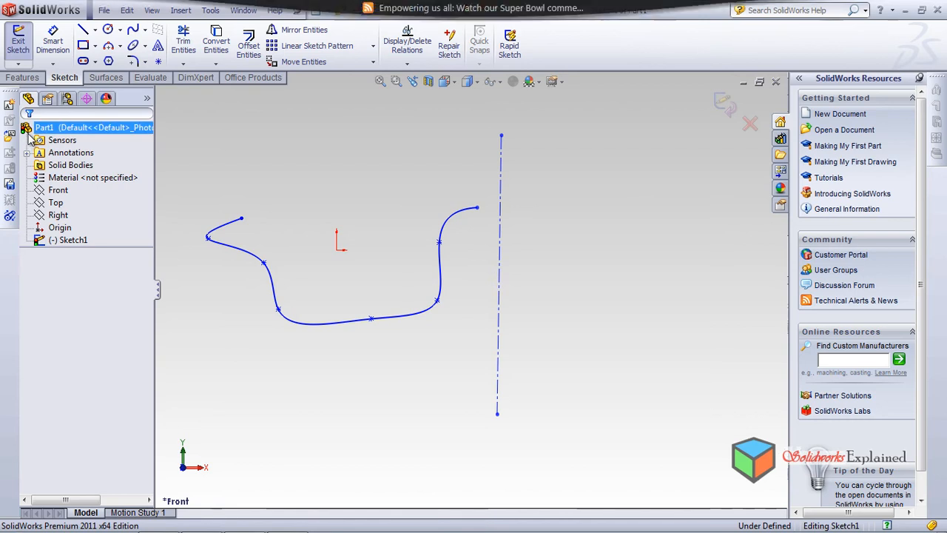
Revolve the open spline as a surface around the construction line with a Blind angle of 360 degrees
left_click(111, 79)
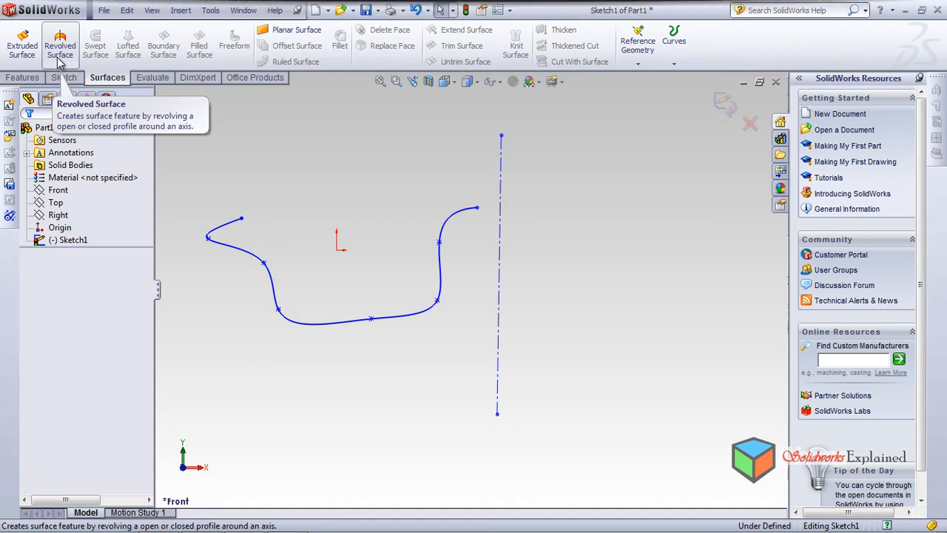
left_click(64, 78)
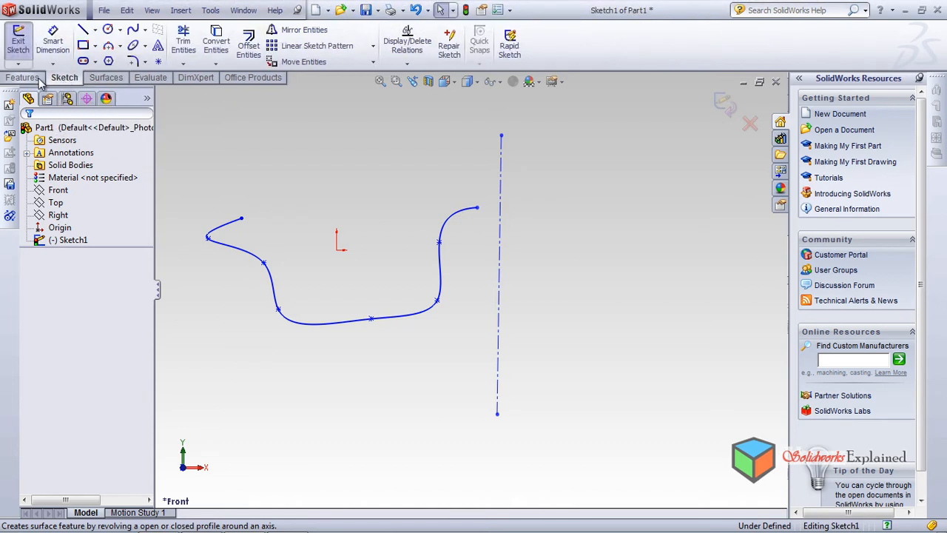
left_click(35, 78)
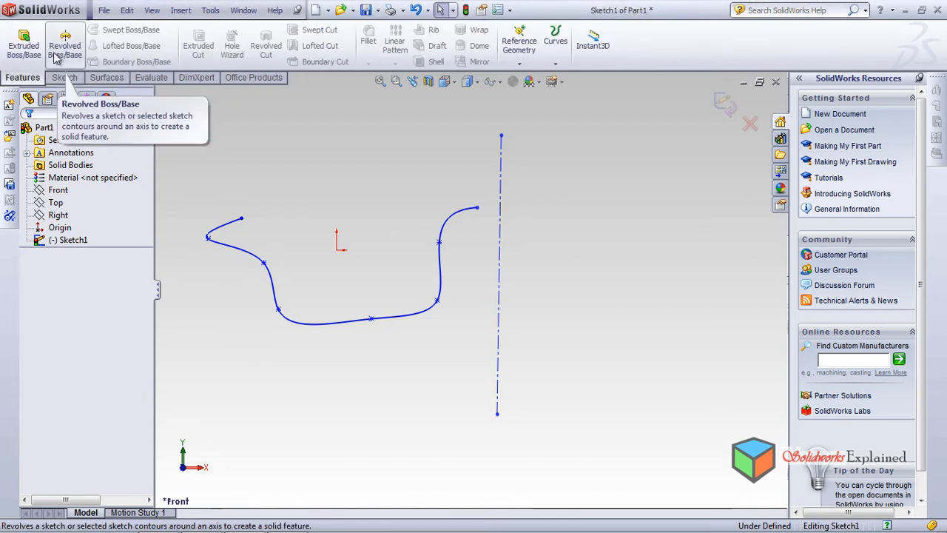
left_click(107, 78)
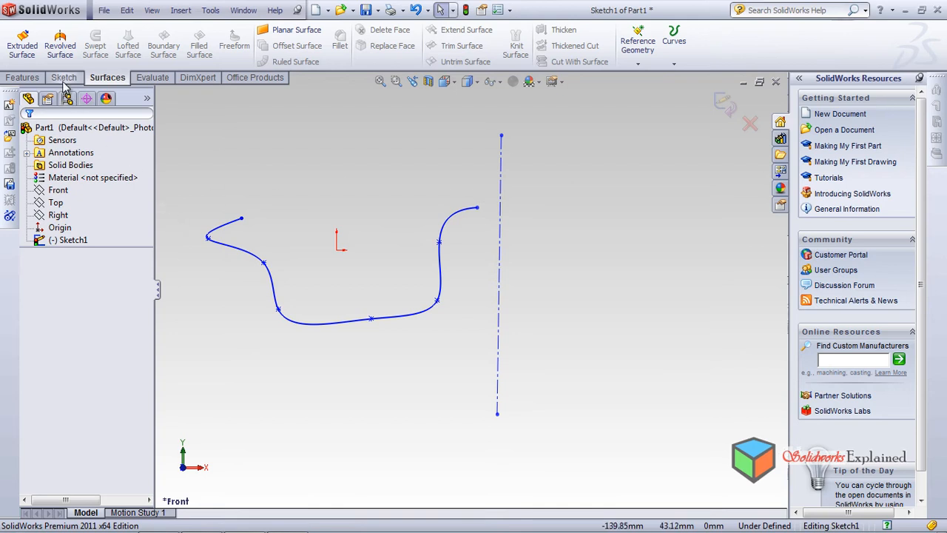
left_click(62, 49)
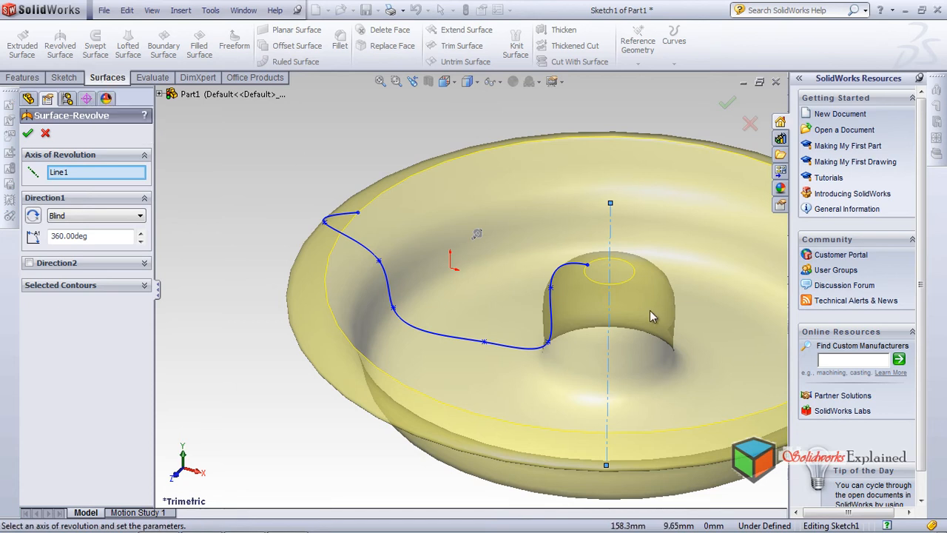
scroll(648, 311, "up", 5)
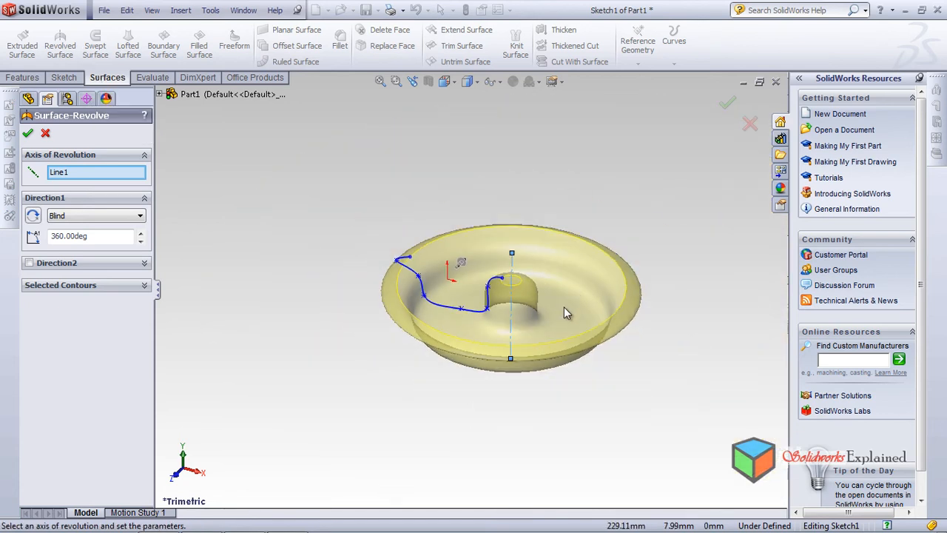
scroll(555, 315, "down", 3)
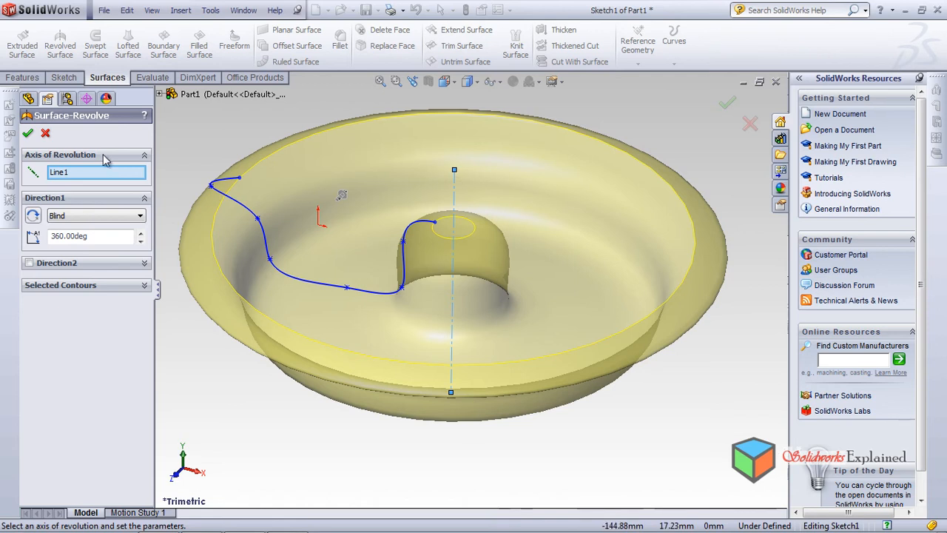
left_click(28, 136)
Examine the revolved surface from the underside and the side
middle_click_drag(302, 342, 422, 434)
mouse_move(505, 323)
middle_mouse_down()
mouse_move(497, 370)
mouse_move(525, 406)
mouse_move(537, 244)
mouse_move(581, 100)
mouse_move(587, 152)
mouse_move(544, 337)
mouse_move(501, 309)
middle_mouse_up()
scroll(525, 330, "up", 6)
middle_click_drag(484, 353, 372, 293)
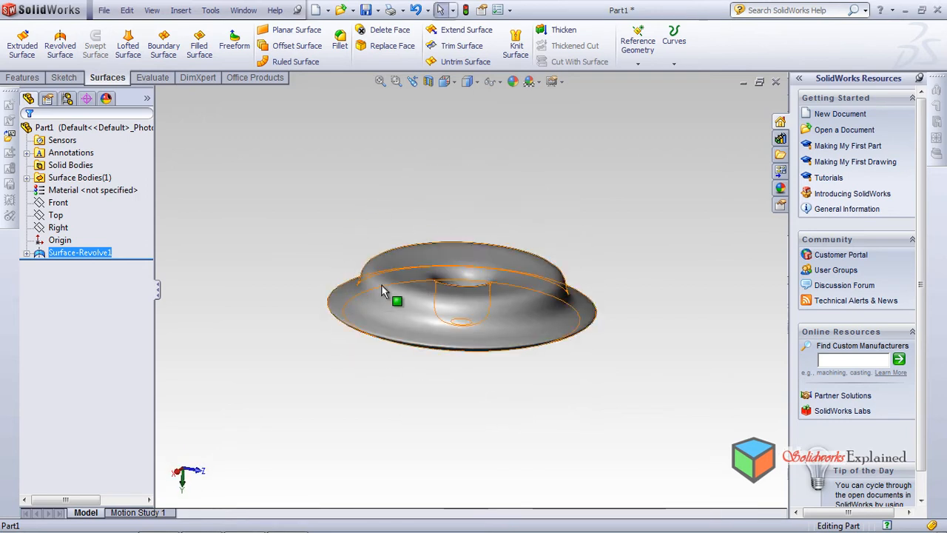
scroll(372, 292, "down", 3)
left_click(604, 156)
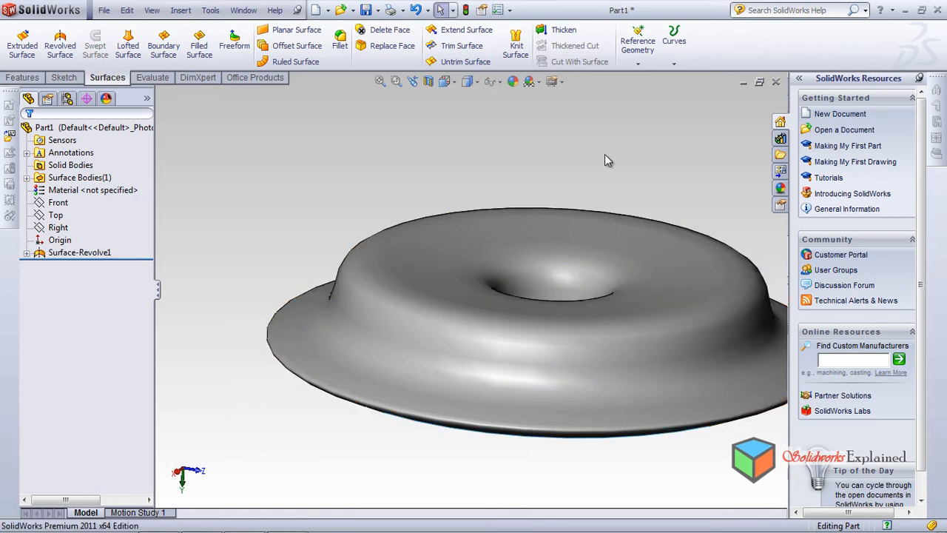
middle_click_drag(731, 321, 455, 236)
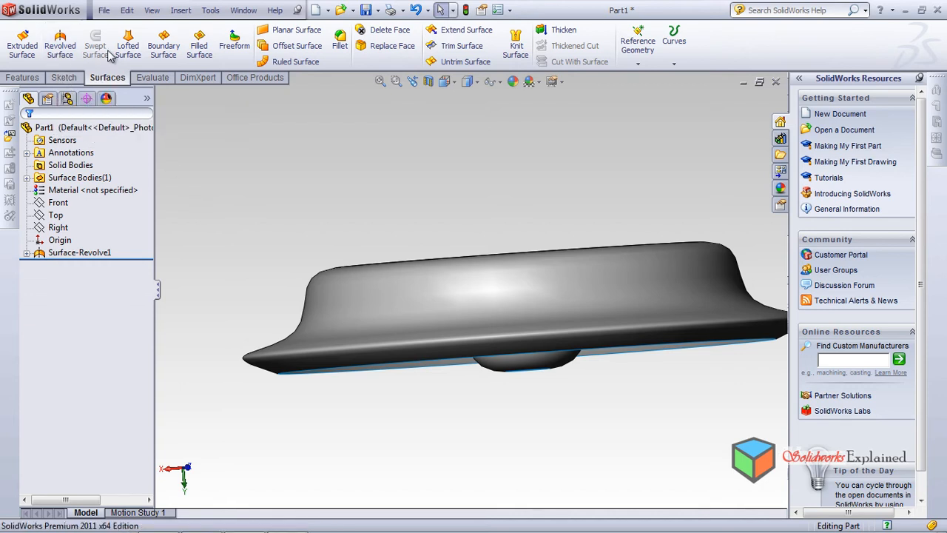
middle_click_drag(444, 244, 476, 259)
Delete the revolved surface feature and the spline sketch it was built from
left_click(103, 254)
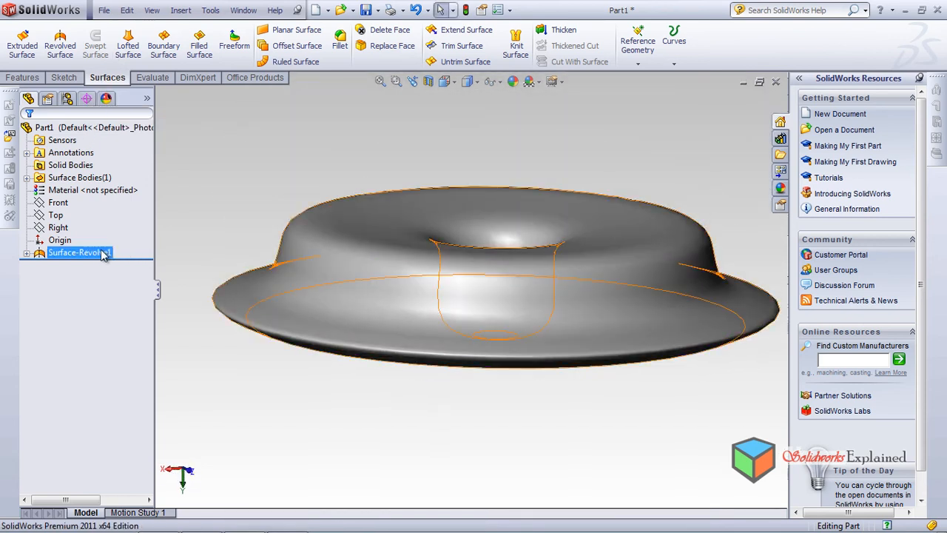
right_click(103, 254)
left_click(137, 319)
left_click(559, 180)
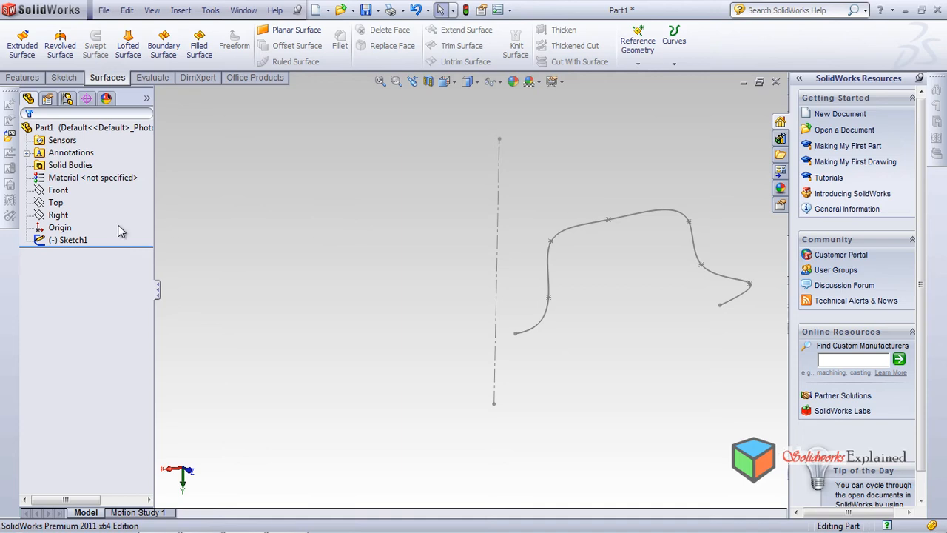
right_click(88, 245)
left_click(96, 300)
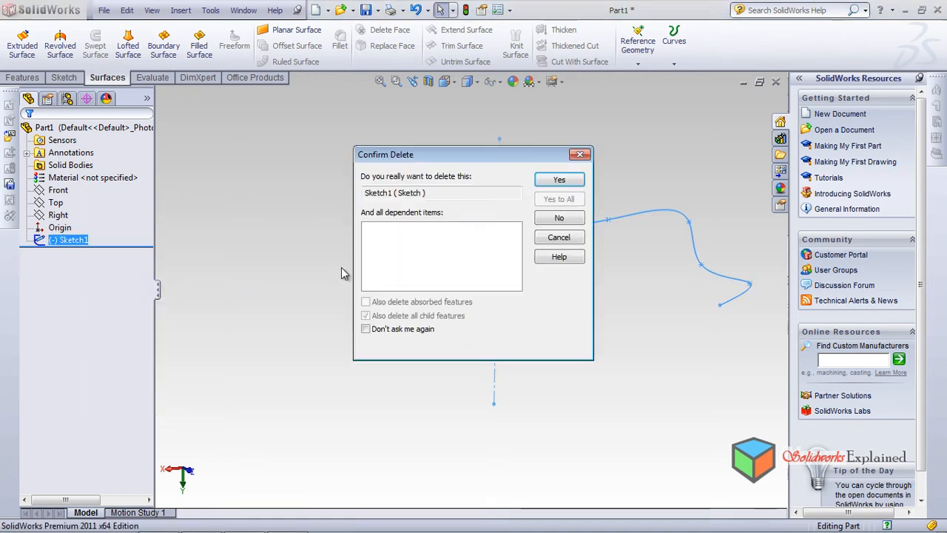
left_click(551, 185)
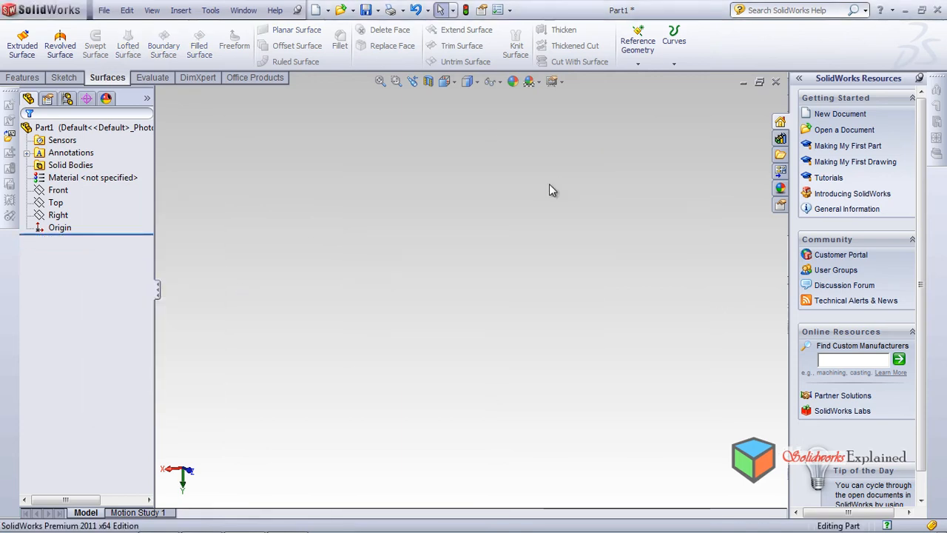
Sketch a corner rectangle on the Front plane, starting at the origin and extending down to the right
left_click(58, 190)
left_click(121, 165)
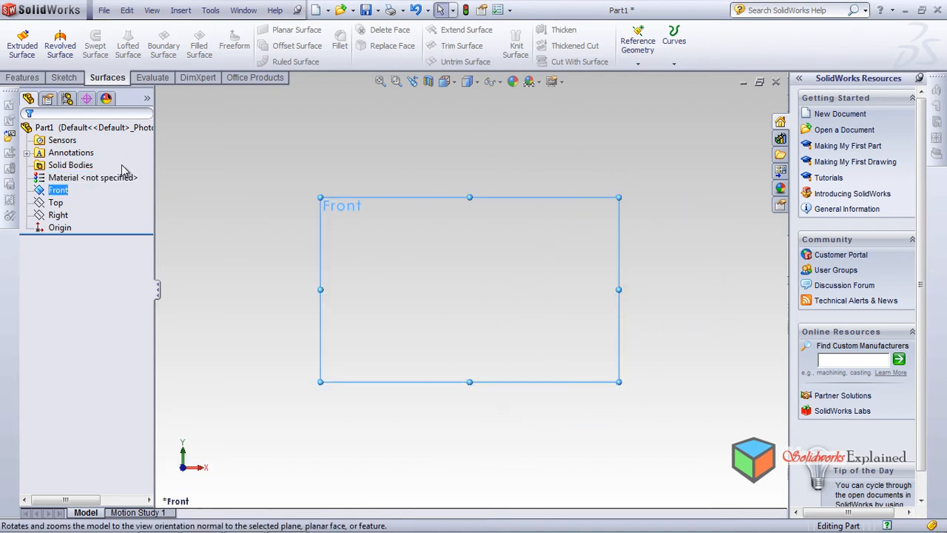
left_click(65, 78)
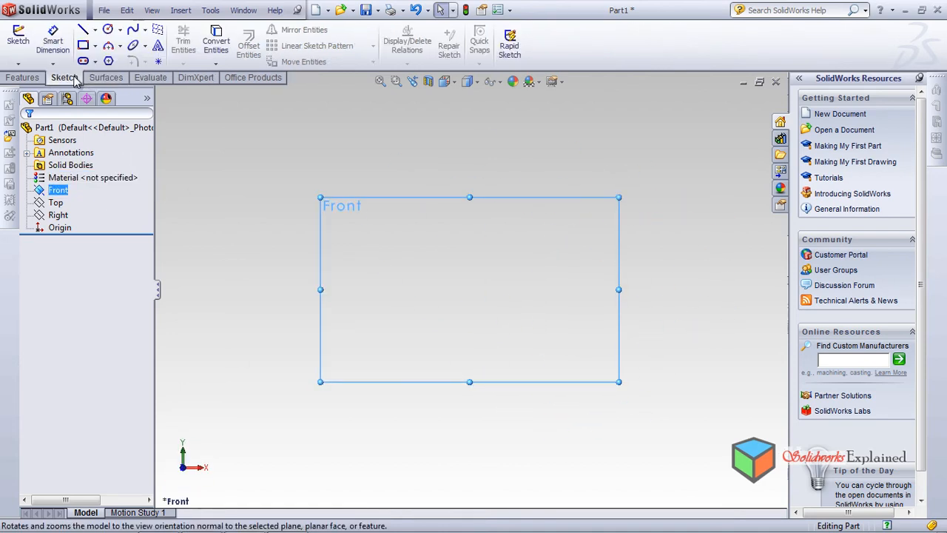
left_click(83, 47)
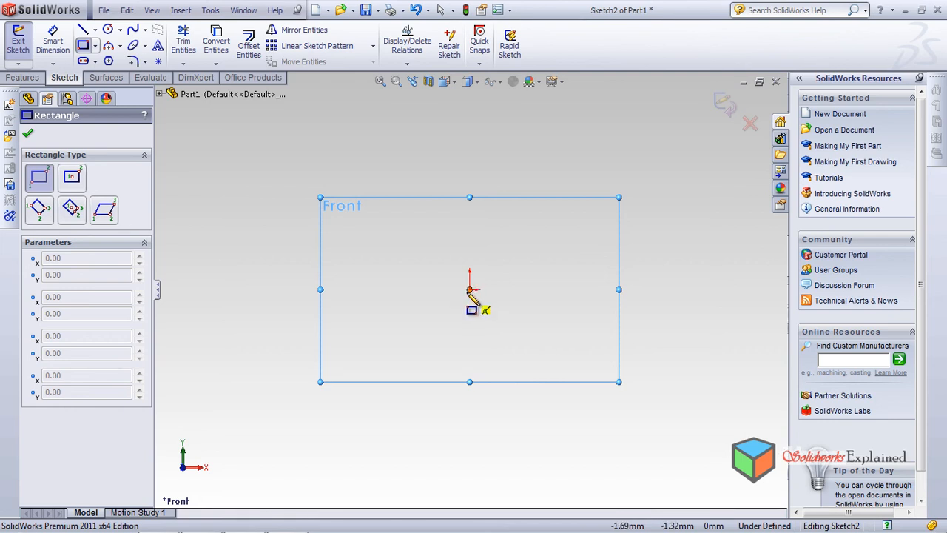
left_click(469, 289)
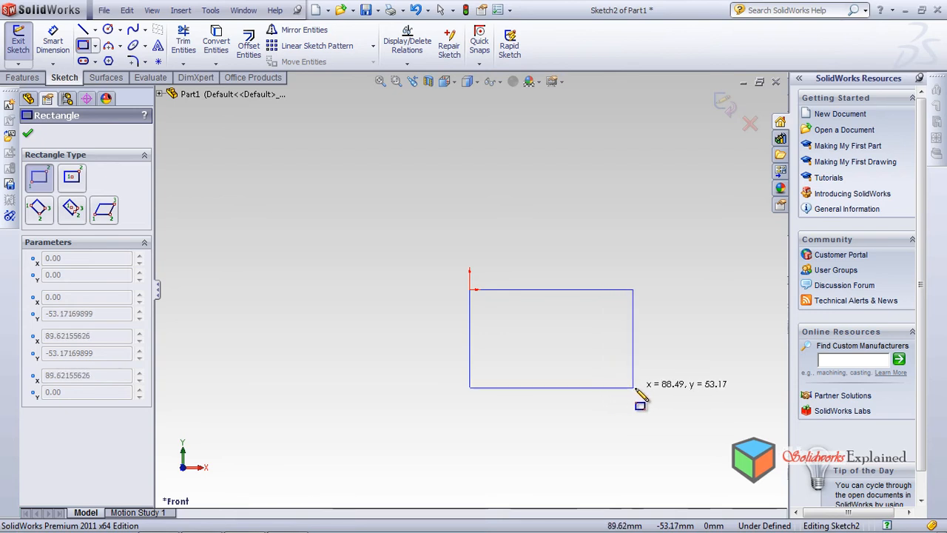
left_click(606, 376)
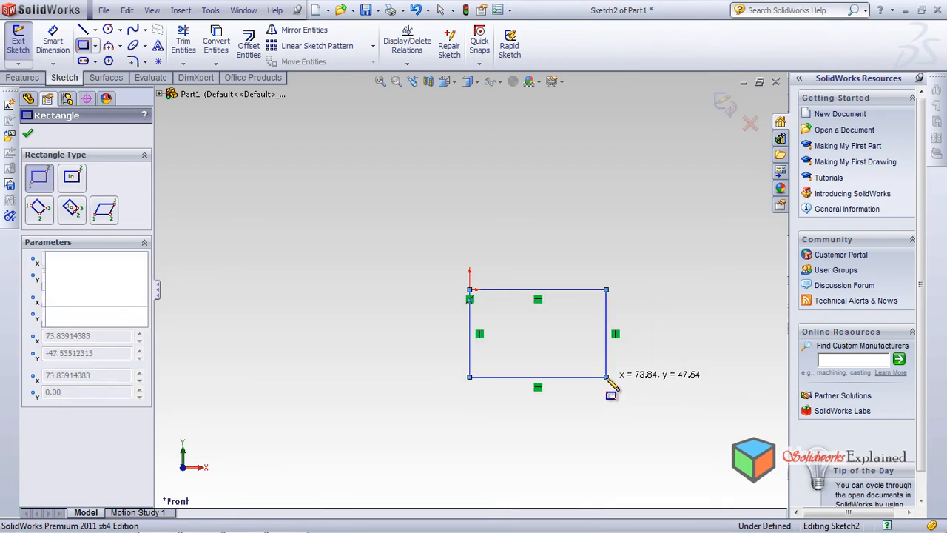
left_click(27, 135)
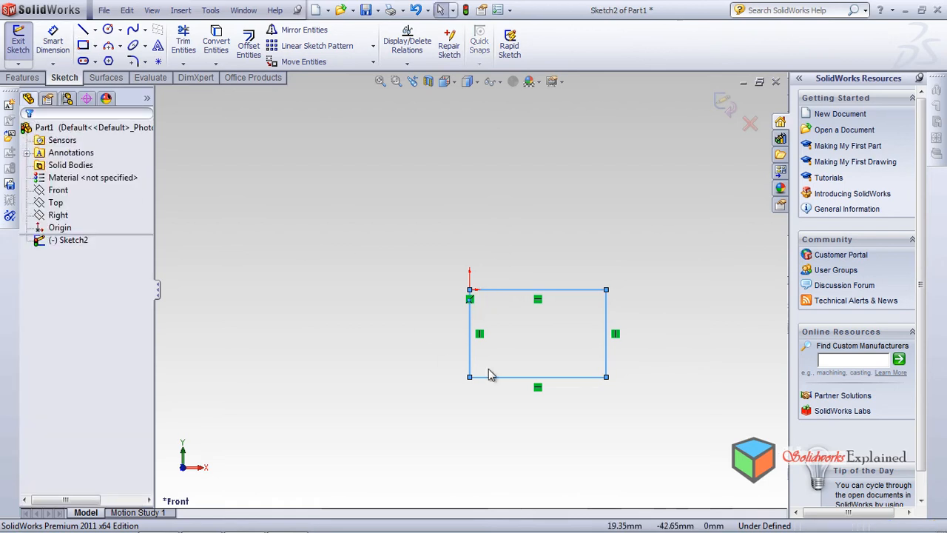
Turn on the display of origins and exit the rectangle sketch
left_click(152, 11)
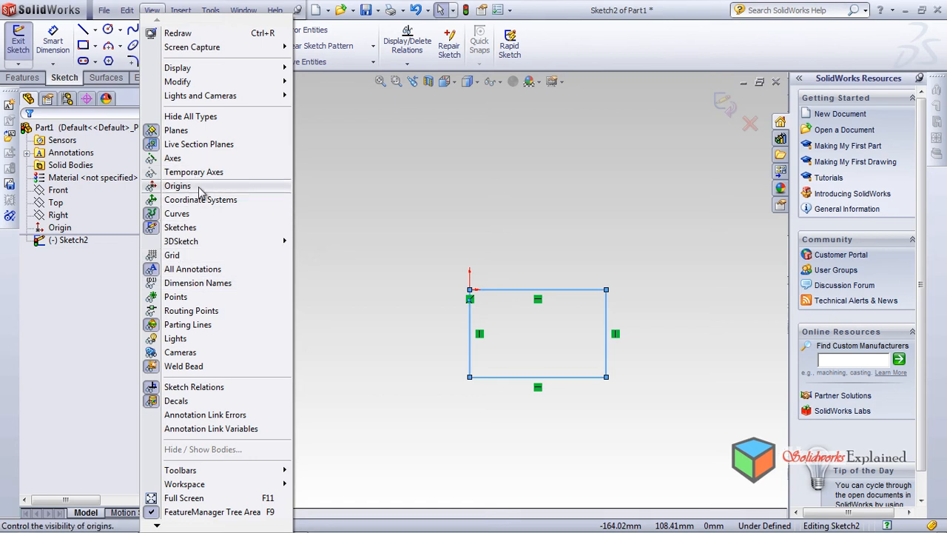
left_click(178, 185)
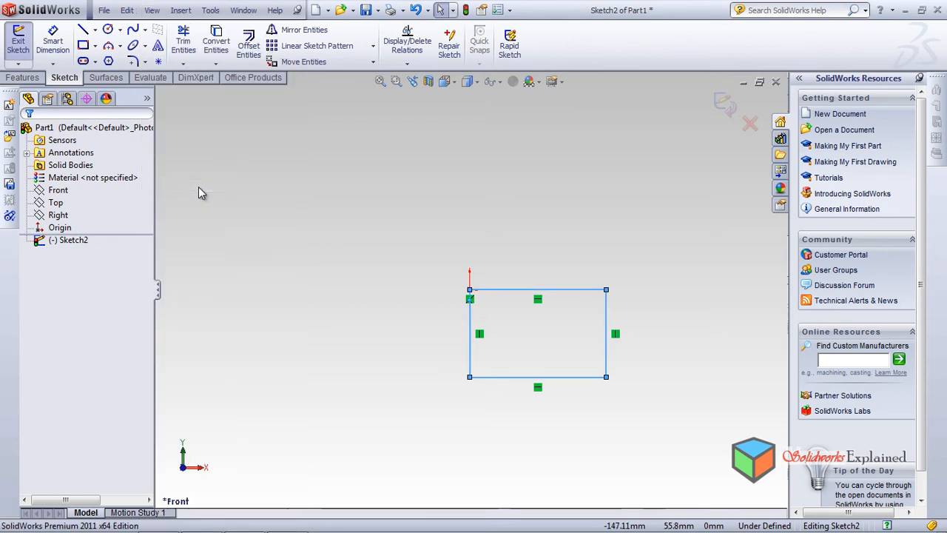
left_click(723, 103)
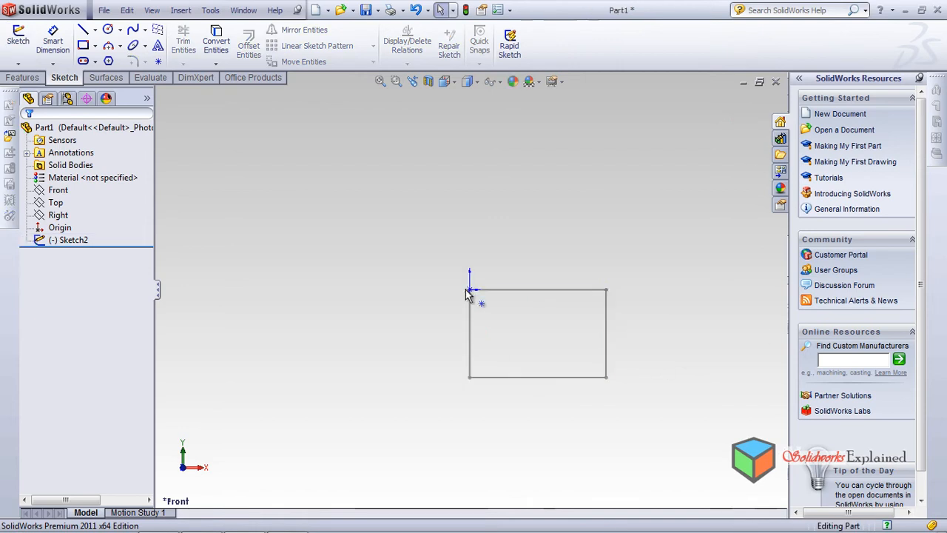
left_click(151, 10)
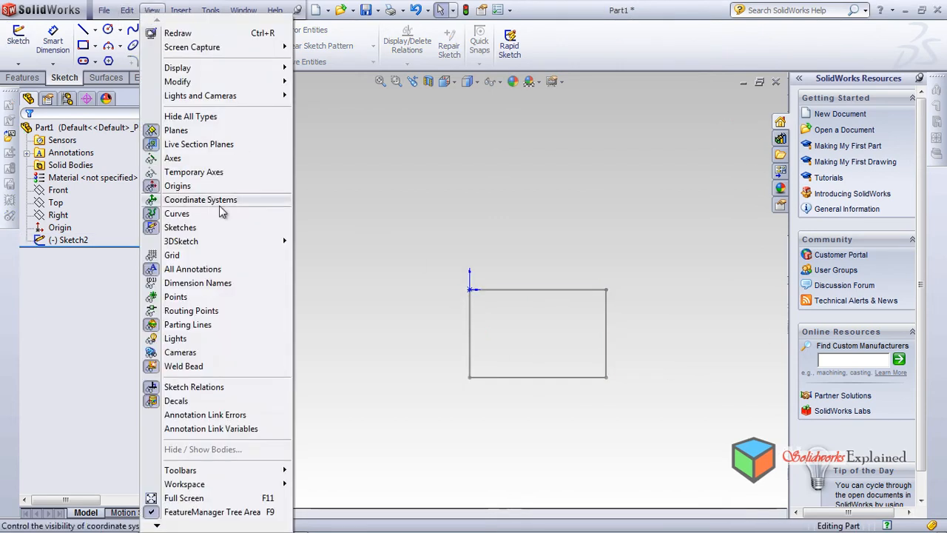
Turn the display of origins off and back on
left_click(174, 185)
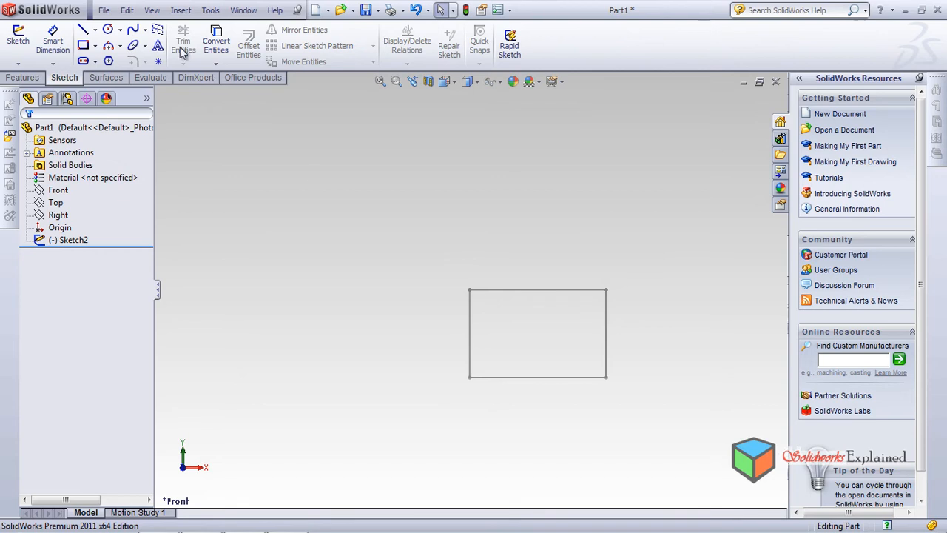
left_click(151, 12)
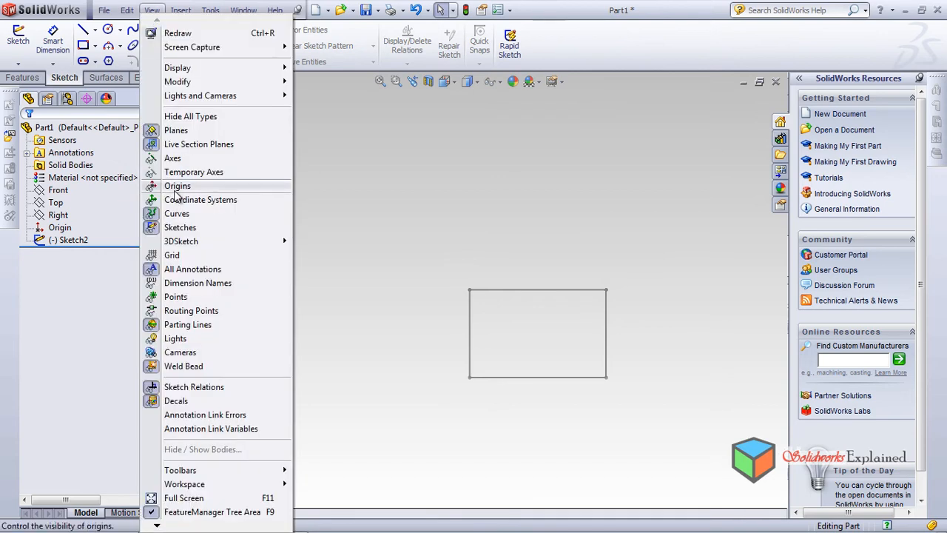
left_click(176, 191)
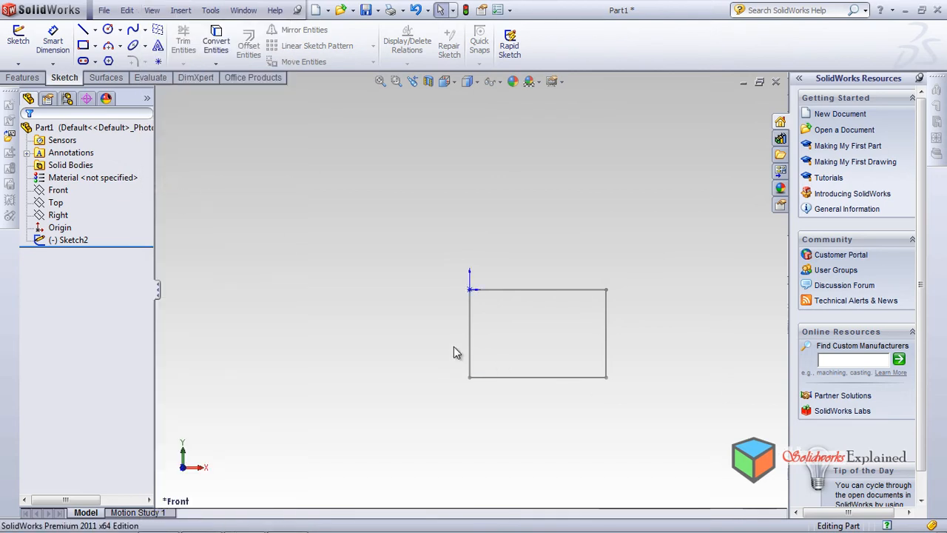
Select the Right plane and orient the view normal to it
mouse_move(401, 305)
middle_mouse_down()
mouse_move(492, 374)
mouse_move(348, 376)
middle_mouse_up()
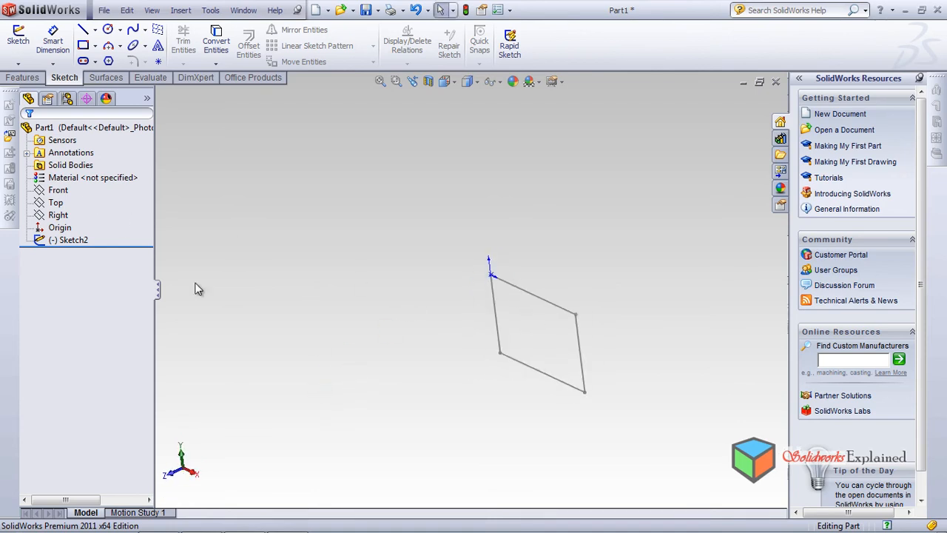
left_click(57, 215)
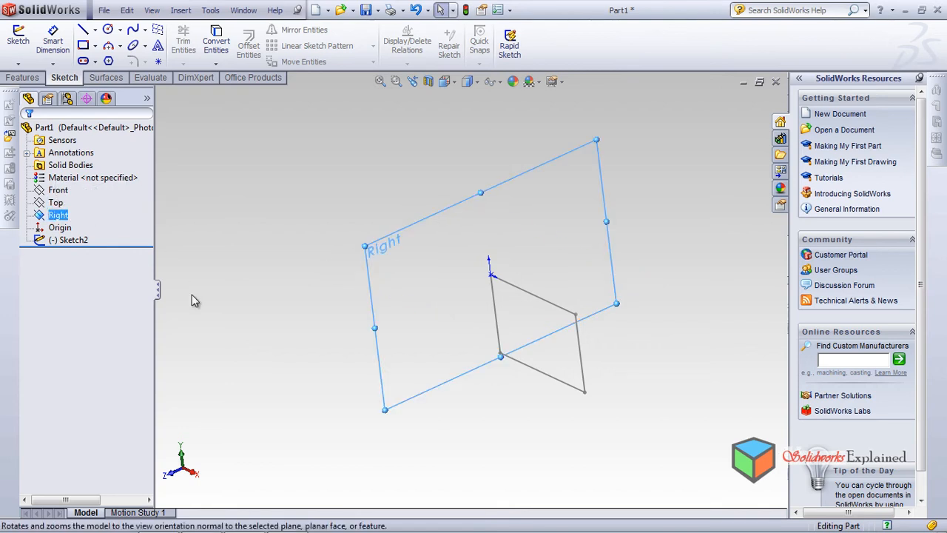
left_click(55, 214)
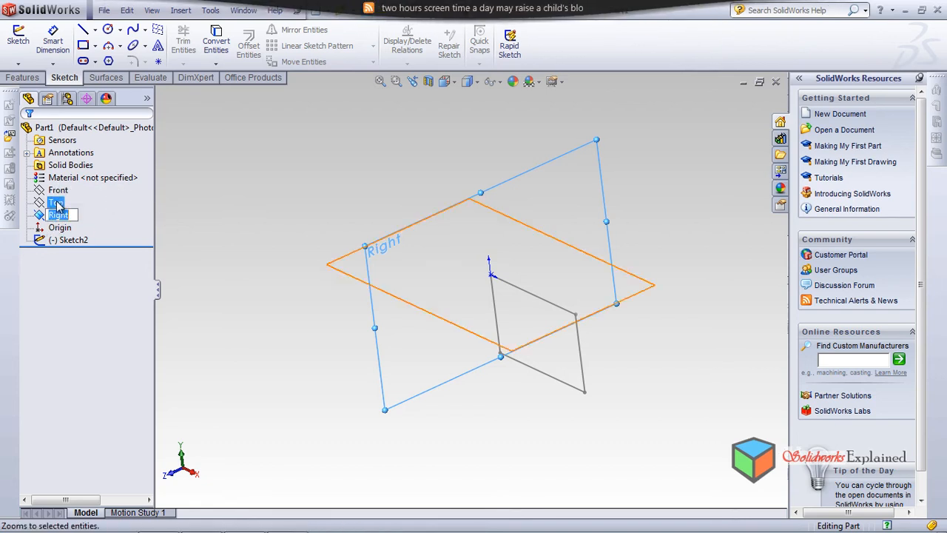
left_click(56, 204)
left_click(58, 214)
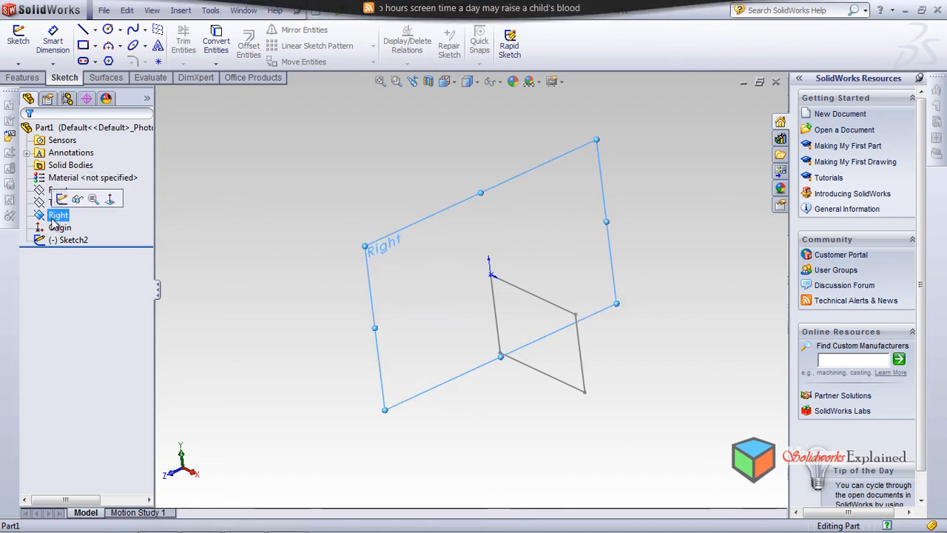
left_click(109, 201)
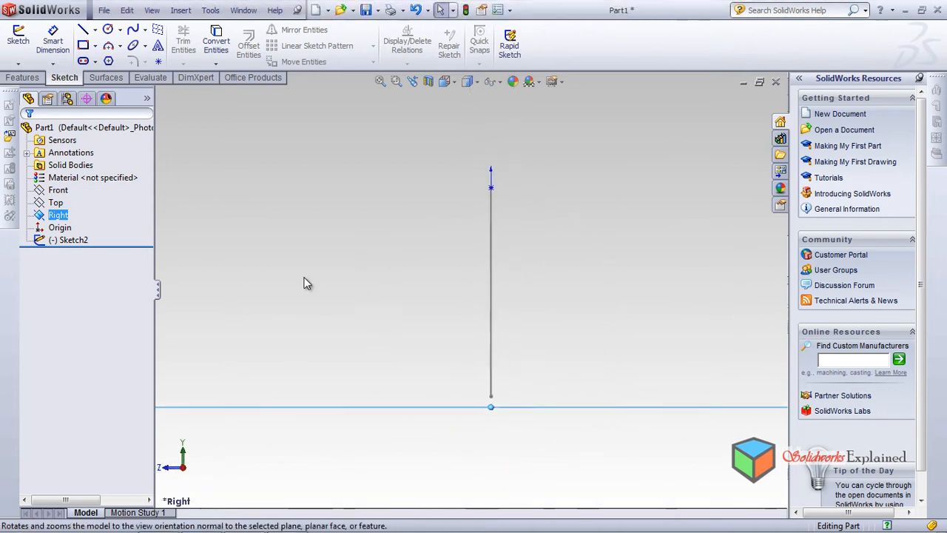
Sketch an open, wavy six-point spline on the Right plane, starting at the origin and running away from the rectangle
left_click(133, 29)
left_click(487, 205)
left_click(607, 159)
left_click(691, 210)
scroll(713, 292, "down", 1)
scroll(713, 292, "up", 6)
left_click(641, 284)
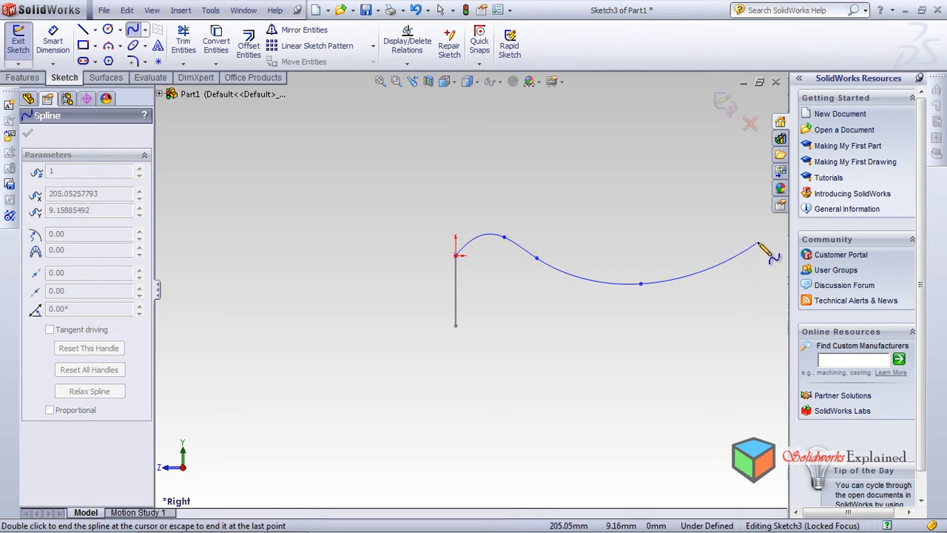
left_click(697, 245)
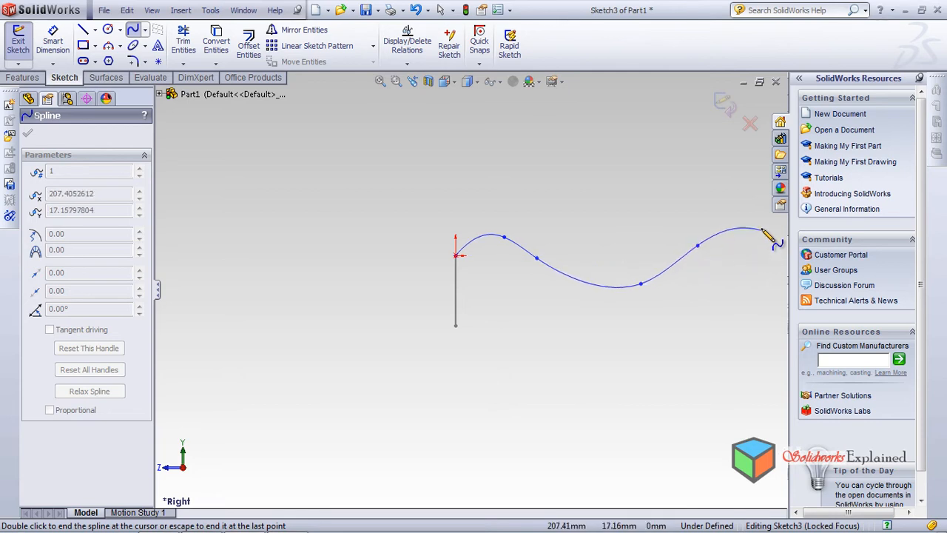
right_click(743, 269)
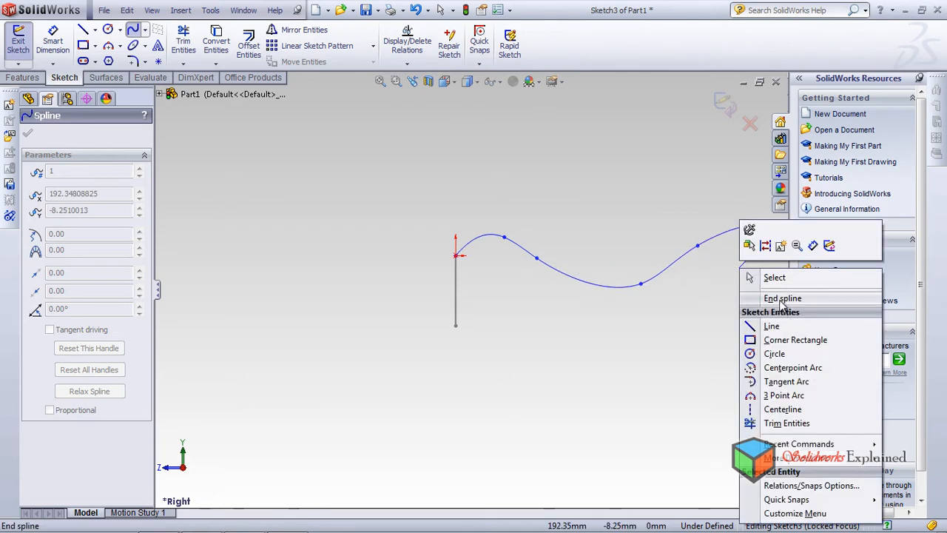
left_click(782, 299)
Close the Spline tool and exit the spline sketch
mouse_move(474, 260)
middle_mouse_down()
mouse_move(533, 277)
mouse_move(554, 377)
mouse_move(564, 277)
mouse_move(533, 234)
mouse_move(493, 256)
mouse_move(554, 274)
mouse_move(537, 296)
mouse_move(490, 310)
mouse_move(428, 296)
mouse_move(469, 247)
mouse_move(545, 254)
middle_mouse_up()
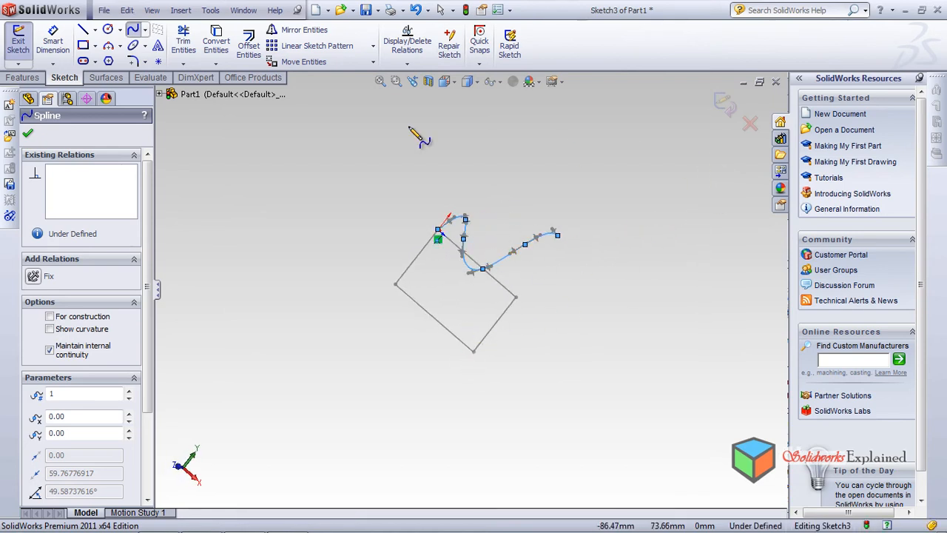
left_click(28, 134)
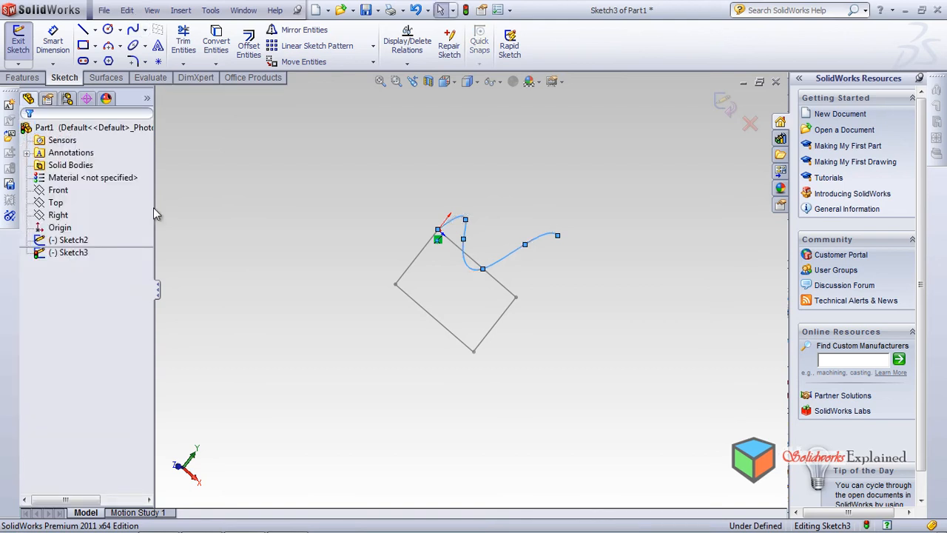
middle_click_drag(311, 330, 253, 320)
key("Escape")
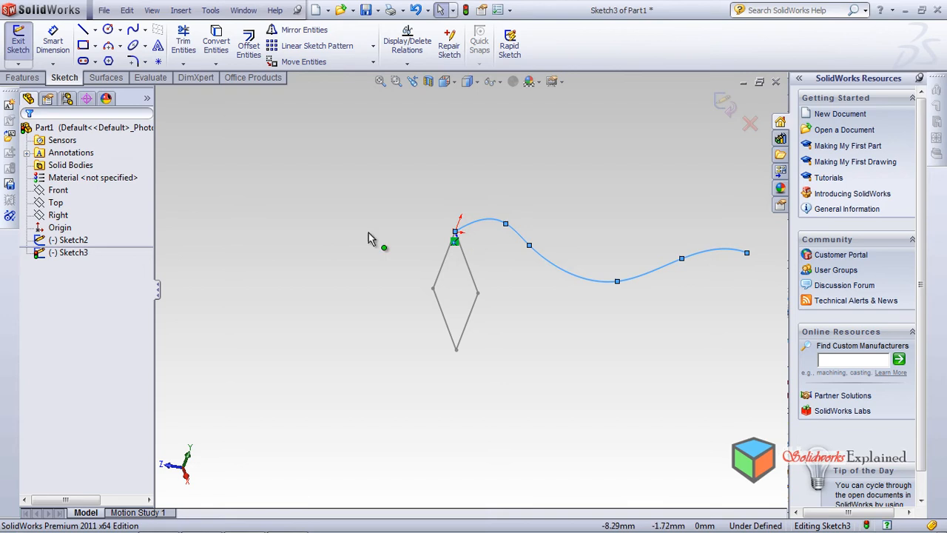
left_click(57, 215)
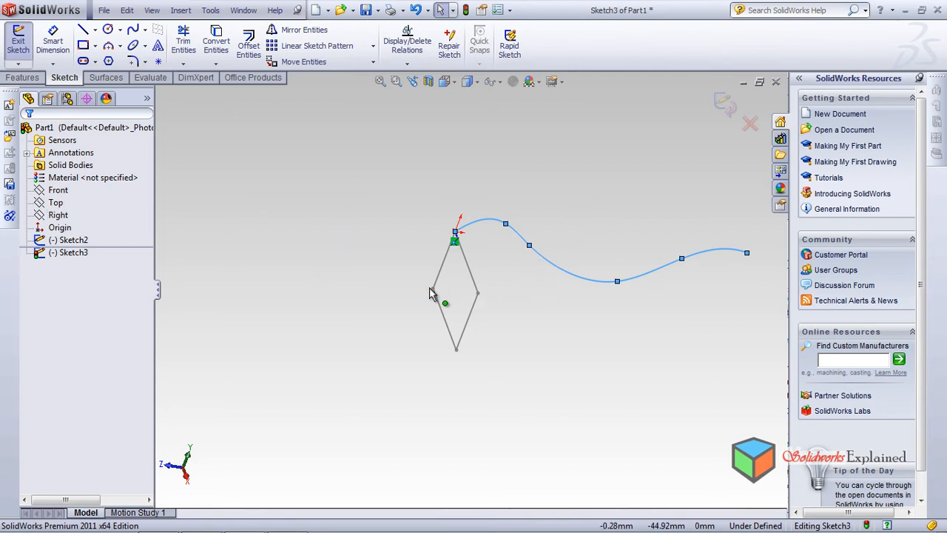
middle_click_drag(338, 322, 370, 266)
left_click(728, 102)
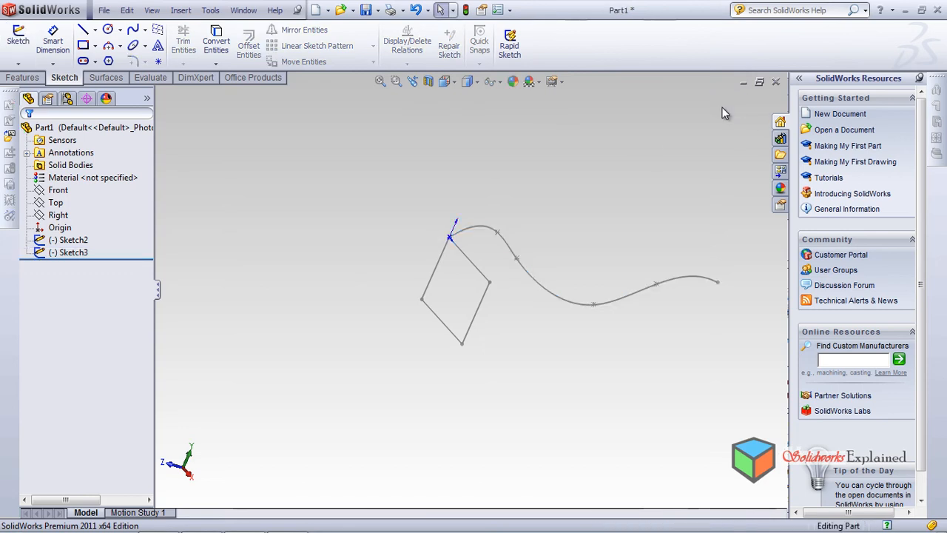
Examine the rectangle and spline sketches, the point they share at the origin, and the Front and Right planes they lie on
left_click(81, 242)
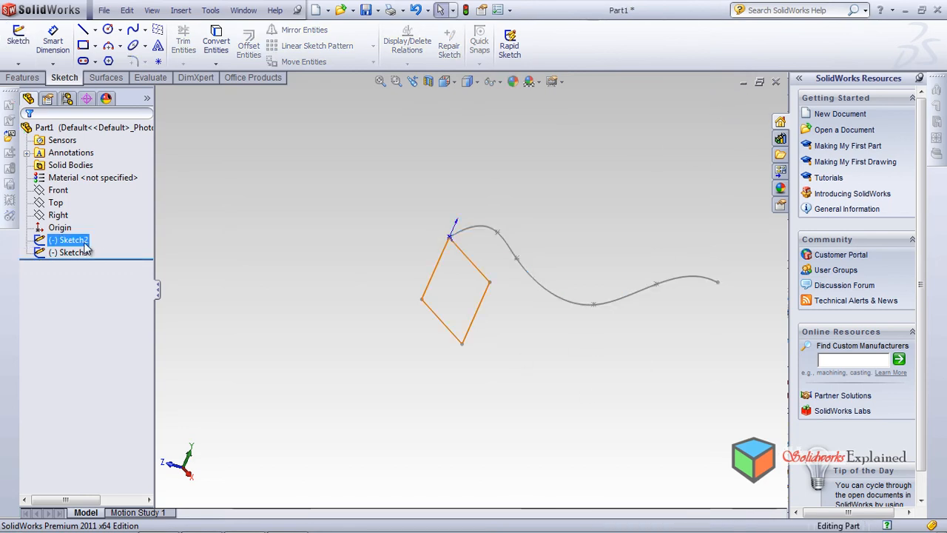
left_click(70, 239)
left_click(70, 252)
left_click(145, 274)
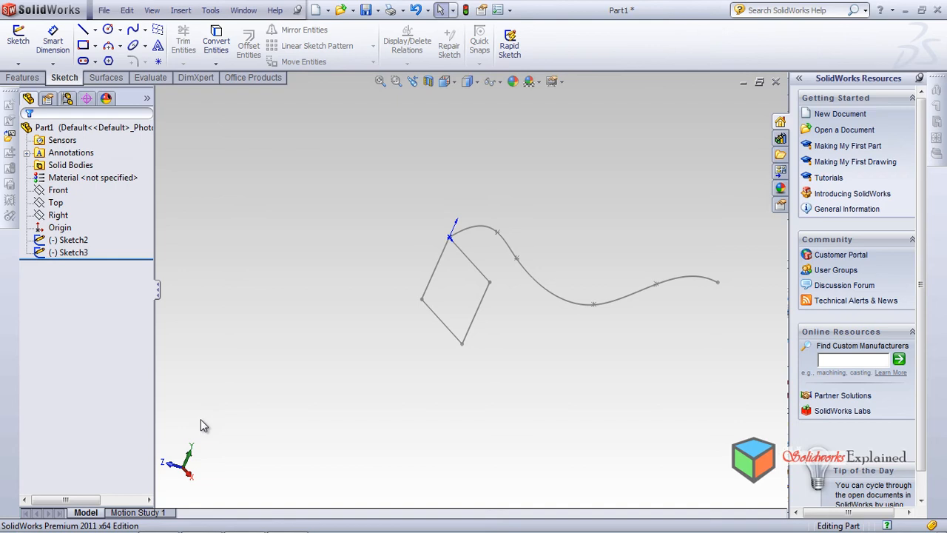
mouse_move(238, 341)
middle_mouse_down()
mouse_move(317, 365)
mouse_move(321, 385)
mouse_move(291, 387)
mouse_move(250, 349)
mouse_move(211, 358)
middle_mouse_up()
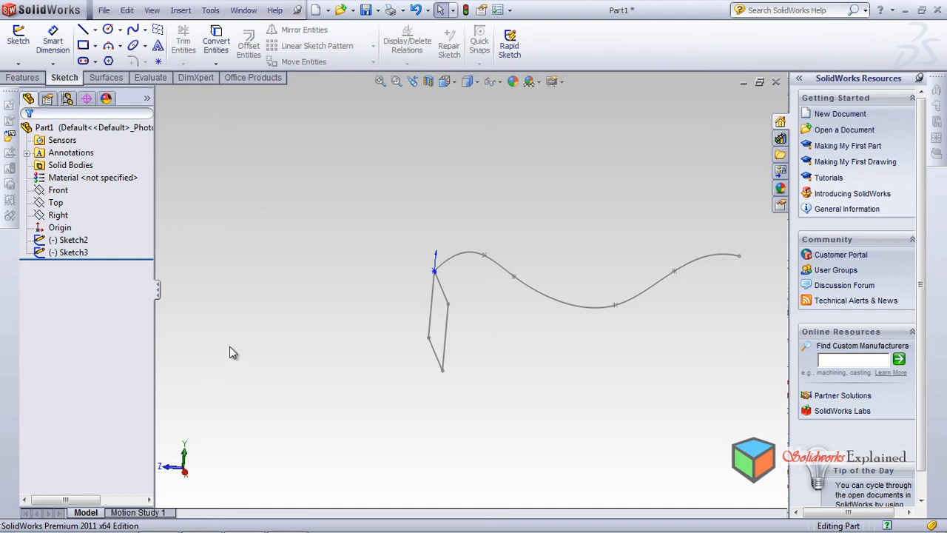
middle_click_drag(412, 296, 402, 332)
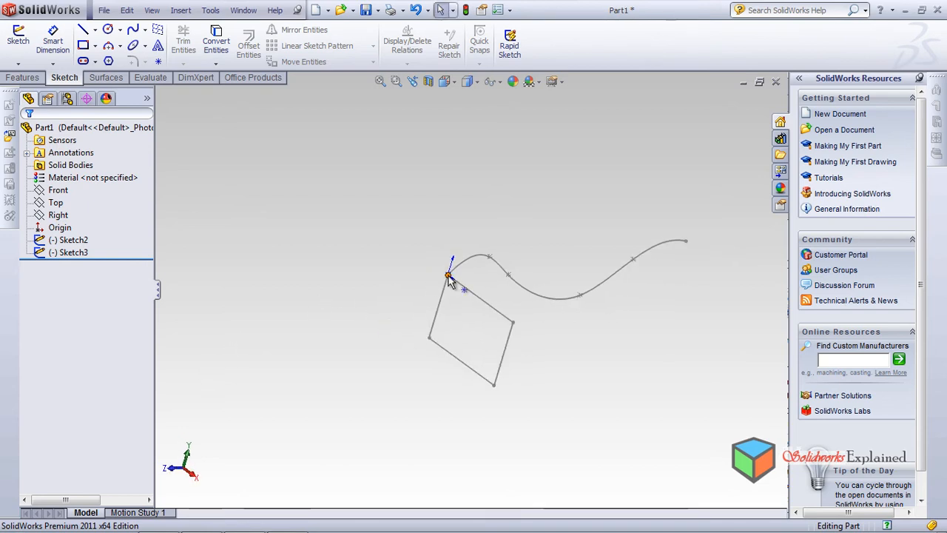
left_click(67, 191)
left_click(581, 272)
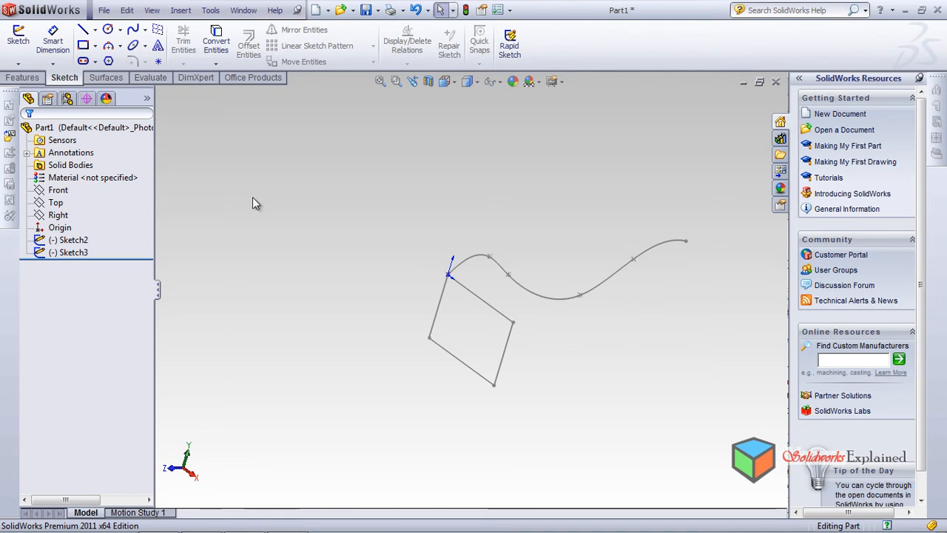
left_click(55, 215)
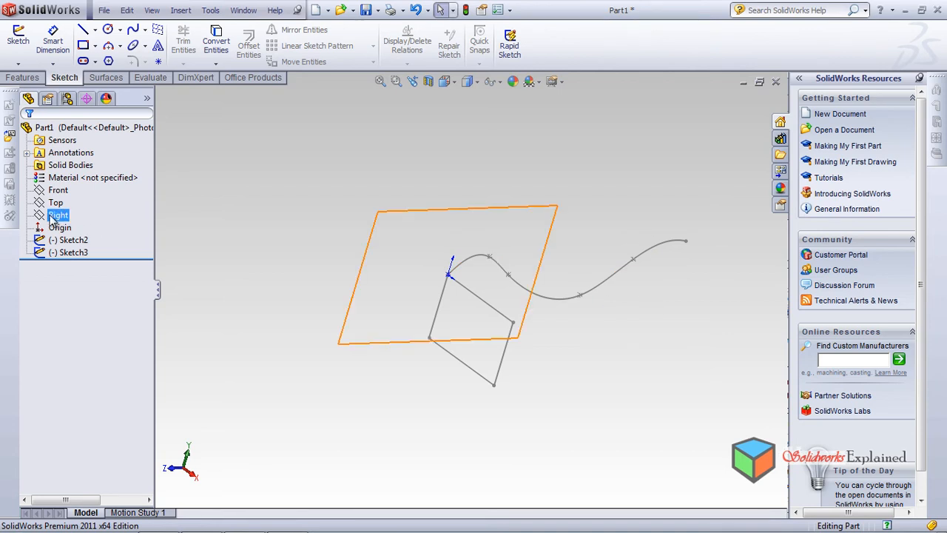
left_click(67, 240)
left_click(68, 253)
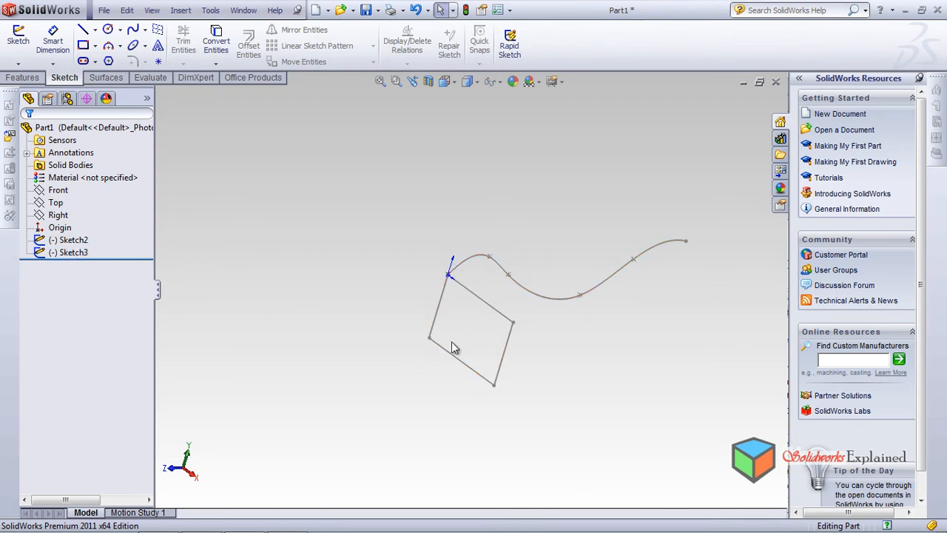
Try to create a swept surface with the rectangle sketch as profile and the spline sketch as path
middle_click_drag(287, 333, 258, 320)
scroll(663, 391, "down", 1)
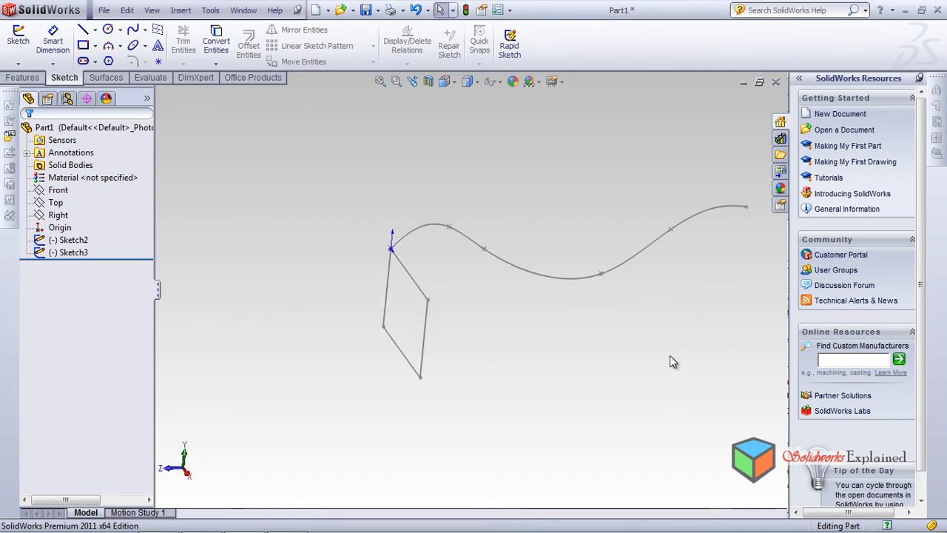
scroll(672, 357, "up", 1)
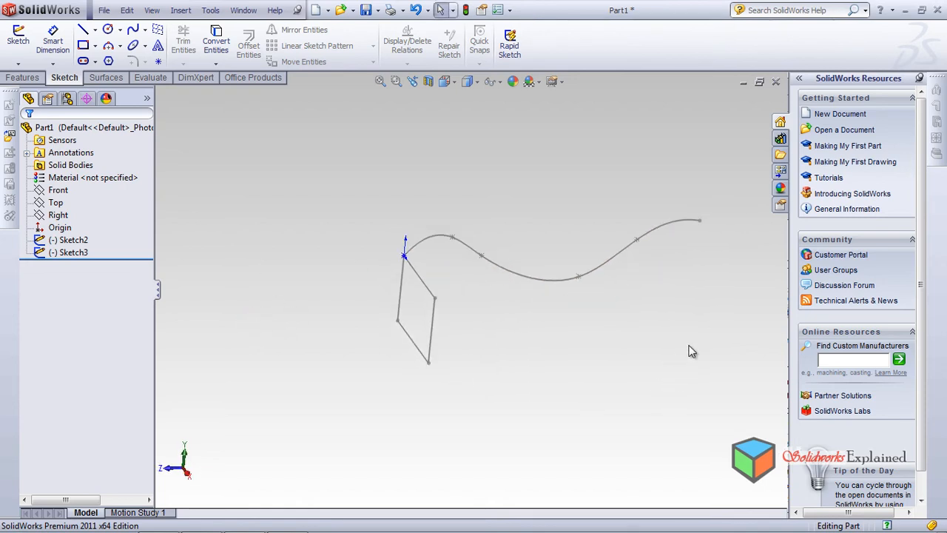
left_click(109, 77)
left_click(97, 48)
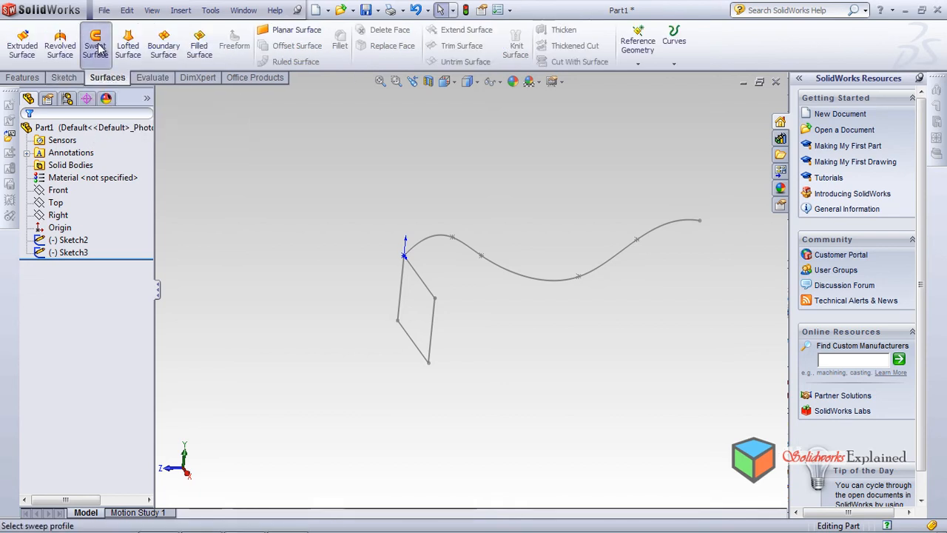
left_click(423, 290)
left_click(436, 239)
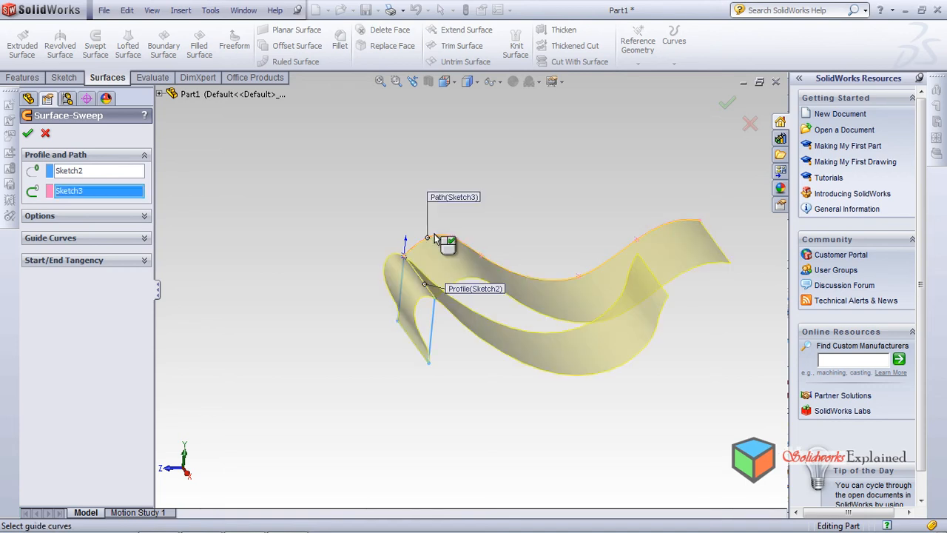
mouse_move(463, 378)
middle_mouse_down()
mouse_move(475, 345)
mouse_move(456, 283)
mouse_move(427, 316)
mouse_move(439, 311)
mouse_move(447, 344)
mouse_move(436, 332)
mouse_move(456, 303)
mouse_move(483, 328)
mouse_move(463, 339)
mouse_move(429, 313)
mouse_move(469, 333)
middle_mouse_up()
scroll(463, 223, "down", 2)
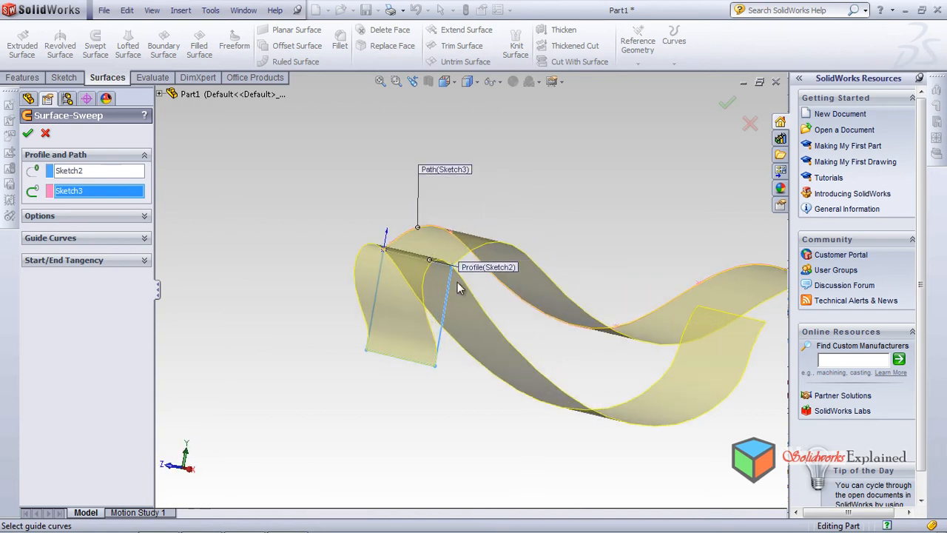
left_click(28, 133)
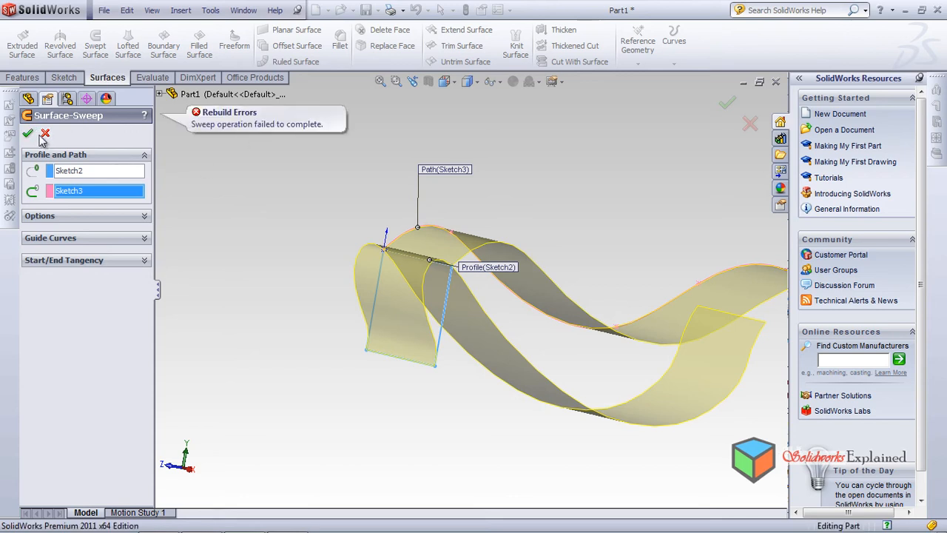
left_click(45, 133)
Shrink the rectangle in its sketch to about 18.7 by 15 mm, keeping one corner at the origin, and exit the sketch
middle_click_drag(260, 342, 326, 367)
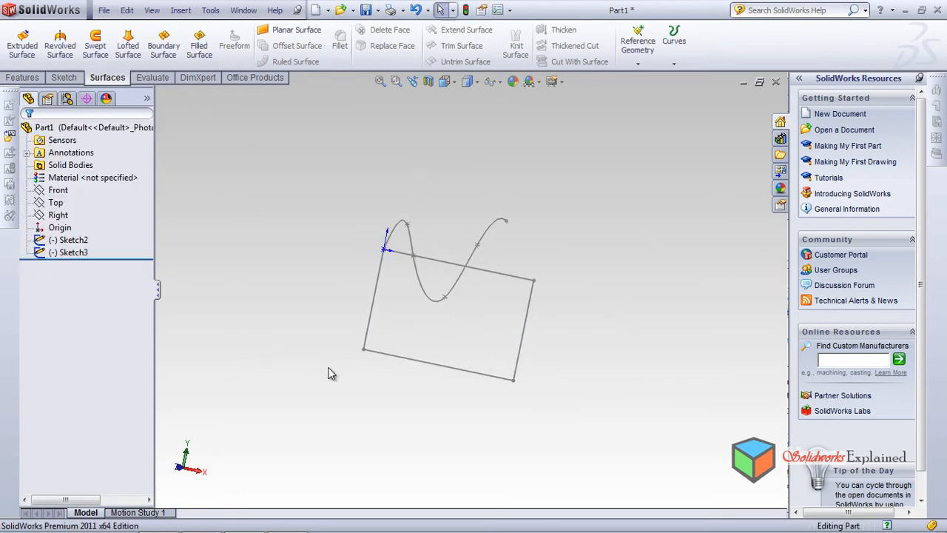
left_click(513, 381)
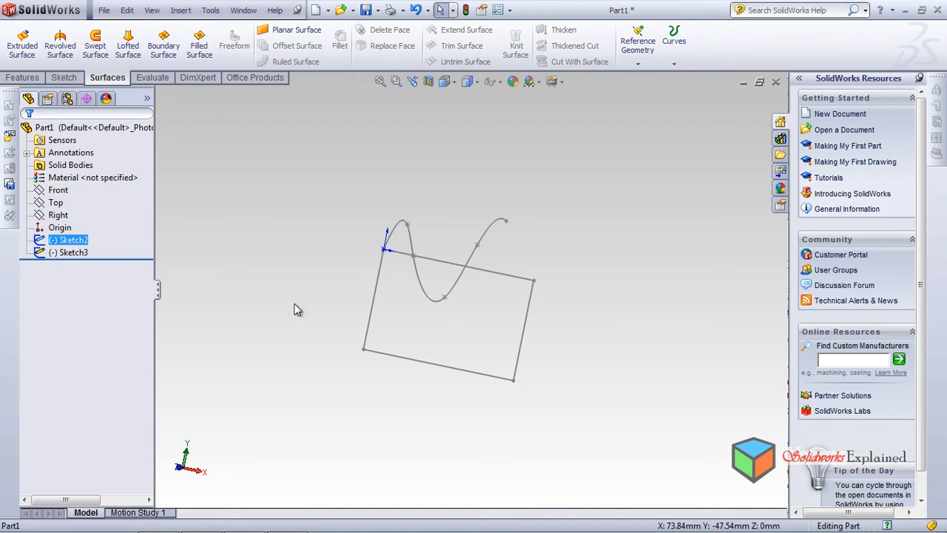
left_click(74, 241)
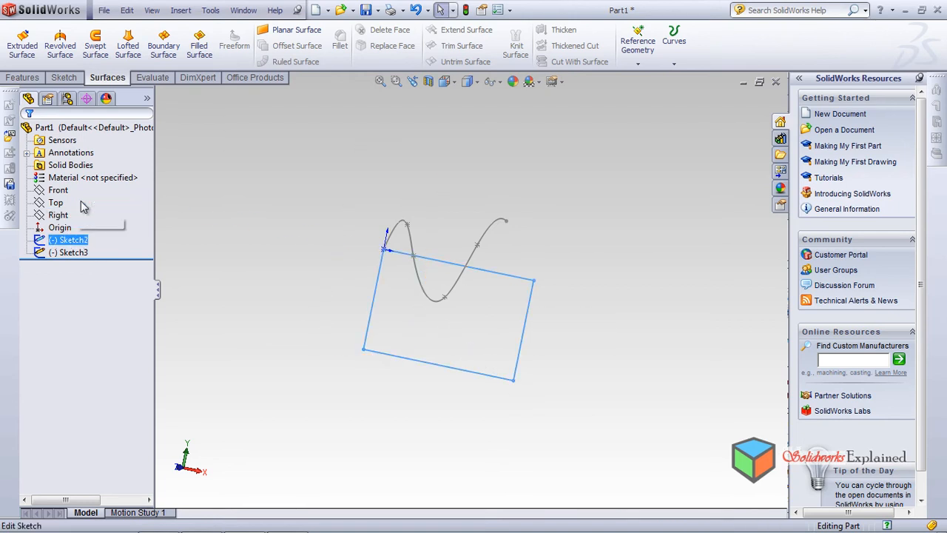
left_click(83, 201)
left_click_drag(514, 381, 416, 289)
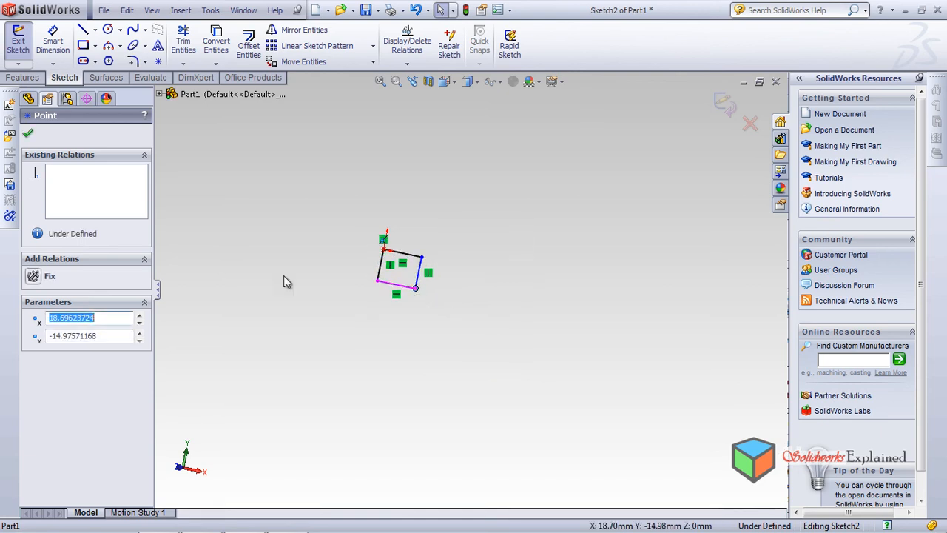
left_click(27, 137)
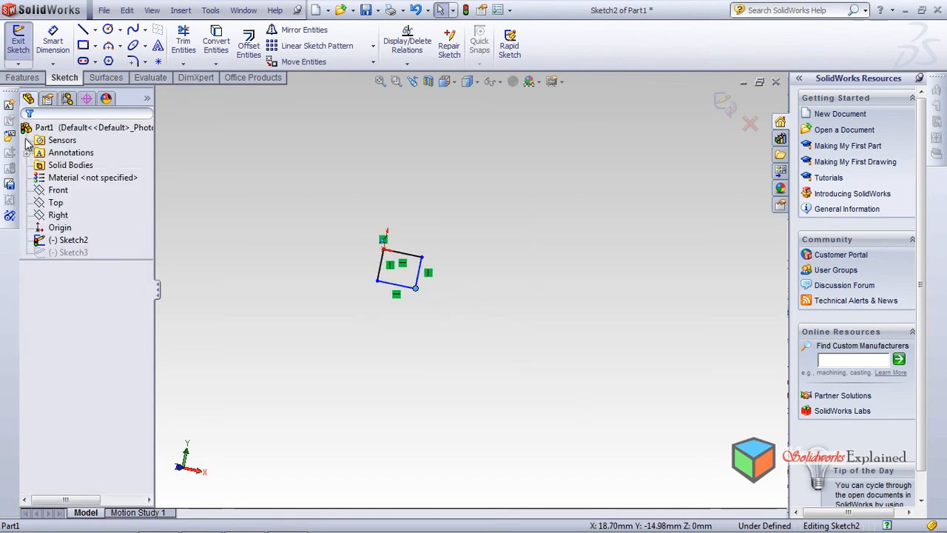
left_click(725, 106)
mouse_move(488, 310)
middle_mouse_down()
mouse_move(402, 311)
mouse_move(429, 311)
middle_mouse_up()
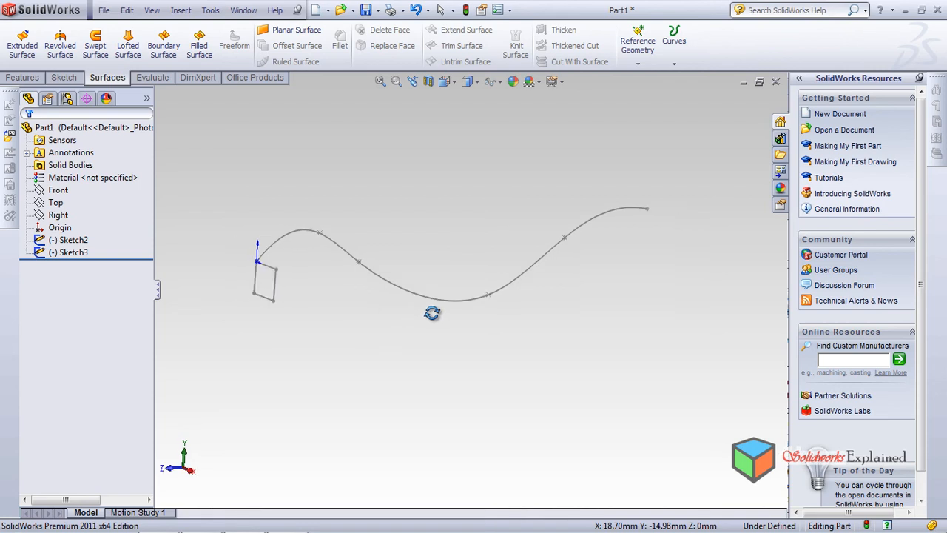
Try to sweep the reduced rectangle sketch as a surface along the spline path
left_click(94, 51)
left_click(274, 292)
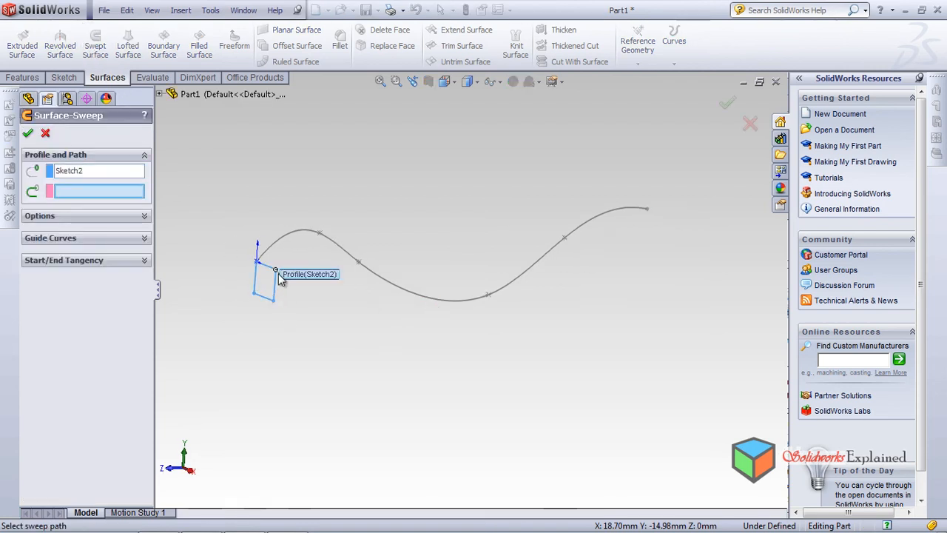
left_click(268, 250)
middle_click_drag(330, 332, 282, 318)
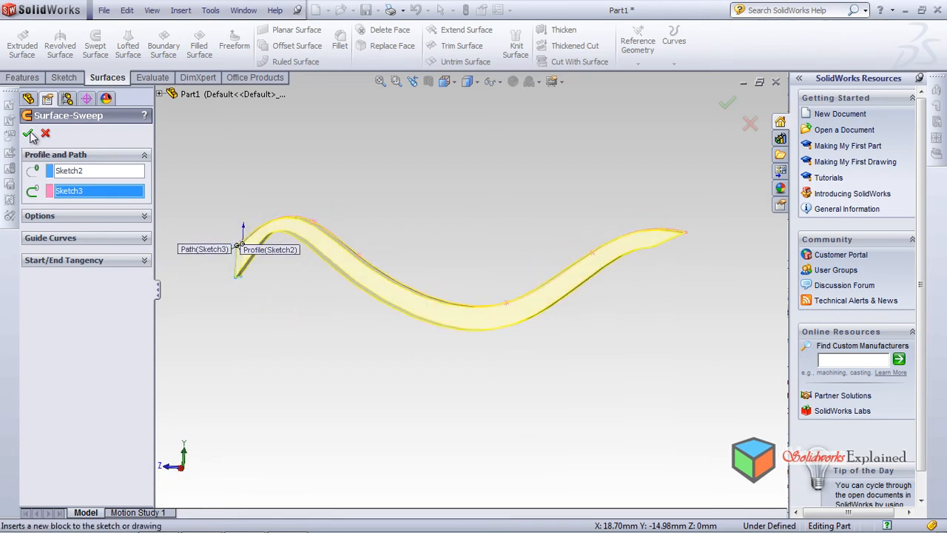
left_click(28, 135)
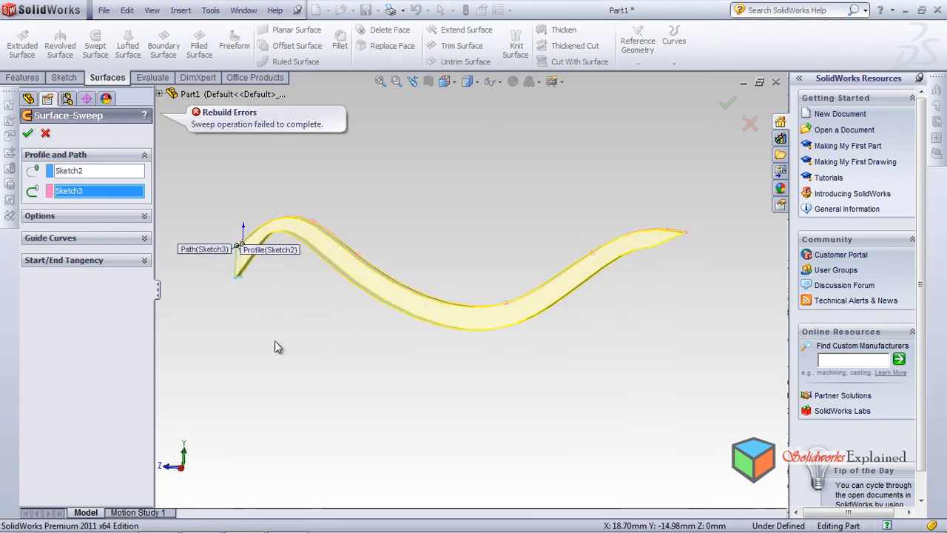
Examine the sweep preview around the first bend near the profile from several angles, and cancel the sweep
middle_click_drag(281, 268, 278, 193)
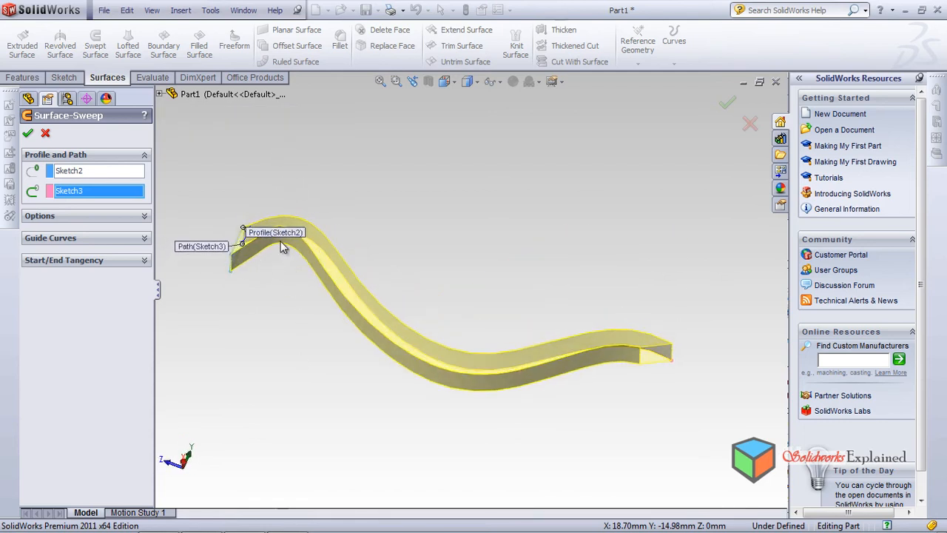
middle_click_drag(276, 294, 306, 249)
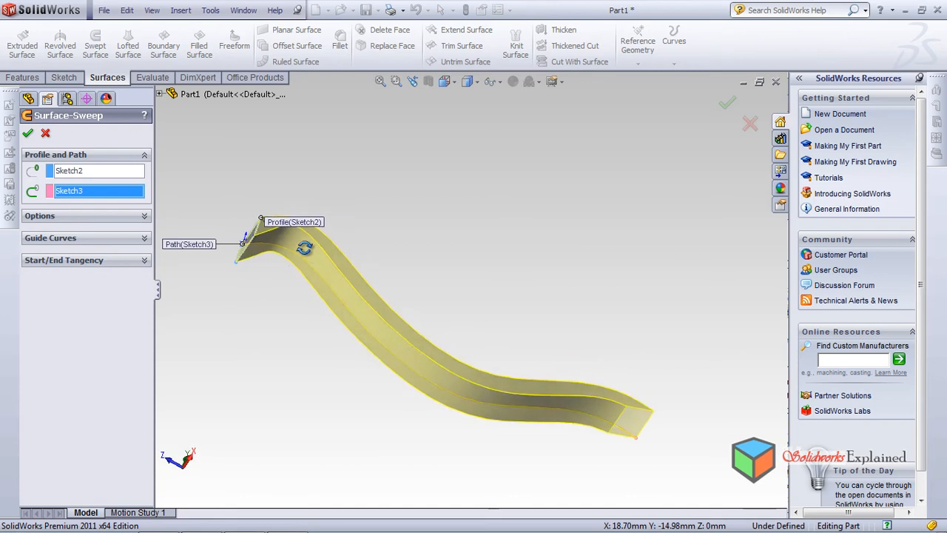
scroll(295, 214, "down", 3)
middle_click_drag(295, 214, 299, 366)
scroll(310, 356, "up", 5)
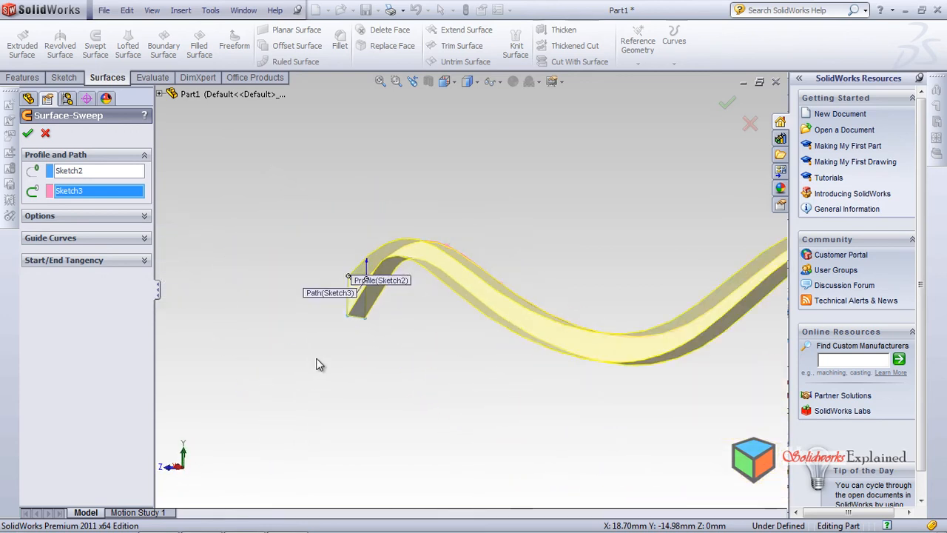
middle_click_drag(488, 352, 422, 296)
middle_click_drag(391, 353, 414, 375)
left_click(45, 133)
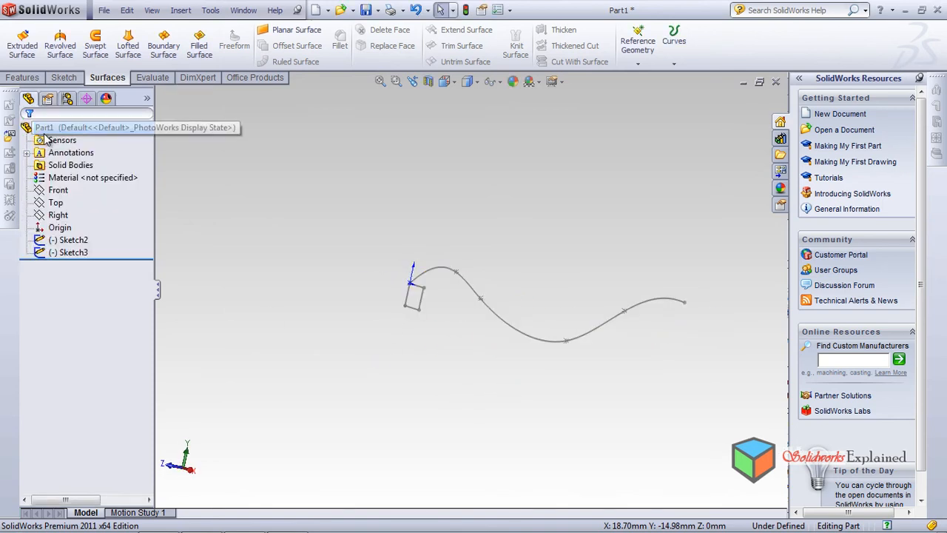
Flatten the spline's first bend by moving its second point to about X 26.1, Y 7.34 mm, and exit the sketch
left_click(74, 252)
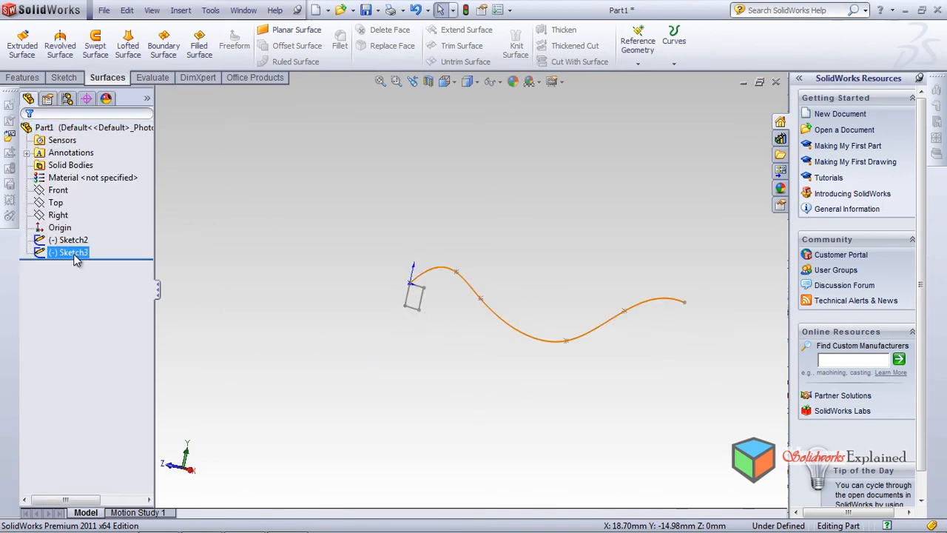
left_click(83, 219)
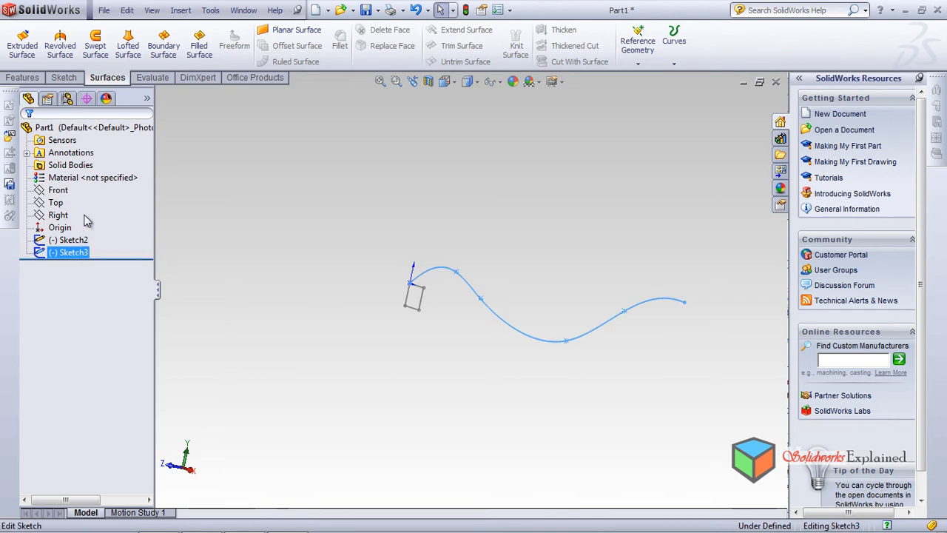
left_click(435, 272)
left_click_drag(435, 272, 438, 286)
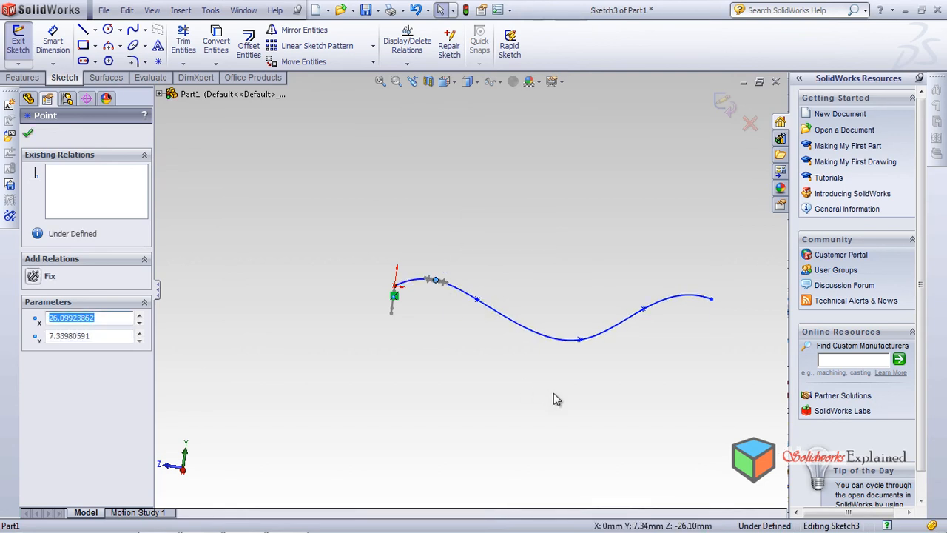
left_click(28, 133)
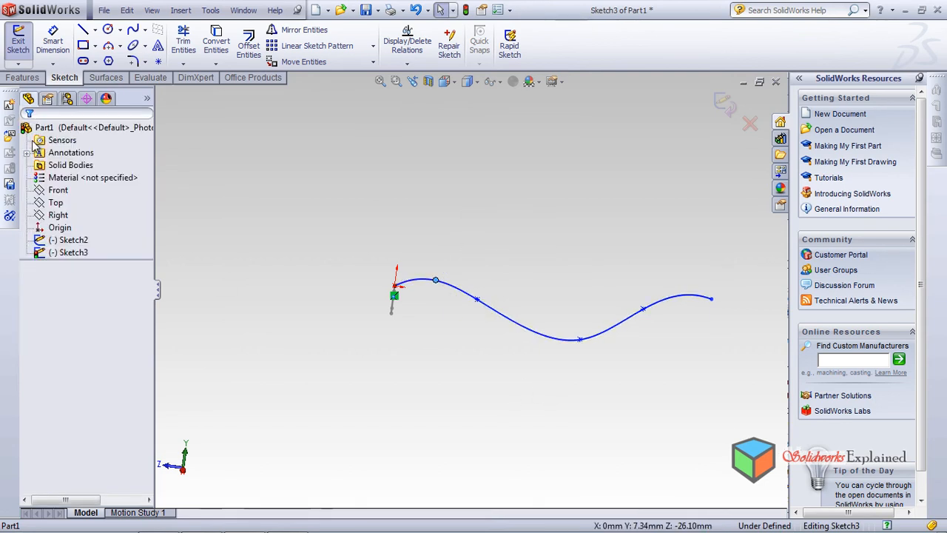
left_click(111, 79)
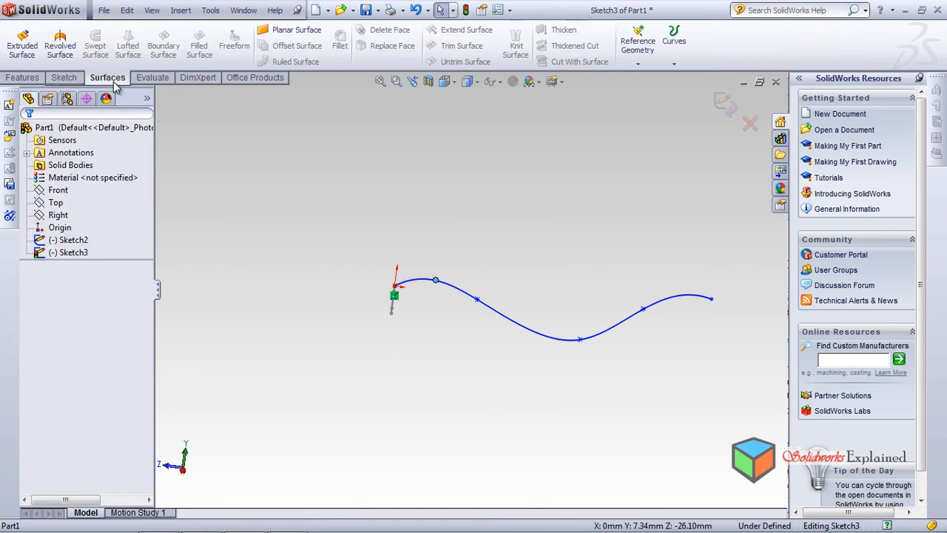
left_click(725, 103)
Create a swept surface using the rectangle sketch as profile and the reshaped spline sketch as path
left_click(96, 45)
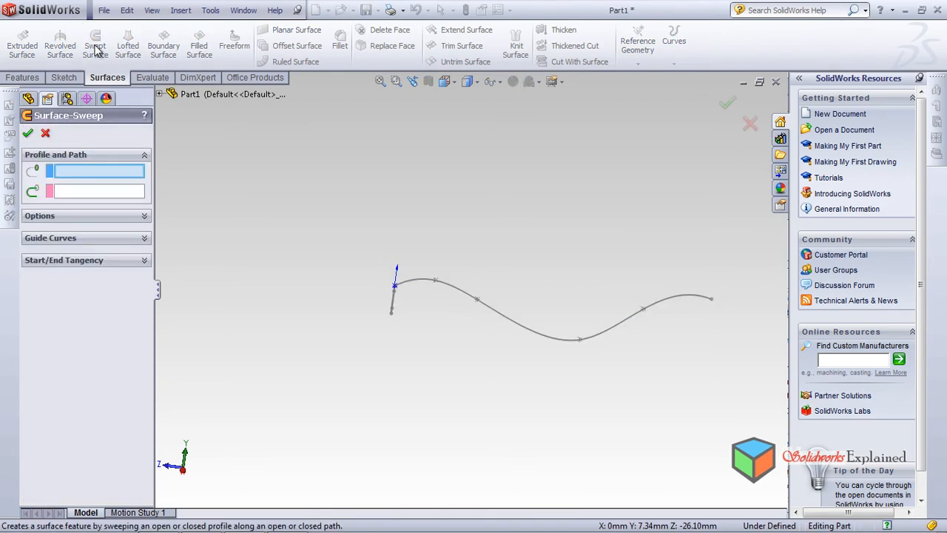
left_click(394, 310)
left_click(472, 297)
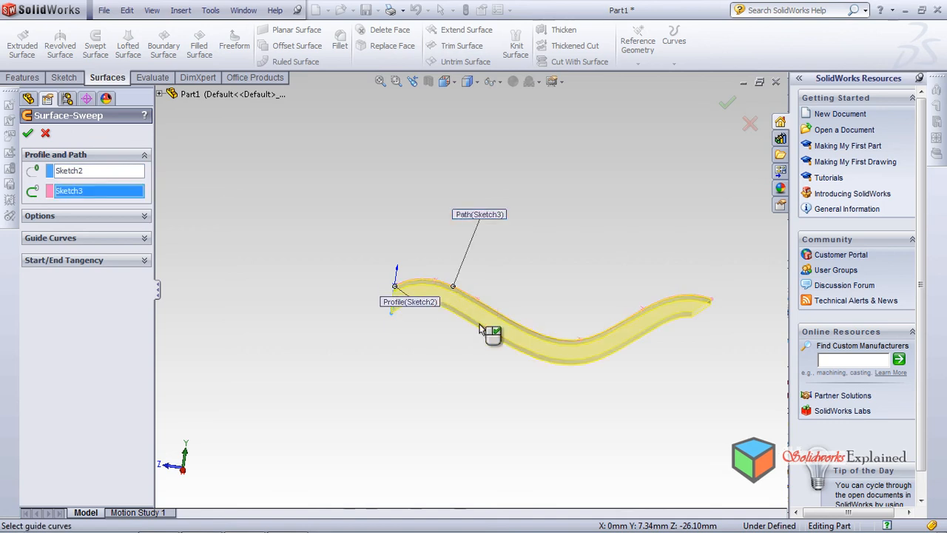
left_click(30, 133)
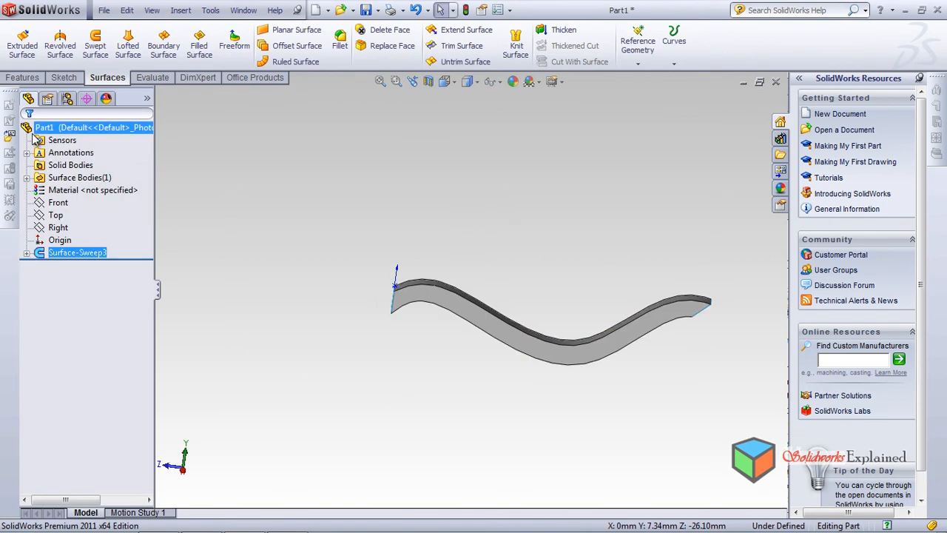
Examine the far open end of the swept surface and the description of the solid Swept Boss/Base feature
middle_click_drag(401, 362, 508, 267)
scroll(507, 266, "down", 10)
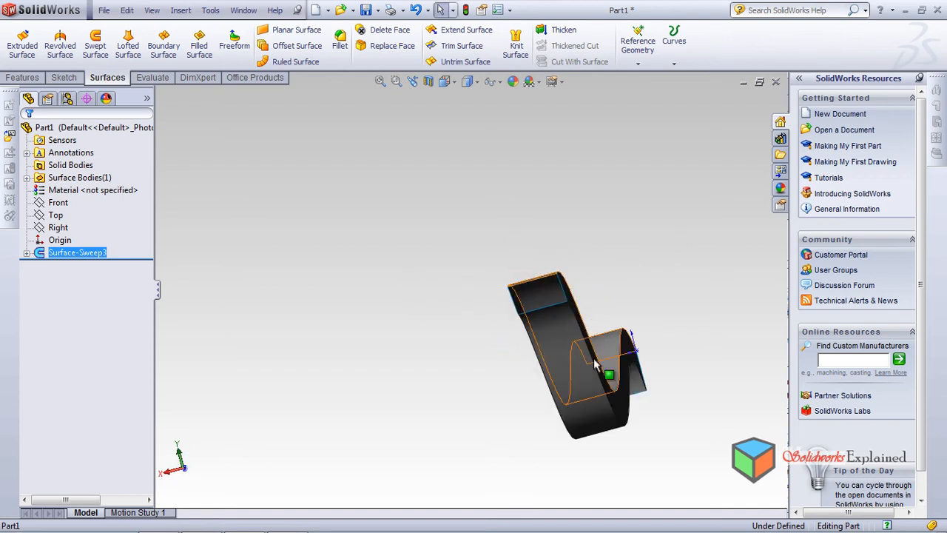
middle_click_drag(527, 311, 531, 272)
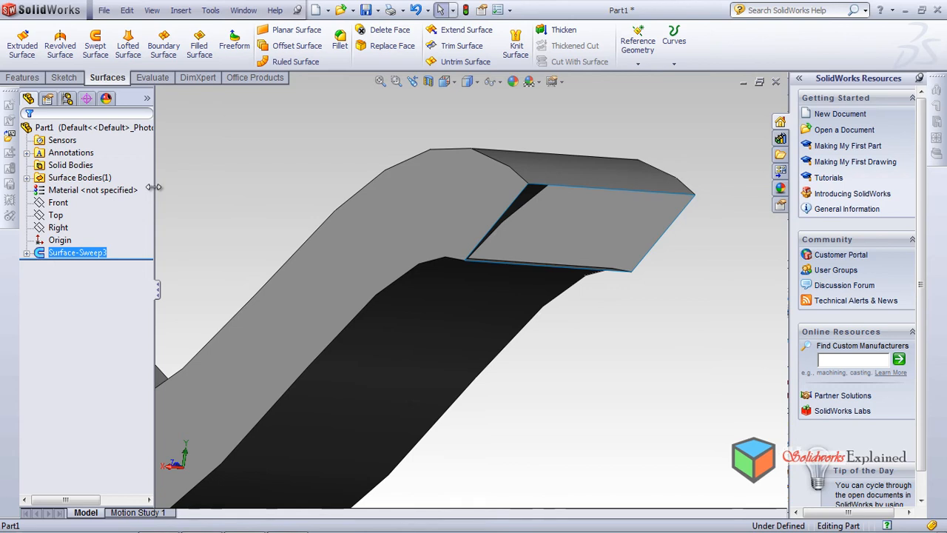
left_click(22, 78)
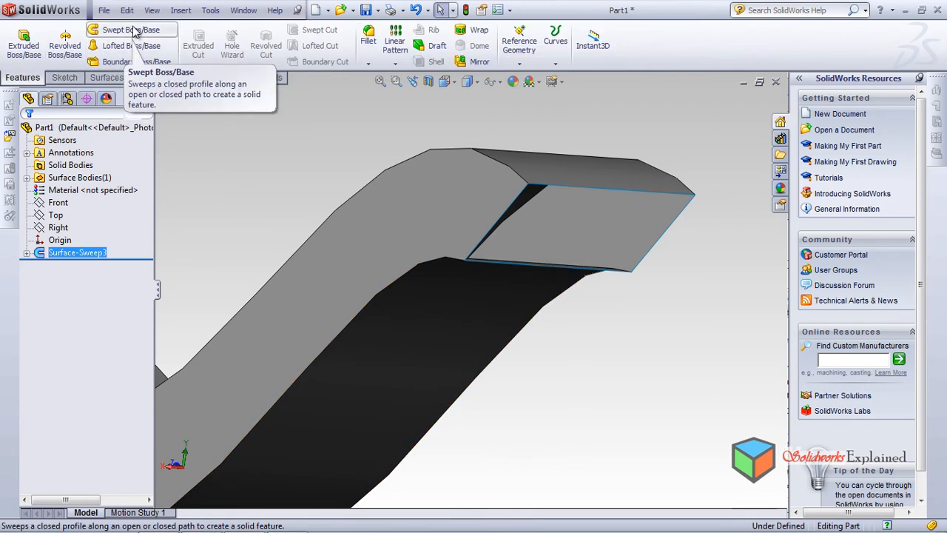
left_click(94, 80)
Examine the swept surface's walls and its open rectangular end at the origin from different angles
scroll(361, 308, "up", 5)
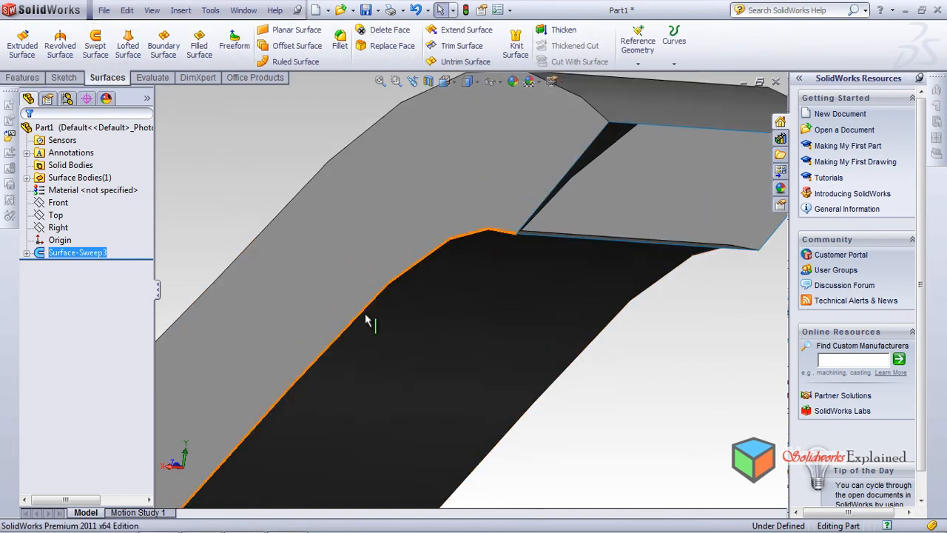
middle_click_drag(273, 312, 415, 344)
scroll(332, 269, "down", 6)
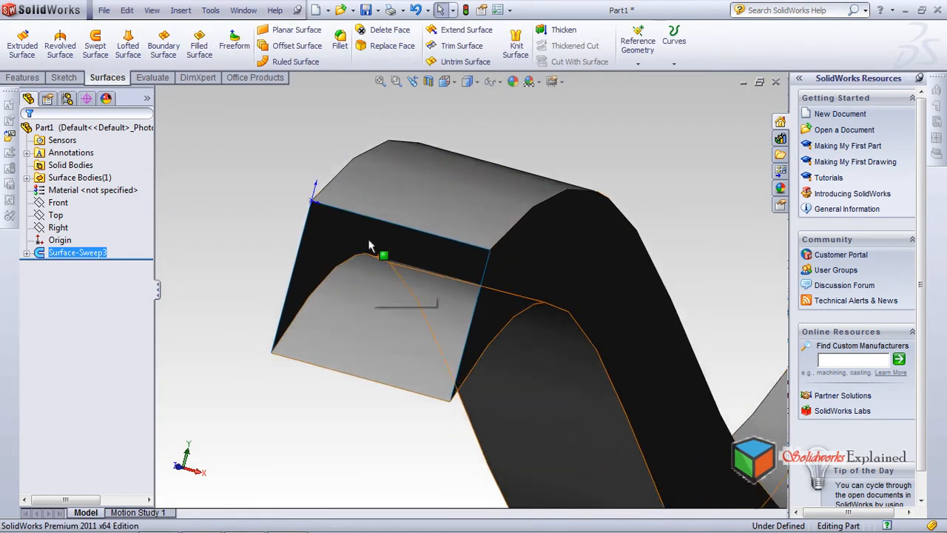
middle_click_drag(343, 201, 459, 333)
scroll(458, 333, "up", 6)
middle_click_drag(398, 359, 377, 359)
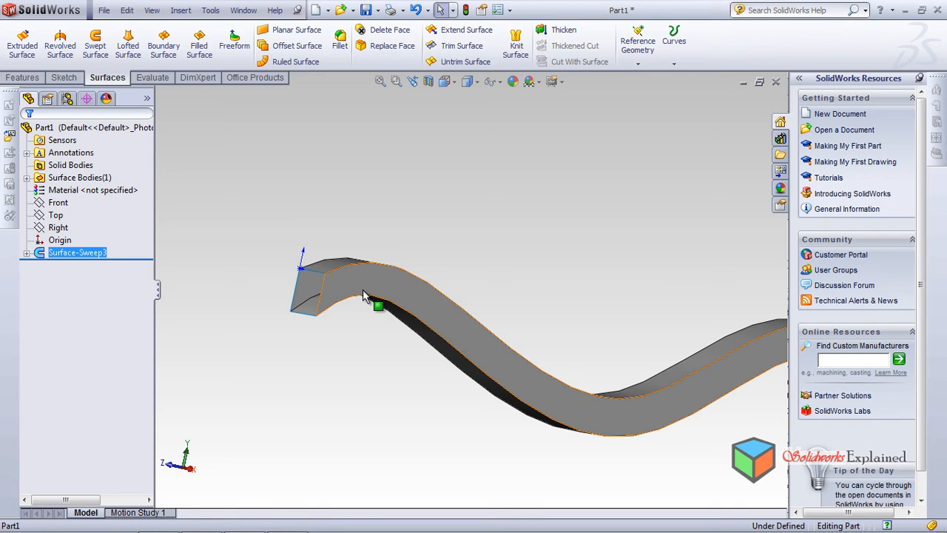
middle_click_drag(319, 382, 339, 381)
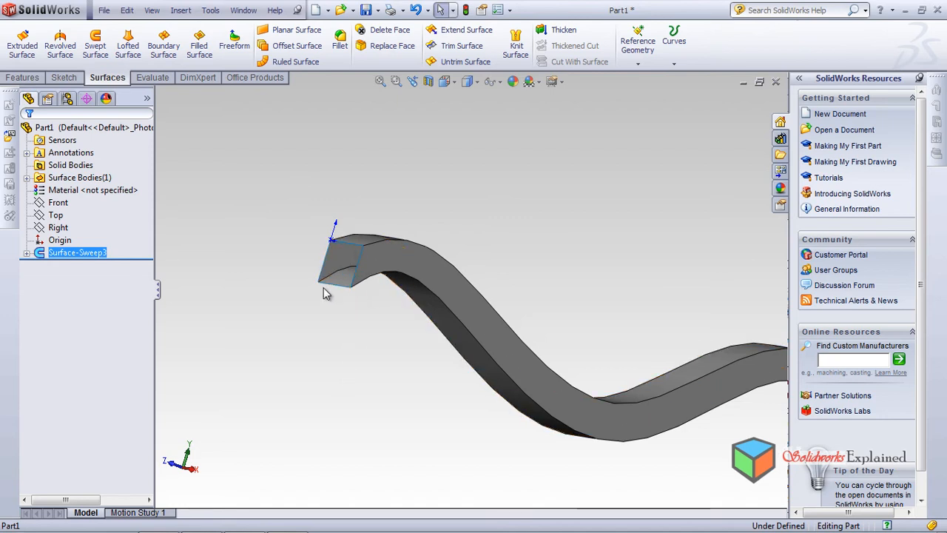
scroll(328, 374, "down", 5)
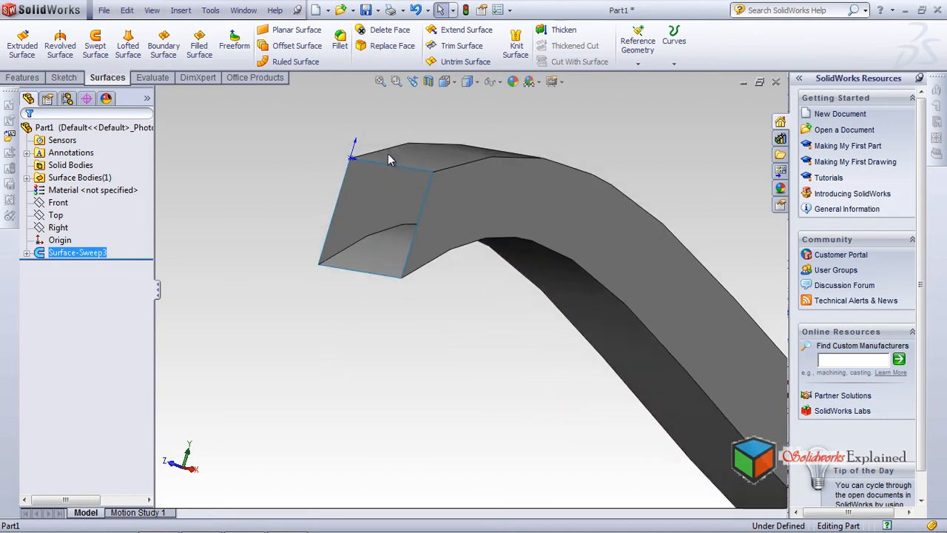
middle_click_drag(339, 323, 279, 200)
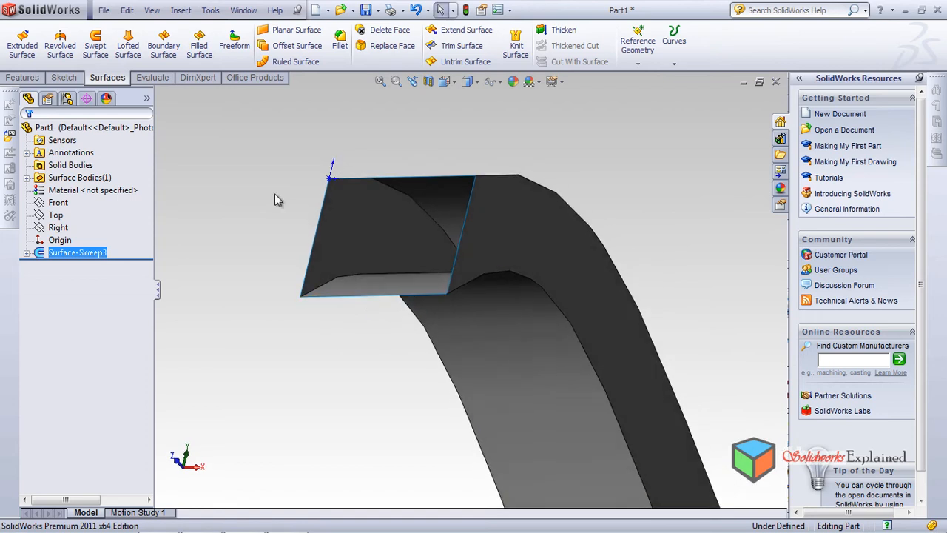
Start a filled surface and pick the four edges of the sweep's open end at the origin as patch boundary
left_click(199, 49)
middle_click_drag(377, 185, 433, 332)
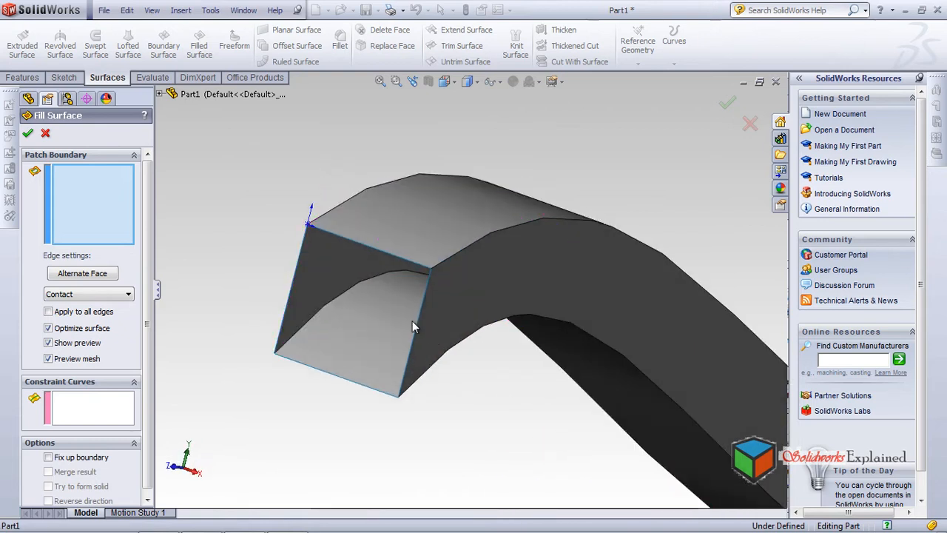
left_click(417, 325)
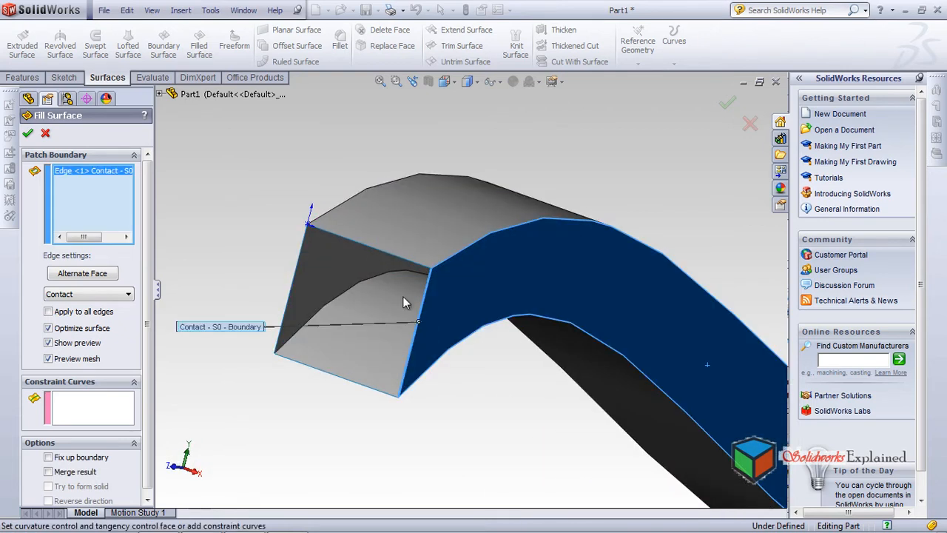
left_click(393, 256)
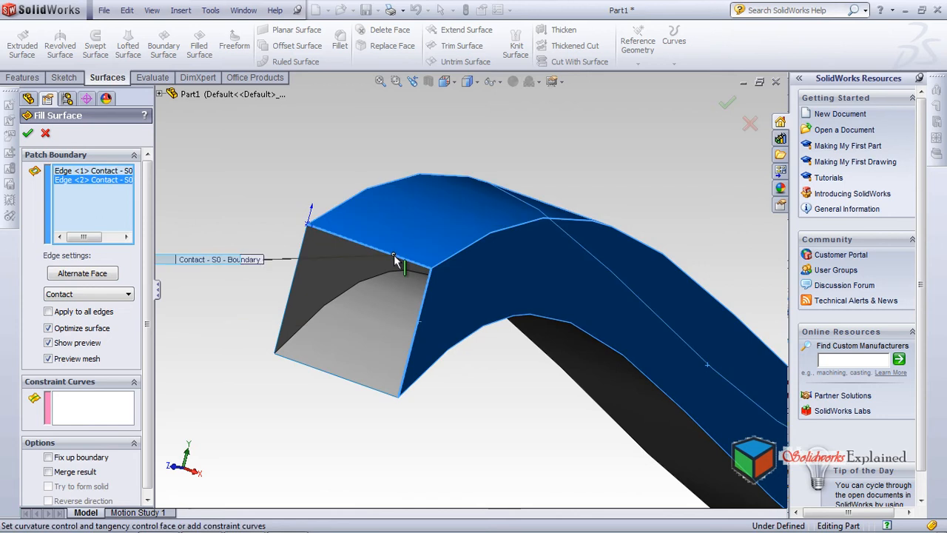
left_click(283, 318)
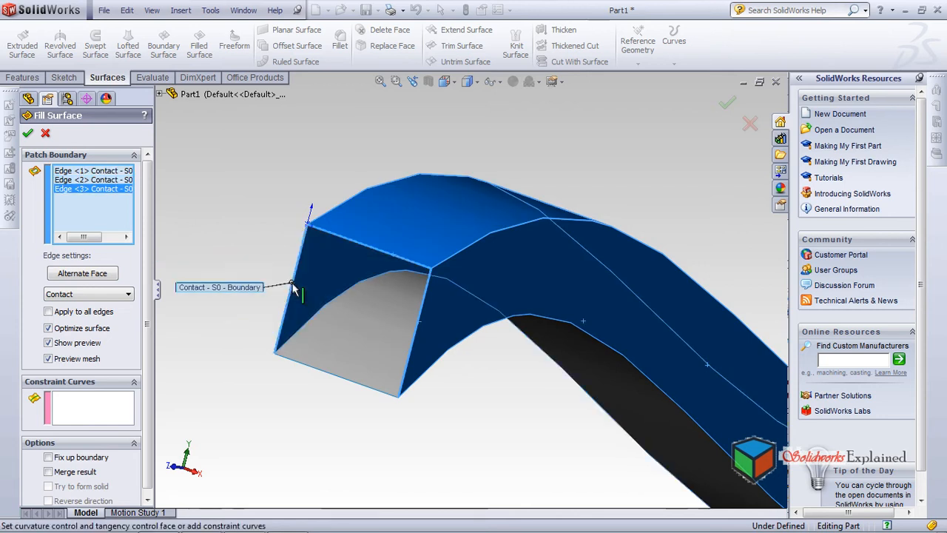
left_click(331, 380)
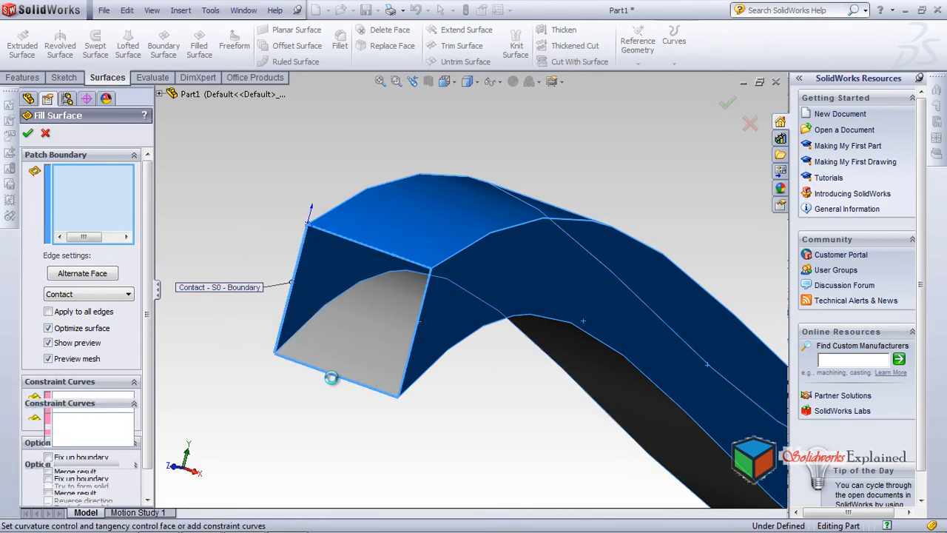
middle_click_drag(362, 433, 309, 348)
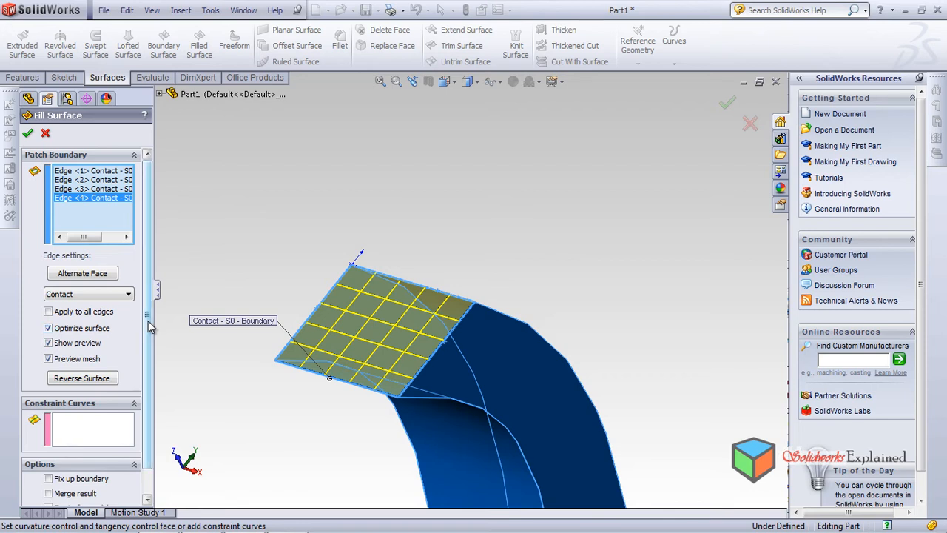
Compare the fill patch preview with Preview mesh turned off and back on, and look at the edge setting options
mouse_move(148, 321)
left_mouse_down()
mouse_move(165, 396)
mouse_move(182, 318)
mouse_move(147, 321)
left_mouse_up()
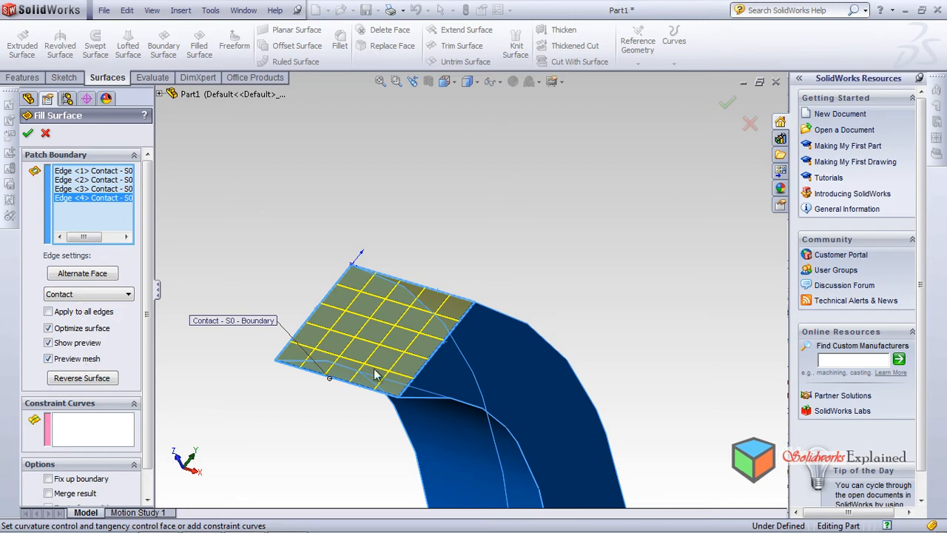
left_click(49, 359)
middle_click_drag(433, 326, 455, 311)
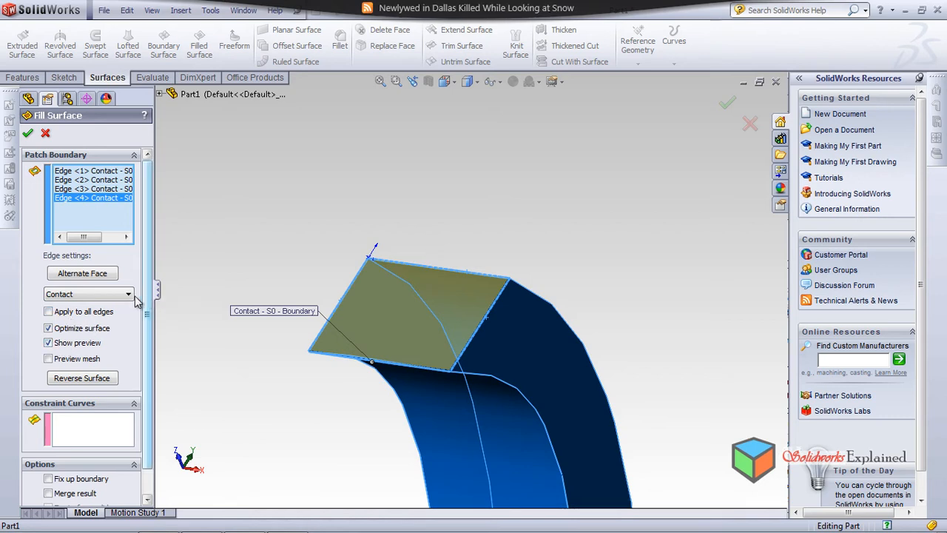
left_click(118, 296)
left_click(119, 299)
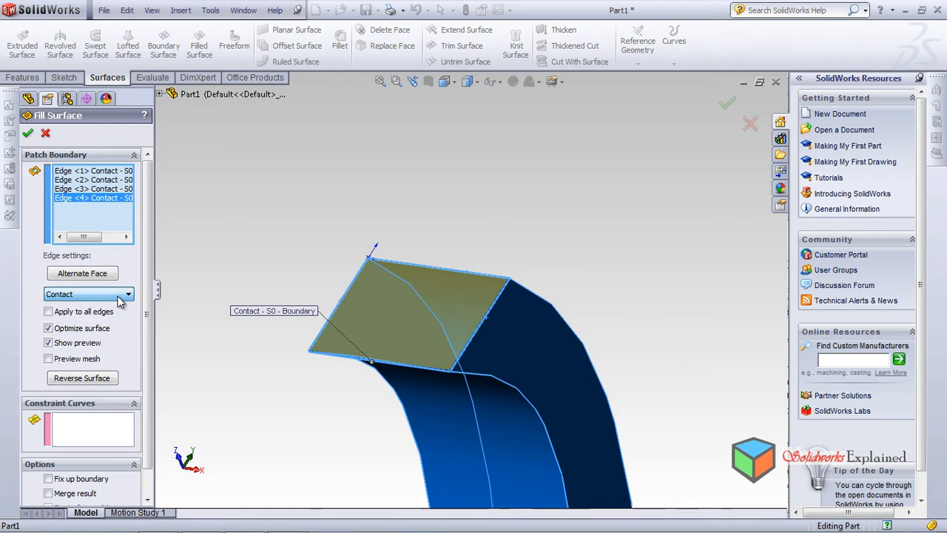
middle_click_drag(211, 367, 122, 375)
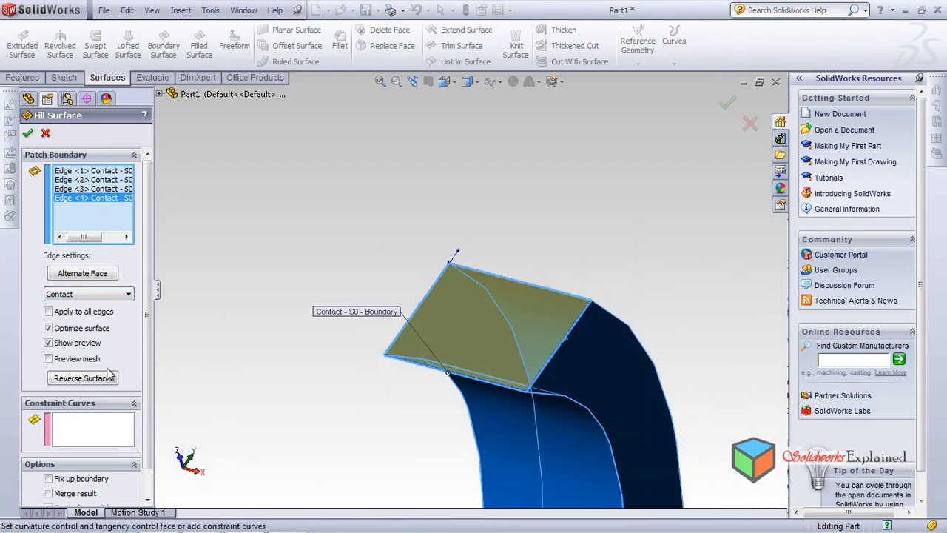
left_click(49, 358)
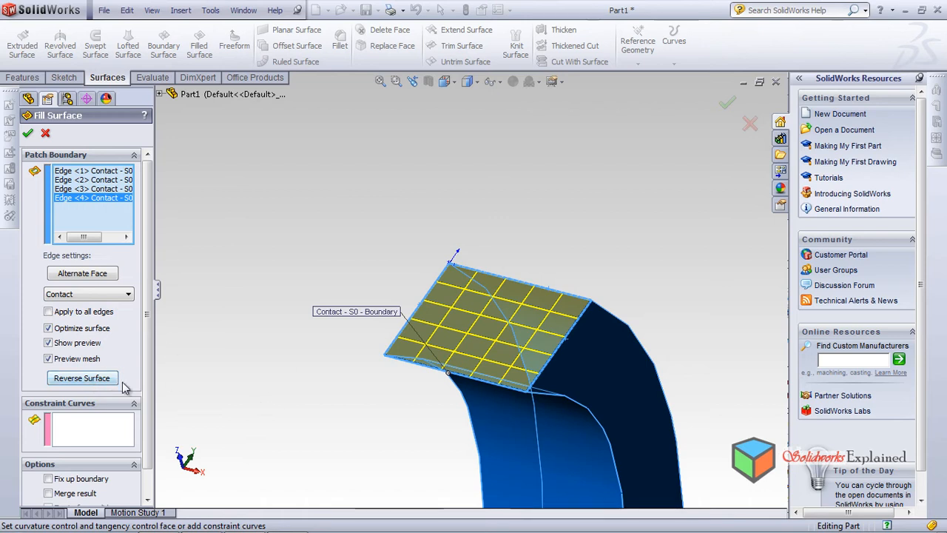
Turn off the mesh preview and create the filled surface over the sweep's open end at the origin
left_click(69, 362)
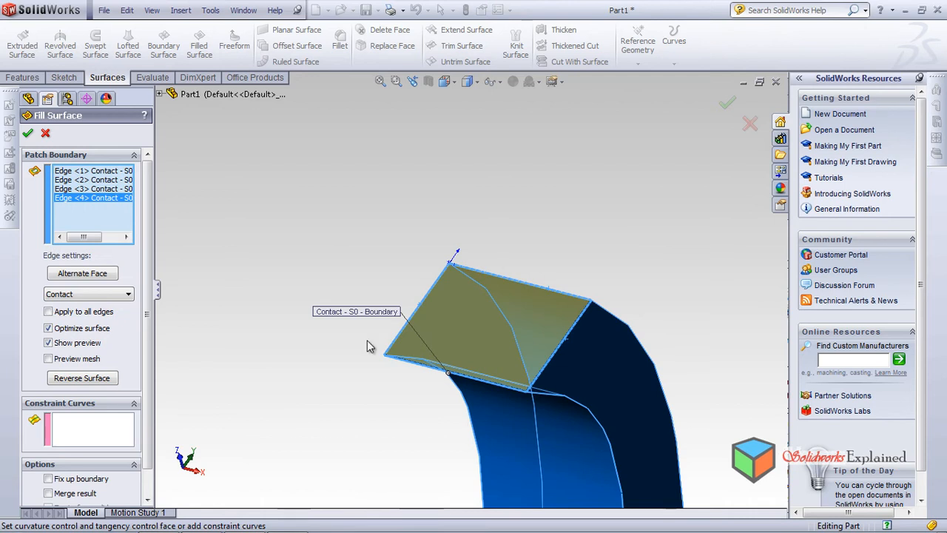
left_click(28, 134)
middle_click_drag(429, 373, 496, 372)
scroll(545, 377, "up", 5)
scroll(462, 338, "down", 8)
scroll(496, 372, "up", 6)
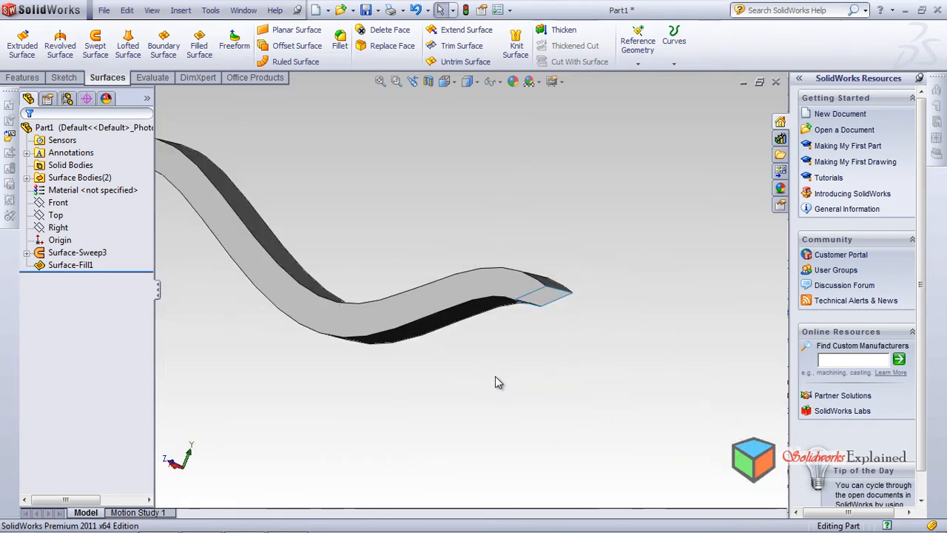
middle_click_drag(335, 274, 394, 312)
scroll(354, 244, "down", 6)
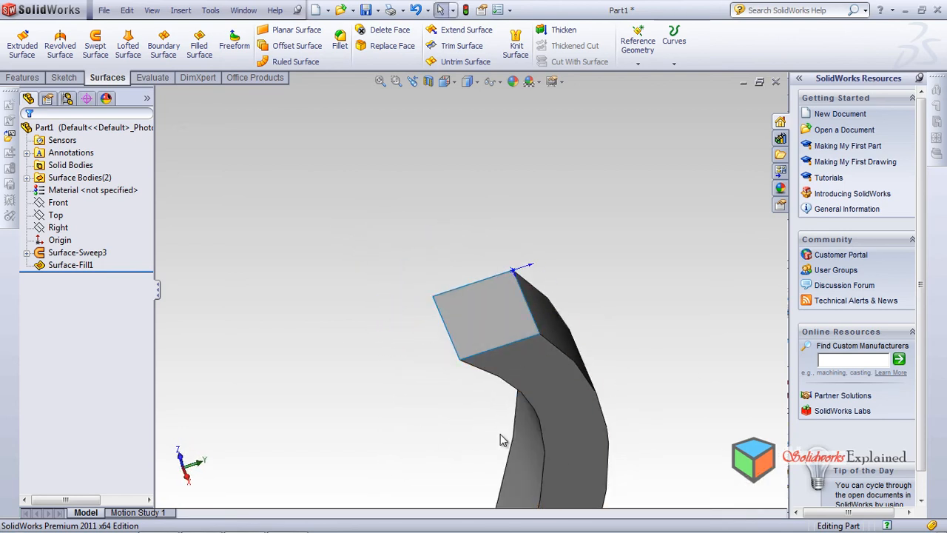
Try a 10 mm constant-radius fillet between the filled end patch and the swept surface, and cancel it
left_click(340, 43)
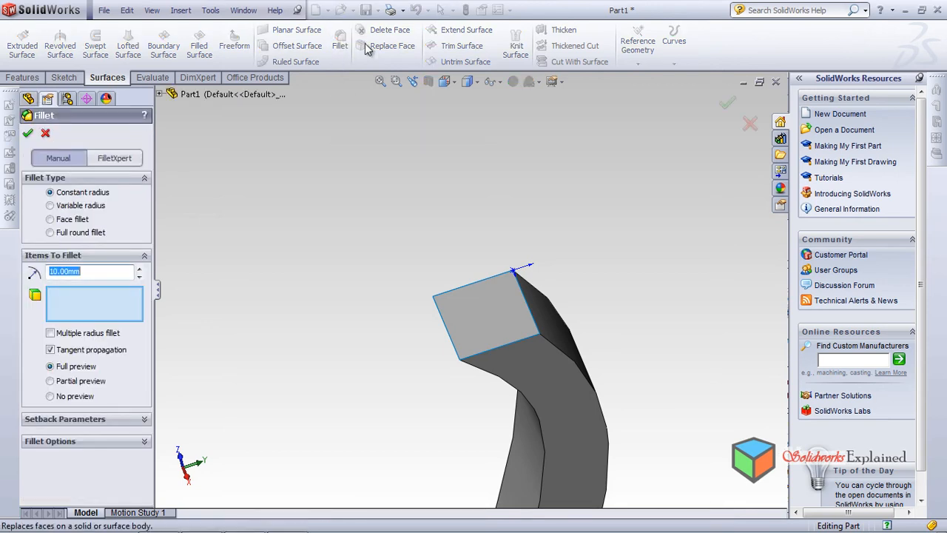
left_click(496, 353)
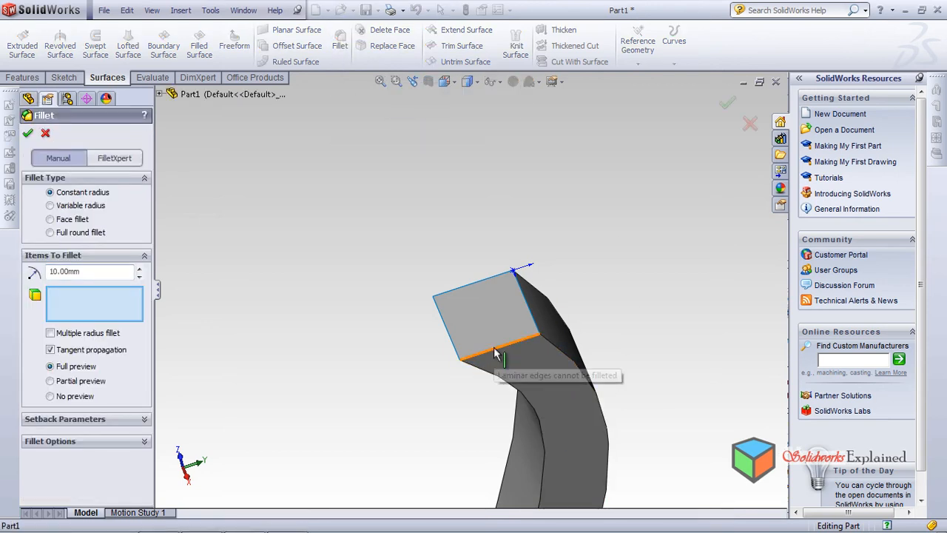
middle_click_drag(365, 417, 388, 361)
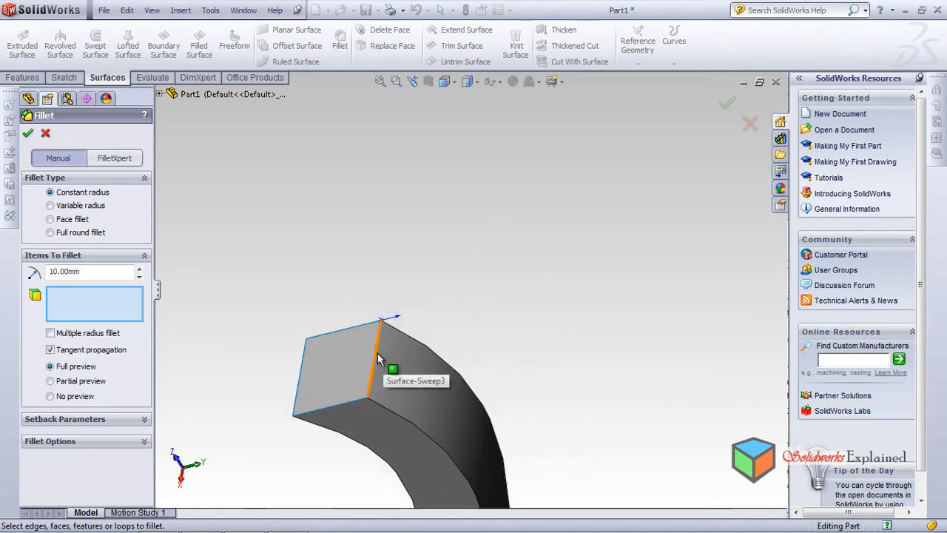
middle_click_drag(339, 395, 320, 385)
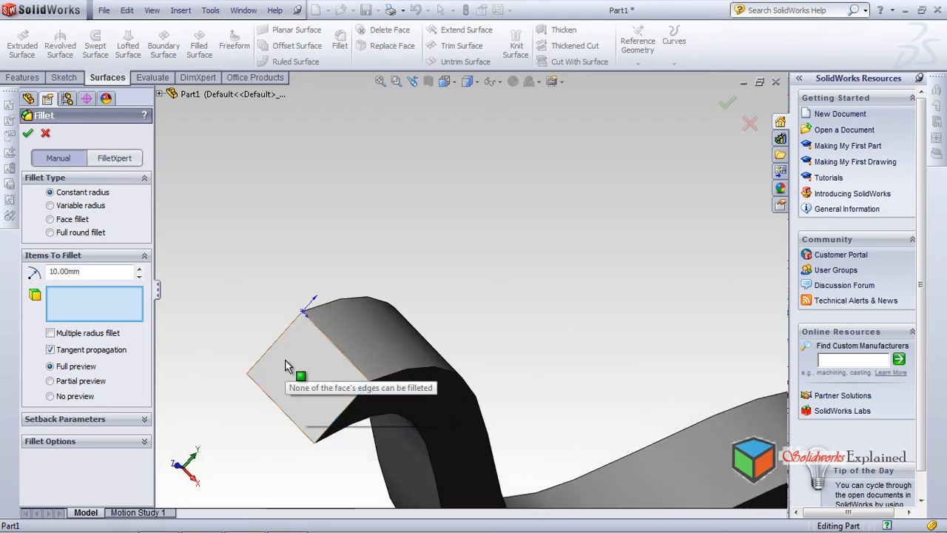
left_click(367, 341)
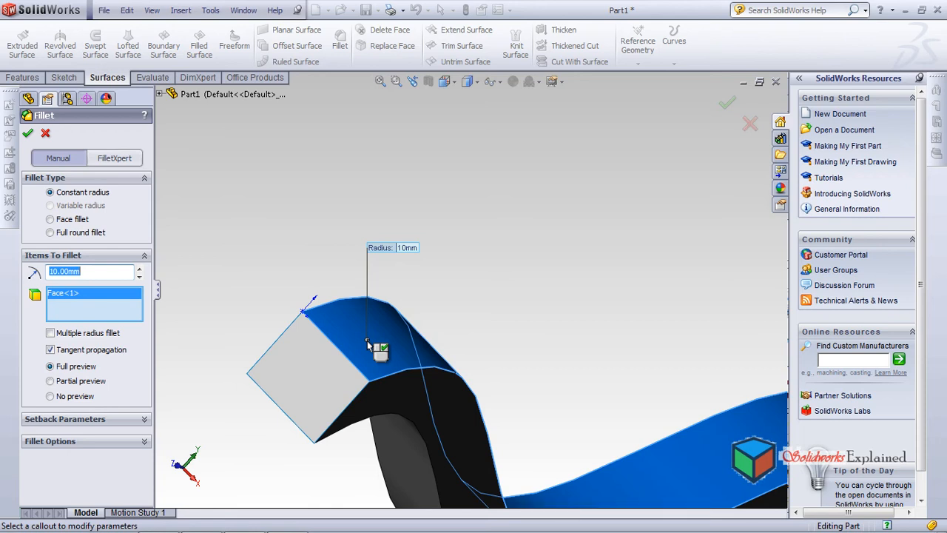
left_click(367, 341)
left_click(367, 340)
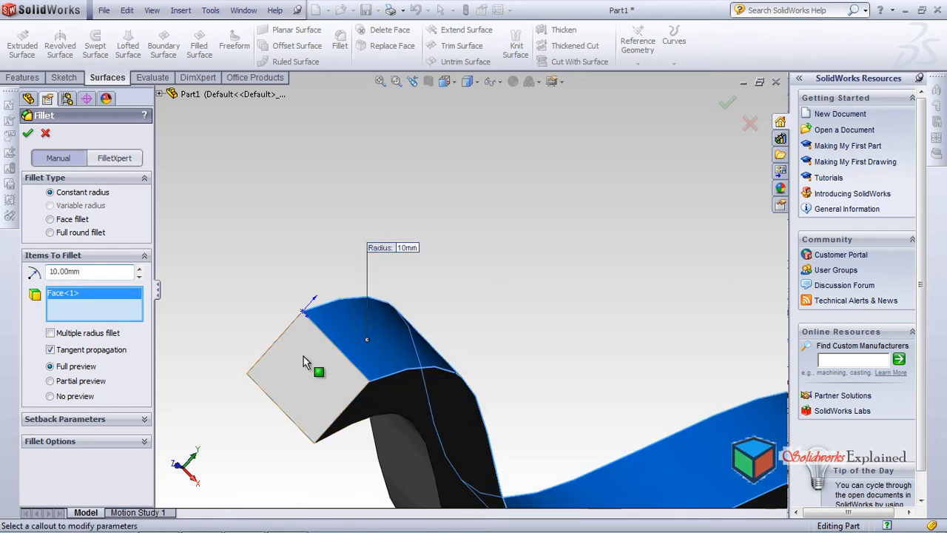
left_click(349, 337)
mouse_move(307, 356)
middle_mouse_down()
mouse_move(278, 391)
mouse_move(349, 364)
mouse_move(341, 305)
mouse_move(363, 396)
mouse_move(429, 410)
mouse_move(443, 437)
mouse_move(436, 358)
middle_mouse_up()
scroll(278, 392, "up", 3)
scroll(437, 355, "down", 3)
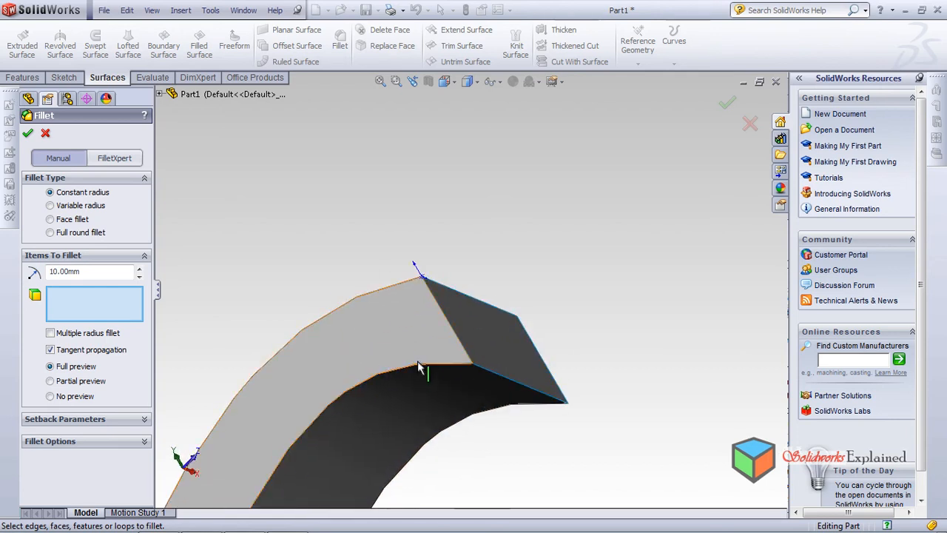
left_click(46, 133)
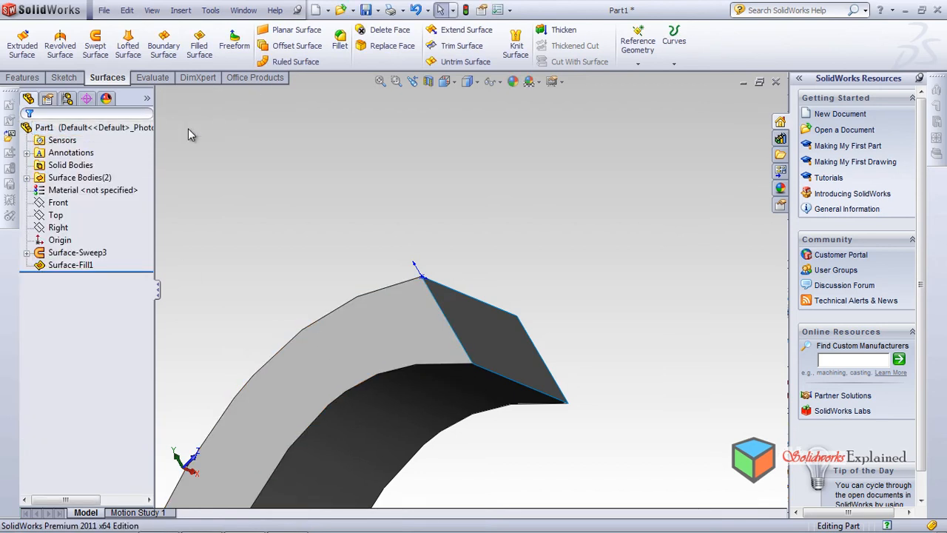
Examine the boundary edges where the filled end patch meets the swept surface, up close and from several angles
middle_click_drag(357, 248, 443, 376)
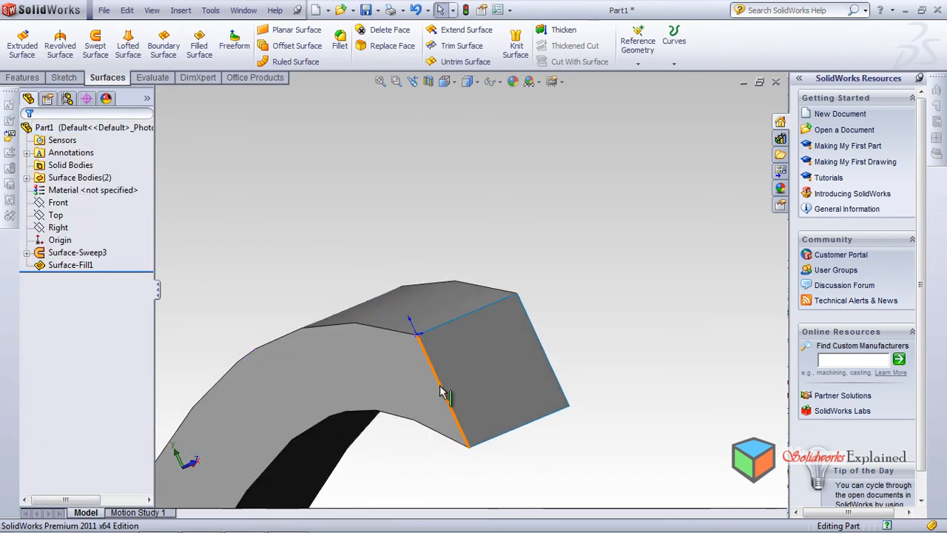
left_click(518, 322)
scroll(414, 318, "down", 5)
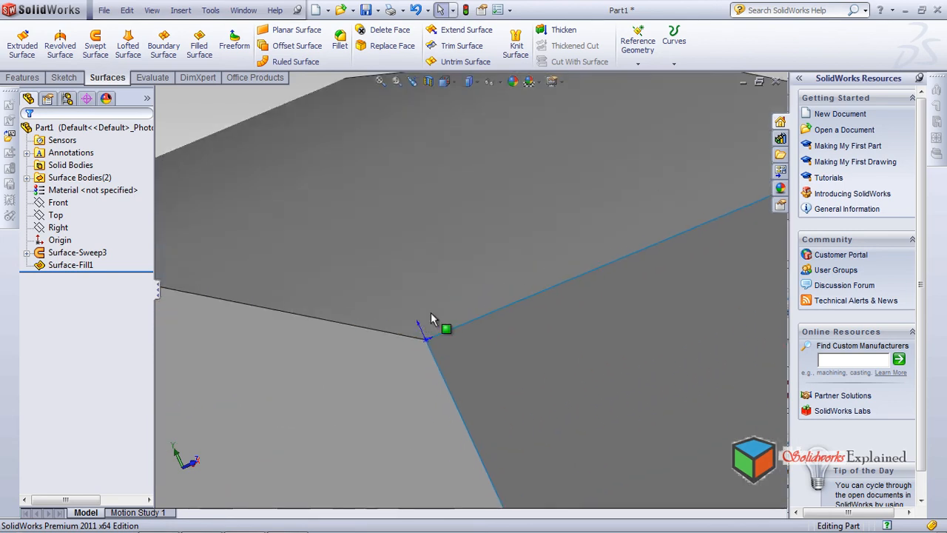
scroll(444, 337, "down", 6)
scroll(404, 321, "up", 2)
scroll(405, 329, "up", 6)
middle_click_drag(403, 333, 276, 221)
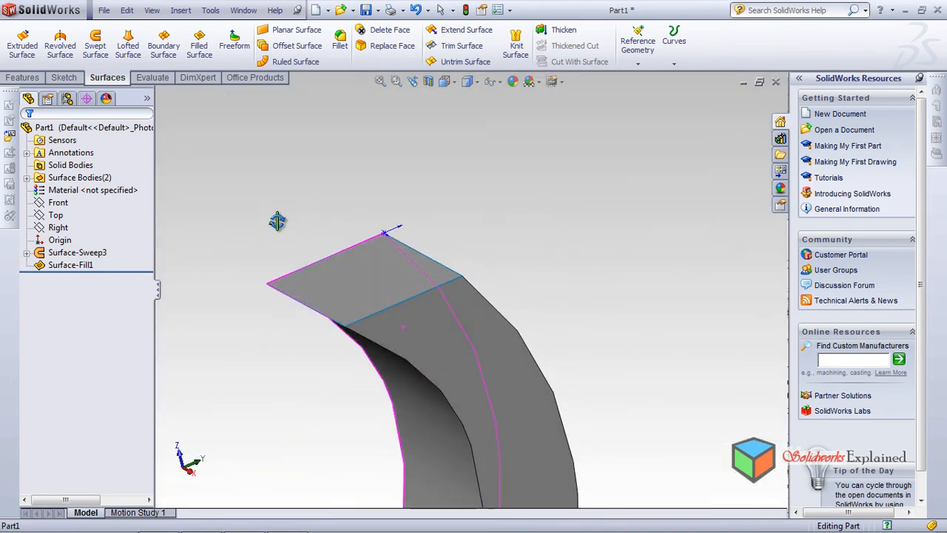
mouse_move(364, 300)
middle_mouse_down()
mouse_move(375, 286)
mouse_move(364, 290)
middle_mouse_up()
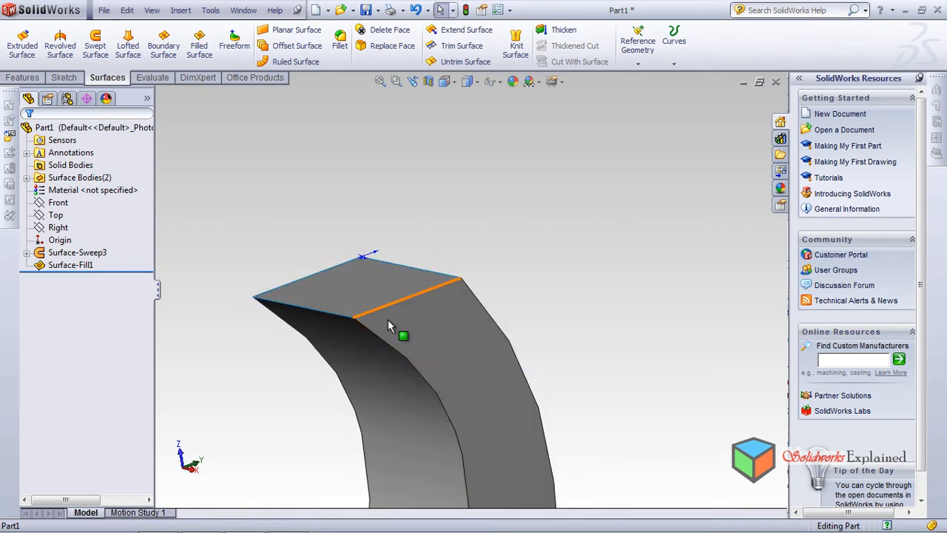
middle_click_drag(352, 288, 463, 287)
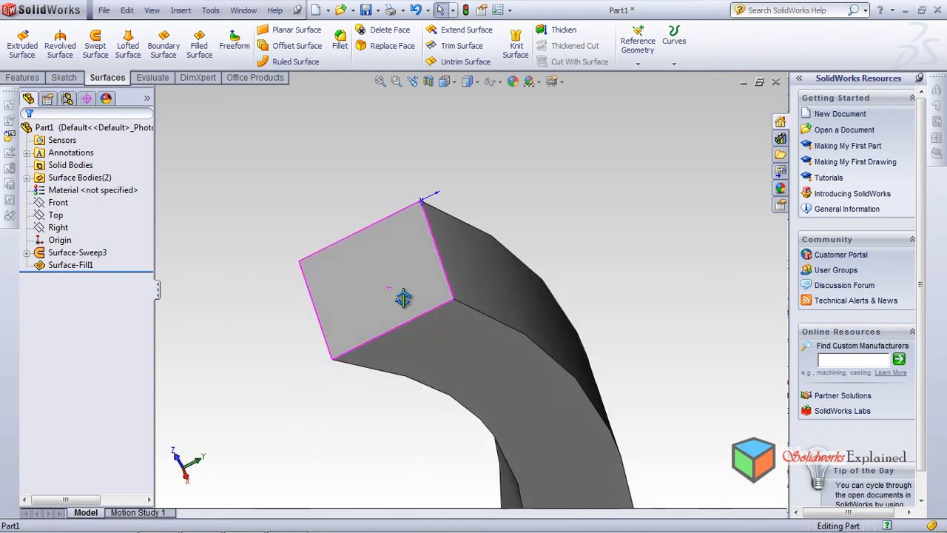
middle_click_drag(389, 294, 402, 331)
middle_click_drag(321, 247, 260, 296)
Knit the swept surface and the filled end patch into a single surface
left_click(515, 48)
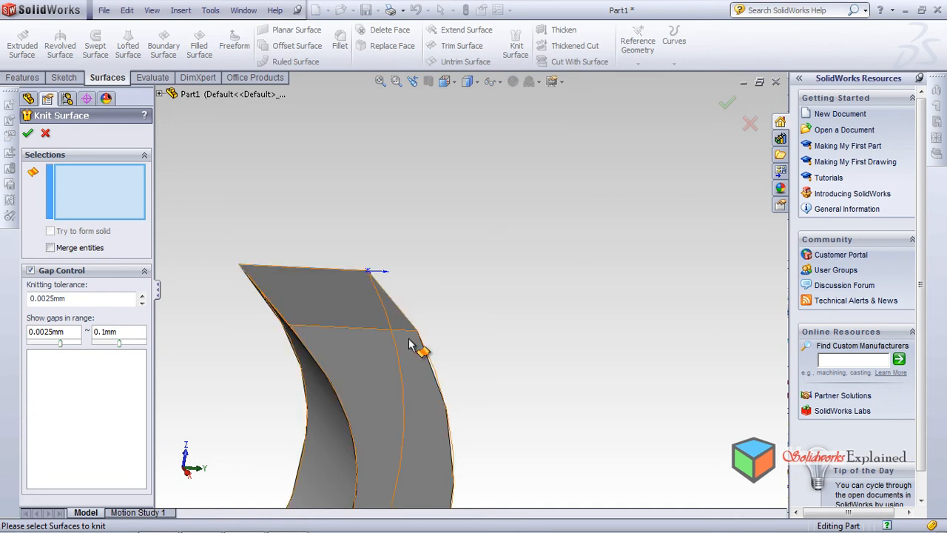
middle_click_drag(402, 380, 416, 408)
left_click(332, 313)
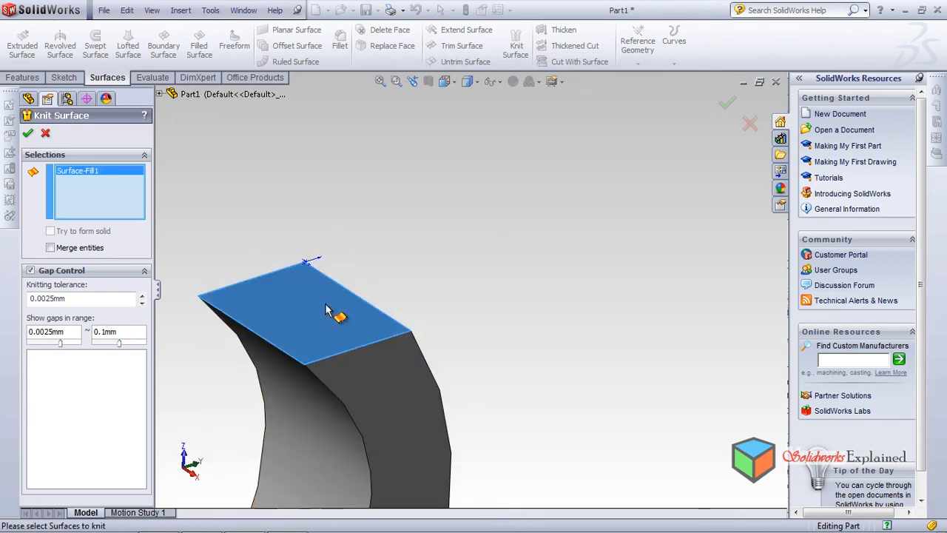
middle_click_drag(278, 395, 323, 379)
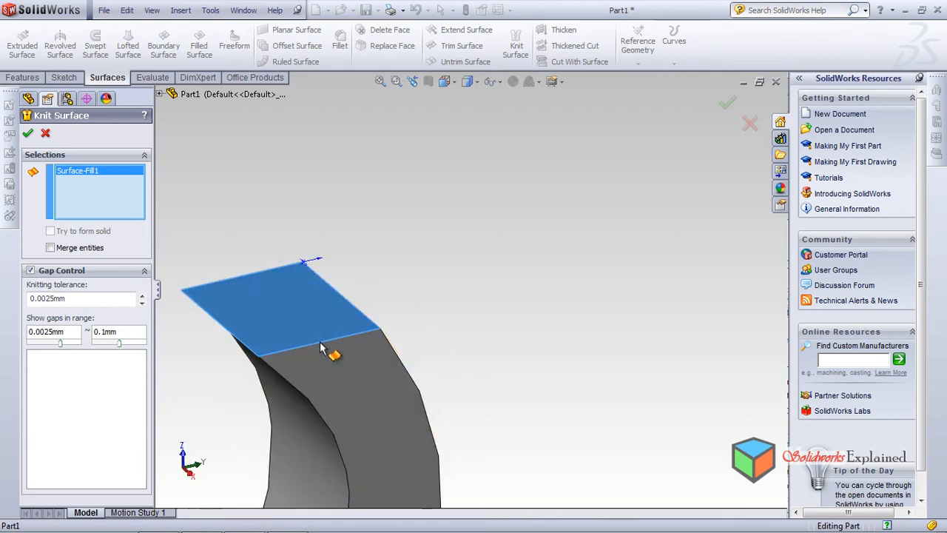
left_click(320, 340)
left_click(326, 356)
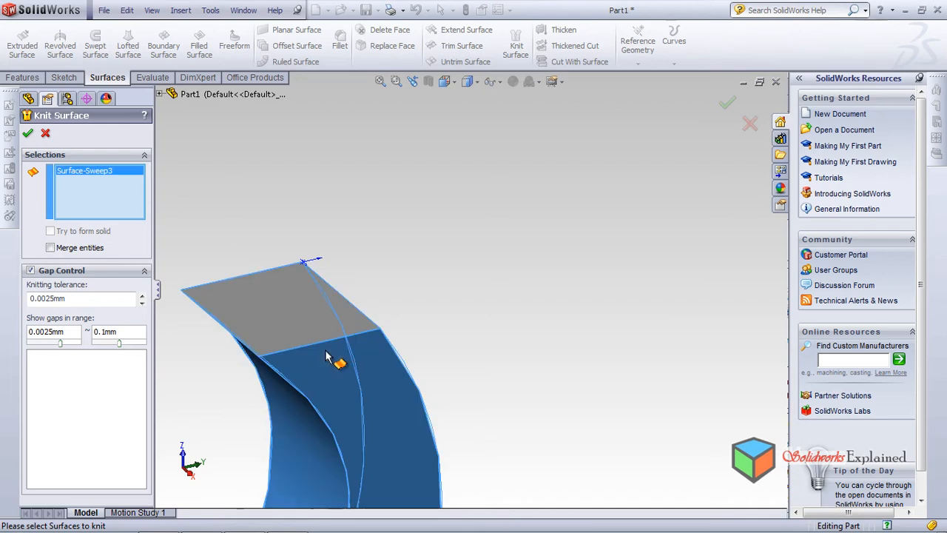
left_click(307, 326)
middle_click_drag(317, 356, 338, 374)
left_click(323, 381)
left_click(301, 309)
left_click(240, 392)
middle_click_drag(241, 392, 373, 326)
left_click(359, 288)
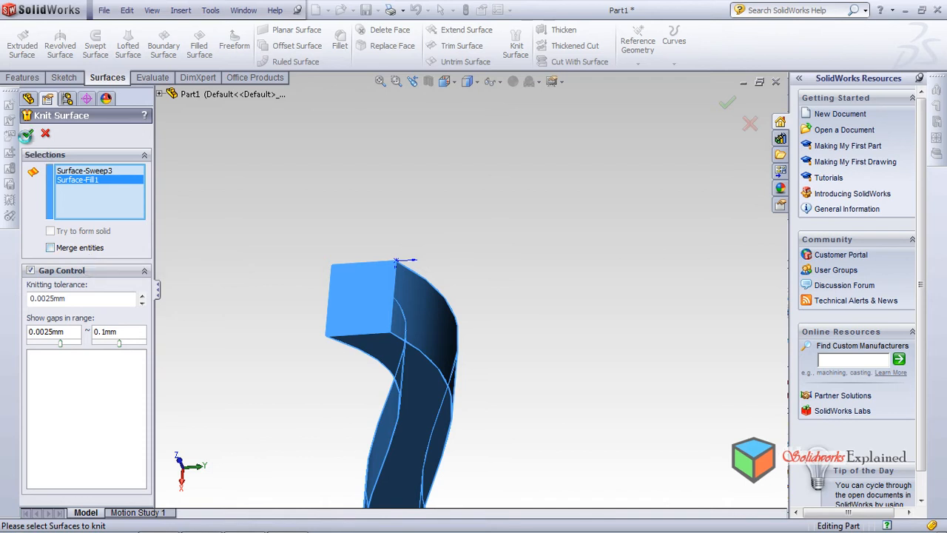
left_click(27, 134)
Start a constant-radius fillet on one edge between the end patch and the sweep and set its radius to 2 mm
middle_click_drag(259, 355, 423, 238)
scroll(419, 239, "down", 3)
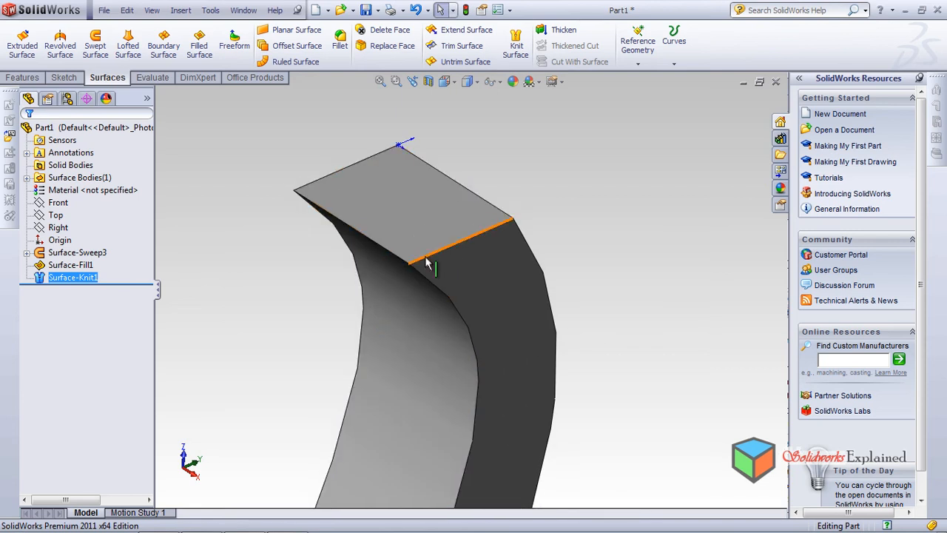
left_click(342, 43)
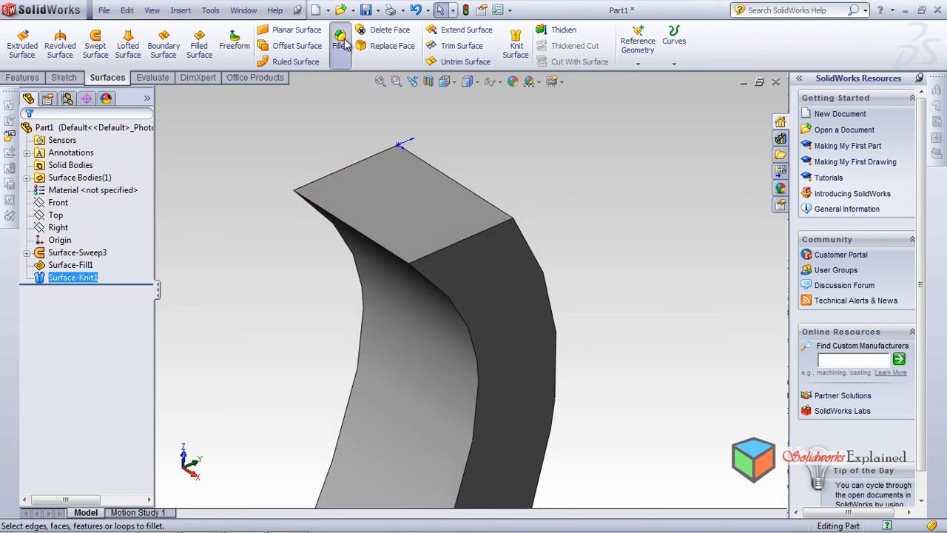
left_click(452, 247)
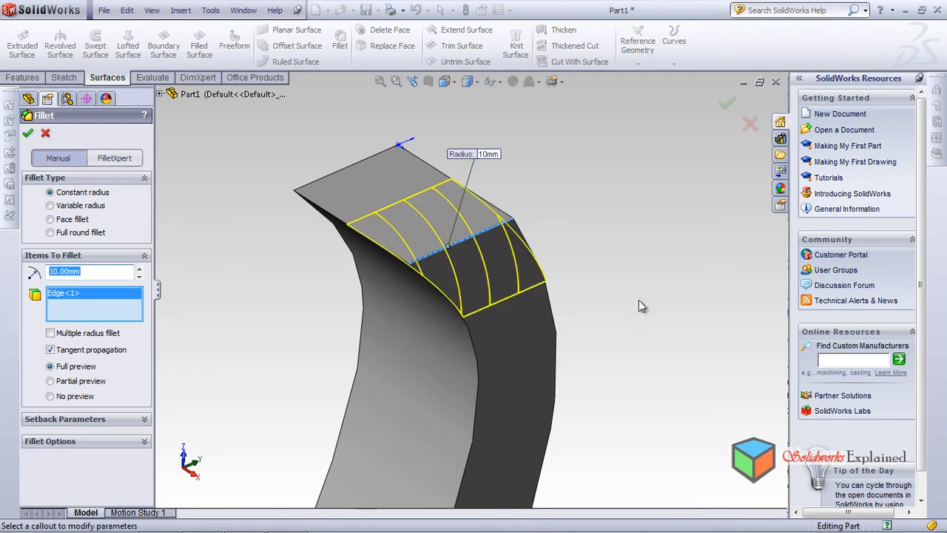
type("2")
key("Return")
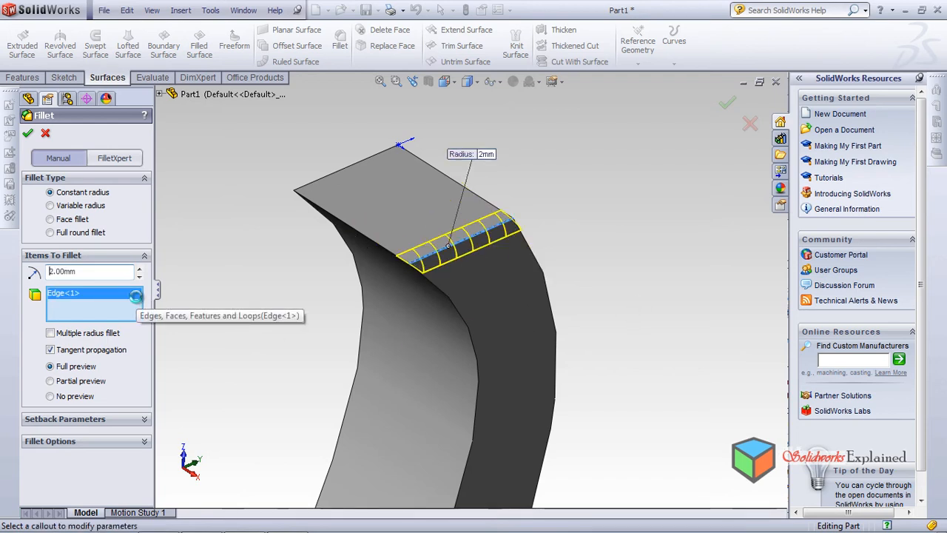
Add the remaining three edges of the end patch to the fillet and inspect the preview around the cap
middle_click_drag(438, 317, 476, 323)
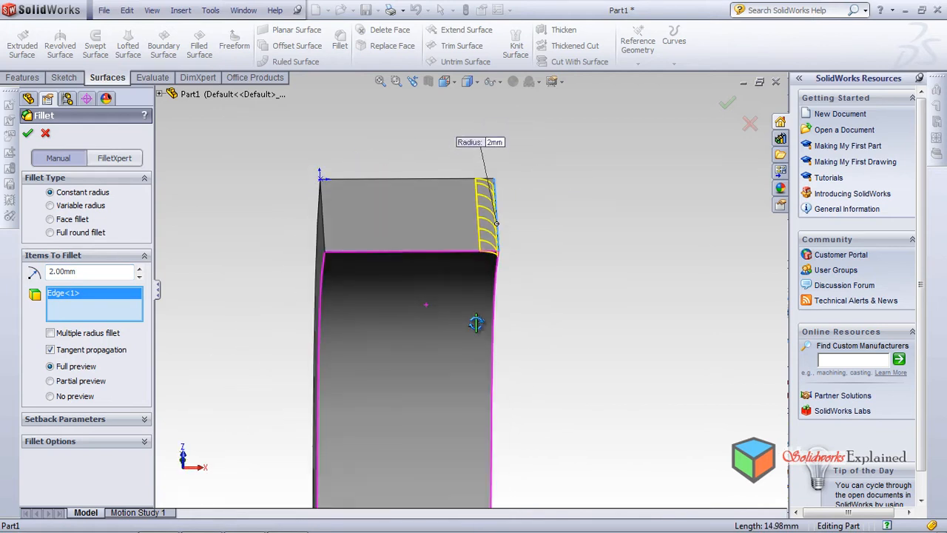
left_click(427, 250)
middle_click_drag(429, 272, 438, 316)
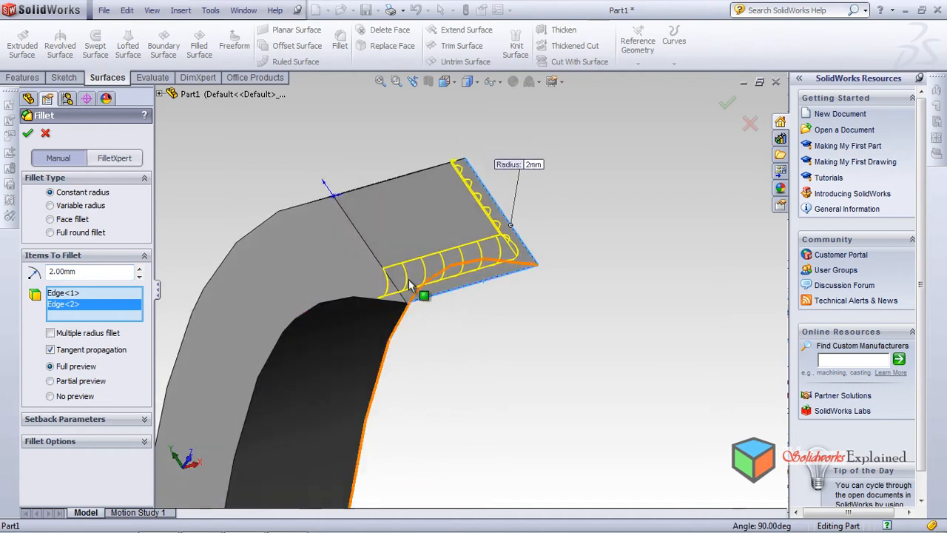
left_click(371, 253)
middle_click_drag(412, 231, 385, 211)
left_click(375, 200)
middle_click_drag(396, 347, 318, 289)
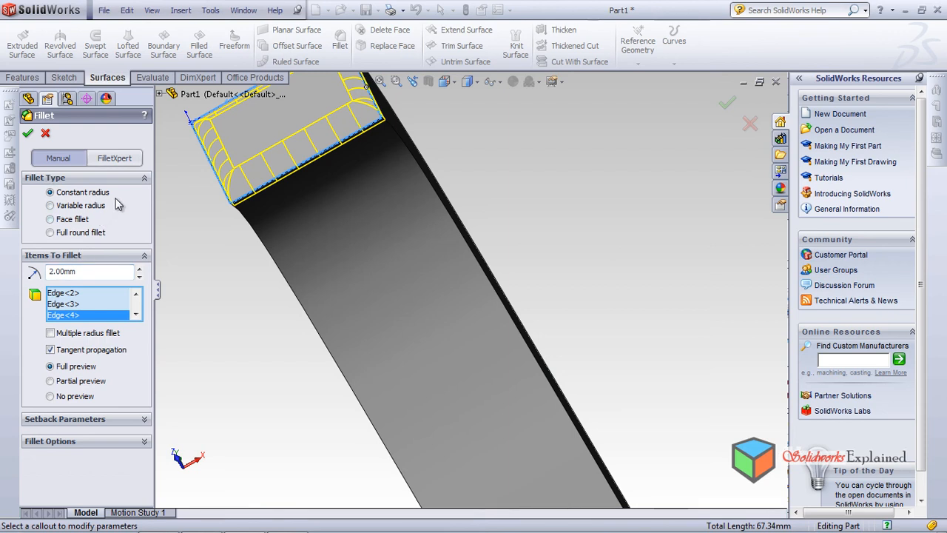
middle_click_drag(207, 259, 366, 401)
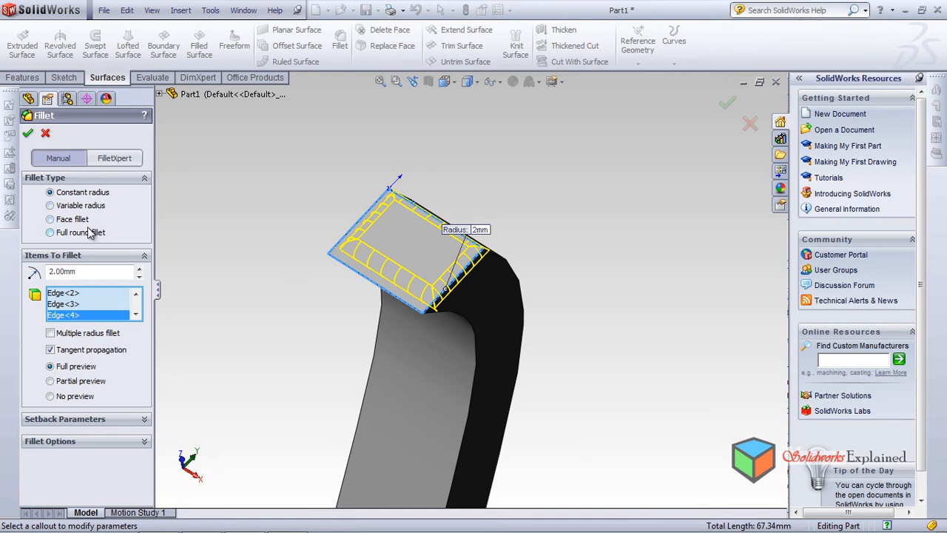
Compare the manual fillet settings with FilletXpert and look through its Add, Change and Corner options
left_click(123, 160)
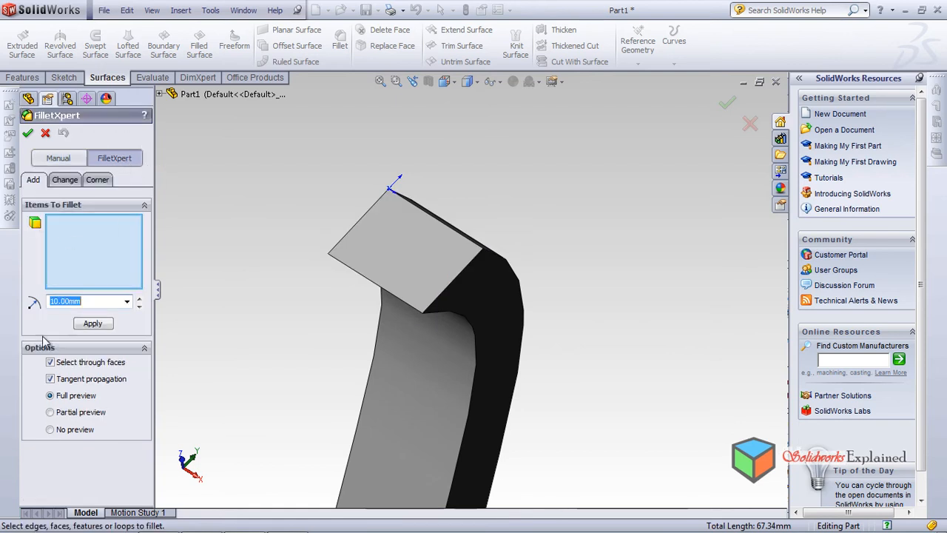
left_click(59, 158)
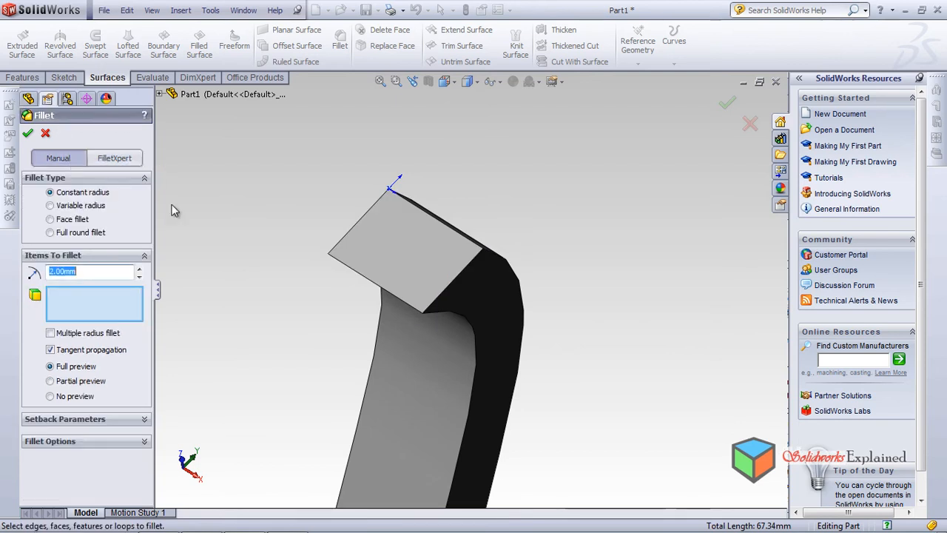
middle_click_drag(345, 320, 340, 290)
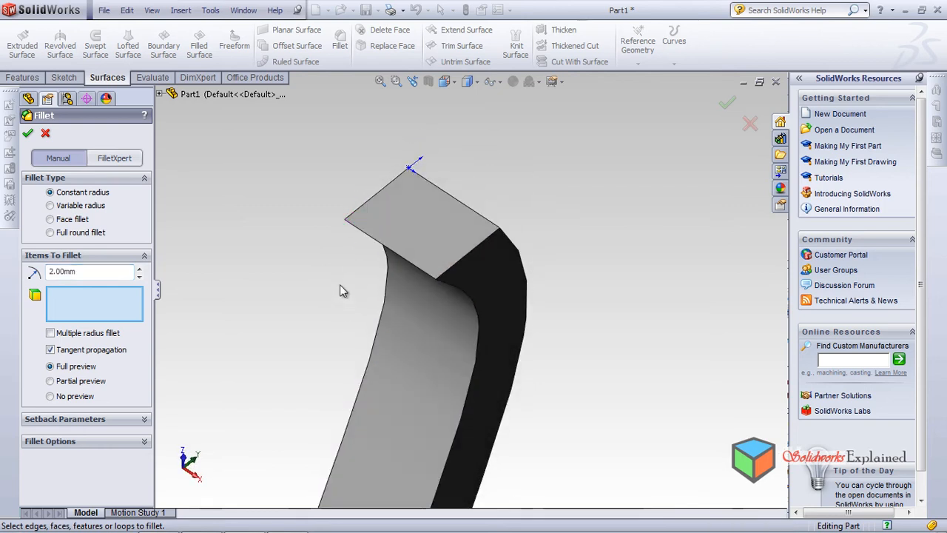
left_click(113, 159)
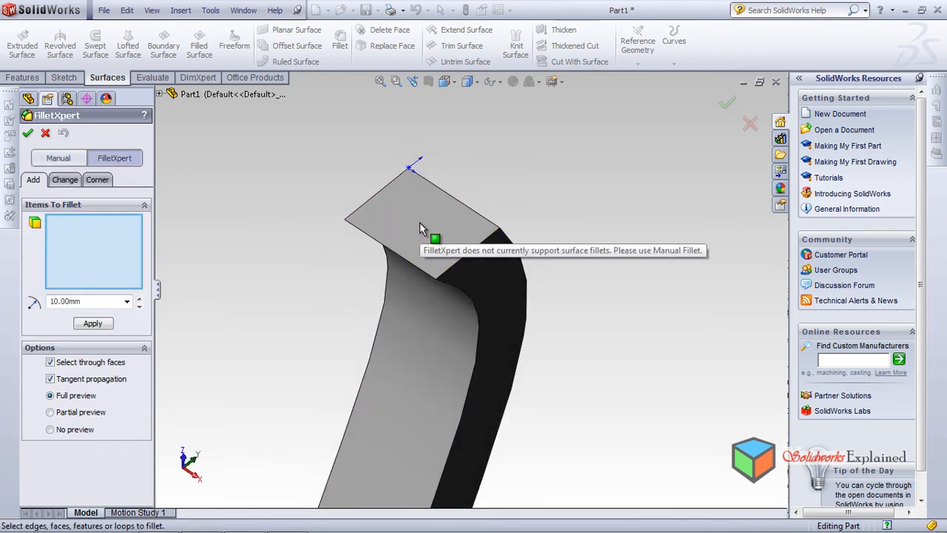
middle_click_drag(390, 221, 292, 248)
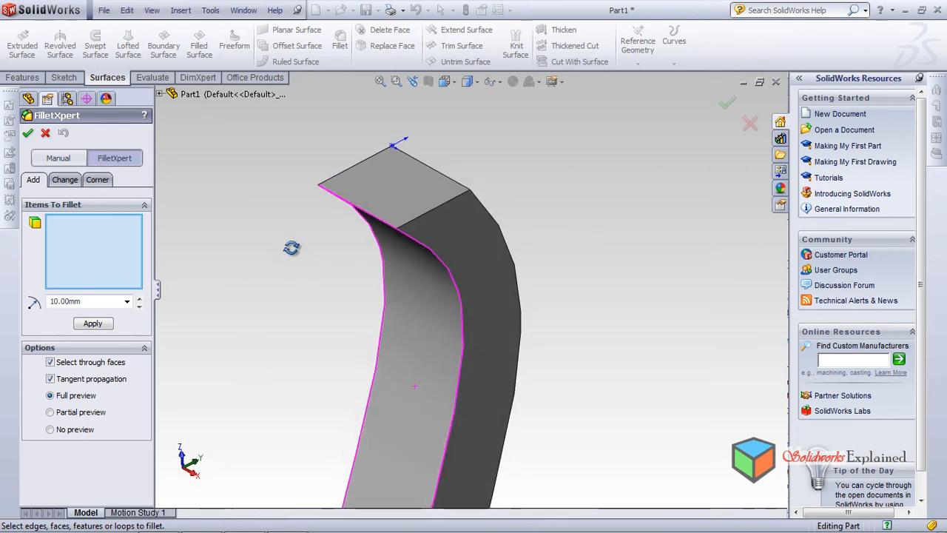
left_click(65, 180)
left_click(103, 180)
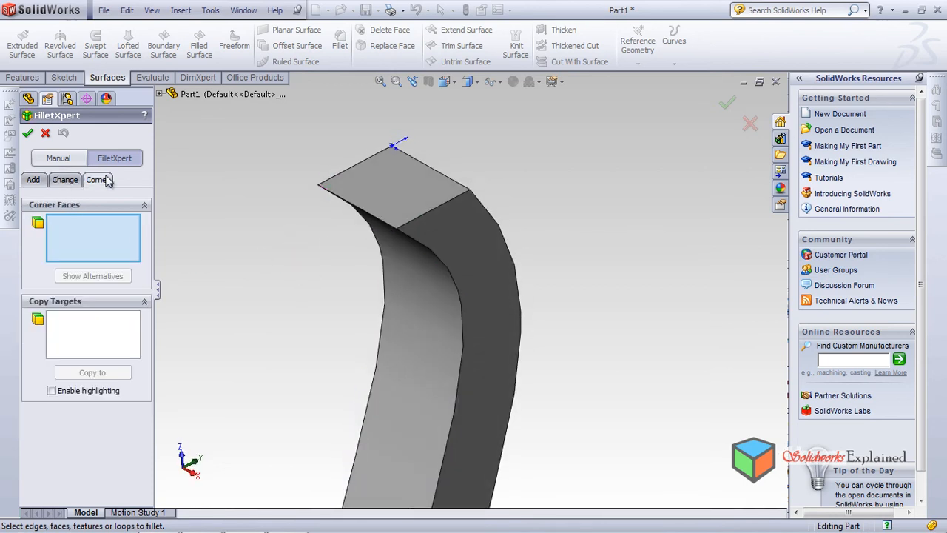
Return to the manual fillet settings and look at the full round and face fillet types
left_click(34, 180)
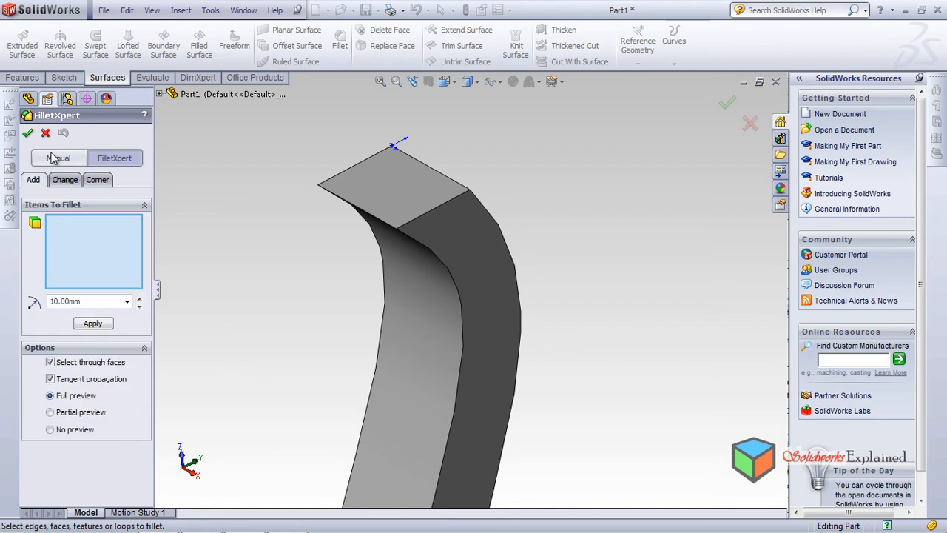
left_click(53, 157)
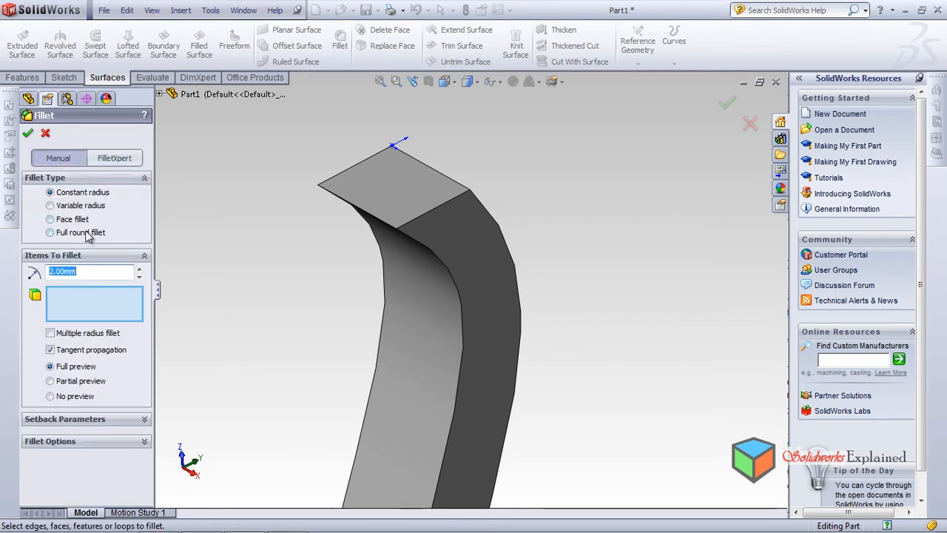
left_click(51, 232)
left_click(83, 221)
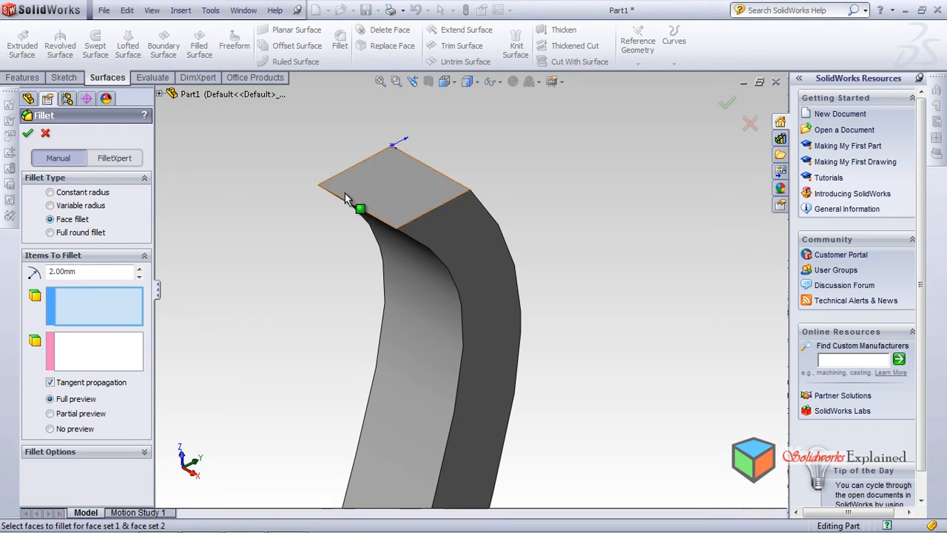
Fillet all edges of the end patch face with a constant radius of 2 mm and inspect the rounded cap
left_click(366, 188)
middle_click_drag(366, 282, 392, 267)
left_click(83, 233)
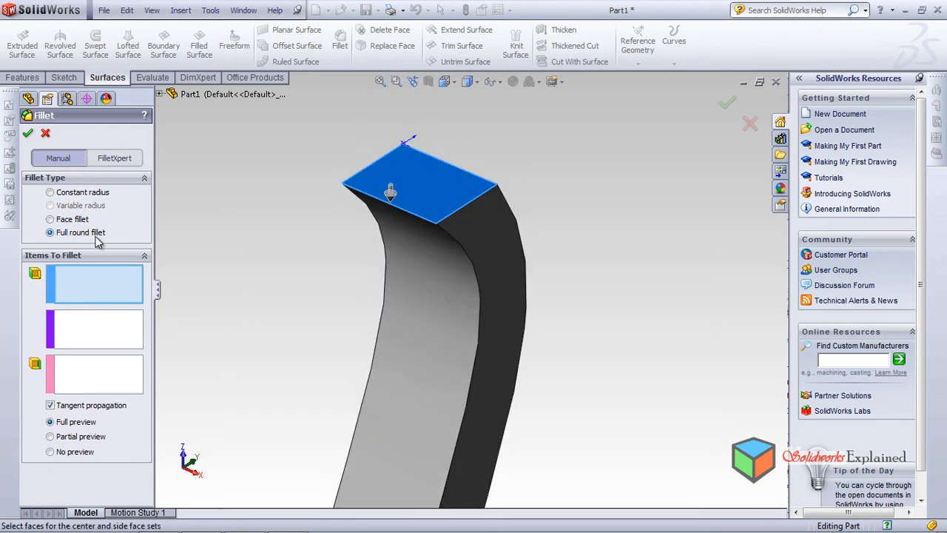
left_click(70, 194)
mouse_move(361, 219)
middle_mouse_down()
mouse_move(387, 259)
mouse_move(373, 380)
mouse_move(366, 237)
middle_mouse_up()
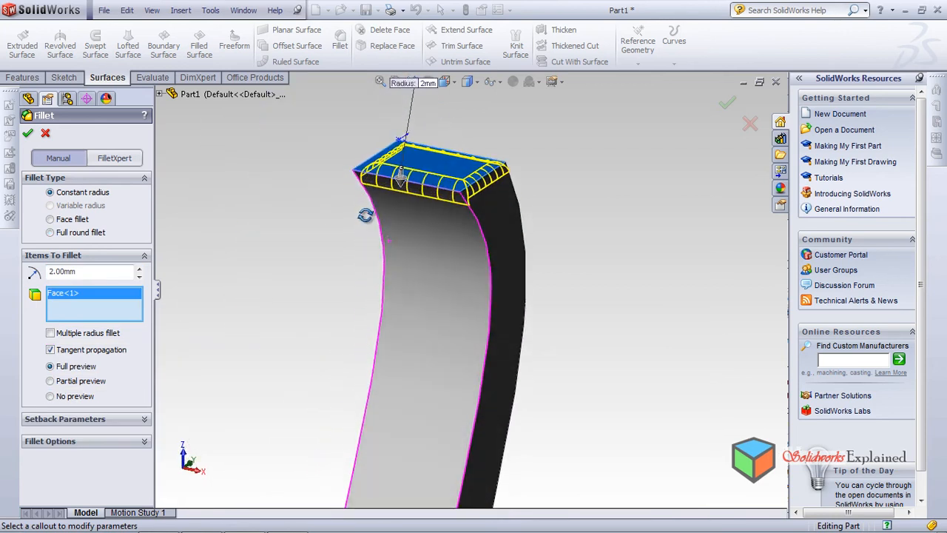
left_click(27, 133)
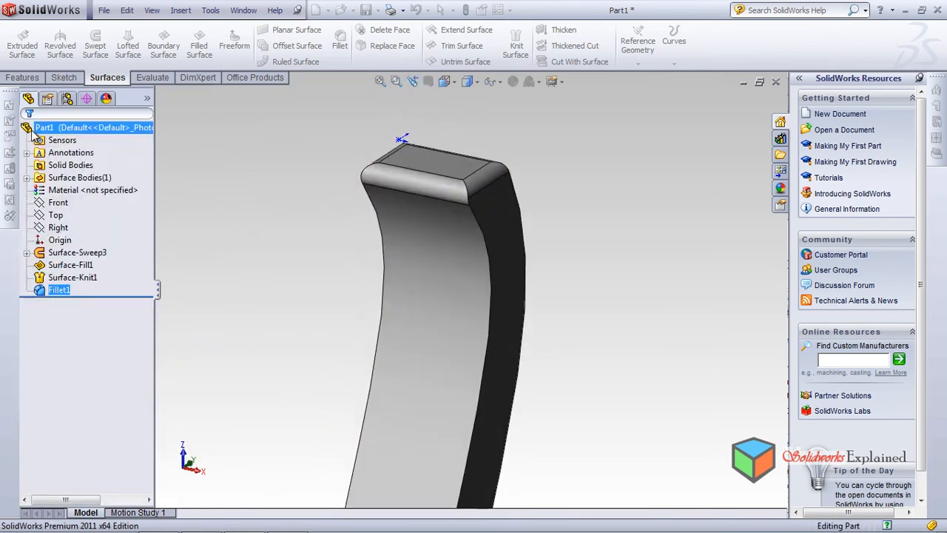
middle_click_drag(409, 268, 391, 402)
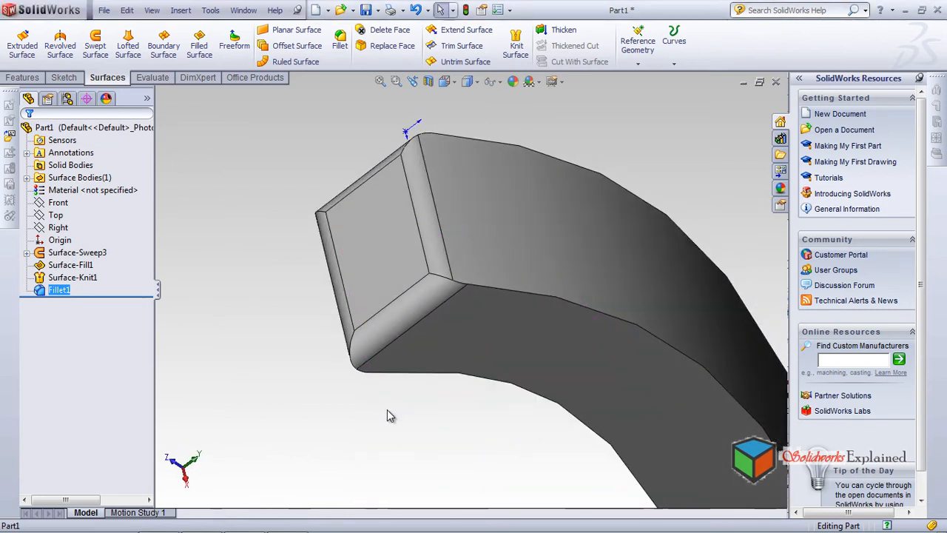
middle_click_drag(385, 339, 360, 355)
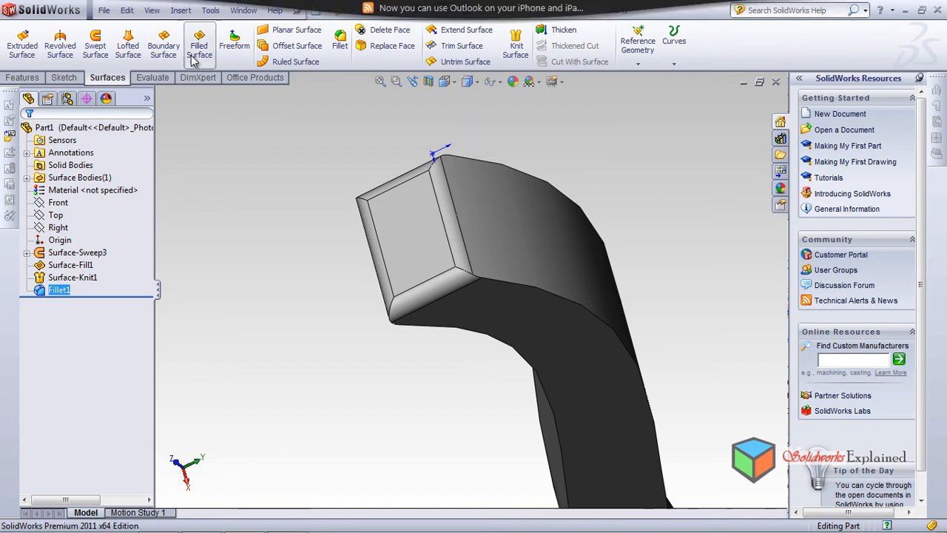
Close the open opposite end of the sweep with a filled surface bounded by its four edges, using Contact edge control
middle_click_drag(387, 268, 501, 204)
scroll(497, 202, "down", 5)
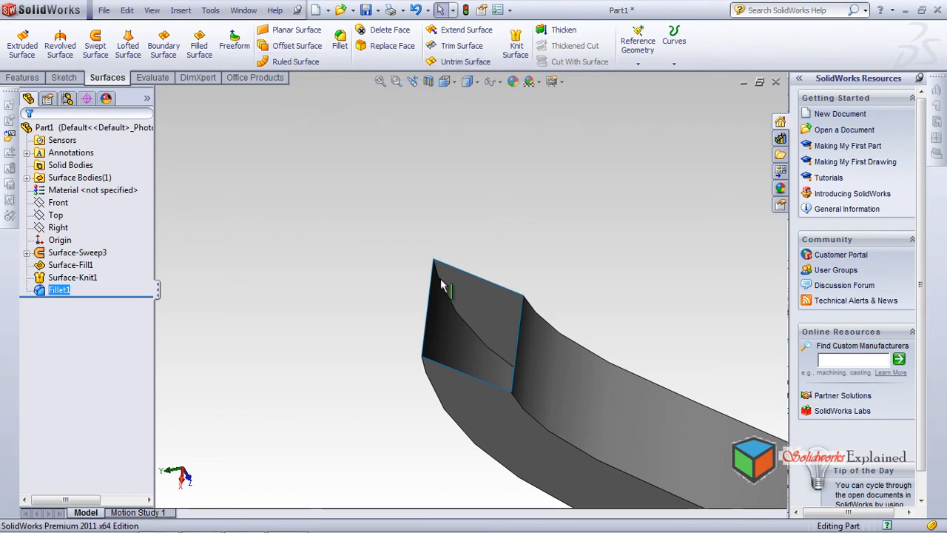
middle_click_drag(302, 228, 304, 198)
left_click(199, 44)
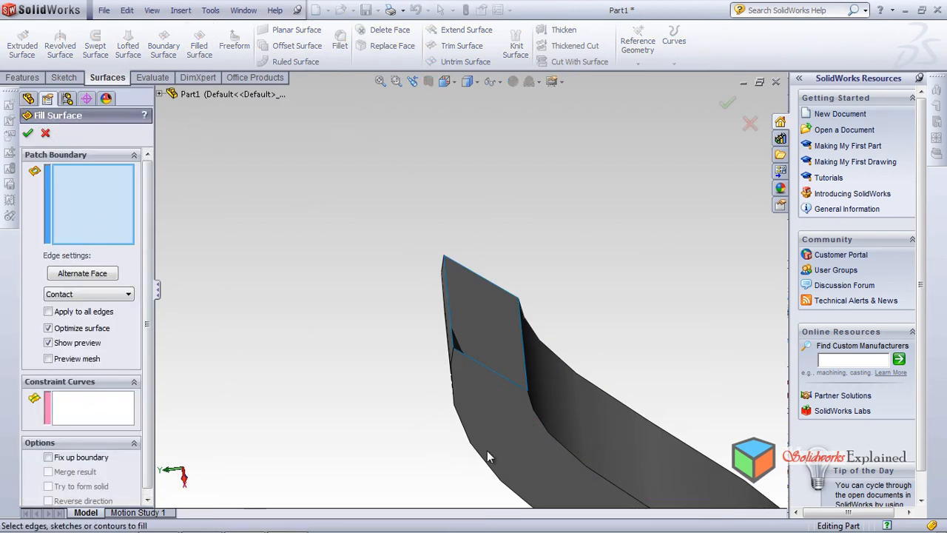
middle_click_drag(514, 363, 469, 412)
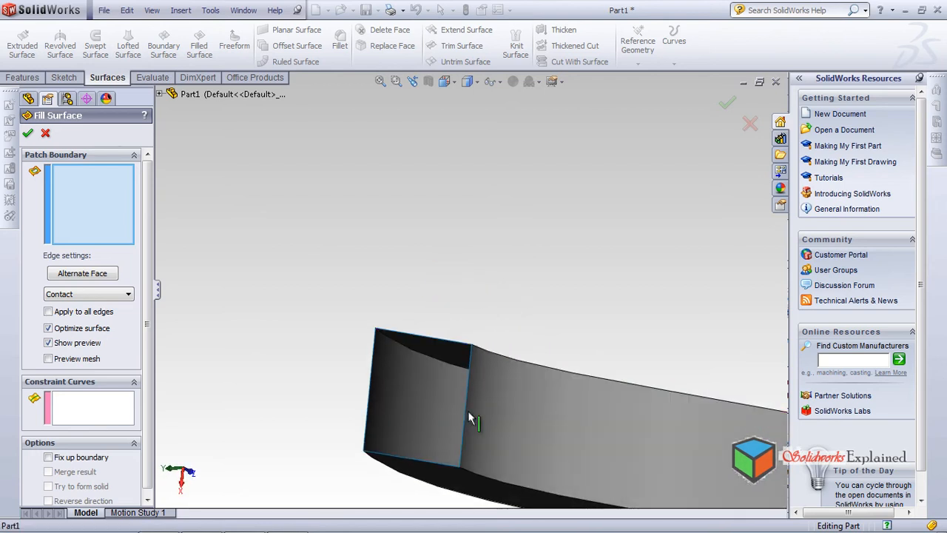
left_click(466, 410)
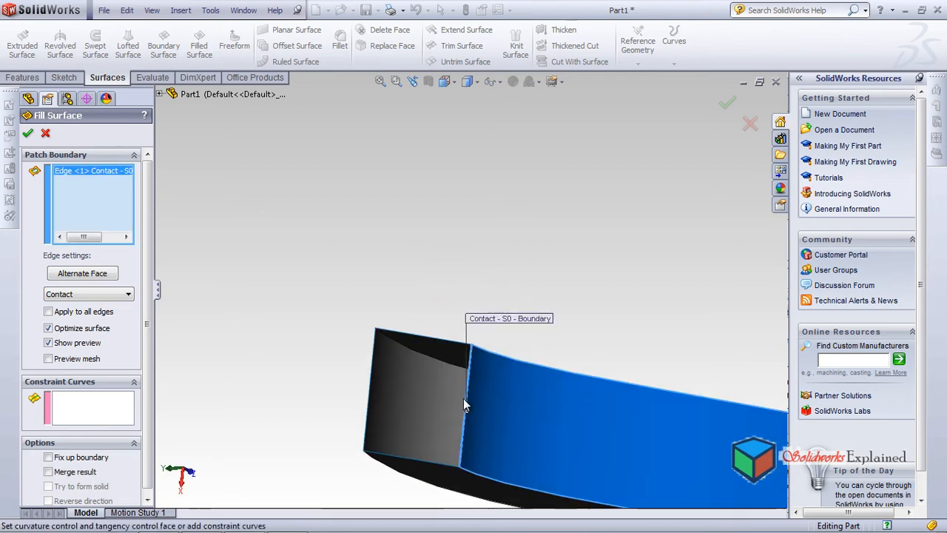
left_click(441, 340)
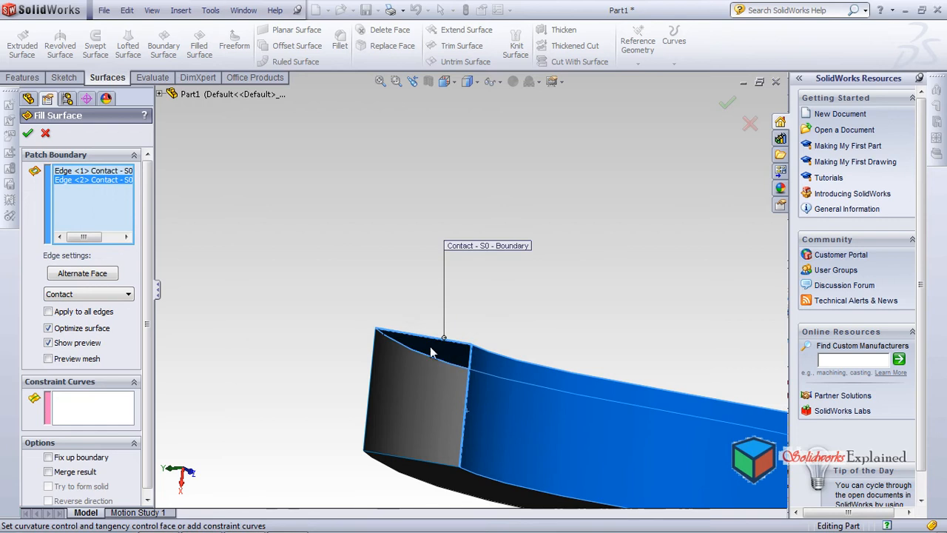
left_click(370, 389)
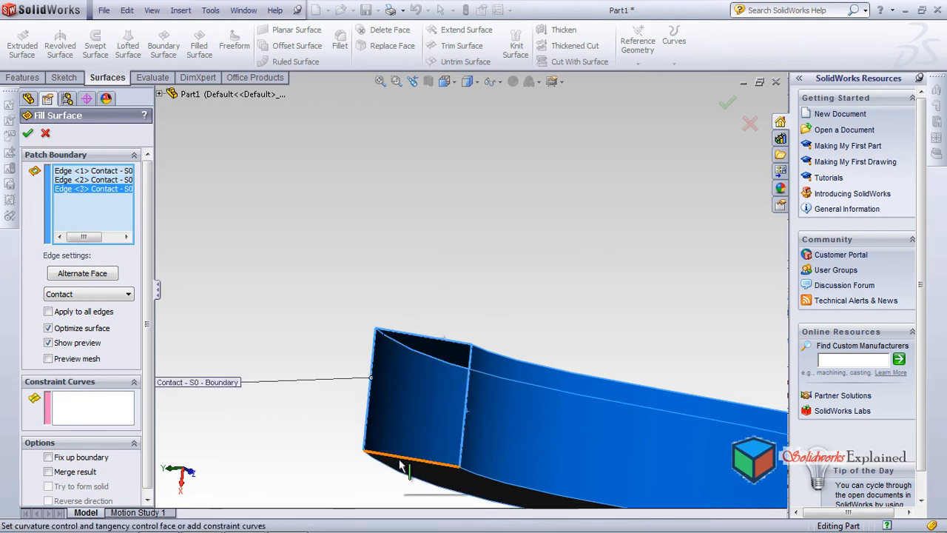
left_click(400, 463)
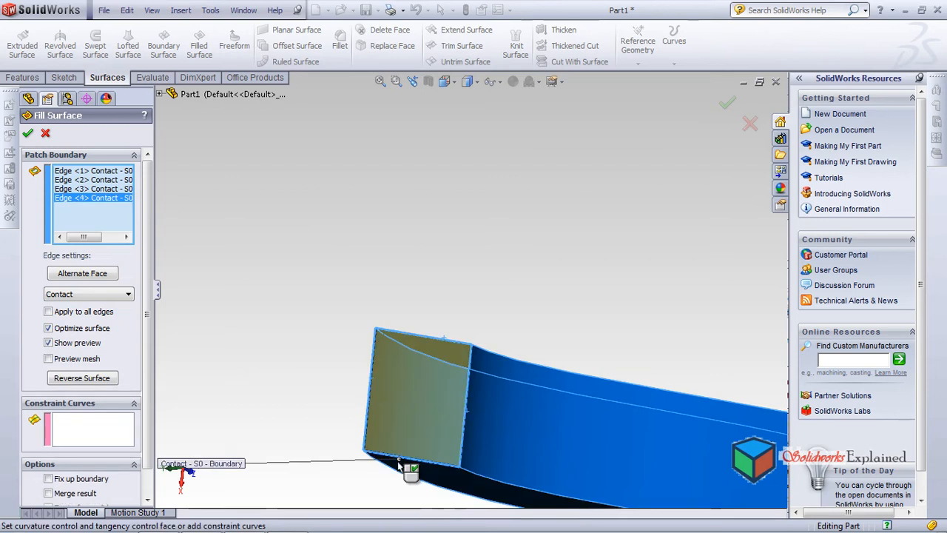
left_click(27, 133)
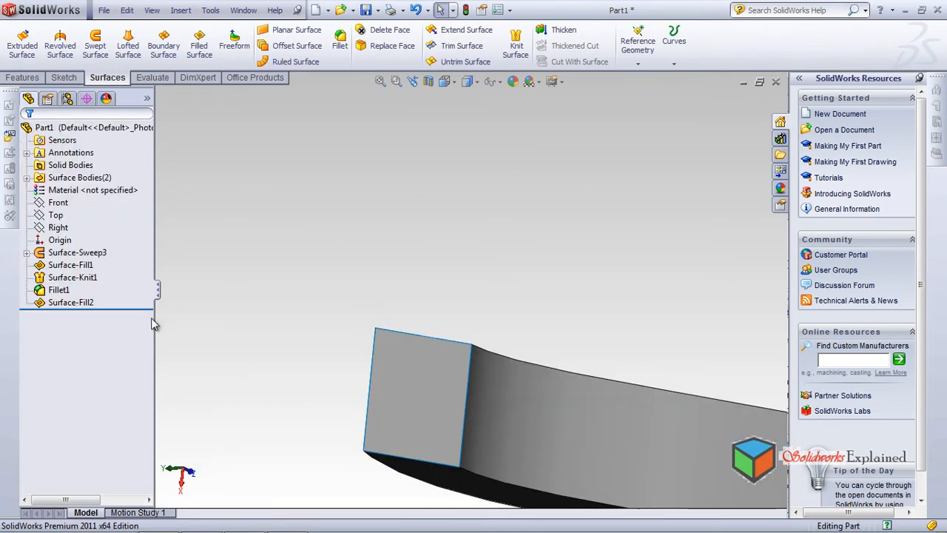
Start a Freeform on the newly filled end patch and review the continuity options for one edge, keeping Contact
middle_click_drag(391, 399, 402, 422)
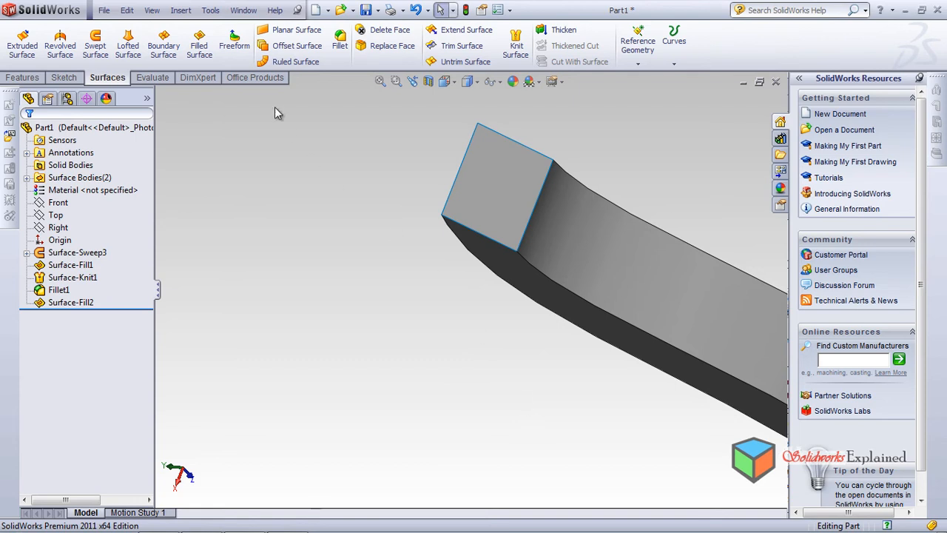
left_click(233, 43)
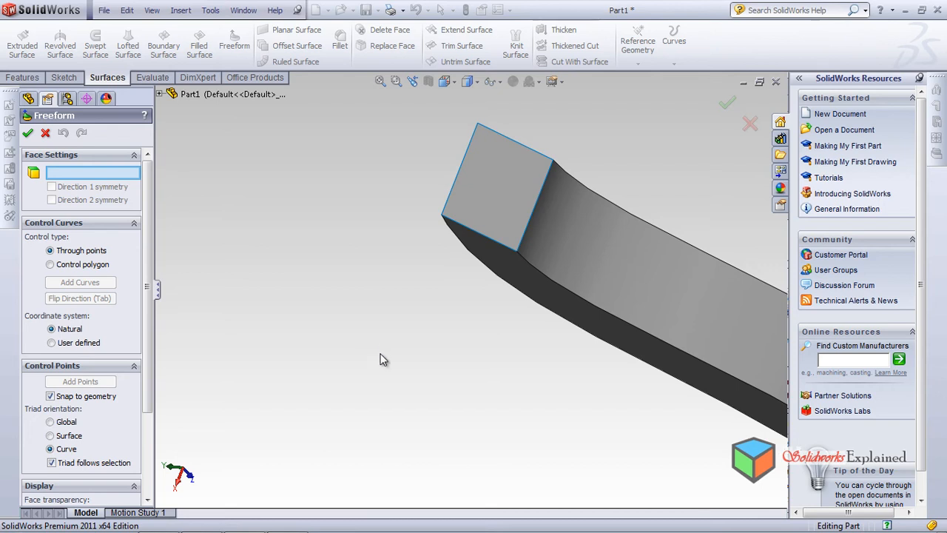
middle_click_drag(375, 354, 377, 328)
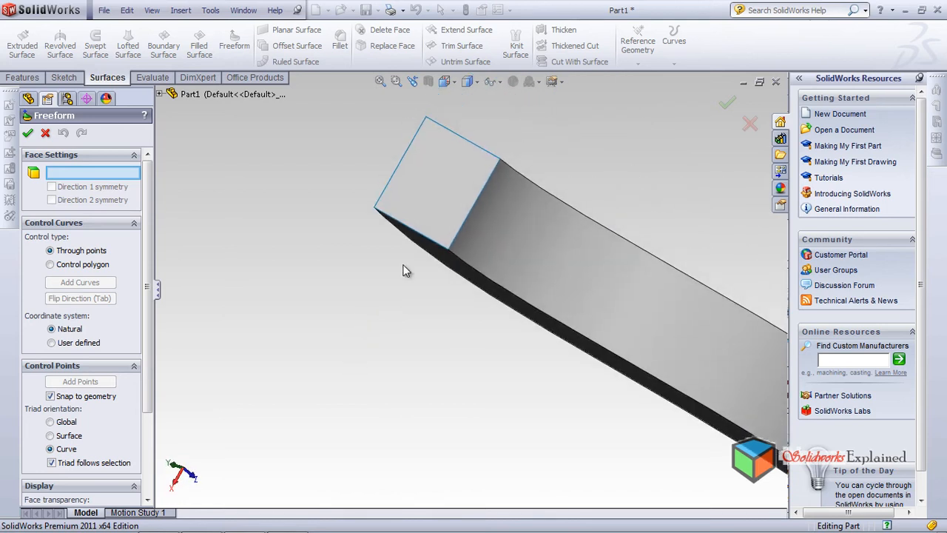
left_click(422, 191)
middle_click_drag(381, 265, 418, 122)
scroll(421, 91, "down", 3)
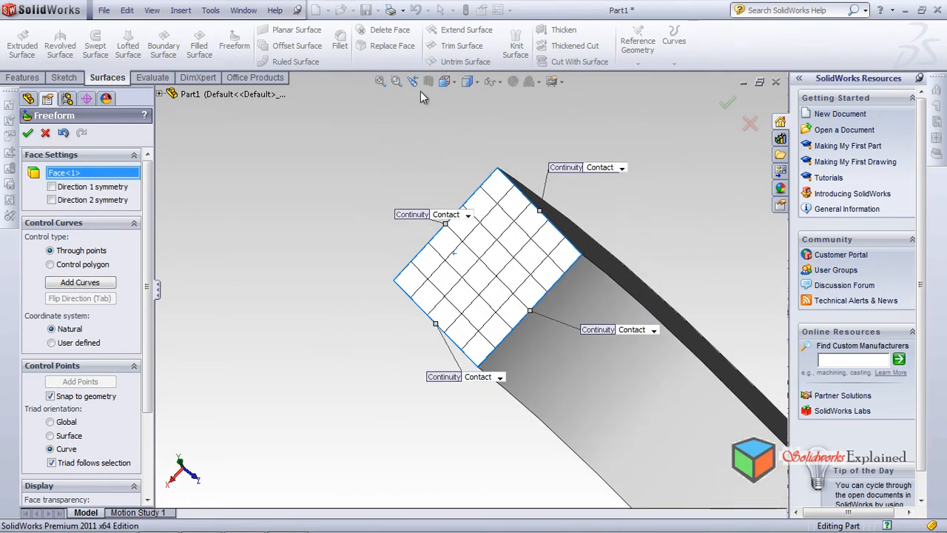
left_click(622, 168)
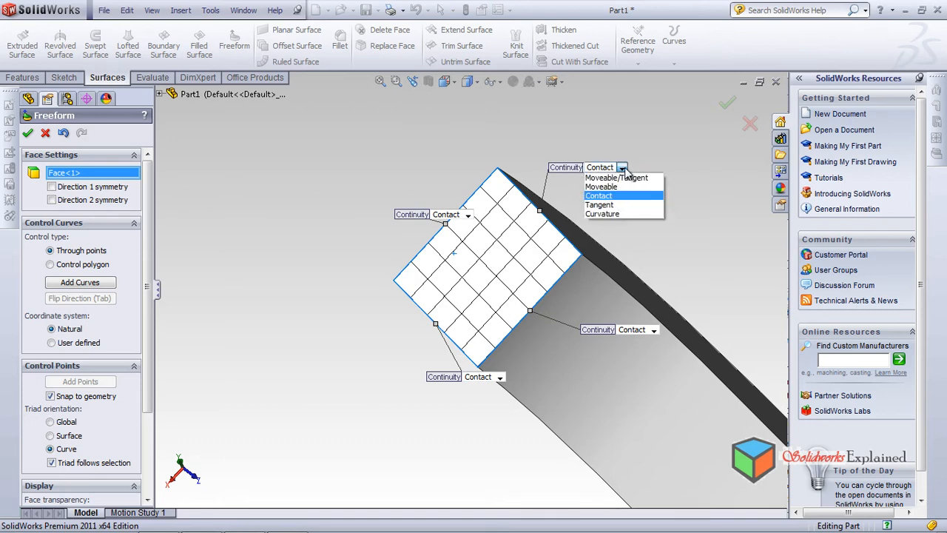
left_click(624, 169)
middle_click_drag(184, 300, 100, 278)
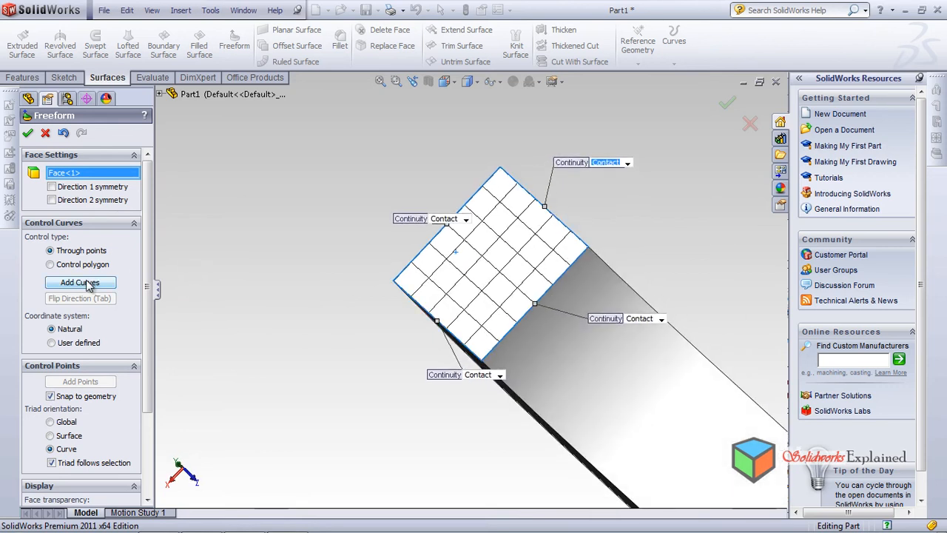
Add two parallel control curves across the end patch using the Through points control type
left_click(88, 284)
left_click(447, 280)
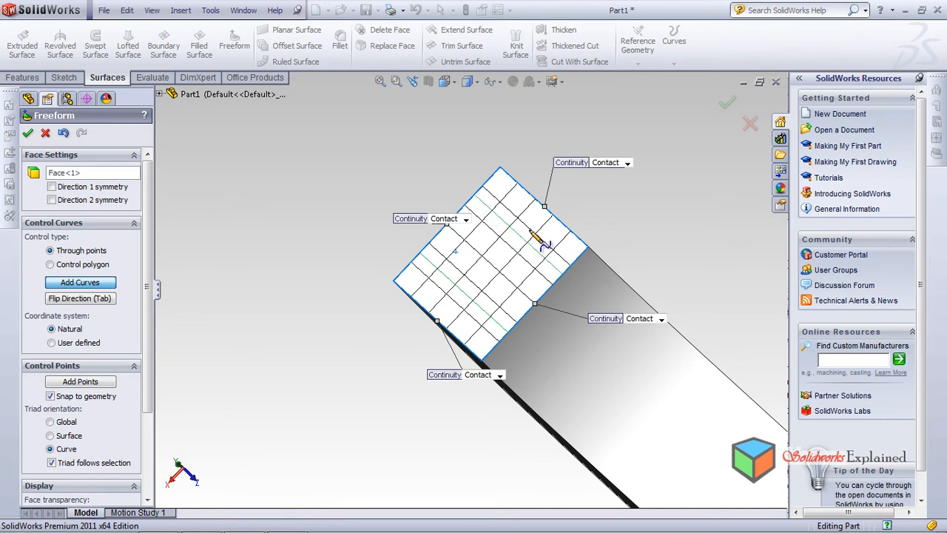
left_click(86, 284)
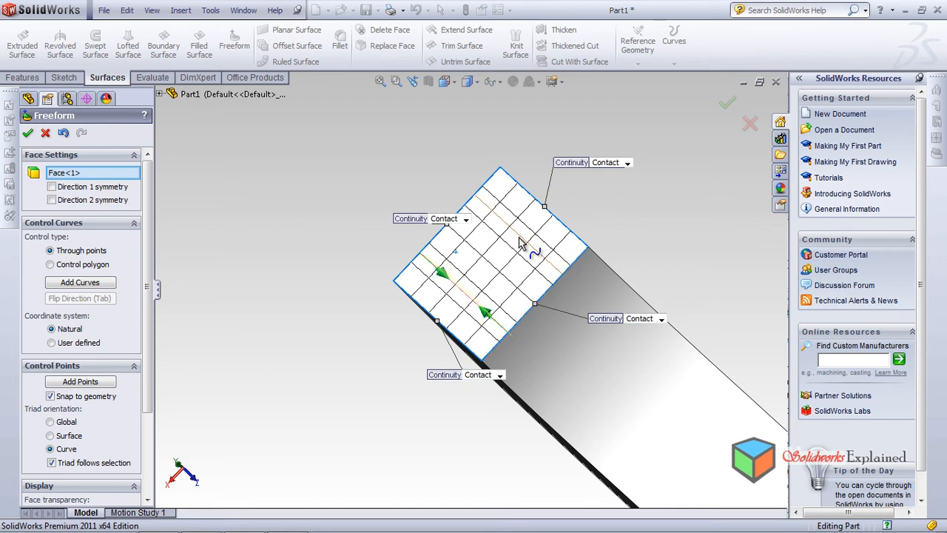
Bulge the patch by pulling both points of the far control curve outward, one of them by about 2.3 mm
middle_click_drag(489, 266, 487, 220)
scroll(487, 226, "down", 2)
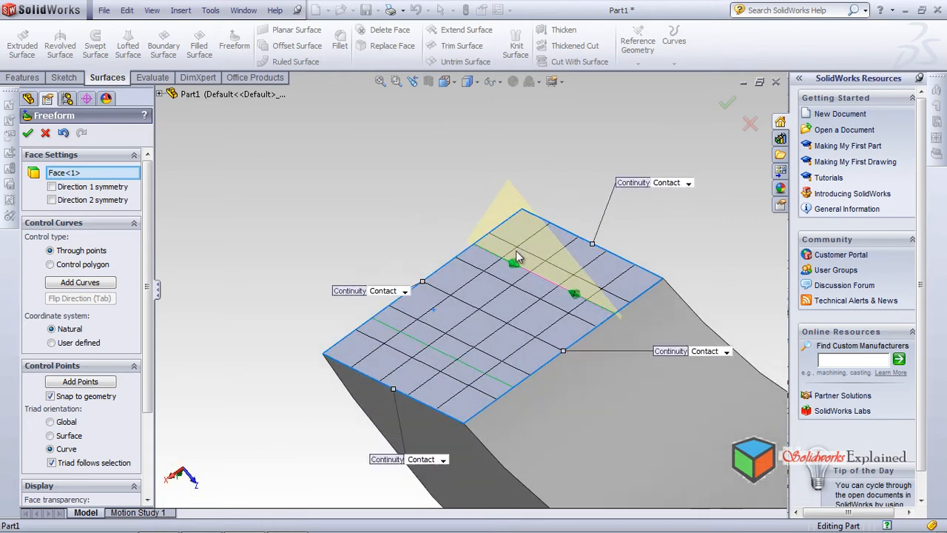
left_click_drag(516, 262, 503, 236)
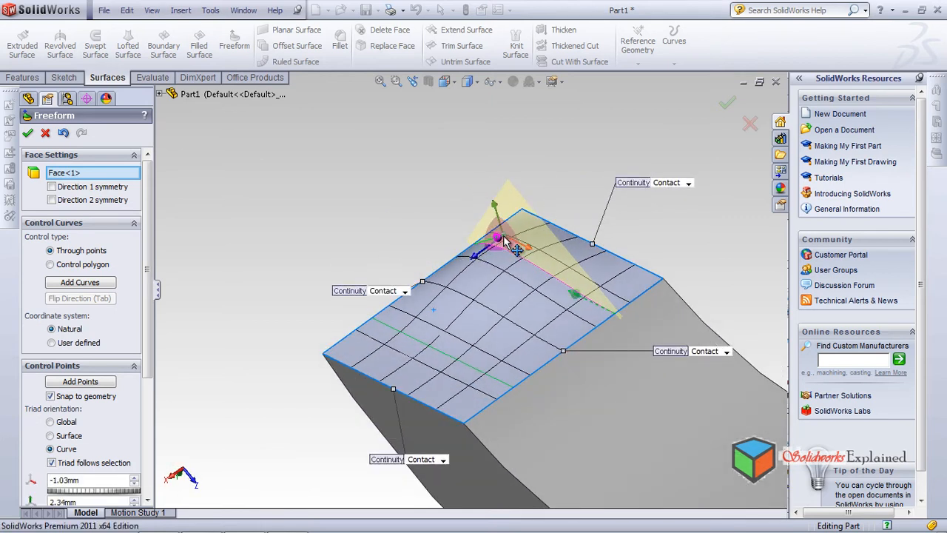
left_click_drag(584, 304, 614, 299)
Bend the other control curve into an S-shape, pushing one point about 4 mm inward and pulling the other about 4 mm outward
left_click(465, 368)
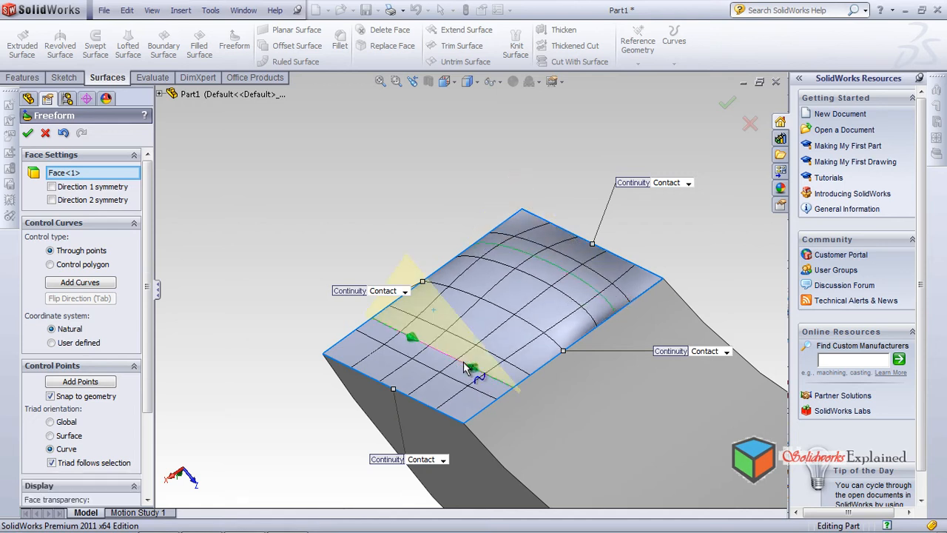
left_click_drag(474, 369, 450, 397)
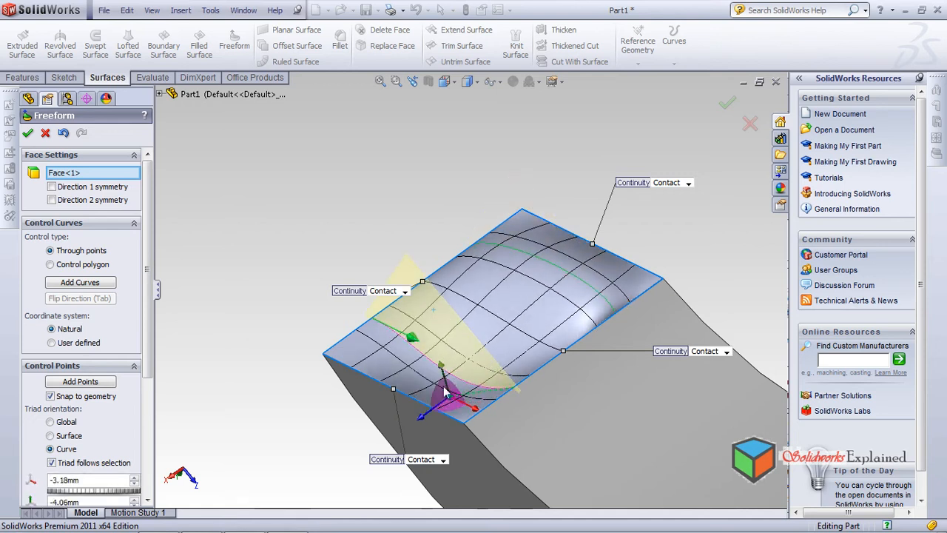
left_click_drag(420, 348, 443, 327)
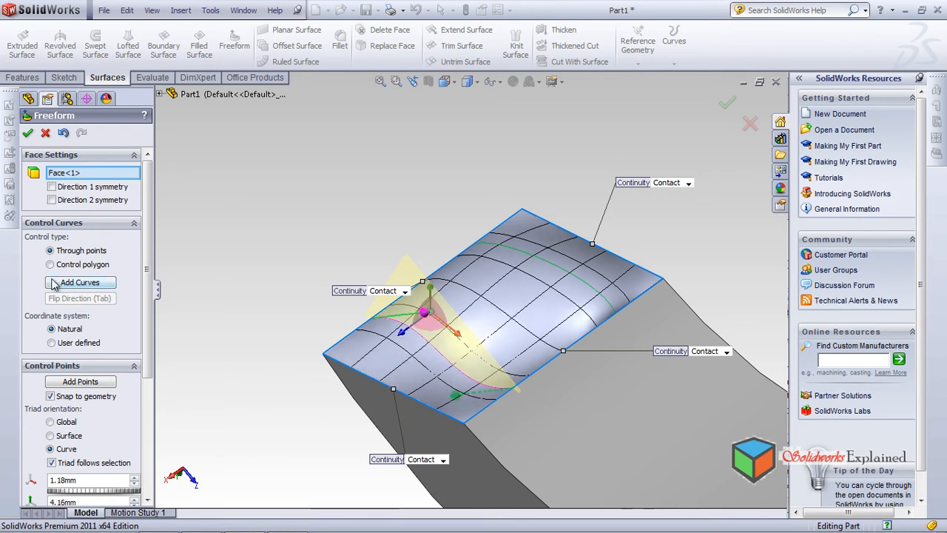
Add three control points along the bulged control curve, one near its middle and one toward each end
left_click(81, 382)
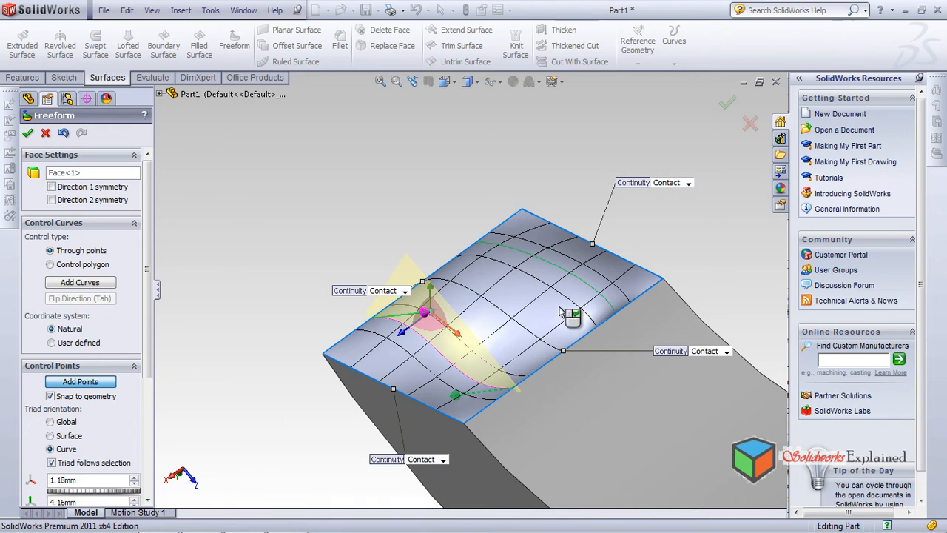
left_click(555, 266)
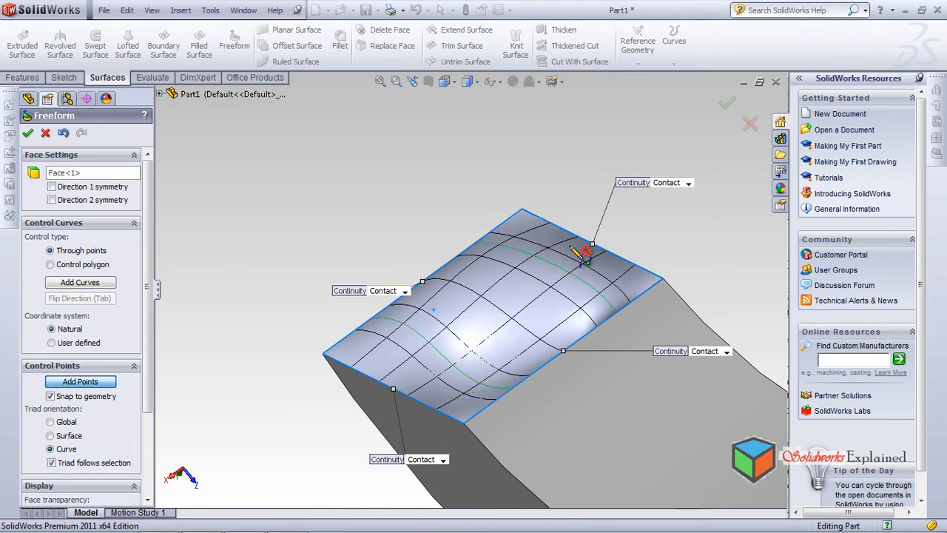
left_click(514, 255)
left_click(595, 290)
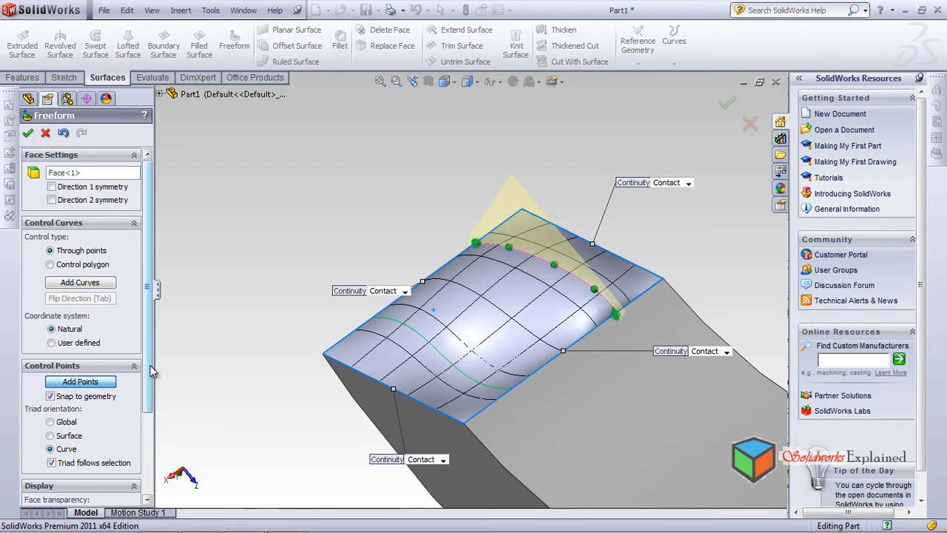
Turn off the mesh preview in the Freeform display settings
mouse_move(295, 329)
middle_mouse_down()
mouse_move(303, 395)
mouse_move(322, 279)
mouse_move(299, 326)
middle_mouse_up()
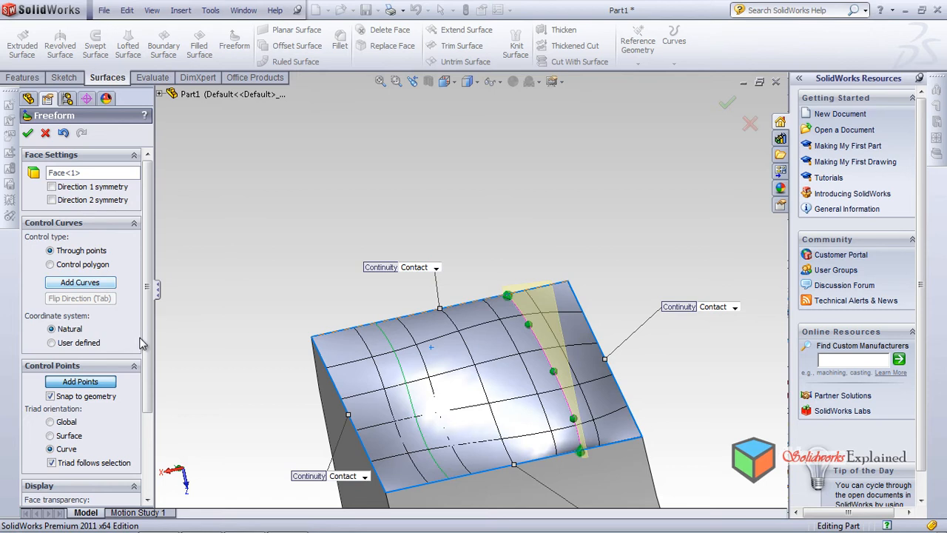
left_click_drag(149, 338, 170, 445)
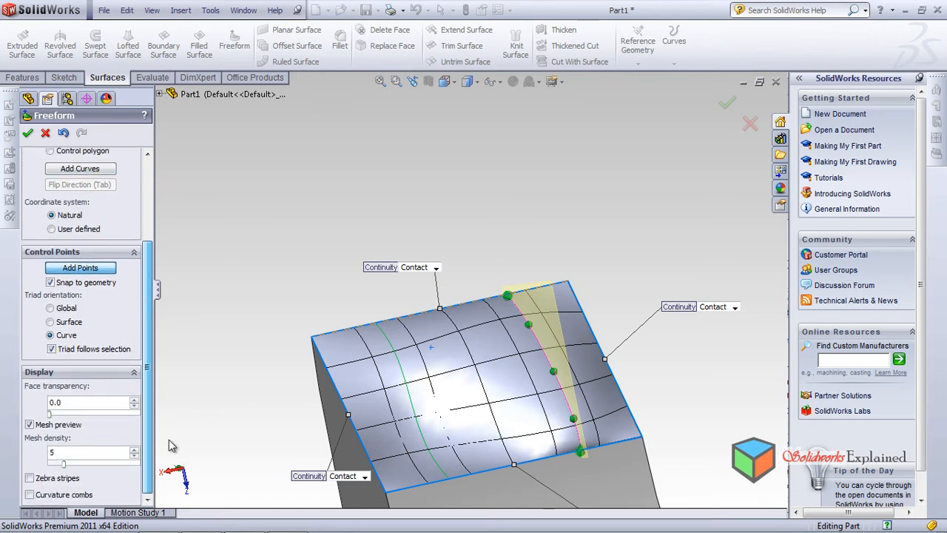
left_click(29, 424)
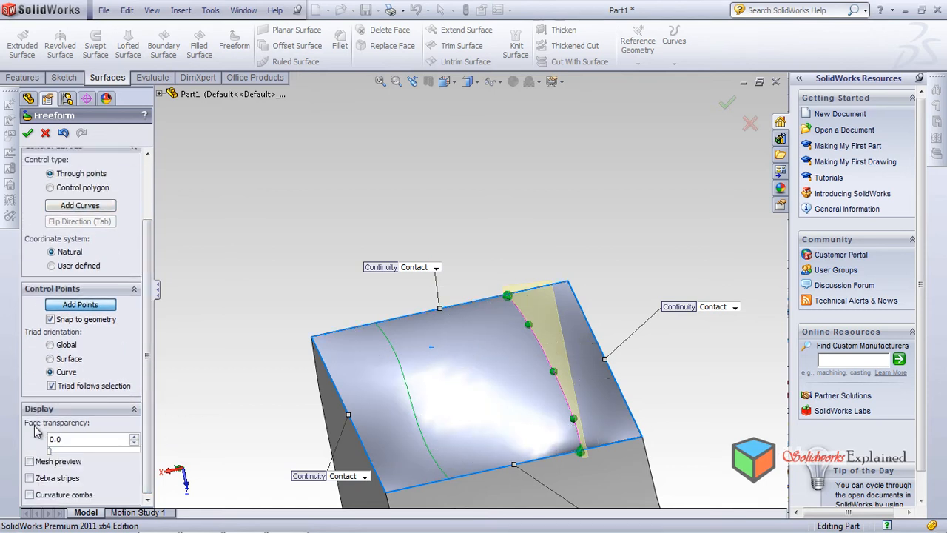
Turn on zebra stripes and curvature combs to evaluate the freeform patch's surface quality
left_click(30, 478)
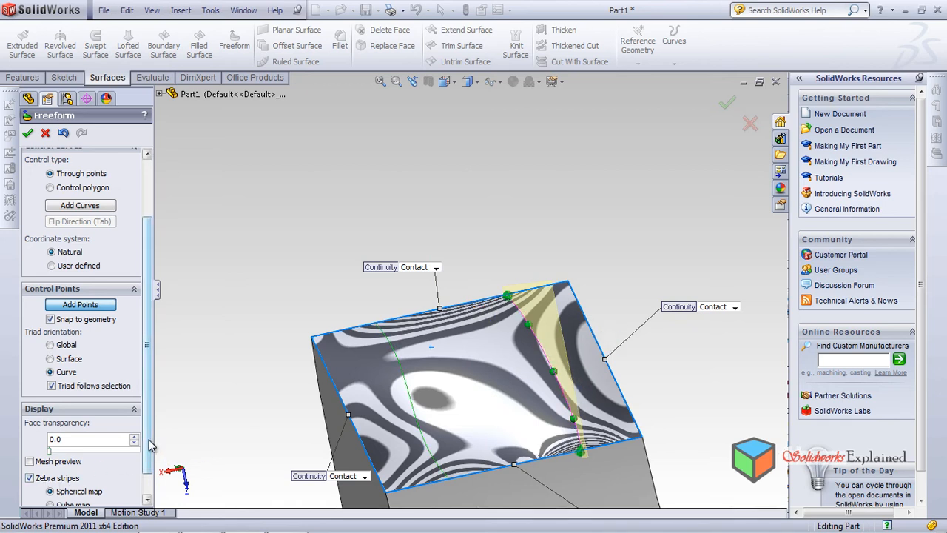
scroll(151, 443, "down", 1)
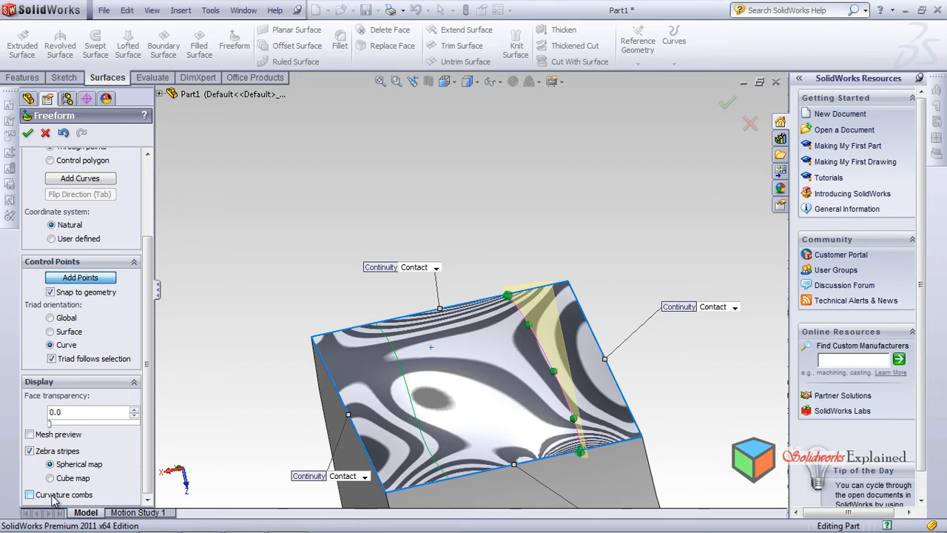
left_click(30, 495)
middle_click_drag(357, 405, 540, 351)
scroll(630, 327, "down", 3)
scroll(556, 429, "up", 1)
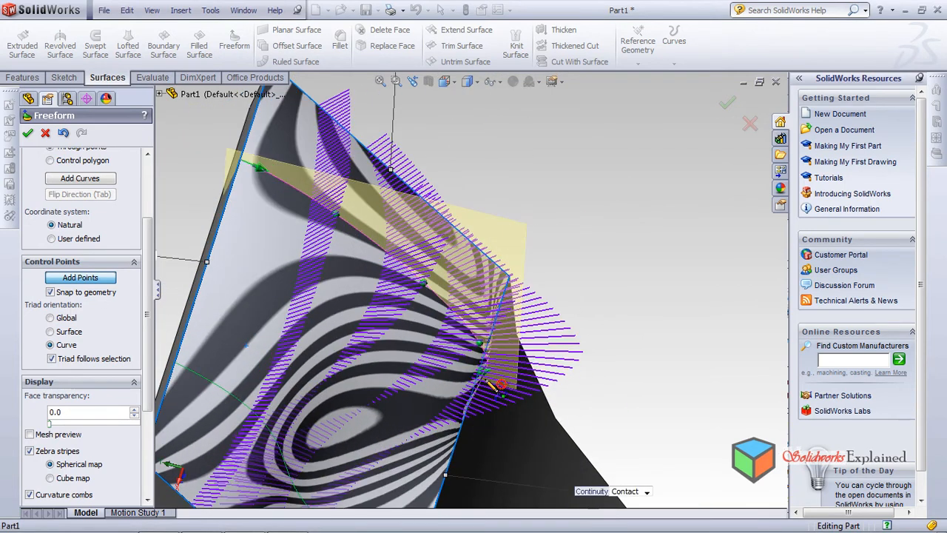
scroll(456, 466, "up", 2)
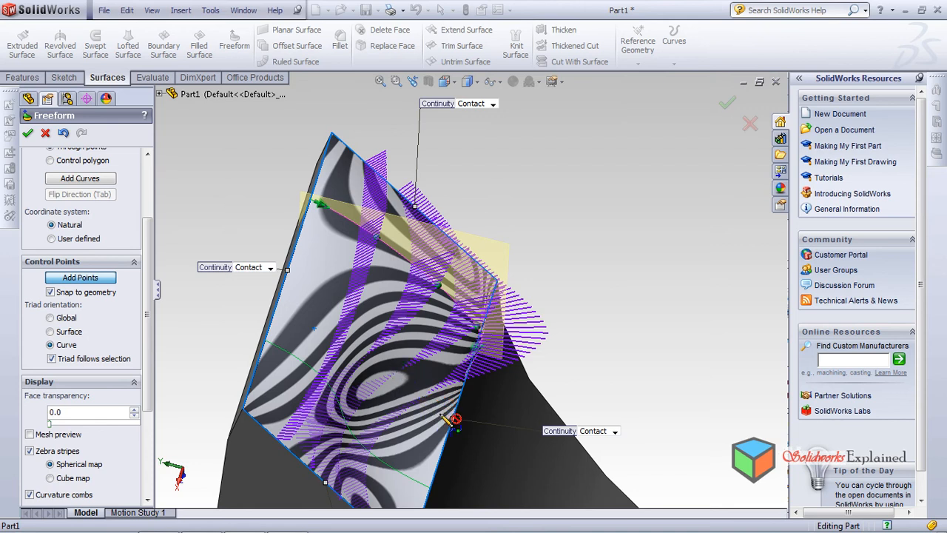
mouse_move(386, 340)
middle_mouse_down()
mouse_move(490, 478)
mouse_move(498, 431)
middle_mouse_up()
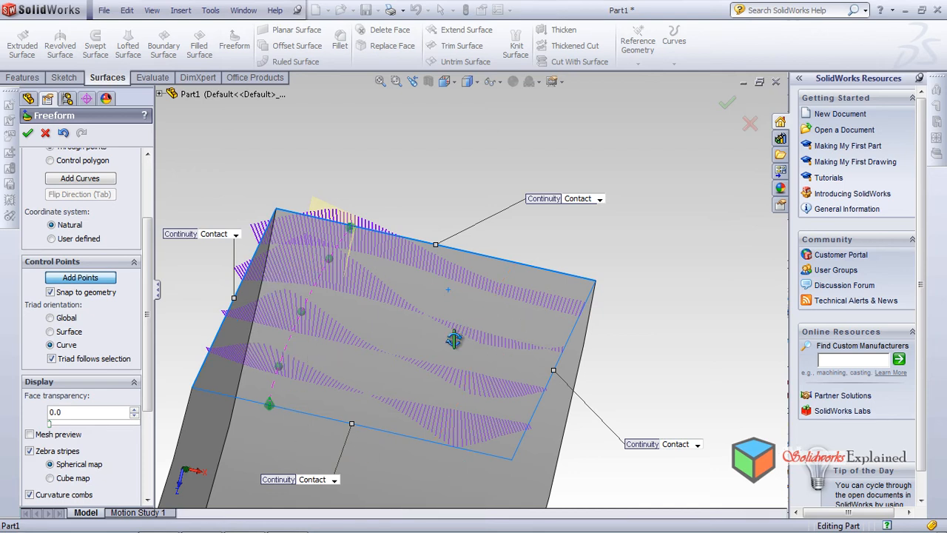
middle_click_drag(461, 328, 207, 404)
Set the curvature comb scale to 29 in the Freeform display settings
left_click_drag(148, 373, 157, 455)
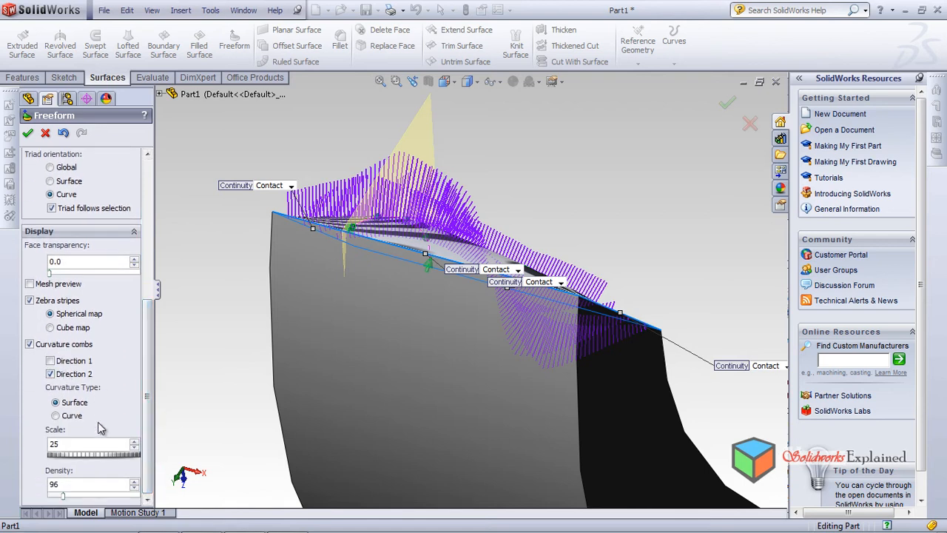
middle_click_drag(312, 373, 298, 421)
left_click_drag(58, 459, 47, 489)
middle_click_drag(301, 411, 388, 396)
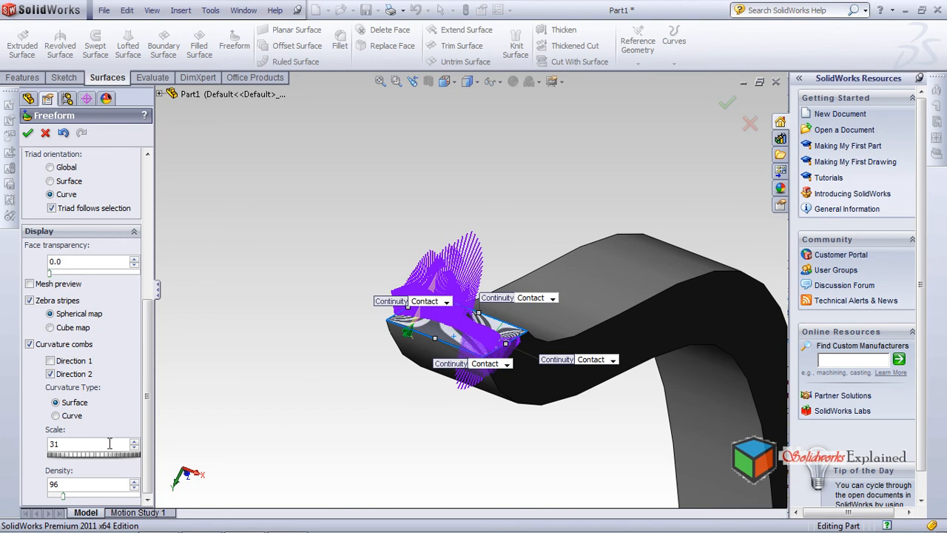
left_click_drag(63, 454, 62, 477)
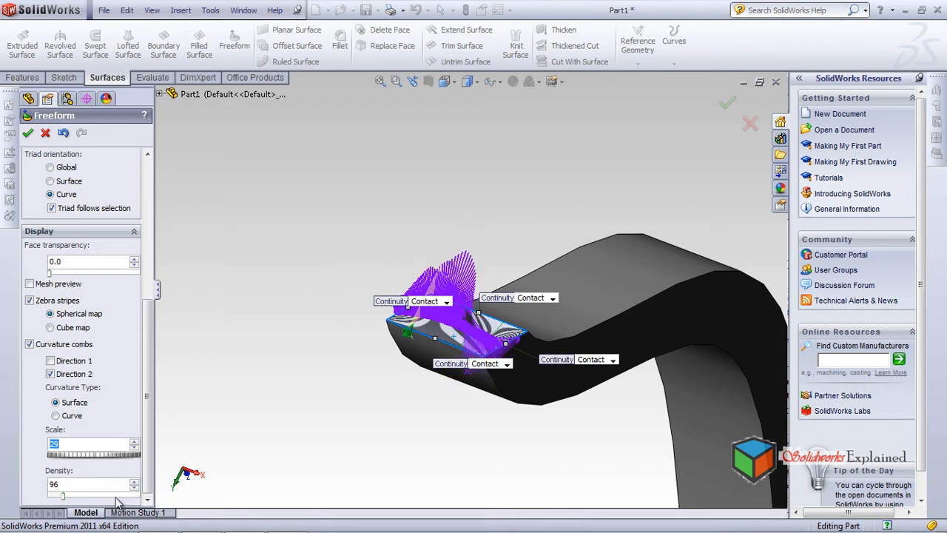
Try curvature comb densities of 171 and 51 on the patch
left_click_drag(63, 503, 79, 503)
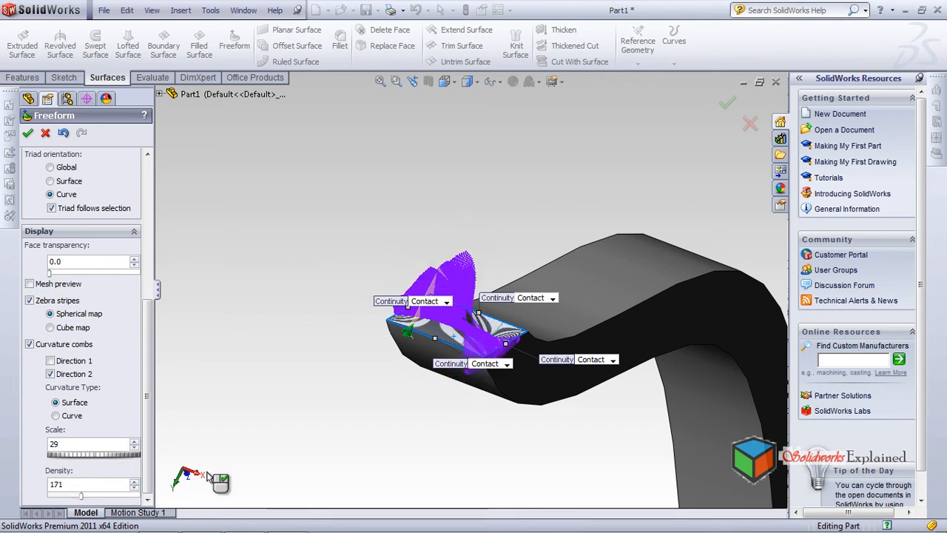
scroll(458, 312, "down", 5)
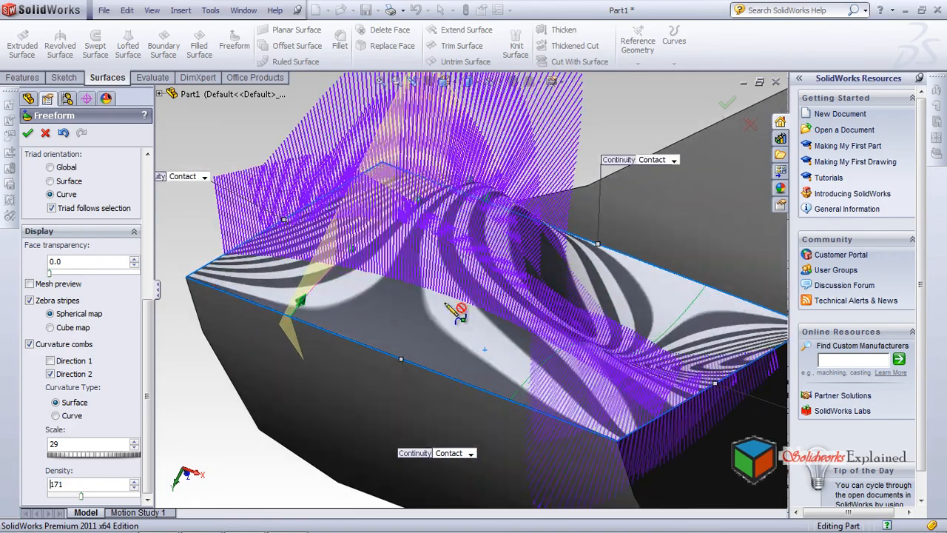
middle_click_drag(457, 312, 436, 396)
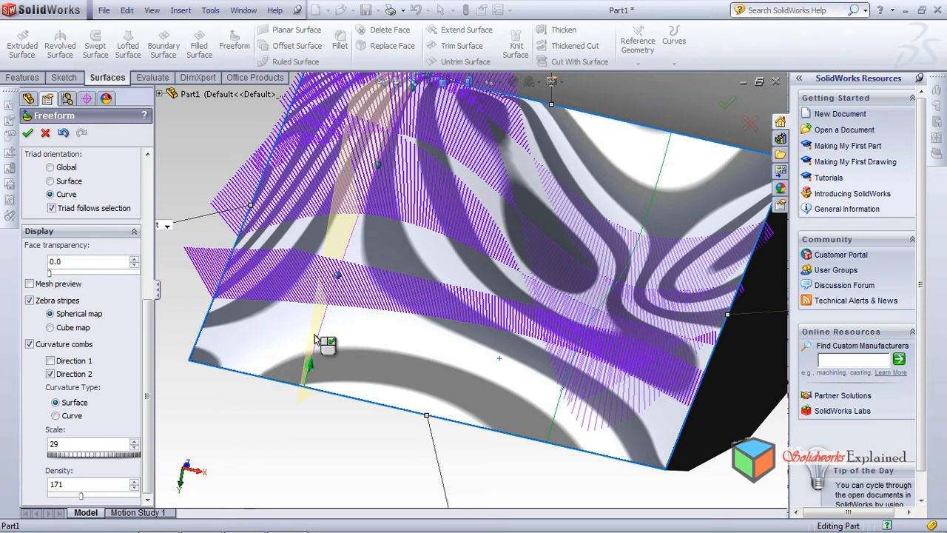
scroll(314, 362, "down", 5)
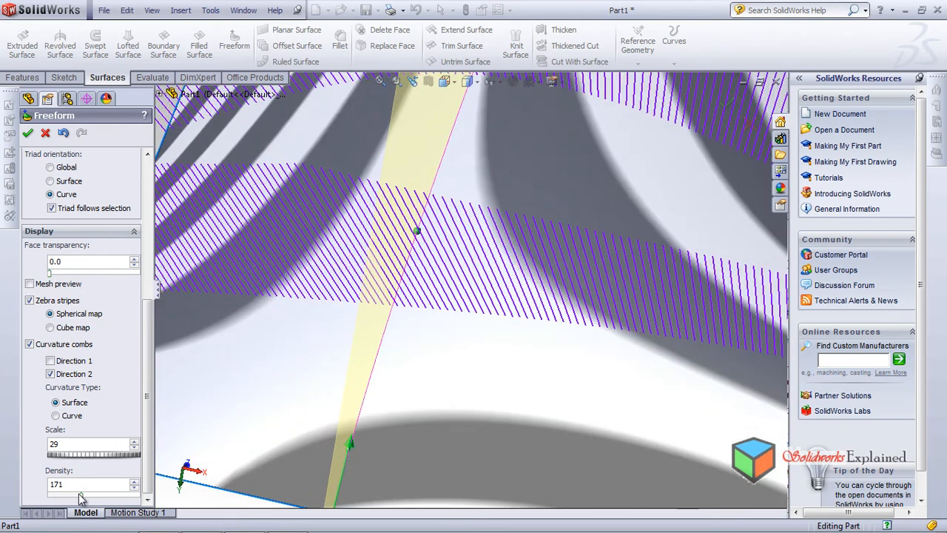
left_click_drag(83, 501, 54, 498)
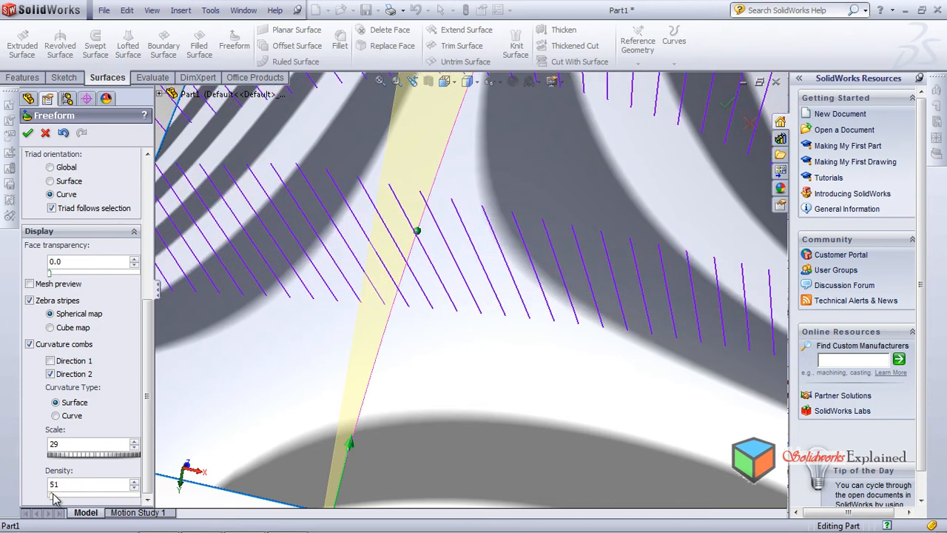
scroll(336, 433, "up", 8)
middle_click_drag(394, 417, 246, 406)
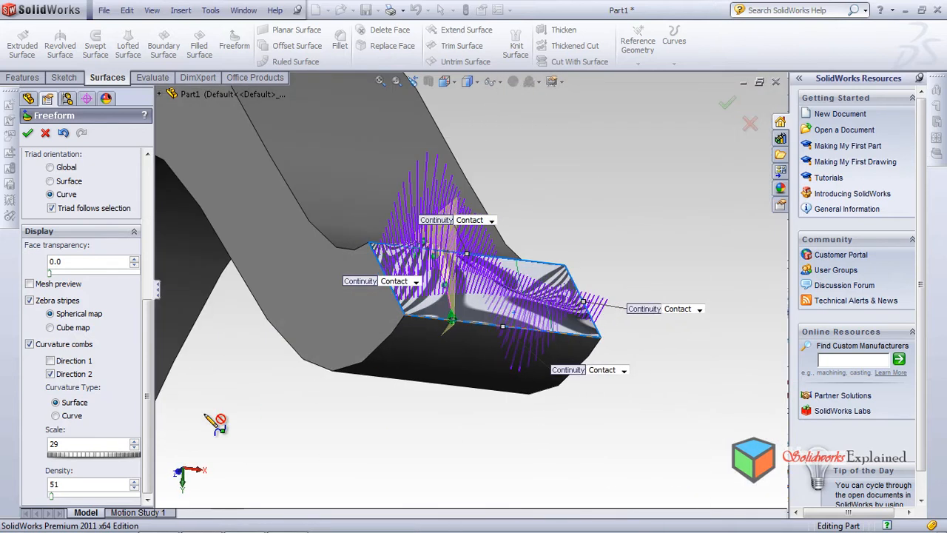
Set the curvature comb density to 90 and accept the Freeform feature on the patch
left_click_drag(54, 503, 64, 509)
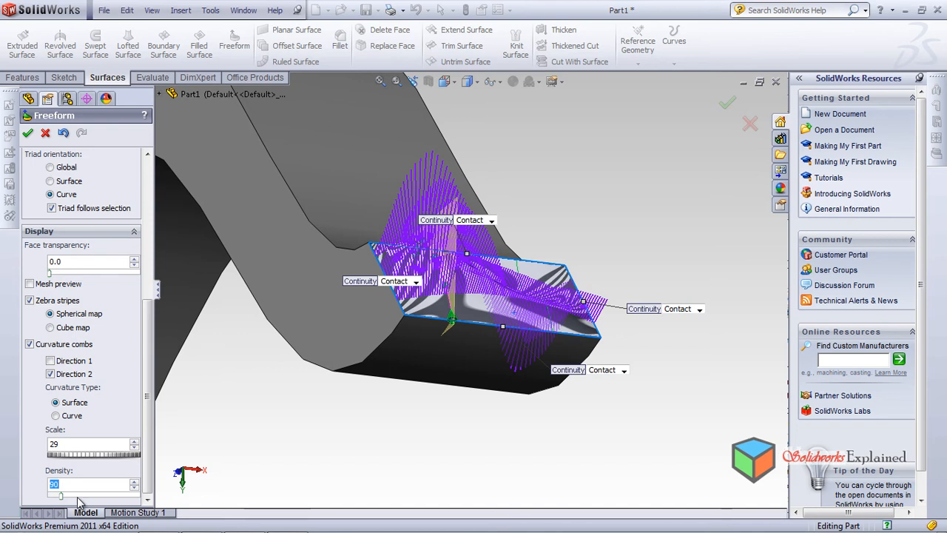
middle_click_drag(444, 497, 400, 420)
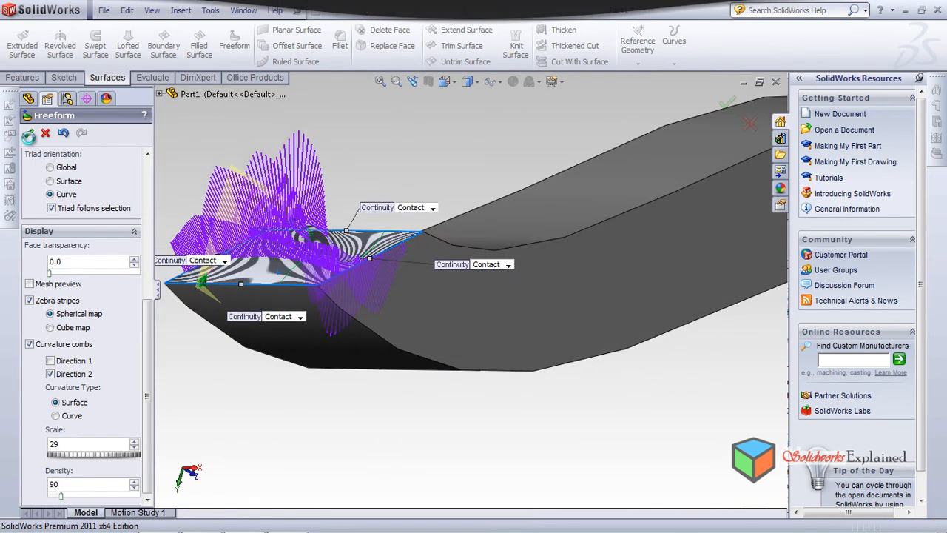
left_click(28, 132)
middle_click_drag(330, 342, 268, 297)
scroll(486, 356, "up", 5)
mouse_move(503, 360)
middle_mouse_down()
mouse_move(504, 344)
mouse_move(433, 444)
mouse_move(488, 398)
mouse_move(501, 362)
middle_mouse_up()
scroll(501, 334, "down", 5)
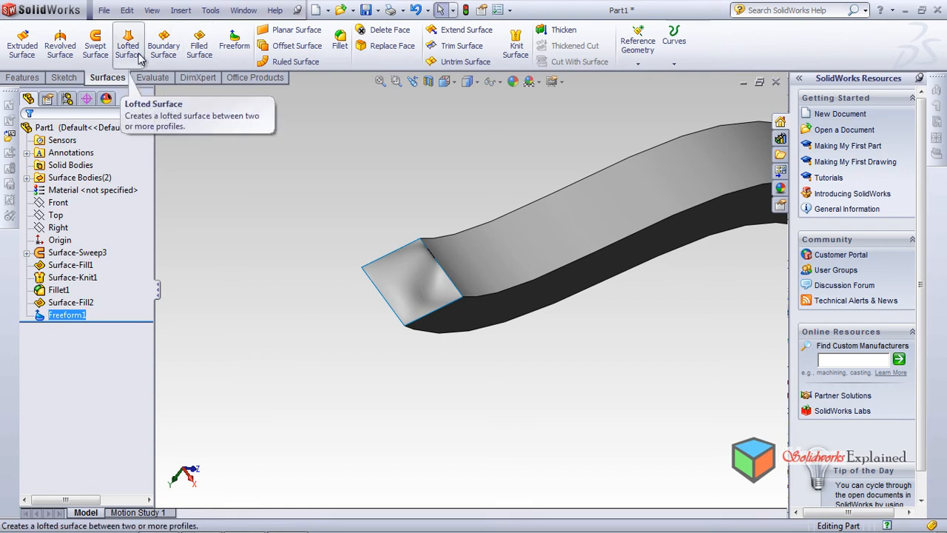
Close the current part without saving and create a new document from the tutorial part template
left_click(776, 81)
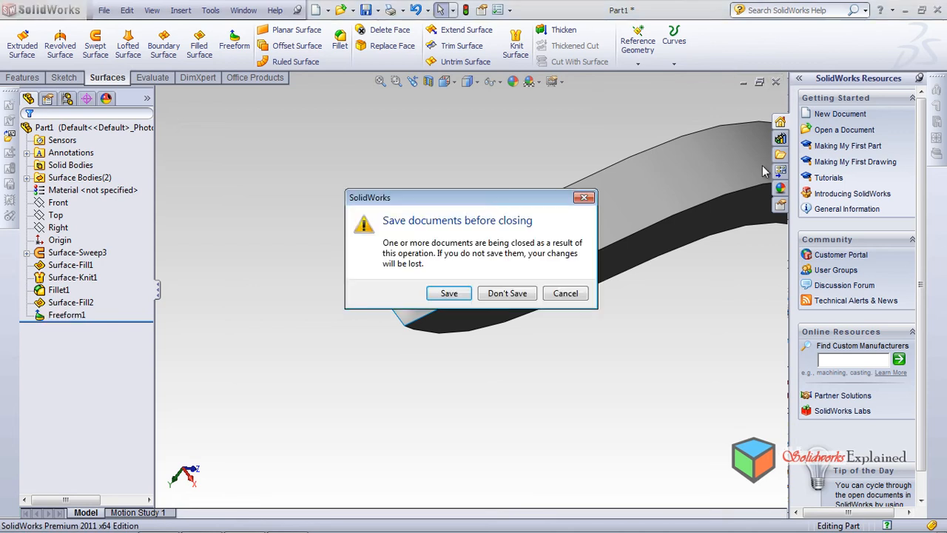
left_click(507, 294)
left_click(223, 10)
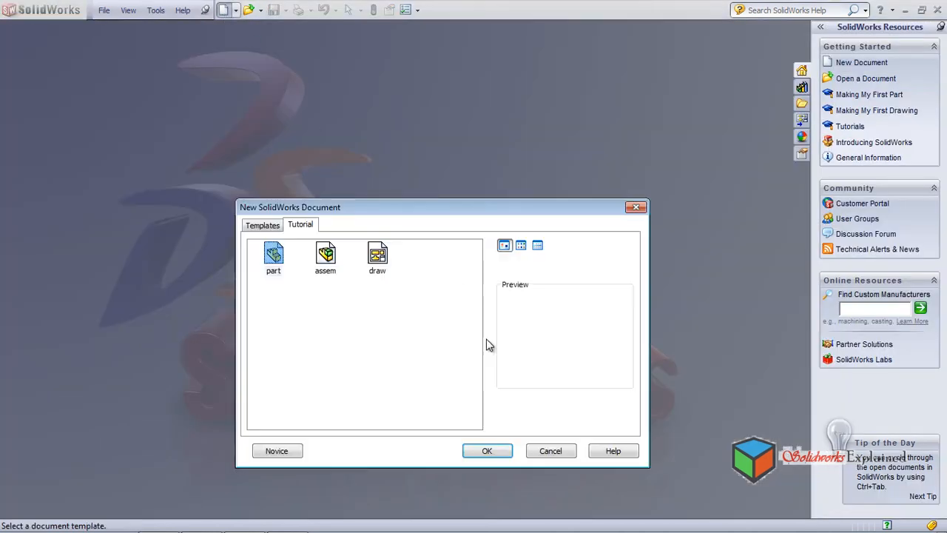
left_click(488, 450)
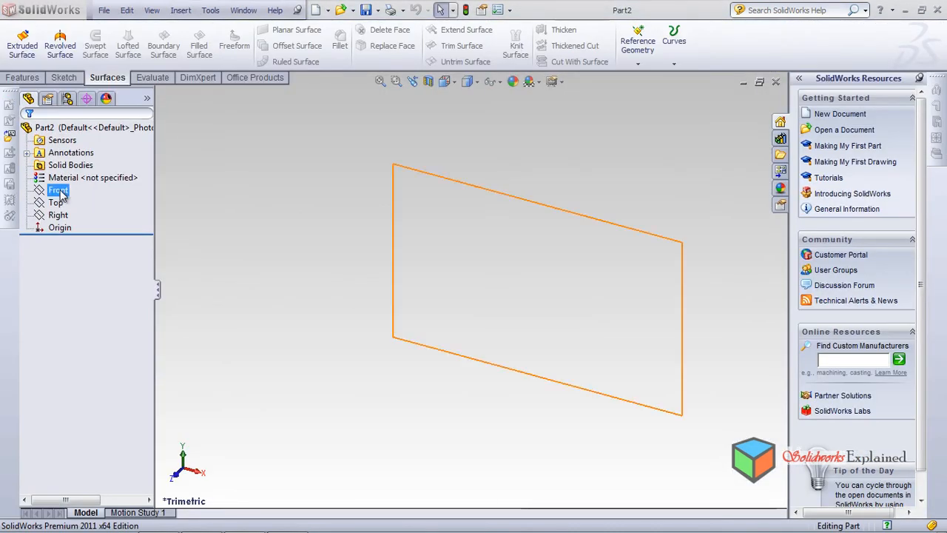
Sketch a circle of about 30 mm radius centred on the origin on the Front plane
left_click(67, 193)
left_click(118, 174)
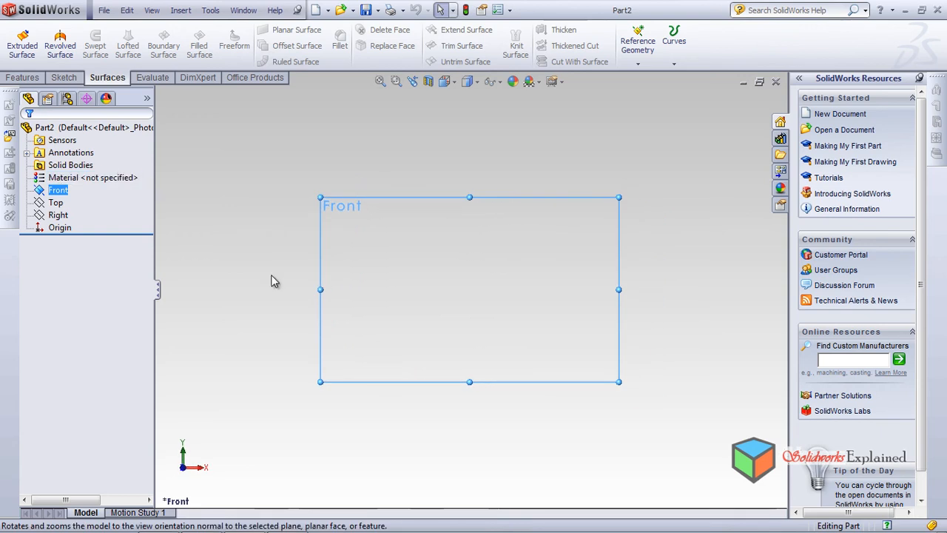
left_click(59, 77)
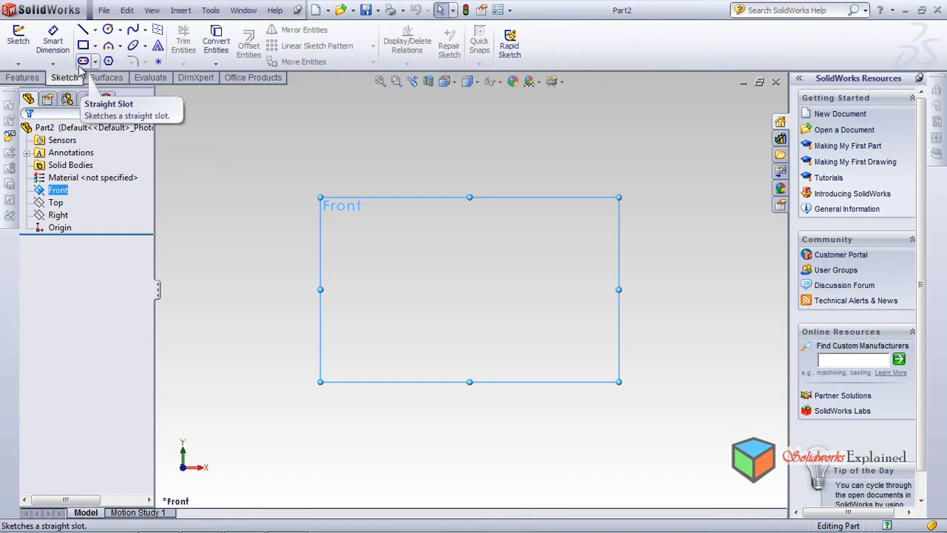
left_click(108, 29)
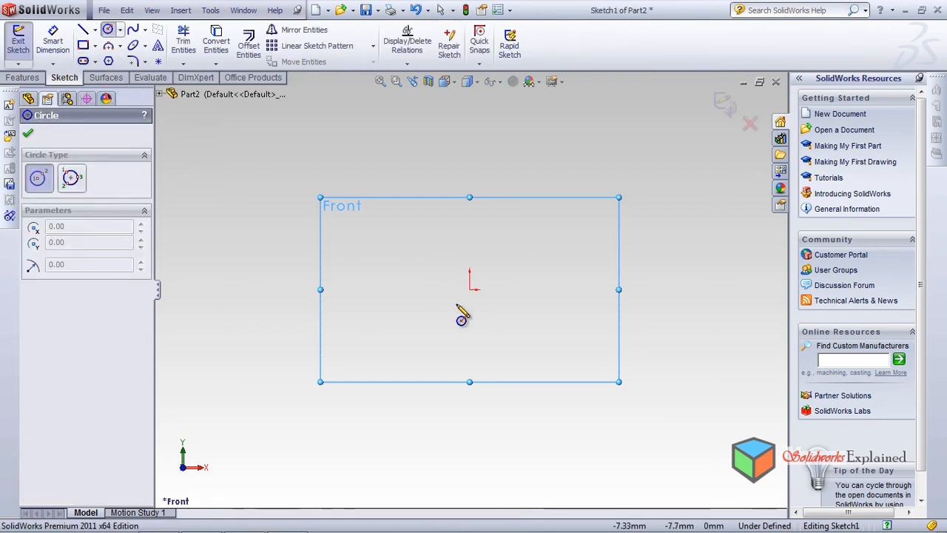
left_click(470, 290)
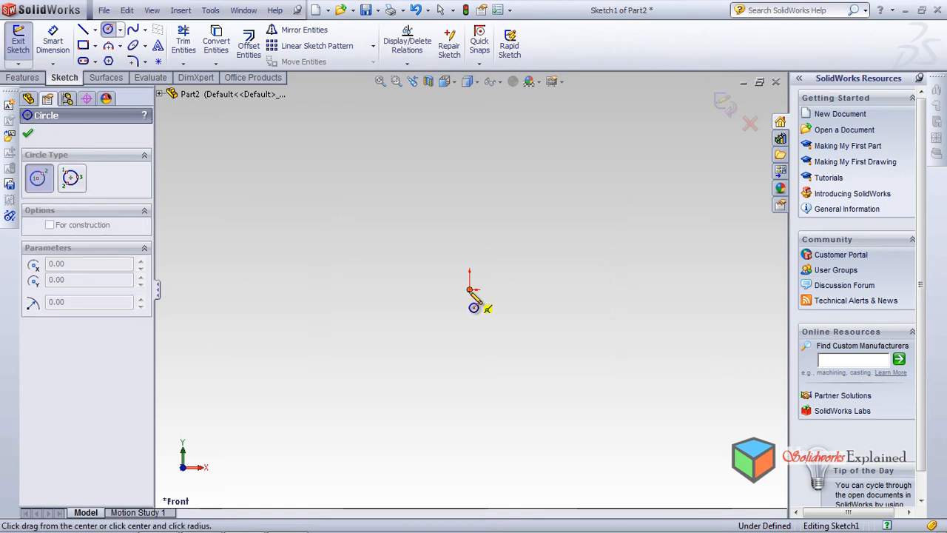
left_click(515, 342)
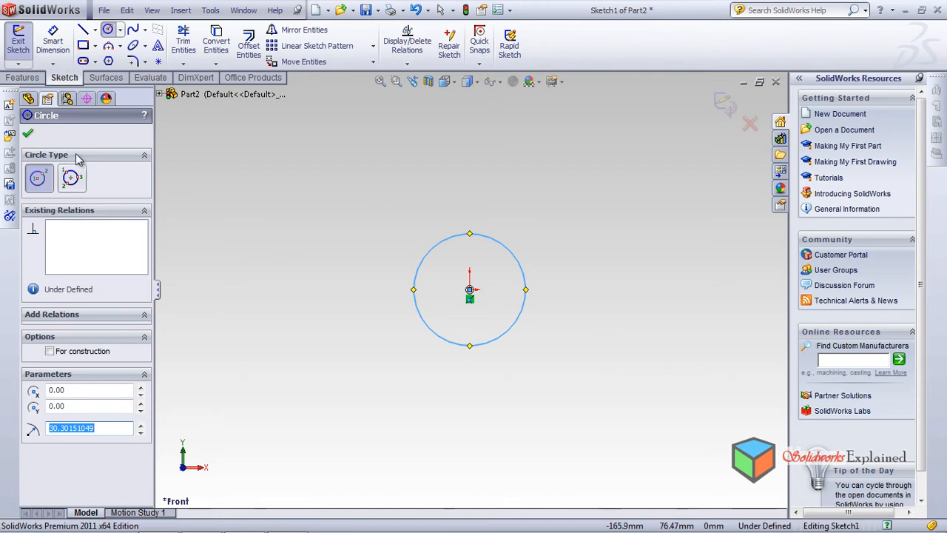
left_click(28, 135)
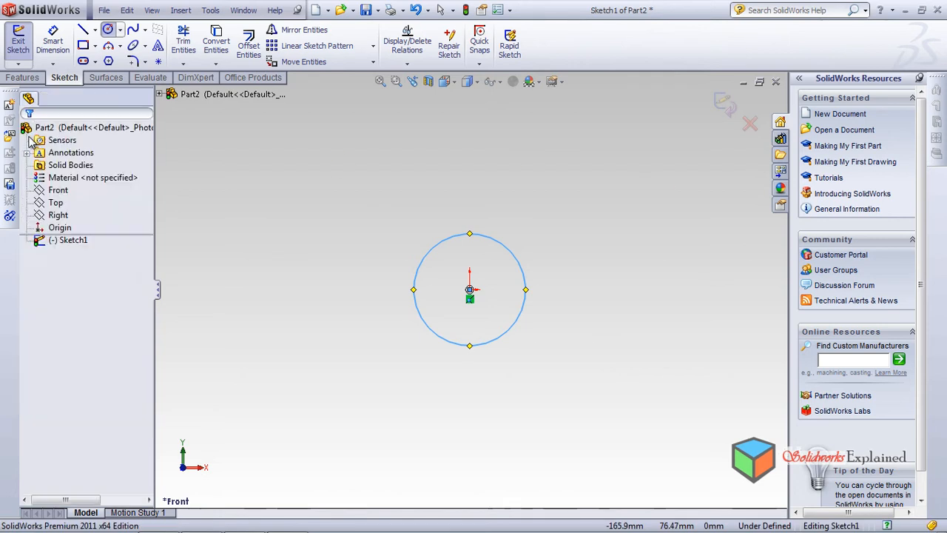
left_click(58, 192)
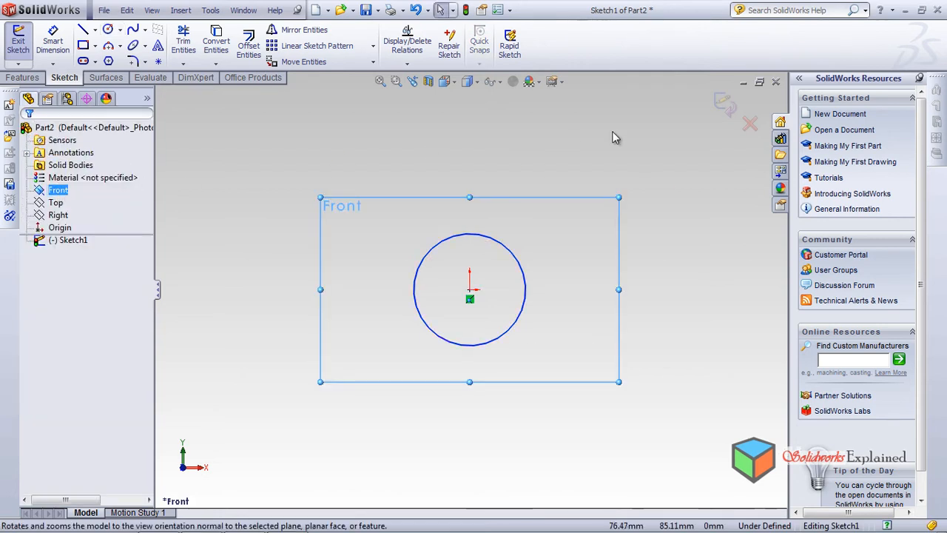
left_click(21, 78)
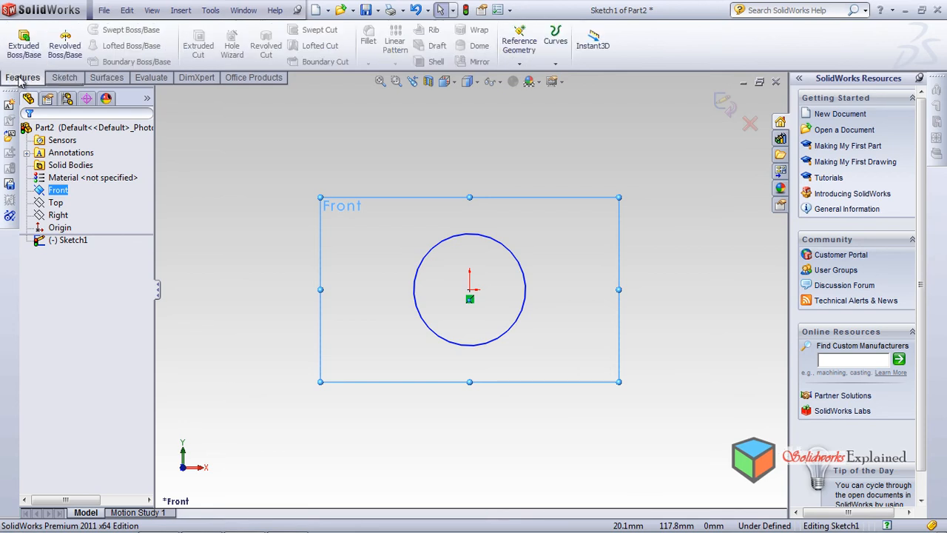
left_click(519, 63)
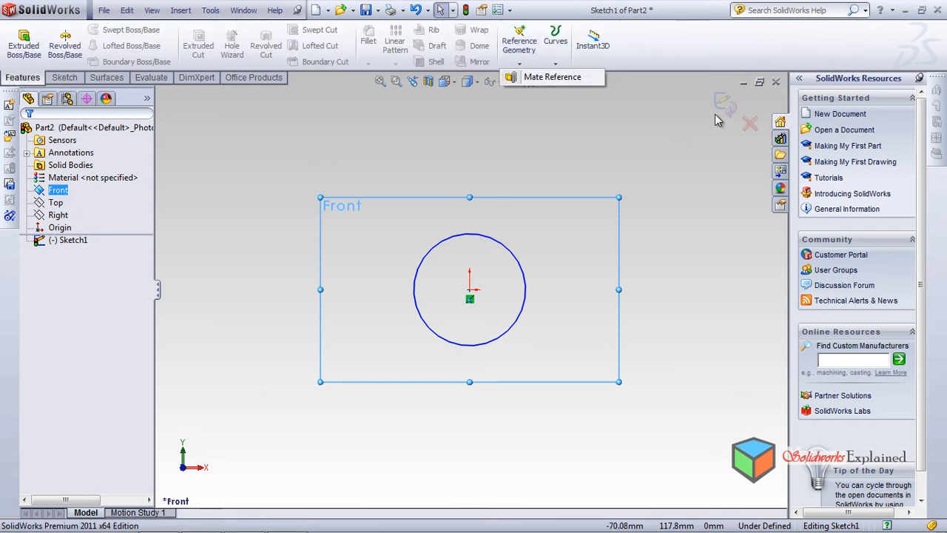
Exit the circle sketch and create a reference plane offset 100 mm from the Front plane
left_click(723, 101)
left_click(519, 62)
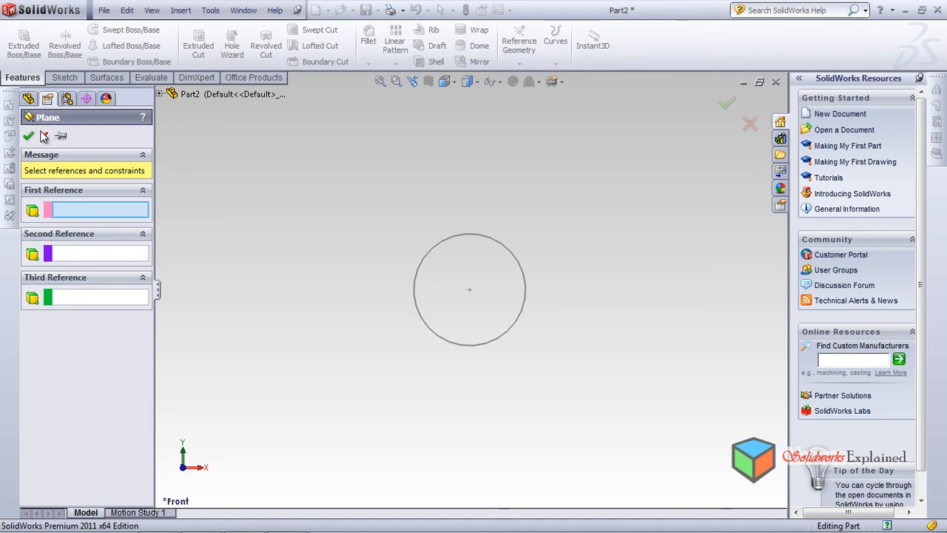
left_click(44, 135)
left_click(59, 190)
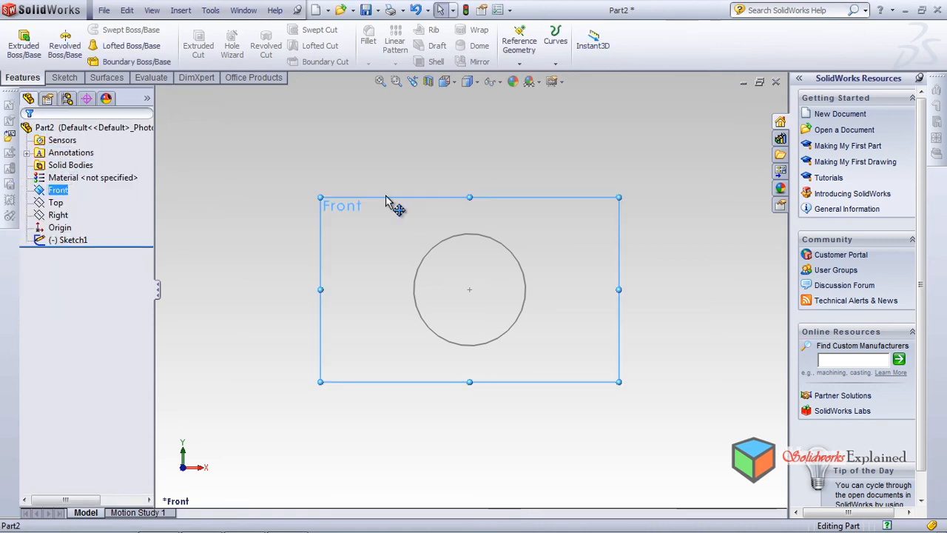
left_click(519, 44)
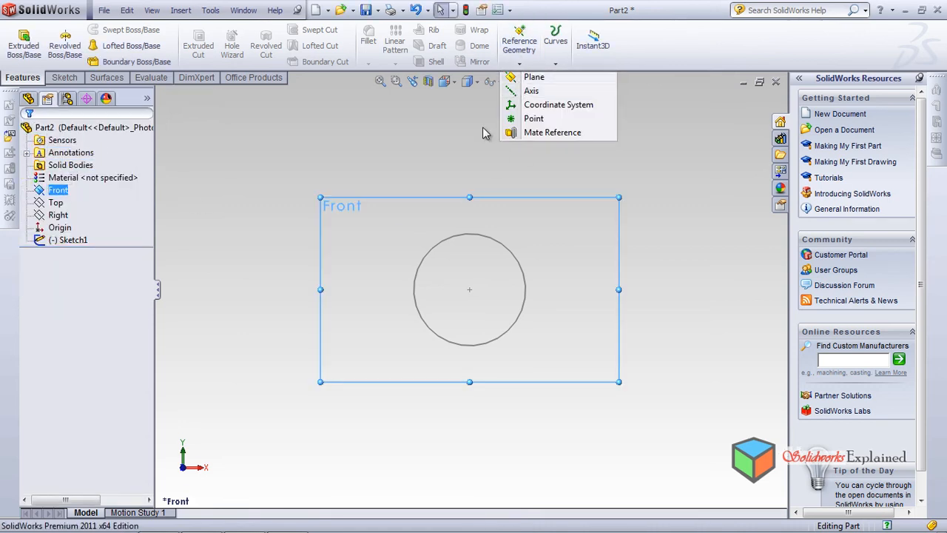
left_click(533, 77)
double_click(129, 310)
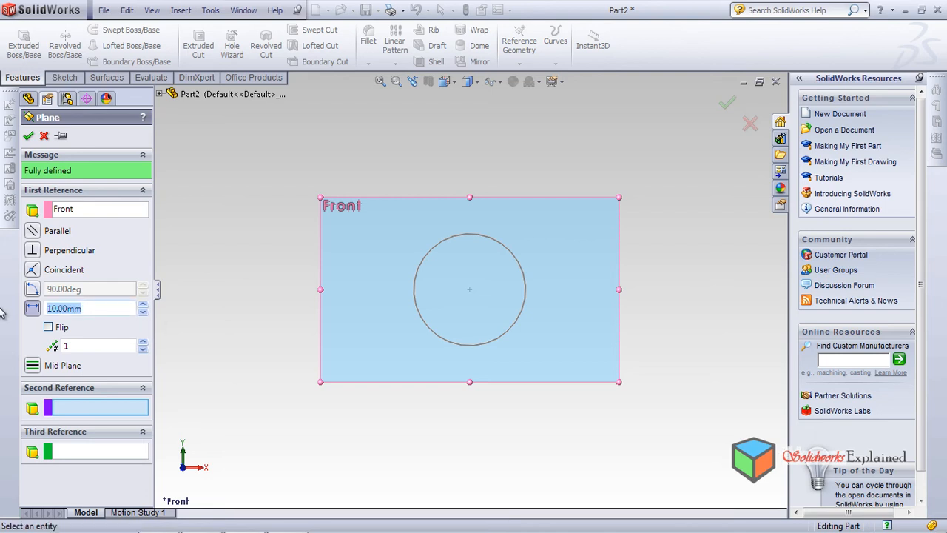
type("100")
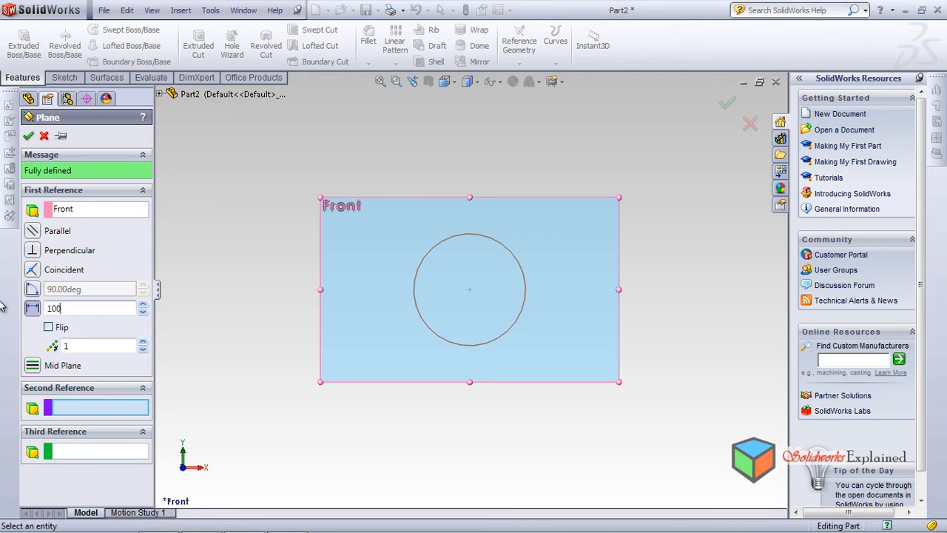
key("Return")
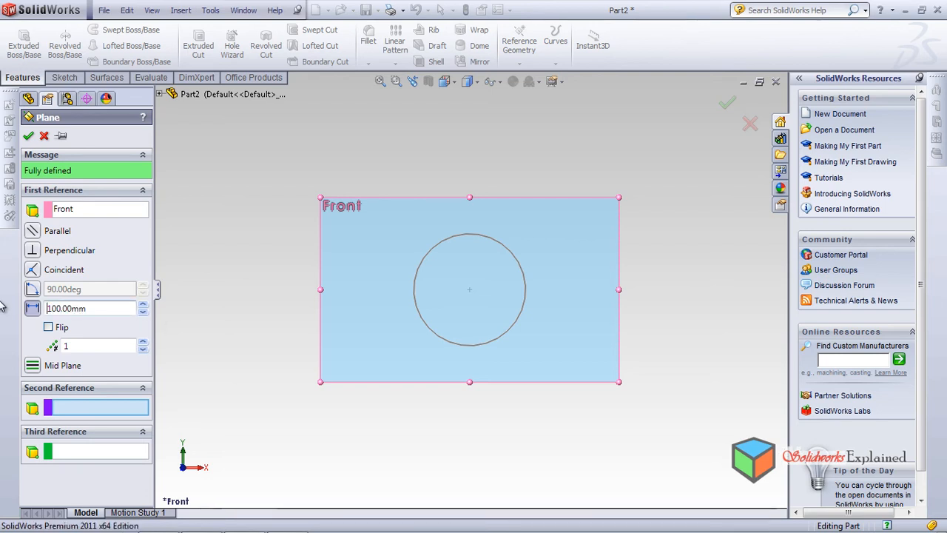
left_click(28, 135)
Sketch a corner rectangle of about 35 by 35 mm around the origin on the offset plane and exit the sketch
middle_click_drag(355, 357, 335, 381)
left_click(62, 242)
left_click(60, 254)
left_click(115, 229)
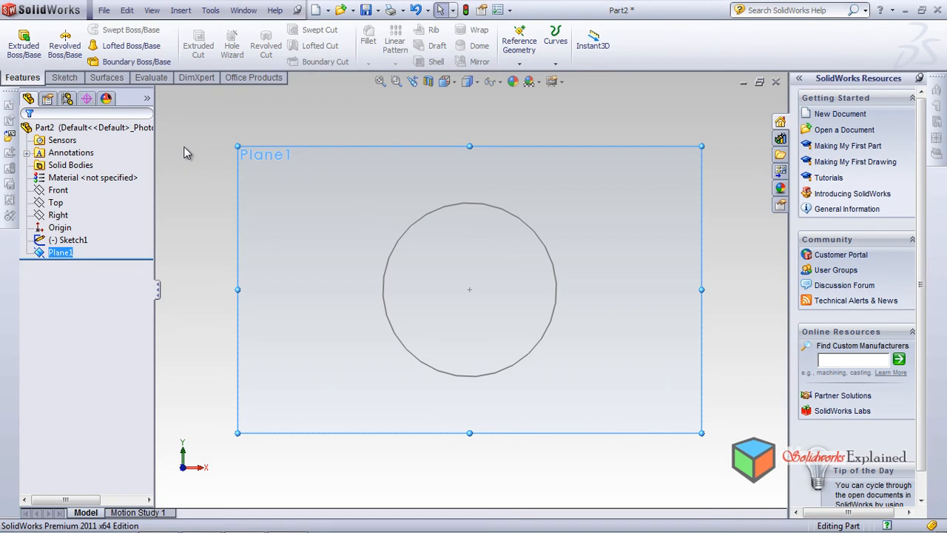
left_click(64, 77)
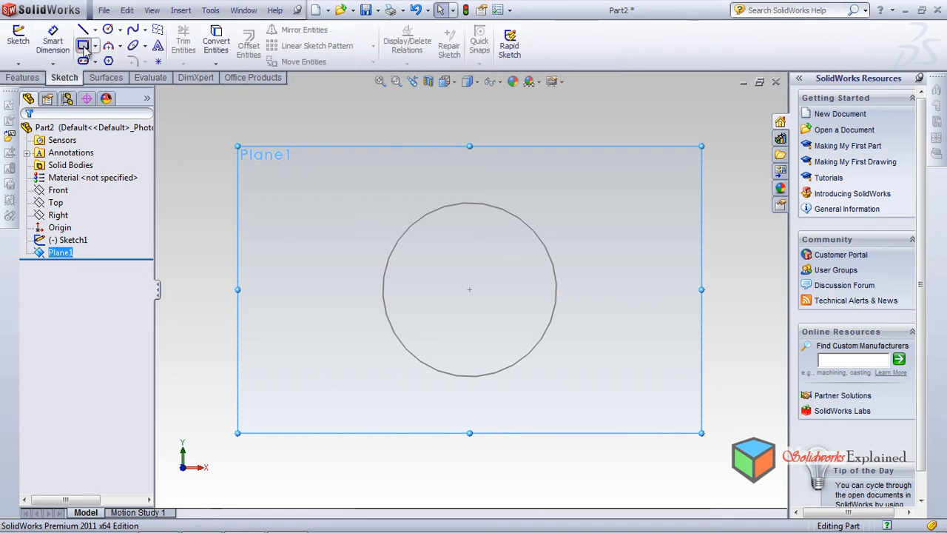
left_click(84, 46)
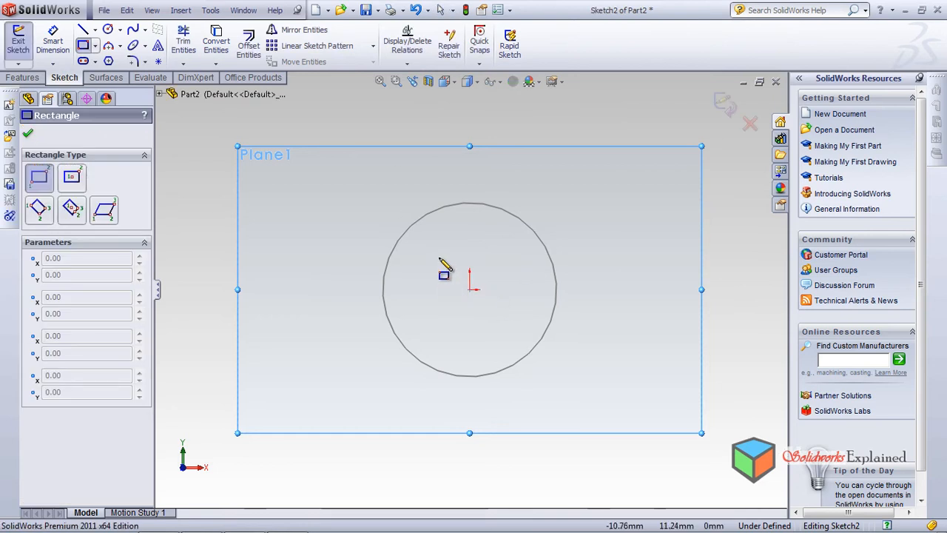
mouse_move(423, 243)
left_mouse_down()
mouse_move(507, 313)
mouse_move(524, 342)
left_mouse_up()
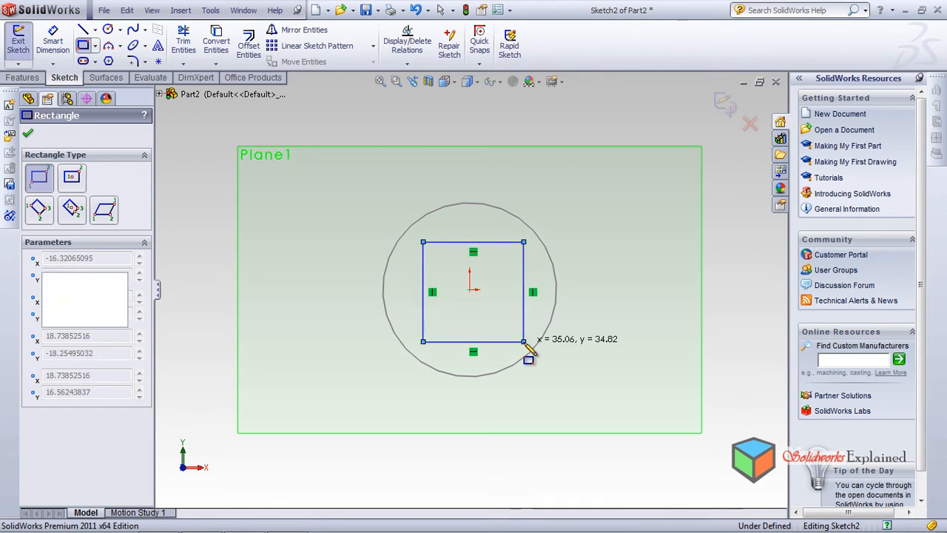
left_click(27, 135)
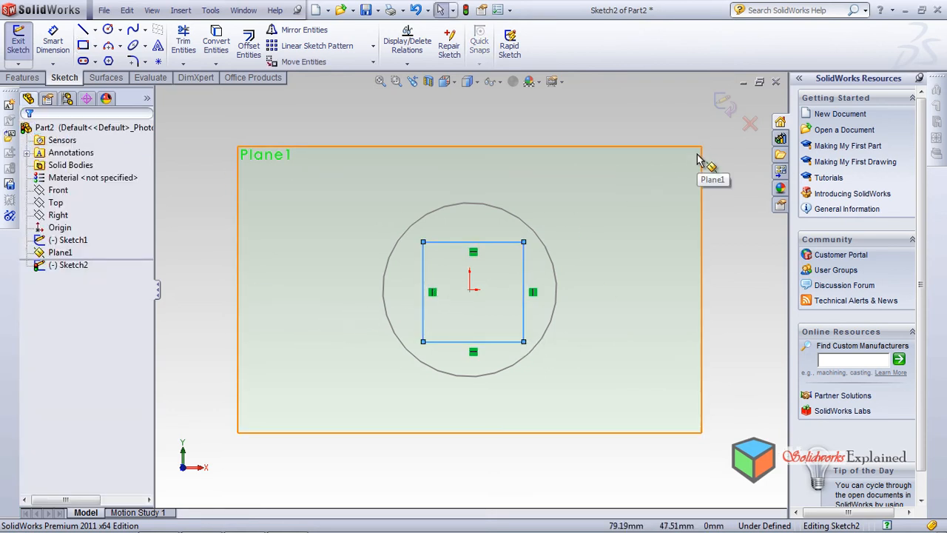
middle_click_drag(648, 244, 627, 304)
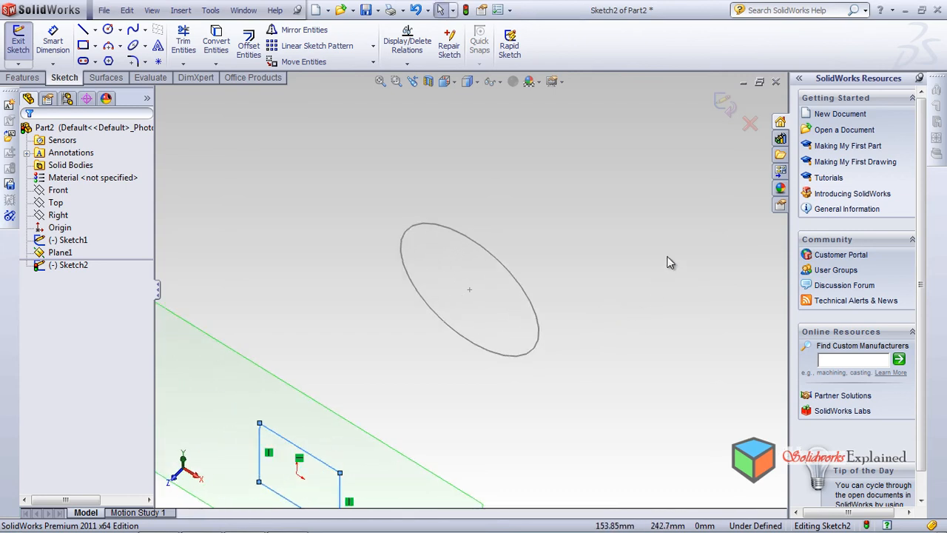
left_click(726, 101)
Start a Boundary Surface with the circle sketch and the rectangle sketch as Direction 1 profiles
mouse_move(659, 264)
middle_mouse_down()
mouse_move(585, 374)
mouse_move(476, 400)
mouse_move(457, 446)
mouse_move(424, 448)
mouse_move(419, 471)
middle_mouse_up()
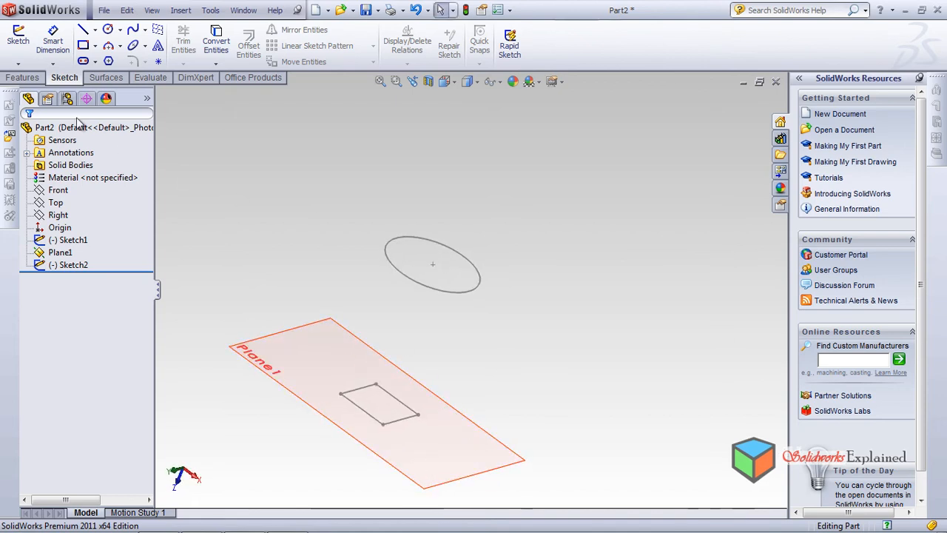
left_click(98, 79)
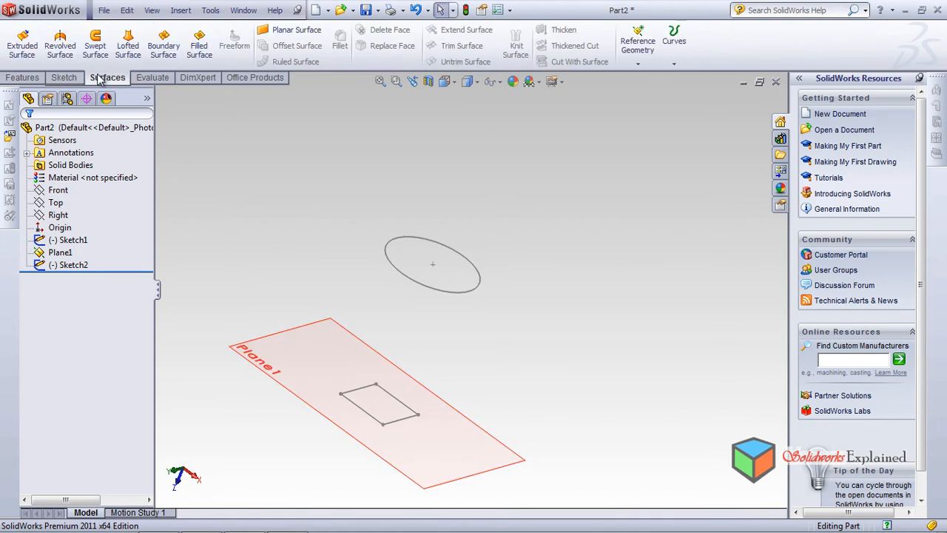
left_click(165, 60)
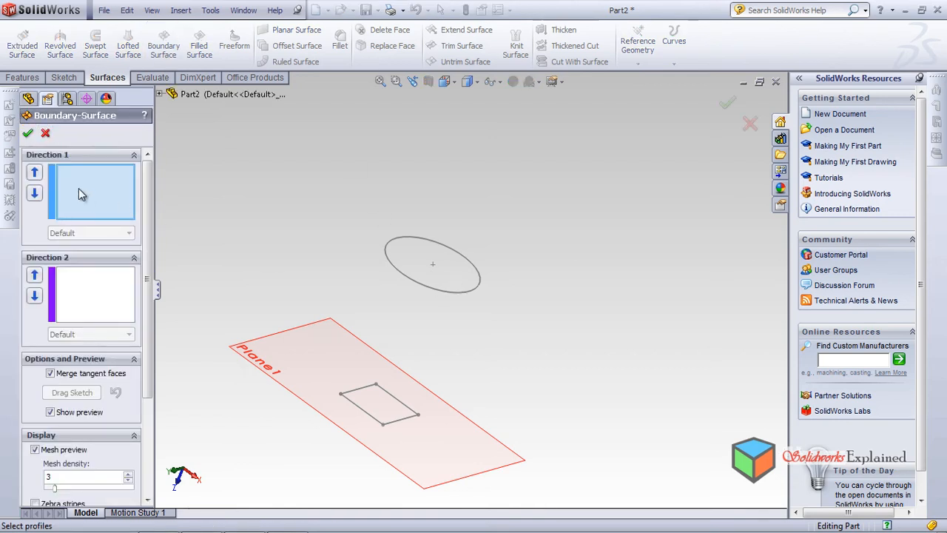
left_click(430, 286)
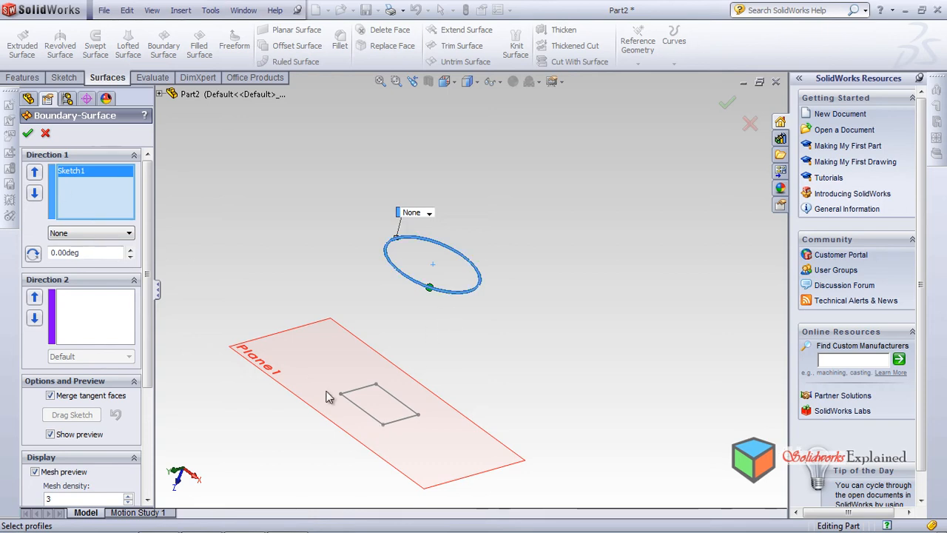
left_click(394, 427)
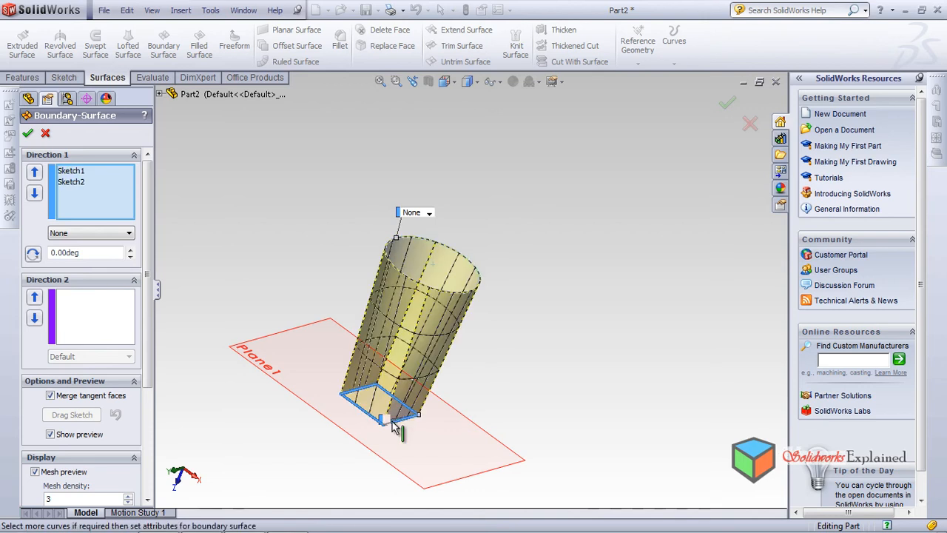
Examine the boundary surface preview between the circle and the rectangle, including its mesh and curvature combs, from several angles
middle_click_drag(447, 424, 520, 396)
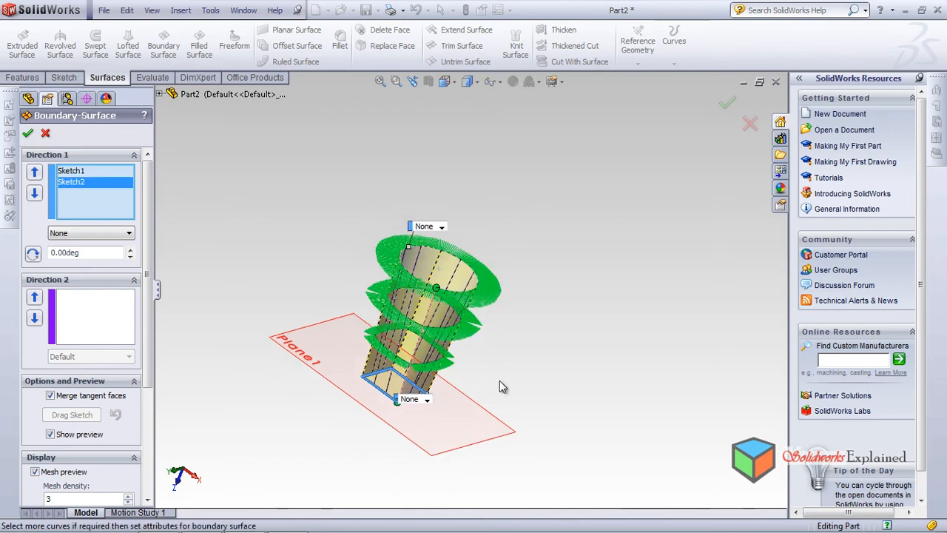
scroll(414, 447, "down", 2)
middle_click_drag(398, 434, 426, 475)
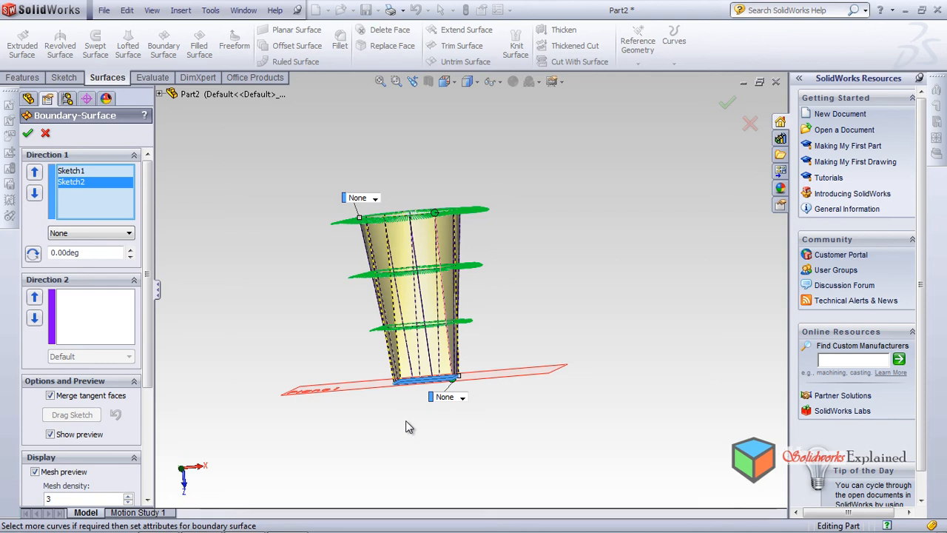
scroll(398, 242, "down", 4)
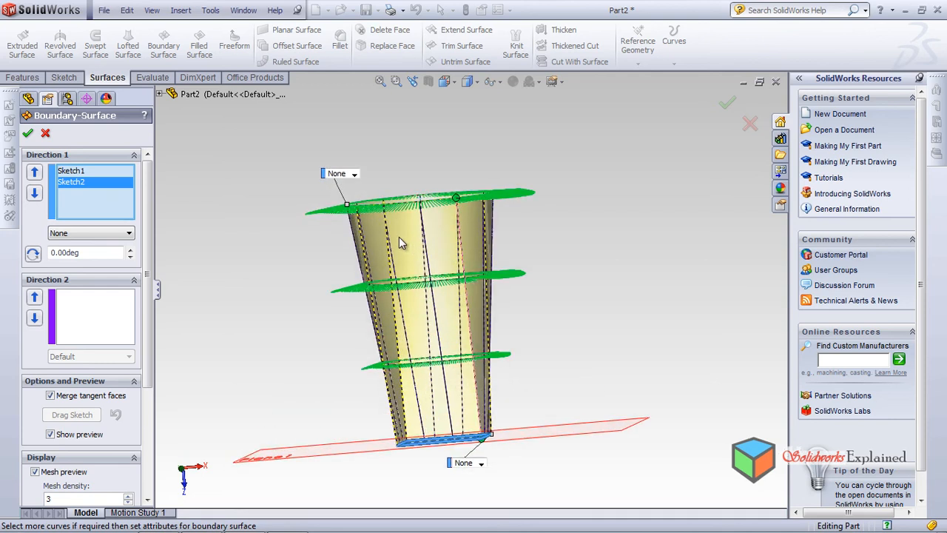
middle_click_drag(416, 234, 437, 262)
scroll(445, 286, "up", 3)
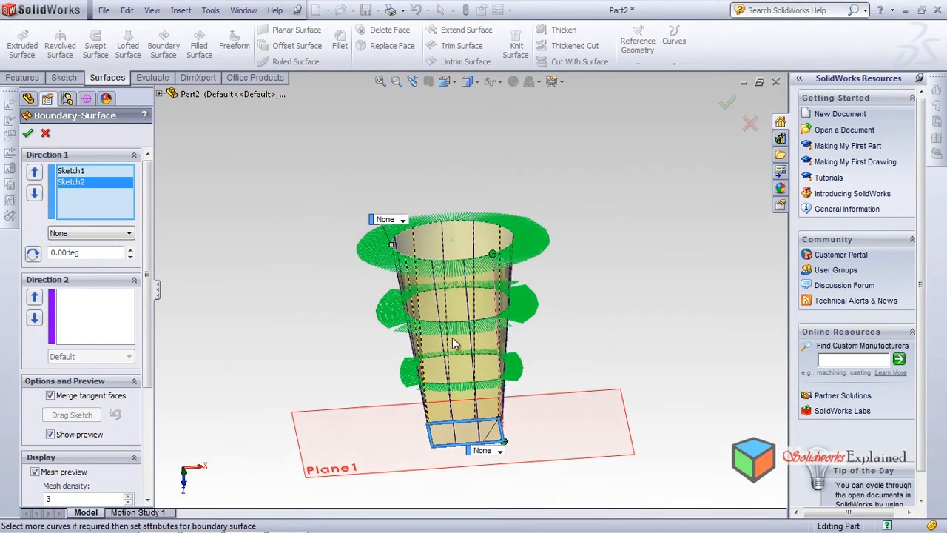
scroll(460, 381, "down", 1)
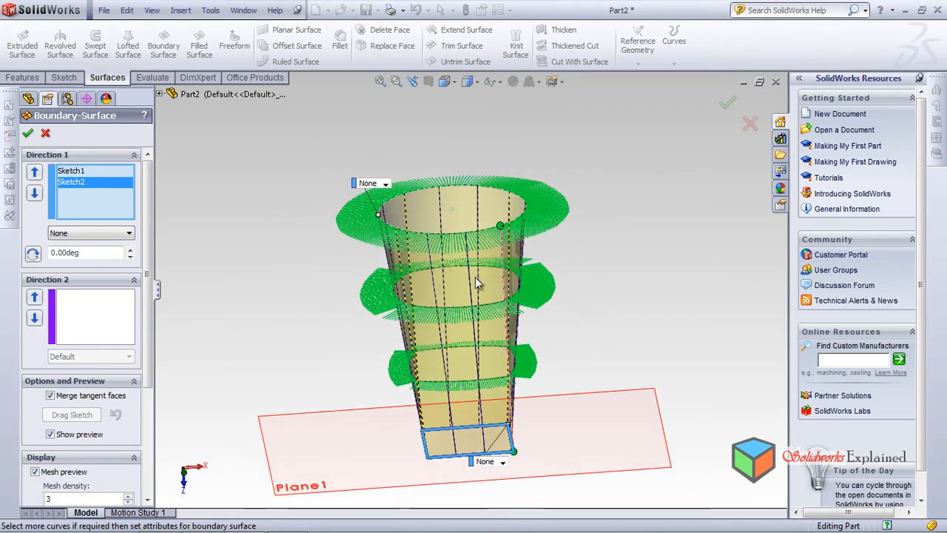
scroll(459, 430, "down", 1)
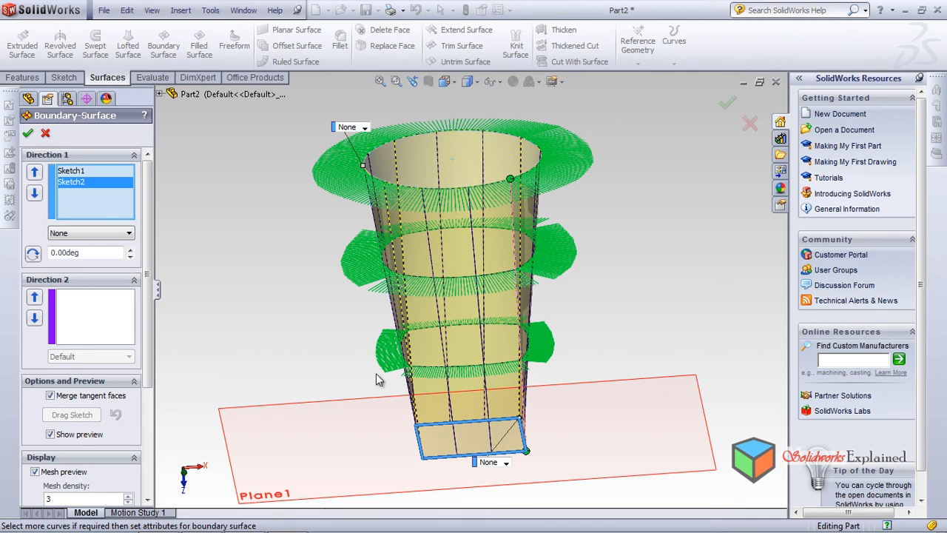
middle_click_drag(406, 356, 446, 414)
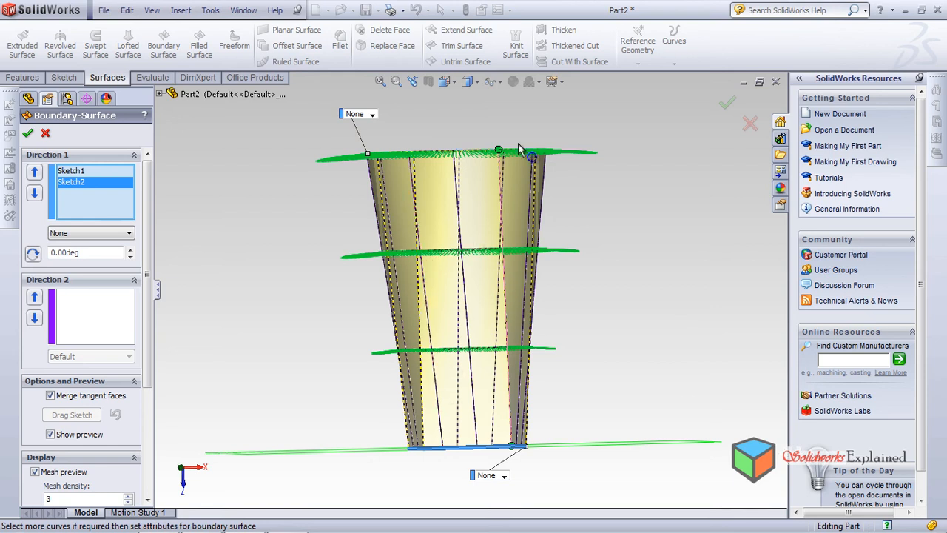
middle_click_drag(470, 301, 438, 319)
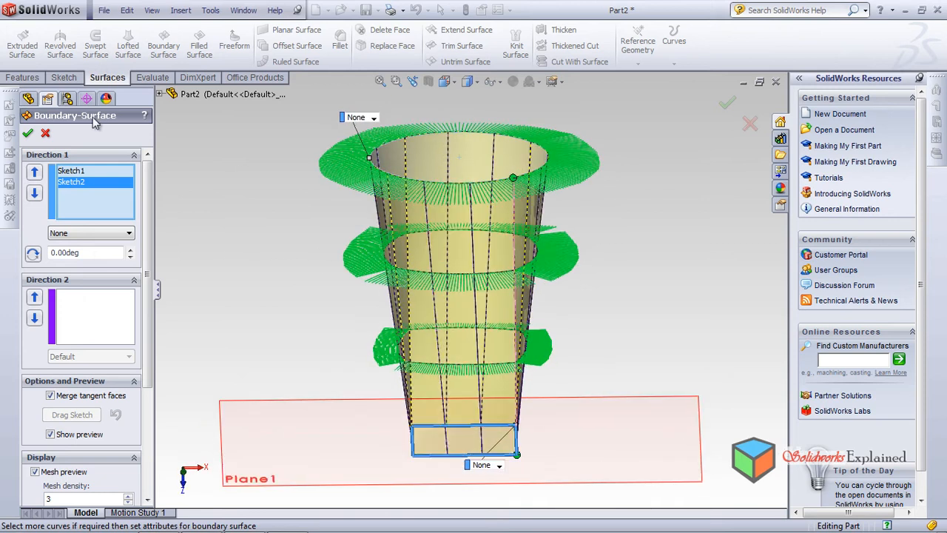
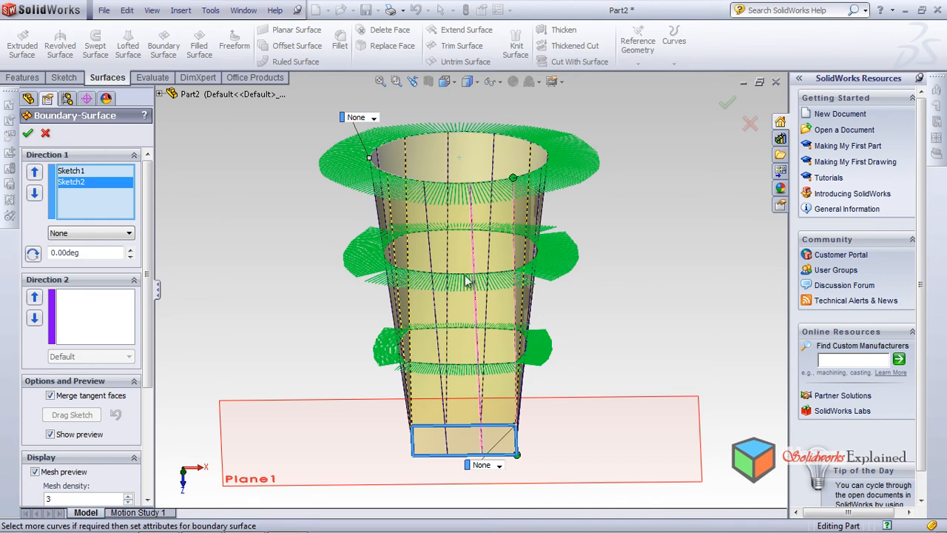
Shift the circle's connector point slightly along its edge and accept the boundary surface
mouse_move(477, 319)
middle_mouse_down()
mouse_move(218, 372)
mouse_move(577, 379)
mouse_move(614, 425)
mouse_move(604, 385)
mouse_move(623, 282)
mouse_move(628, 345)
middle_mouse_up()
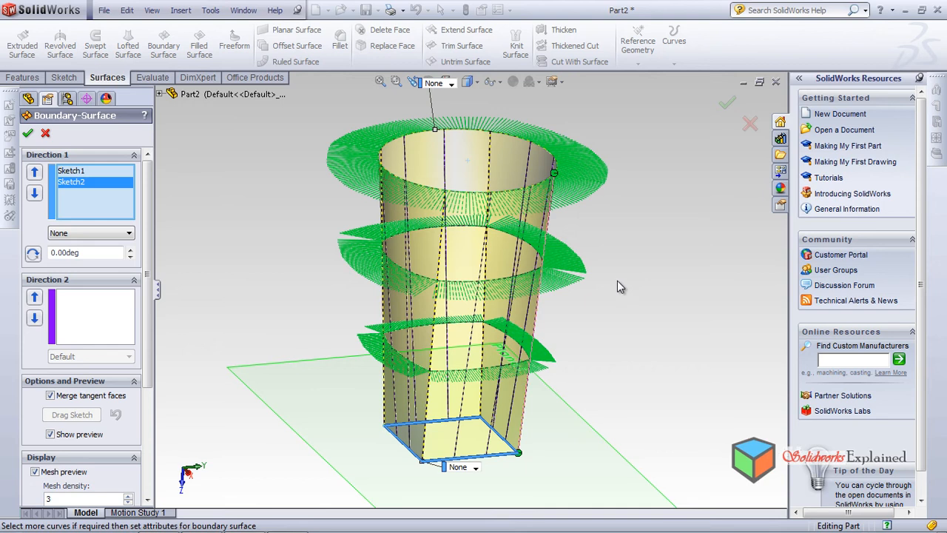
mouse_move(586, 276)
middle_mouse_down()
mouse_move(554, 203)
mouse_move(518, 307)
mouse_move(473, 325)
mouse_move(462, 450)
middle_mouse_up()
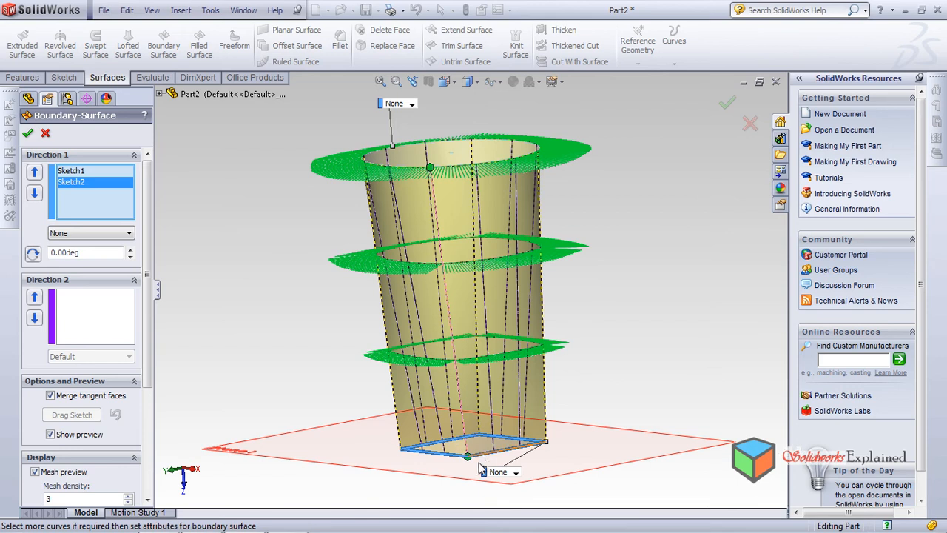
left_click_drag(431, 169, 445, 182)
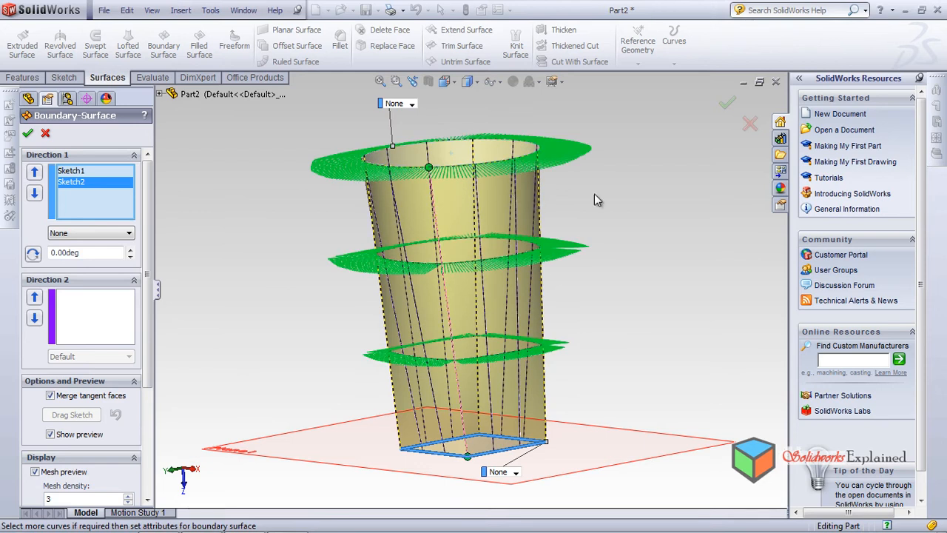
left_click(725, 106)
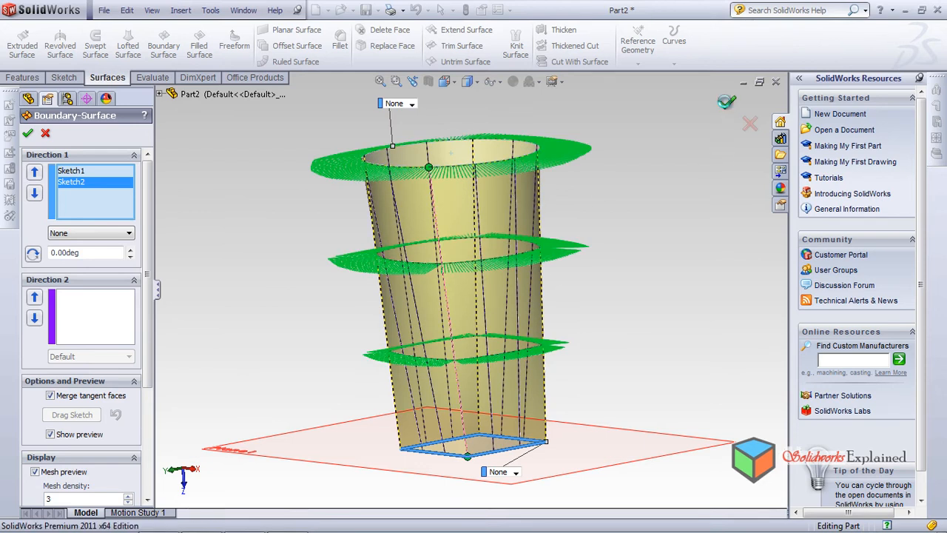
middle_click_drag(522, 296, 540, 320)
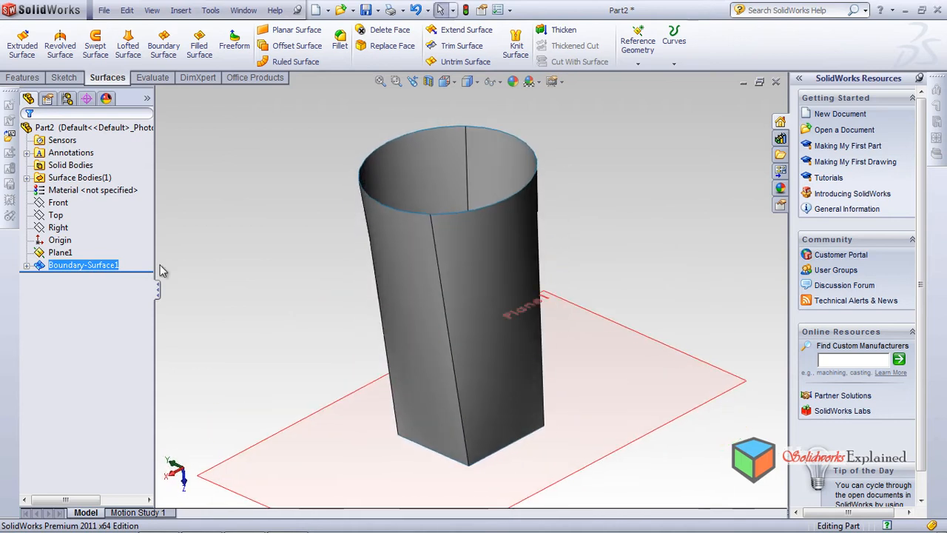
Edit the boundary surface, move the circle's connector point far around the circle to twist the shape, and accept it
left_click(77, 268)
left_click(86, 229)
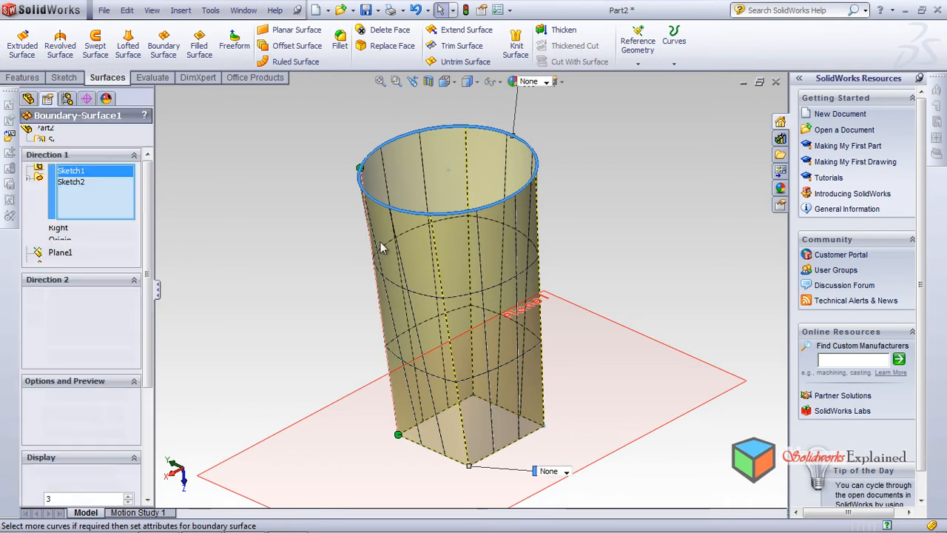
middle_click_drag(429, 325, 466, 317)
left_click_drag(439, 164, 559, 216)
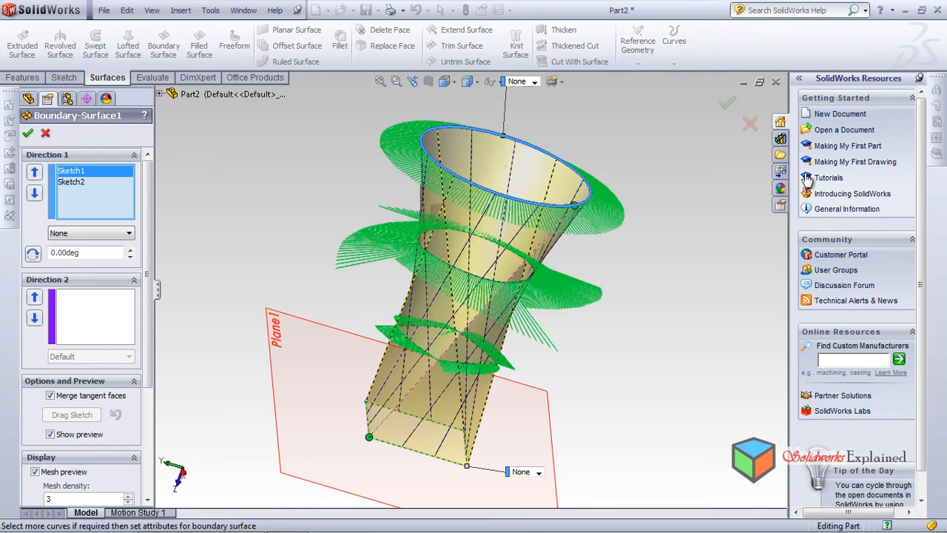
left_click(727, 103)
middle_click_drag(697, 160, 570, 254)
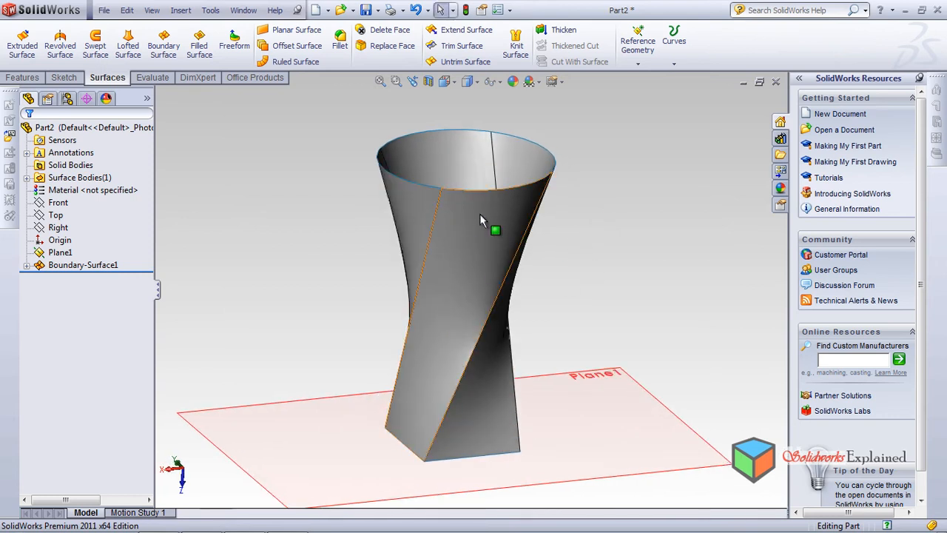
Edit the twisted boundary surface, move the circle's connector back in line with the rectangle's corner connector, and accept it
left_click(98, 267)
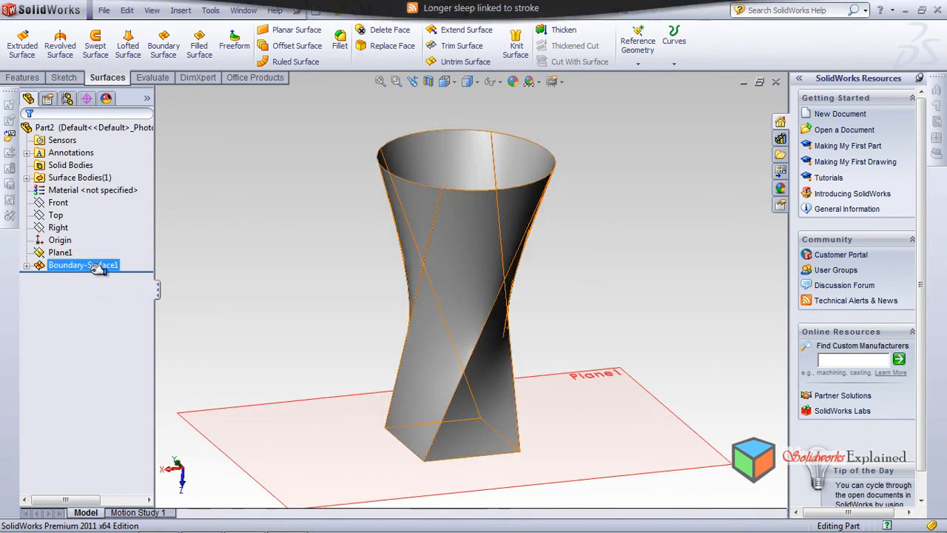
left_click(96, 270)
left_click(89, 268)
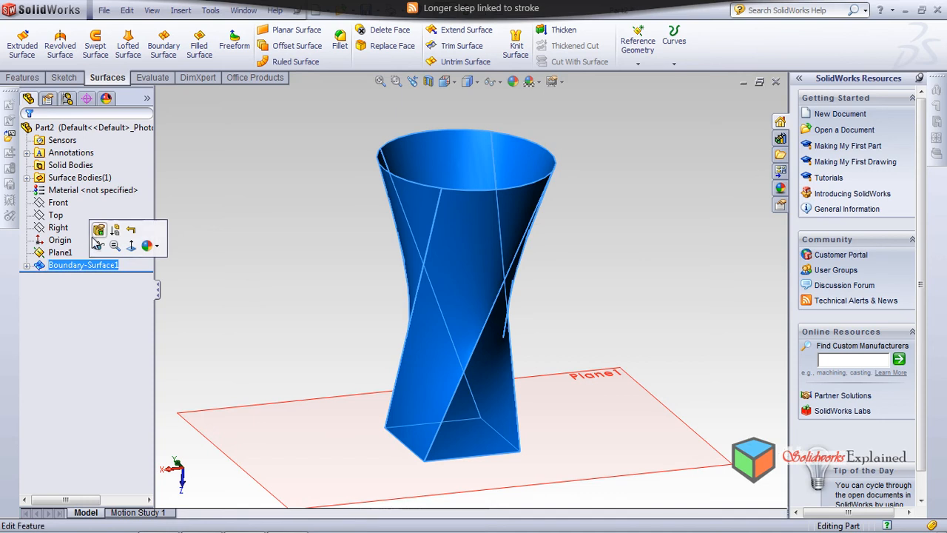
left_click(94, 235)
middle_click_drag(453, 228, 497, 292)
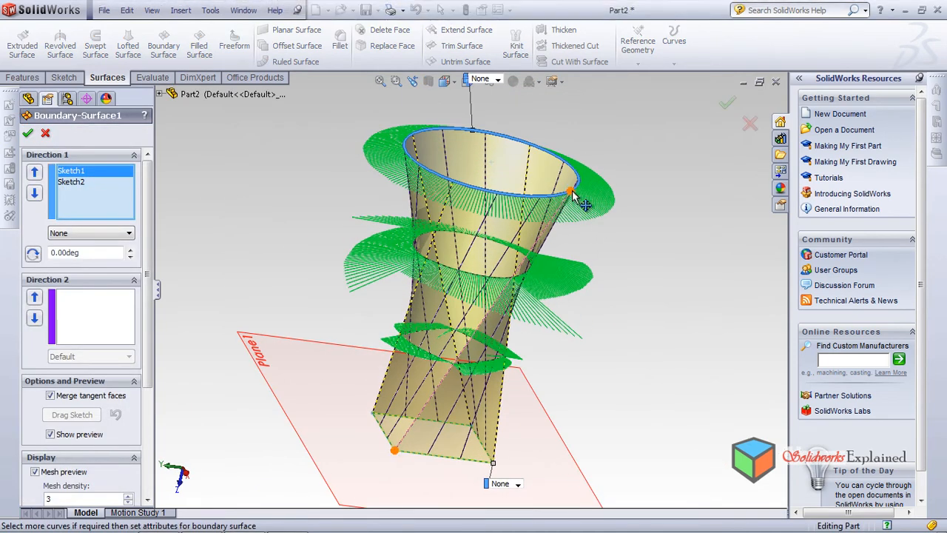
left_click_drag(511, 214, 471, 209)
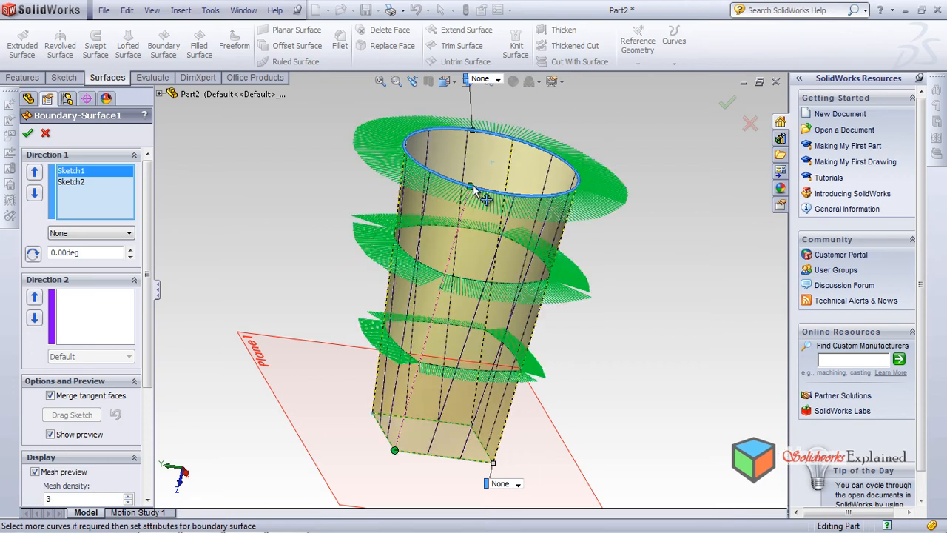
middle_click_drag(462, 184, 480, 194)
left_click(729, 106)
mouse_move(624, 316)
middle_mouse_down()
mouse_move(598, 302)
mouse_move(570, 517)
mouse_move(602, 303)
mouse_move(606, 330)
mouse_move(632, 330)
mouse_move(616, 323)
middle_mouse_up()
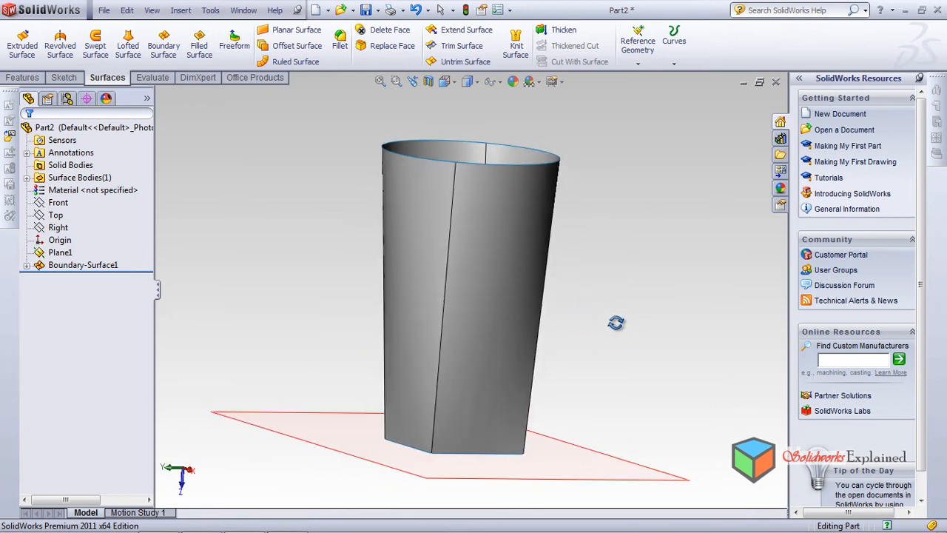
Edit the boundary surface again to fine-tune the circle's connector directly above the rectangle's corner connector, and accept it
left_click(111, 264)
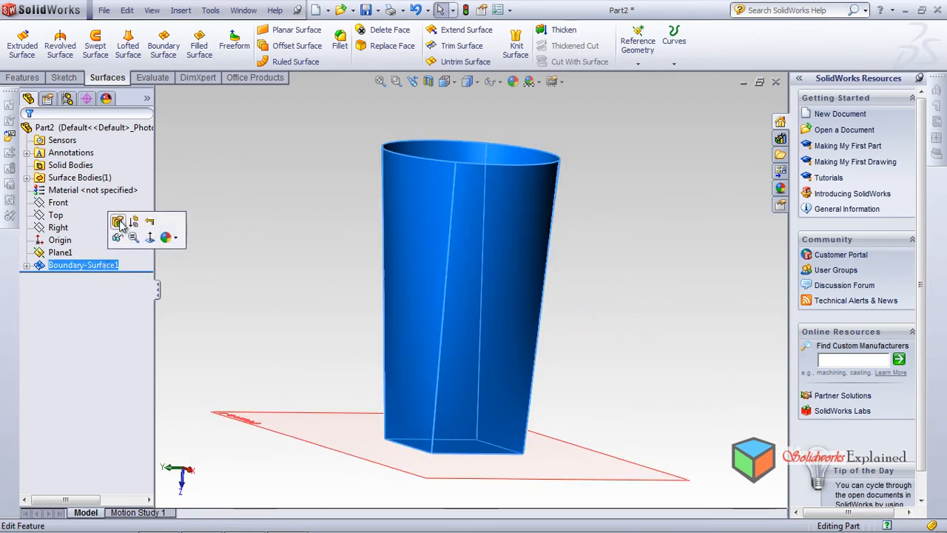
left_click(451, 162)
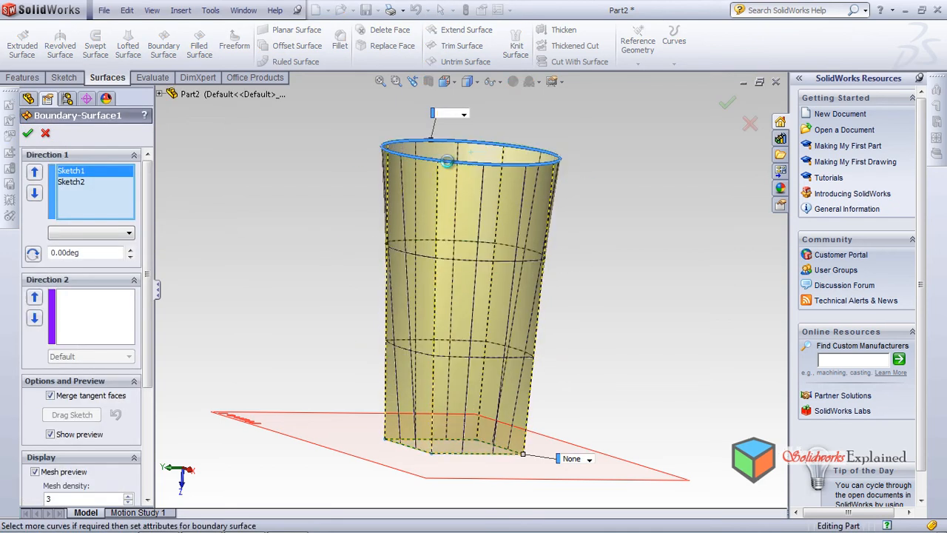
left_click(724, 108)
middle_click_drag(645, 214, 573, 230)
Reopen the boundary surface for editing and turn the curvature combs off and on again to compare the preview
left_click(105, 265)
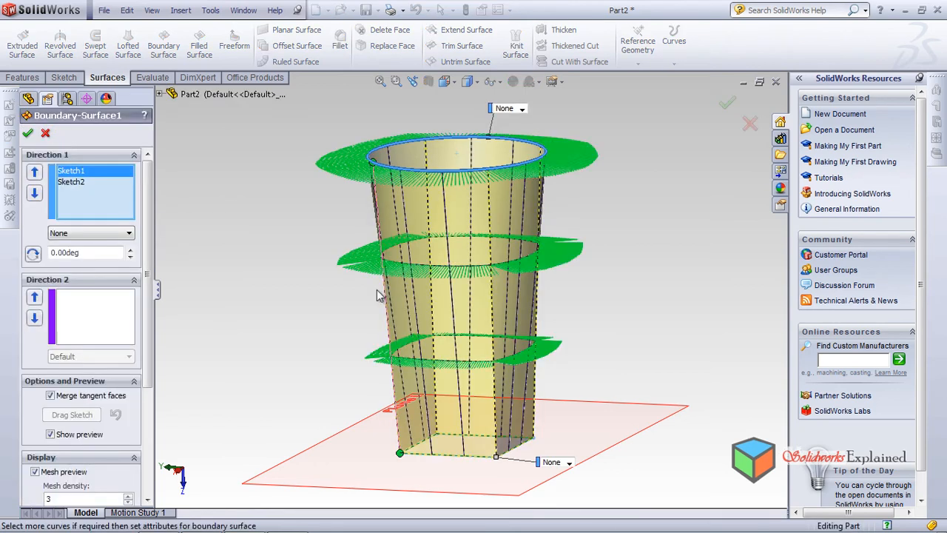
left_click_drag(153, 322, 151, 470)
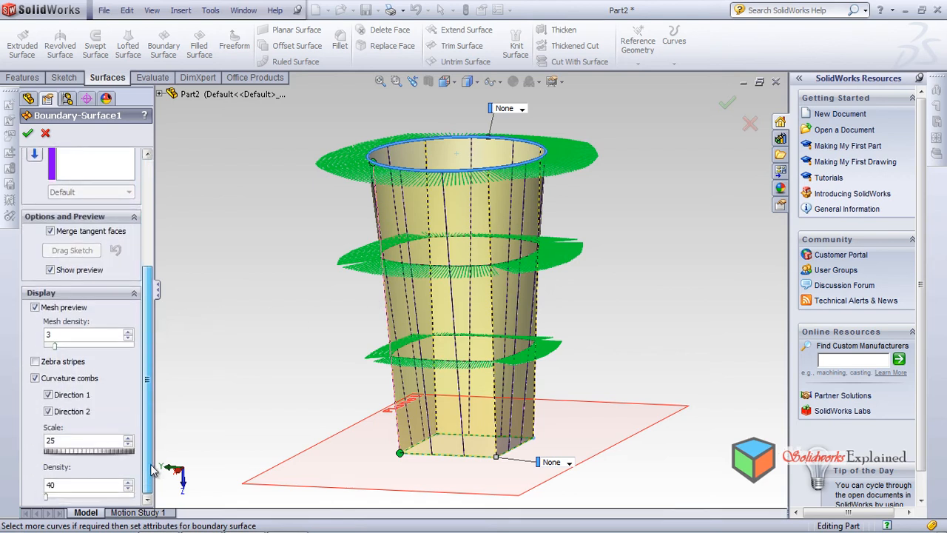
left_click(34, 378)
middle_click_drag(268, 355, 296, 343)
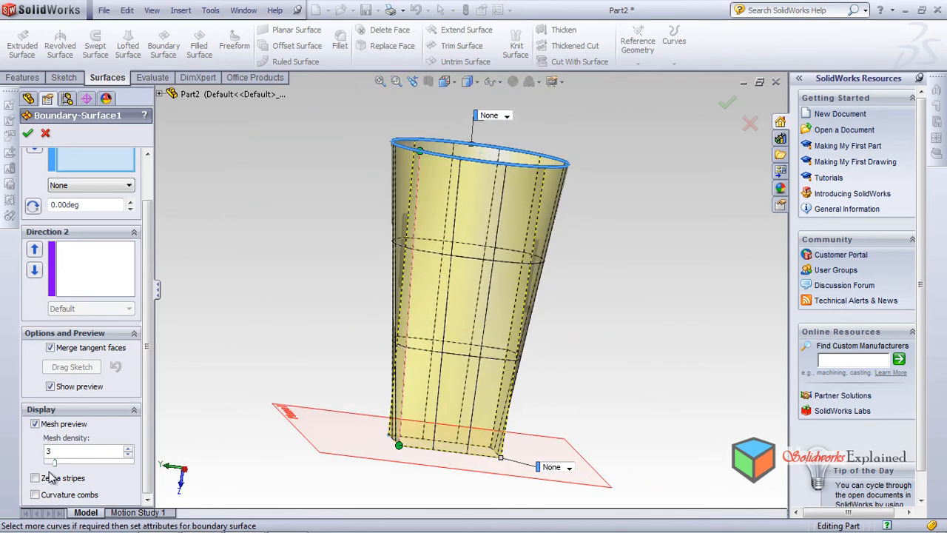
left_click(35, 494)
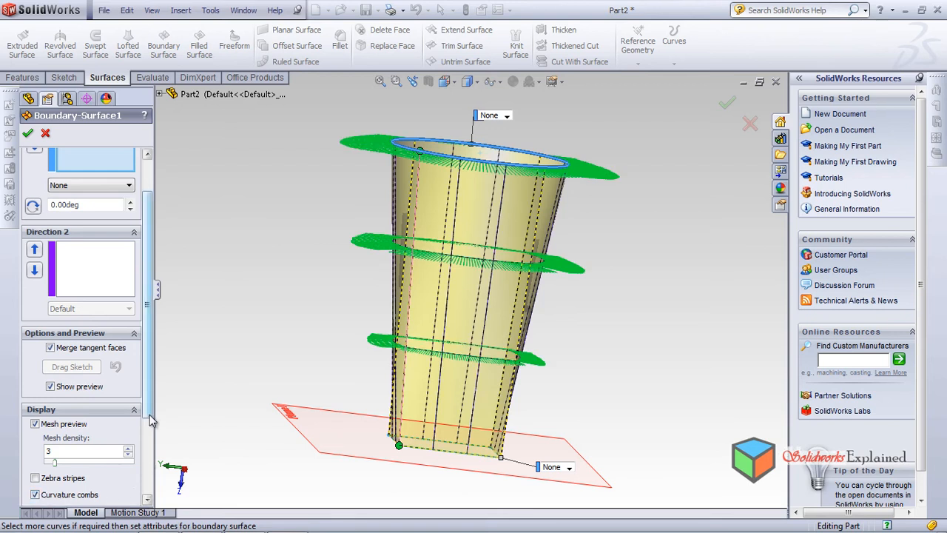
scroll(150, 500, "down", 5)
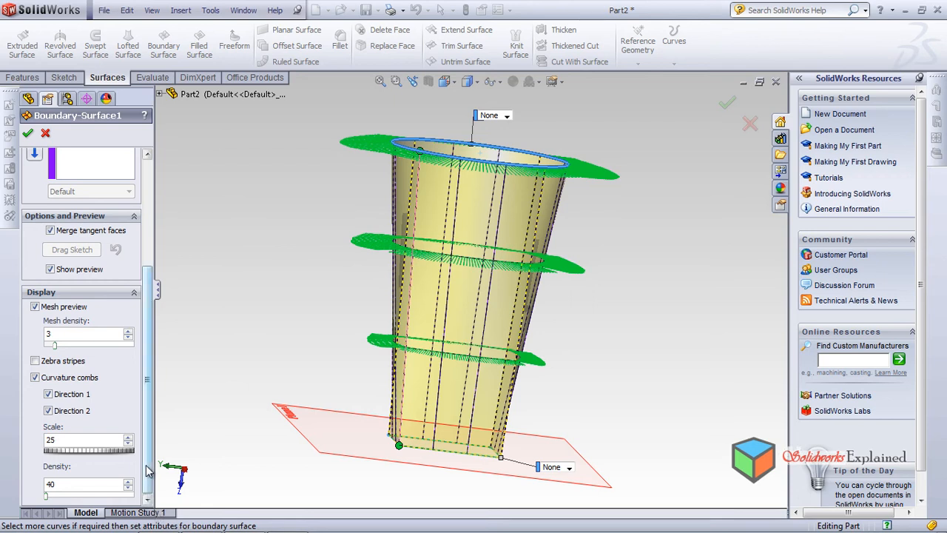
scroll(147, 444, "up", 5)
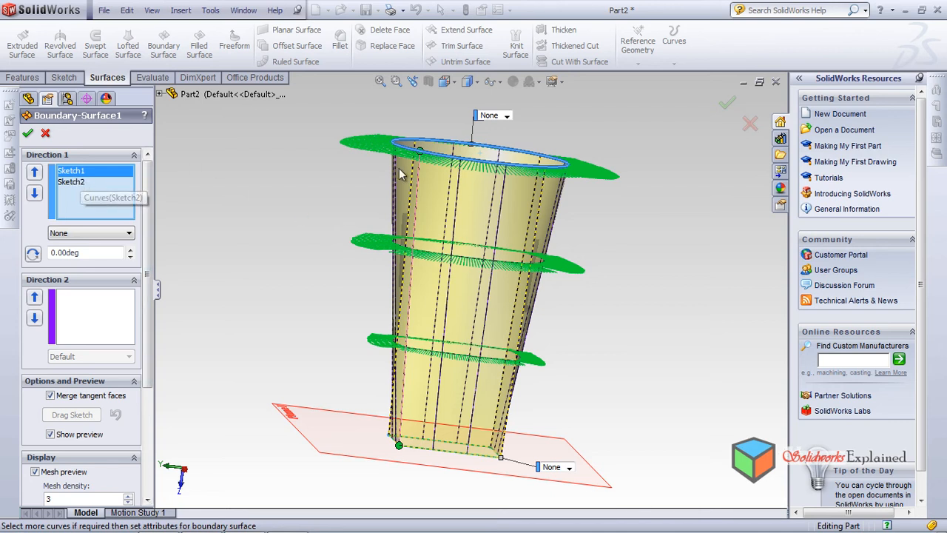
Apply the Normal To Profile tangent condition to Sketch1 in Direction 1 and inspect the preview from several angles
left_click(71, 181)
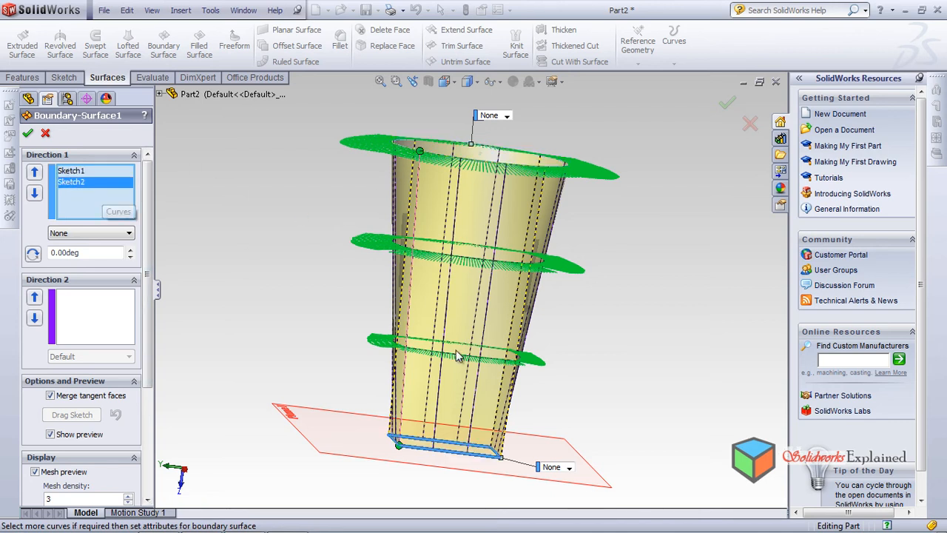
left_click(82, 171)
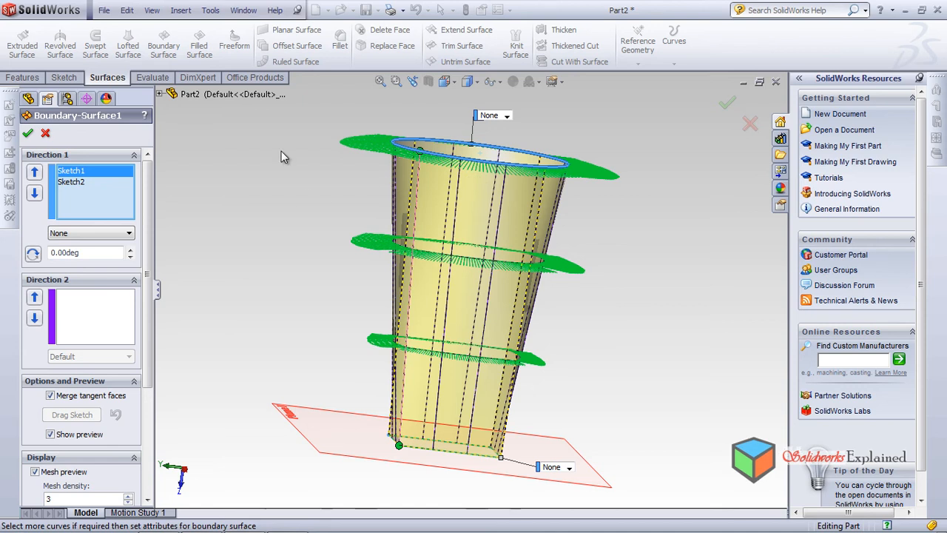
left_click(89, 234)
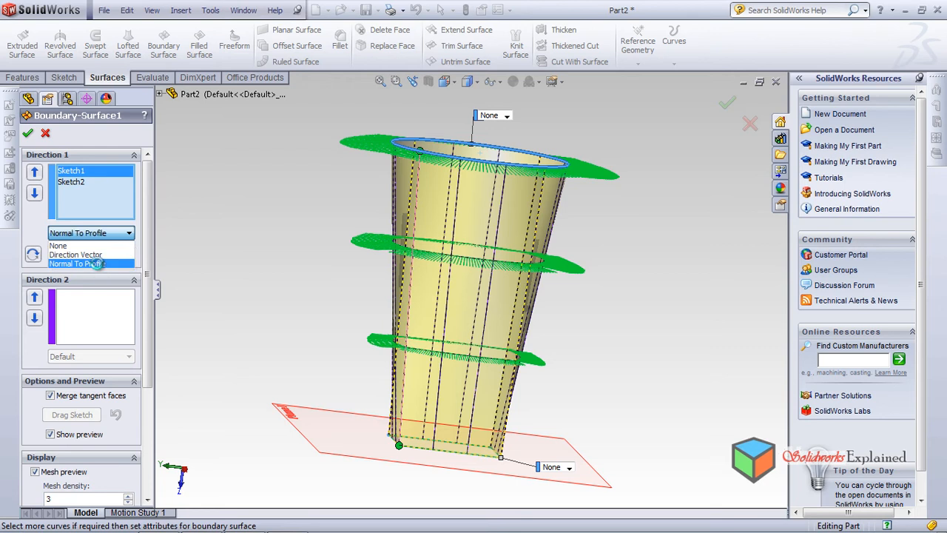
left_click(99, 264)
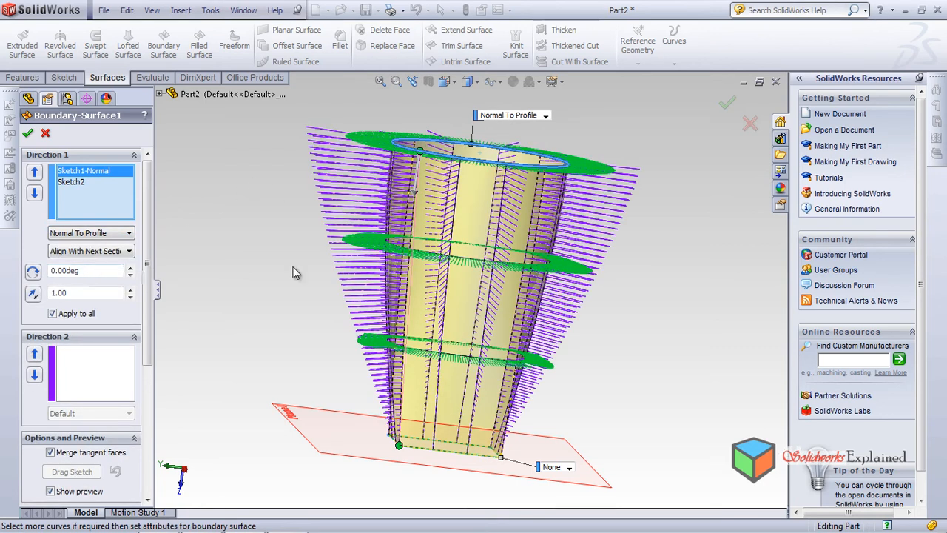
middle_click_drag(641, 293, 396, 248)
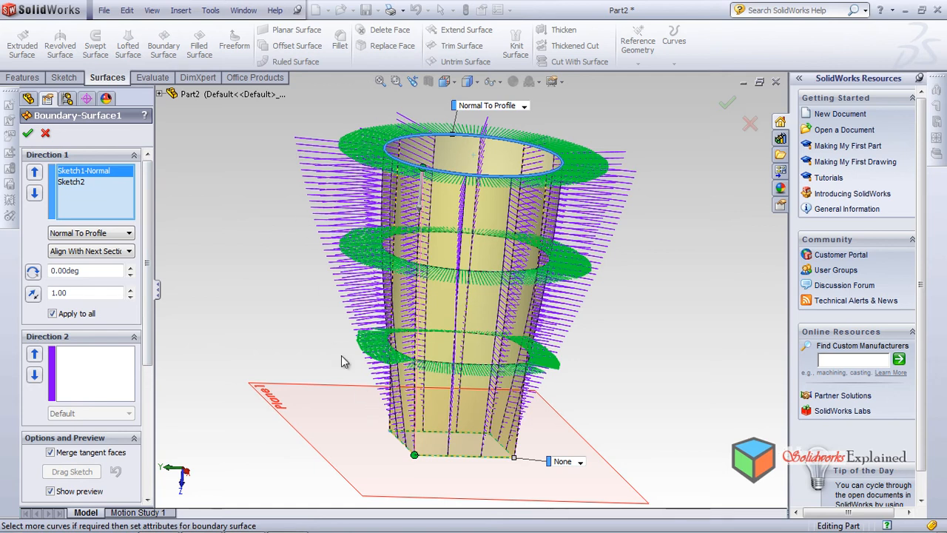
middle_click_drag(672, 333, 584, 320)
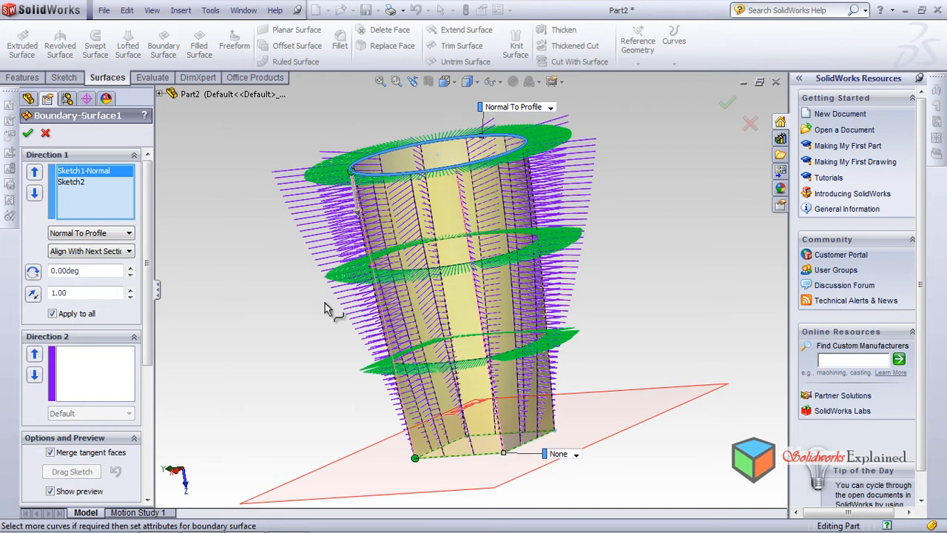
Reset Sketch1's tangent condition to None and examine the preview around the circular end
left_click(62, 233)
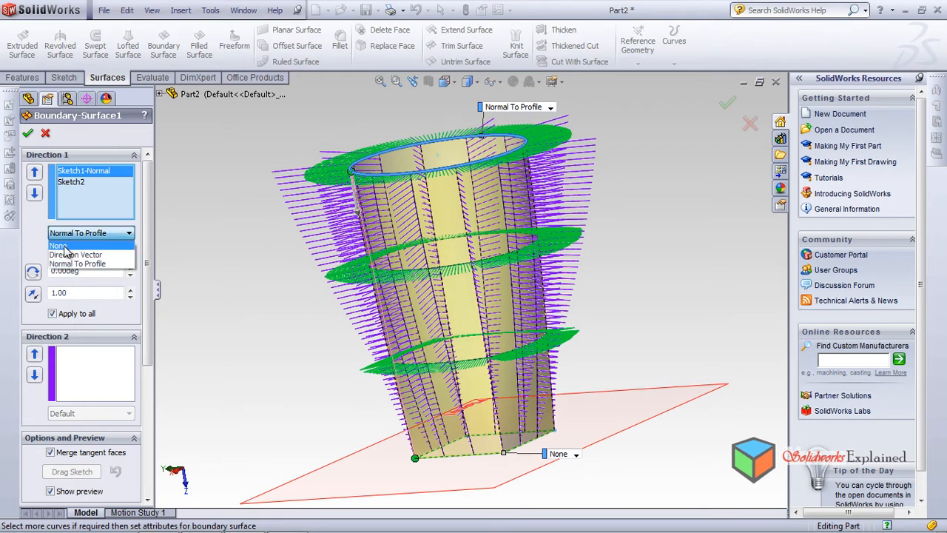
left_click(63, 245)
middle_click_drag(270, 257, 398, 235)
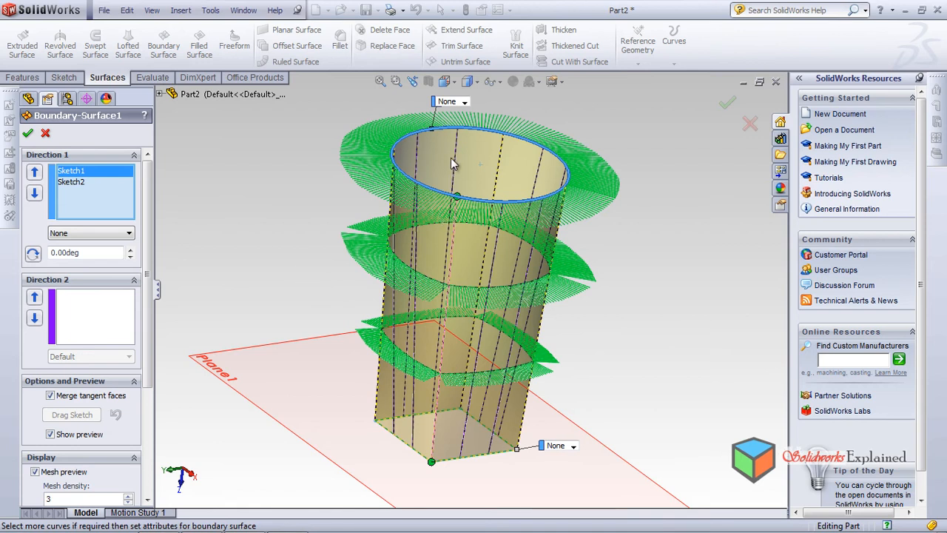
scroll(451, 158, "down", 5)
scroll(476, 226, "up", 10)
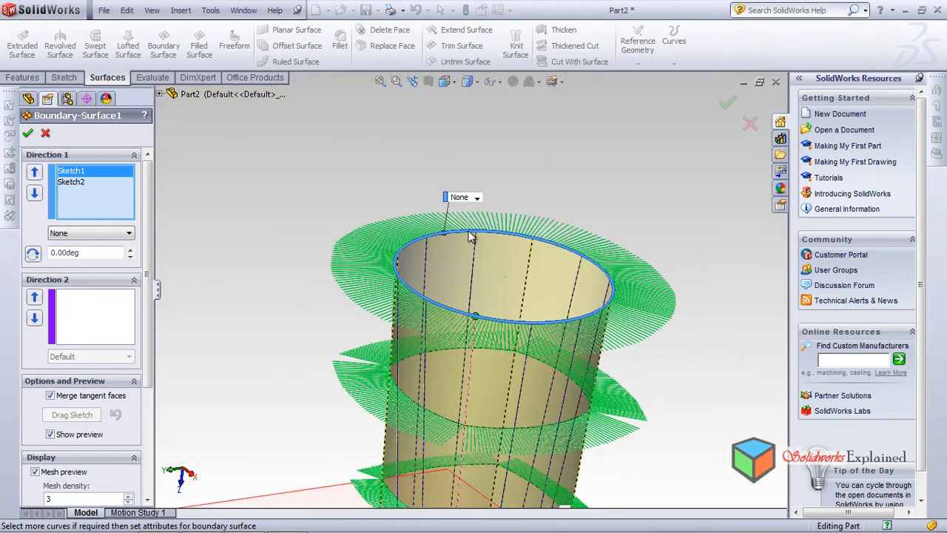
middle_click_drag(503, 431, 651, 306)
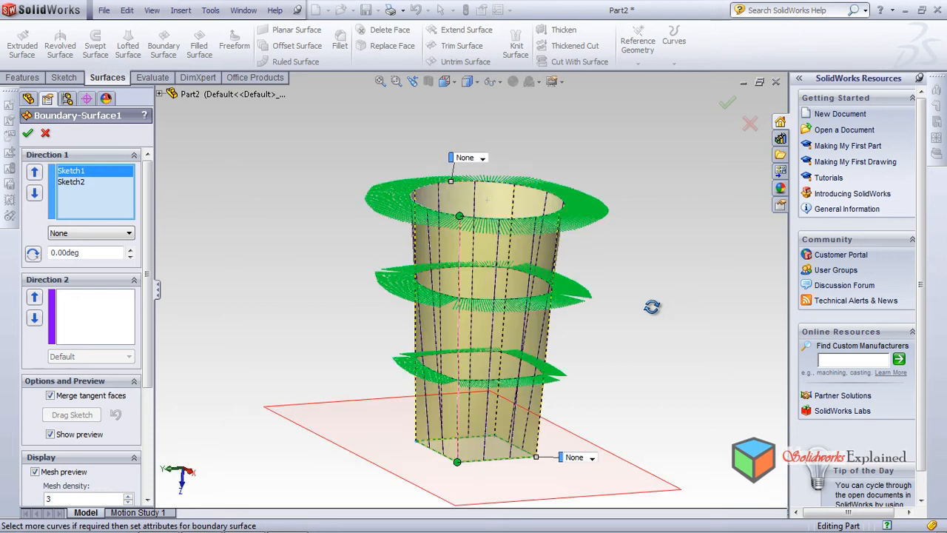
Set Sketch1's tangent condition to Normal To Profile again and inspect the surface near the circle from the side
left_click(86, 234)
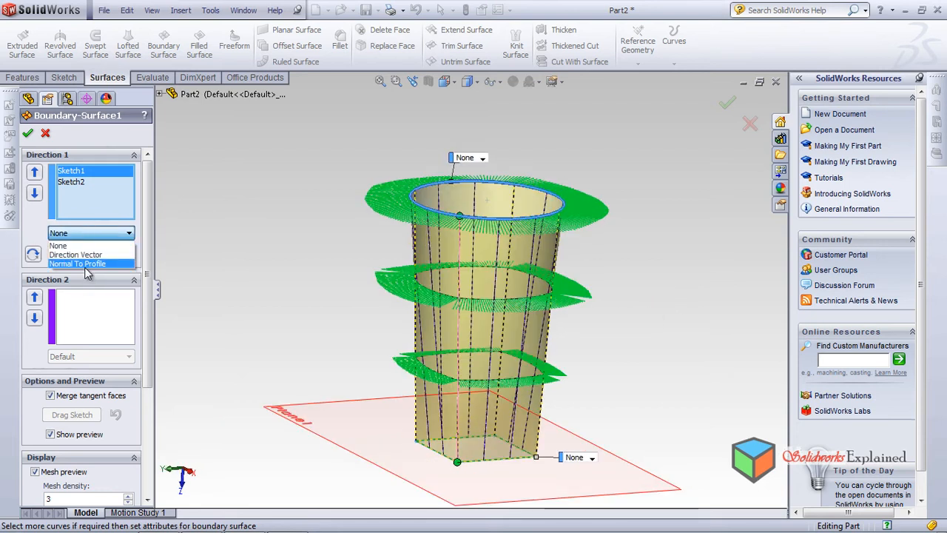
left_click(85, 265)
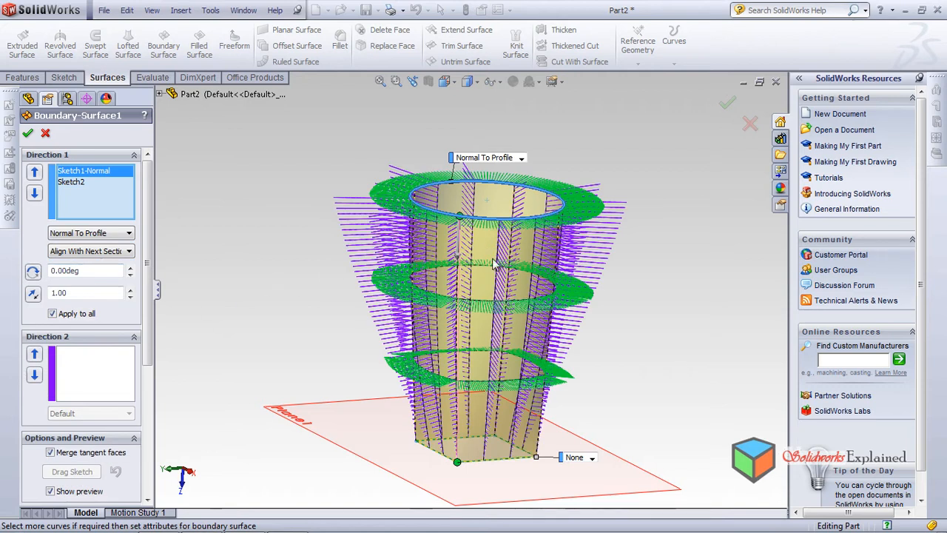
middle_click_drag(437, 285, 531, 211)
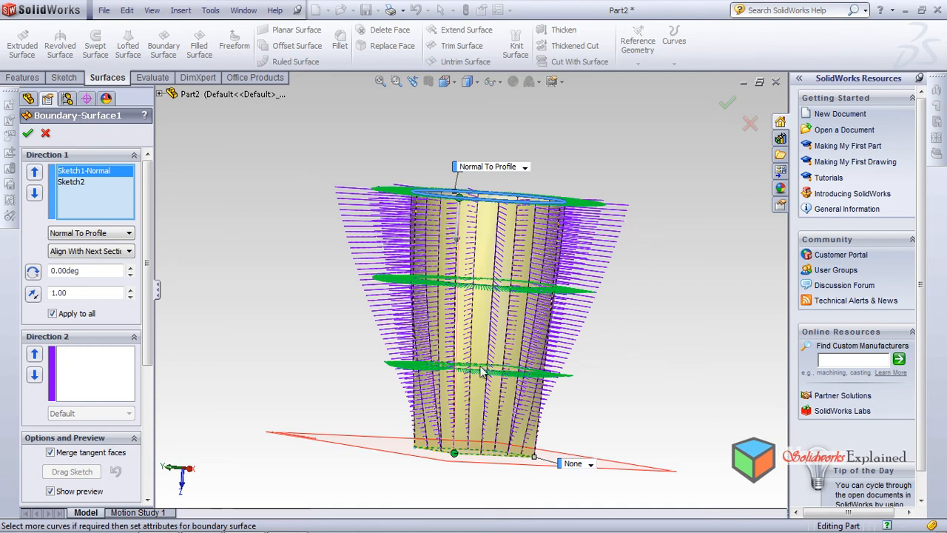
scroll(450, 209, "down", 2)
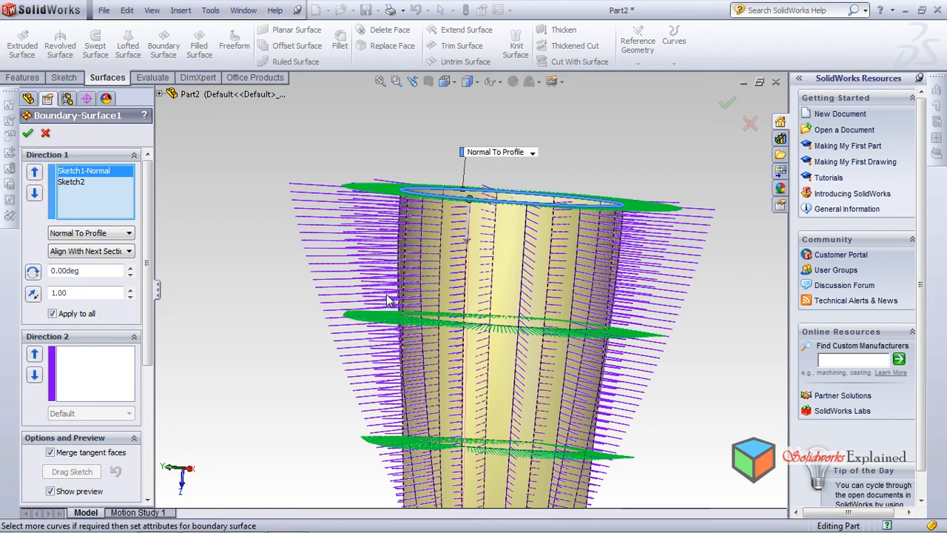
Reset Sketch1's tangent condition to None, set Sketch2's to Normal To Profile and inspect the preview near the rectangular end
scroll(394, 444, "up", 4)
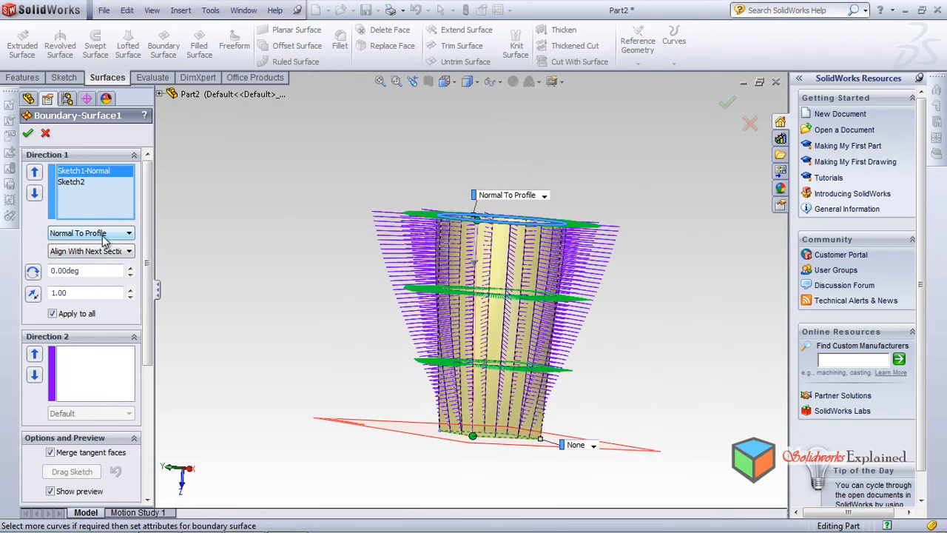
left_click(111, 233)
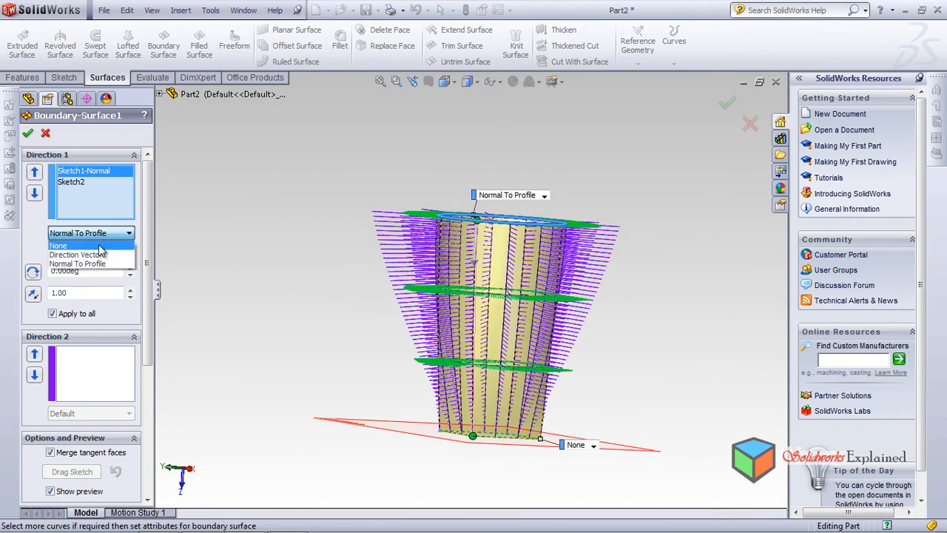
left_click(92, 182)
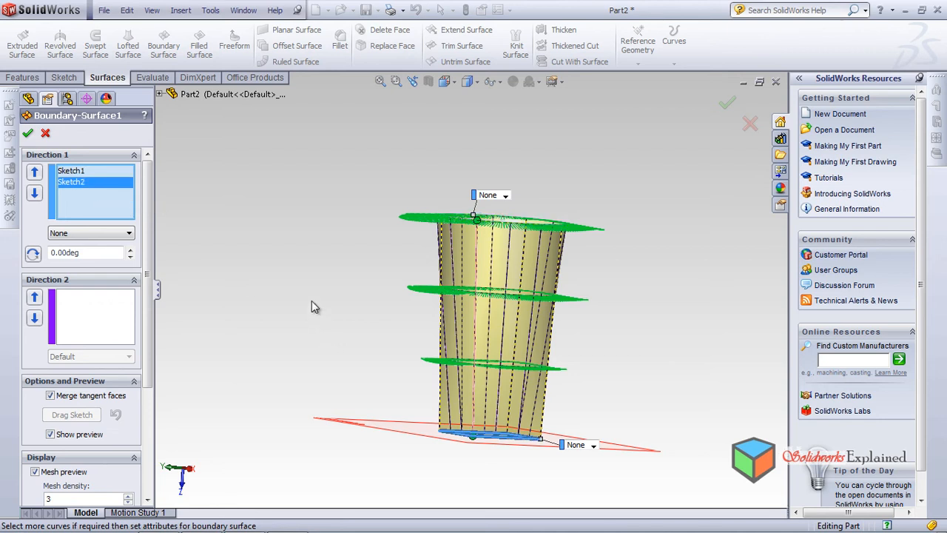
left_click(108, 234)
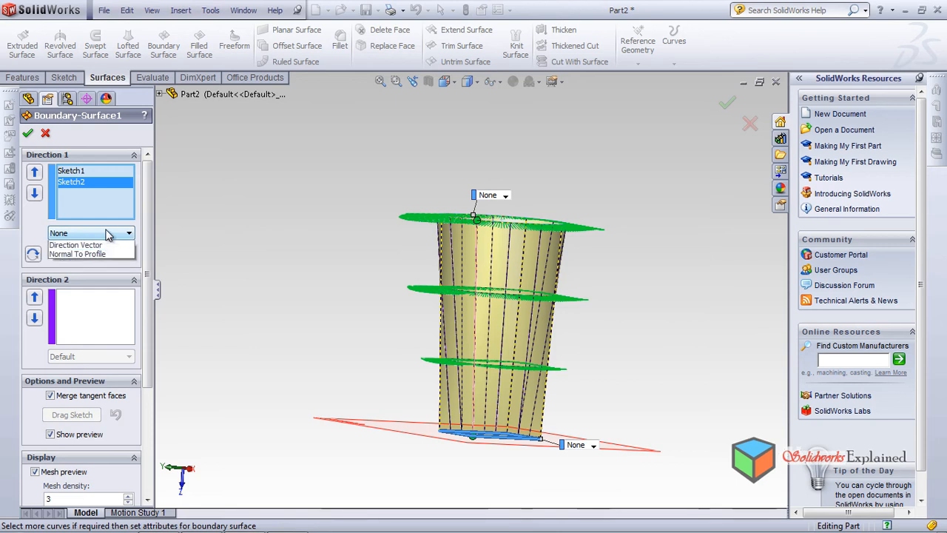
left_click(96, 264)
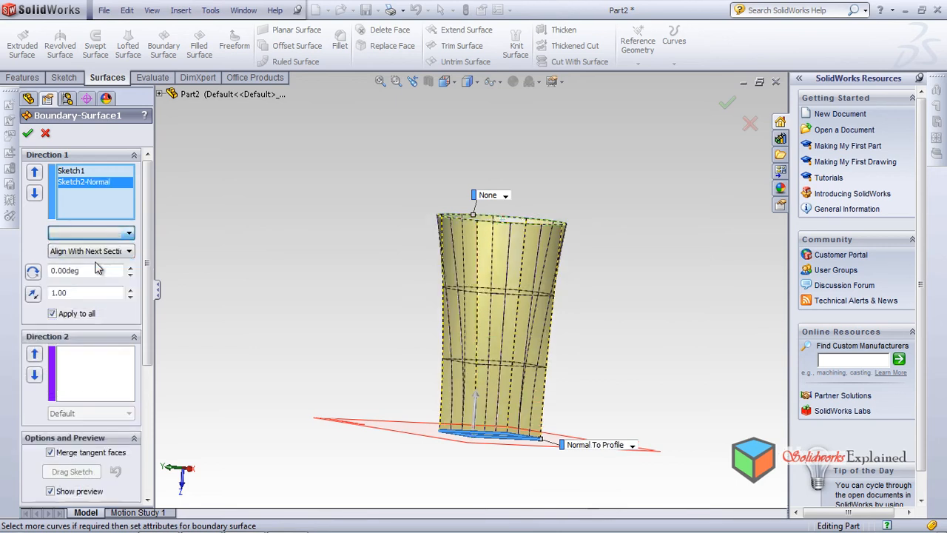
scroll(544, 403, "down", 3)
middle_click_drag(626, 355, 643, 343)
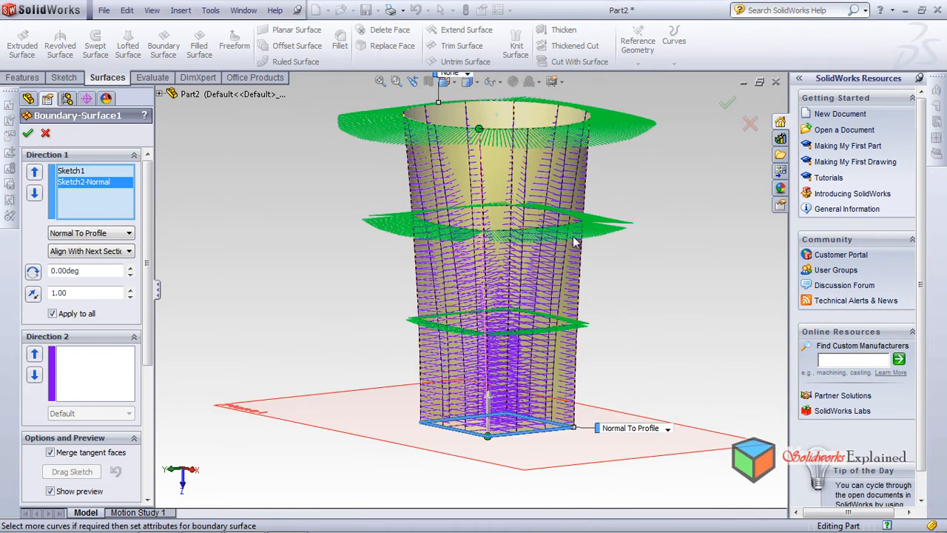
middle_click_drag(530, 306, 552, 427)
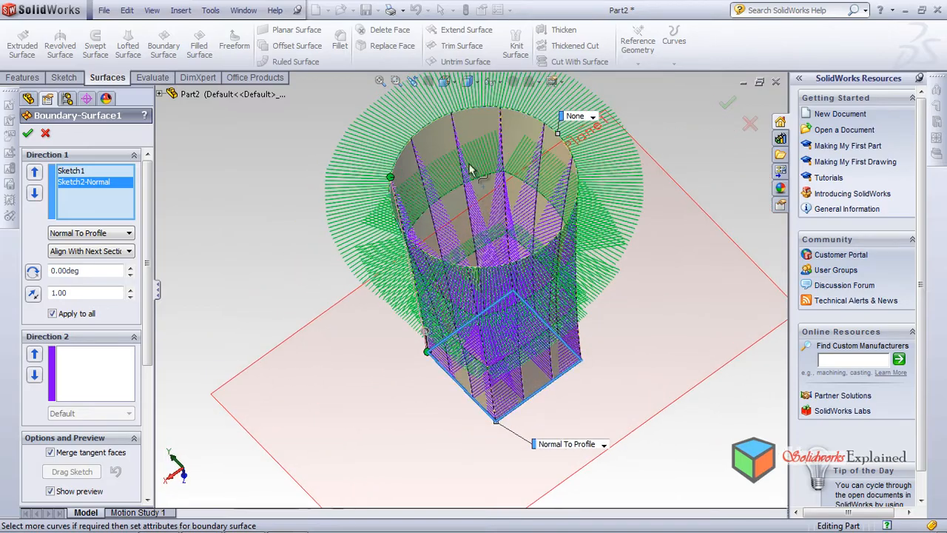
middle_click_drag(469, 353, 486, 213)
scroll(503, 323, "down", 2)
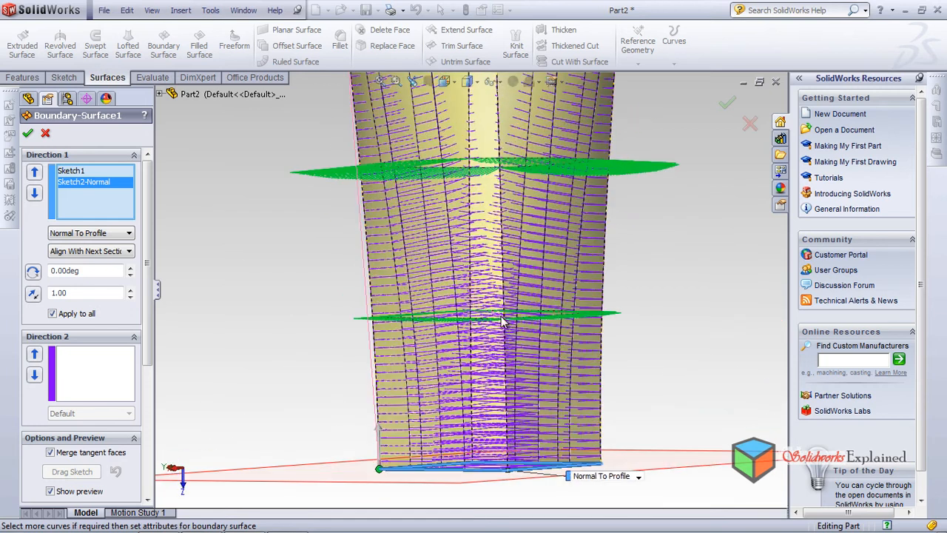
middle_click_drag(398, 419, 452, 418)
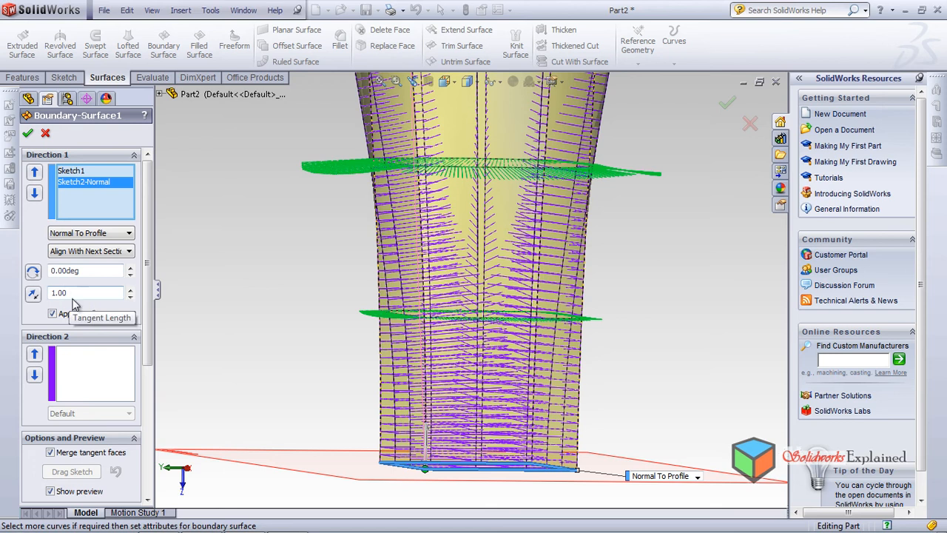
Increase Sketch2's tangent length to 2.20 and check the whole surface preview
left_click(131, 290)
left_click(130, 289)
left_click(130, 289)
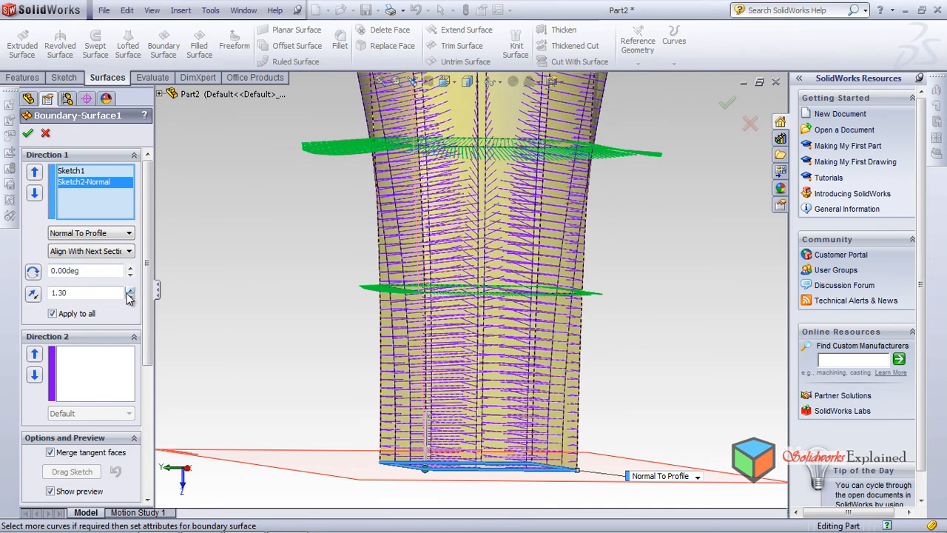
left_click(131, 289)
left_click(131, 289)
left_click(131, 290)
left_click(130, 290)
left_click(131, 289)
left_click(131, 290)
left_click(131, 290)
left_click(131, 289)
left_click(131, 289)
scroll(315, 293, "down", 1)
scroll(313, 303, "up", 2)
scroll(313, 312, "up", 3)
scroll(525, 276, "down", 2)
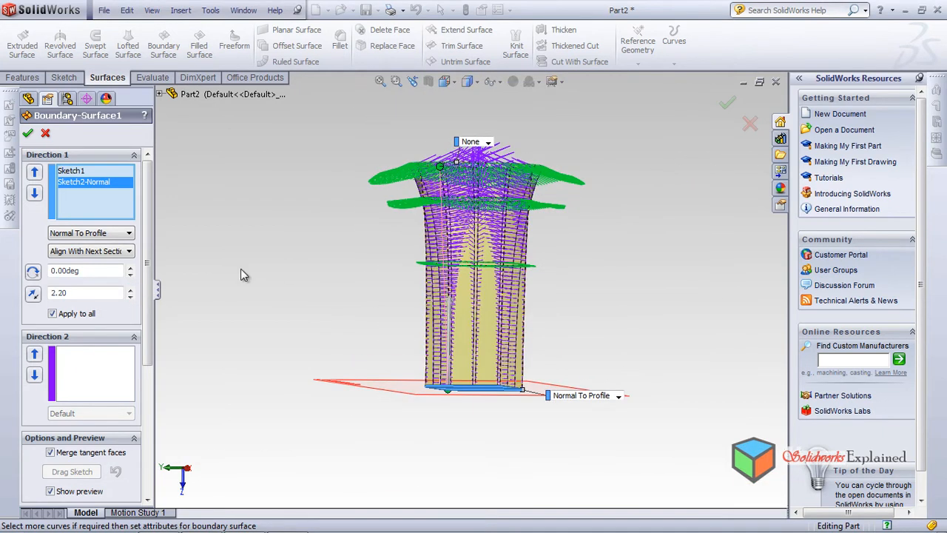
Try a tangent length of 1.50 and another of 2.50 for Sketch2
left_click(131, 296)
left_click(130, 296)
left_click(131, 296)
left_click(130, 296)
left_click(130, 295)
left_click(130, 296)
left_click(130, 296)
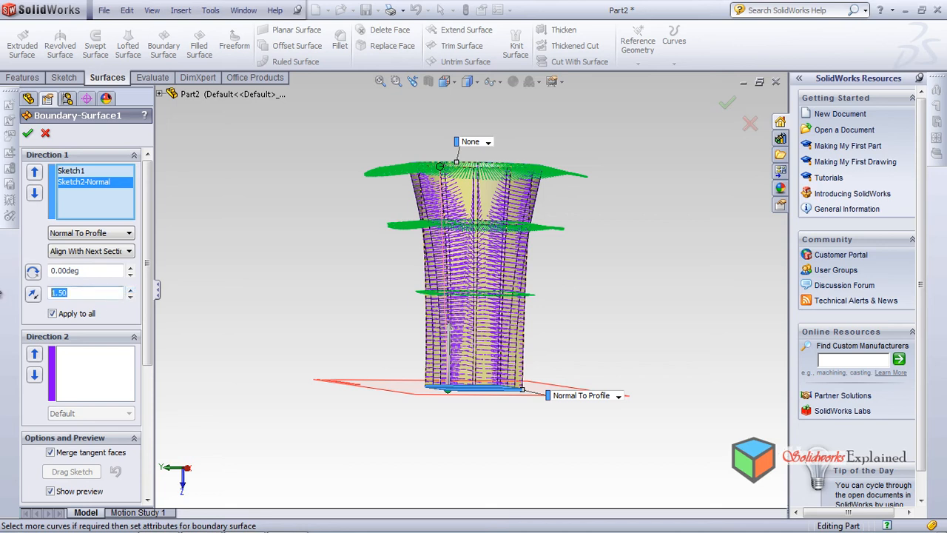
type("2.5")
key("Return")
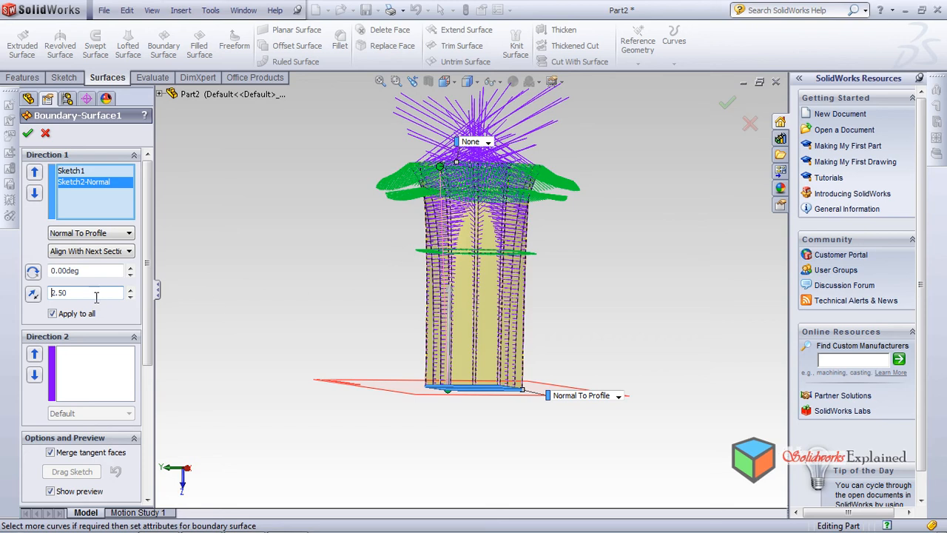
Set Sketch2's tangent length to 2.00 and accept the boundary surface
type("2")
key("Return")
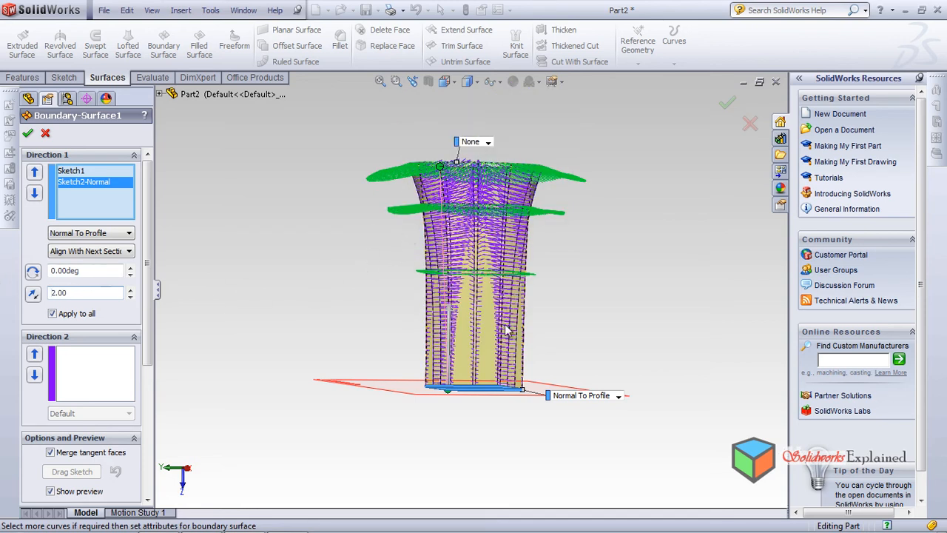
middle_click_drag(490, 248, 513, 276)
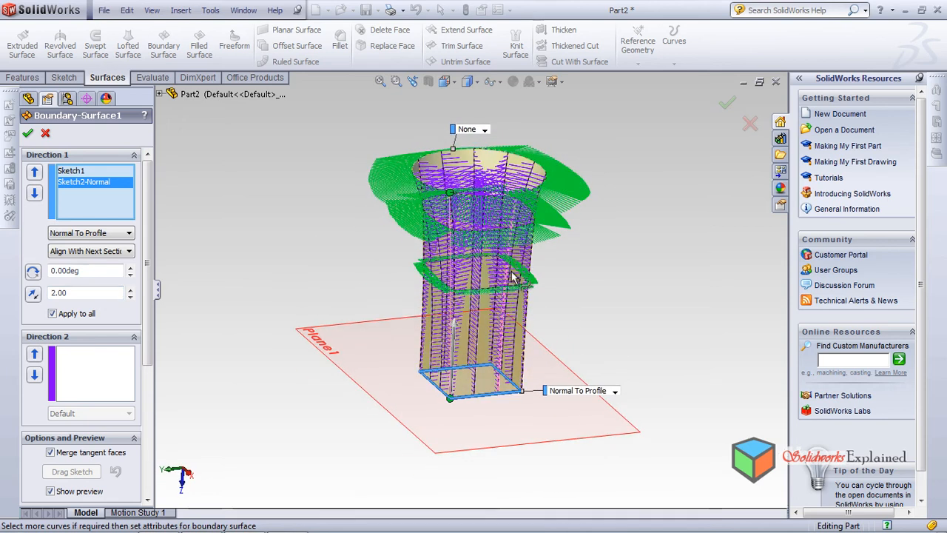
left_click(29, 134)
mouse_move(329, 215)
middle_mouse_down()
mouse_move(327, 292)
mouse_move(330, 232)
middle_mouse_up()
middle_click_drag(459, 288, 494, 265)
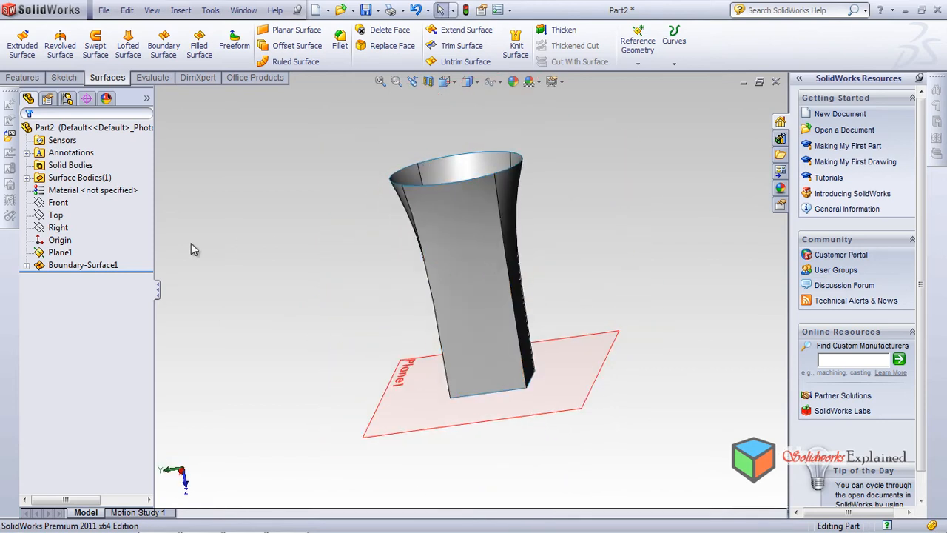
Reopen the boundary surface for editing, reset Sketch2's tangent condition to None and apply Normal To Profile to Sketch1
left_click(106, 264)
left_click(114, 232)
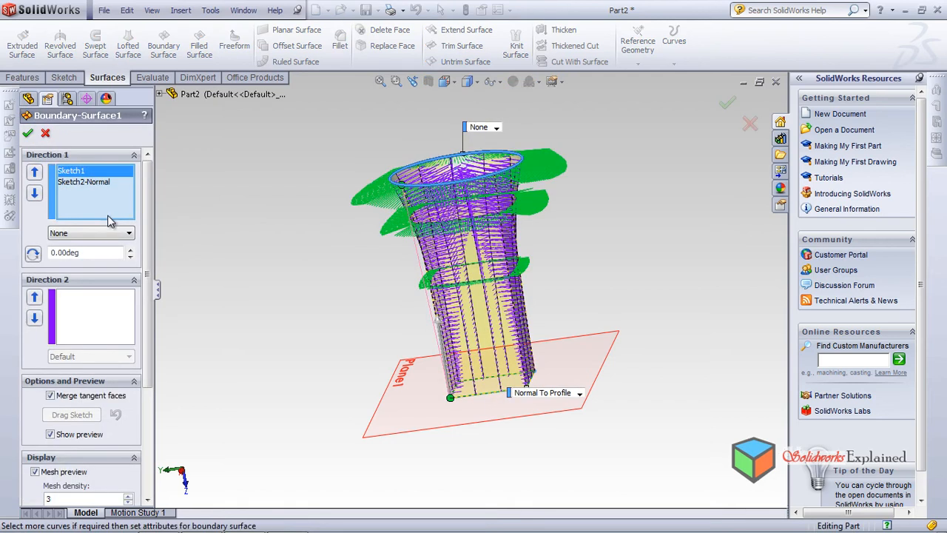
left_click(104, 182)
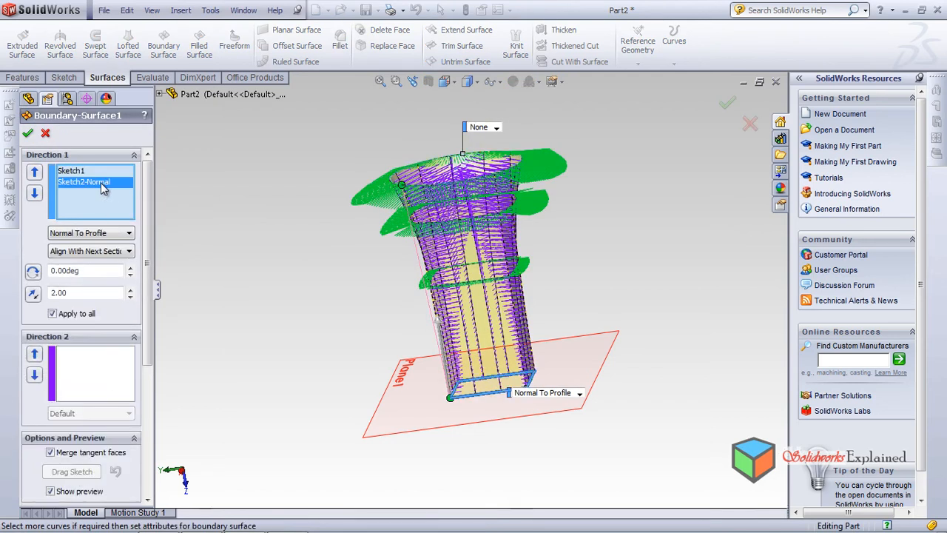
left_click(110, 233)
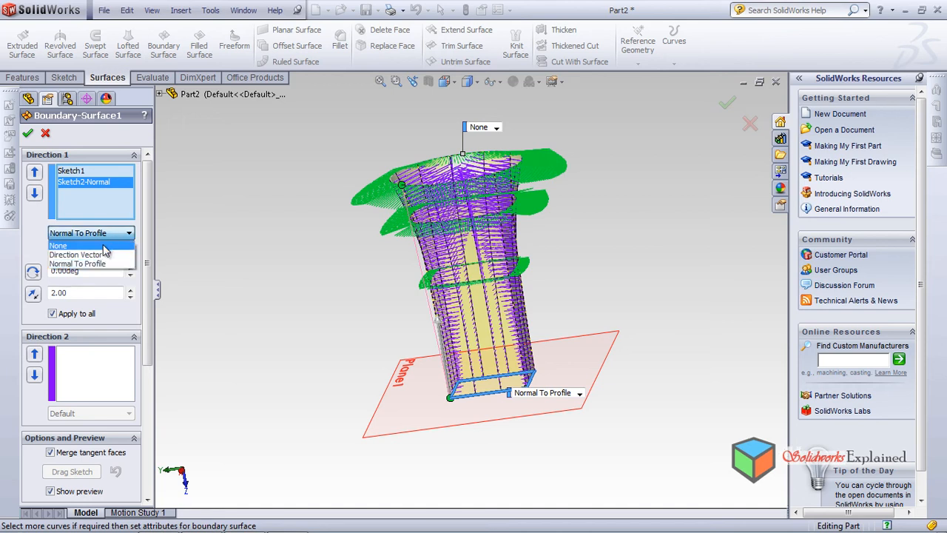
left_click(103, 245)
left_click(100, 171)
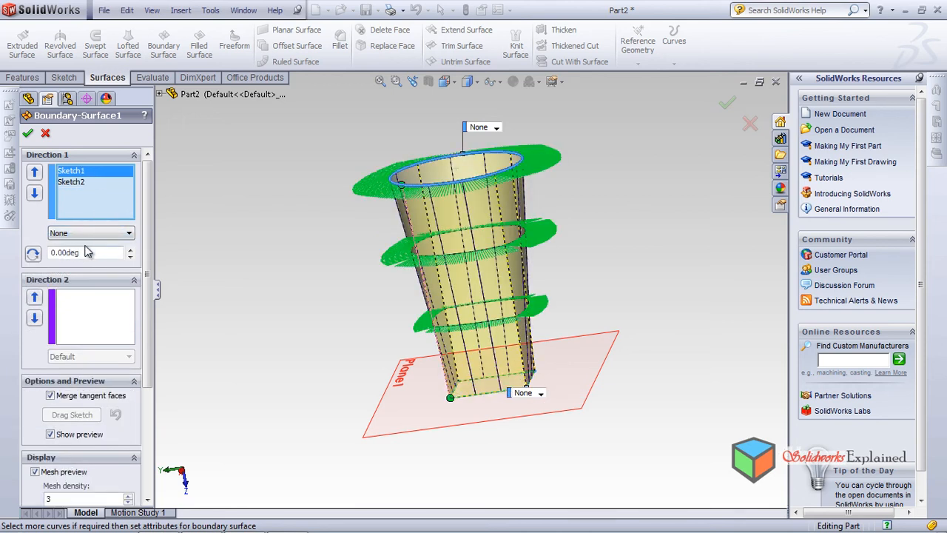
left_click(96, 233)
left_click(93, 263)
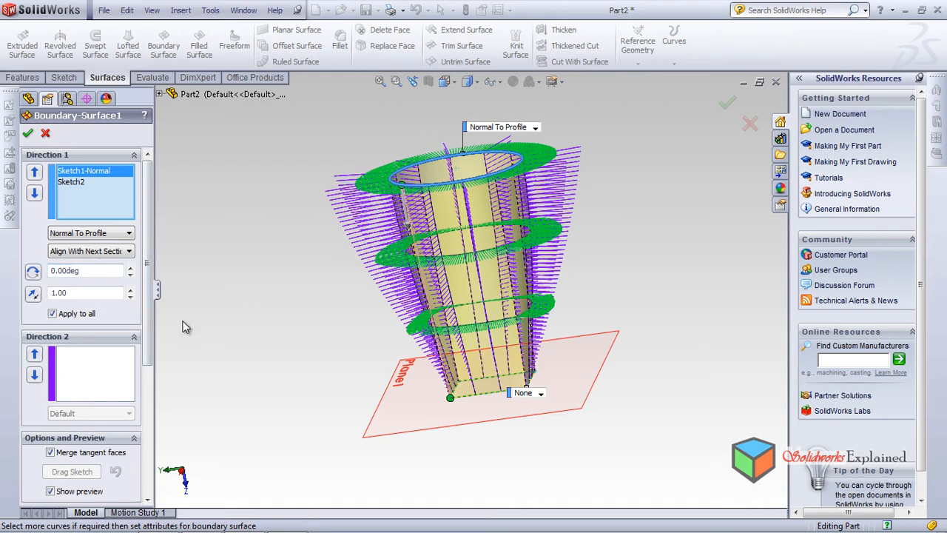
Increase Sketch1's tangent length to 2.40 and accept the boundary surface
left_click(130, 292)
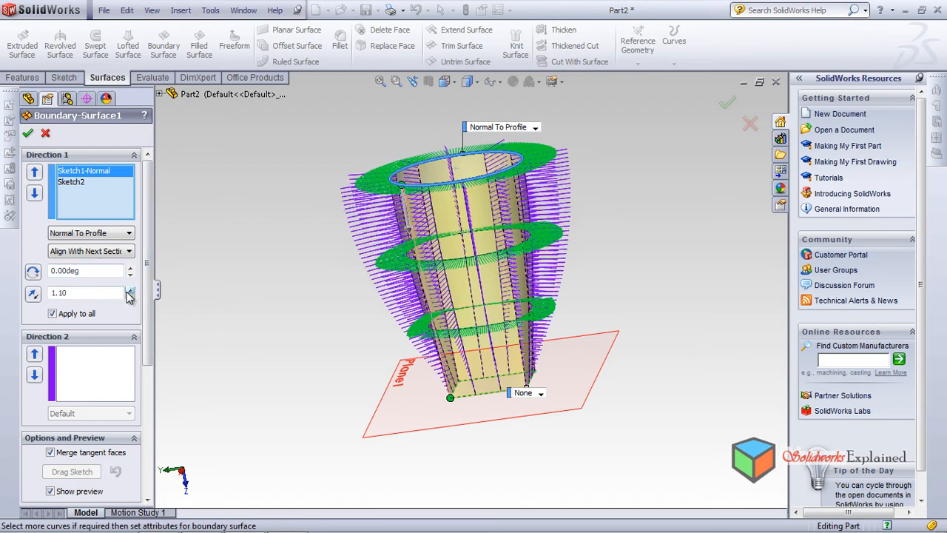
left_click(129, 292)
left_click(130, 291)
left_click(129, 291)
left_click(129, 292)
left_click(129, 292)
left_click(130, 291)
left_click(130, 291)
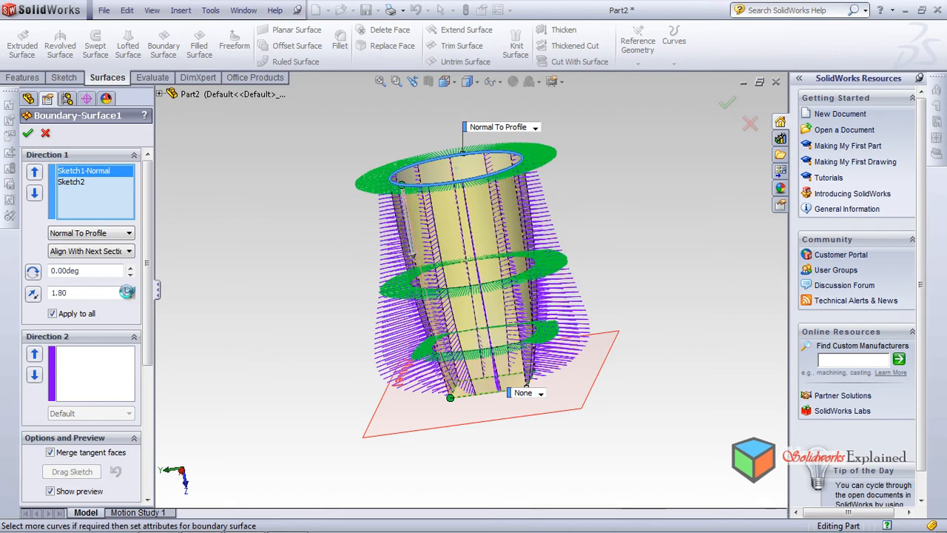
left_click(130, 292)
left_click(130, 292)
left_click(129, 291)
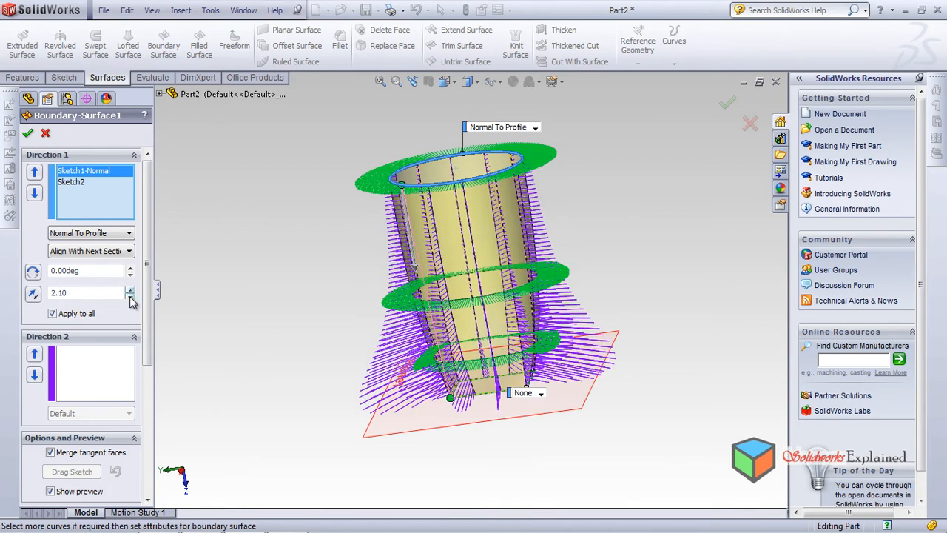
left_click(129, 291)
left_click(130, 292)
left_click(129, 292)
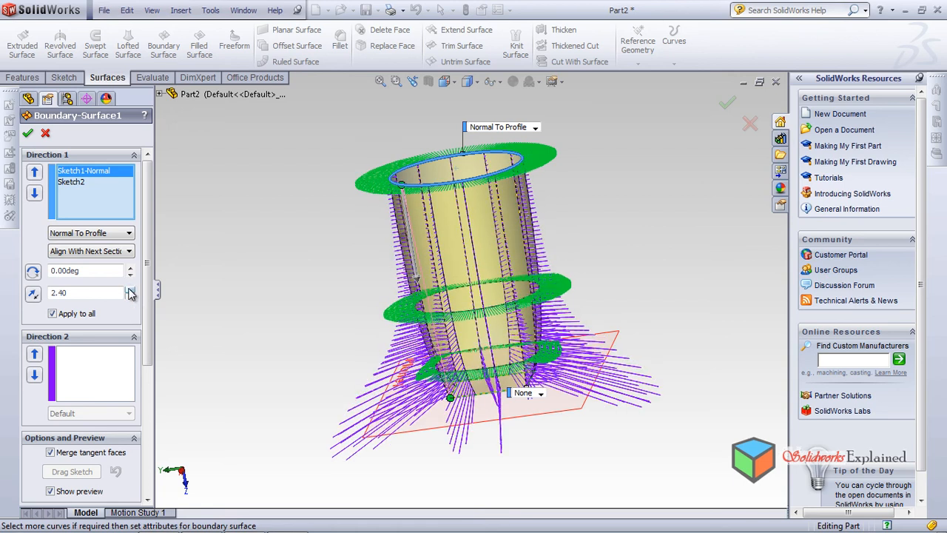
left_click(28, 132)
middle_click_drag(336, 251, 177, 267)
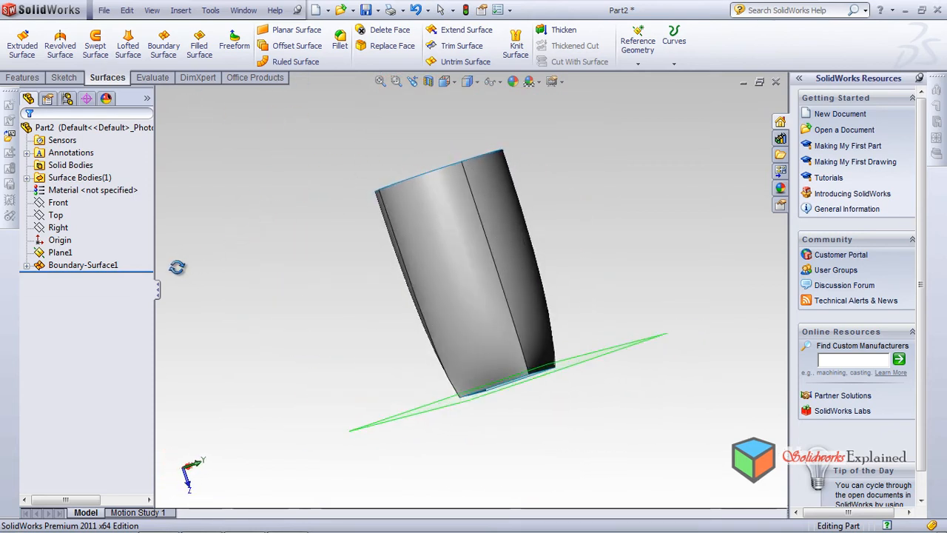
Close the rectangular opening with a Filled Surface bounded by its four edges, using the Contact edge setting
middle_click_drag(294, 277, 459, 341)
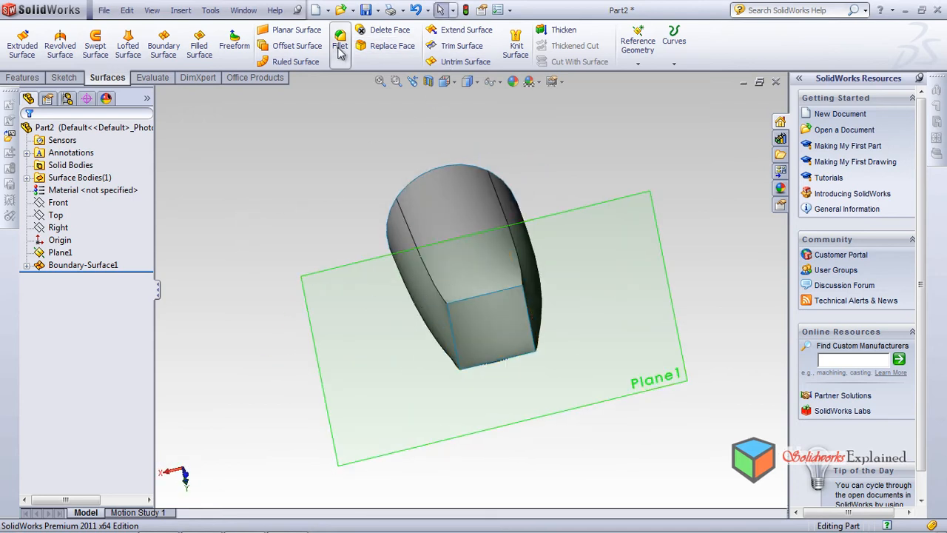
left_click(199, 49)
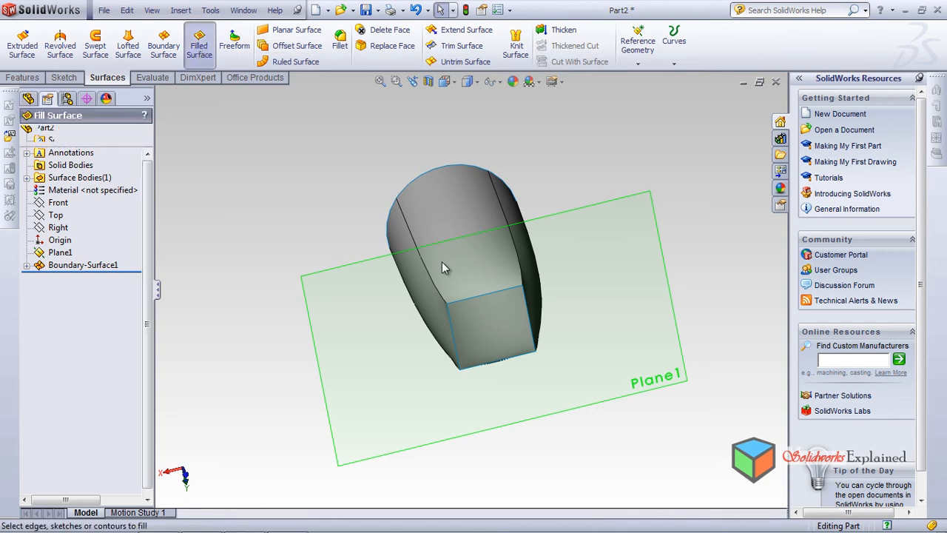
scroll(483, 314, "down", 1)
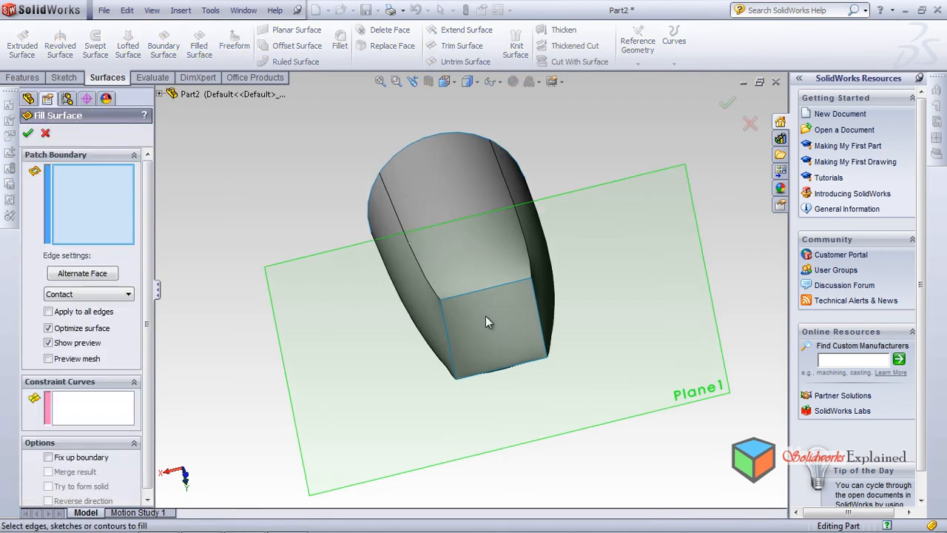
scroll(493, 313, "up", 2)
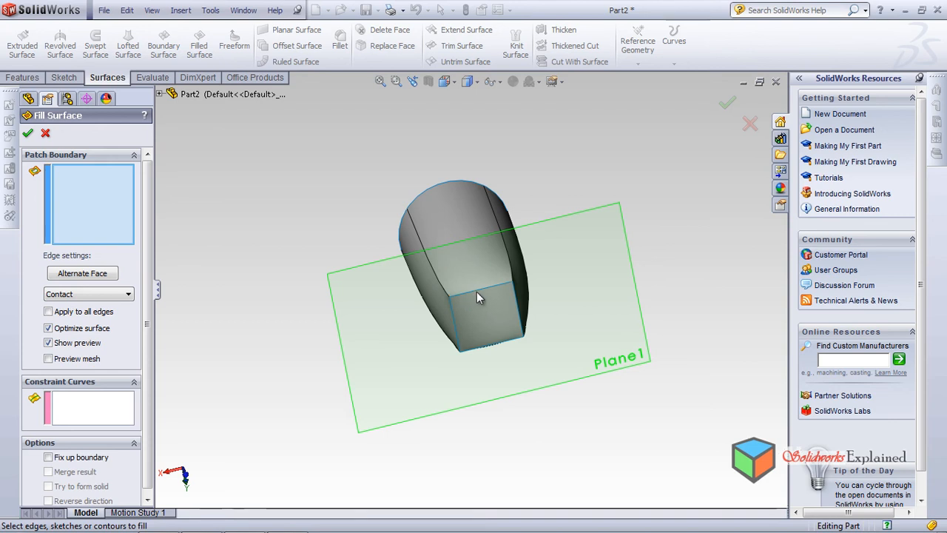
left_click(479, 288)
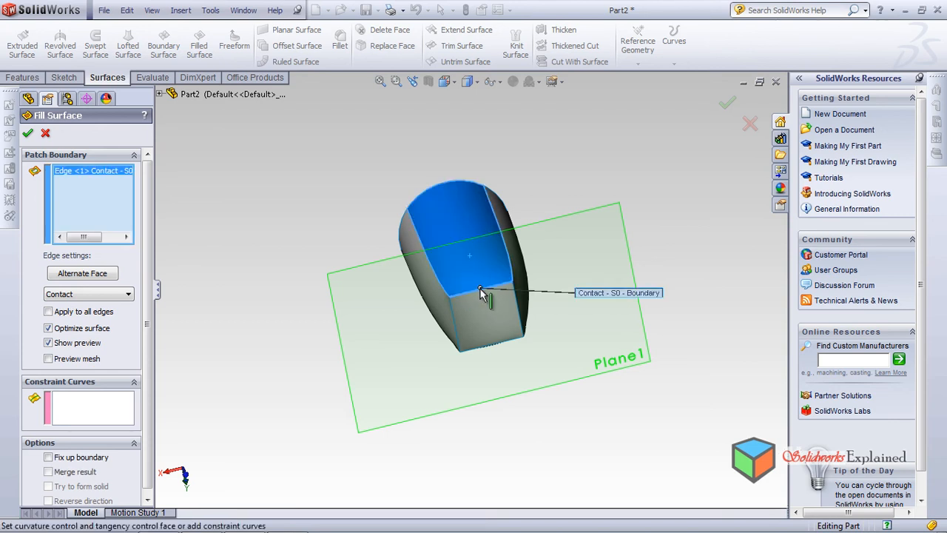
left_click(454, 331)
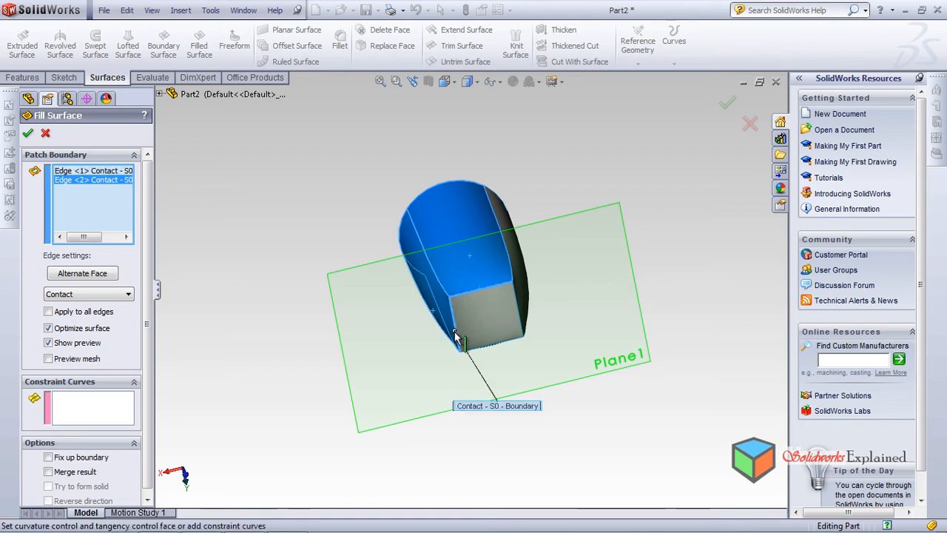
left_click(486, 352)
middle_click_drag(540, 260, 454, 247)
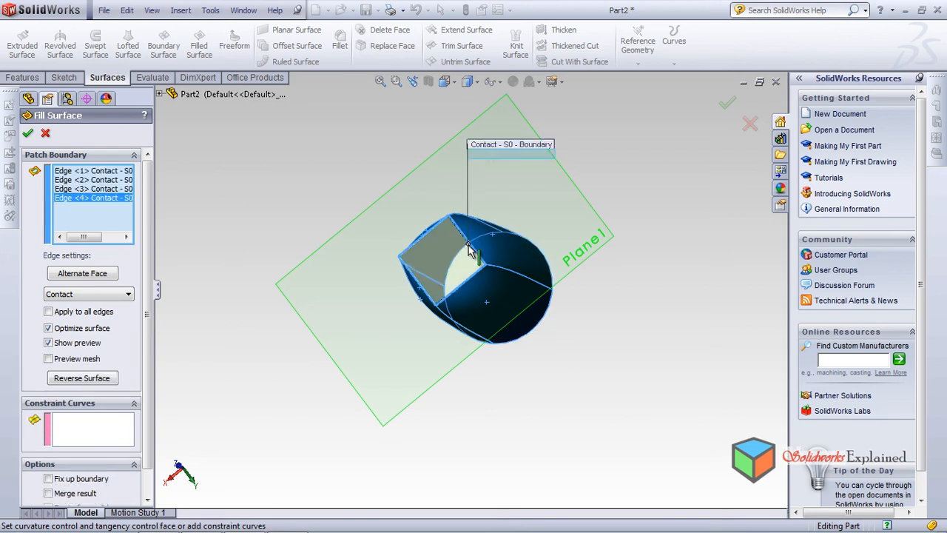
left_click(28, 133)
middle_click_drag(383, 212, 319, 198)
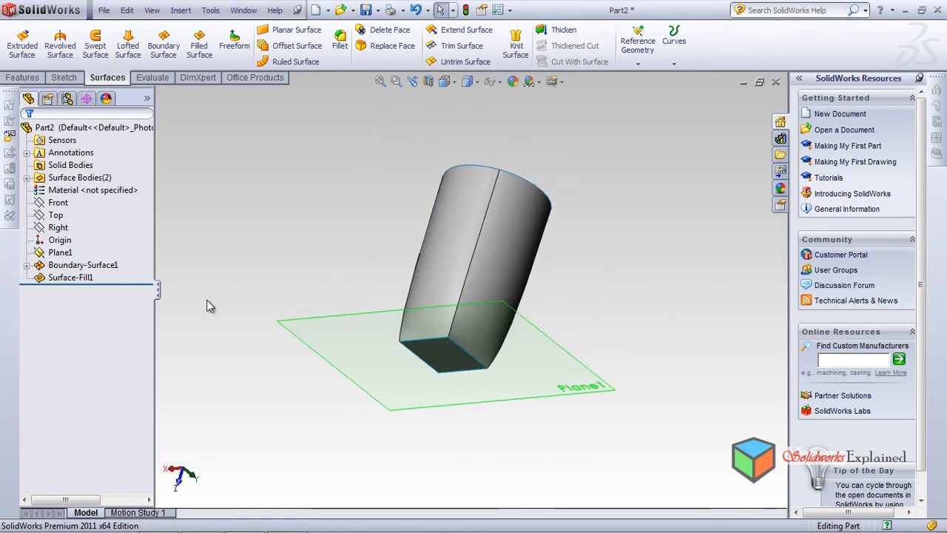
Hide Plane1 and inspect the filled rectangular end of the surface from several angles
left_click(60, 252)
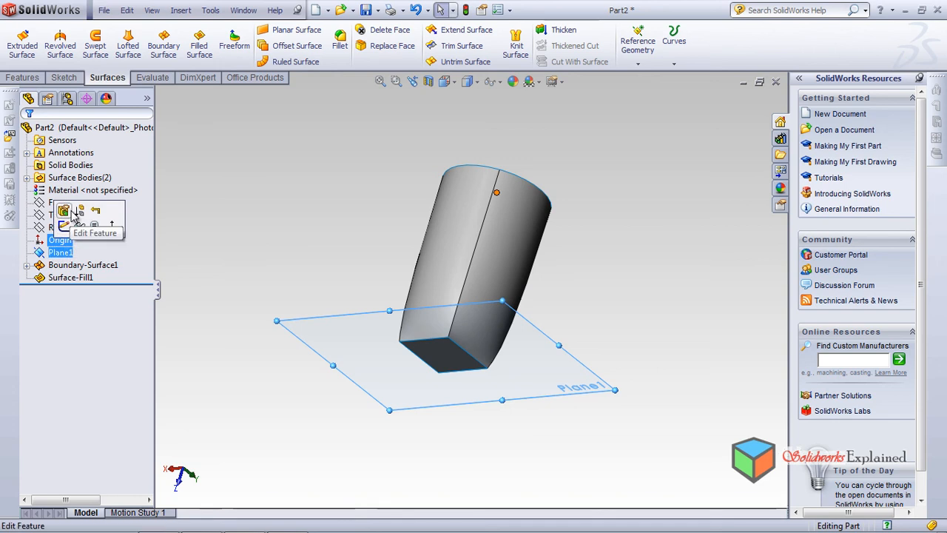
left_click(79, 225)
middle_click_drag(250, 281, 487, 258)
scroll(485, 255, "down", 5)
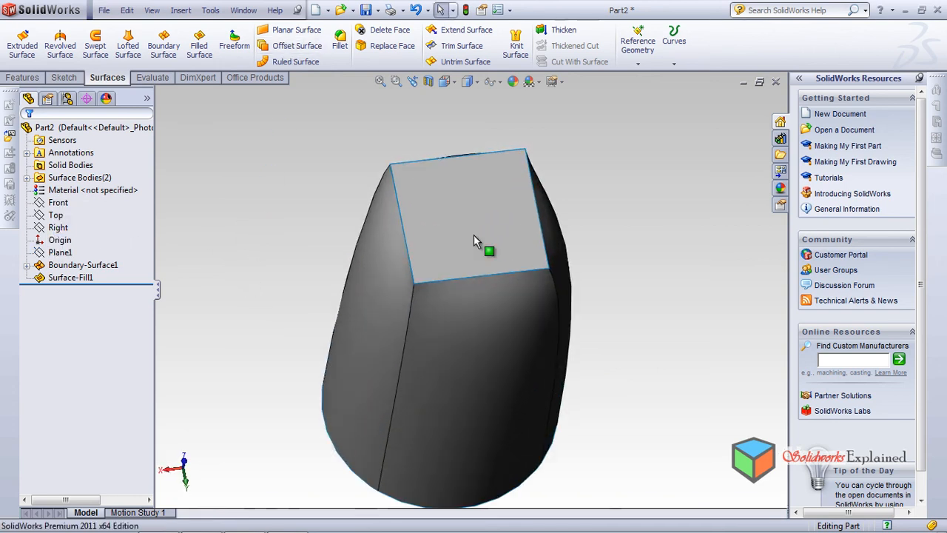
middle_click_drag(547, 220, 391, 300)
Reopen the boundary surface for editing and set its preview mesh density to 2
left_click(73, 267)
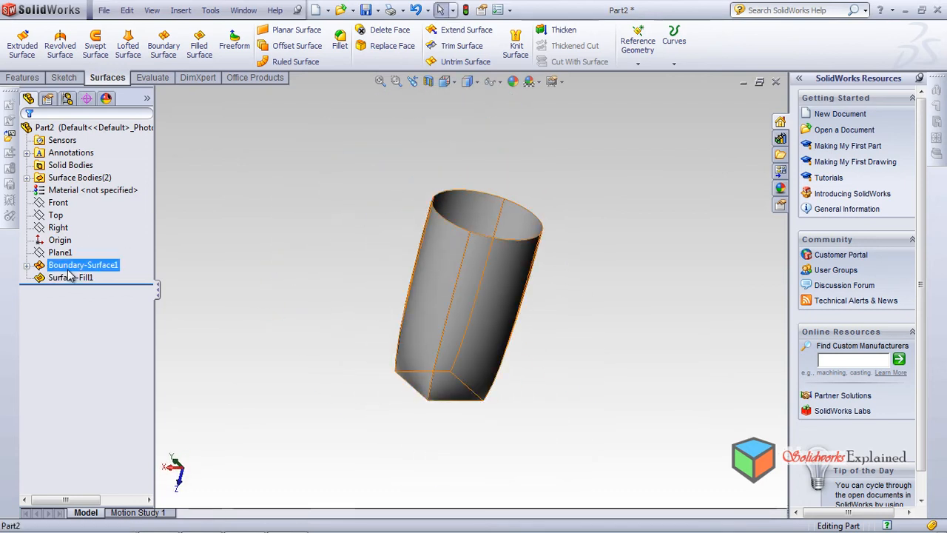
left_click(69, 269)
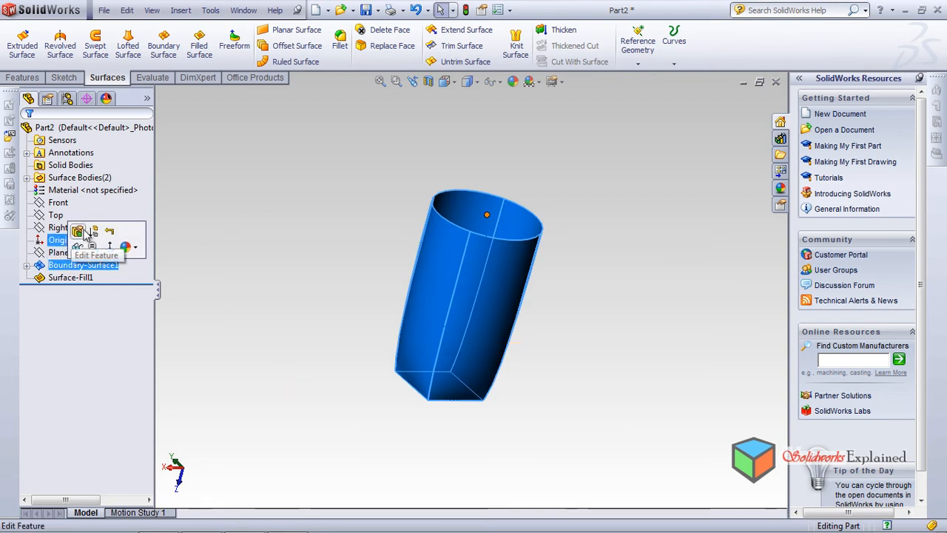
left_click(65, 240)
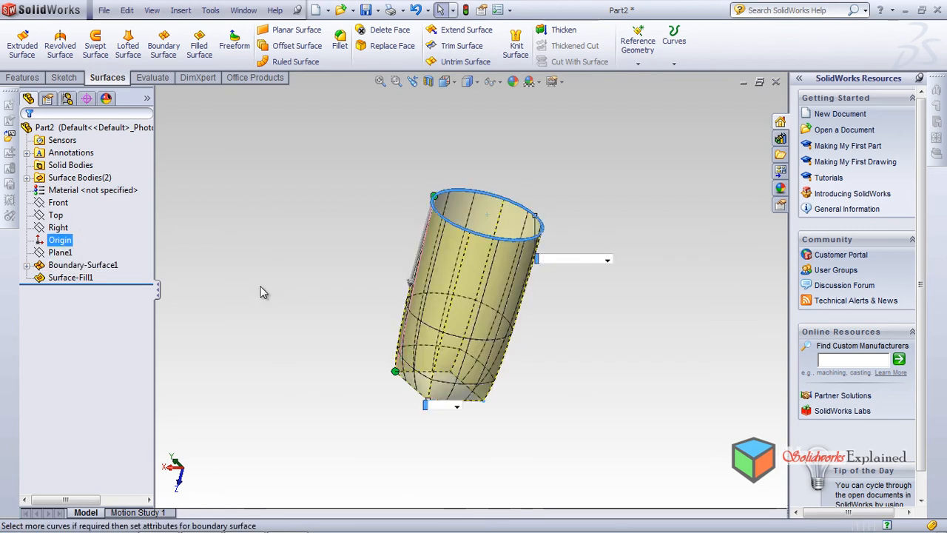
middle_click_drag(247, 406, 401, 330)
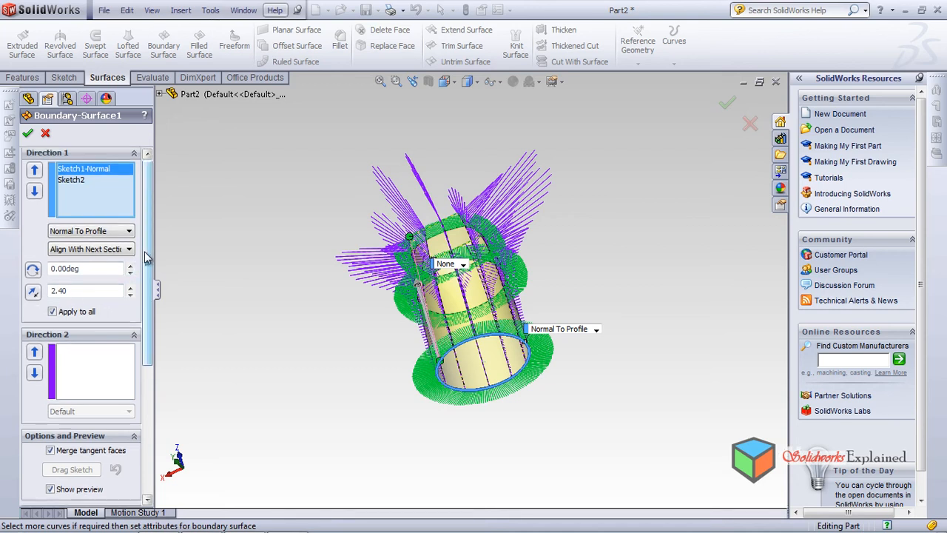
scroll(146, 328, "down", 3)
left_click_drag(146, 329, 158, 406)
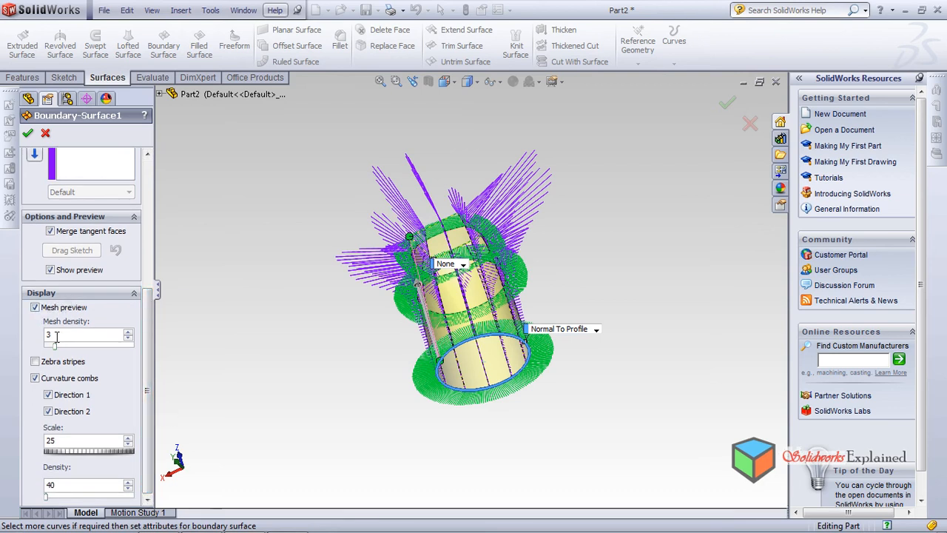
left_click_drag(53, 348, 50, 354)
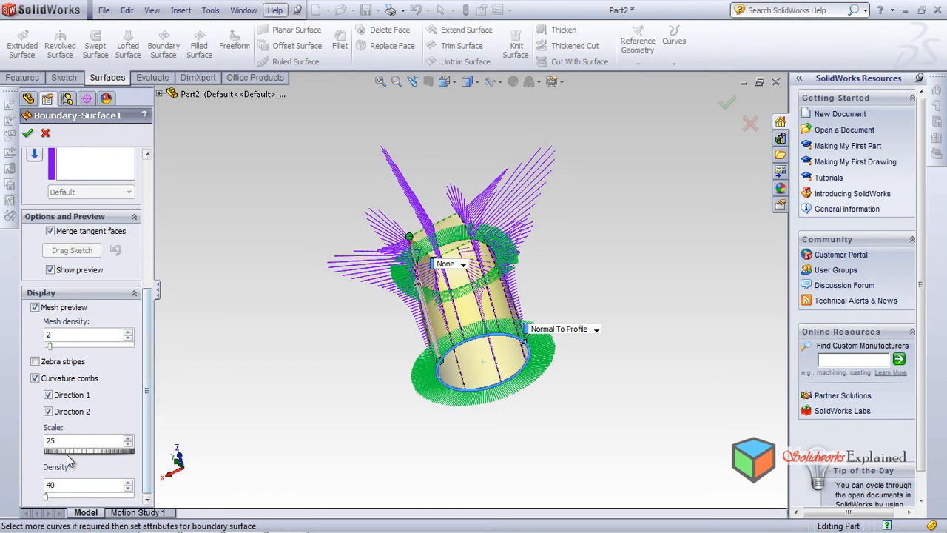
left_click_drag(148, 440, 171, 277)
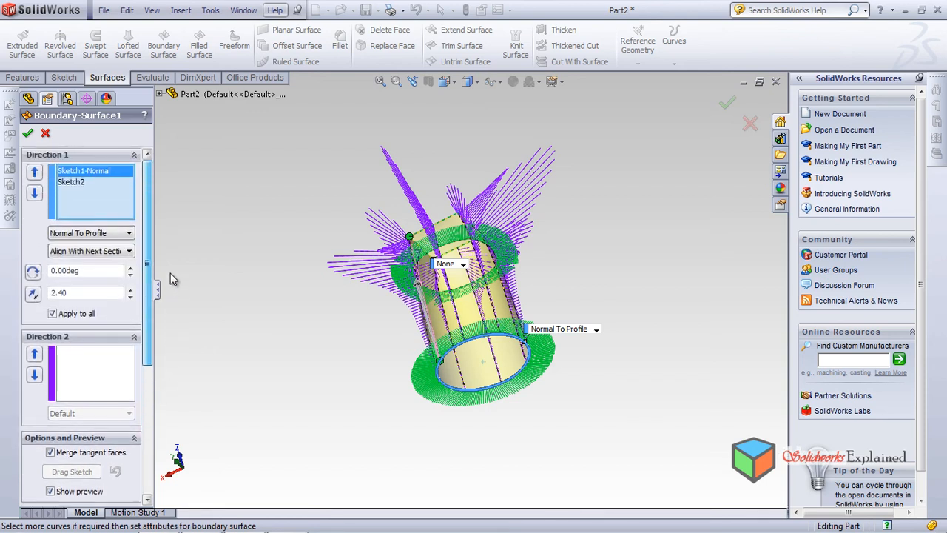
Try the Direction Vector and None tangent conditions on Sketch1, inspect the preview, and leave the boundary surface edit without keeping changes
left_click(102, 234)
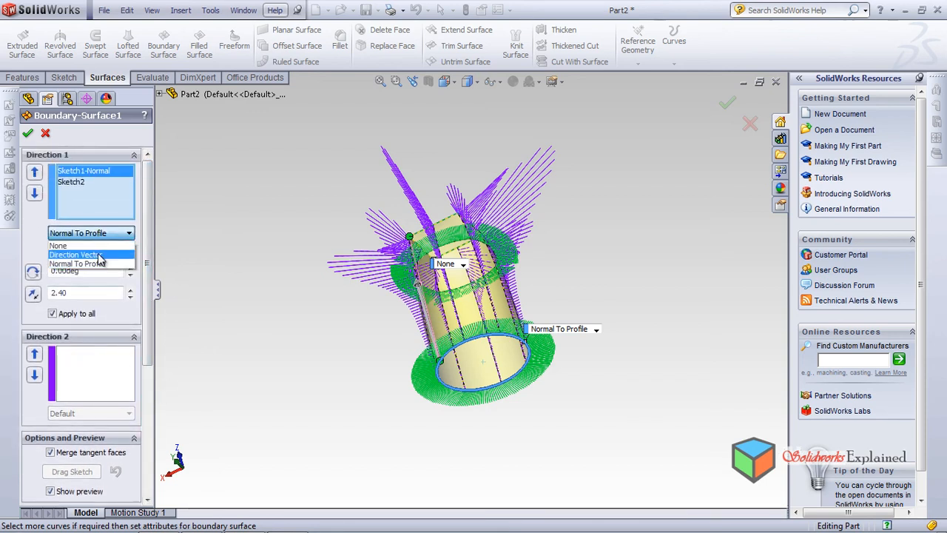
left_click(99, 255)
left_click(96, 235)
left_click(59, 245)
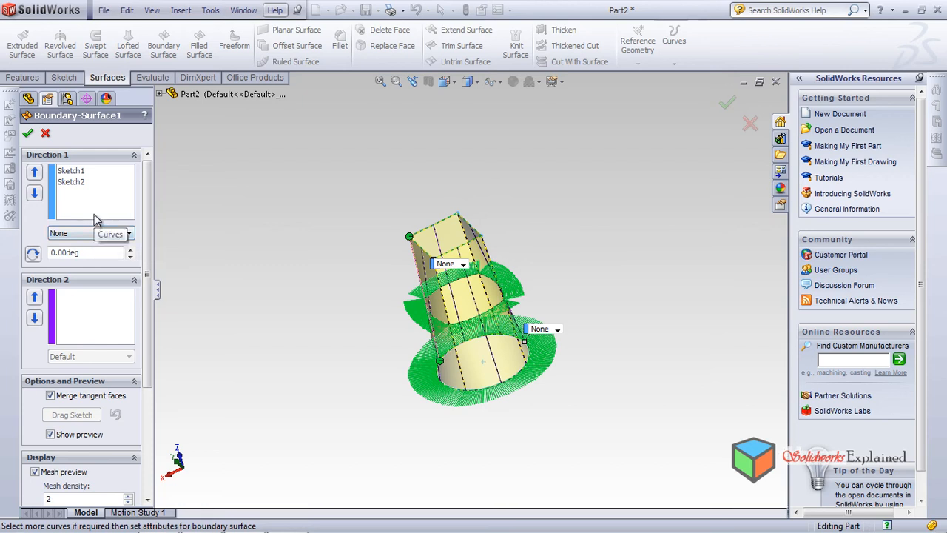
middle_click_drag(274, 200, 307, 368)
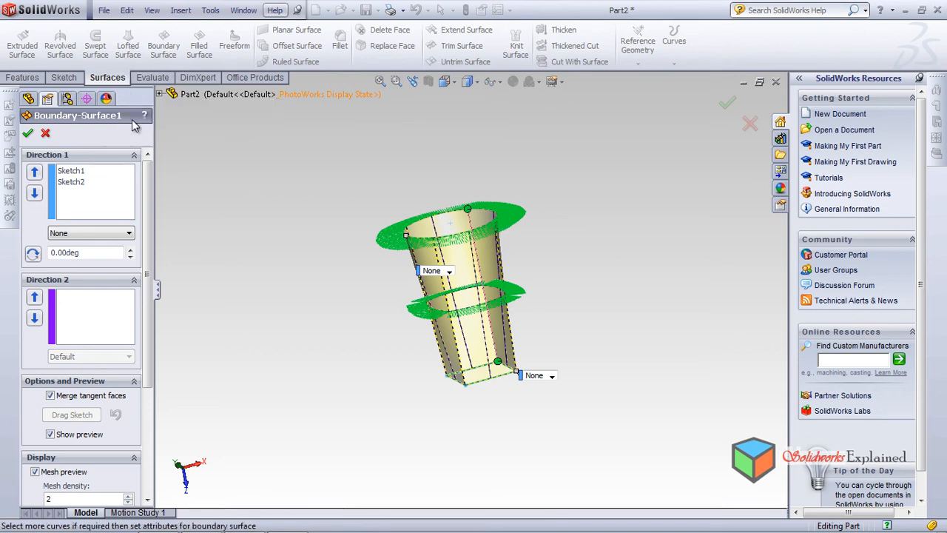
middle_click_drag(593, 268, 539, 321)
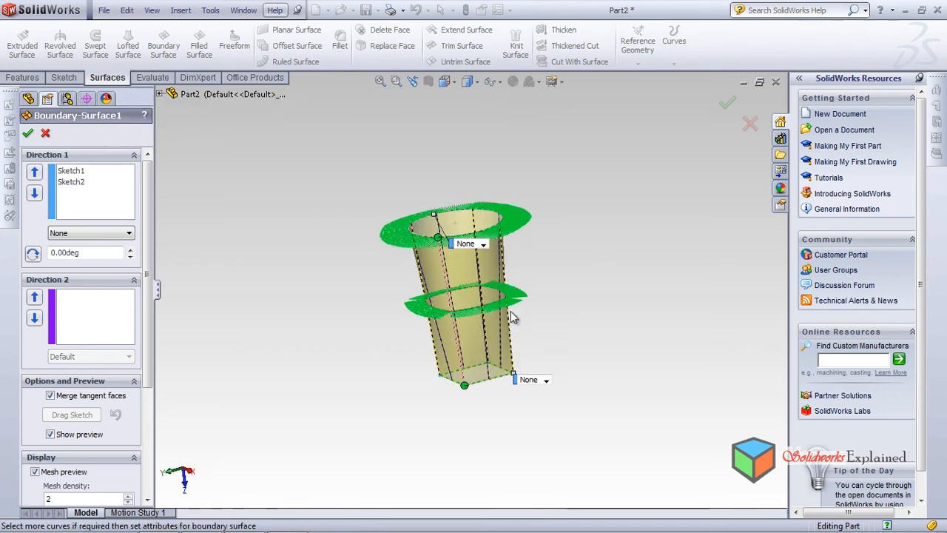
scroll(503, 298, "down", 2)
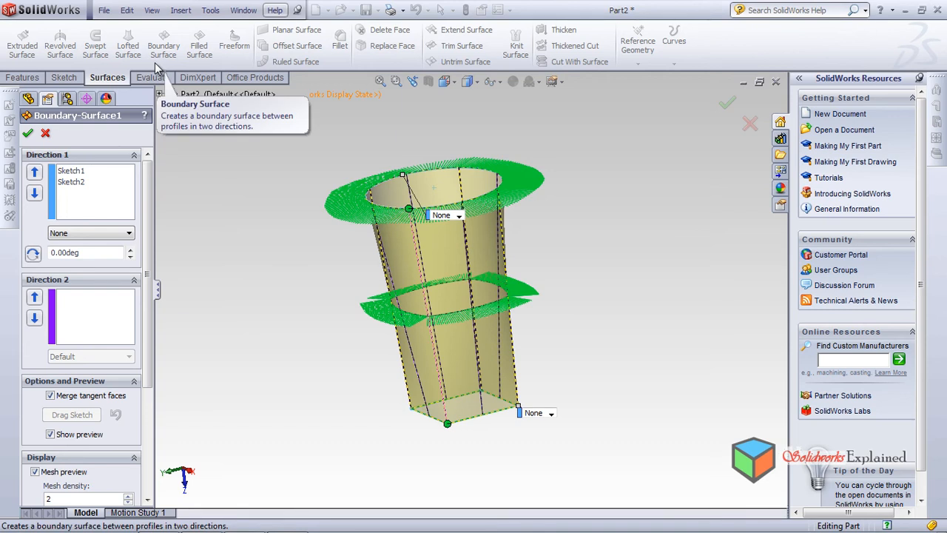
scroll(139, 335, "down", 5)
scroll(139, 335, "up", 5)
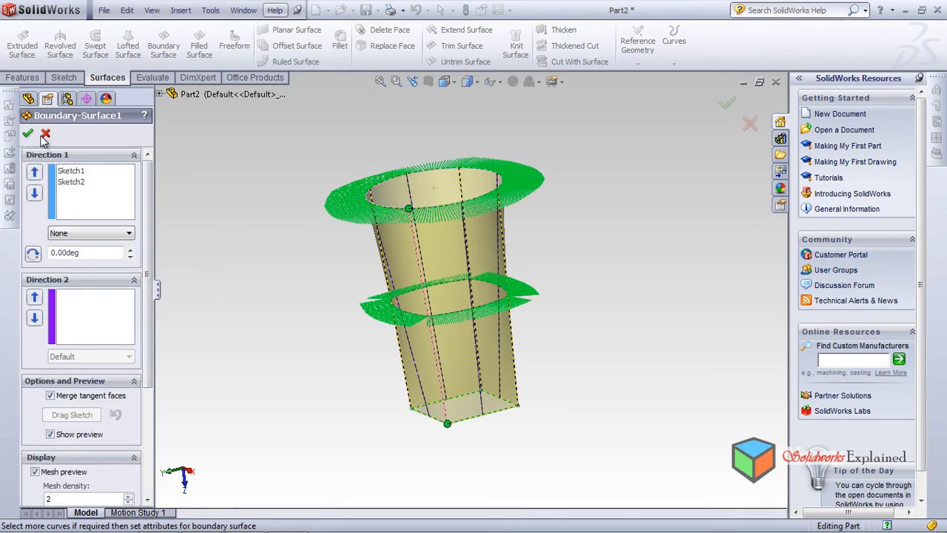
left_click(28, 133)
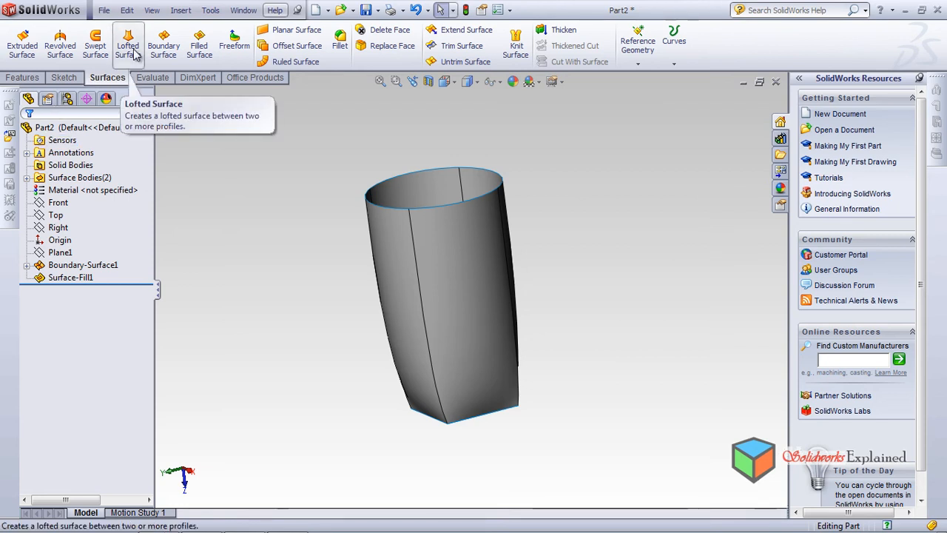
Close the current part without saving it and create a new part document
left_click(774, 83)
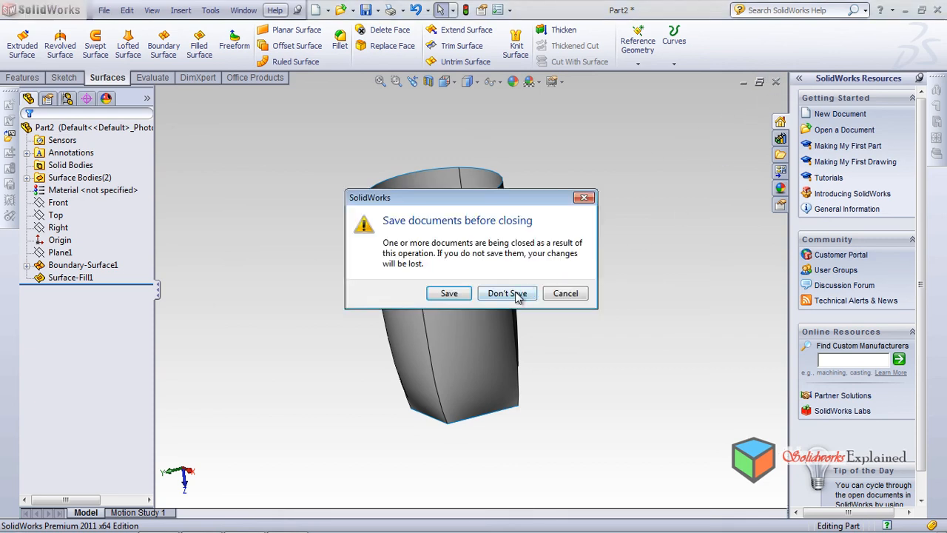
left_click(516, 293)
left_click(223, 9)
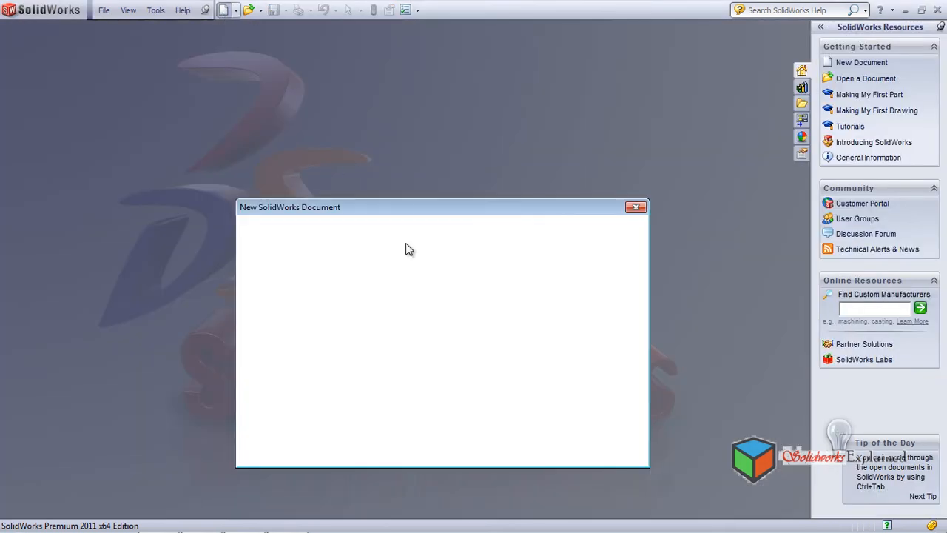
left_click(481, 450)
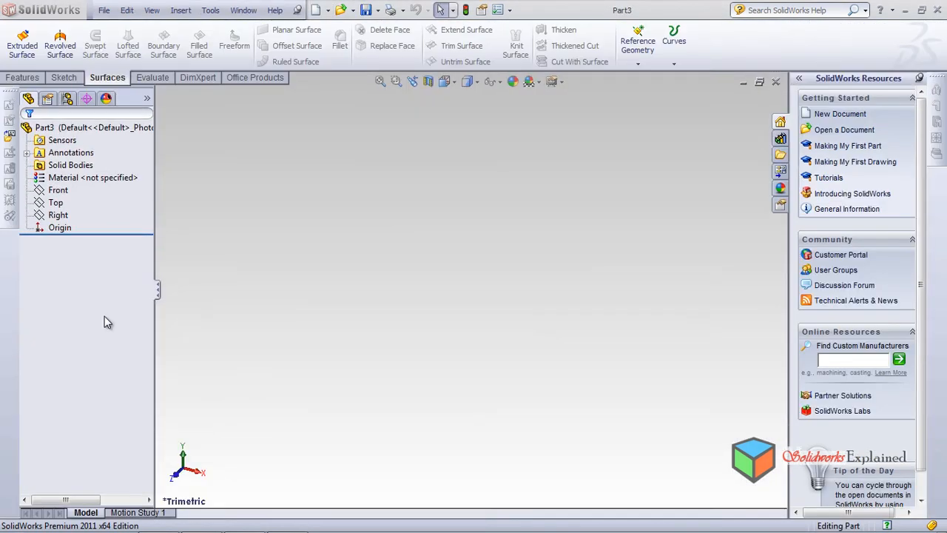
Orient the view normal to the Front plane and show the origin
left_click(67, 192)
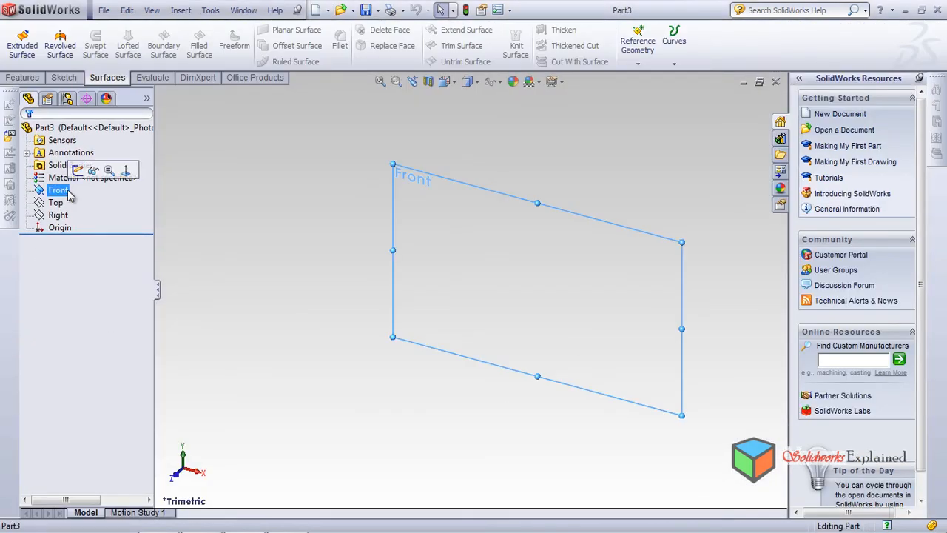
left_click(126, 171)
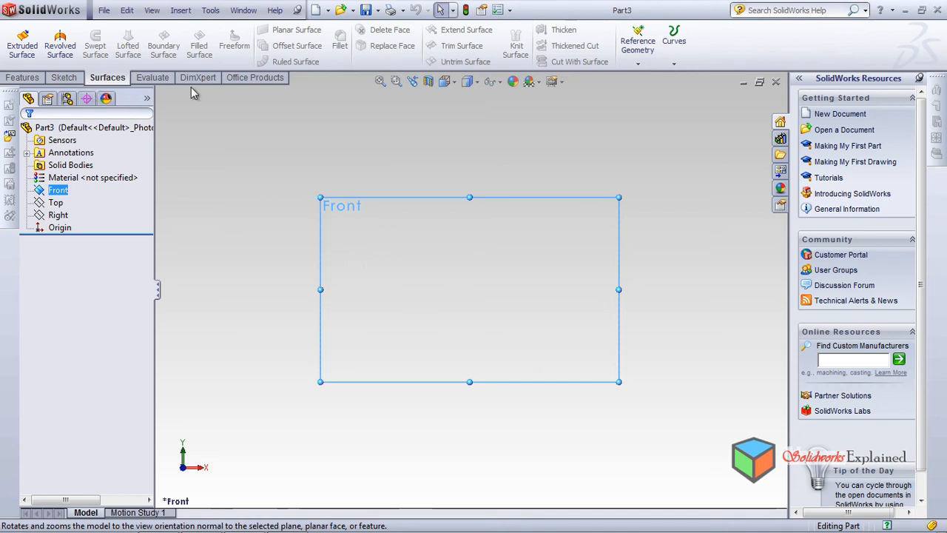
left_click(152, 9)
left_click(172, 186)
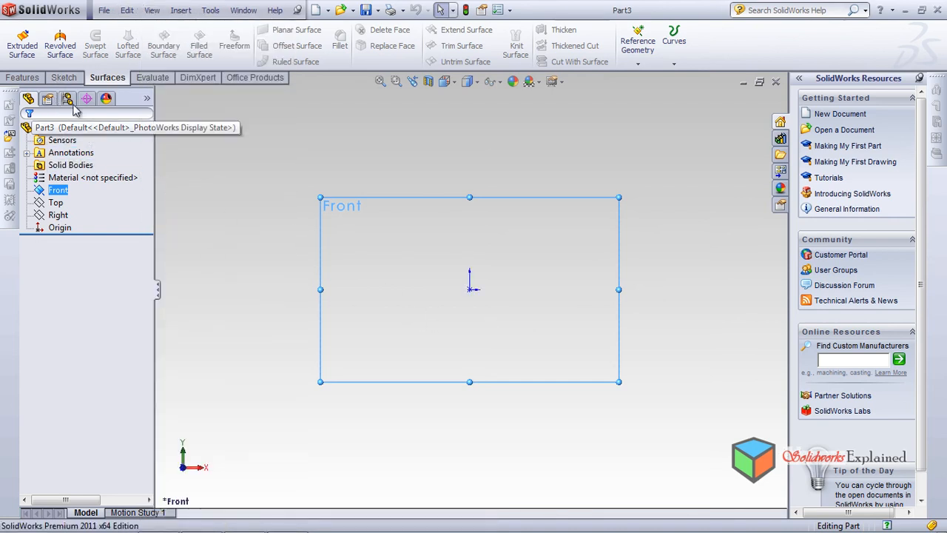
Sketch a closed six-point spline around the origin on the Front plane, starting at about X -26, Y 7, and exit the sketch
left_click(56, 78)
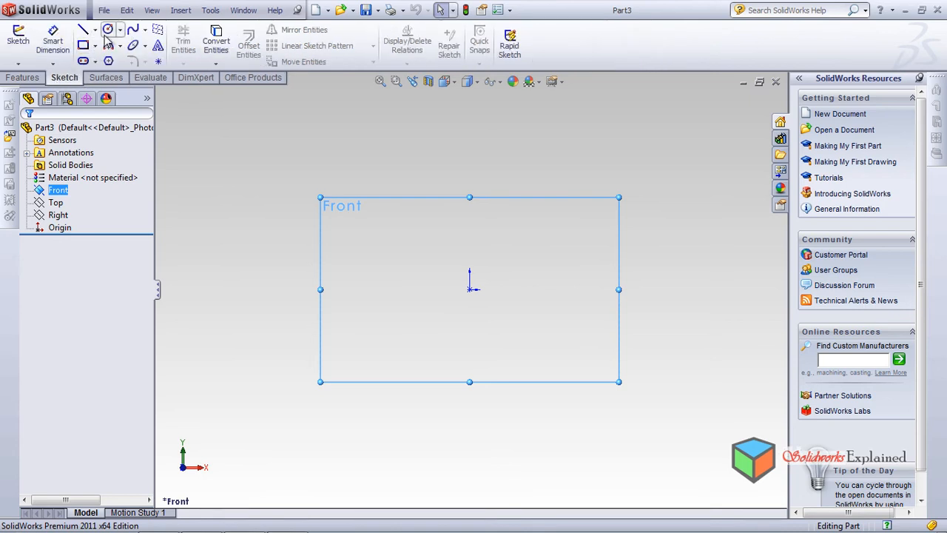
left_click(133, 28)
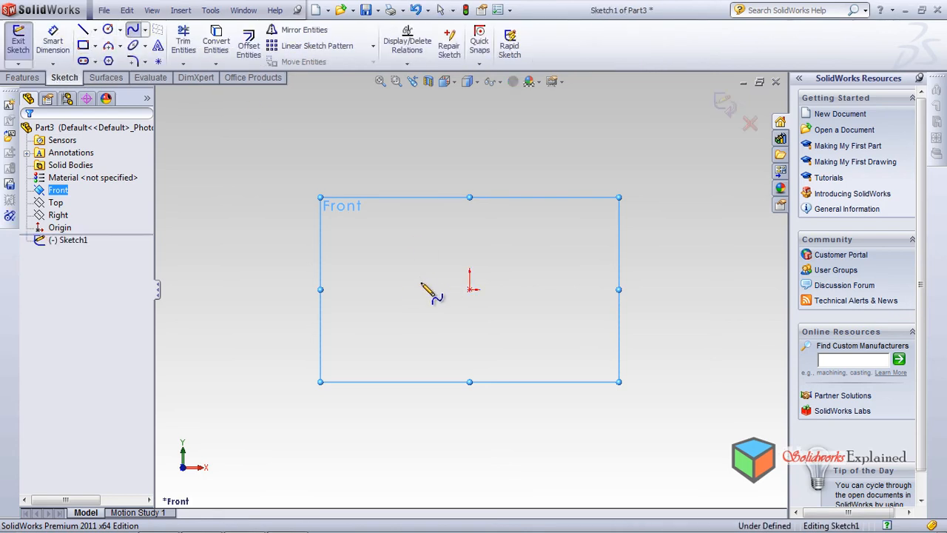
left_click(422, 277)
left_click(475, 332)
left_click(524, 289)
left_click(529, 224)
left_click(491, 223)
left_click(441, 203)
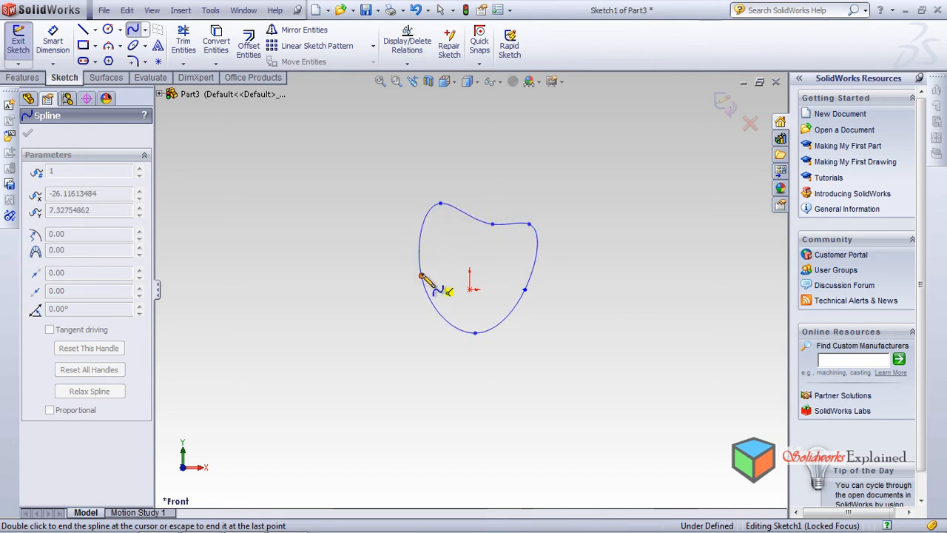
left_click(422, 277)
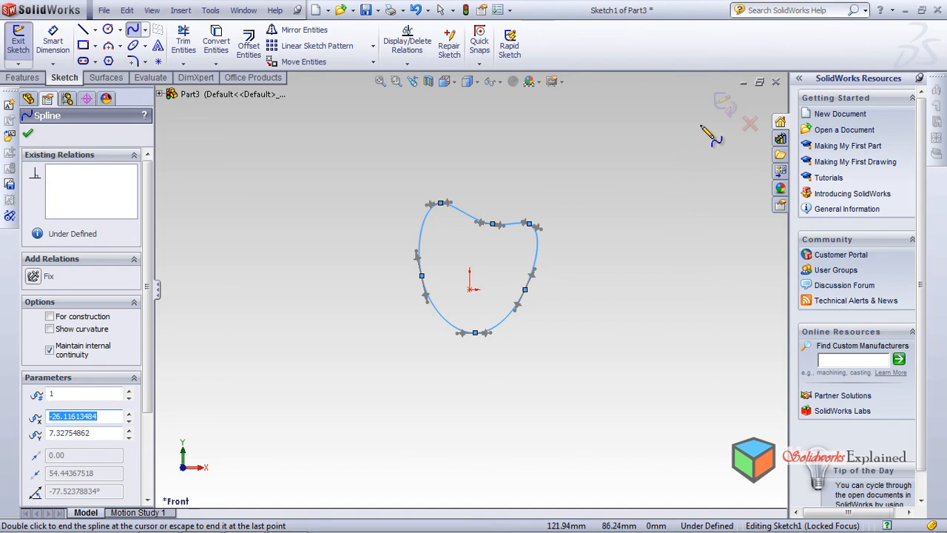
left_click(725, 105)
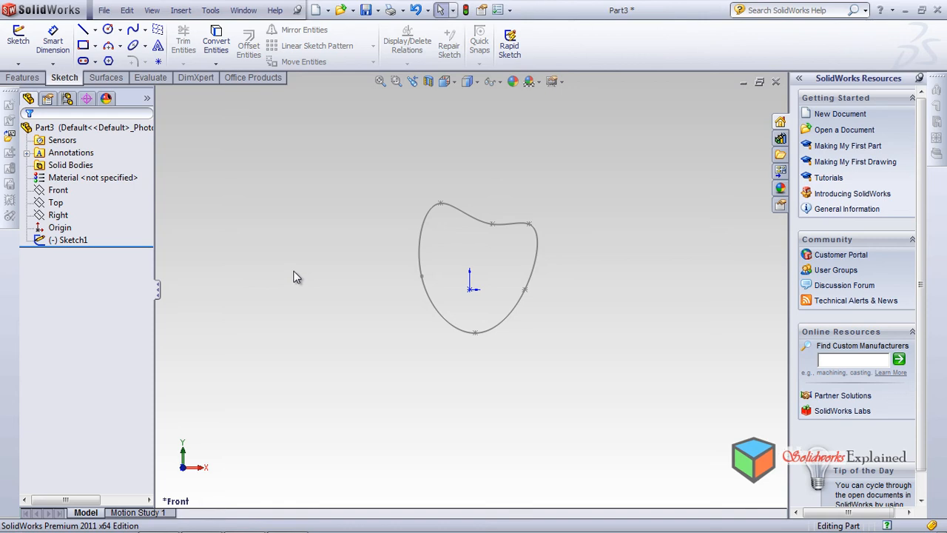
mouse_move(291, 258)
middle_mouse_down()
mouse_move(352, 311)
mouse_move(384, 262)
mouse_move(349, 144)
mouse_move(396, 255)
mouse_move(360, 298)
middle_mouse_up()
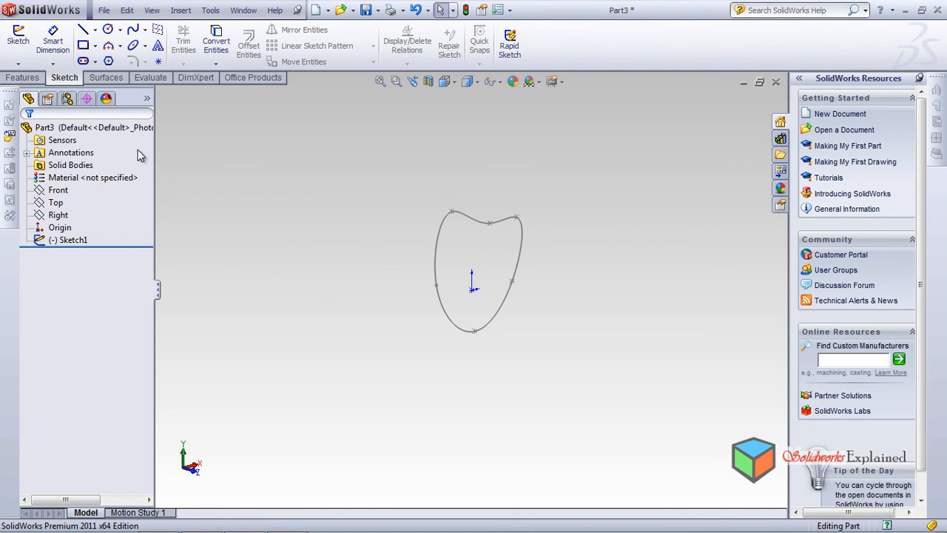
left_click(108, 78)
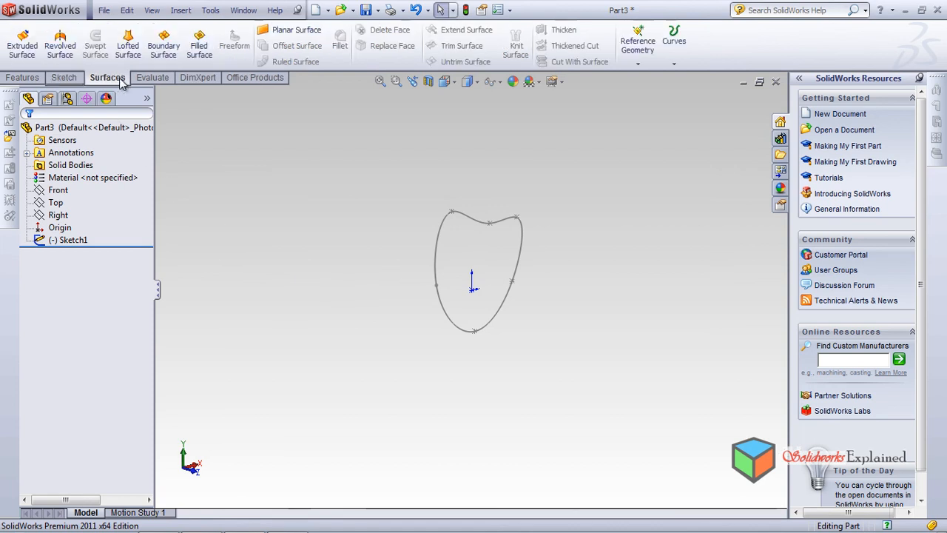
left_click(128, 46)
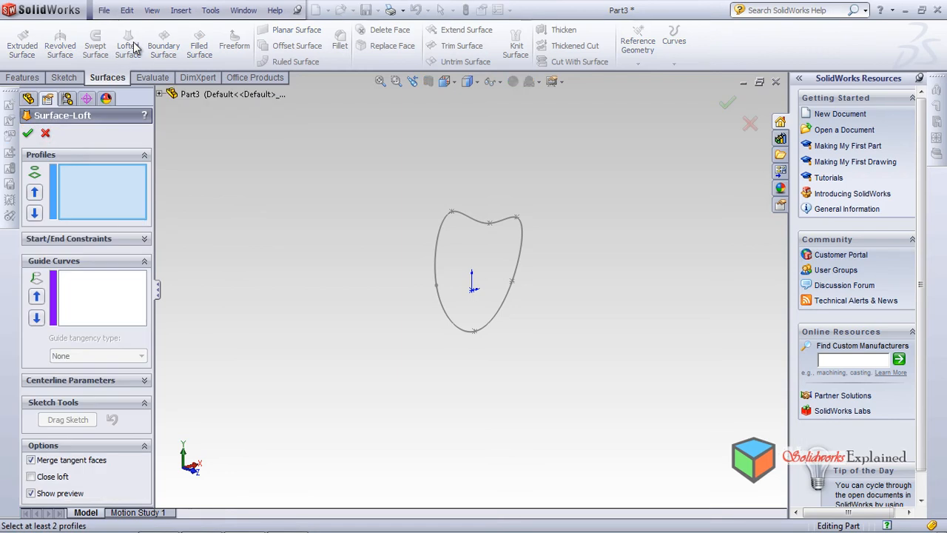
left_click(21, 78)
left_click(65, 77)
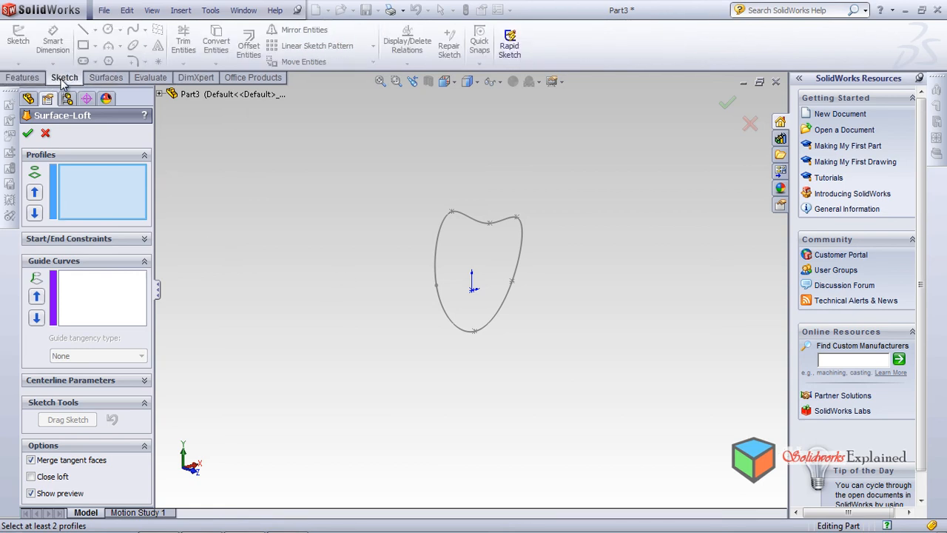
left_click(22, 77)
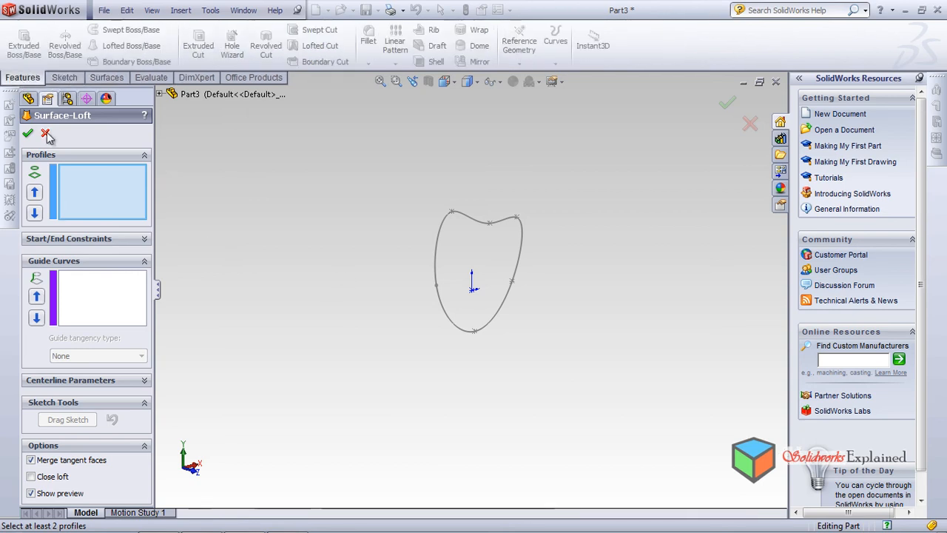
left_click(45, 133)
Sketch an open nine-point spline on the Right plane from the origin to about Y 50, Z 375 mm, and exit the sketch
left_click(74, 240)
left_click(61, 191)
left_click(55, 203)
left_click(58, 215)
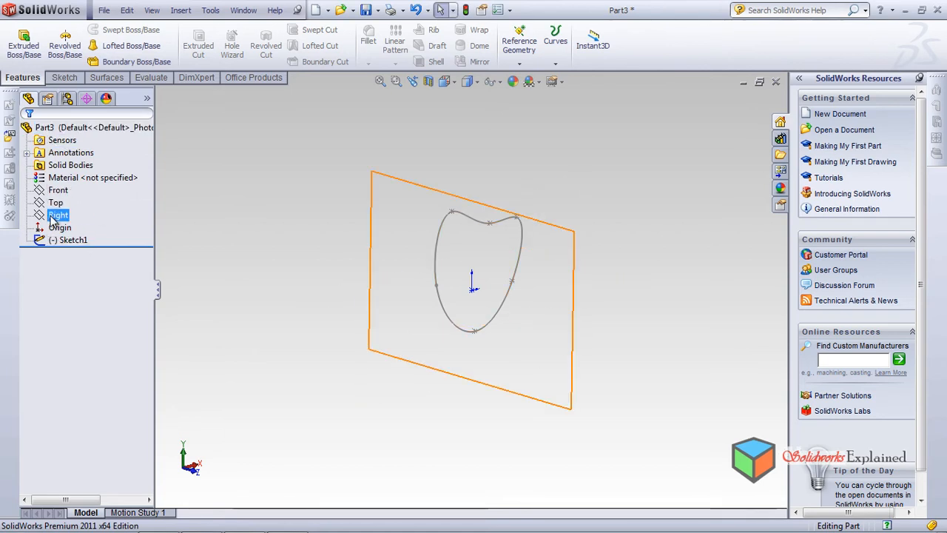
mouse_move(211, 293)
middle_mouse_down()
mouse_move(258, 275)
mouse_move(258, 422)
mouse_move(214, 291)
mouse_move(226, 254)
mouse_move(209, 293)
middle_mouse_up()
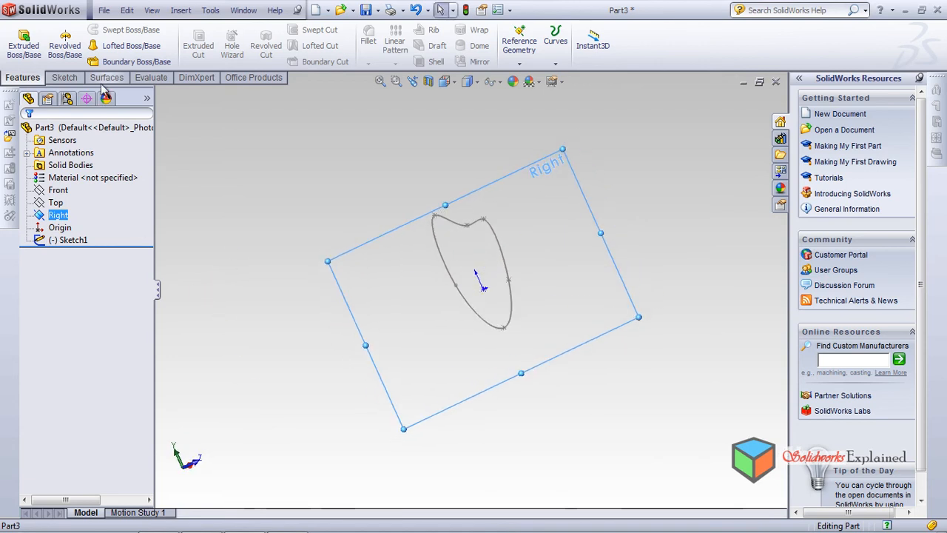
left_click(64, 78)
left_click(133, 31)
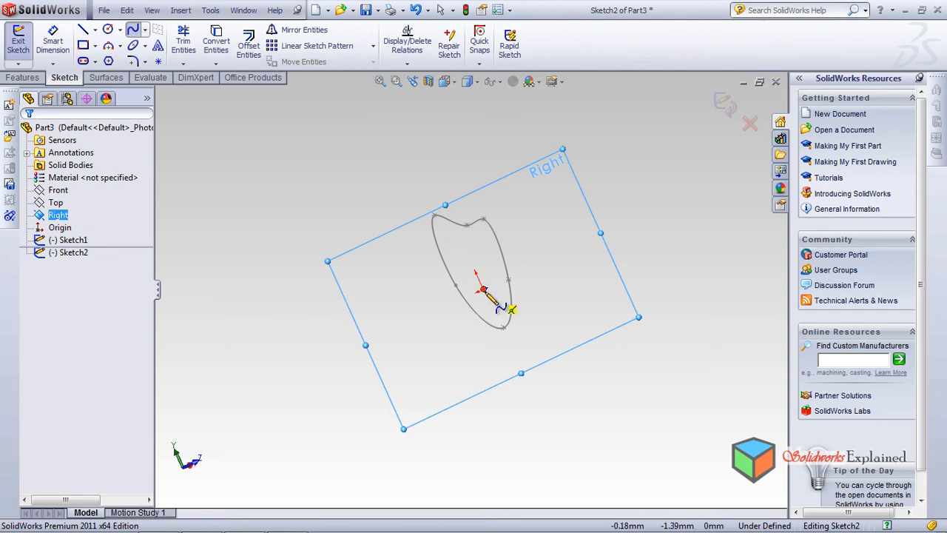
left_click(482, 289)
left_click(523, 201)
scroll(583, 251, "down", 2)
scroll(516, 255, "up", 6)
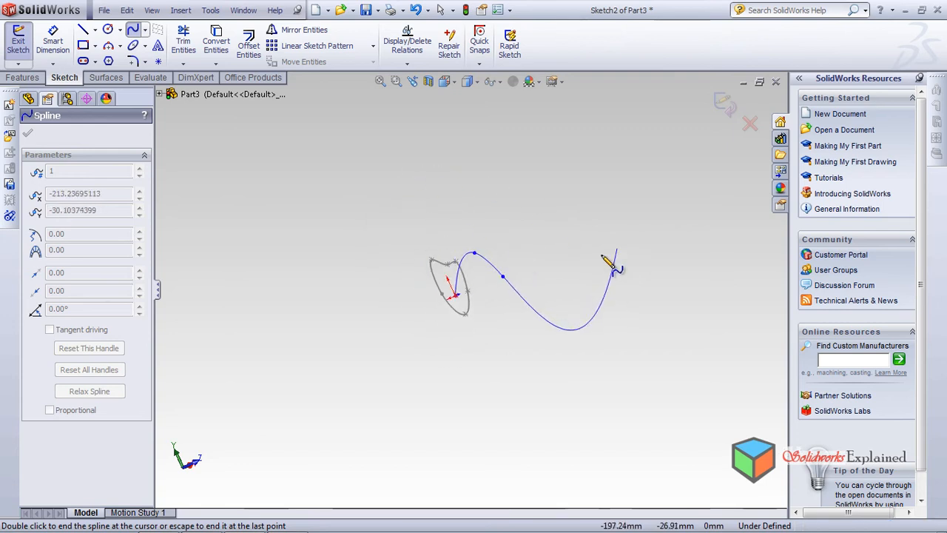
left_click(537, 296)
left_click(584, 291)
left_click(637, 260)
left_click(657, 199)
left_click(675, 154)
left_click(702, 129)
right_click(739, 194)
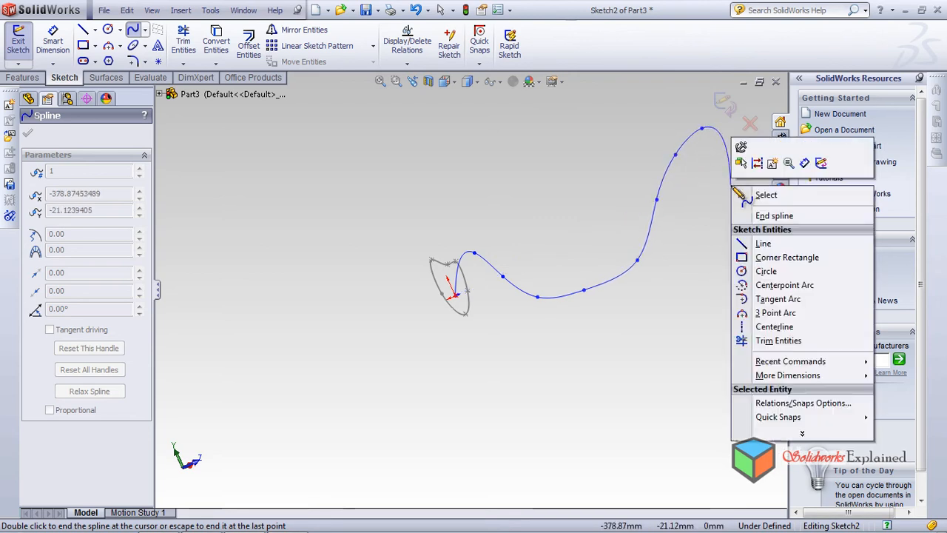
left_click(762, 219)
mouse_move(552, 285)
middle_mouse_down()
mouse_move(577, 266)
mouse_move(518, 249)
mouse_move(606, 288)
mouse_move(503, 261)
mouse_move(453, 276)
middle_mouse_up()
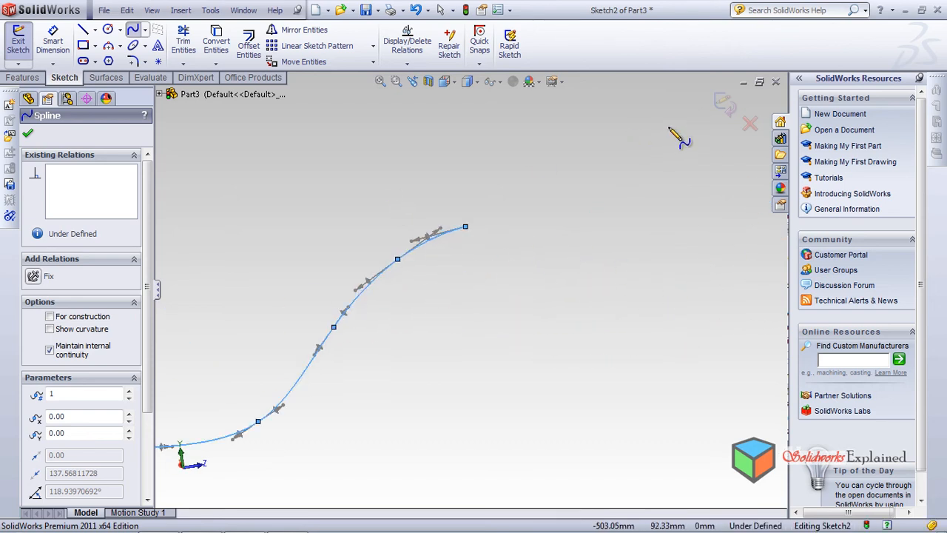
left_click(723, 107)
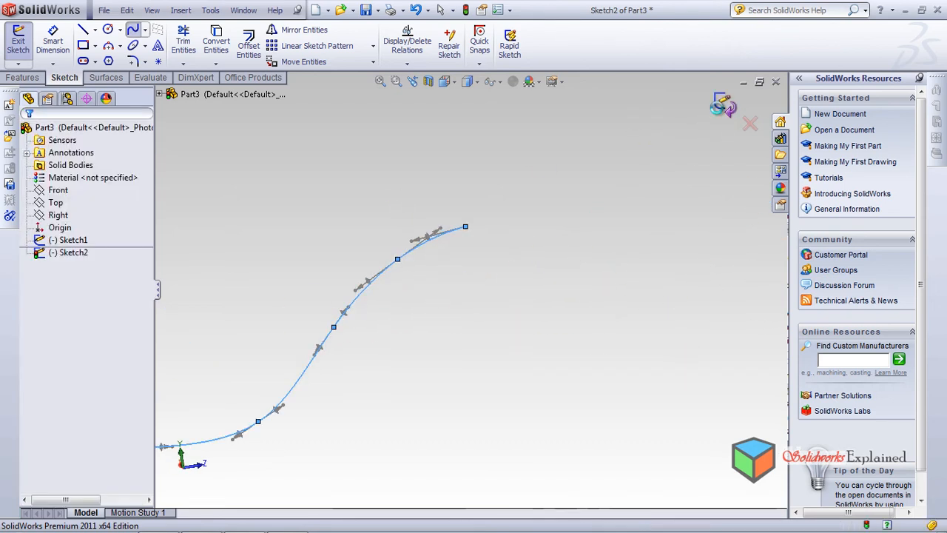
Create a reference plane through the far endpoint of the open spline, perpendicular to the curve
left_click(466, 226)
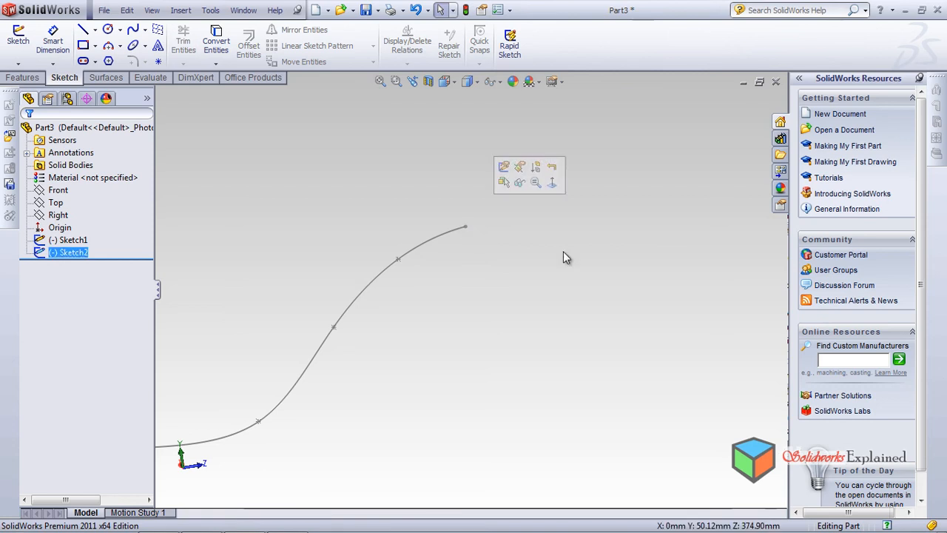
left_click(465, 227)
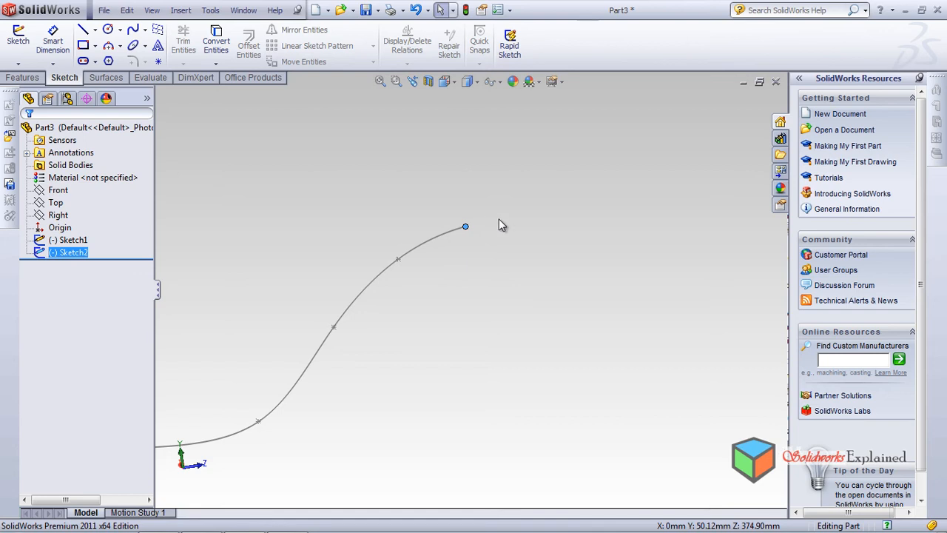
left_click(30, 78)
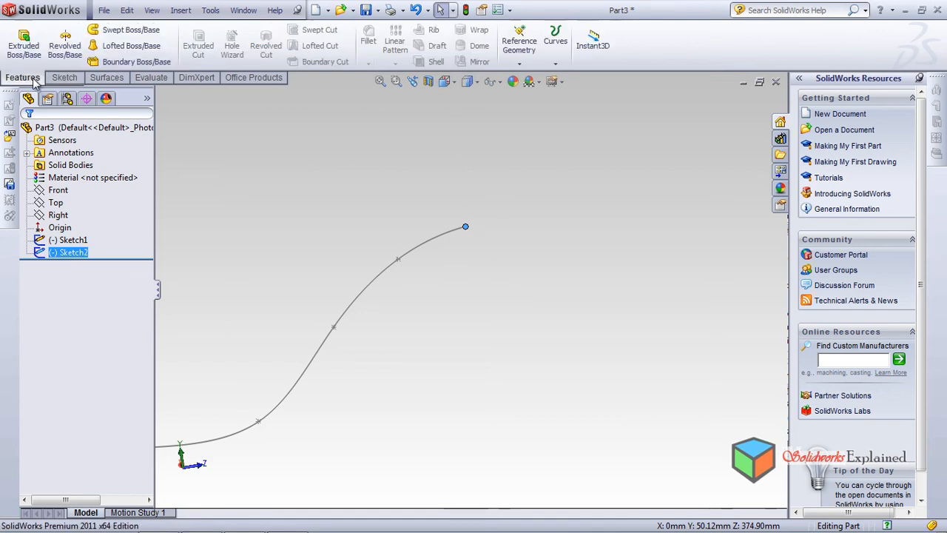
left_click(520, 62)
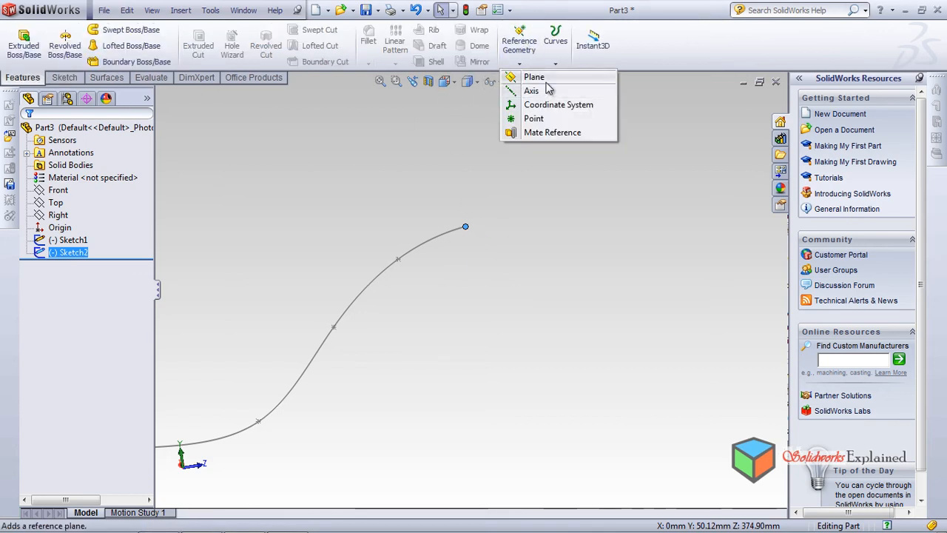
left_click(546, 80)
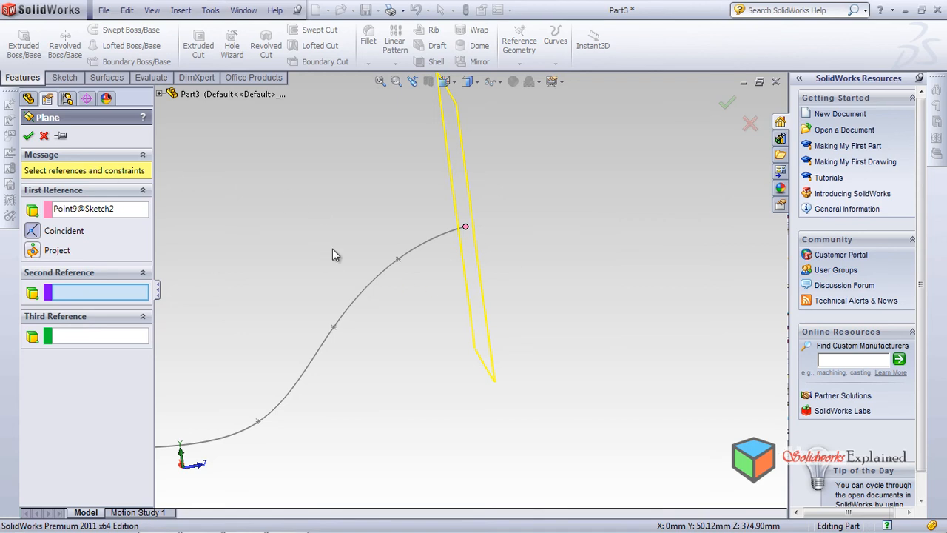
left_click(29, 136)
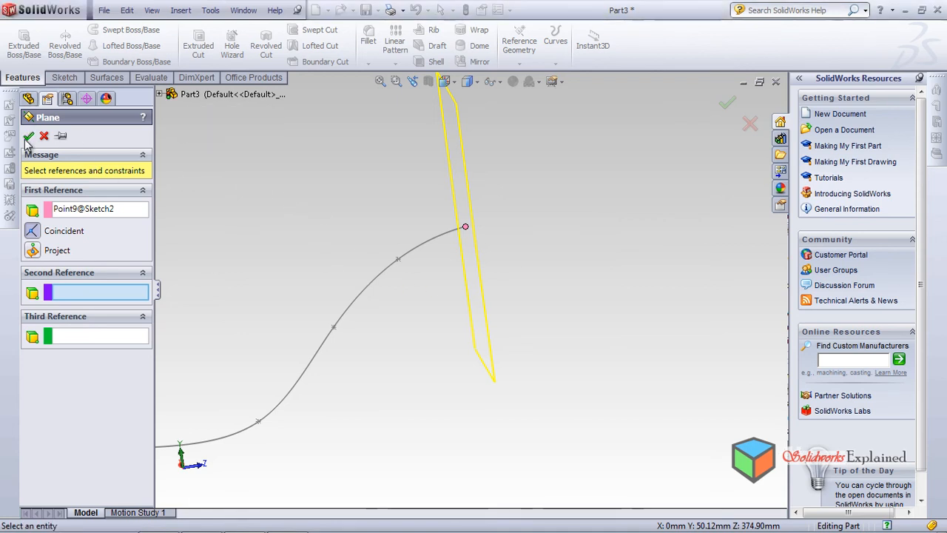
middle_click_drag(236, 211, 334, 215)
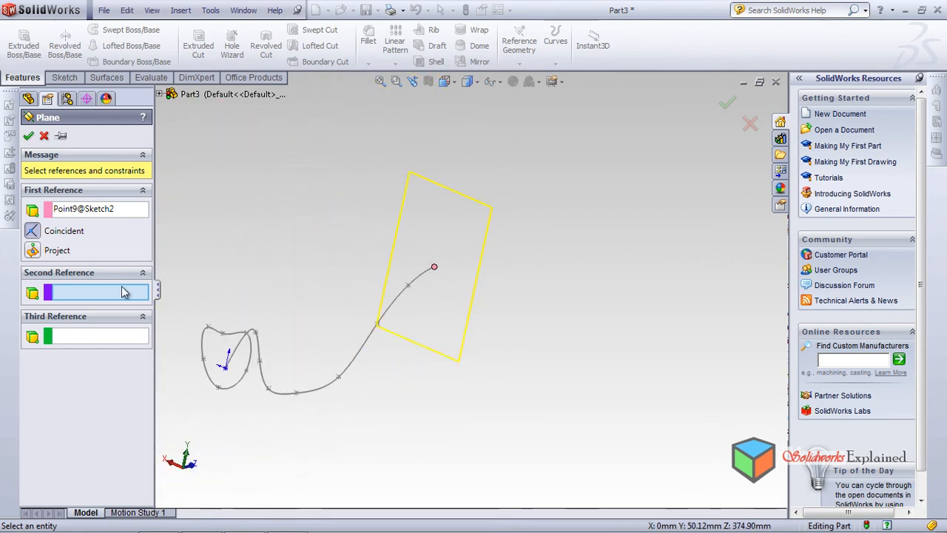
left_click(360, 360)
middle_click_drag(298, 309, 226, 187)
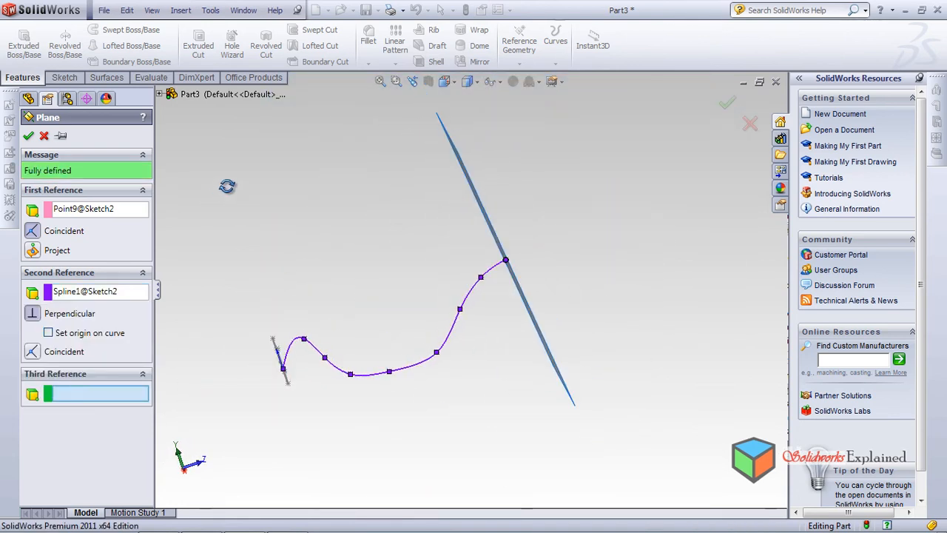
left_click(29, 136)
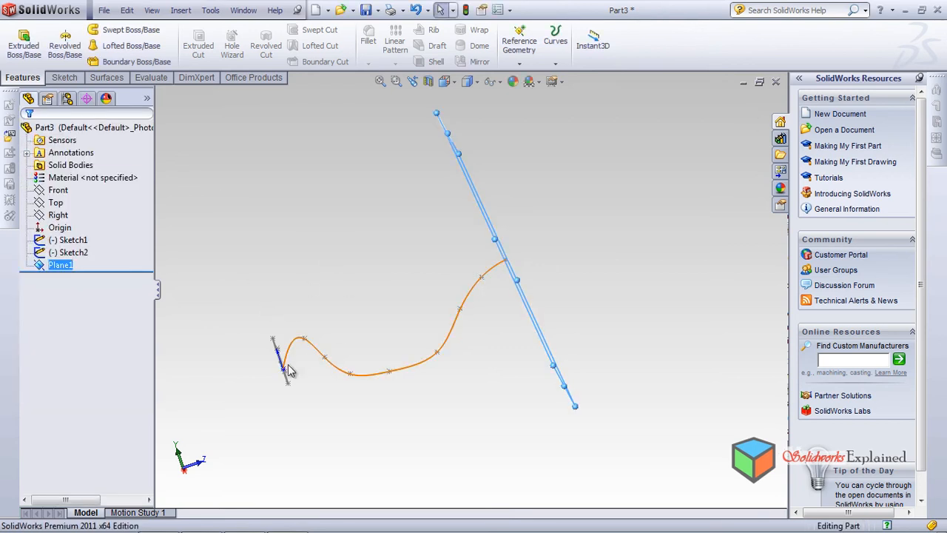
Sketch a closed five-point spline on Plane1 around the curve's endpoint, starting at about X 66, Y 16, and exit the sketch
middle_click_drag(329, 320, 399, 275)
middle_click_drag(351, 249, 381, 279)
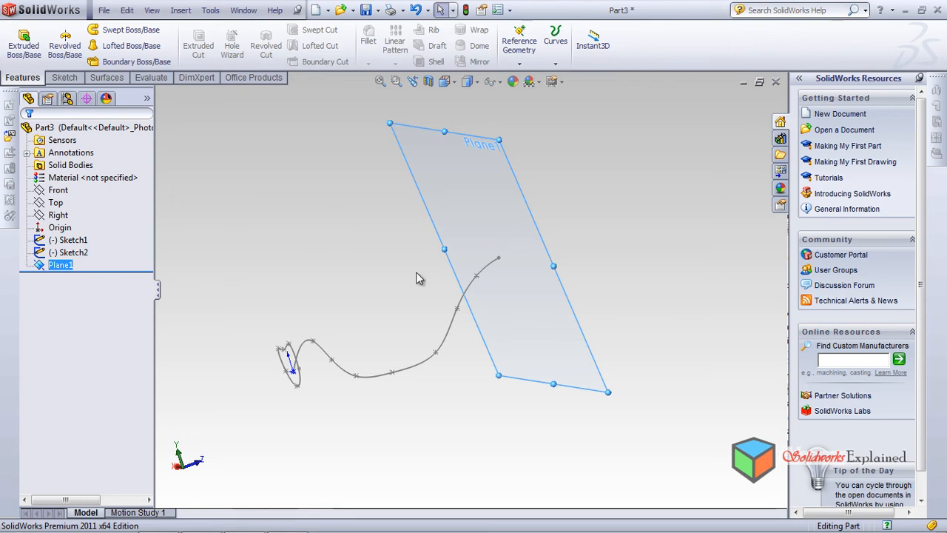
scroll(348, 312, "down", 2)
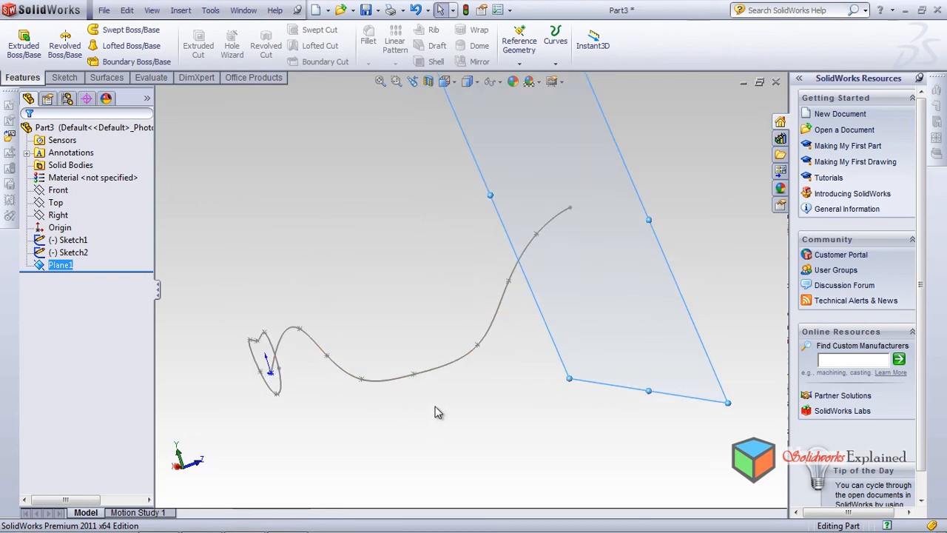
scroll(435, 407, "up", 2)
middle_click_drag(480, 299, 276, 90)
left_click(67, 77)
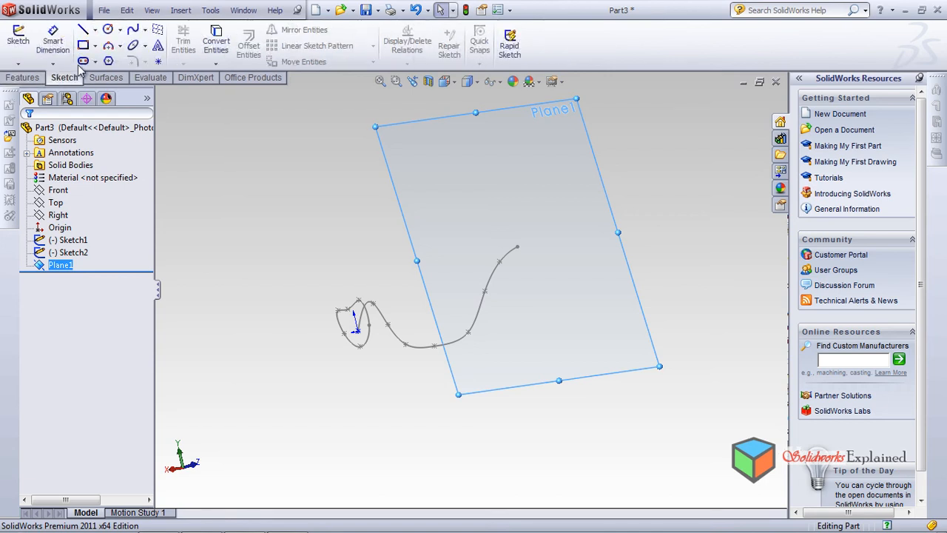
left_click(132, 30)
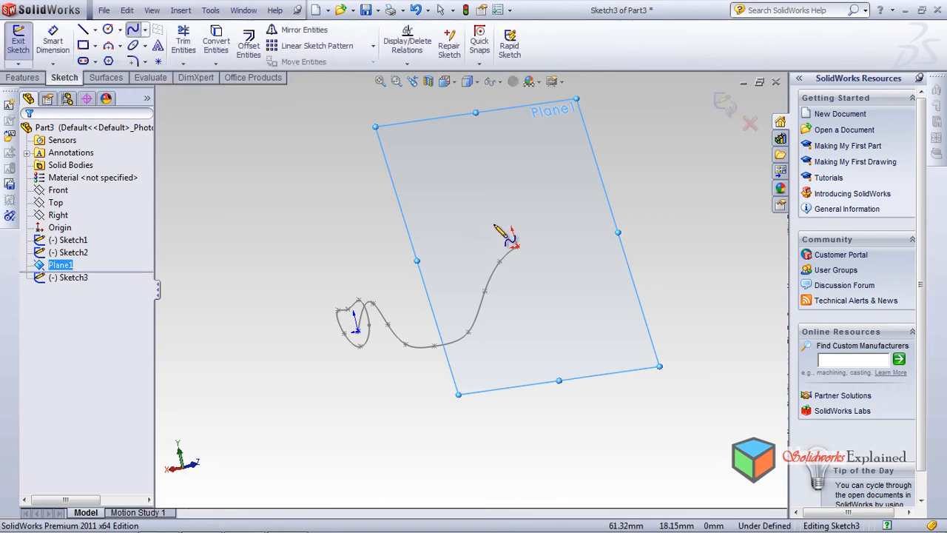
left_click(484, 240)
left_click(511, 213)
left_click(547, 247)
left_click(526, 275)
left_click(494, 261)
left_click(484, 240)
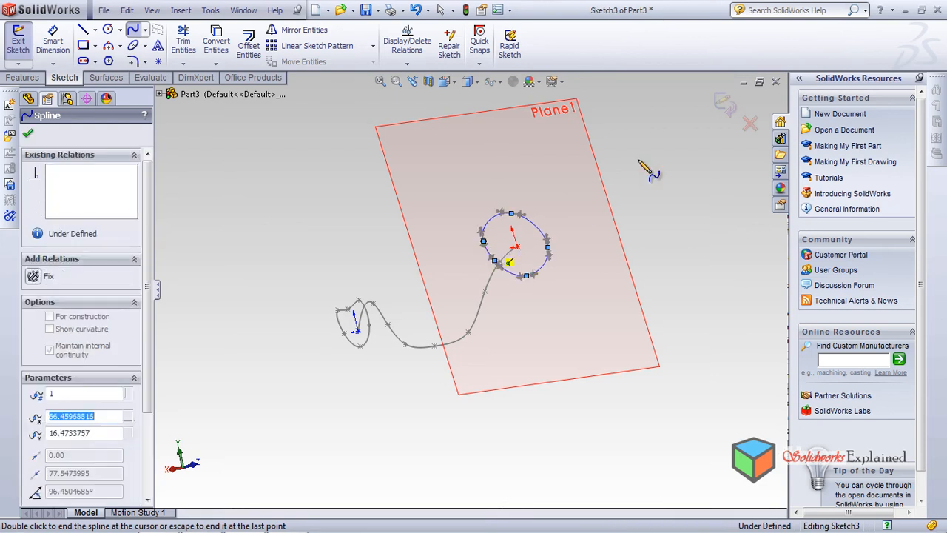
left_click(725, 102)
Start a lofted surface with the two closed splines, Sketch1 and Sketch3, as its profiles
mouse_move(364, 201)
middle_mouse_down()
mouse_move(313, 227)
mouse_move(303, 180)
mouse_move(317, 158)
middle_mouse_up()
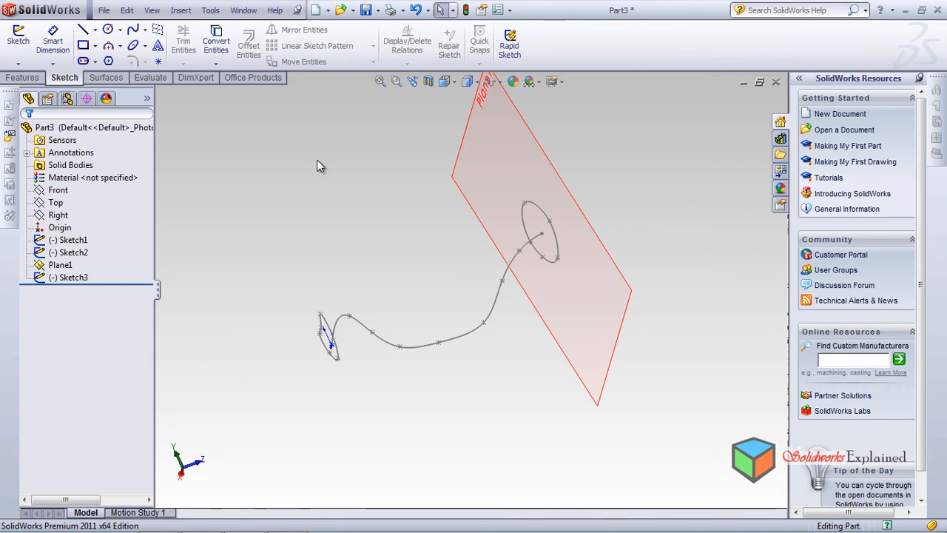
left_click(106, 77)
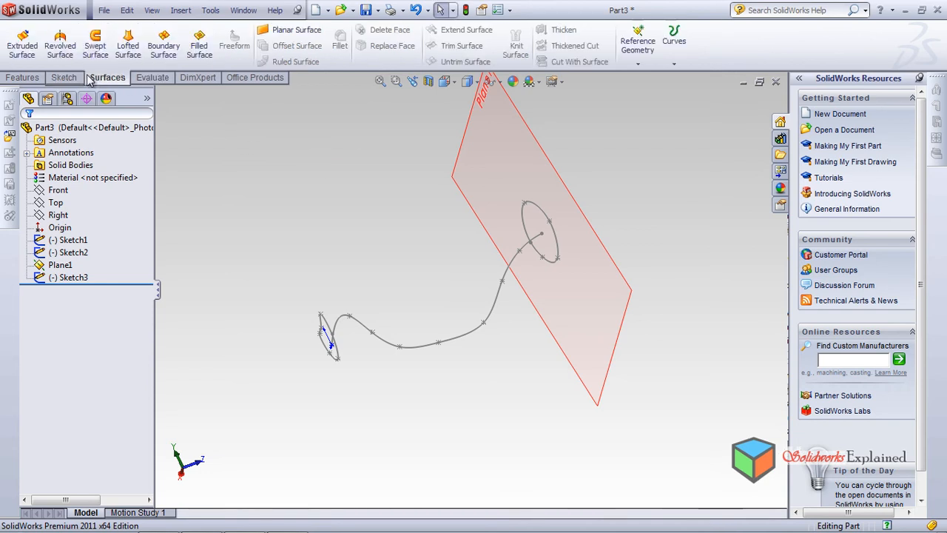
left_click(128, 46)
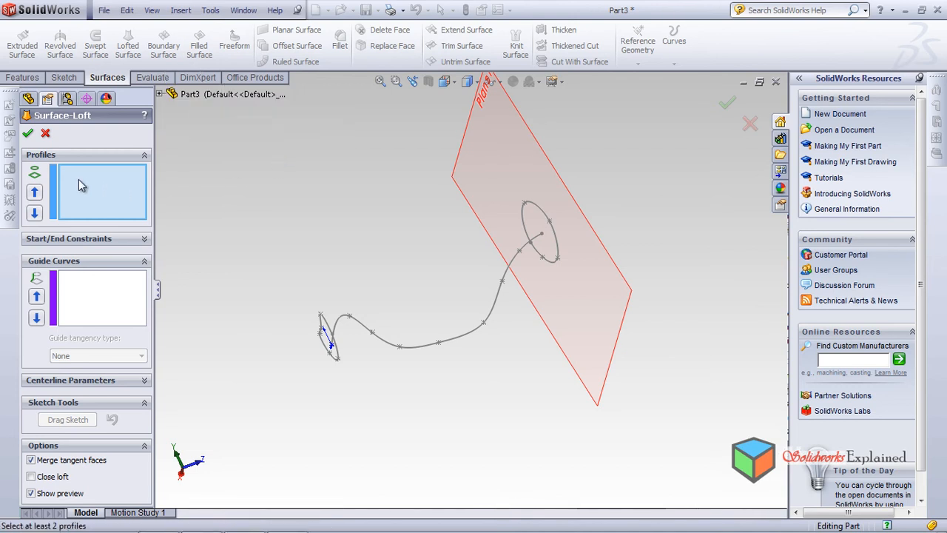
left_click(330, 330)
left_click(524, 216)
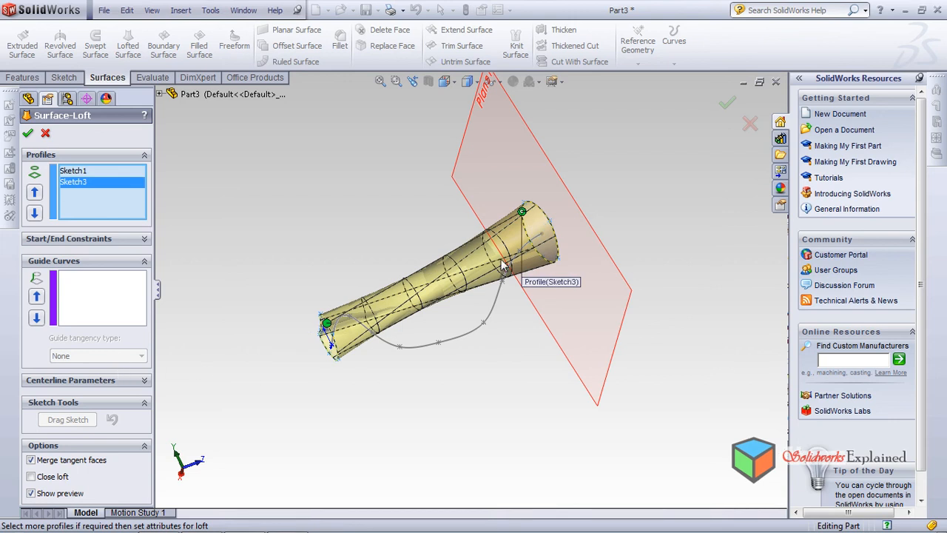
middle_click_drag(373, 361, 316, 263)
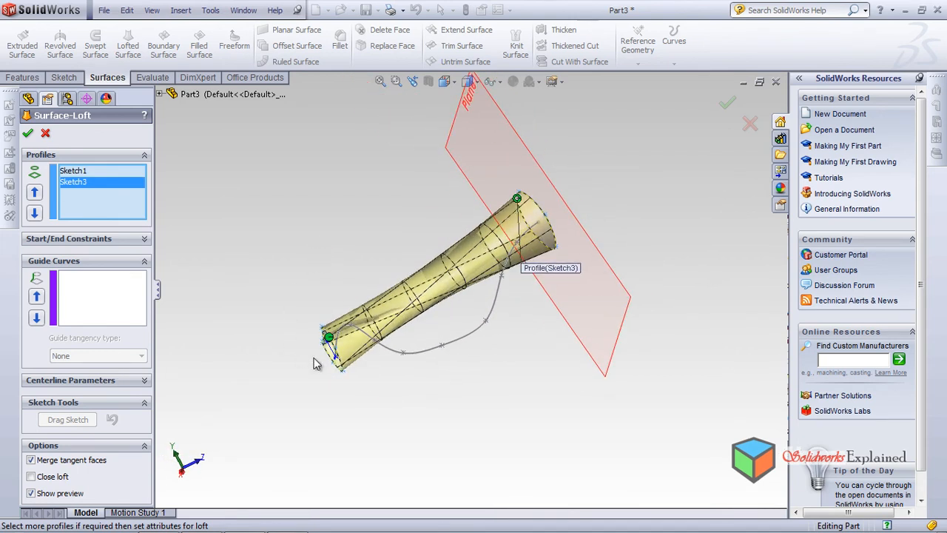
Try to build the loft with Sketch2 as a guide curve, and remove that curve from the guide selection
left_click(110, 318)
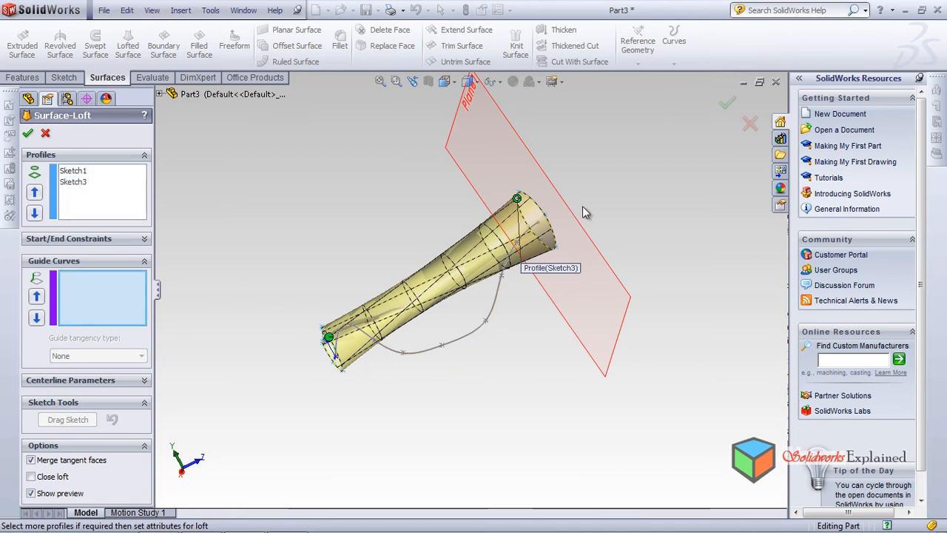
scroll(358, 374, "down", 3)
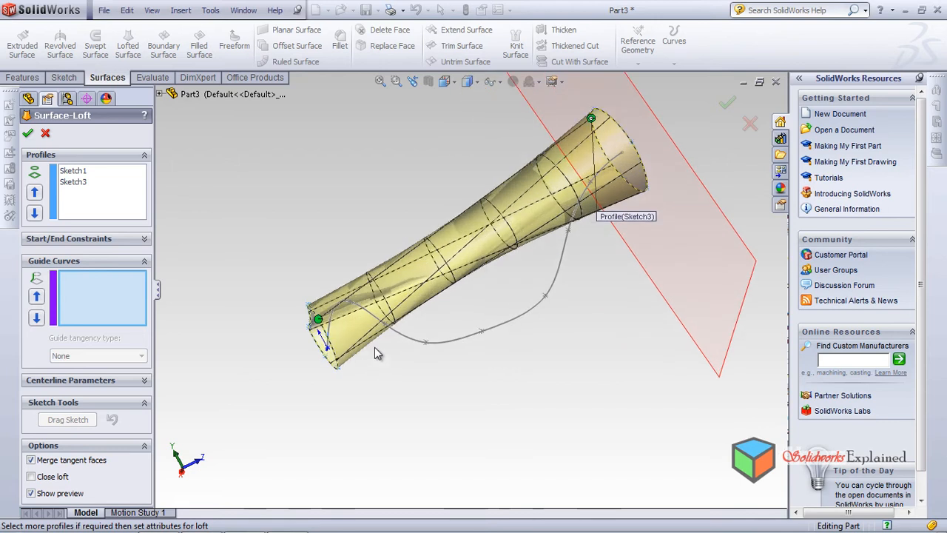
left_click(465, 342)
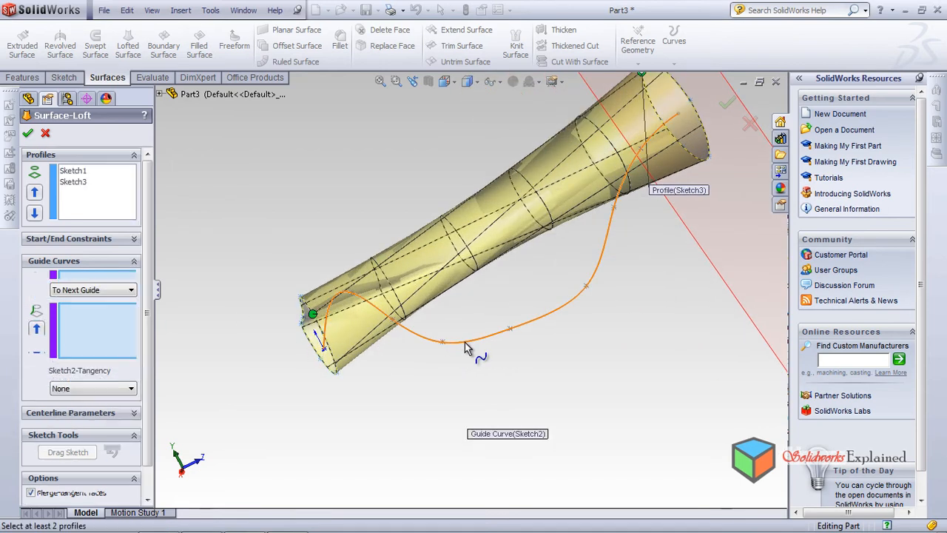
middle_click_drag(208, 283, 243, 229)
left_click(27, 134)
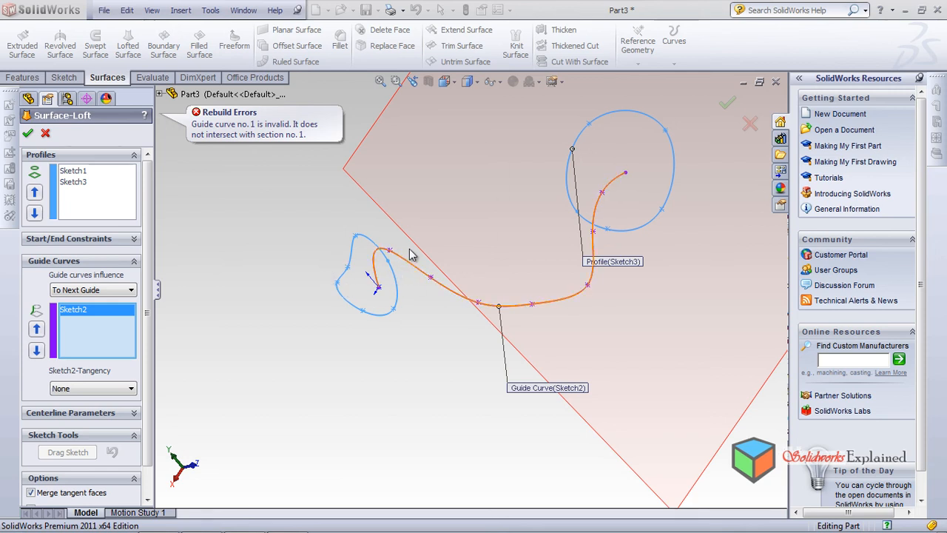
left_click(94, 314)
key("Delete")
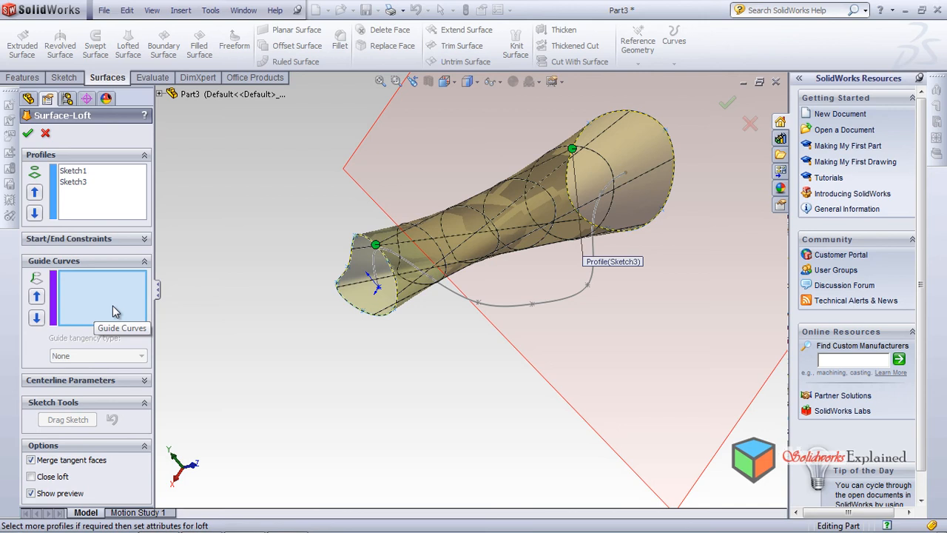
Assign Sketch2 as the loft's centerline and try to create the surface
left_click(94, 381)
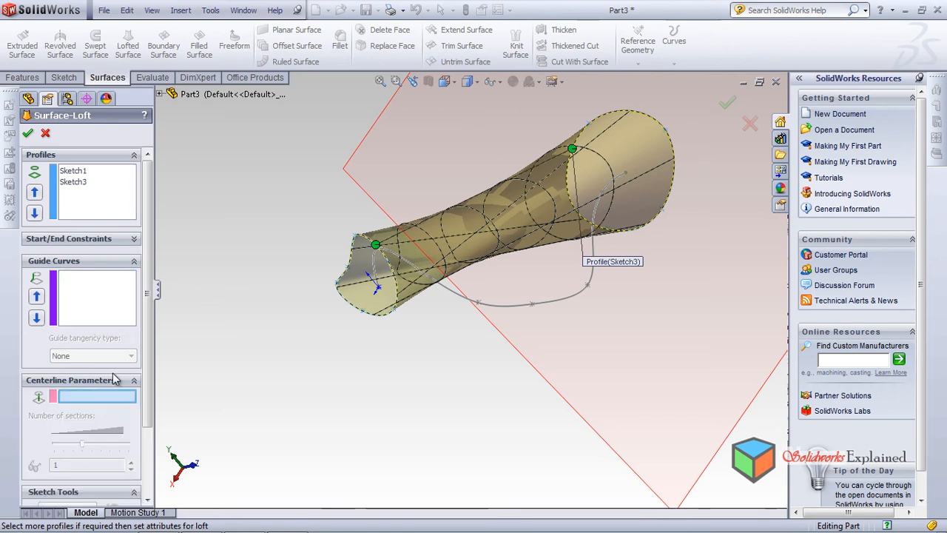
left_click(488, 305)
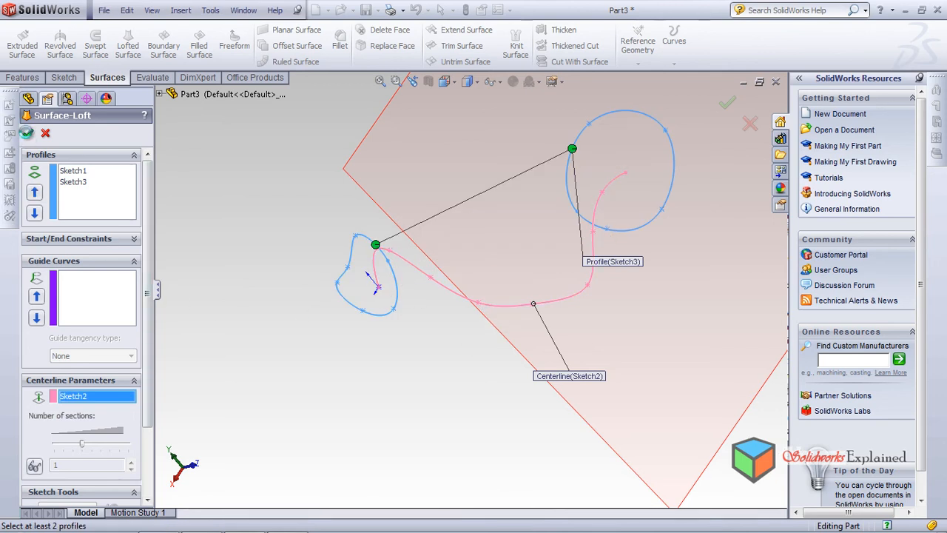
left_click(26, 134)
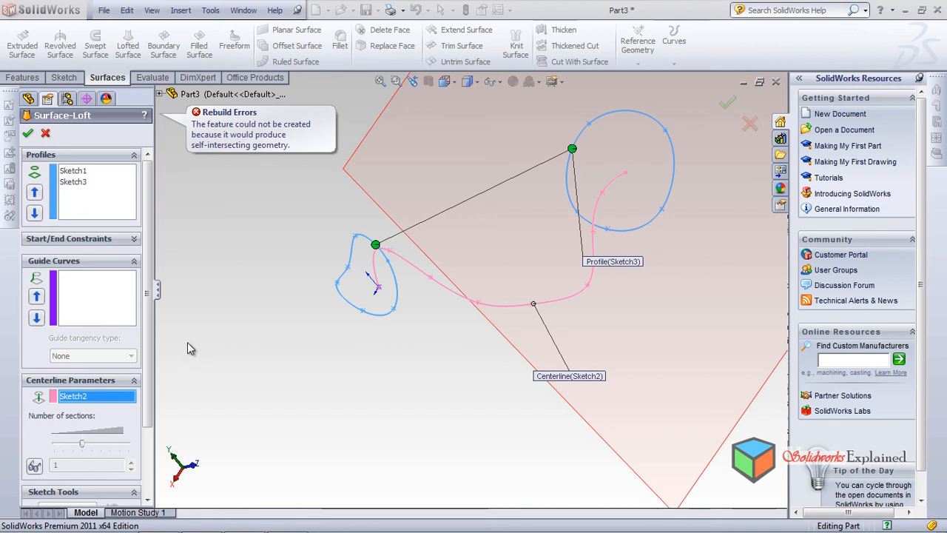
scroll(154, 344, "down", 3)
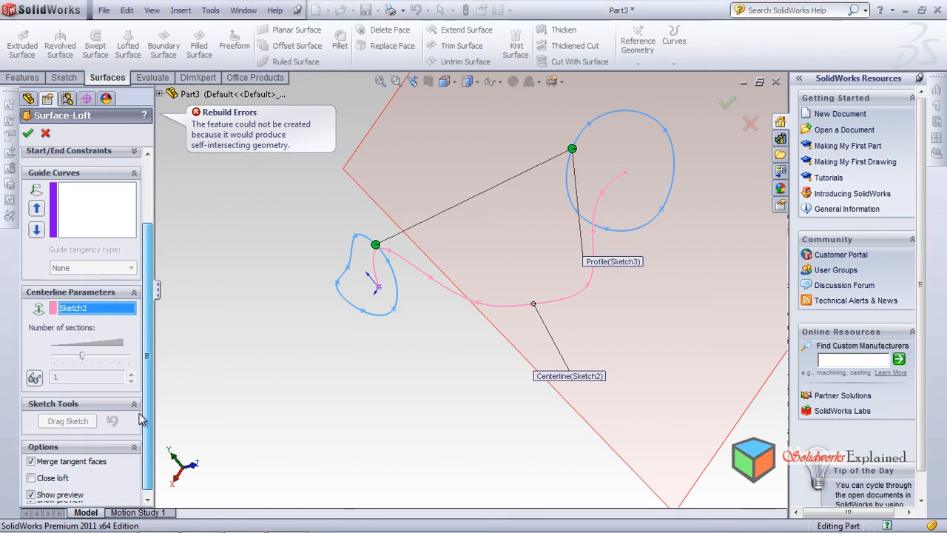
Examine the loft's two profiles and centerline from several angles, and cancel the lofted surface
scroll(433, 360, "down", 2)
scroll(431, 356, "up", 5)
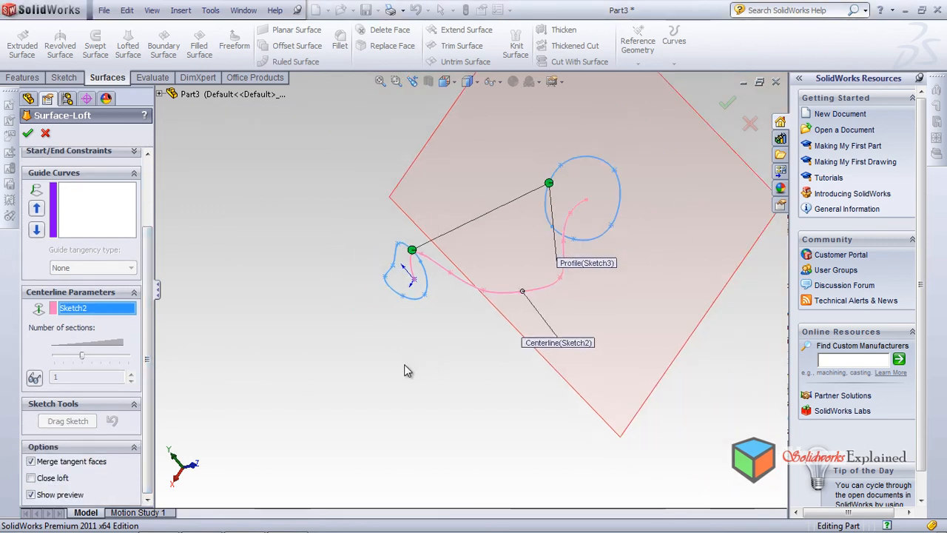
middle_click_drag(438, 329, 391, 398)
middle_click_drag(593, 251, 508, 205)
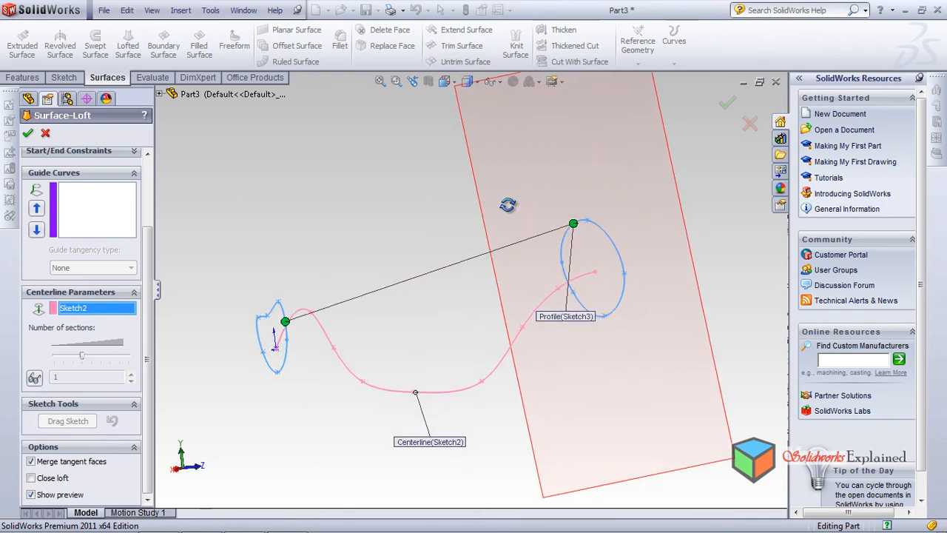
middle_click_drag(547, 333, 466, 218)
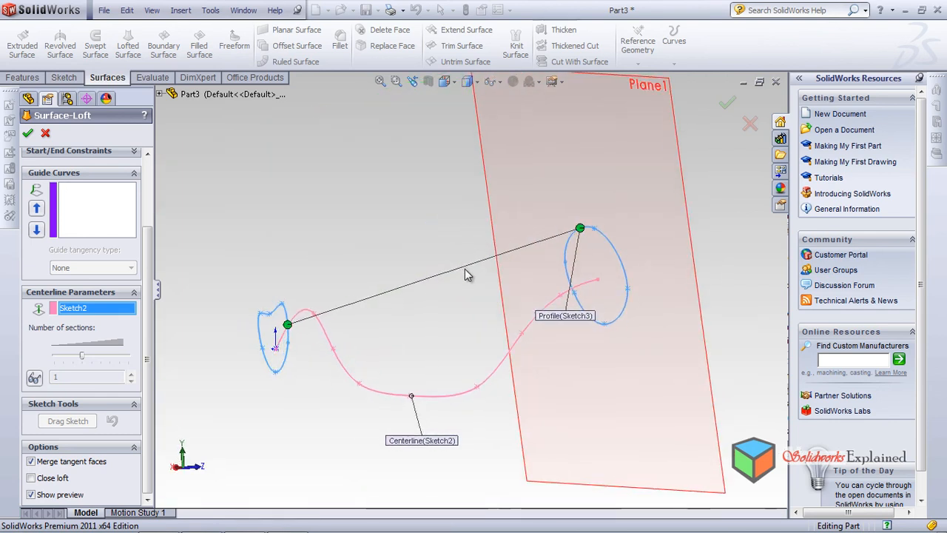
scroll(303, 345, "down", 2)
scroll(303, 341, "down", 6)
scroll(306, 332, "up", 3)
middle_click_drag(450, 331, 400, 303)
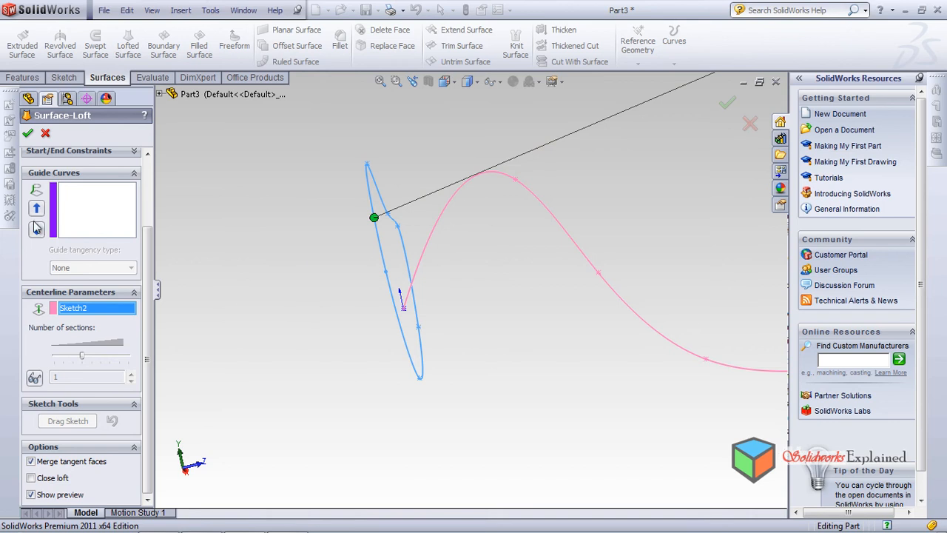
left_click(46, 133)
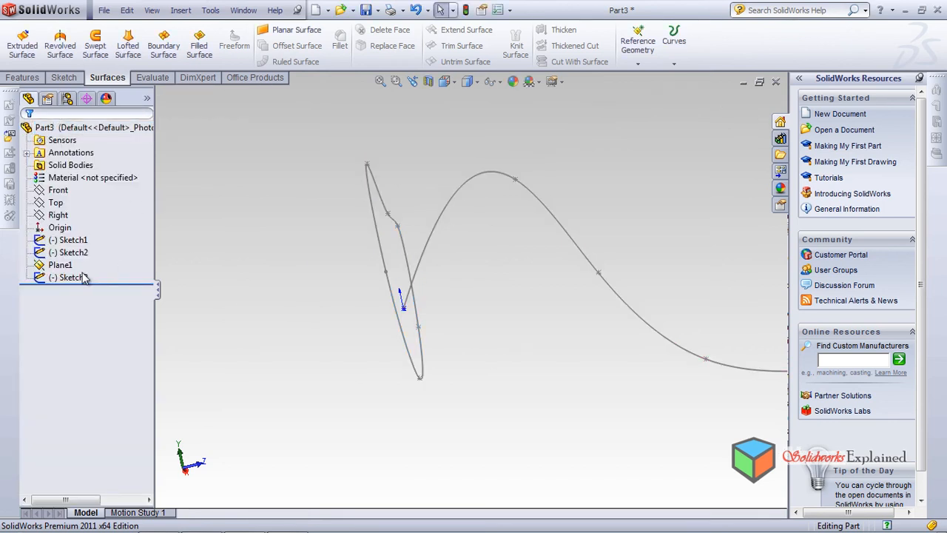
Edit Sketch2, move the path spline's second point down to about X -34.4, Y 11.5, and exit the sketch
left_click(74, 279)
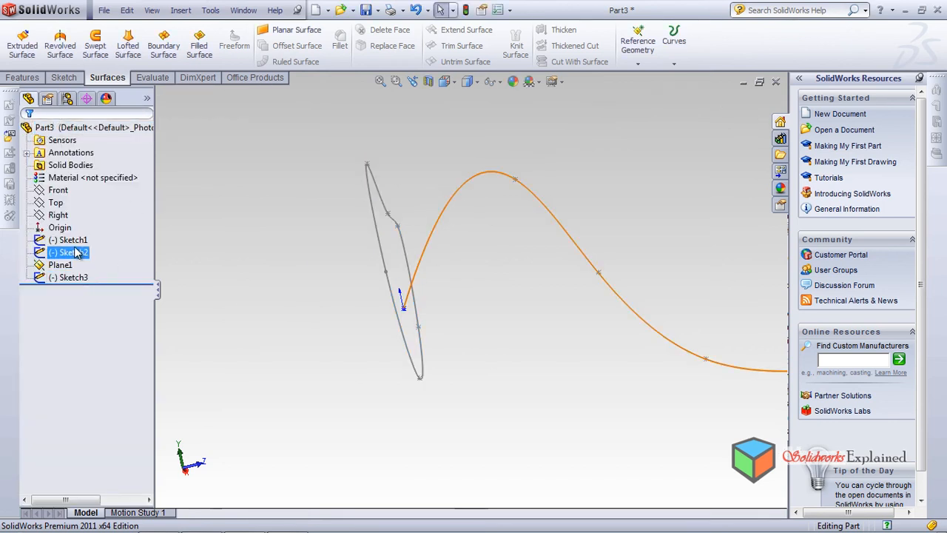
left_click(70, 252)
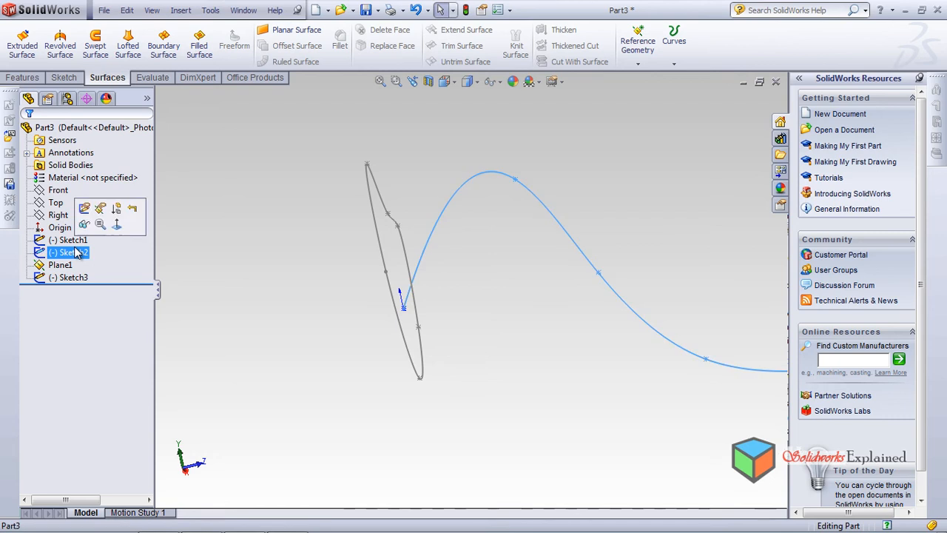
left_click(514, 181)
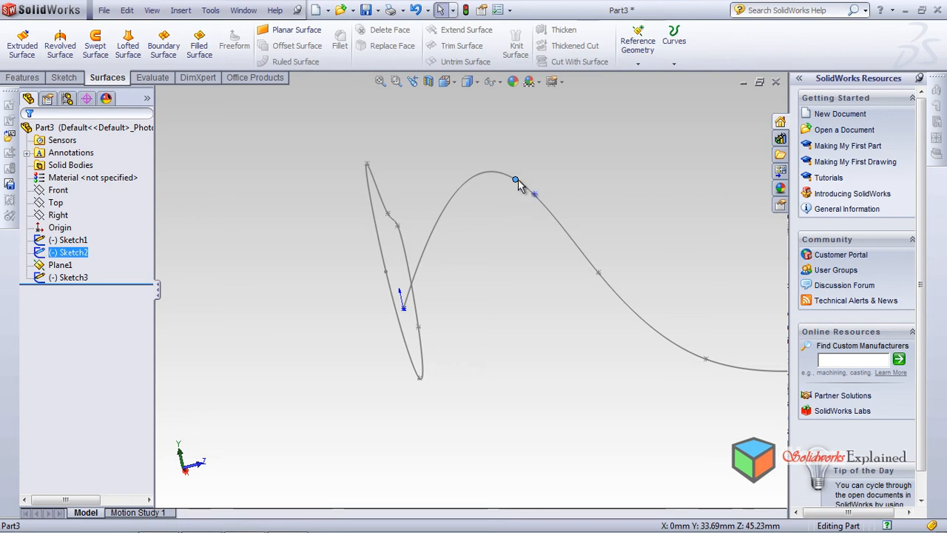
left_click(68, 240, "ctrl")
left_click(82, 207)
mouse_move(518, 180)
left_mouse_down()
mouse_move(443, 197)
mouse_move(495, 275)
mouse_move(497, 251)
left_mouse_up()
scroll(534, 329, "down", 2)
scroll(536, 335, "up", 4)
scroll(554, 314, "down", 2)
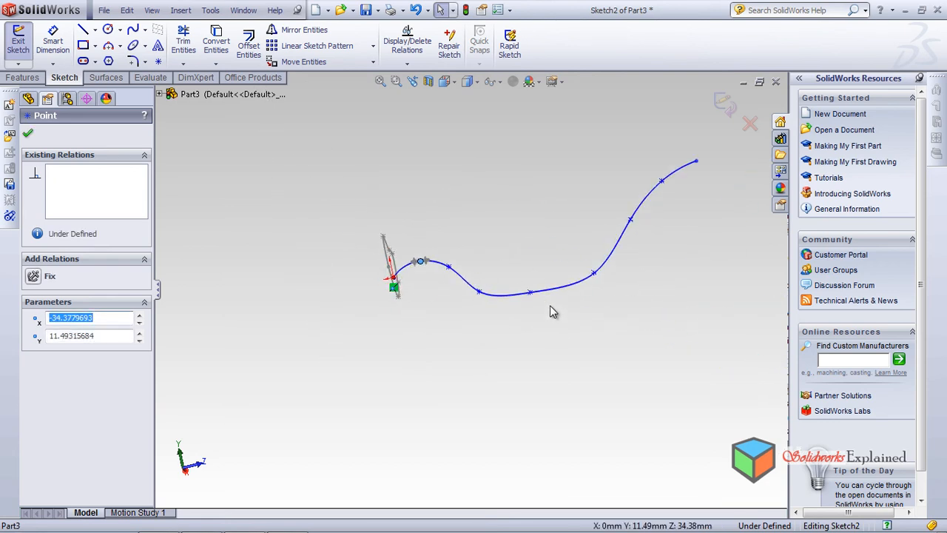
left_click(29, 136)
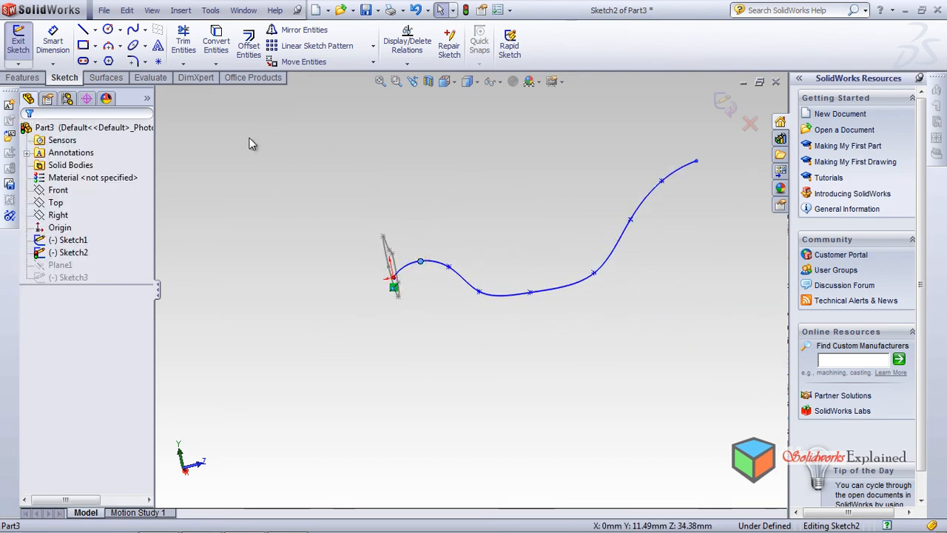
left_click(727, 106)
Start a new lofted surface using the closed splines Sketch1 and Sketch3 as profiles
left_click(85, 279)
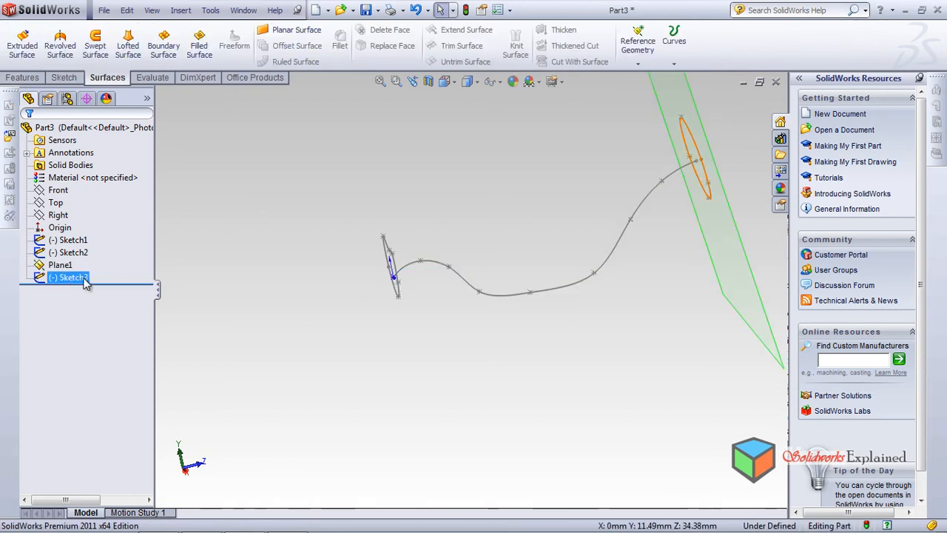
left_click(68, 254)
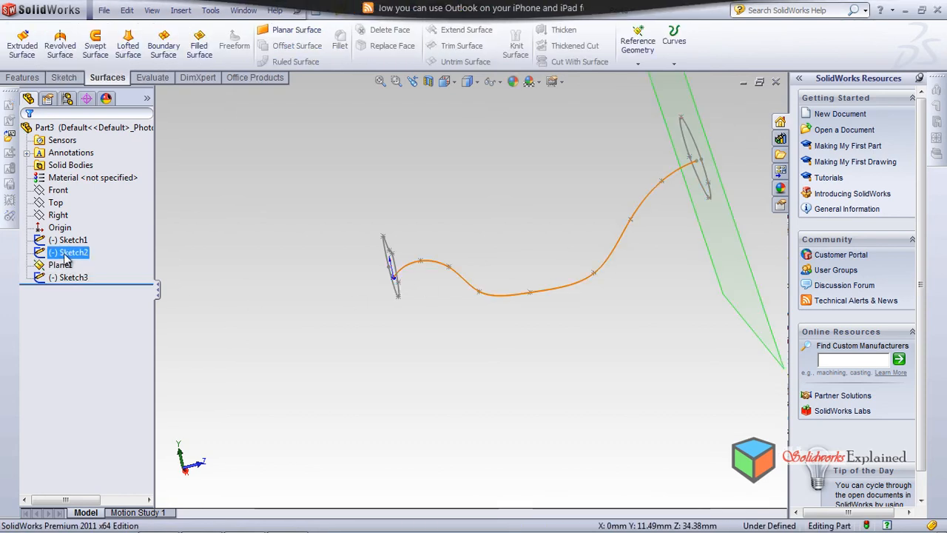
left_click(73, 239)
left_click(221, 235)
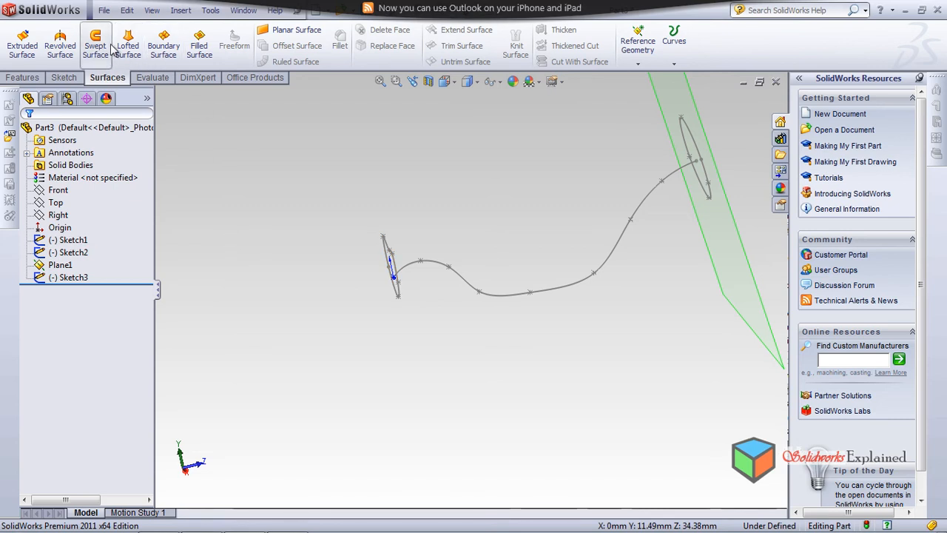
left_click(128, 47)
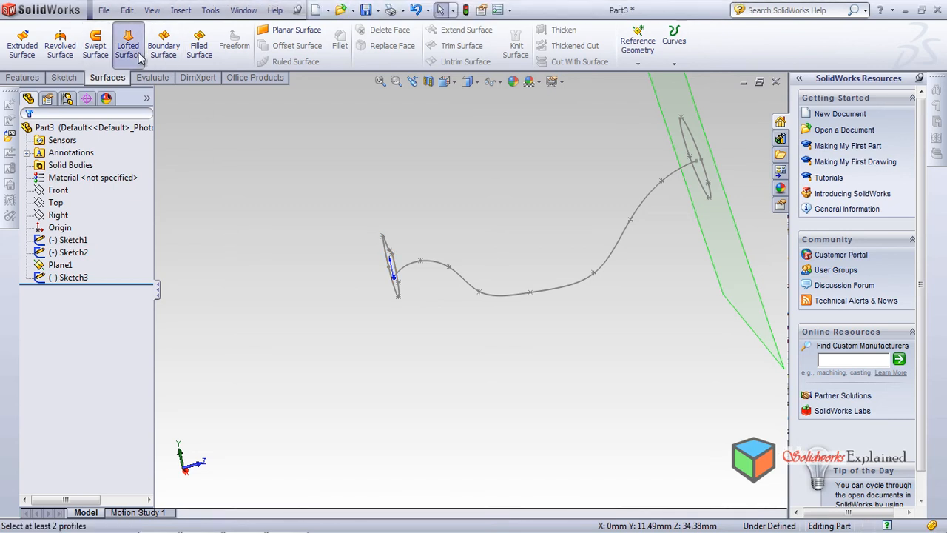
left_click(386, 258)
left_click(686, 137)
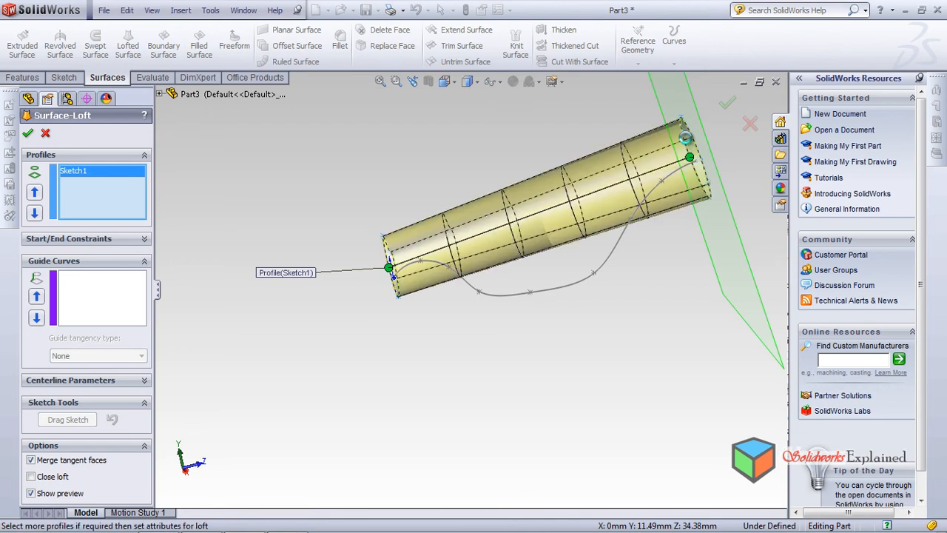
Assign Sketch2 as the loft's centerline and try to create the surface
left_click(62, 379)
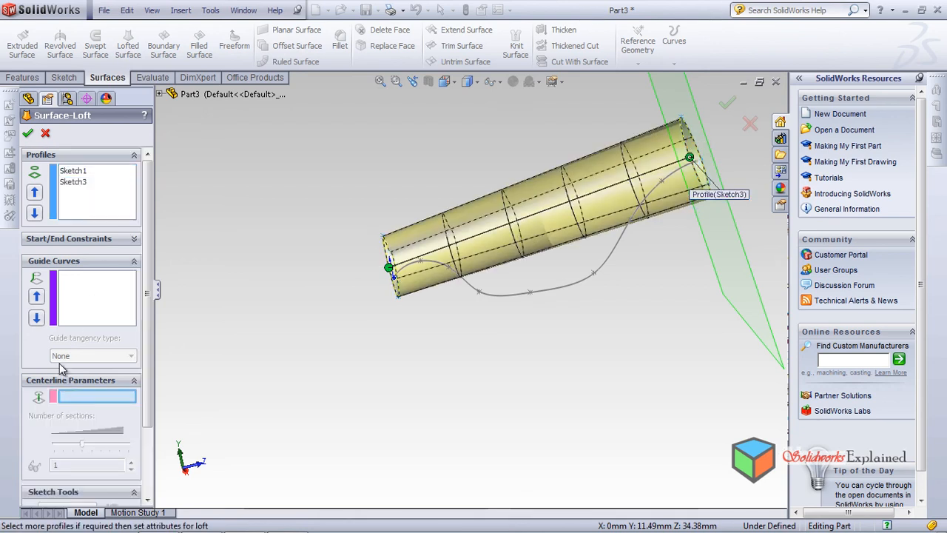
left_click(521, 293)
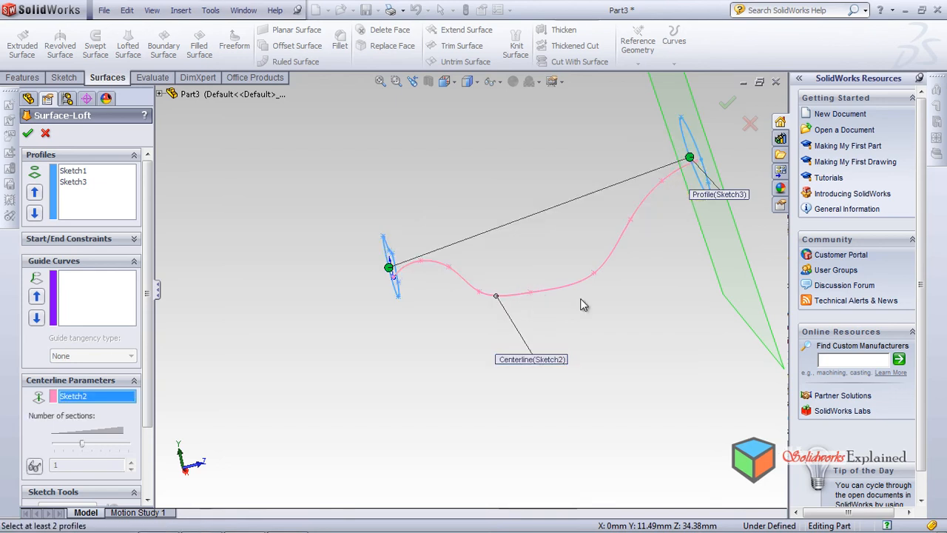
middle_click_drag(425, 332, 456, 327)
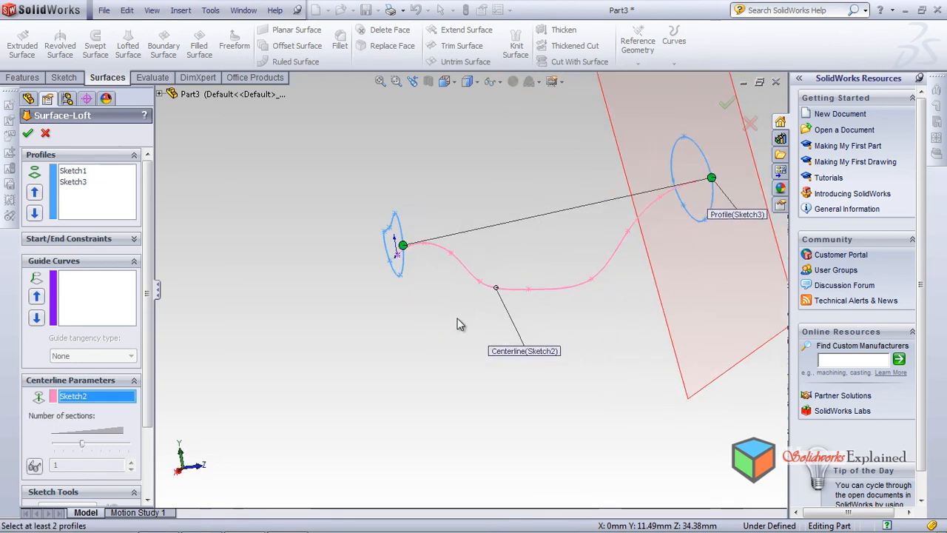
left_click(27, 133)
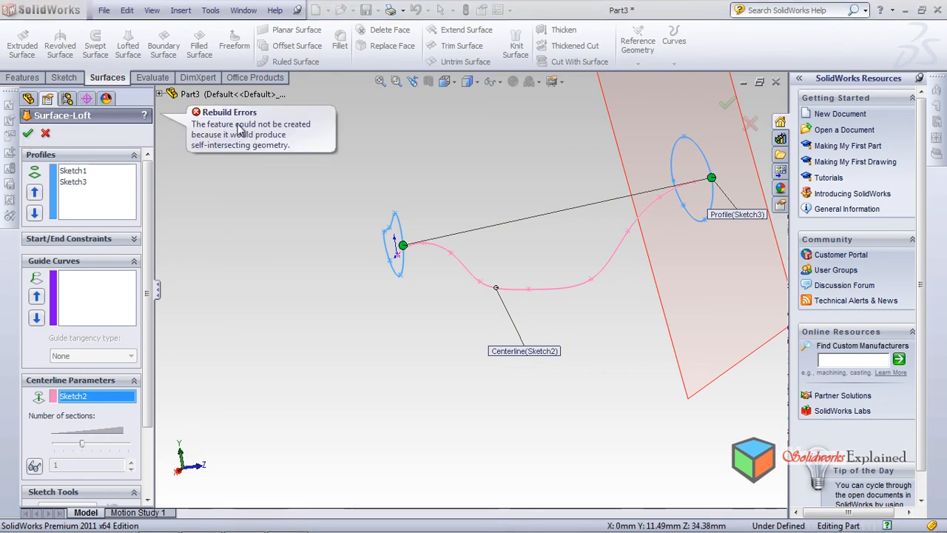
Move the loft connector handle on the Sketch3 profile to a different point along the curve
middle_click_drag(415, 321, 363, 264)
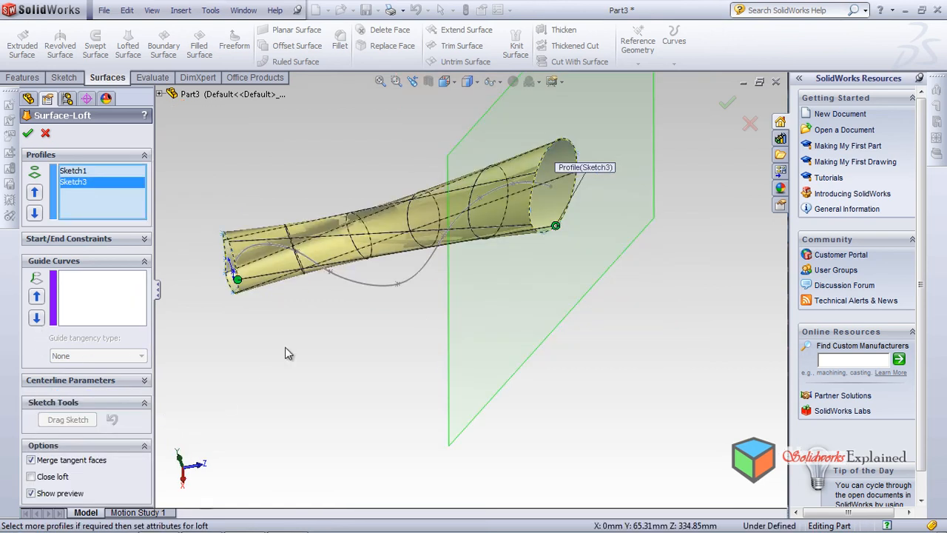
middle_click_drag(284, 352, 390, 421)
mouse_move(397, 90)
left_mouse_down()
mouse_move(435, 147)
mouse_move(459, 159)
mouse_move(449, 150)
left_mouse_up()
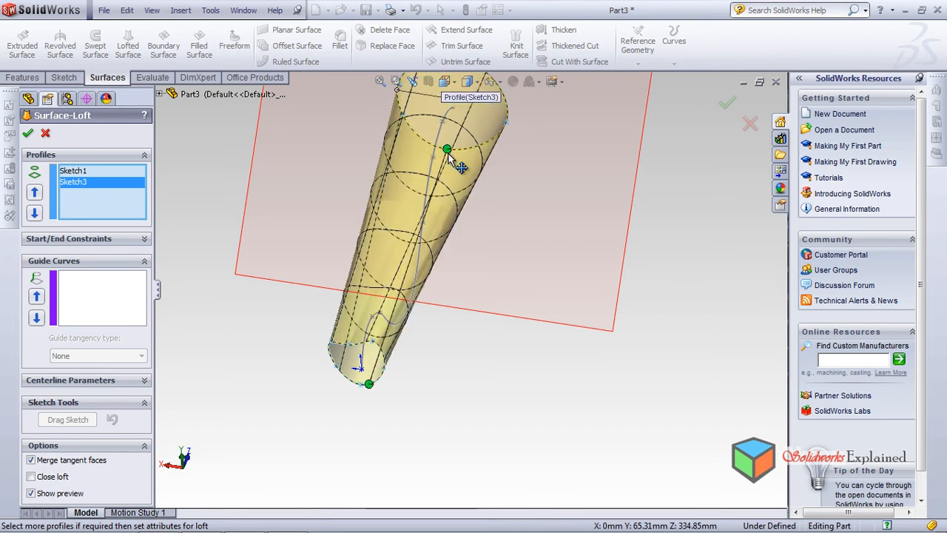
Try to create the loft with the moved connector and Sketch2 as its centerline
middle_click_drag(416, 355, 363, 308)
middle_click_drag(338, 360, 301, 359)
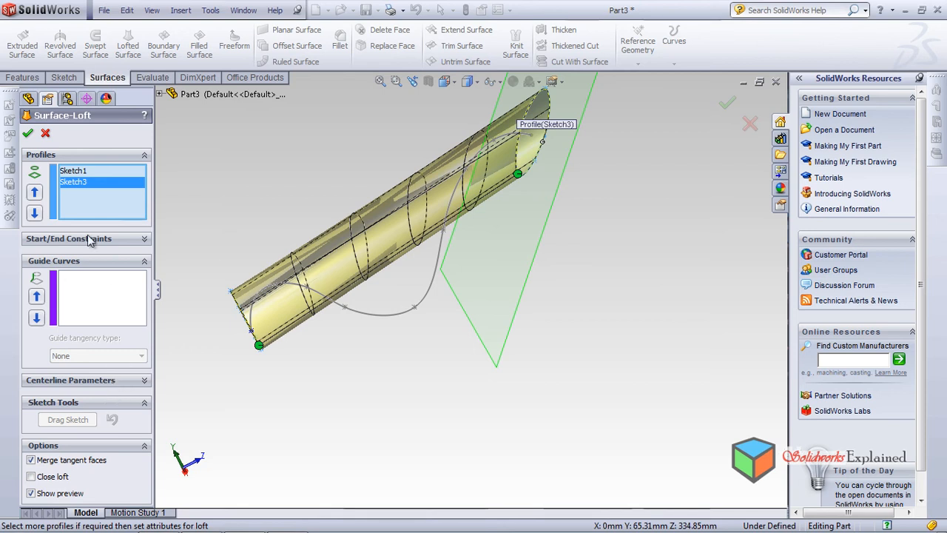
left_click(89, 296)
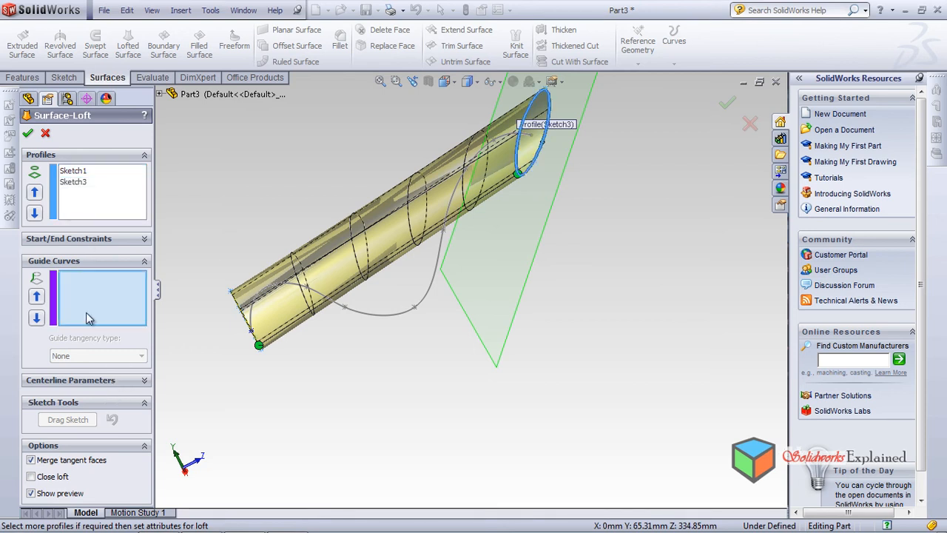
left_click(84, 383)
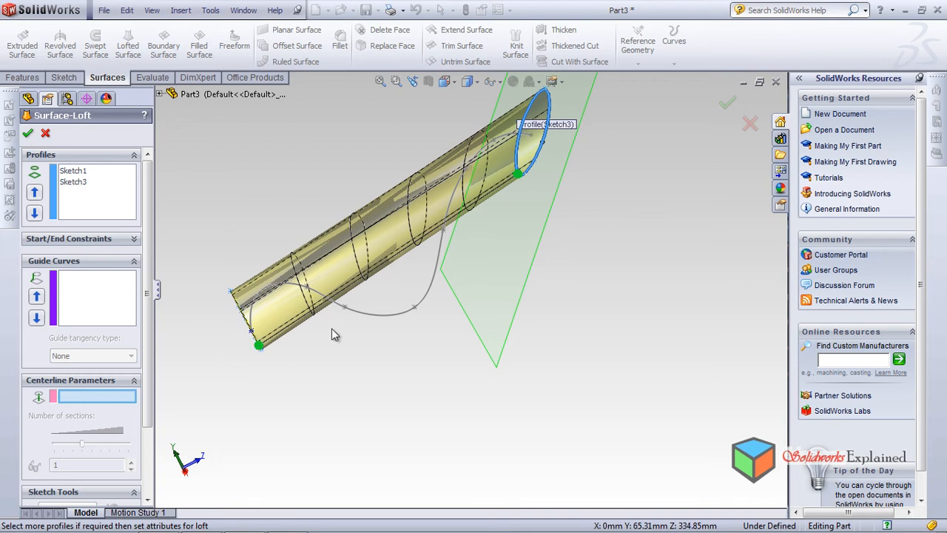
left_click(375, 314)
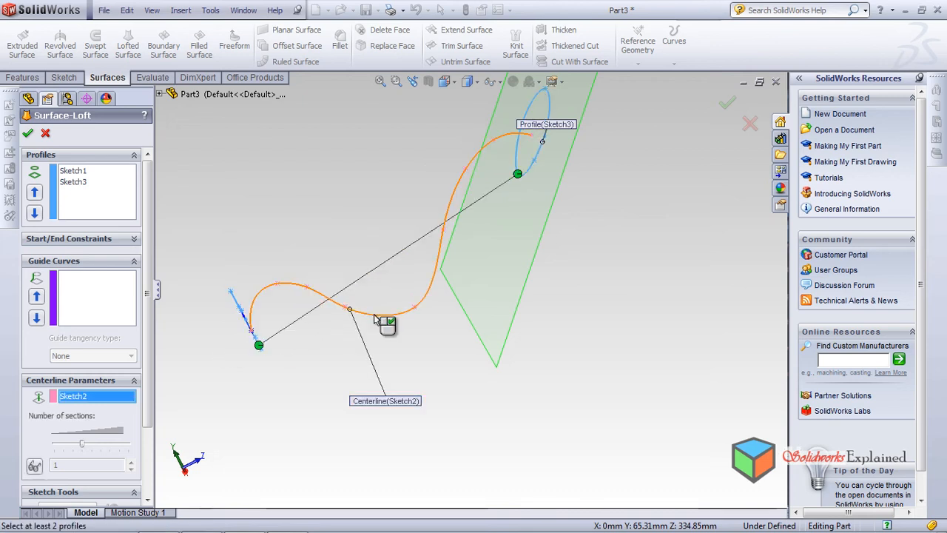
middle_click_drag(310, 324, 372, 363)
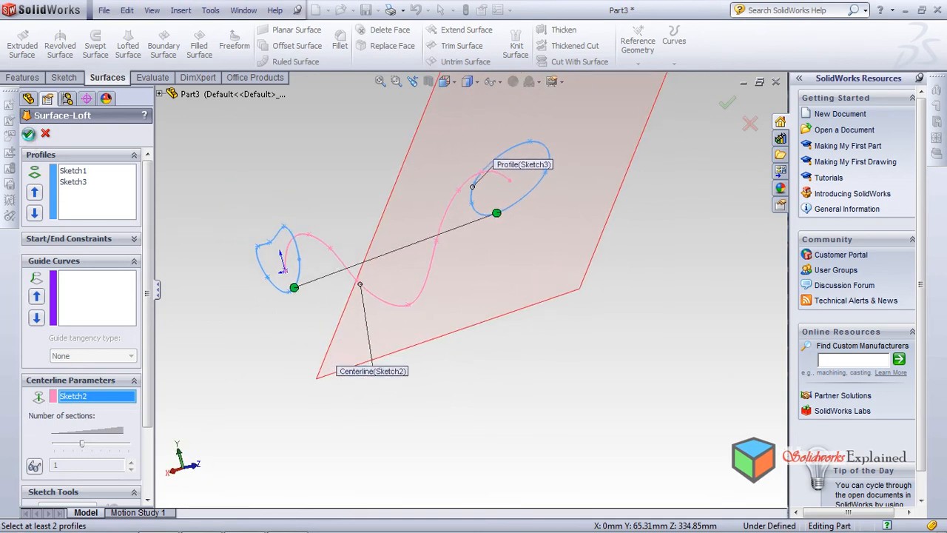
left_click(28, 134)
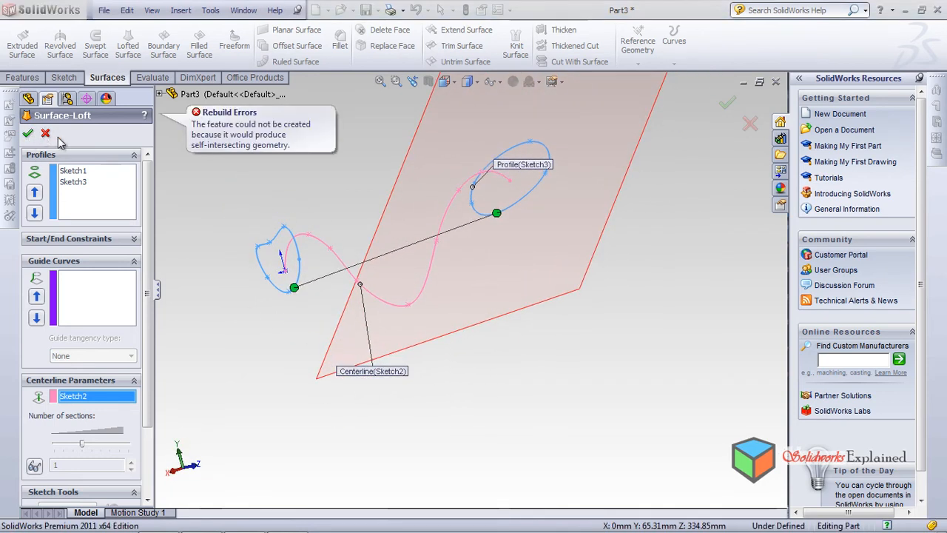
Clear the Sketch2 centerline from the loft and cancel the lofted surface
mouse_move(312, 289)
middle_mouse_down()
mouse_move(359, 286)
mouse_move(273, 326)
mouse_move(332, 298)
mouse_move(374, 317)
mouse_move(358, 334)
mouse_move(333, 185)
middle_mouse_up()
mouse_move(372, 235)
middle_mouse_down()
mouse_move(385, 234)
mouse_move(363, 205)
mouse_move(365, 239)
middle_mouse_up()
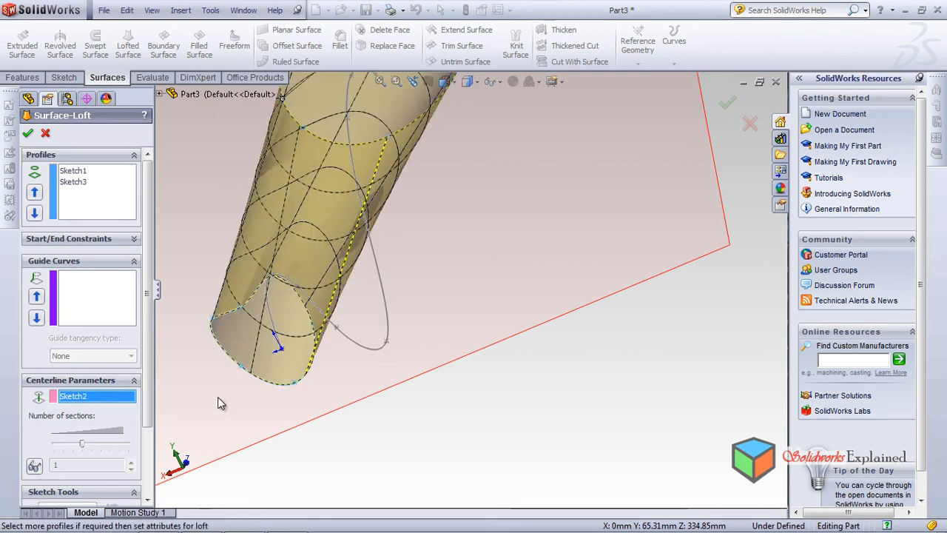
middle_click_drag(217, 397, 217, 397)
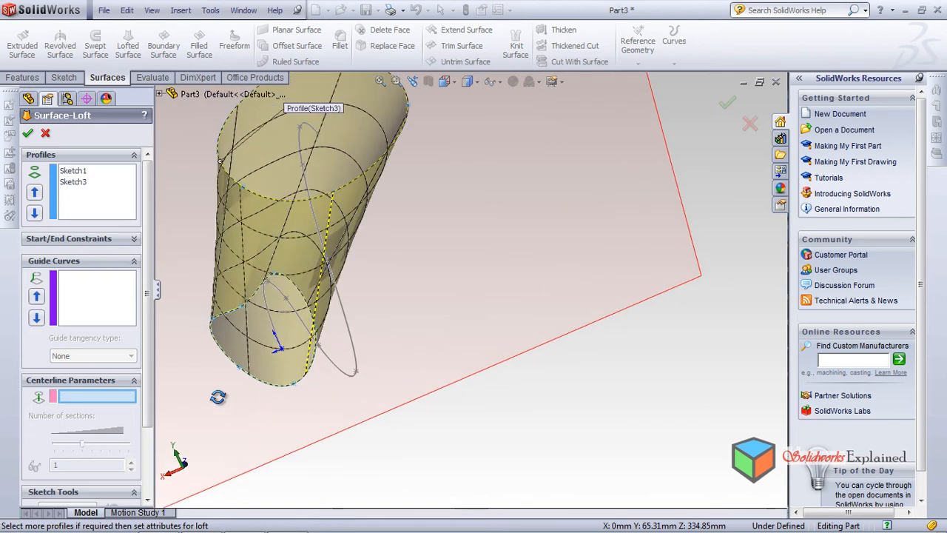
key("Escape")
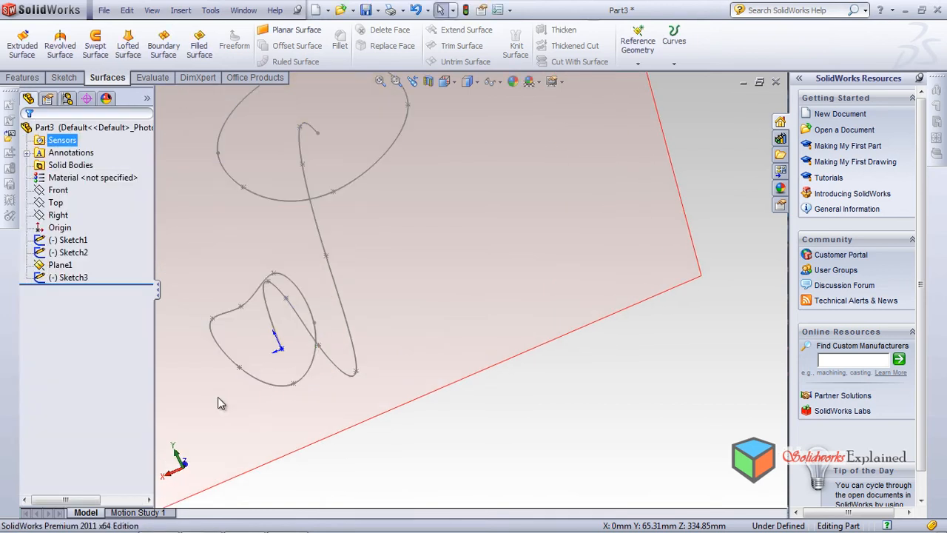
Reopen Sketch2 for editing and lower the path spline's second point to about X -43.7, Y 17.4
left_click(71, 252)
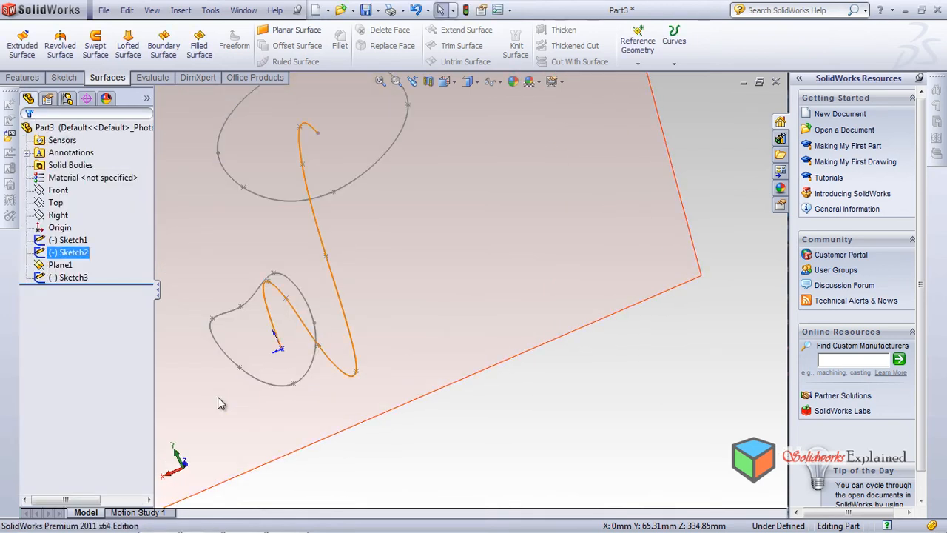
left_click(88, 215)
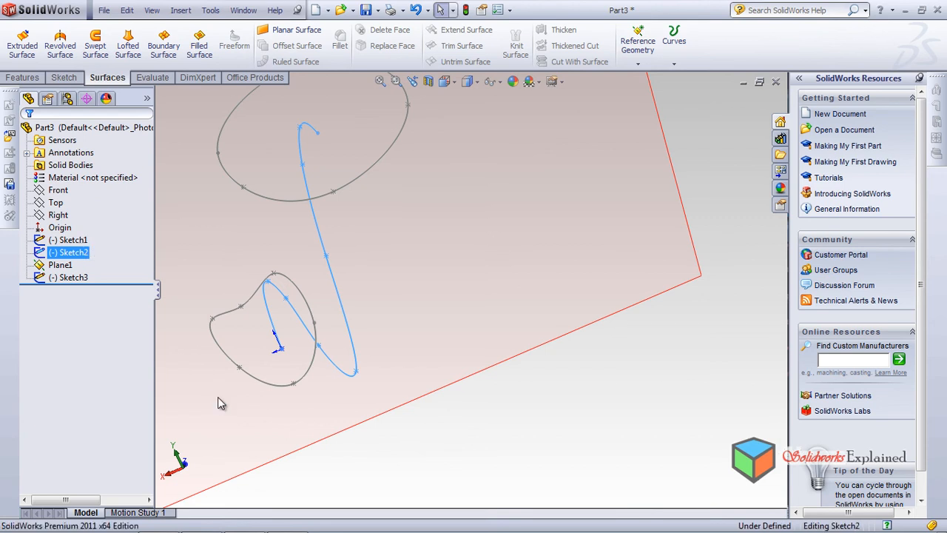
middle_click_drag(217, 397, 218, 398)
middle_click_drag(217, 397, 219, 398)
scroll(219, 398, "up", 6)
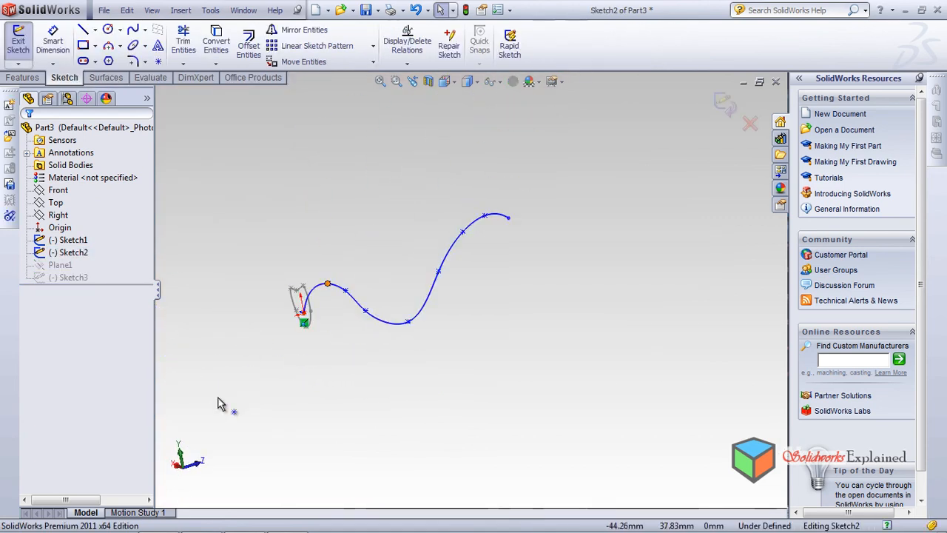
left_click_drag(328, 284, 326, 295)
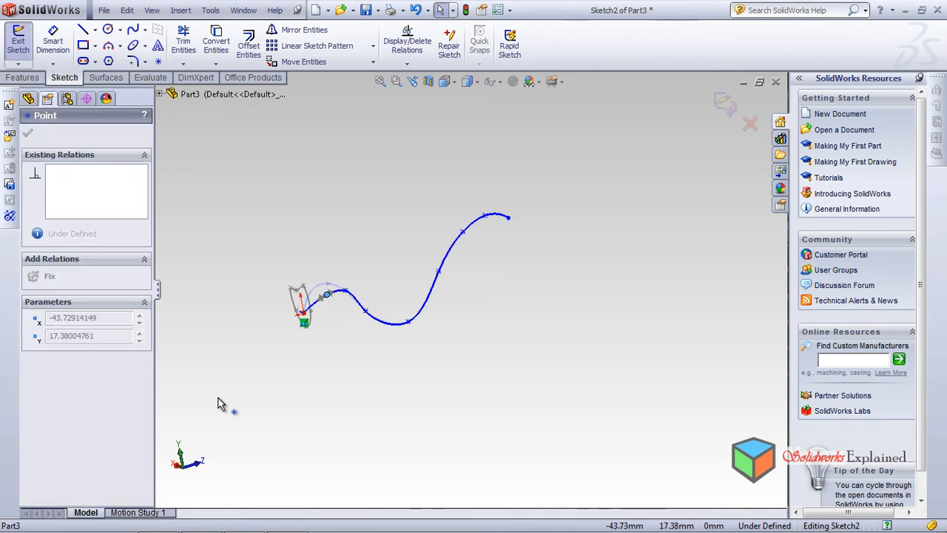
Smooth the path spline by raising its lowest point and moving a point on the upper rise to about Y 32.8, Z 279.6
mouse_move(407, 322)
left_mouse_down()
mouse_move(406, 293)
mouse_move(365, 310)
mouse_move(372, 291)
left_mouse_up()
scroll(503, 261, "down", 2)
mouse_move(476, 195)
left_mouse_down()
mouse_move(472, 213)
mouse_move(473, 199)
mouse_move(446, 210)
mouse_move(436, 237)
left_mouse_up()
left_click(219, 403)
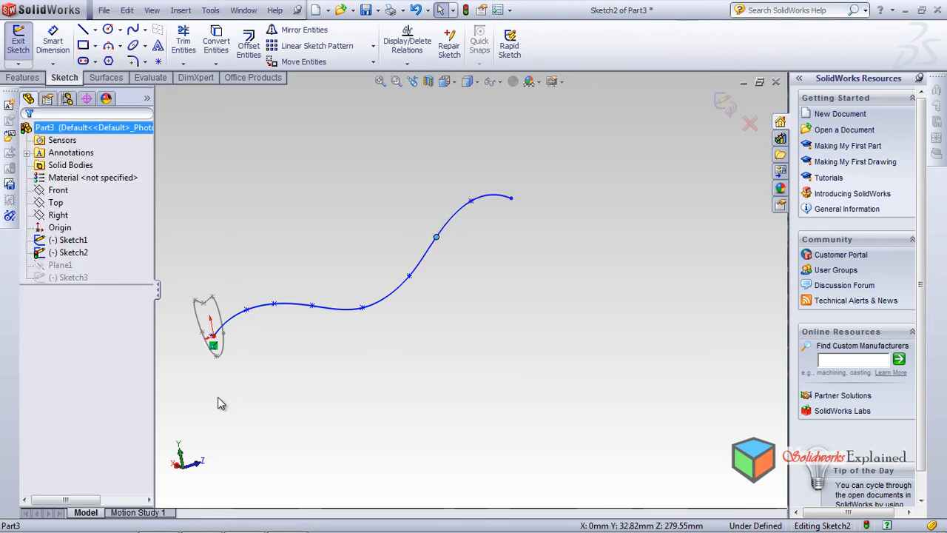
Exit the path sketch and start a lofted surface with Sketch1 and Sketch3 as its profiles
left_click(725, 105)
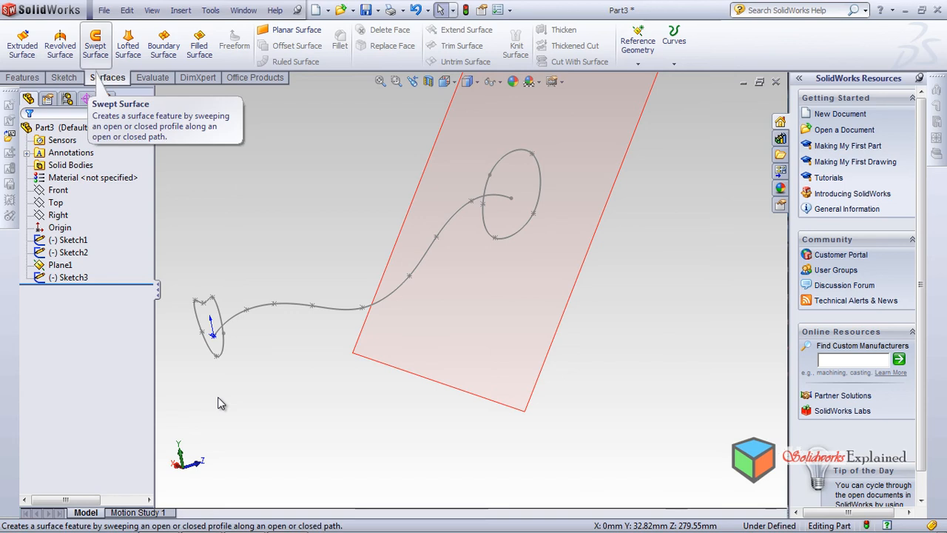
left_click(127, 44)
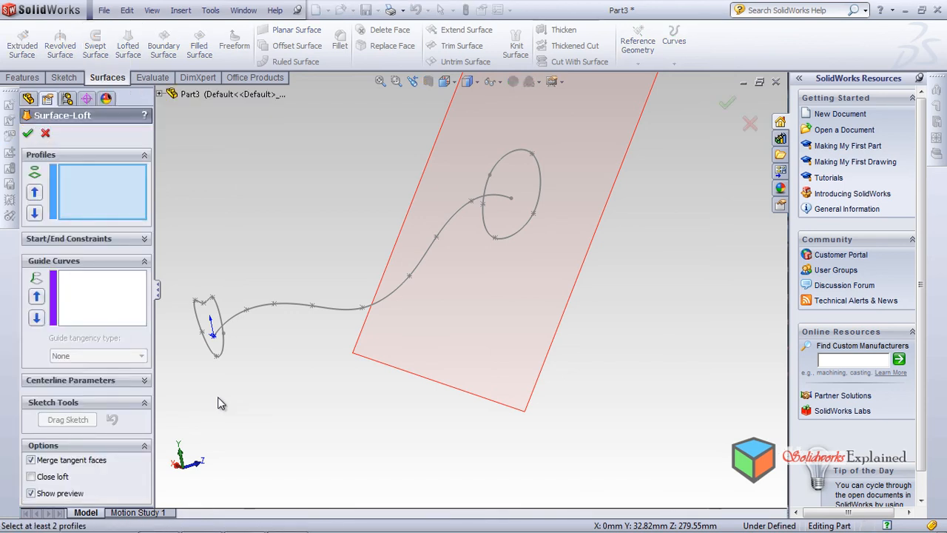
left_click(217, 304)
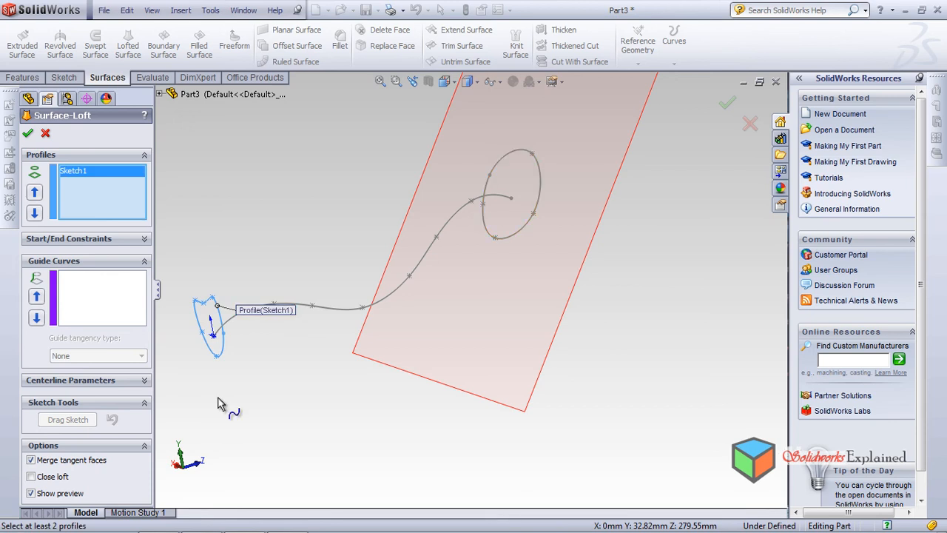
left_click(499, 161)
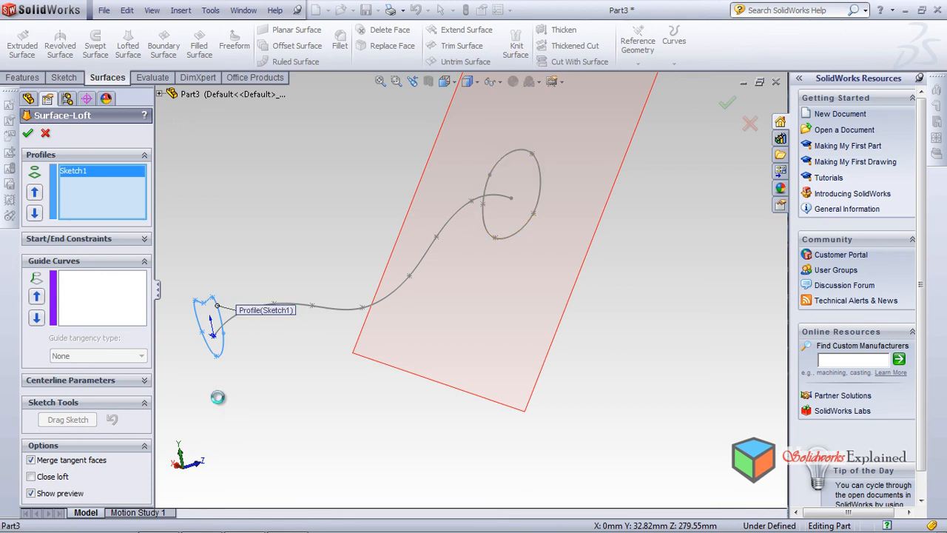
Move the loft connector's end along the Sketch3 profile to line up with its end on Sketch1
middle_click_drag(500, 161, 537, 178)
middle_click_drag(217, 397, 220, 403)
mouse_move(375, 97)
left_mouse_down()
mouse_move(428, 100)
mouse_move(449, 116)
left_mouse_up()
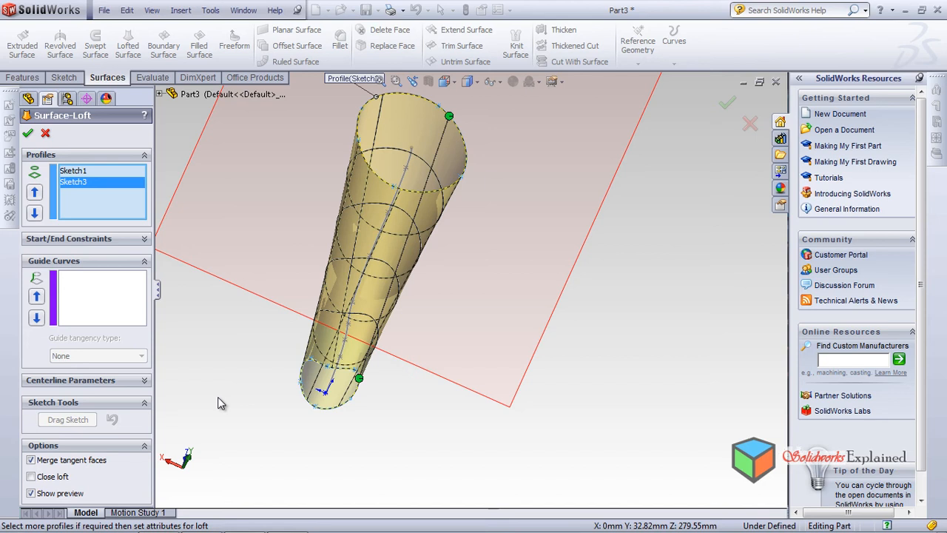
left_click_drag(449, 115, 460, 133)
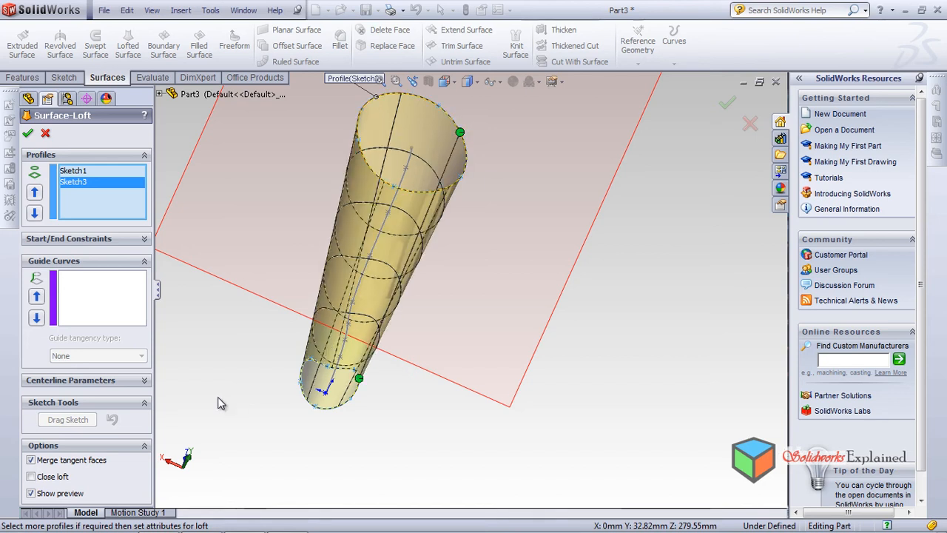
Add Sketch2 as the loft's centerline, create the lofted surface and inspect it from several angles
left_click(145, 380)
middle_click_drag(221, 403, 166, 339)
left_click(391, 289)
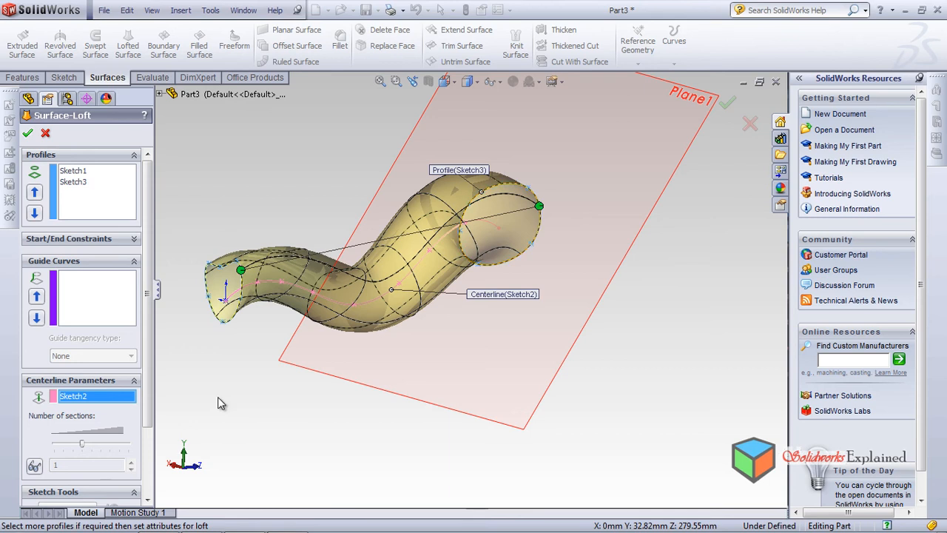
key("Return")
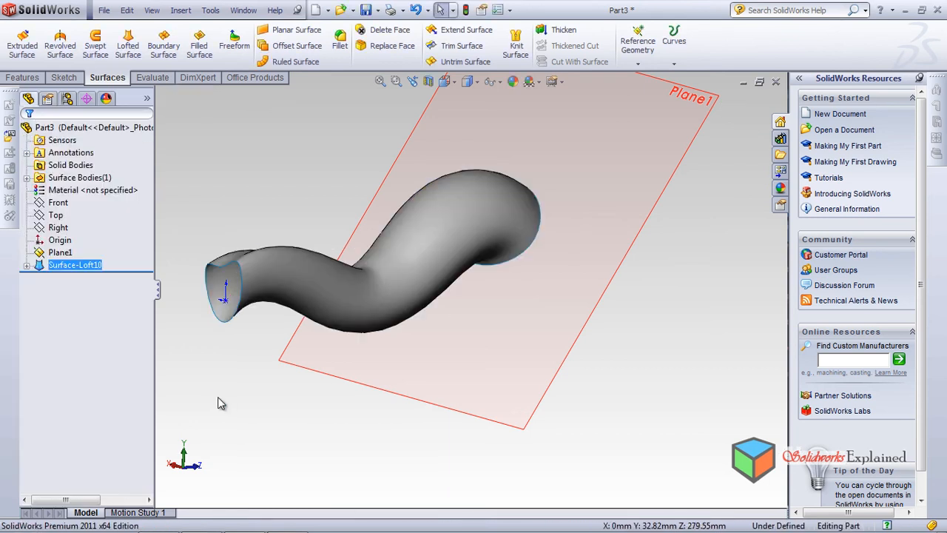
mouse_move(221, 403)
middle_mouse_down()
mouse_move(218, 396)
mouse_move(220, 403)
middle_mouse_up()
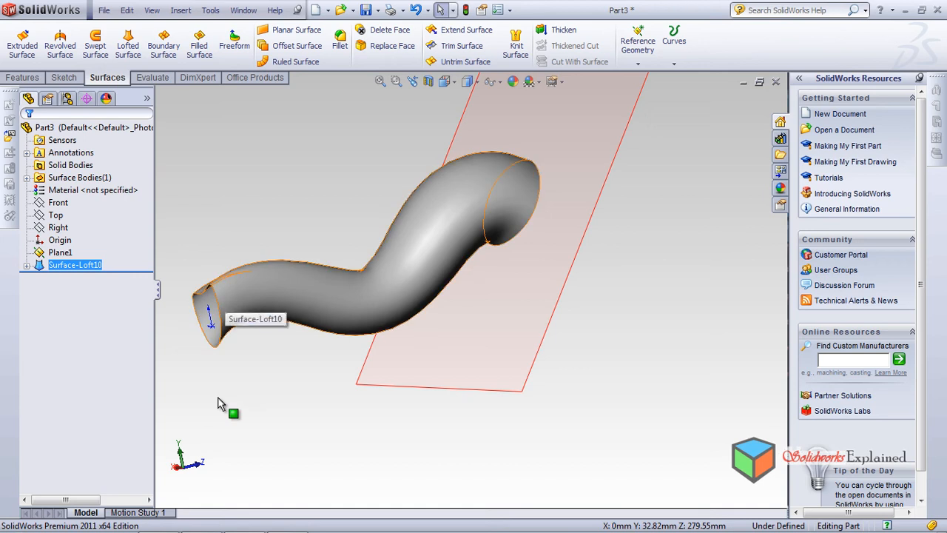
middle_click_drag(218, 398, 218, 399)
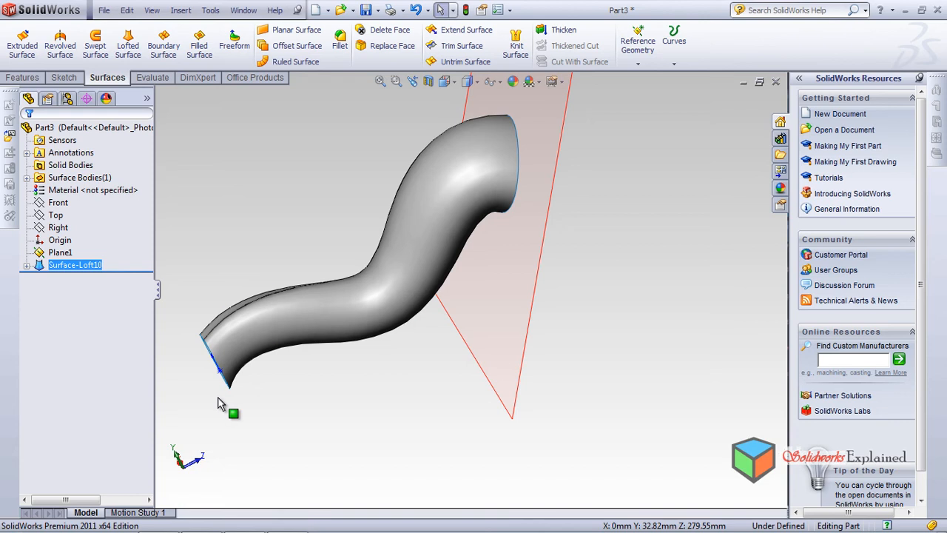
mouse_move(218, 403)
middle_mouse_down()
mouse_move(217, 392)
mouse_move(219, 404)
middle_mouse_up()
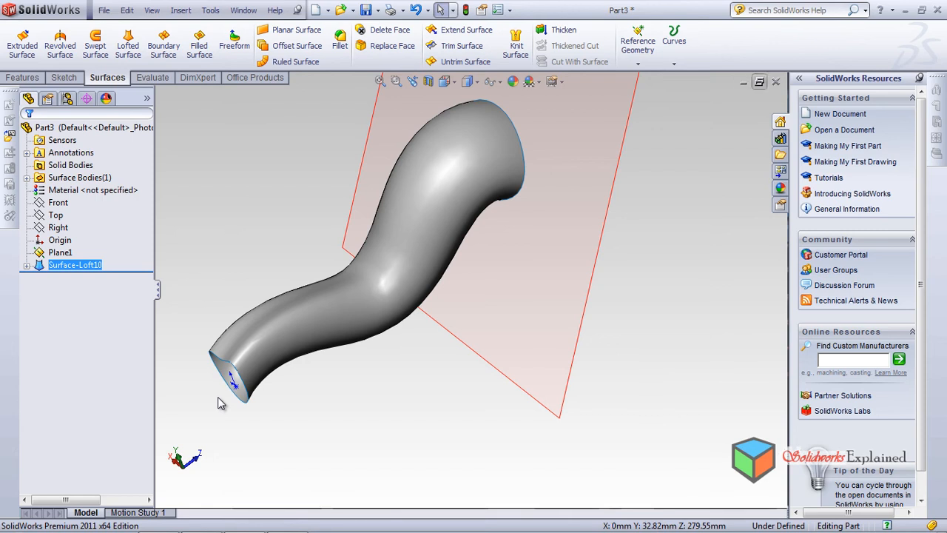
Close the loft part without saving it and create a new part
left_click(775, 81)
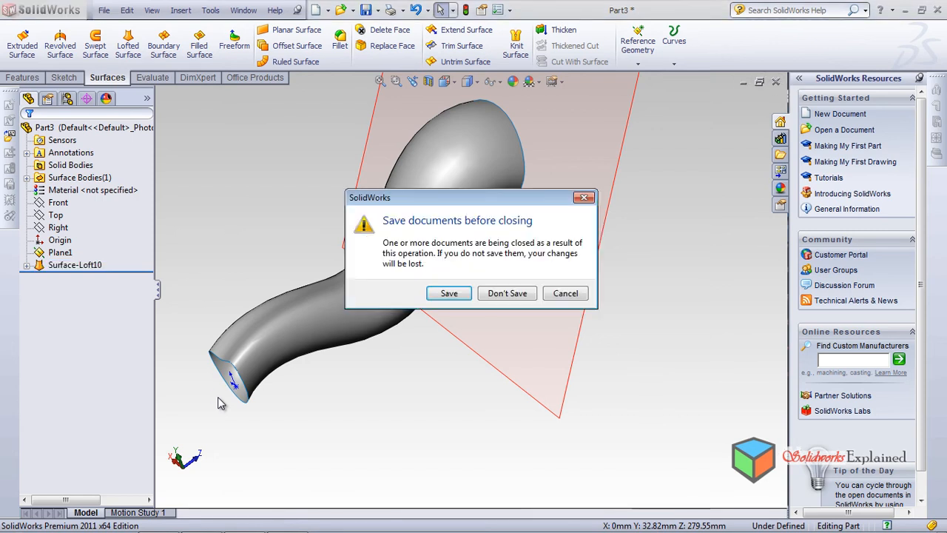
left_click(507, 293)
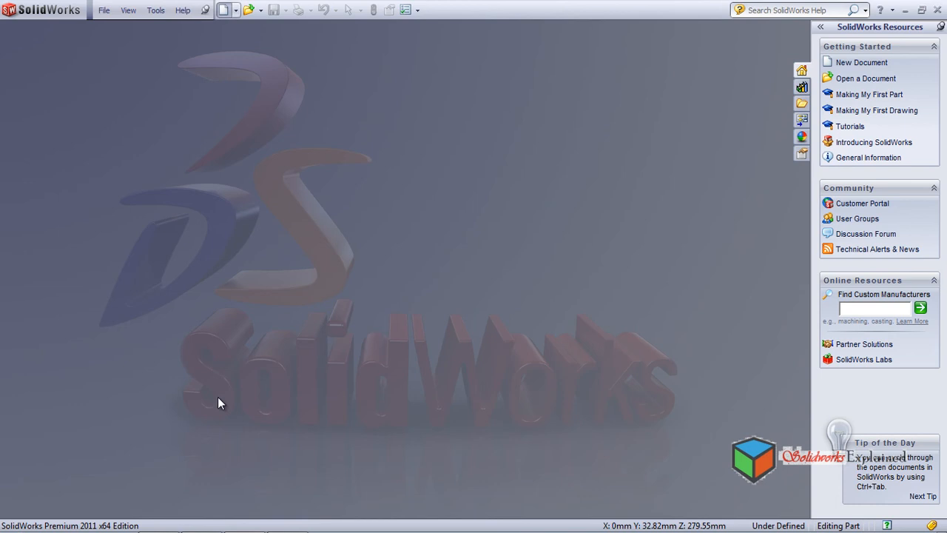
left_click(222, 10)
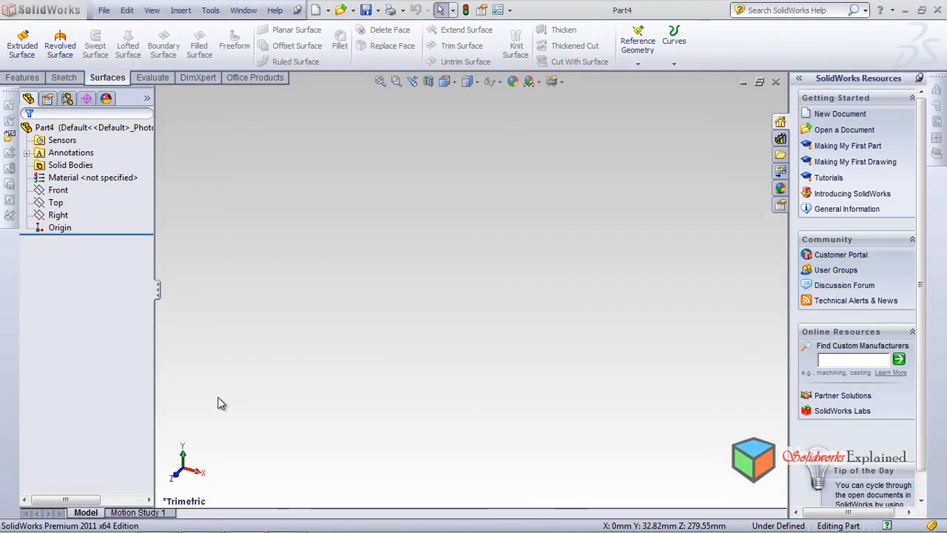
left_click(59, 190)
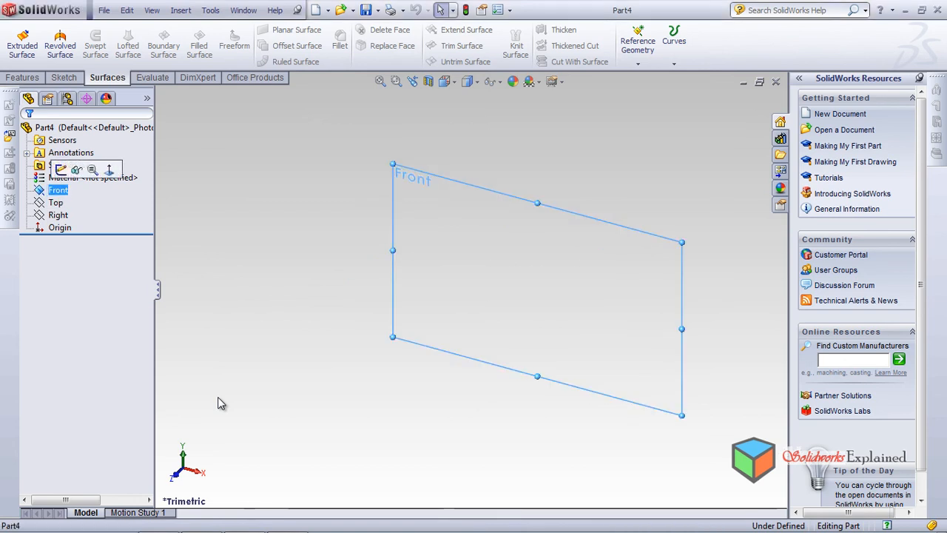
left_click(110, 171)
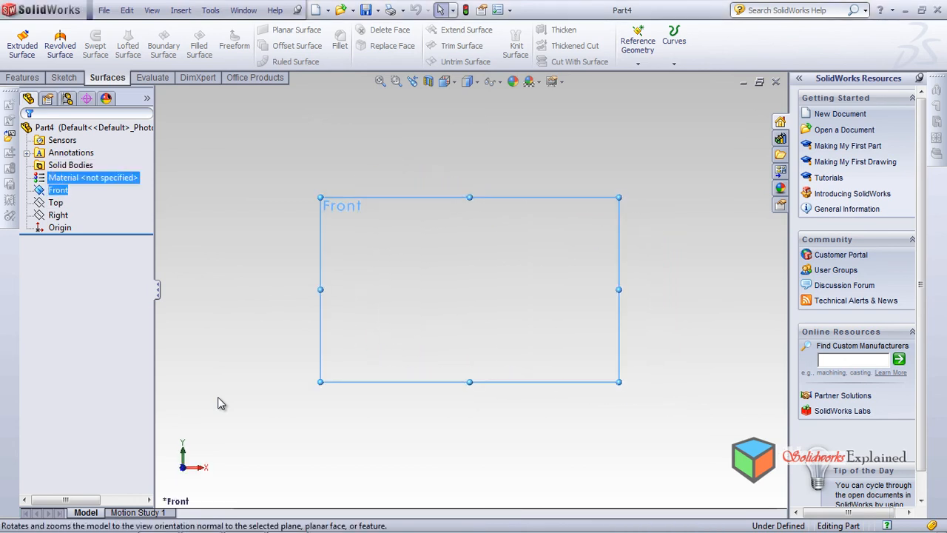
left_click(65, 78)
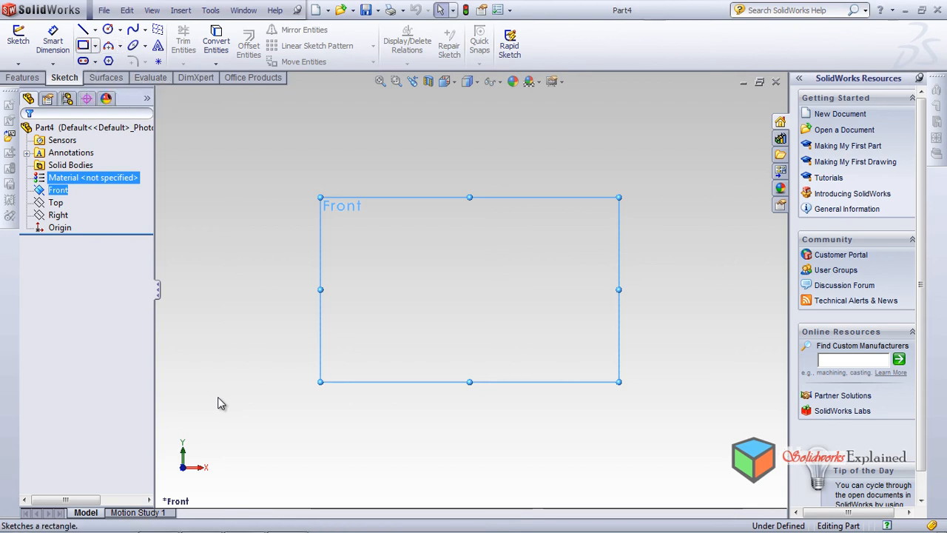
left_click(83, 29)
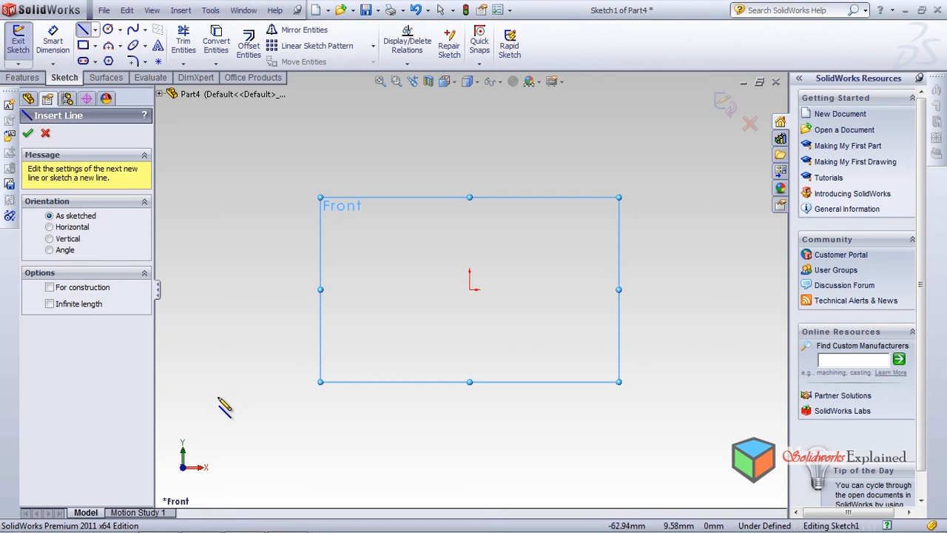
left_click(353, 271)
left_click(390, 182)
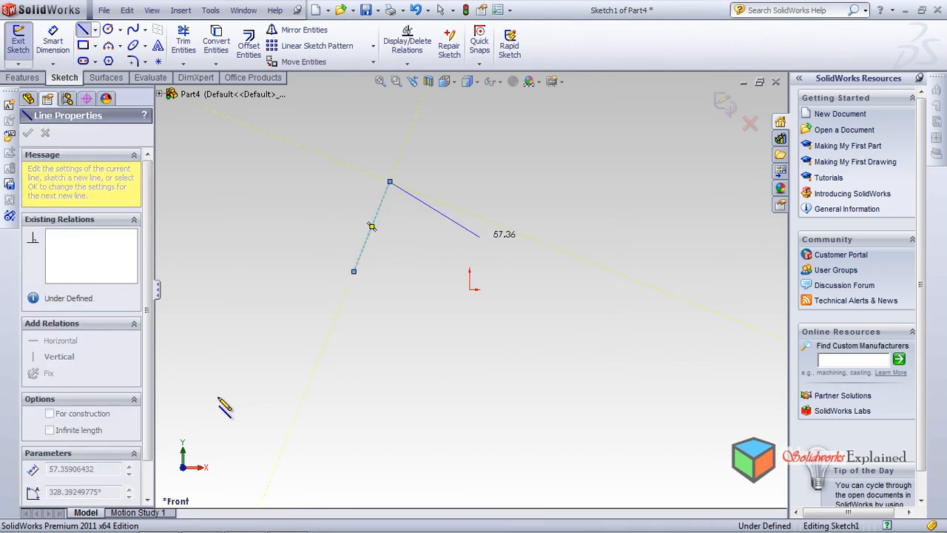
left_click(481, 237)
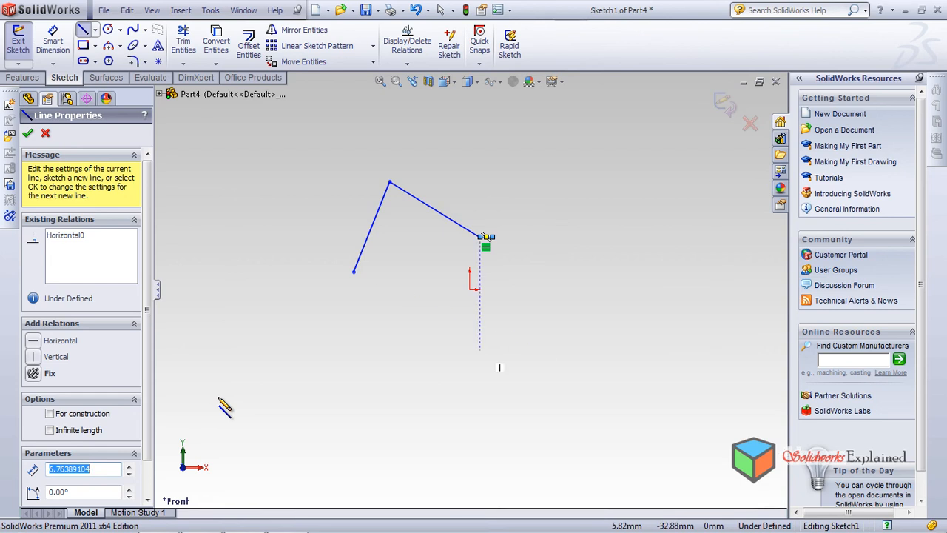
key("Escape")
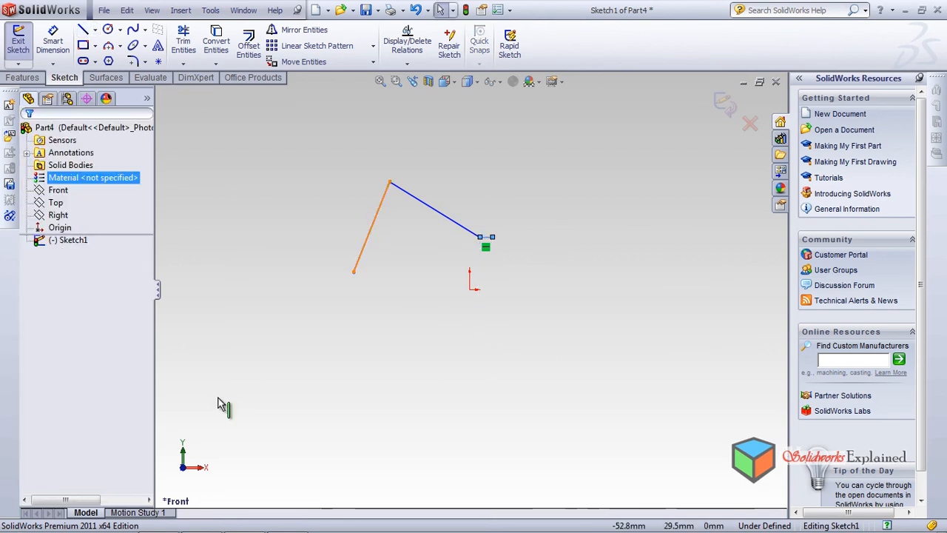
key("ctrl+b")
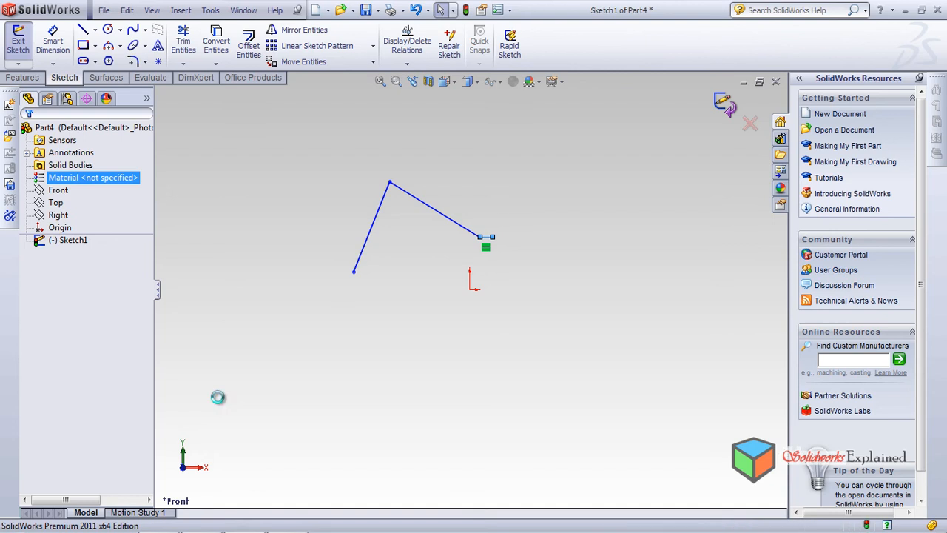
left_click(69, 240)
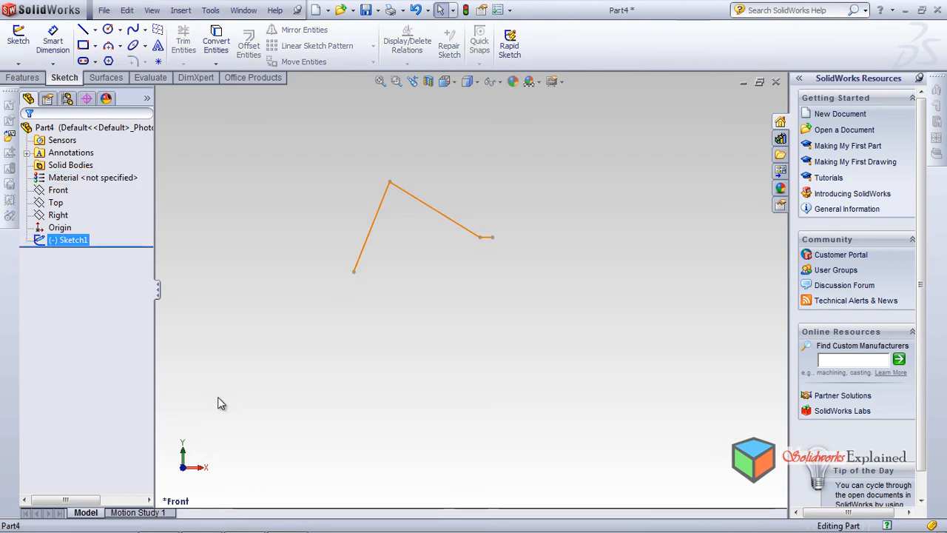
key("Delete")
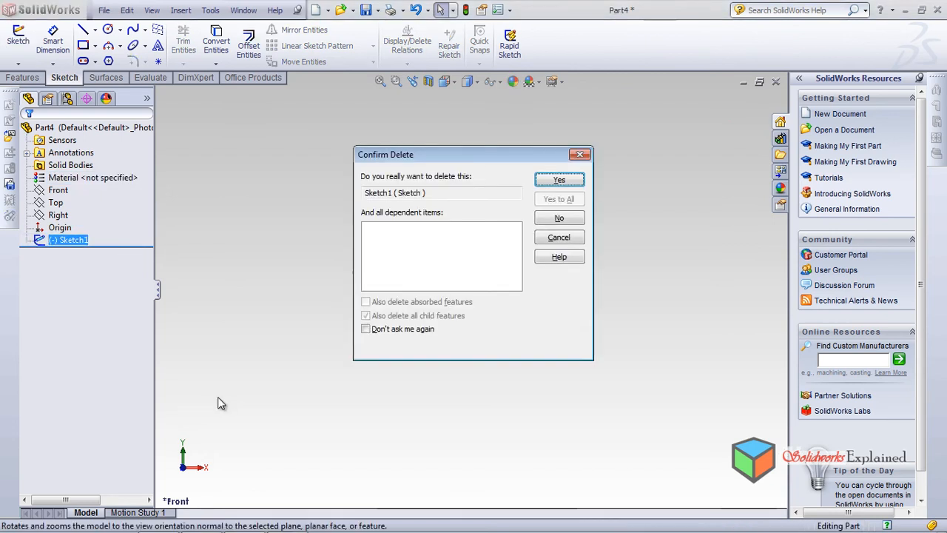
key("Return")
Sketch three connected lines on the Front plane: a slanted line rising right, a short horizontal top, and a slanted line about 100 mm long going down
left_click(57, 190)
key("ctrl+8")
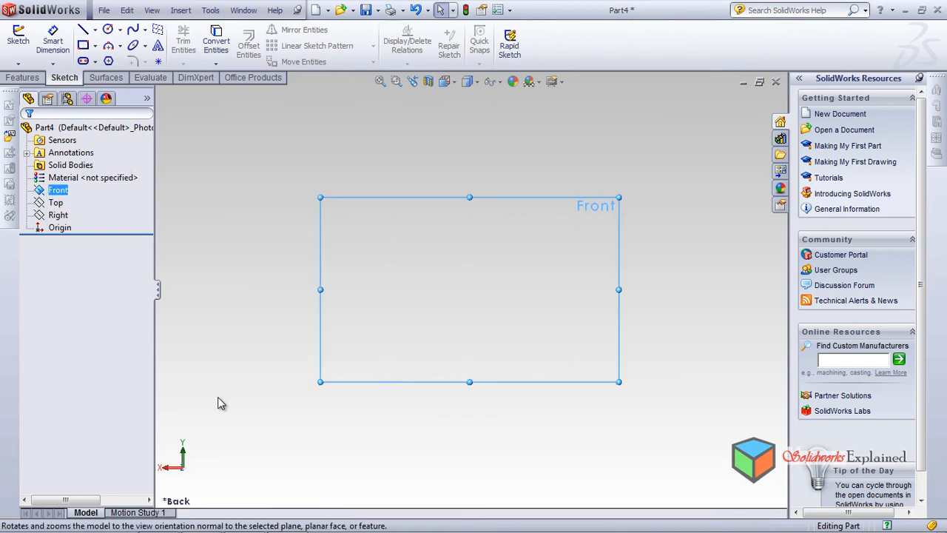
key("ctrl+8")
key("l")
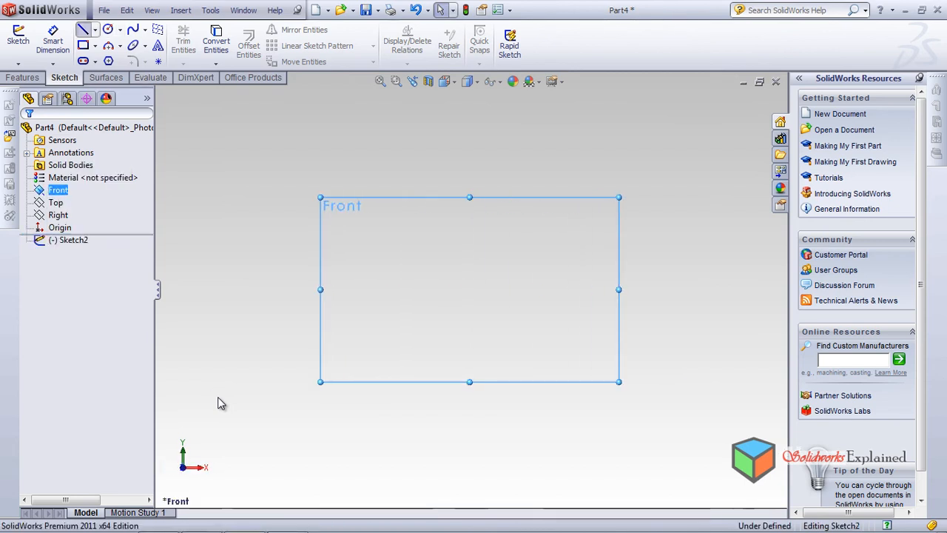
left_click(357, 306)
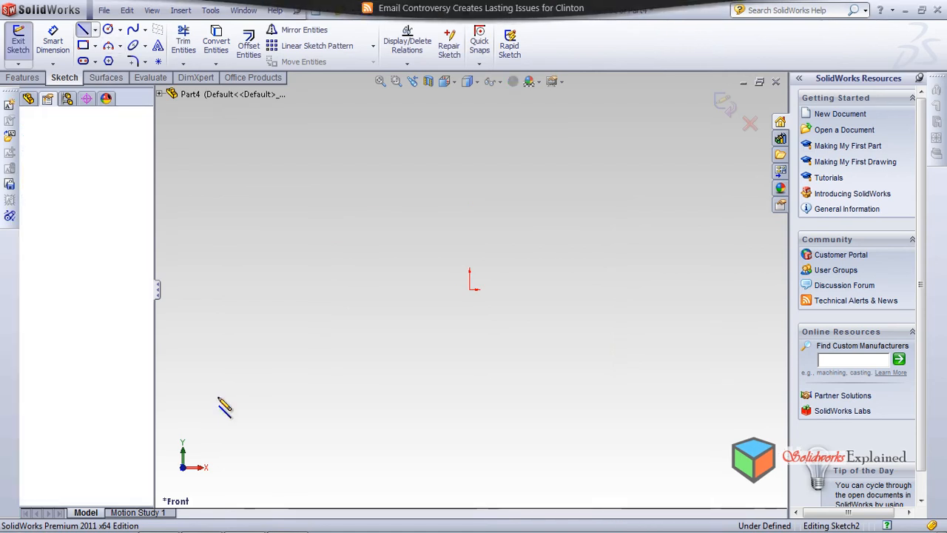
left_click(455, 143)
left_click(480, 144)
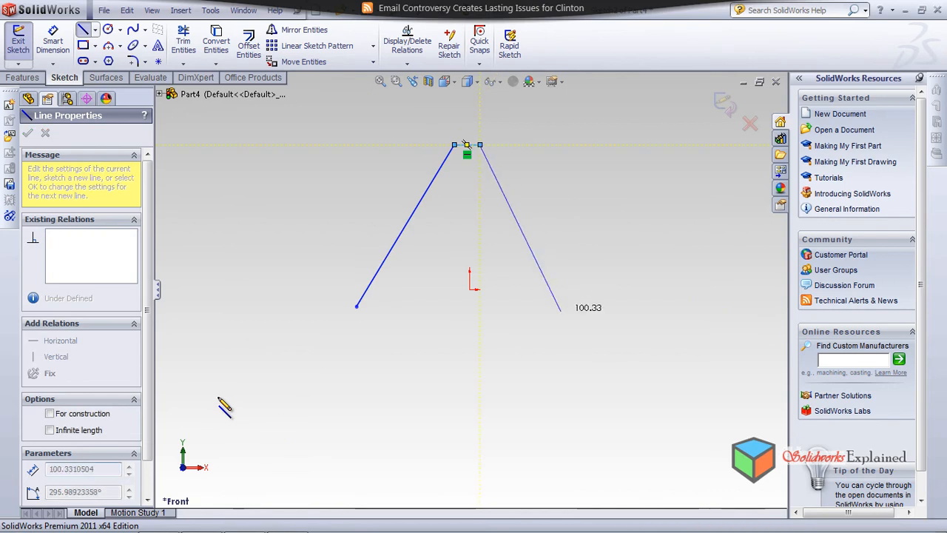
left_click(566, 305)
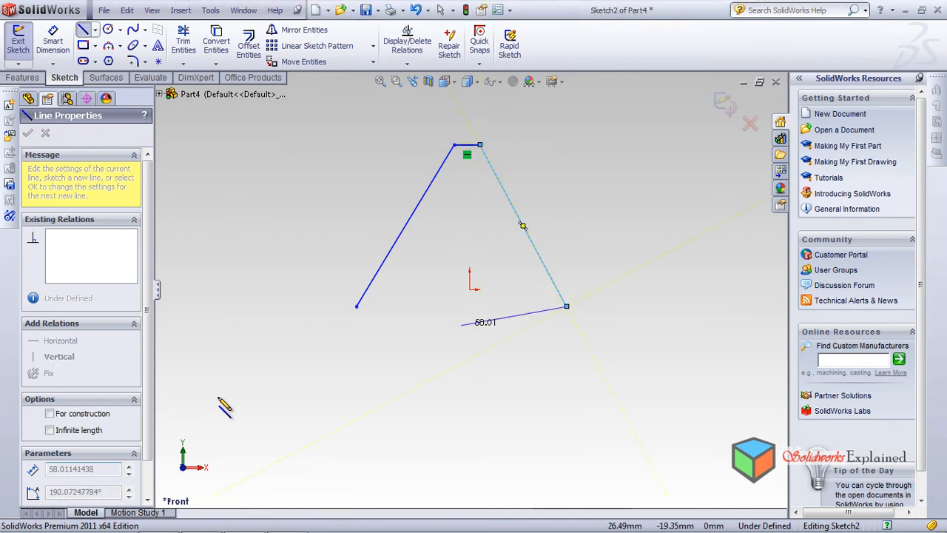
Close the outline's open lower end with a three-point arc of about 62 mm radius bulging downward, and exit the sketch
left_click(109, 46)
left_click(356, 306)
left_click(566, 305)
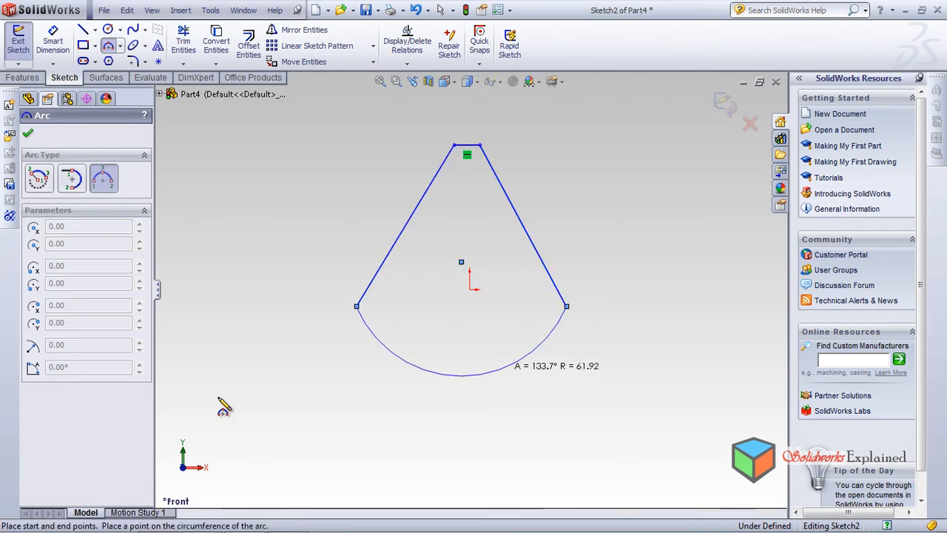
left_click(460, 375)
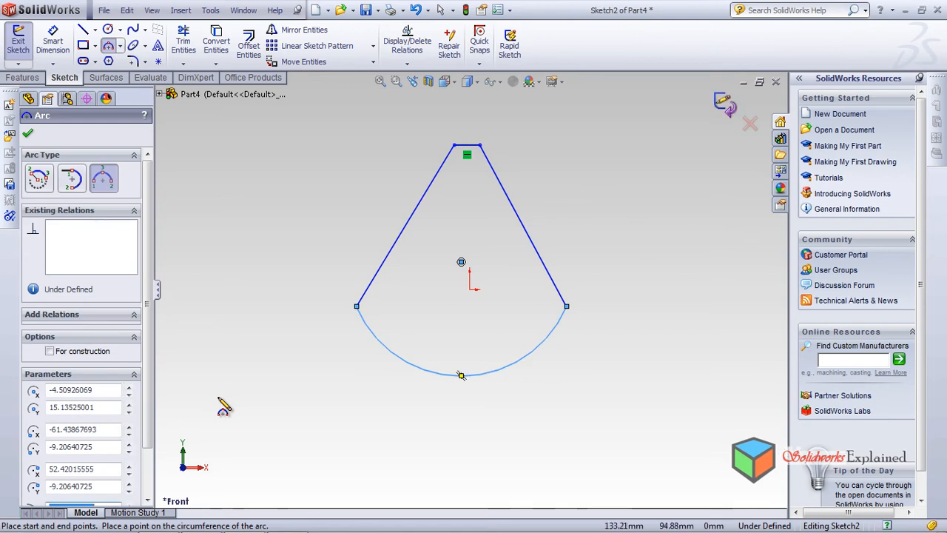
key("ctrl+b")
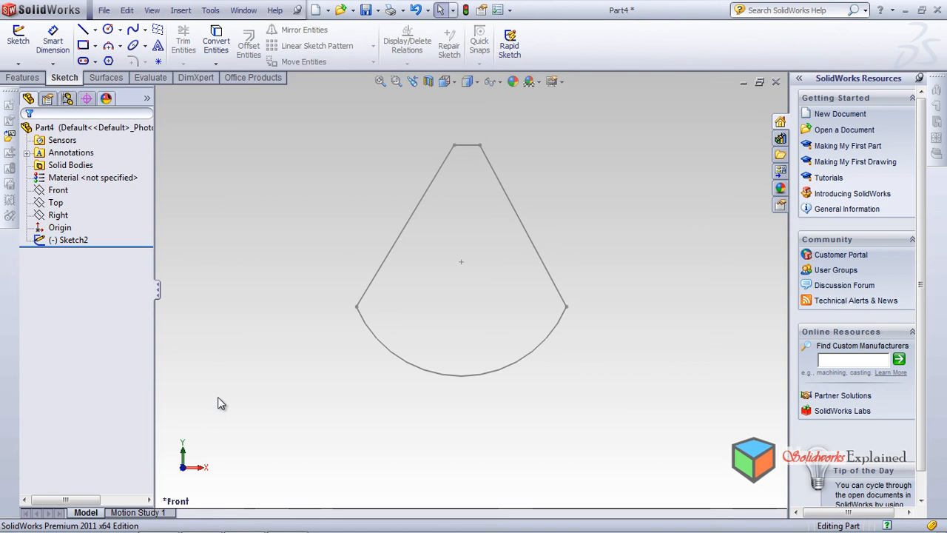
Create a planar surface bounded by the closed sketch of three lines and an arc
left_click(106, 78)
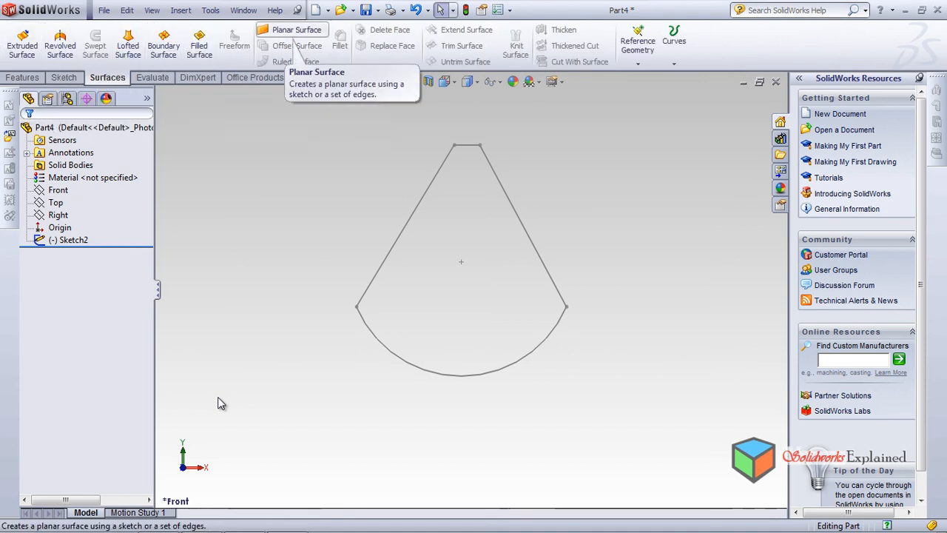
left_click(296, 30)
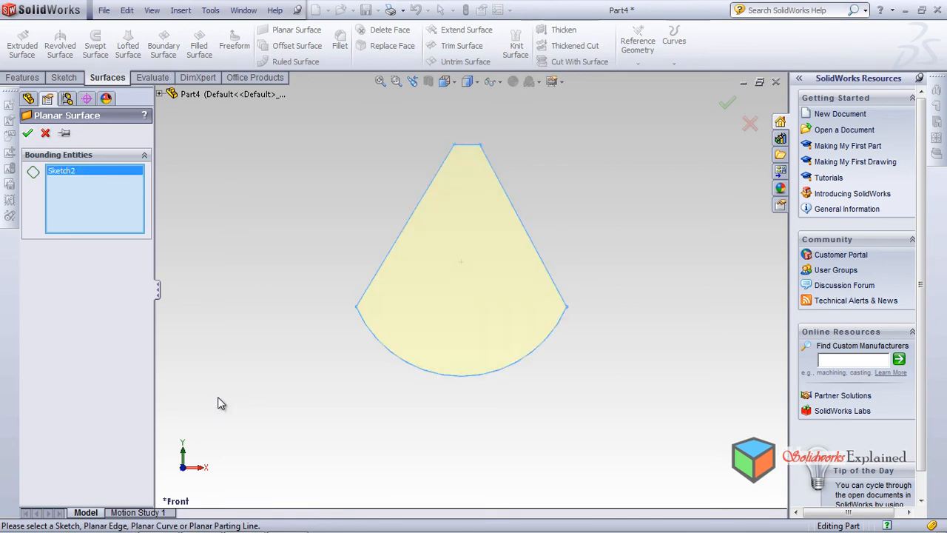
key("Return")
middle_click_drag(217, 401, 218, 397)
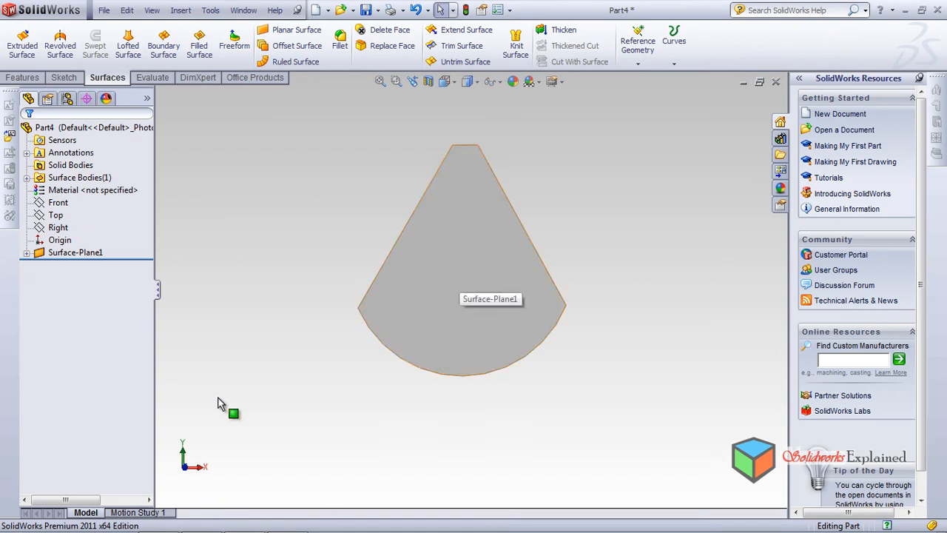
Start a ruled surface tangent to the planar surface, extending 10 mm from one of its long slanted edges
middle_click_drag(218, 397, 218, 395)
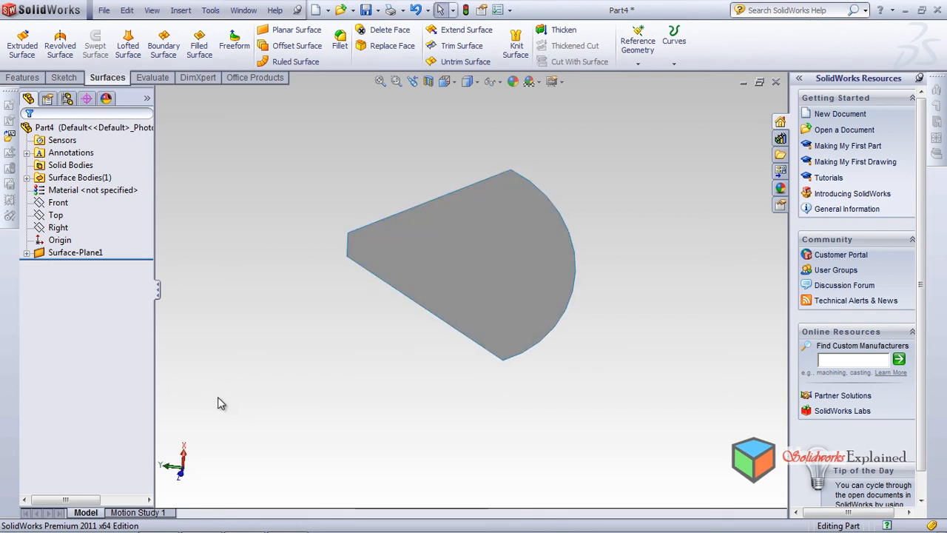
middle_click_drag(220, 403, 217, 398)
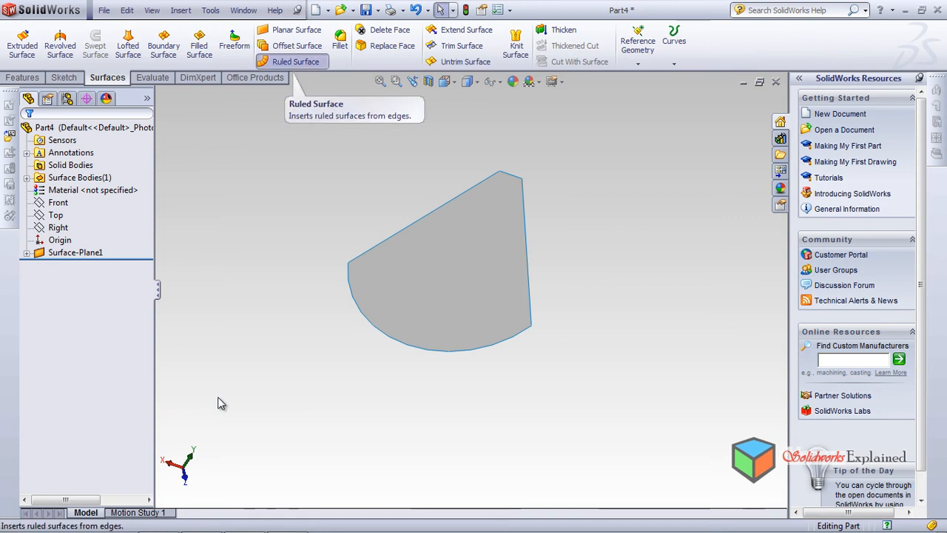
left_click(291, 61)
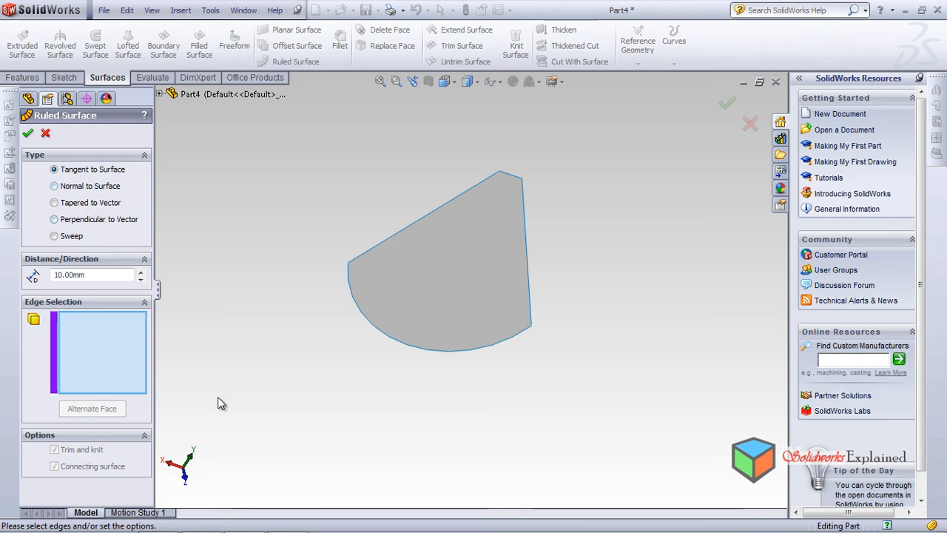
left_click(397, 231)
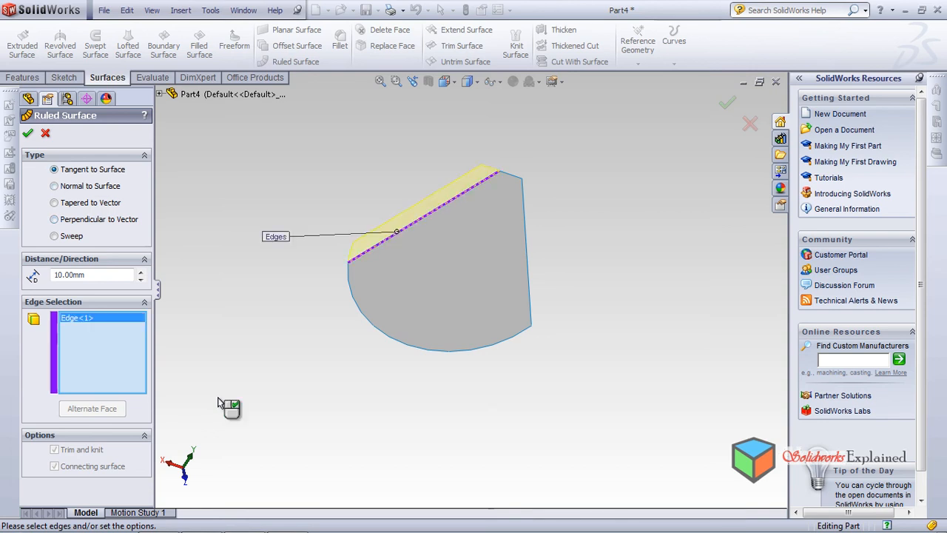
mouse_move(397, 231)
middle_mouse_down()
mouse_move(399, 190)
mouse_move(445, 226)
middle_mouse_up()
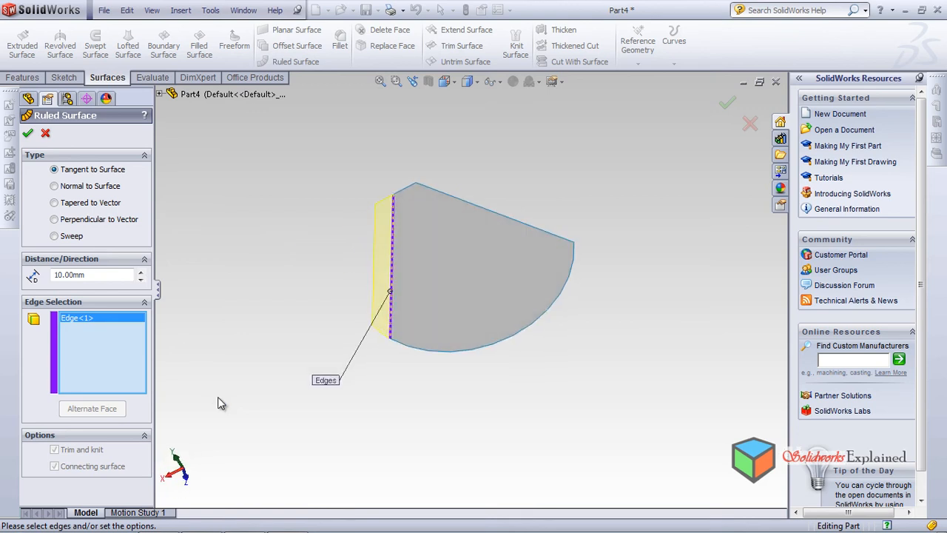
scroll(400, 228, "down", 3)
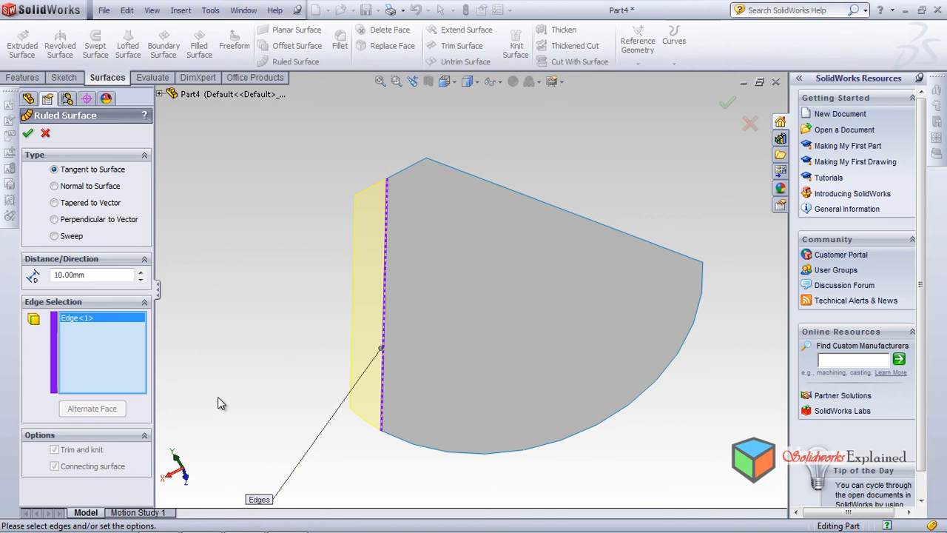
middle_click_drag(218, 397, 218, 397)
scroll(218, 398, "down", 5)
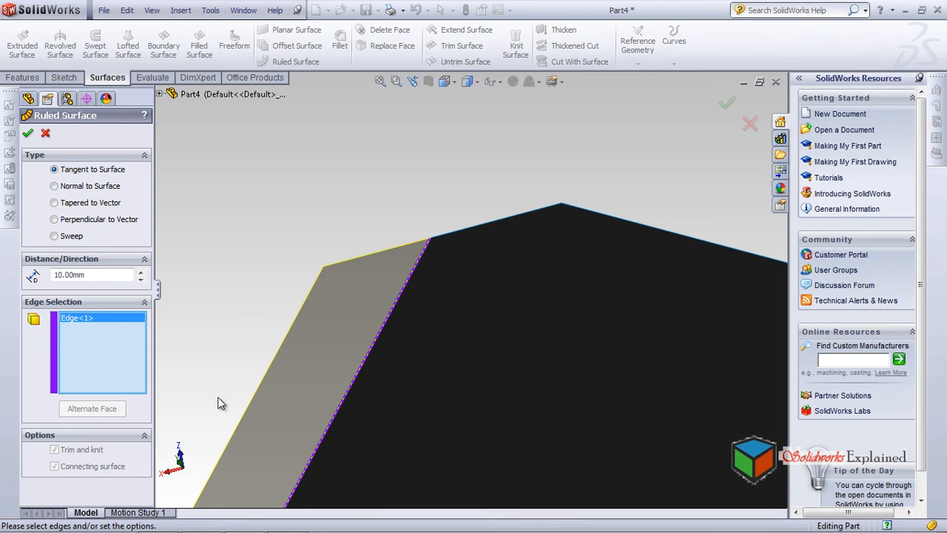
middle_click_drag(219, 404, 218, 397)
scroll(218, 399, "up", 3)
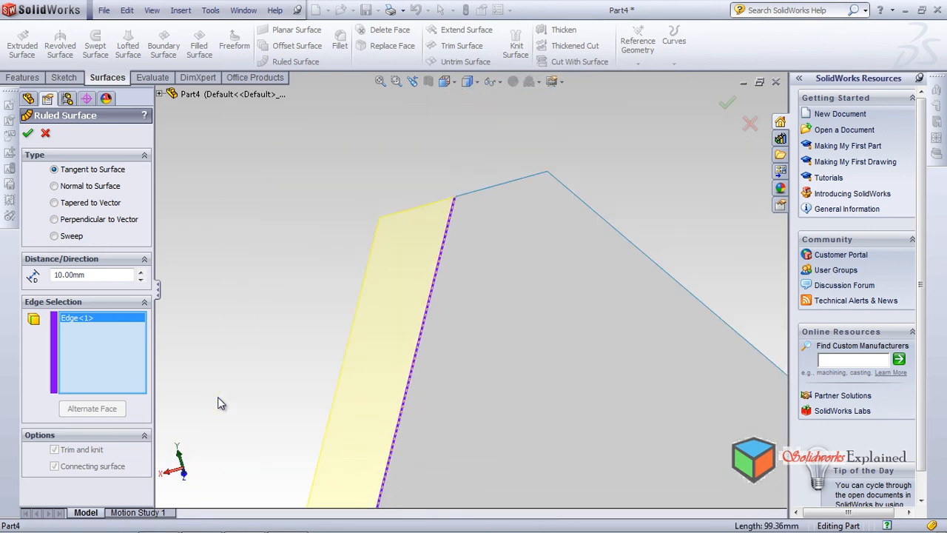
Try ruled surface distances up to 40 mm on the slanted edge, and set the distance to 20 mm
key("Up")
key("Up")
key("Up")
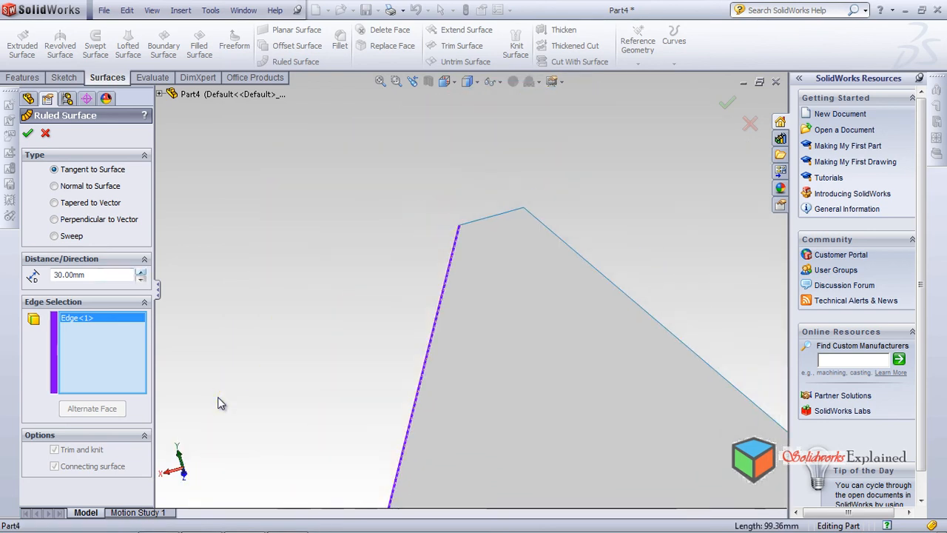
scroll(218, 397, "down", 3)
scroll(217, 397, "up", 3)
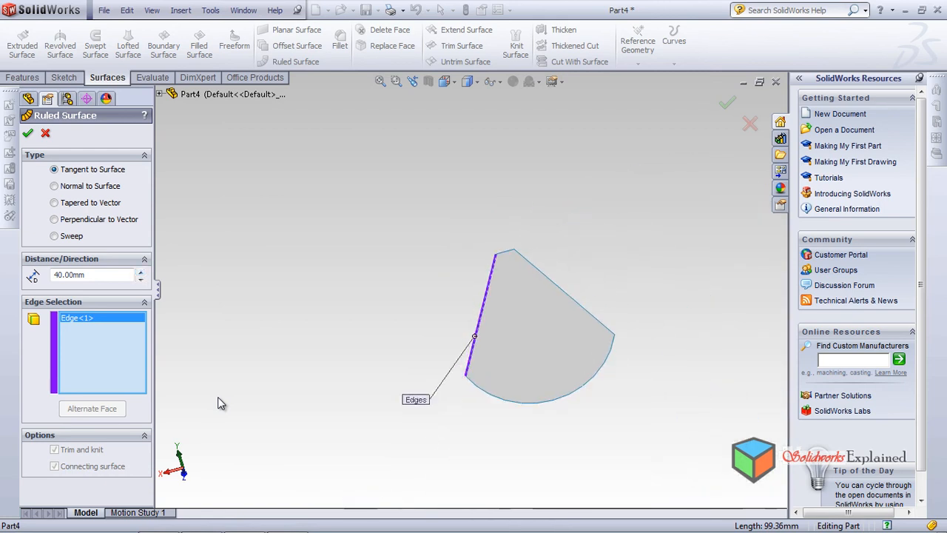
key("Down")
key("Down")
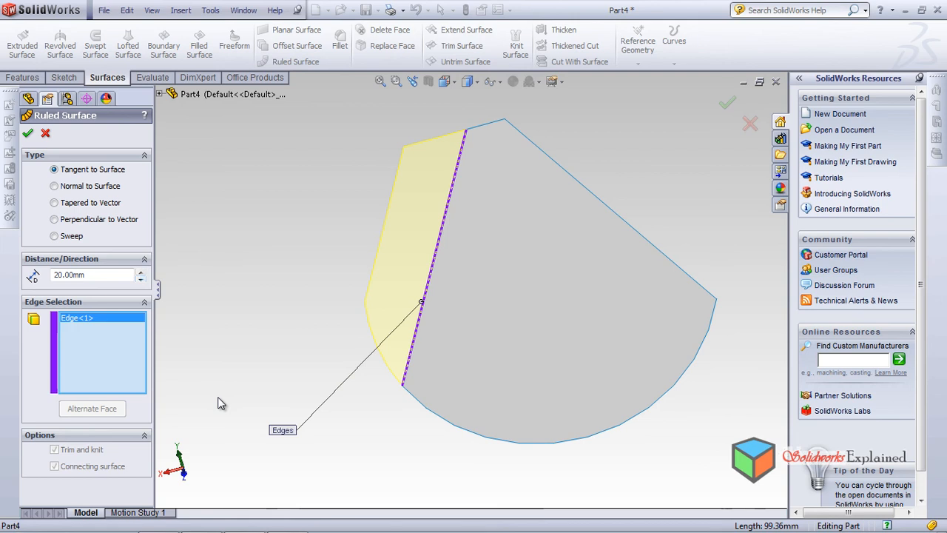
middle_click_drag(217, 397, 219, 403)
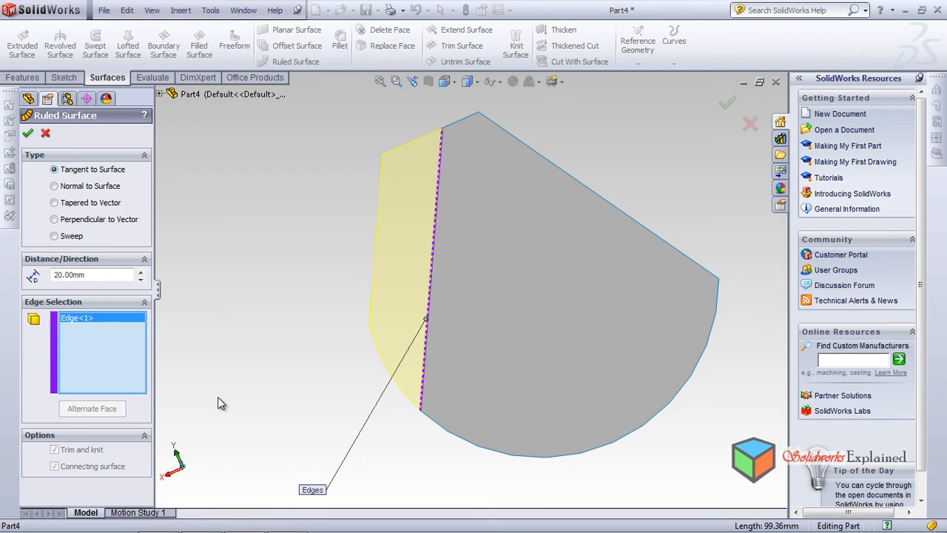
Add the arc, the other slanted edge and the short top edge to the tangent ruled surface
left_click(450, 432)
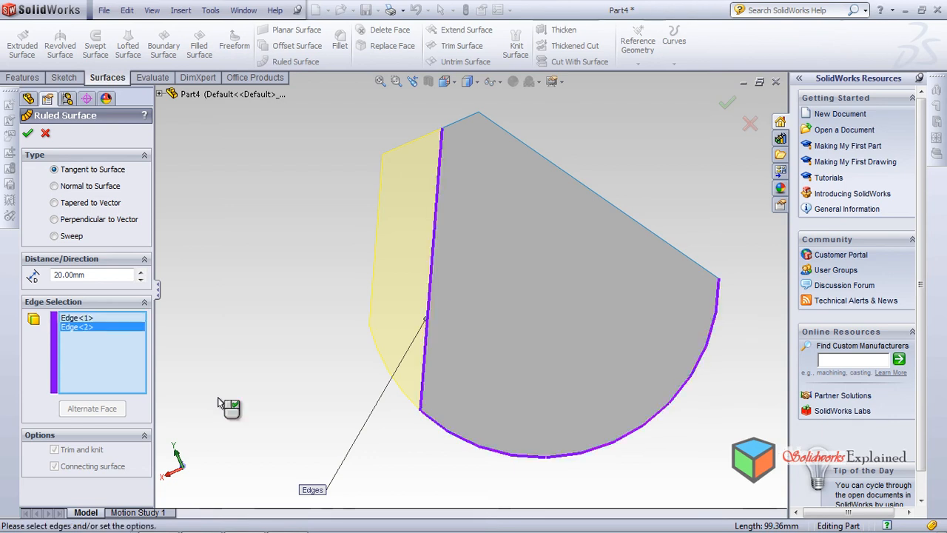
middle_click_drag(220, 403, 219, 404)
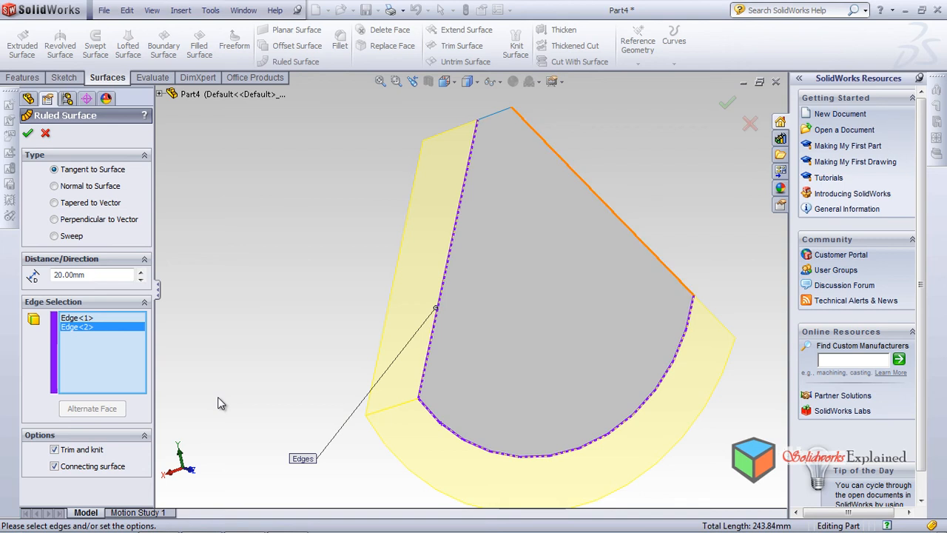
left_click(651, 249)
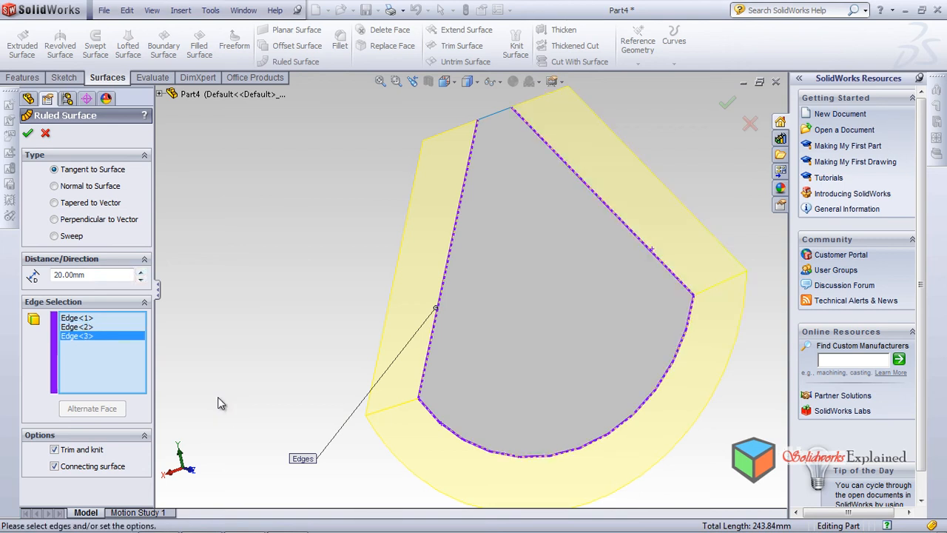
left_click(494, 113)
scroll(514, 303, "up", 4)
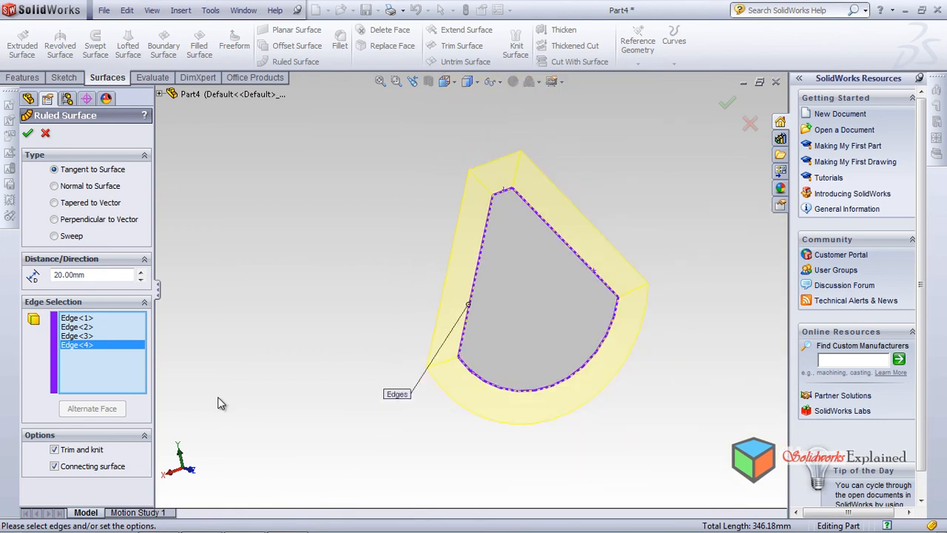
Try ruled surface distances up to 120 mm around all four edges, and set the distance back to 20 mm
left_click(141, 272)
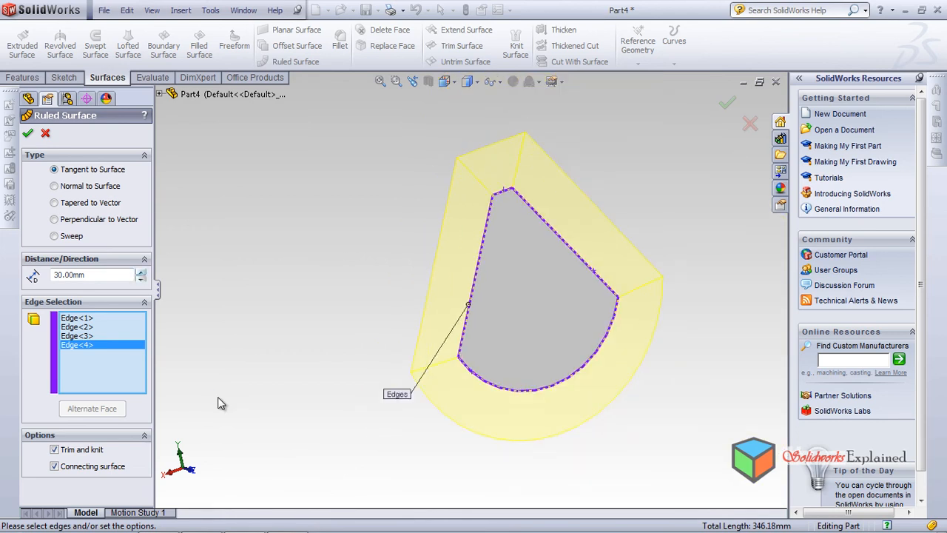
left_click(141, 272)
left_click(140, 272)
left_click(140, 272)
left_click(140, 272)
left_click(141, 272)
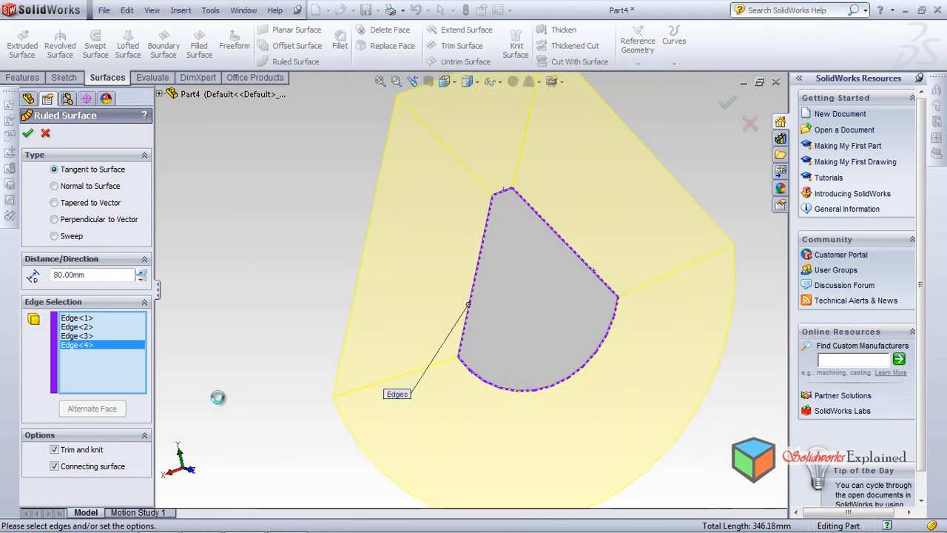
left_click(141, 271)
left_click(141, 272)
left_click(140, 271)
left_click(141, 271)
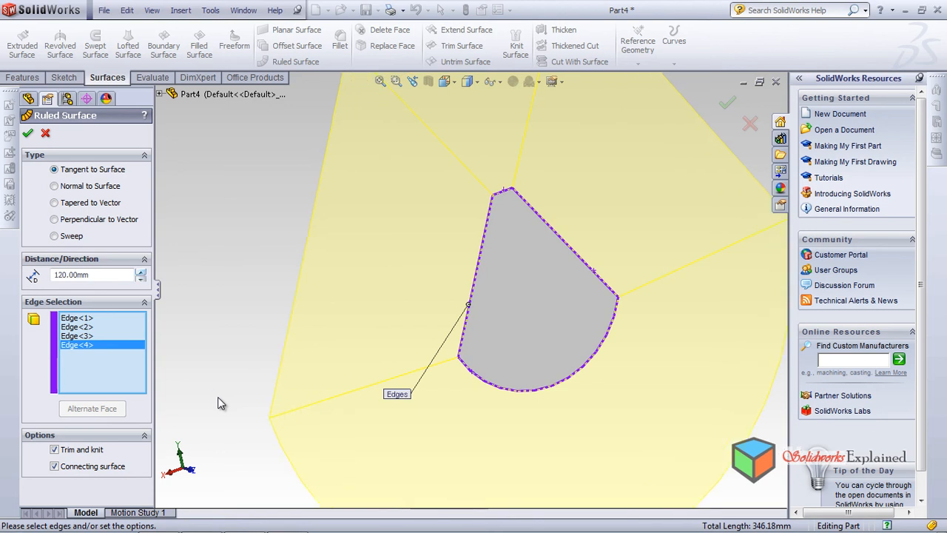
left_click(141, 279)
left_click(141, 279)
left_click(141, 279)
left_click(141, 279)
left_click_drag(90, 274, 52, 274)
type("20")
key("Return")
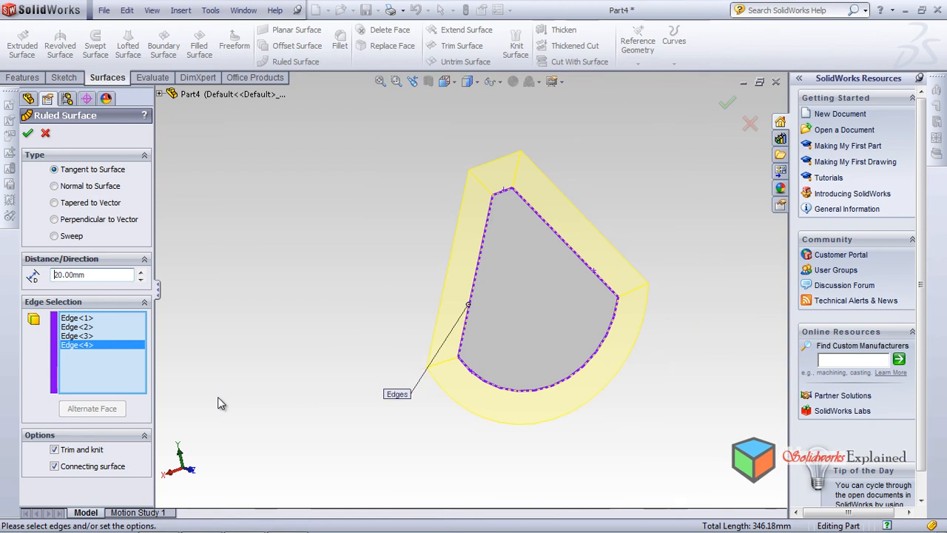
Remove the short top edge and the second slanted edge from the ruled surface, try a 90 mm distance and set it to 50 mm
key("Delete")
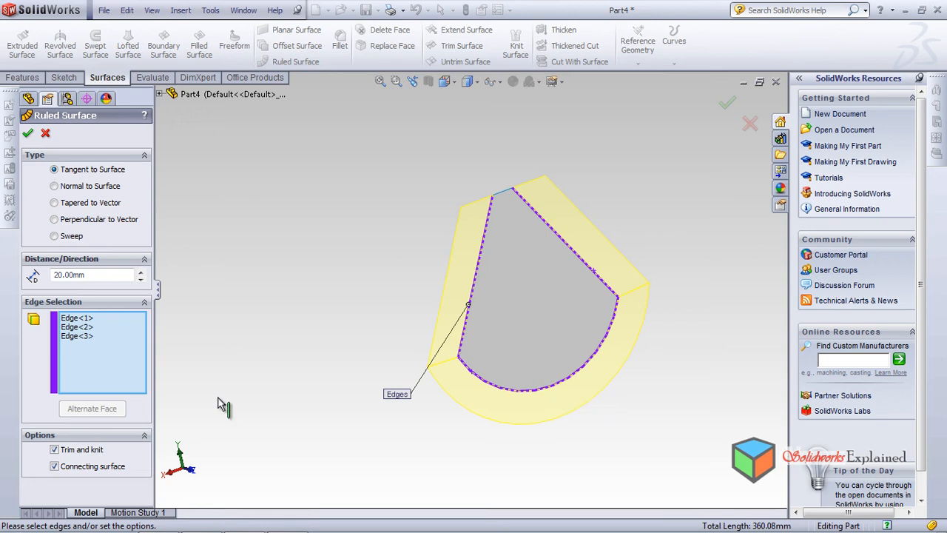
key("Delete")
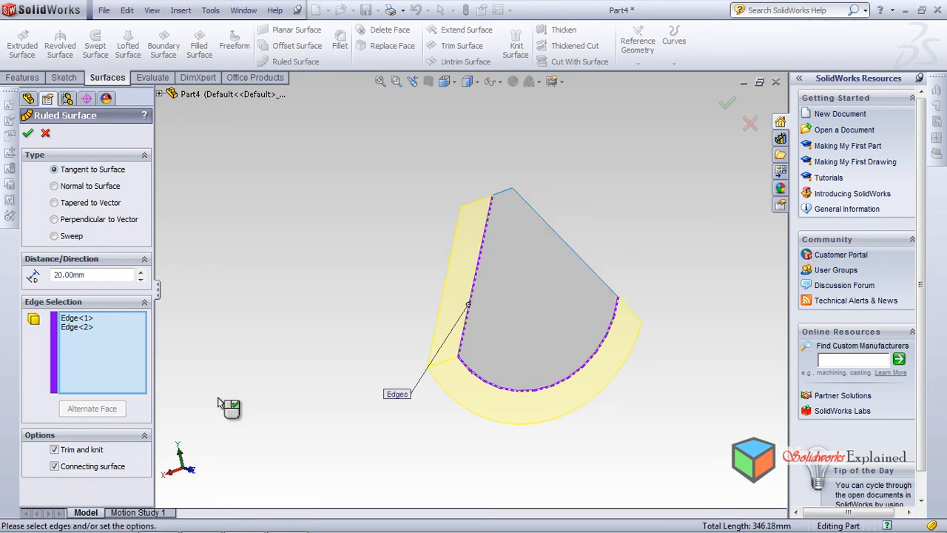
key("Up")
key("Up")
key("Up")
key("Up")
key("Up")
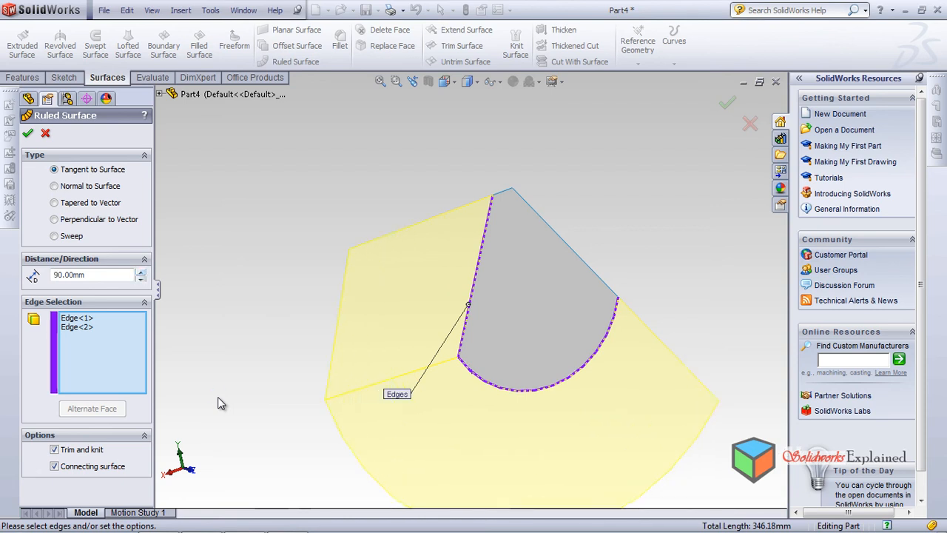
key("Down")
key("Down")
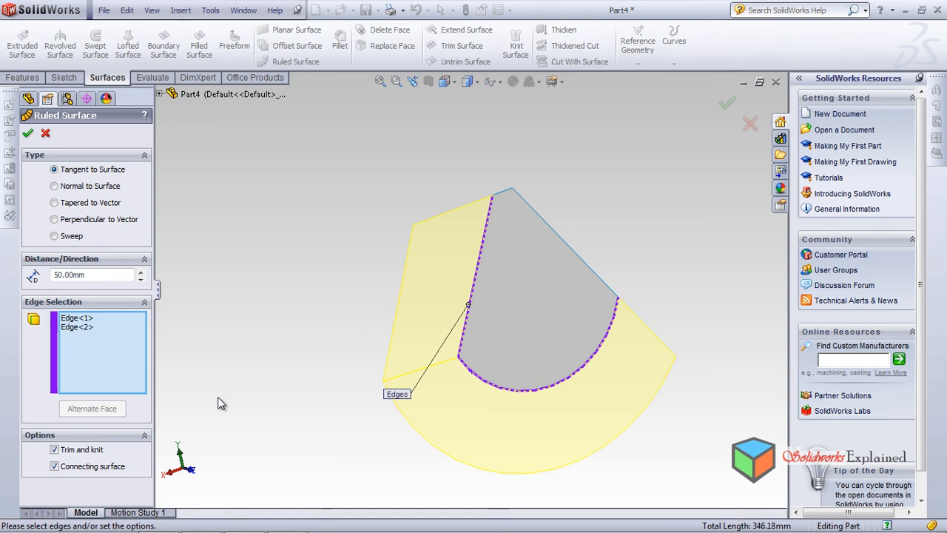
Reduce the ruled surface distance to 10 mm and make the arc its only selected edge
right_click(218, 398)
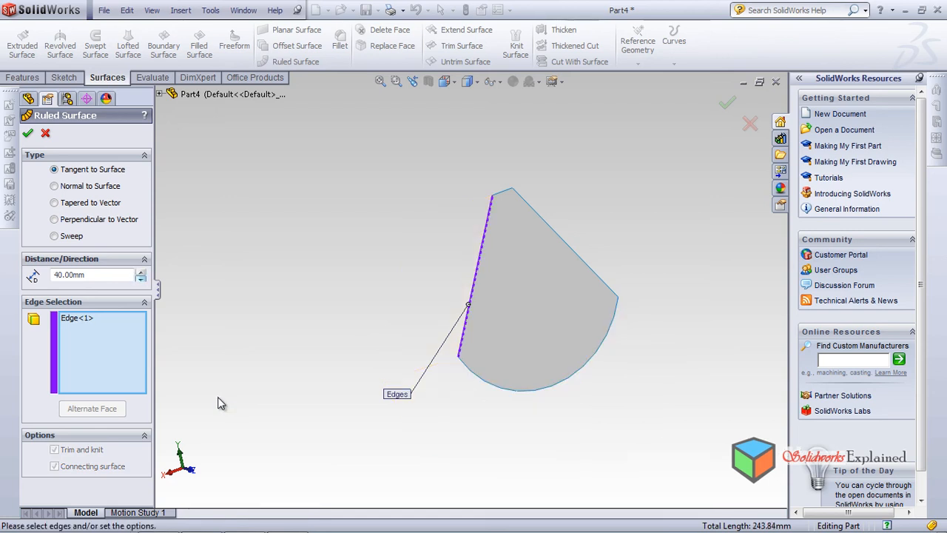
key("Down")
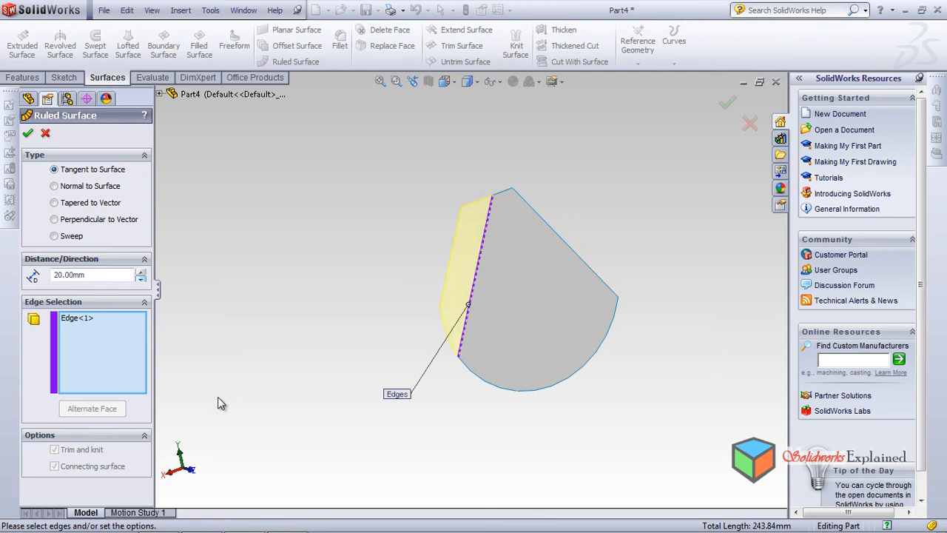
key("Down")
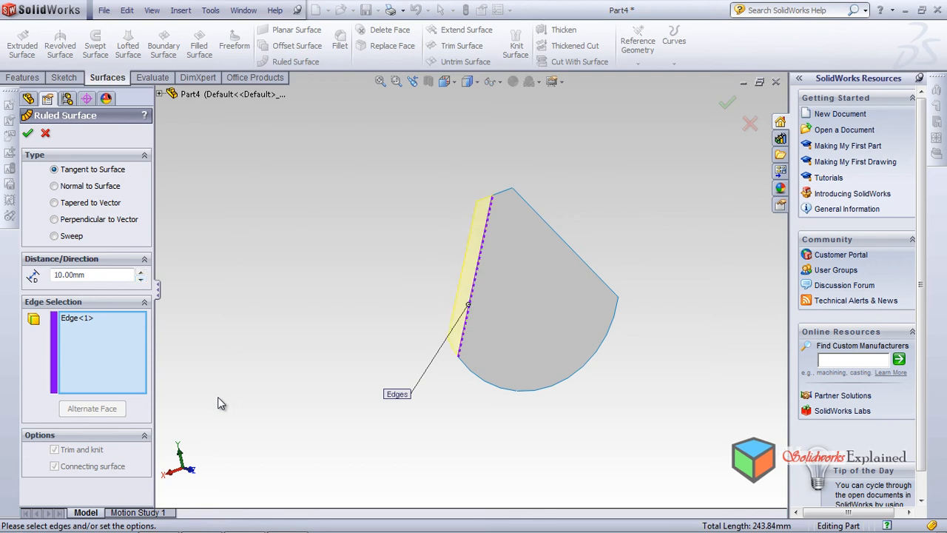
left_click(468, 304)
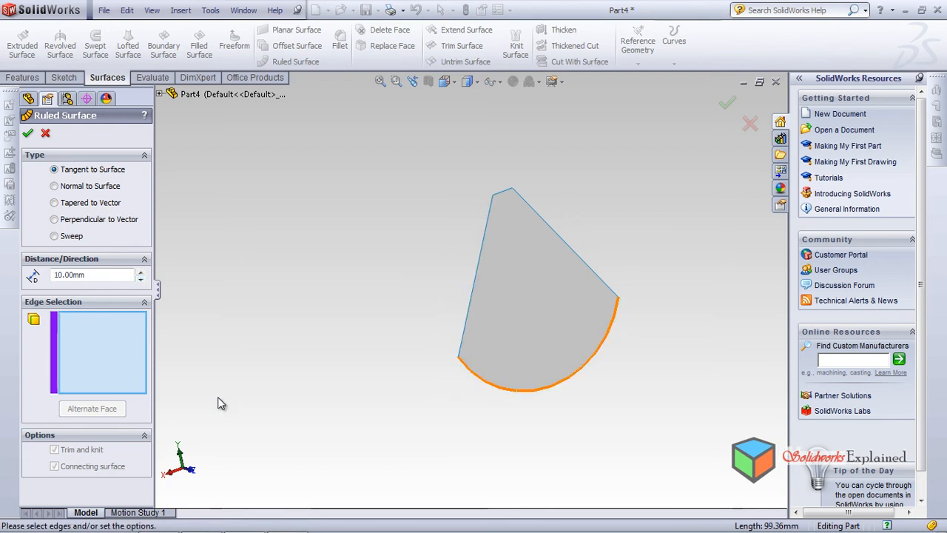
left_click(505, 389)
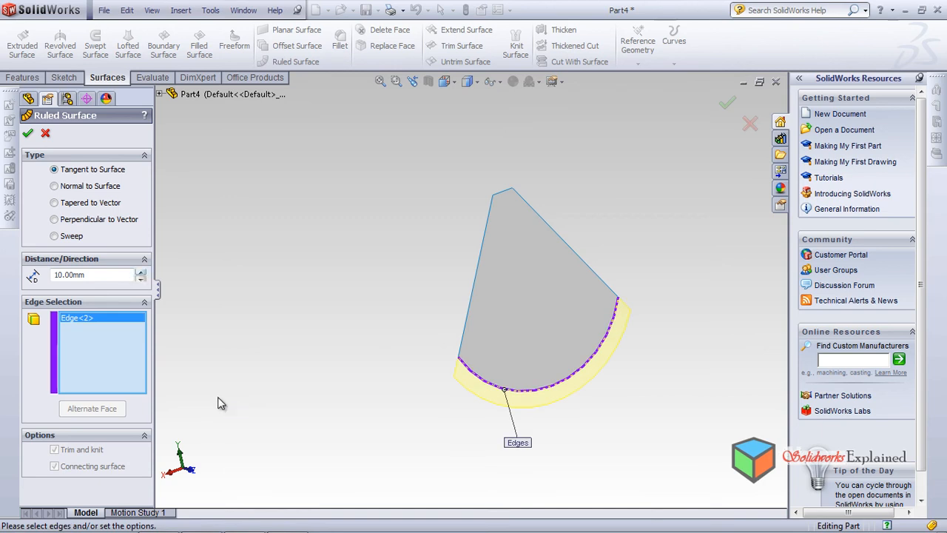
Try tangent distances up to 90 mm along the arc edge, and set the distance back to 10 mm
key("Up")
key("Up")
key("Up")
key("Up")
key("Up")
key("Up")
key("Up")
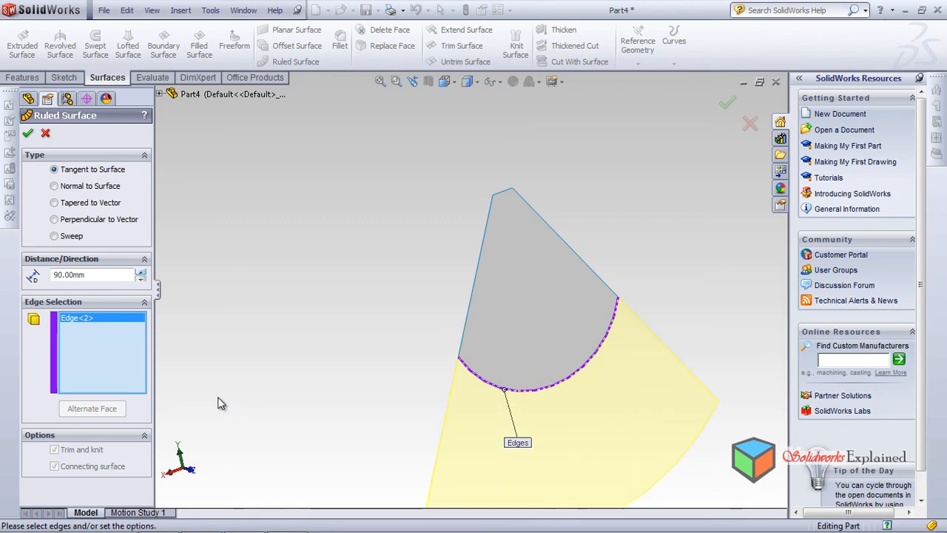
key("Down")
key("Down")
key("Down")
key("Down")
key("Down")
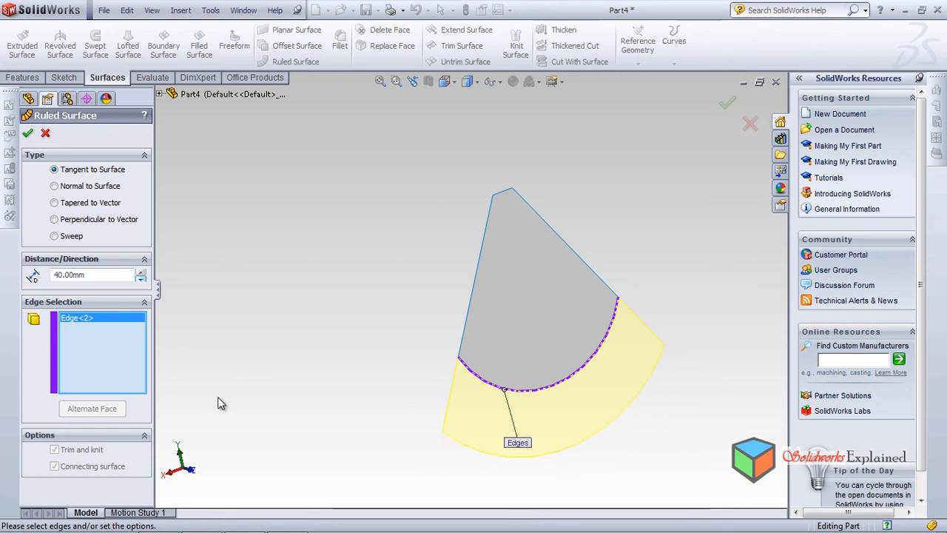
key("Down")
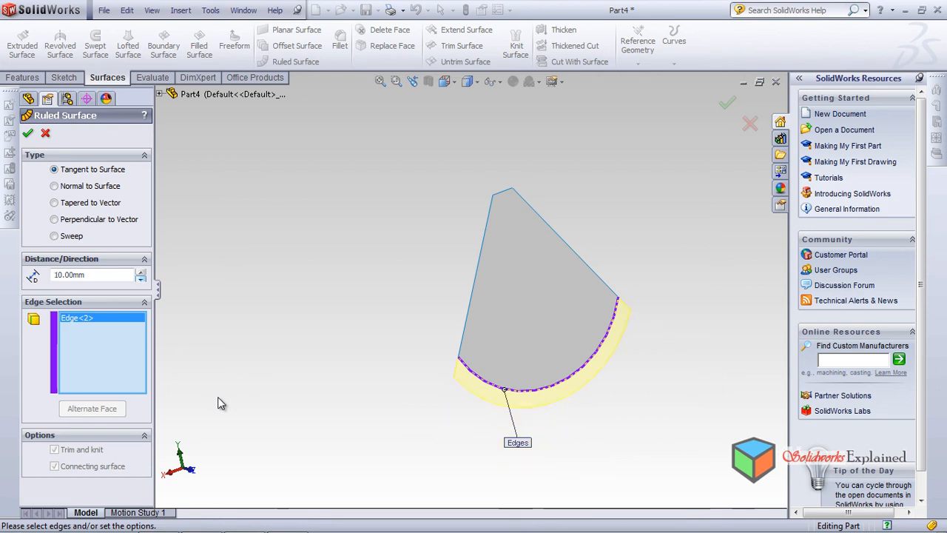
Change the ruled surface type to Normal to Surface, add the first slanted edge, and set the distance to 50 mm
middle_click_drag(219, 402, 215, 395)
key("Down")
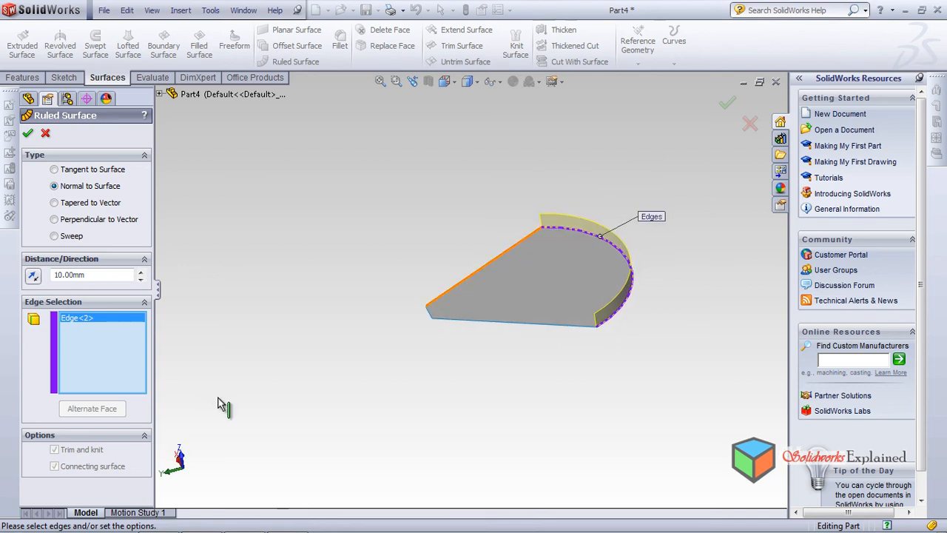
left_click(503, 254)
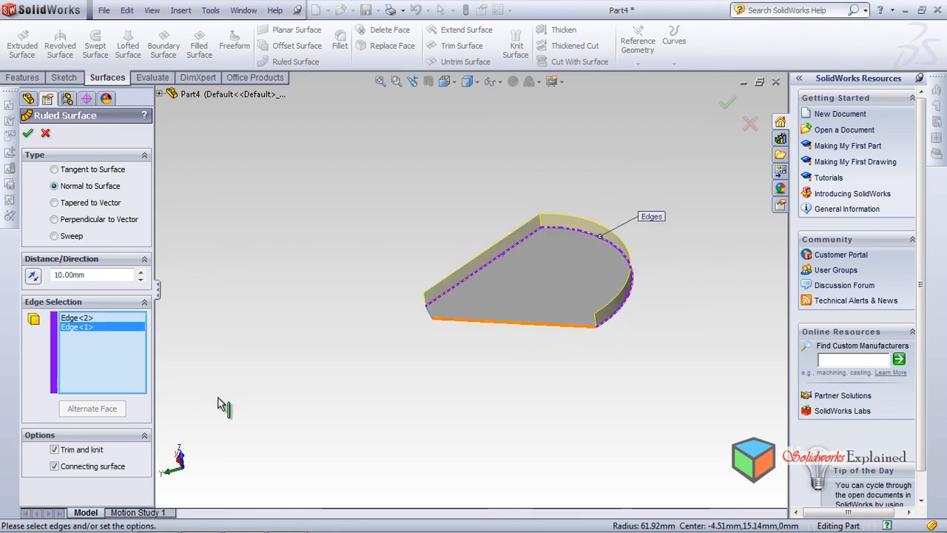
left_click(140, 271)
left_click(141, 271)
Try ruled surface distances of 70 mm and 30 mm, and remove the arc edge from the edge selection
left_click(140, 271)
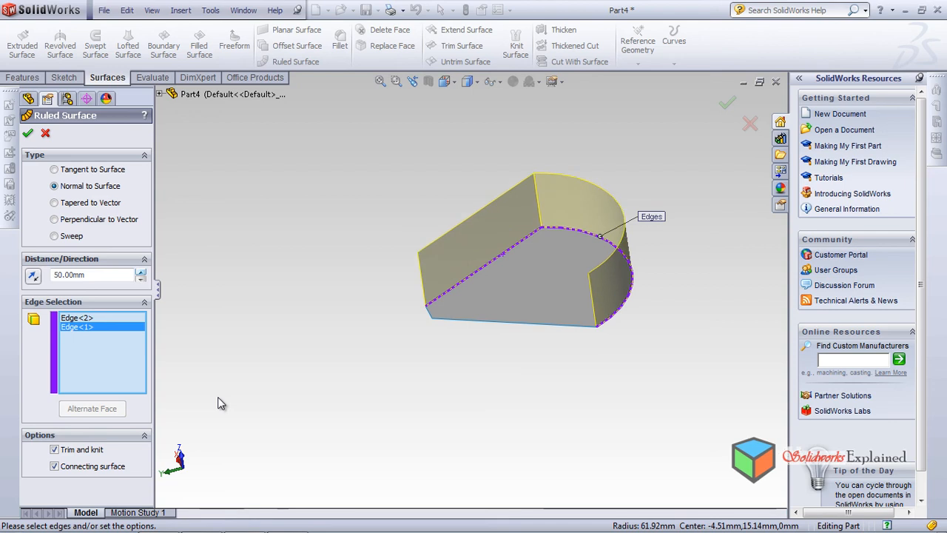
left_click(141, 271)
left_click(141, 272)
left_click(140, 272)
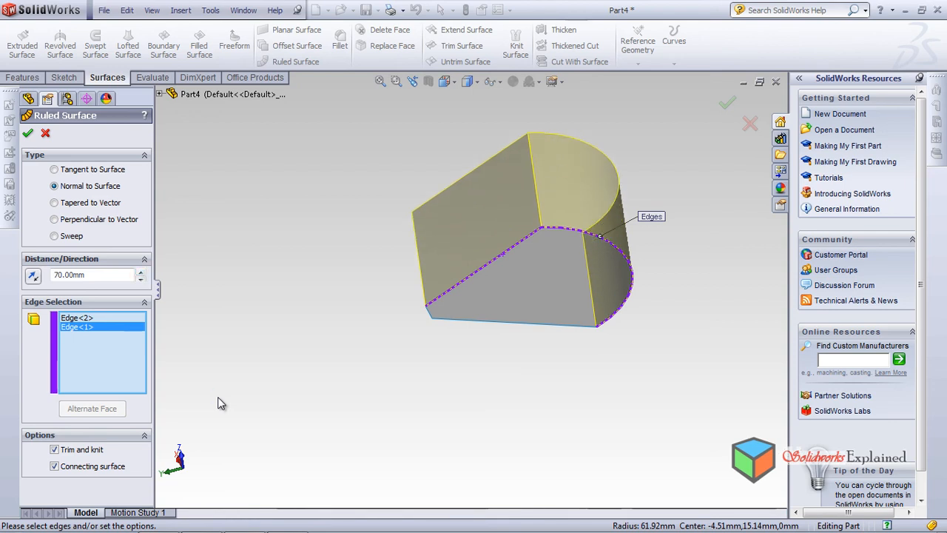
left_click(141, 279)
left_click(140, 278)
left_click(141, 279)
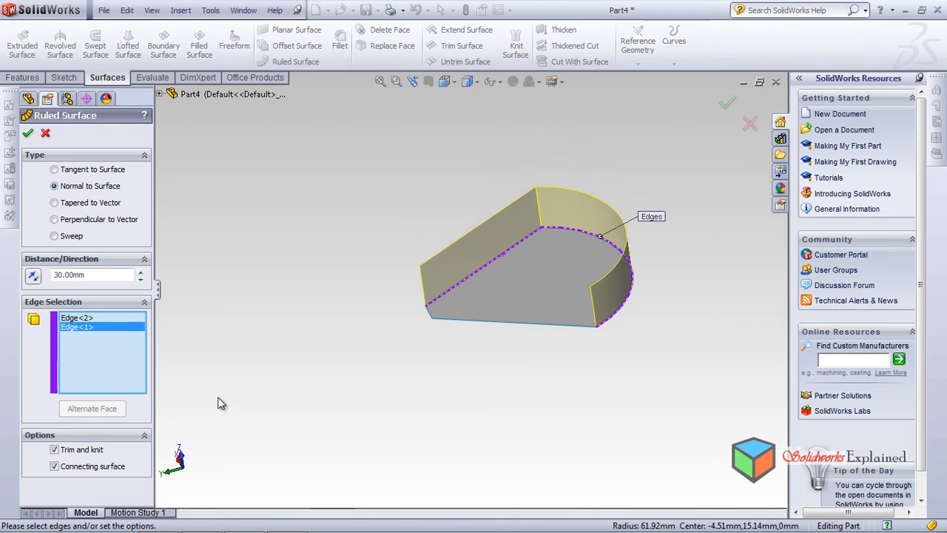
key("Delete")
middle_click_drag(219, 402, 217, 396)
middle_click_drag(218, 398, 219, 403)
Try a 50 mm distance on the single slanted edge, and set the ruled surface distance to 20 mm
left_click(141, 272)
left_click(141, 271)
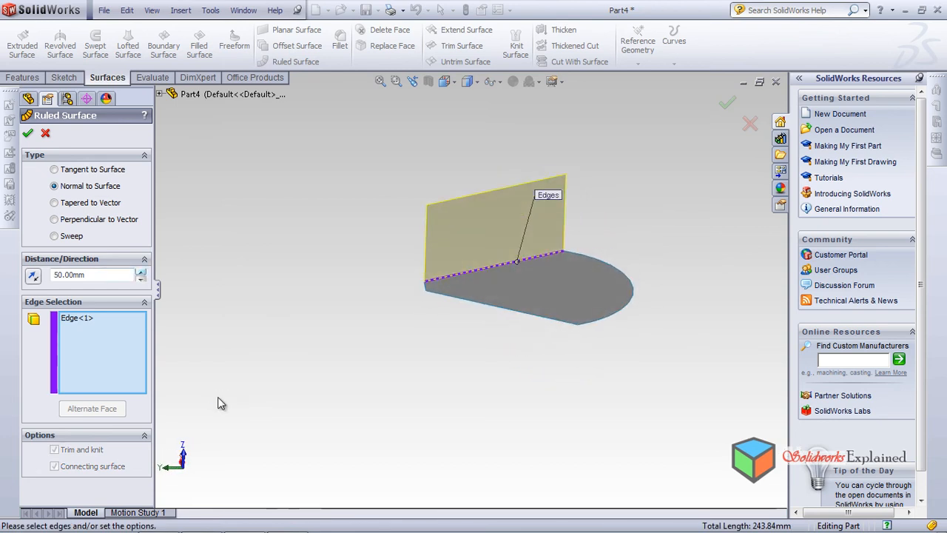
left_click(140, 272)
left_click(141, 271)
left_click(141, 272)
left_click(141, 279)
left_click(140, 279)
left_click(140, 279)
left_click(140, 279)
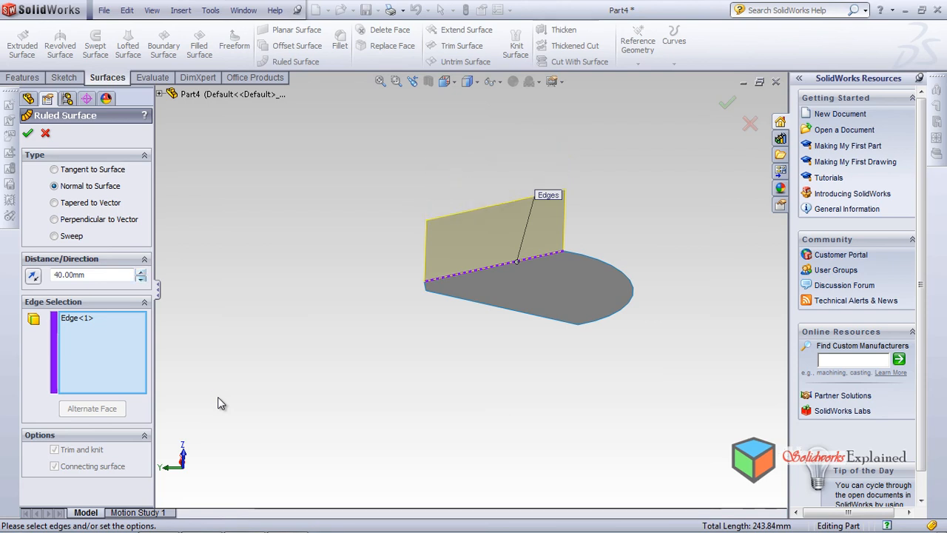
left_click(141, 279)
left_click(140, 279)
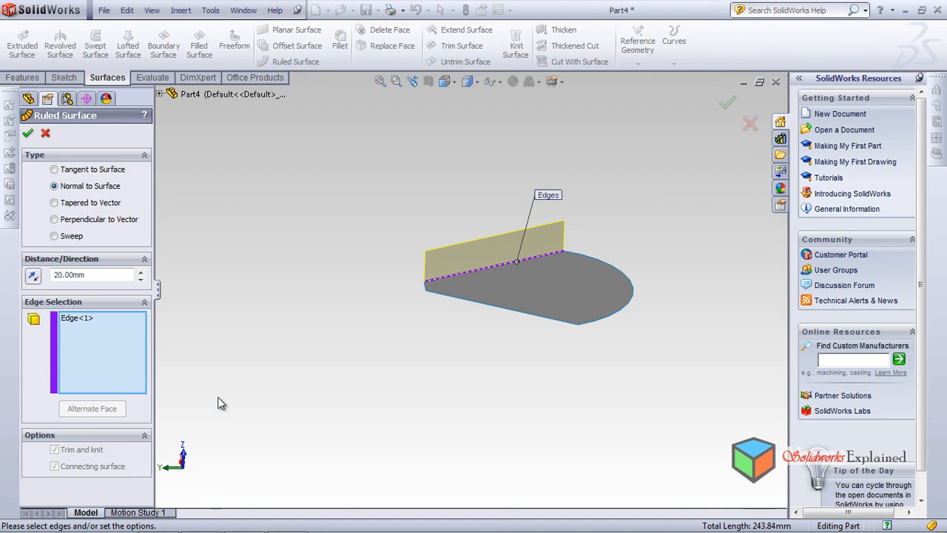
Add the short edge, the second slanted edge and the arc to the selection, and create the ruled surface
middle_click_drag(217, 397, 218, 397)
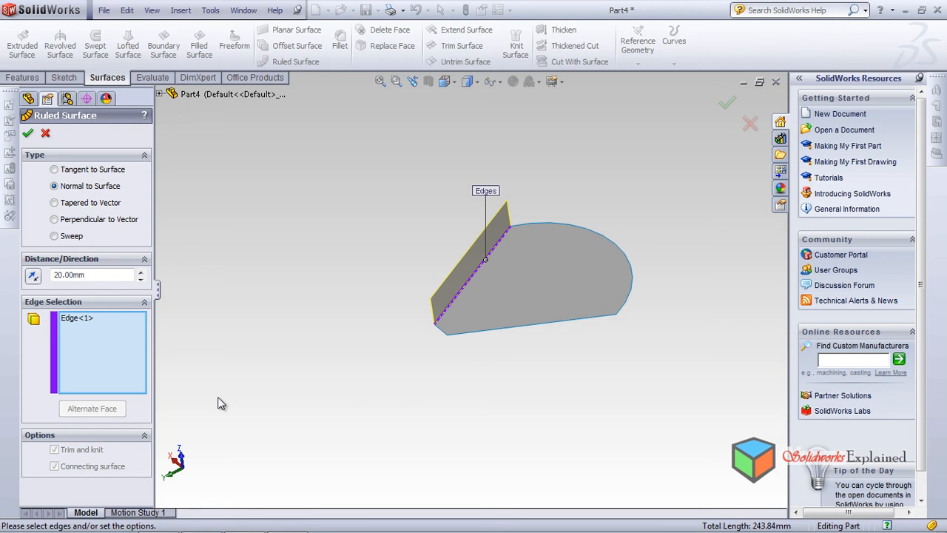
left_click(442, 329)
left_click(477, 330)
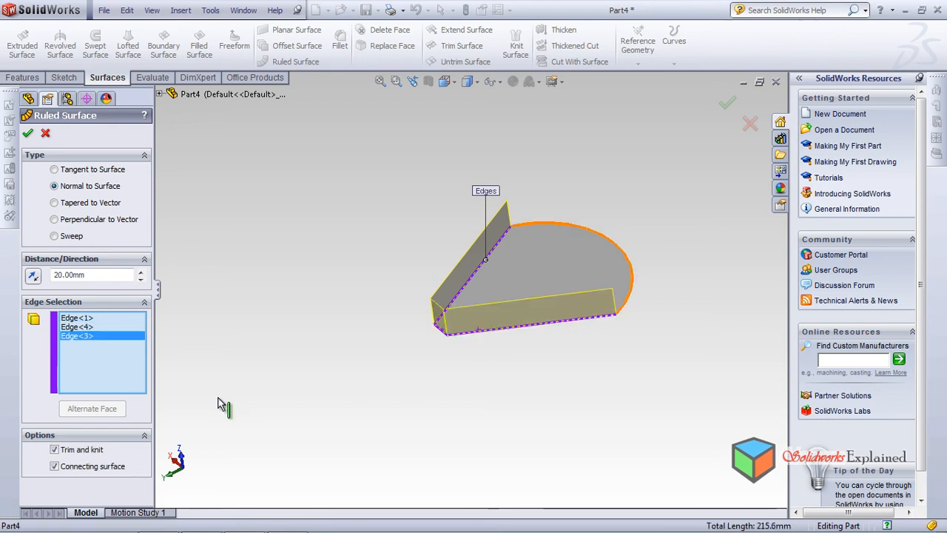
left_click(627, 255)
mouse_move(217, 403)
middle_mouse_down()
mouse_move(214, 395)
mouse_move(220, 403)
middle_mouse_up()
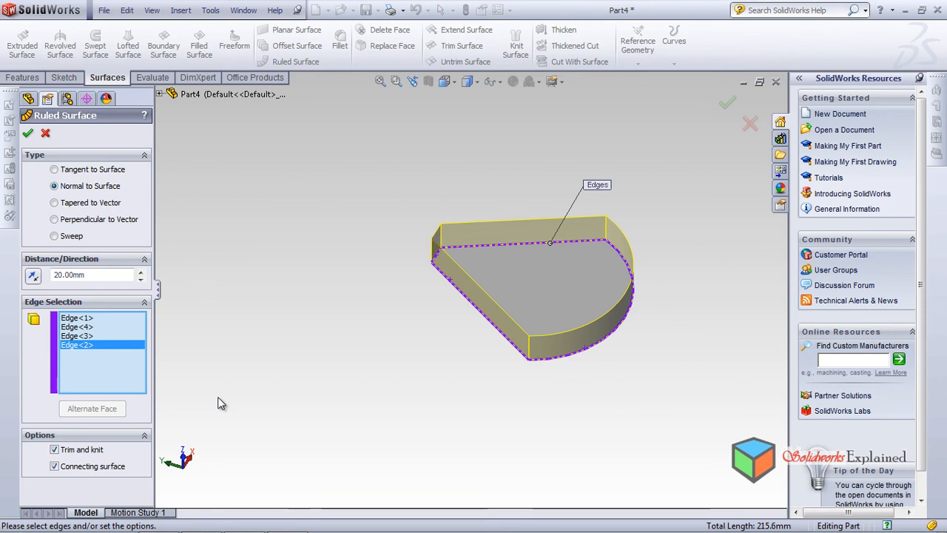
key("Return")
Try a 10 mm constant radius fillet on the two vertical edges where the curved wall meets the straight walls, and cancel it
middle_click_drag(220, 403, 217, 398)
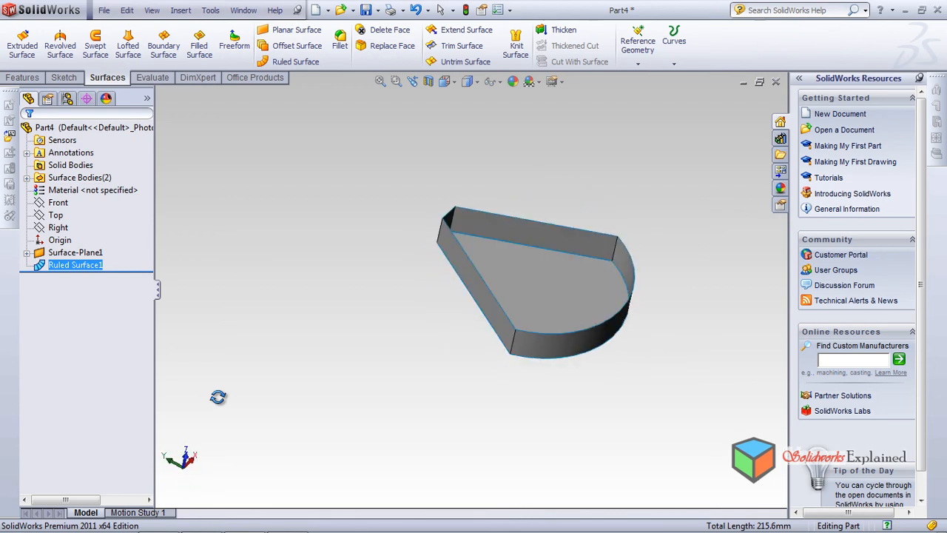
scroll(218, 398, "down", 3)
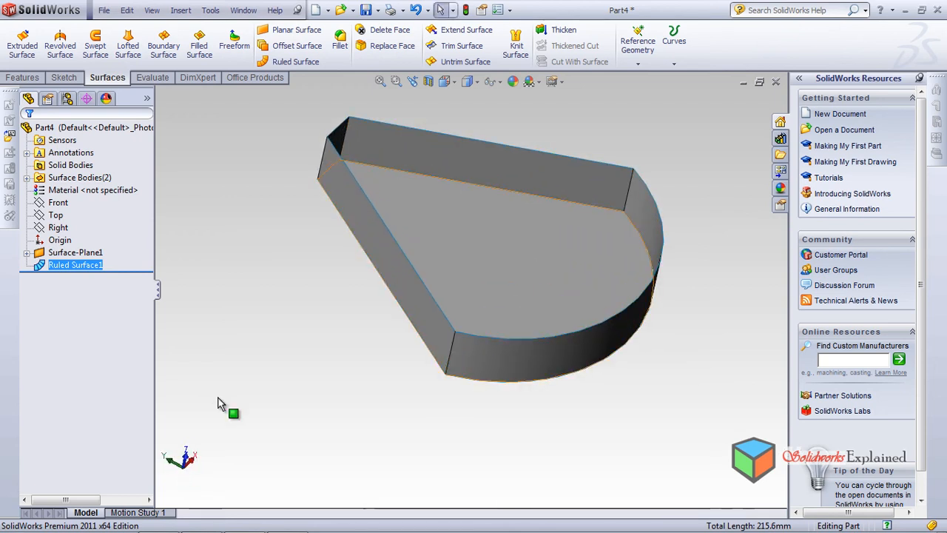
left_click(432, 326)
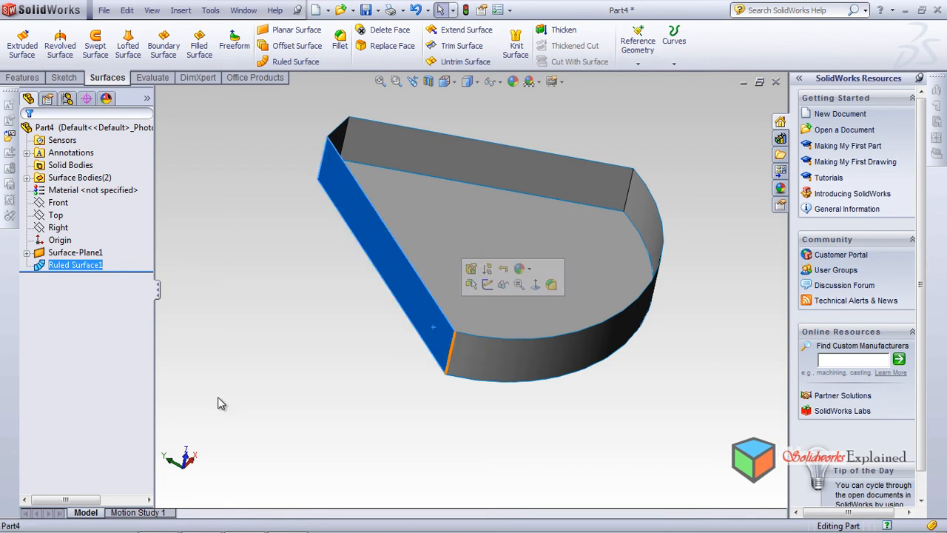
left_click(218, 403)
left_click(218, 403)
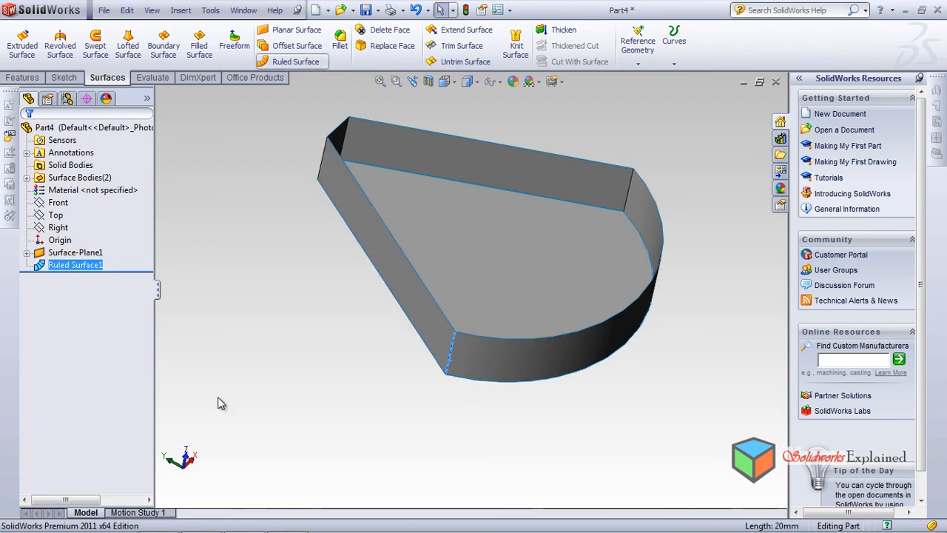
left_click(340, 40)
middle_click_drag(218, 403, 218, 396)
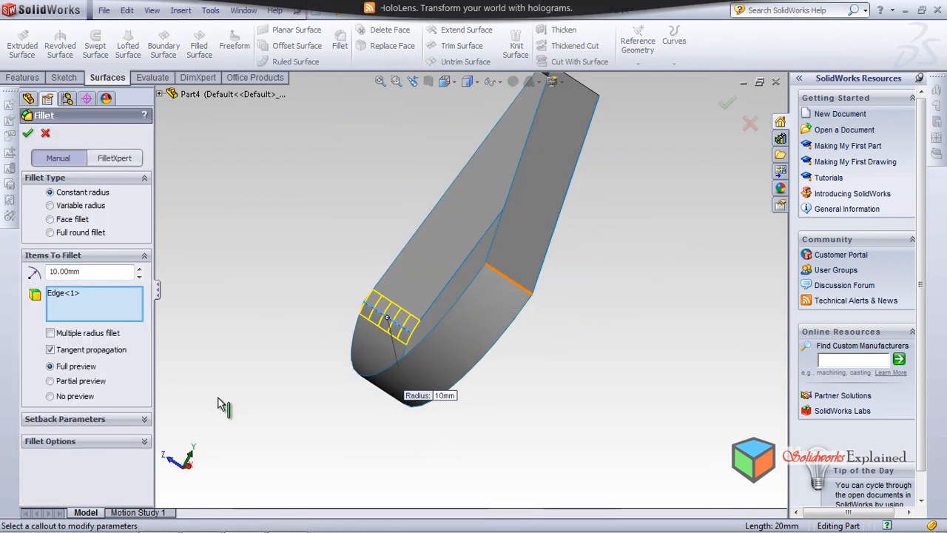
left_click(510, 280)
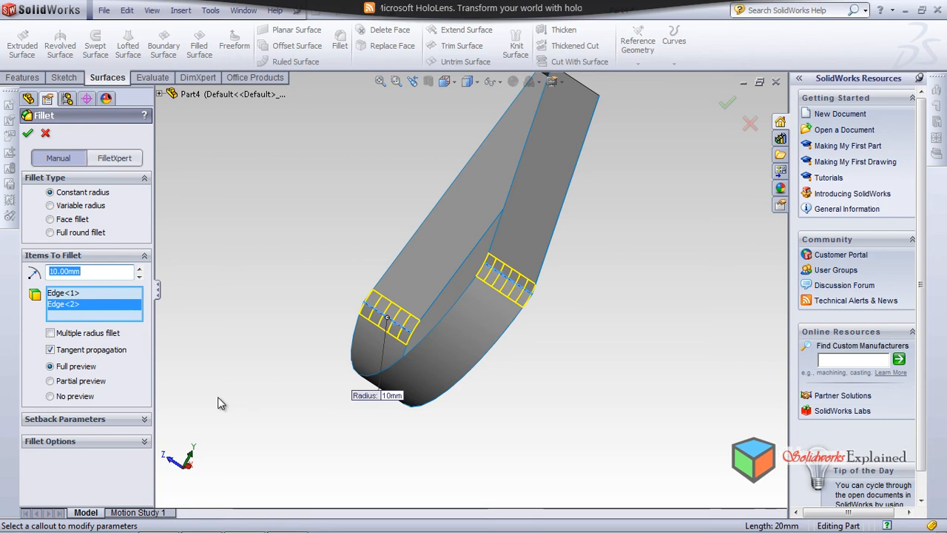
key("Escape")
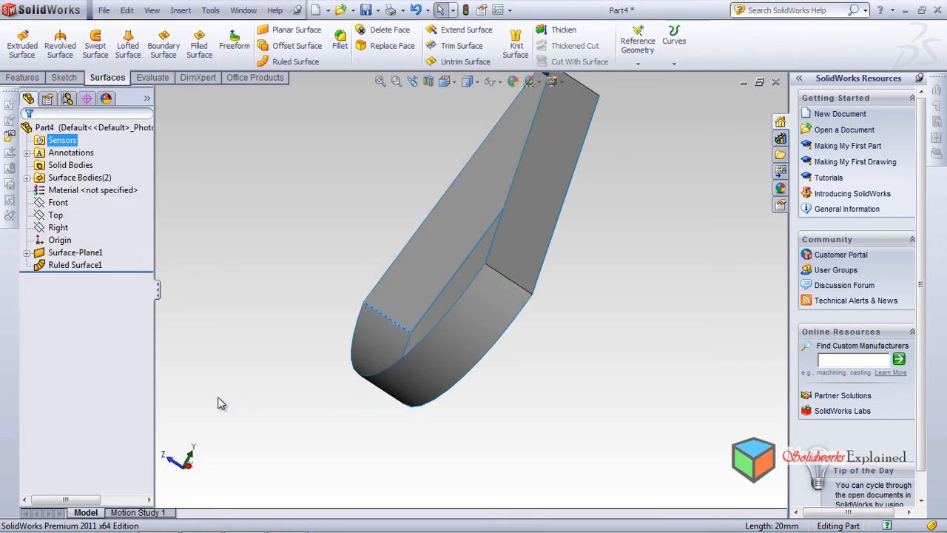
Expand the list of surface bodies and highlight the planar surface and the ruled surface in turn
middle_click_drag(218, 398, 219, 396)
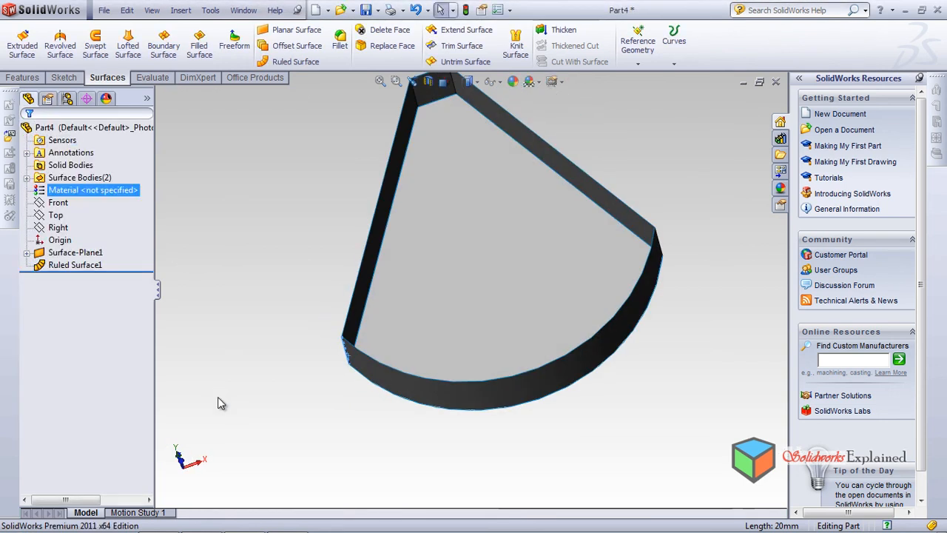
left_click(26, 178)
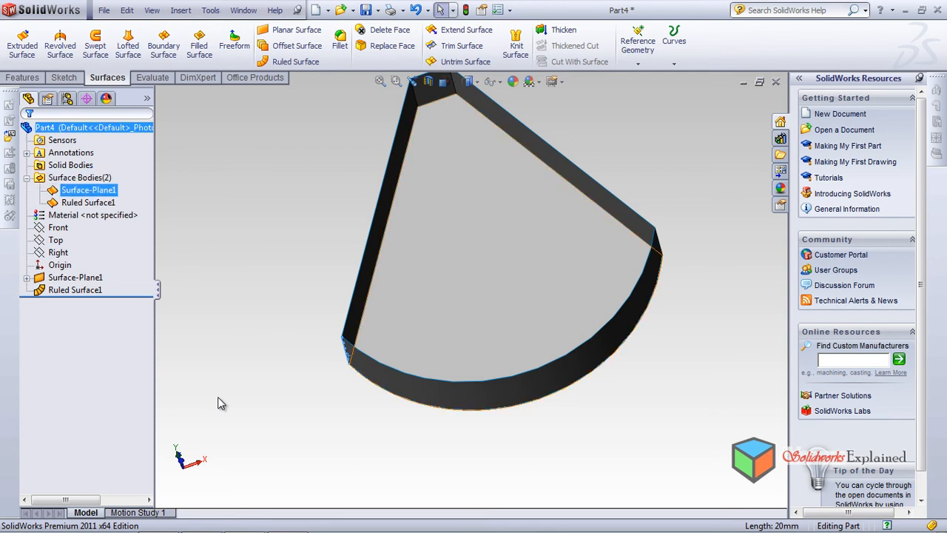
left_click(88, 190)
middle_click_drag(219, 398, 218, 398)
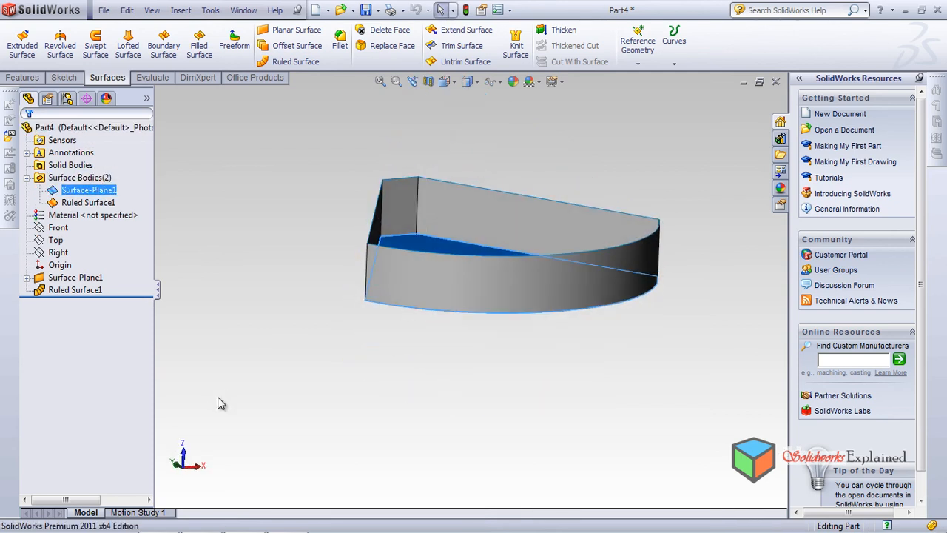
left_click(88, 202)
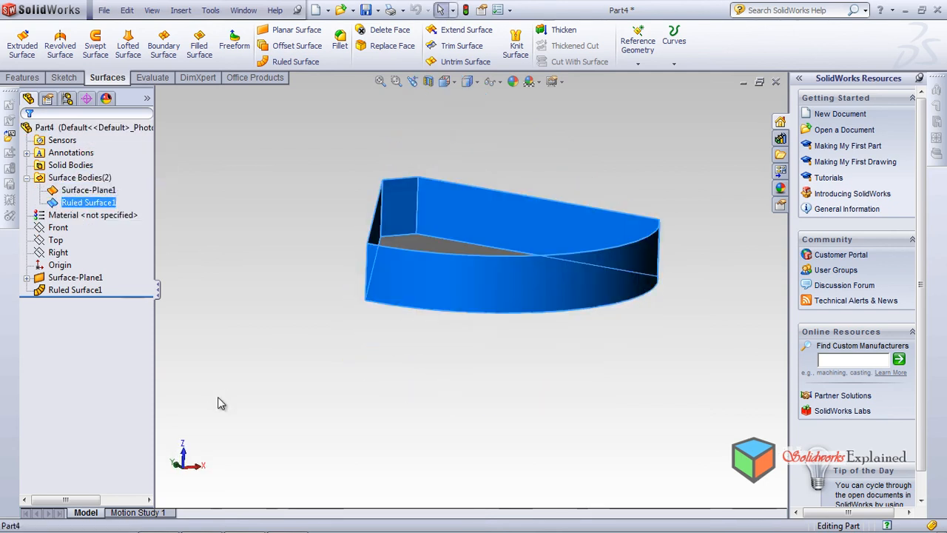
Edit the ruled surface feature and turn off its Trim and knit option
left_click(75, 290)
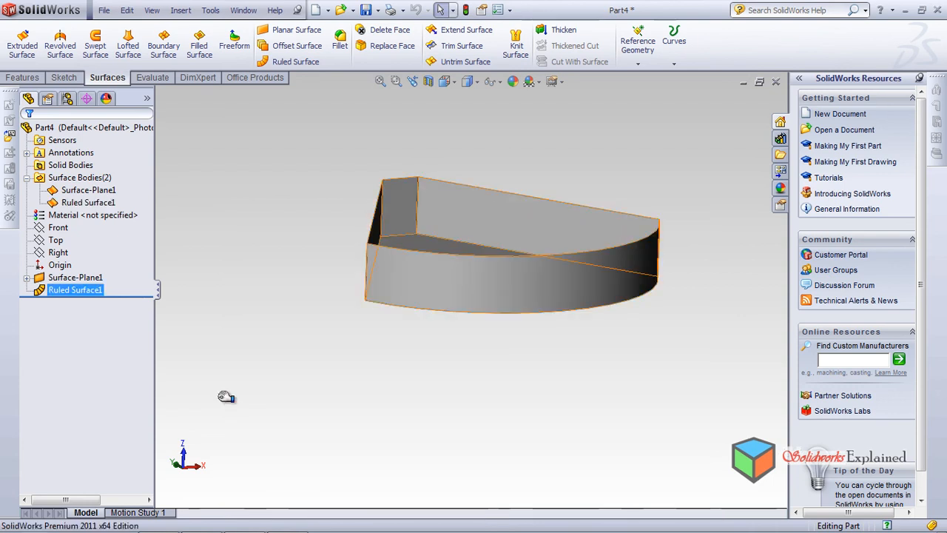
left_click(75, 277)
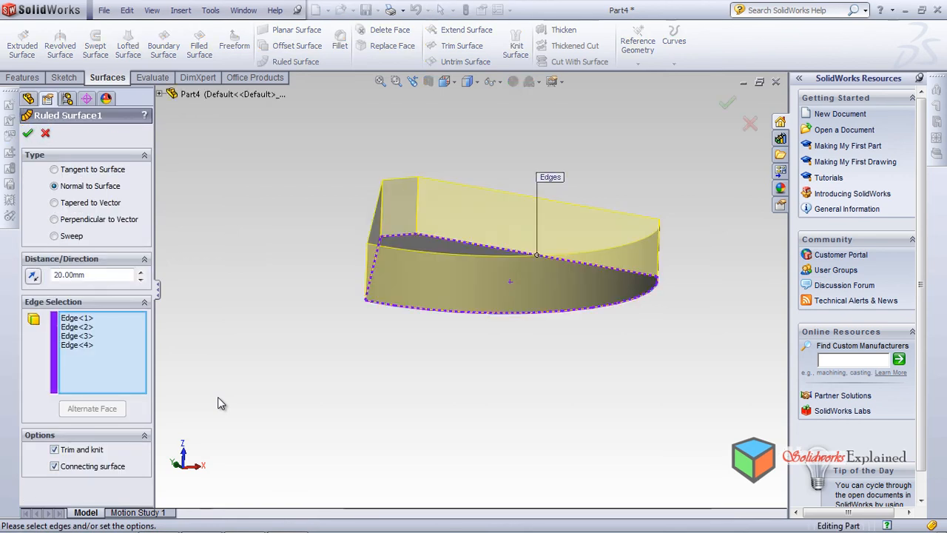
left_click(54, 450)
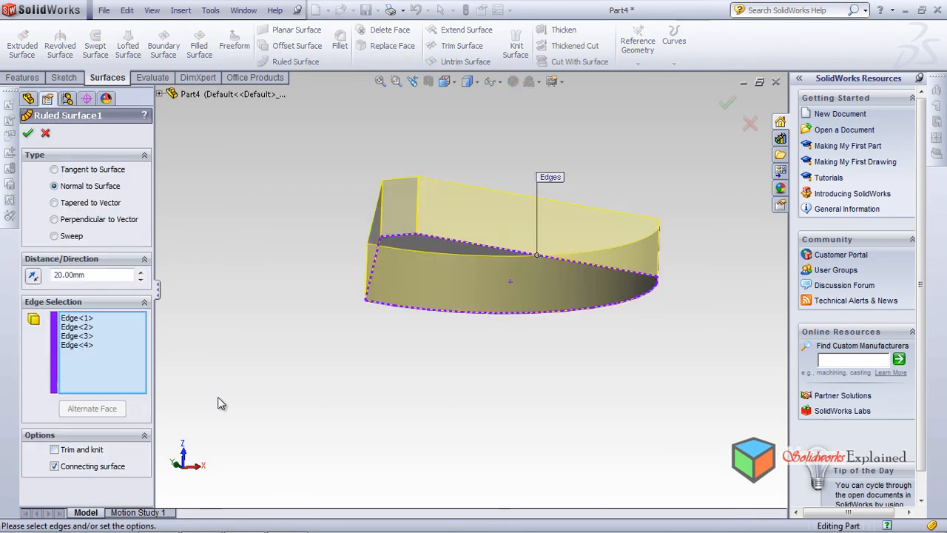
key("Return")
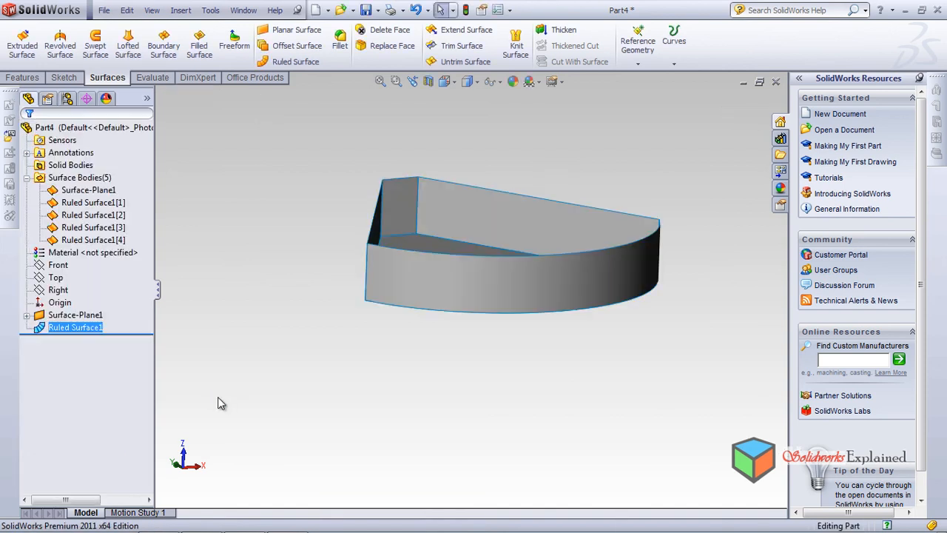
Examine the individual ruled surface bodies in the surface bodies list
key("Up")
key("Up")
key("Up")
key("Up")
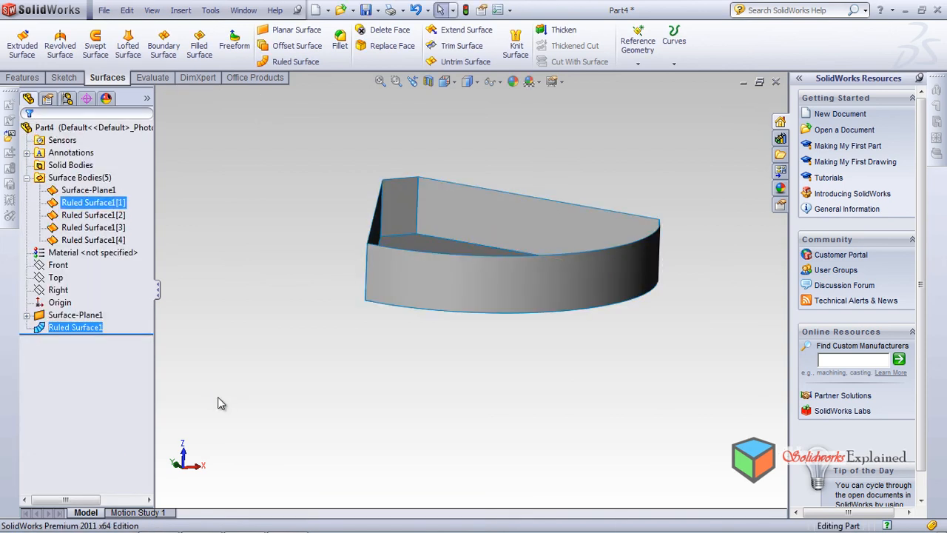
left_click(80, 202)
left_click(80, 214)
left_click(221, 403)
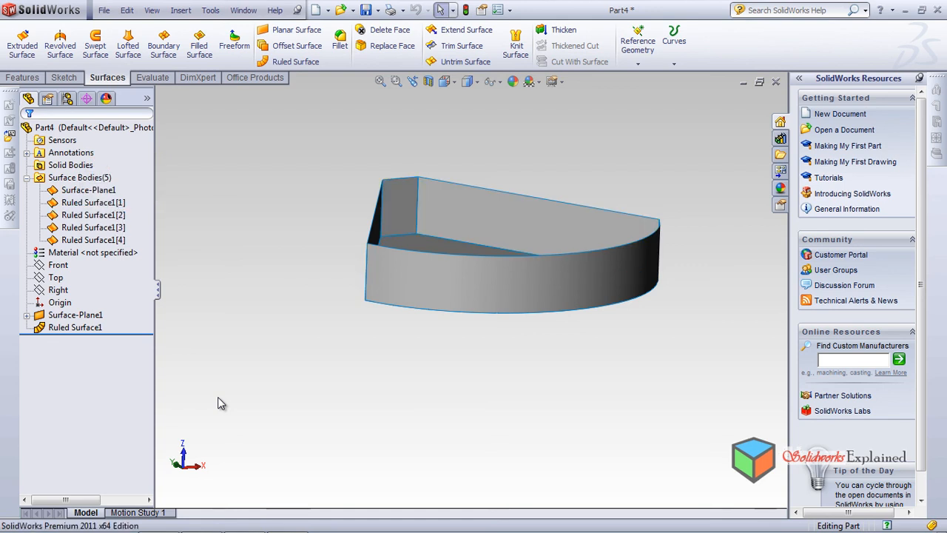
Try to fillet the vertical edge between the unknitted straight and curved walls, and cancel the command
middle_click_drag(218, 398, 218, 402)
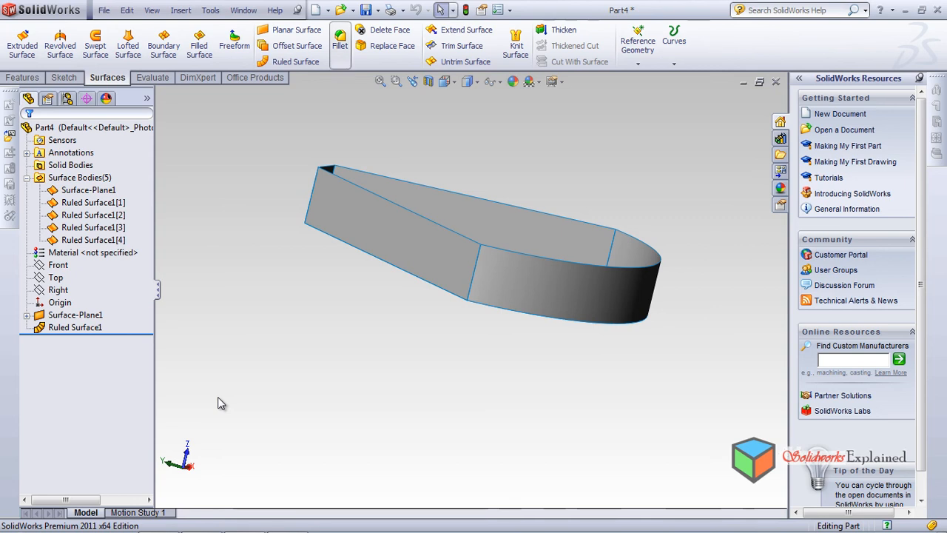
left_click(340, 40)
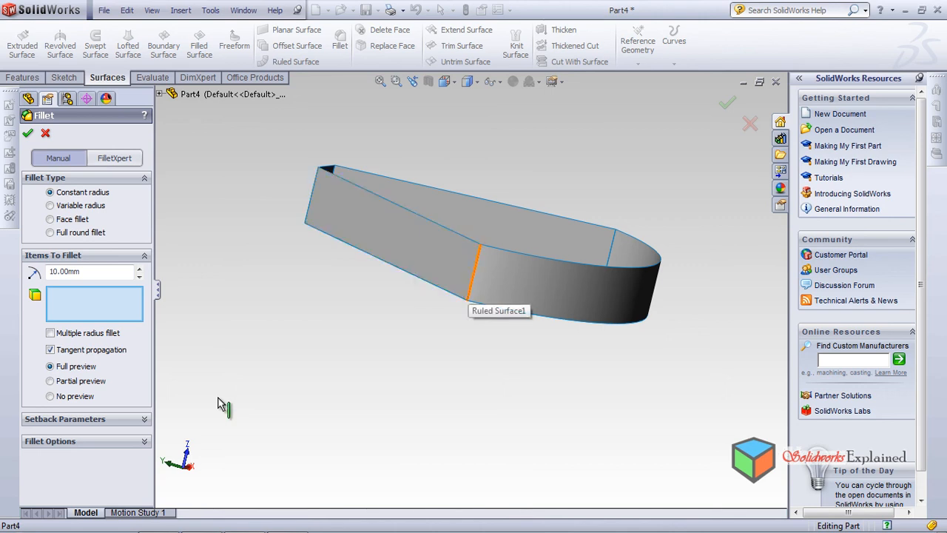
key("Escape")
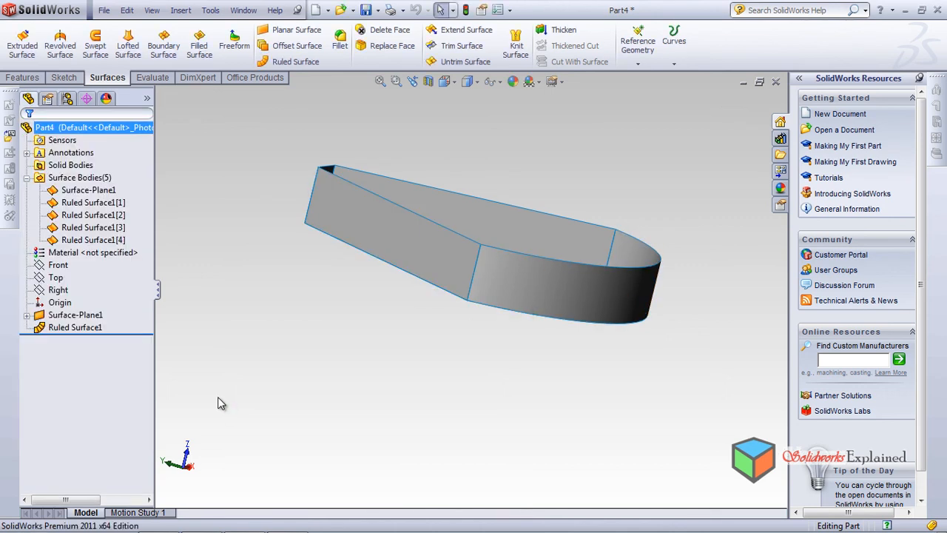
Edit the ruled surface feature and turn its Trim and knit option back on
left_click(69, 327)
left_click(79, 284)
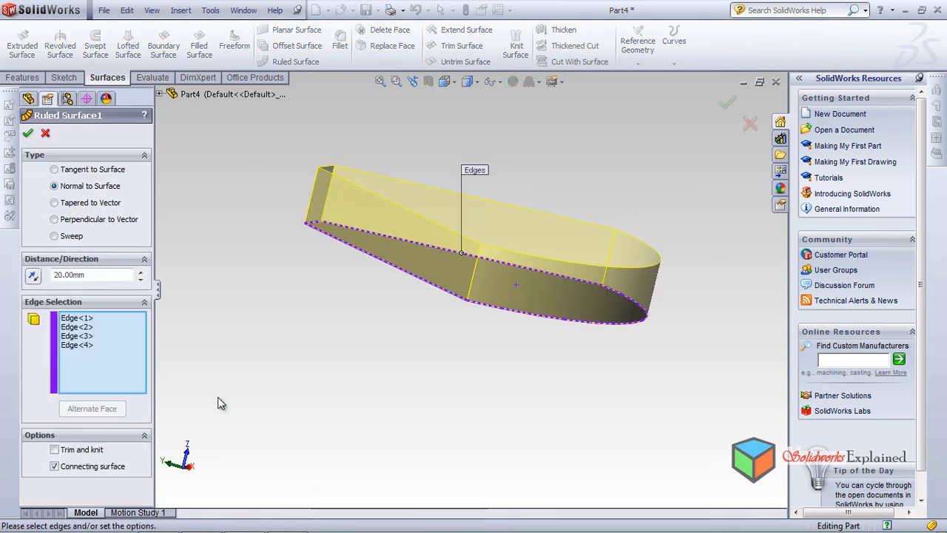
left_click(54, 449)
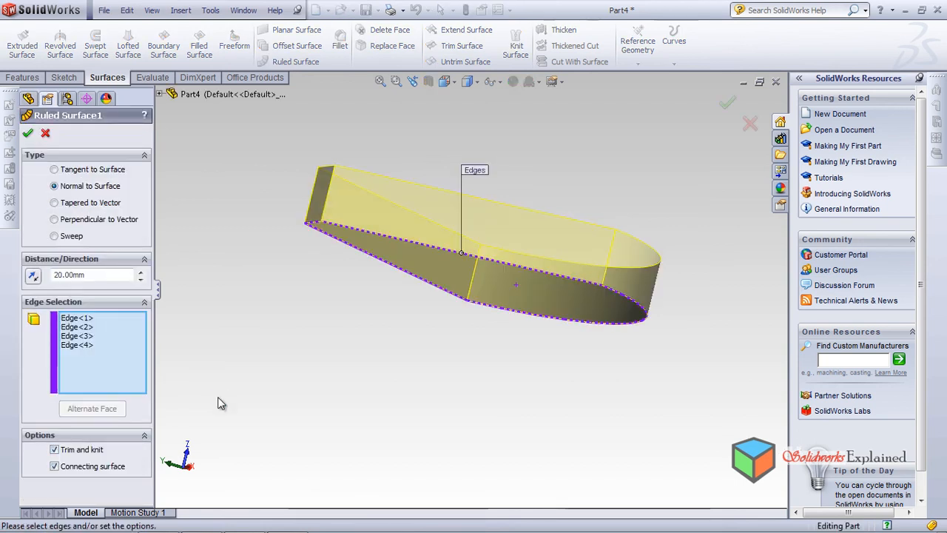
middle_click_drag(218, 397, 217, 400)
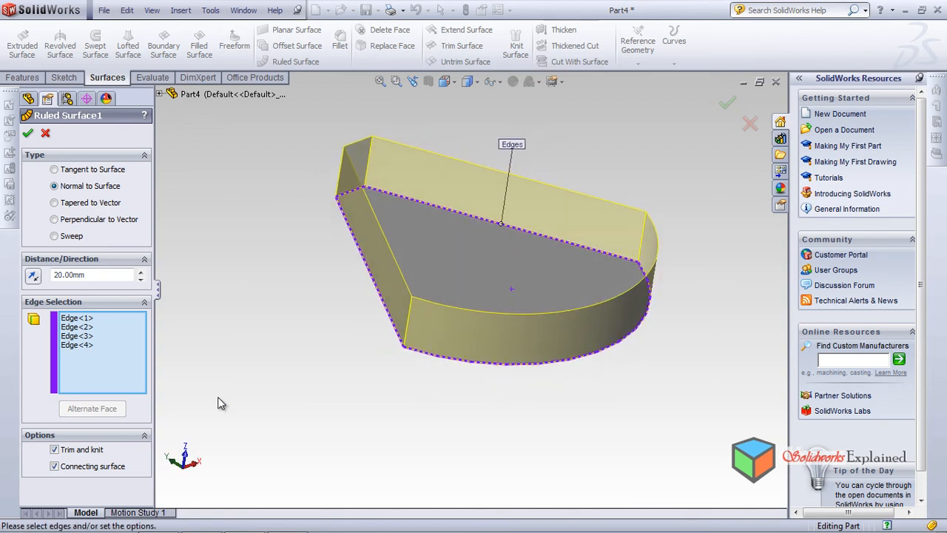
key("Return")
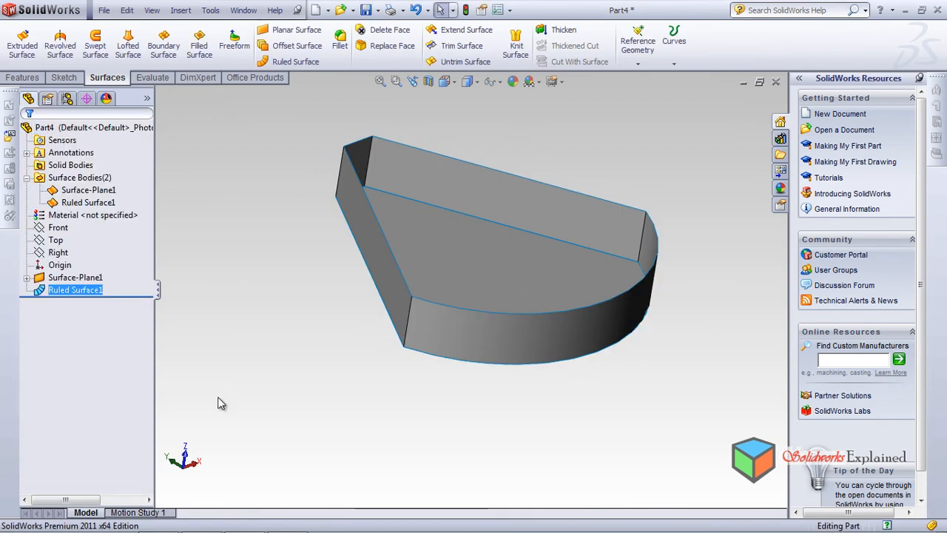
Start thickening the ruled surface by 10 mm and inspect the preview around its walls
middle_click_drag(218, 404, 218, 396)
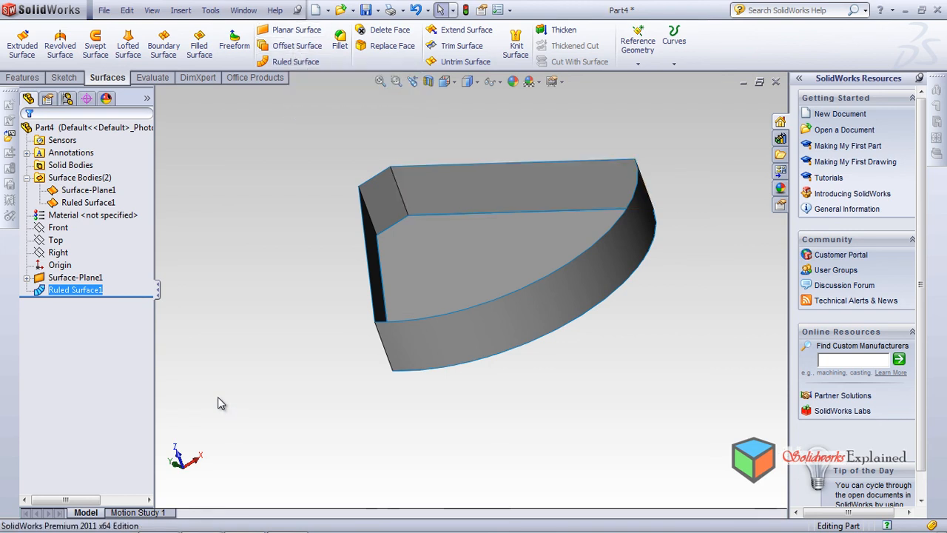
left_click(564, 30)
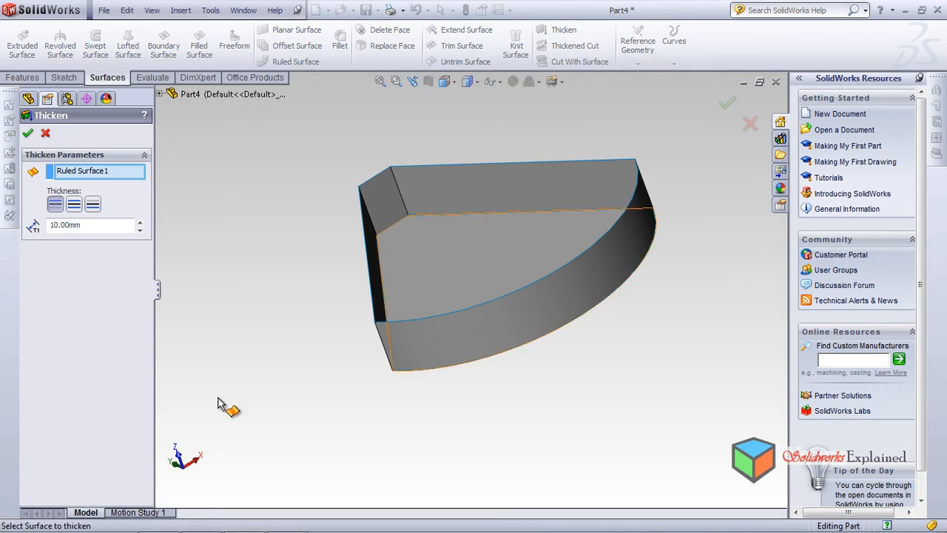
scroll(506, 178, "down", 2)
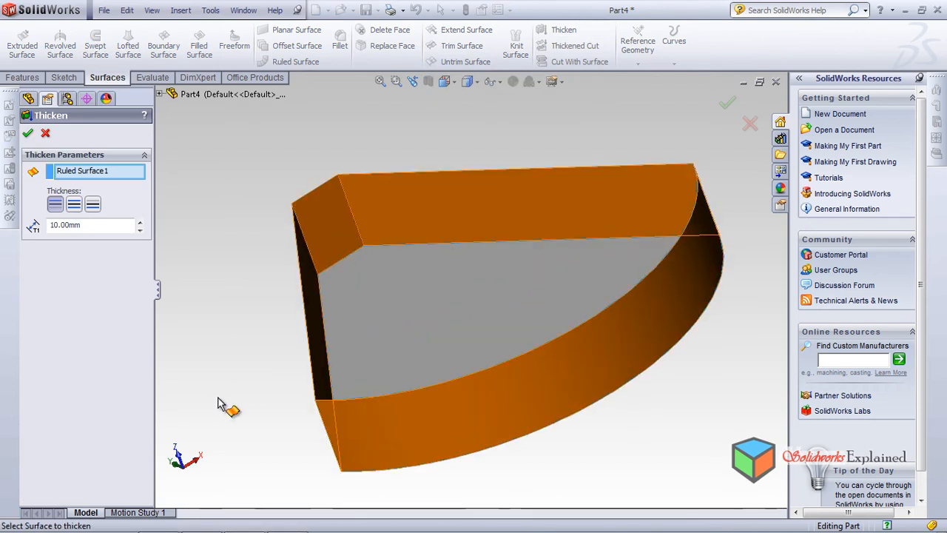
middle_click_drag(218, 397, 218, 403)
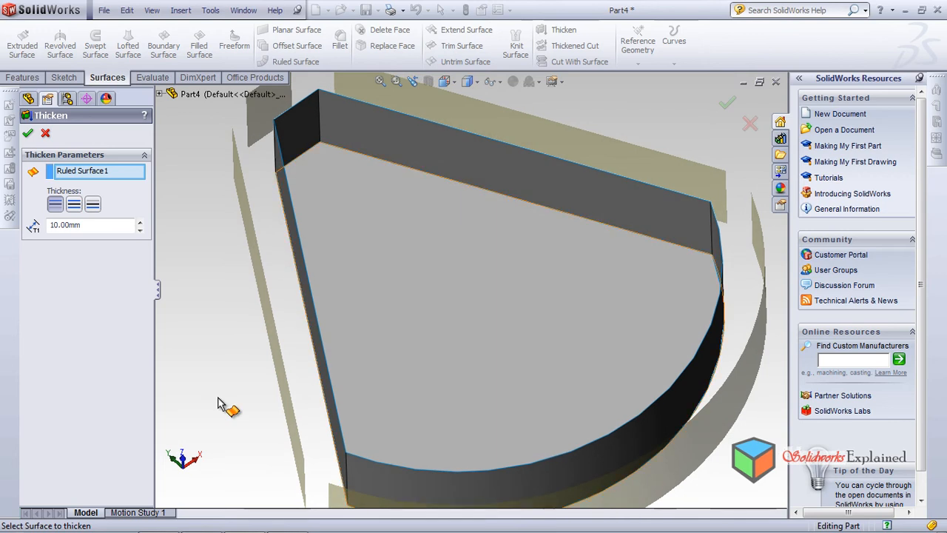
scroll(218, 403, "down", 1)
scroll(218, 403, "up", 2)
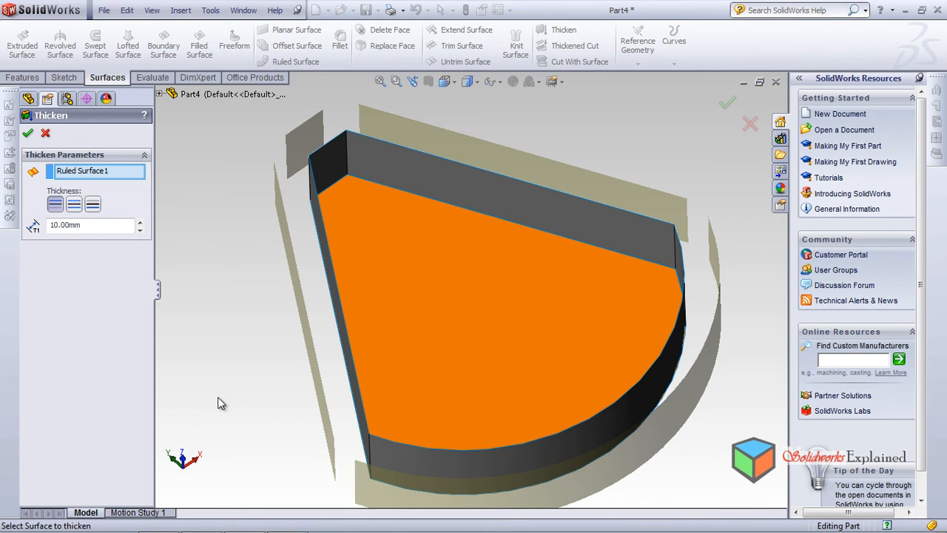
Compare the thickening sides on the ruled surface, and thicken its walls 2 mm toward the outside
left_click(74, 204)
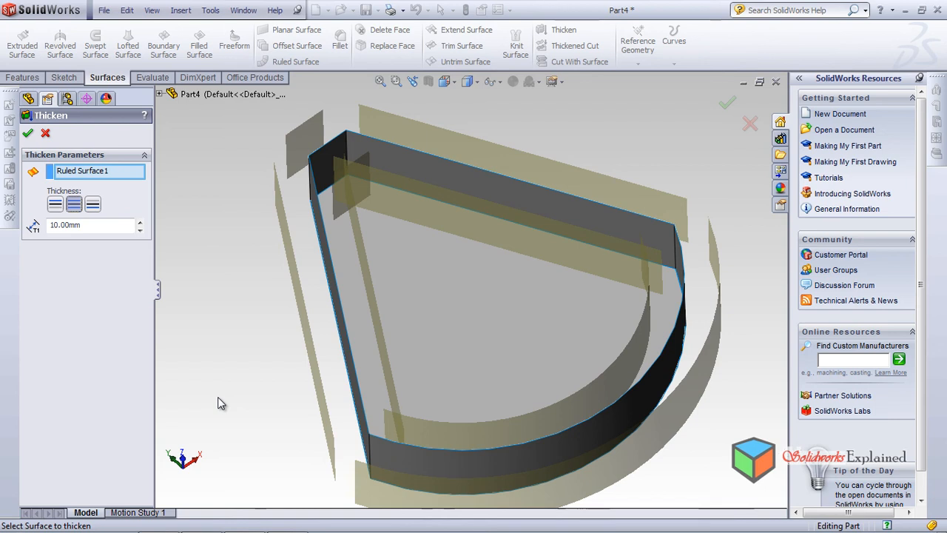
key("Right")
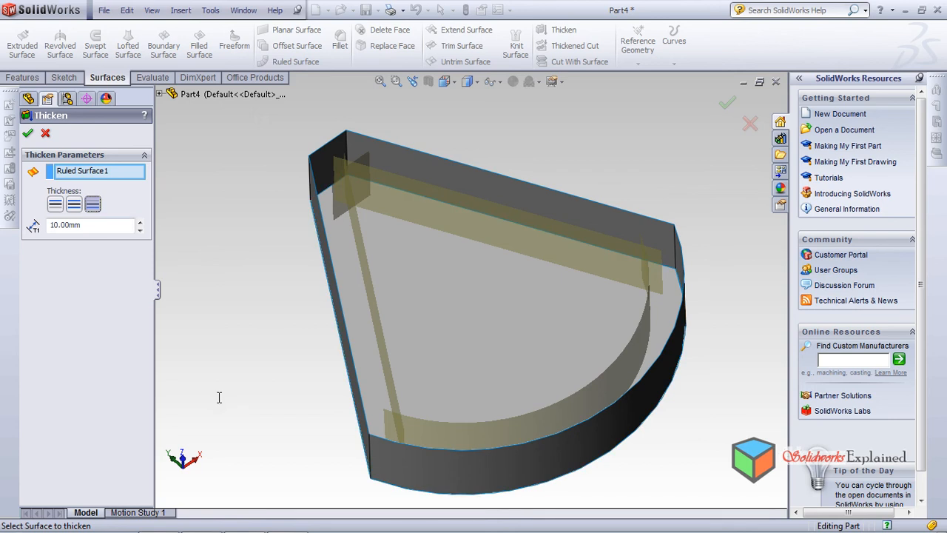
key("Right")
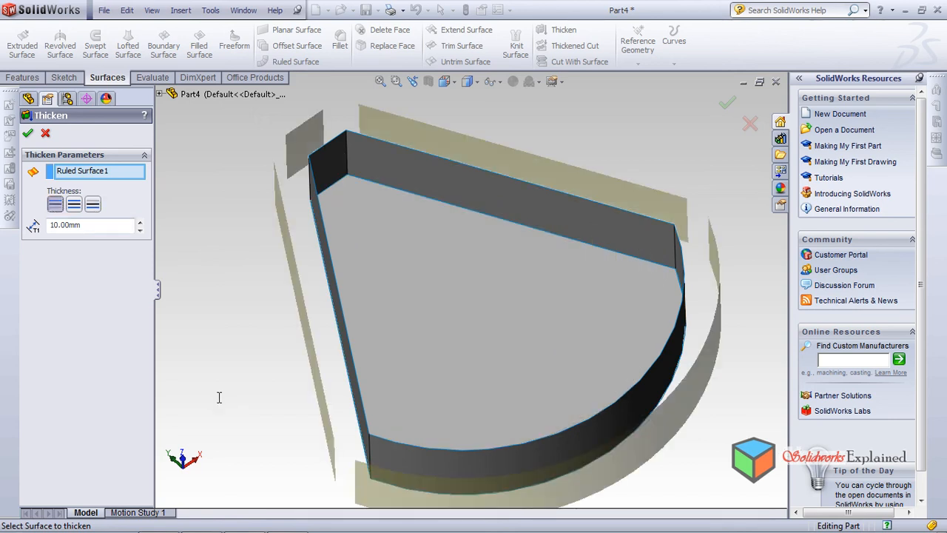
type("2")
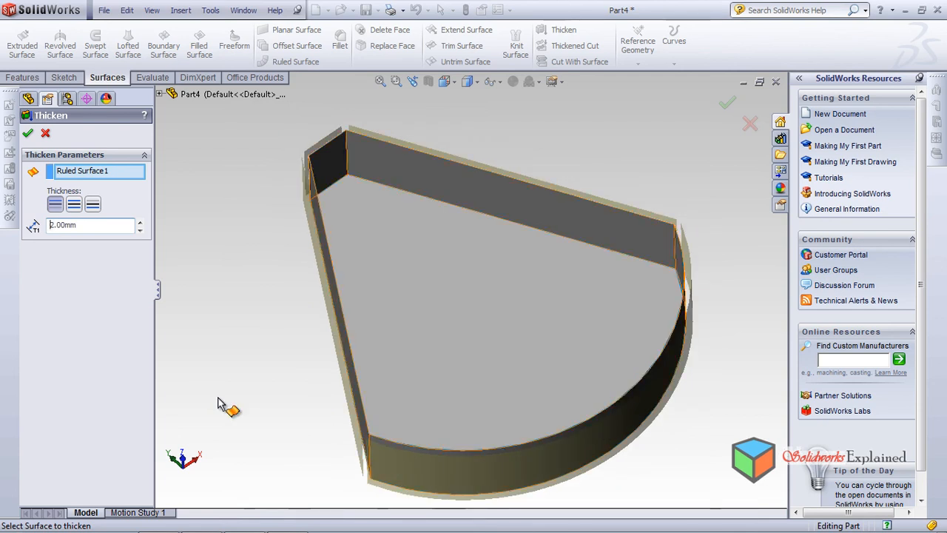
scroll(218, 396, "down", 5)
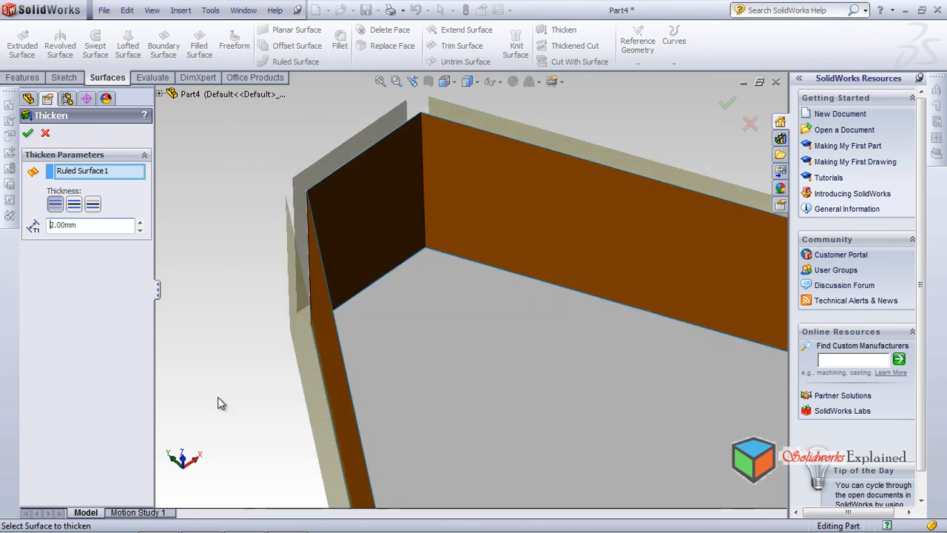
key("Return")
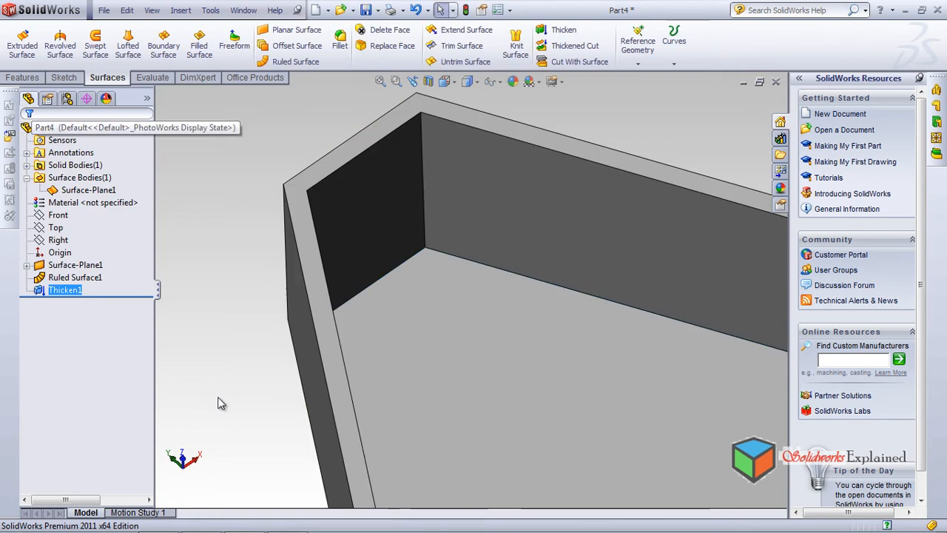
Examine the thickened walls around the planar floor surface from several angles, with the floor surface selected
scroll(218, 403, "up", 4)
middle_click_drag(218, 401, 217, 398)
scroll(218, 398, "down", 1)
scroll(218, 398, "up", 7)
scroll(218, 398, "down", 4)
scroll(548, 323, "down", 1)
left_click(468, 281)
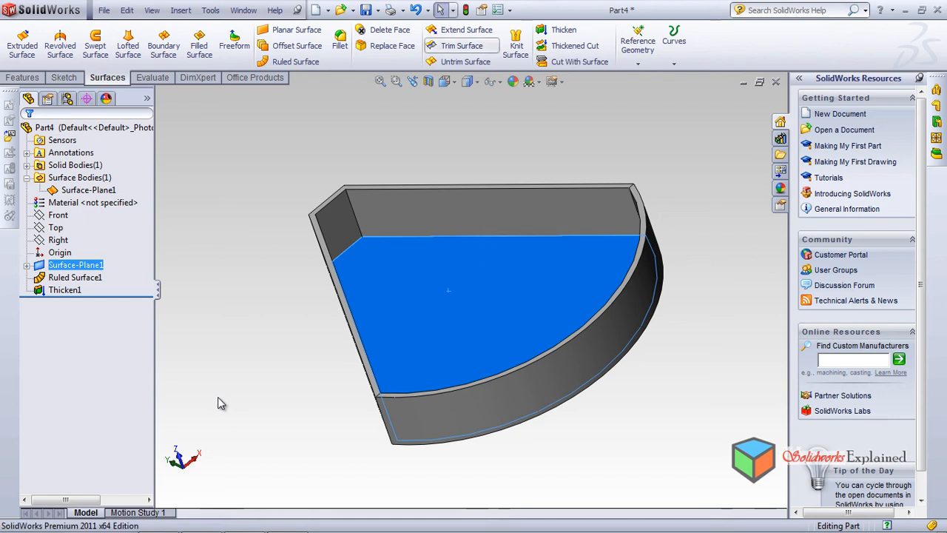
middle_click_drag(218, 398, 218, 398)
scroll(217, 398, "down", 6)
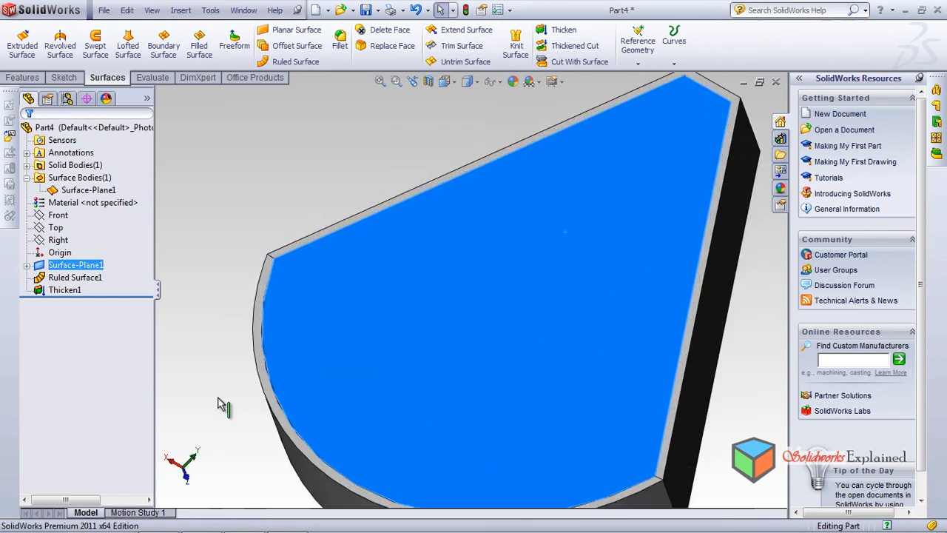
mouse_move(217, 396)
middle_mouse_down()
mouse_move(217, 450)
mouse_move(218, 397)
middle_mouse_up()
scroll(219, 402, "up", 7)
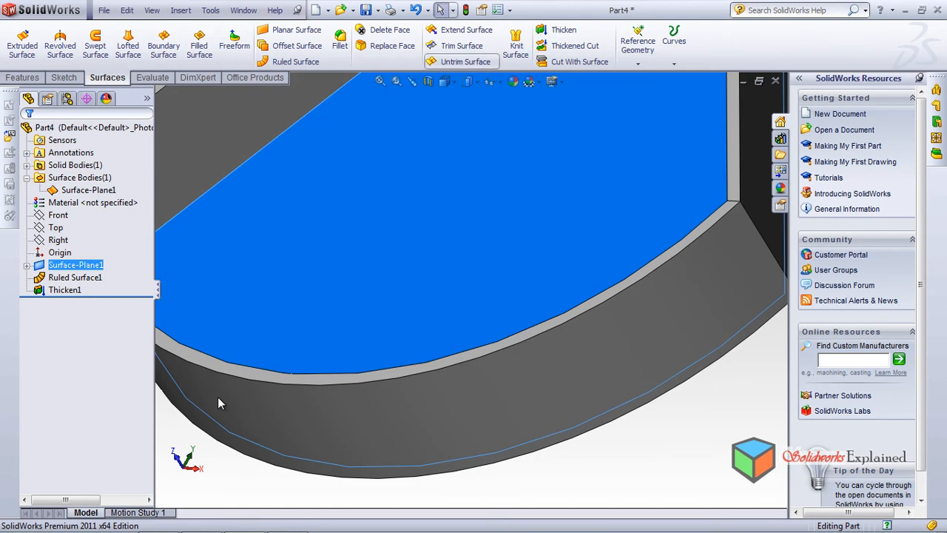
Try to thicken the planar floor surface by 2 mm
left_click(564, 30)
scroll(367, 244, "down", 1)
scroll(219, 402, "up", 4)
middle_click_drag(218, 401, 221, 403)
left_click(140, 221)
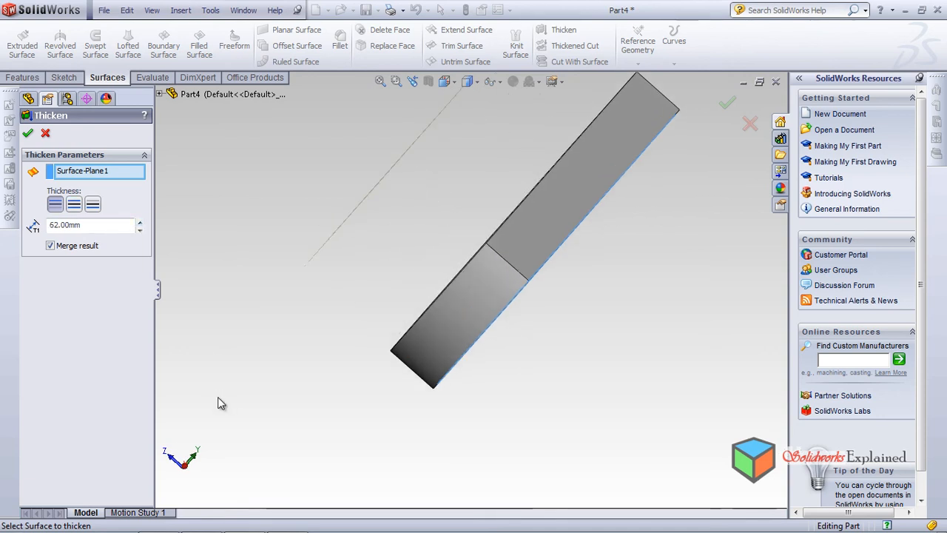
middle_click_drag(221, 403, 217, 396)
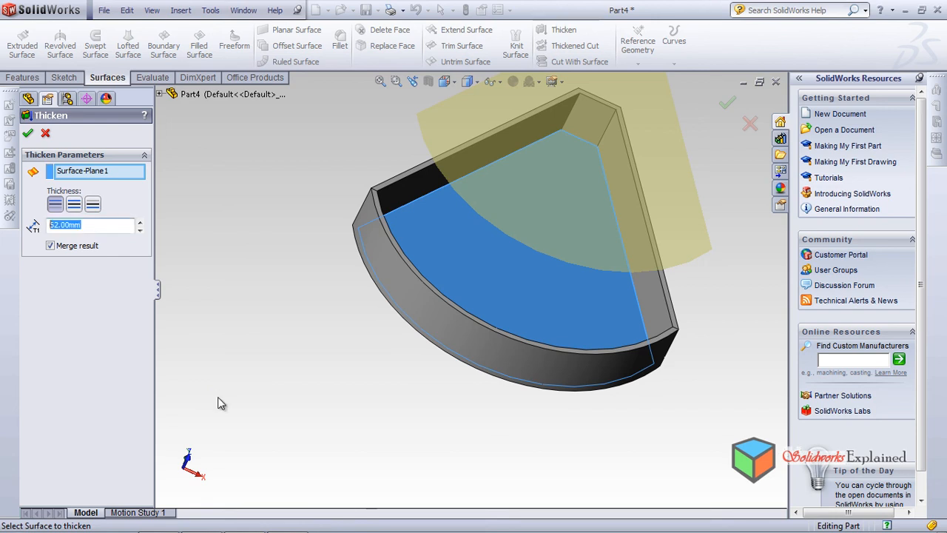
type("2")
key("Return")
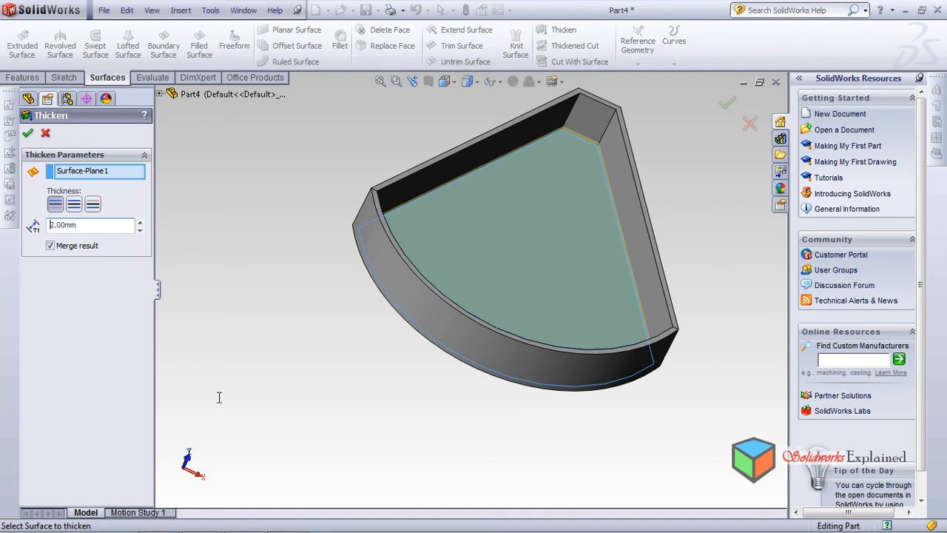
Compare the floor surface's thickening directions, inspect the preview along the inner walls, and leave the command
key("Right")
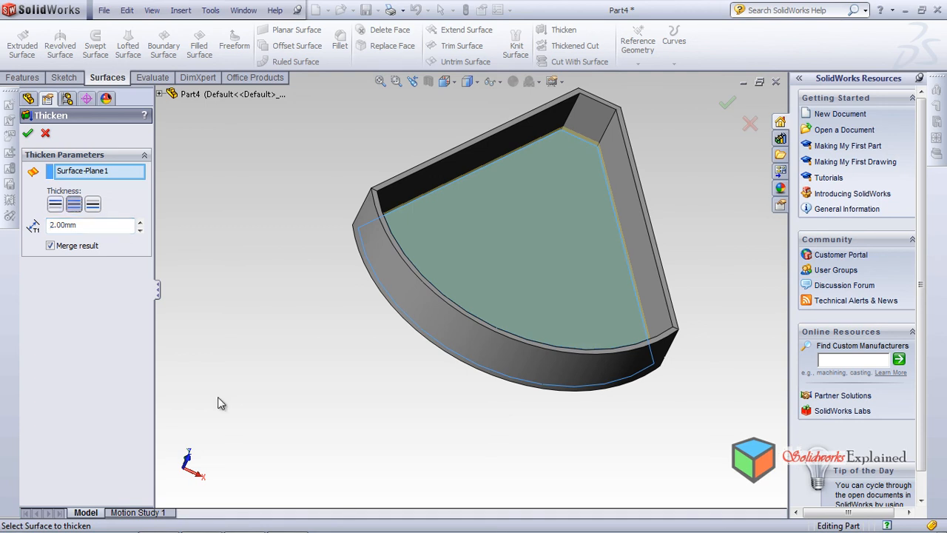
key("Right")
middle_click_drag(218, 398, 218, 404)
key("Right")
scroll(218, 403, "up", 5)
scroll(218, 403, "down", 3)
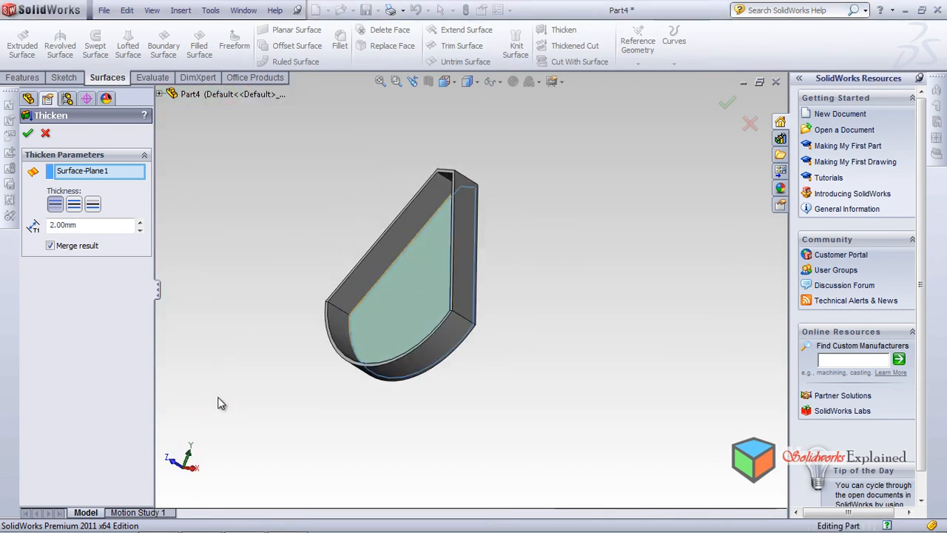
scroll(218, 403, "down", 5)
middle_click_drag(218, 403, 218, 403)
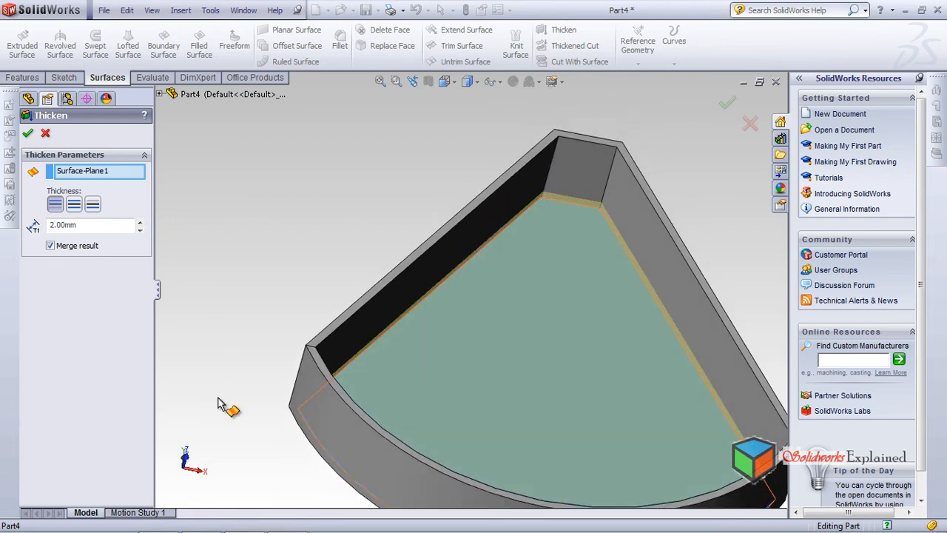
scroll(218, 403, "down", 3)
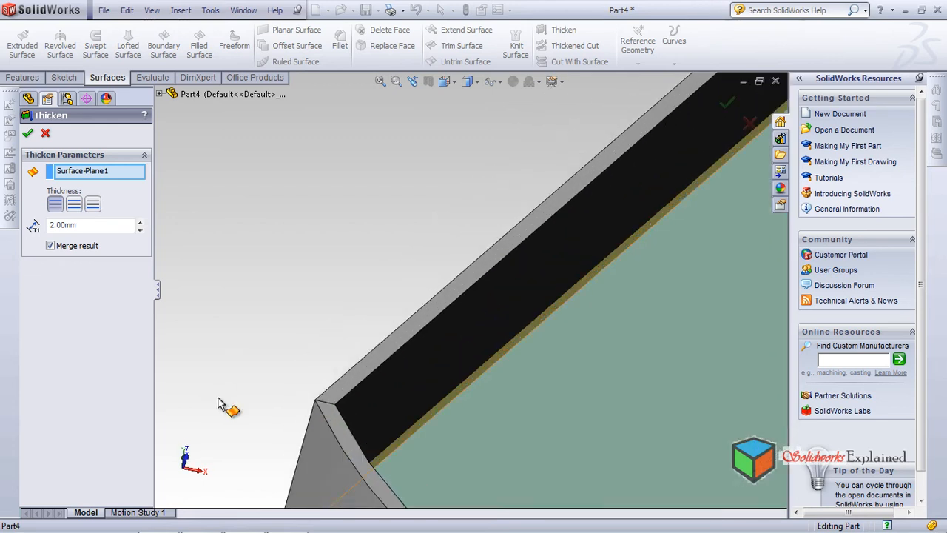
scroll(218, 398, "down", 3)
middle_click_drag(218, 397, 212, 333)
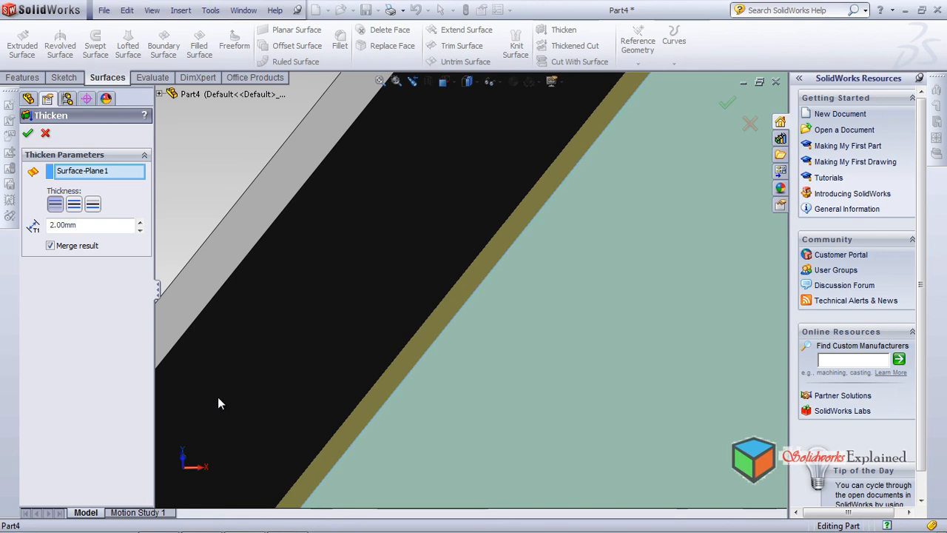
key("Return")
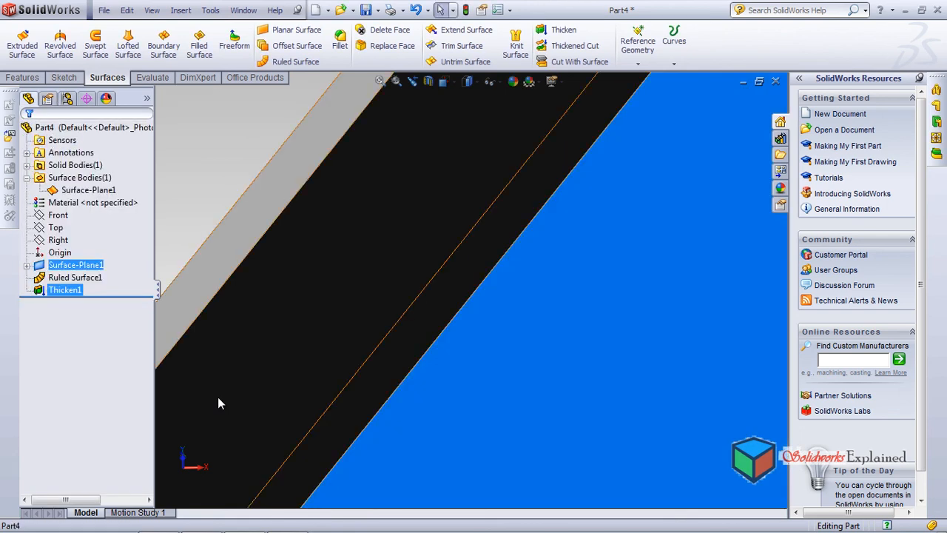
Reopen the wall thickening feature, inspect its preview from above and below, and close it with the same settings
left_click(64, 289)
left_click(63, 250)
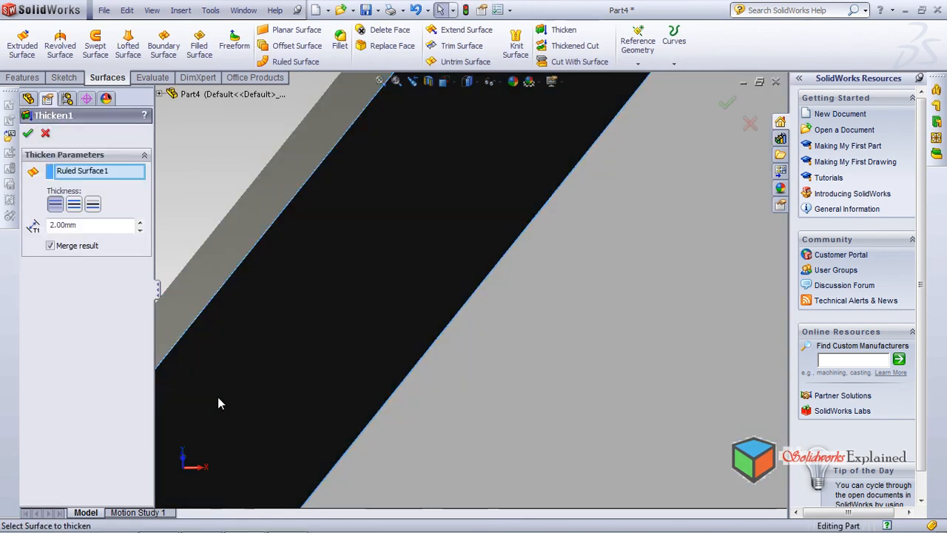
scroll(218, 397, "up", 8)
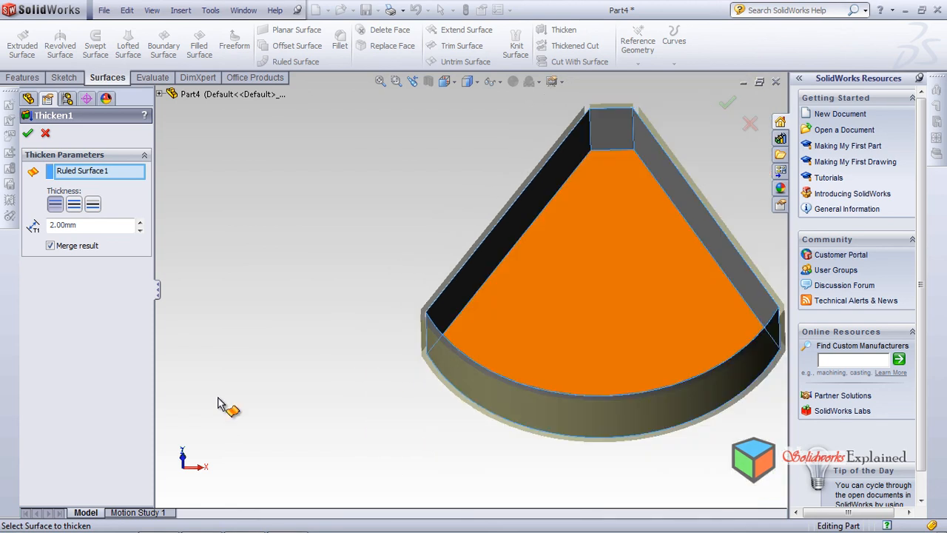
middle_click_drag(218, 398, 216, 396)
scroll(217, 398, "down", 4)
scroll(217, 399, "up", 3)
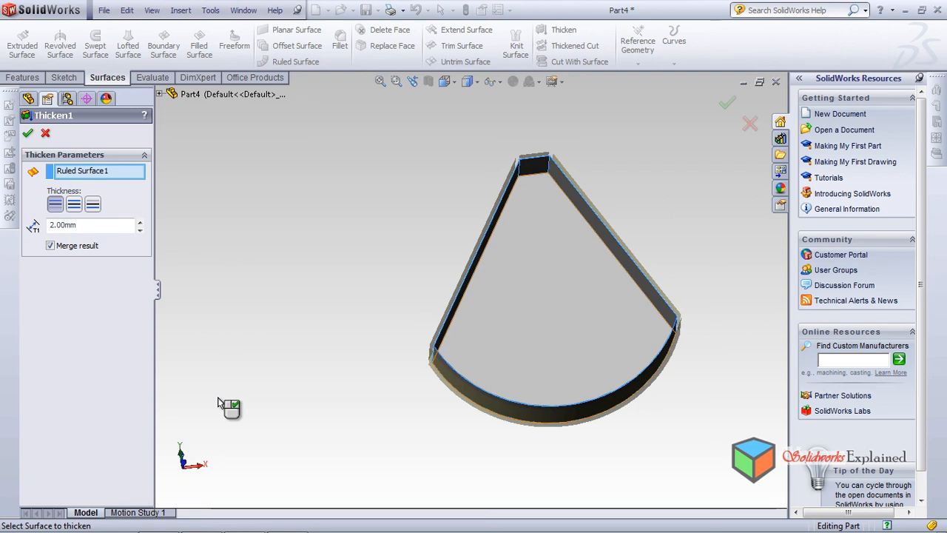
middle_click_drag(218, 397, 217, 403)
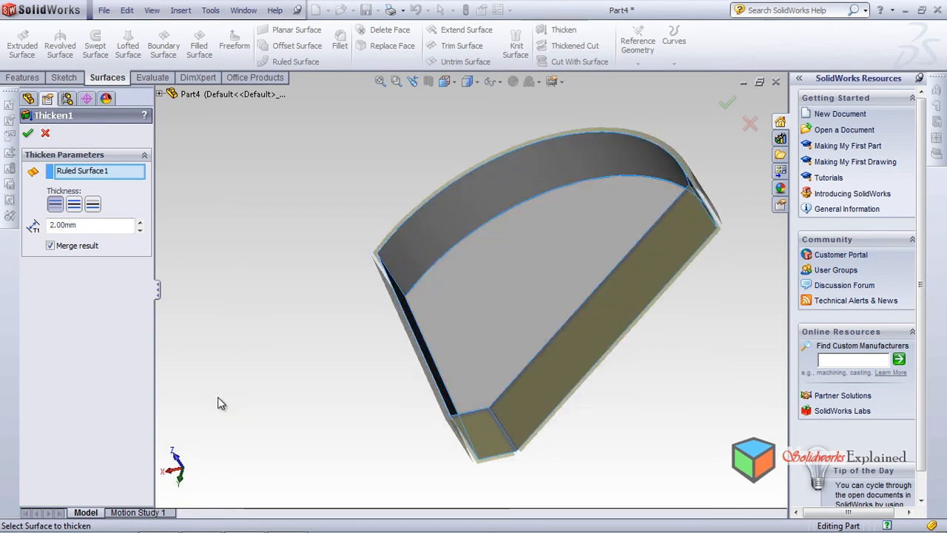
right_click(218, 403)
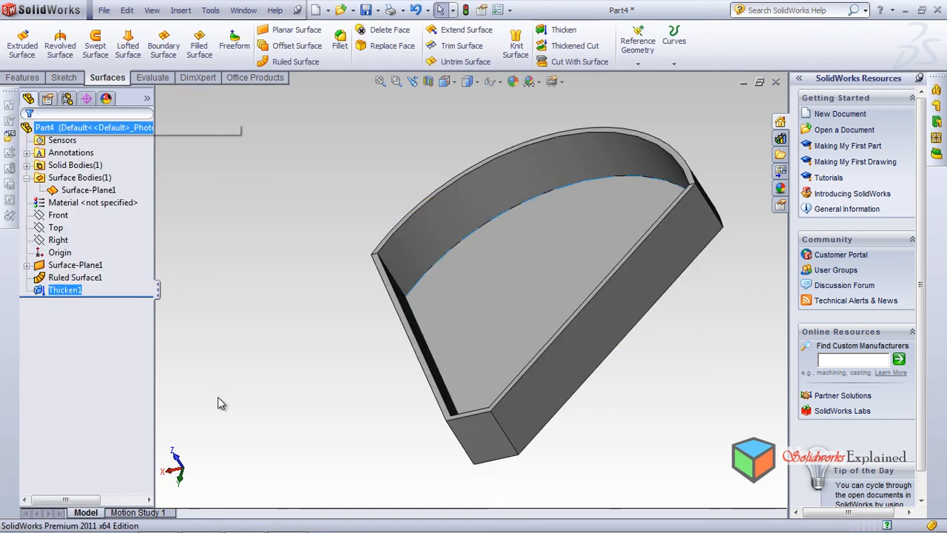
Thicken the planar floor surface by 2 mm on side 2, away from the walls
left_click(506, 277)
middle_click_drag(217, 403, 217, 401)
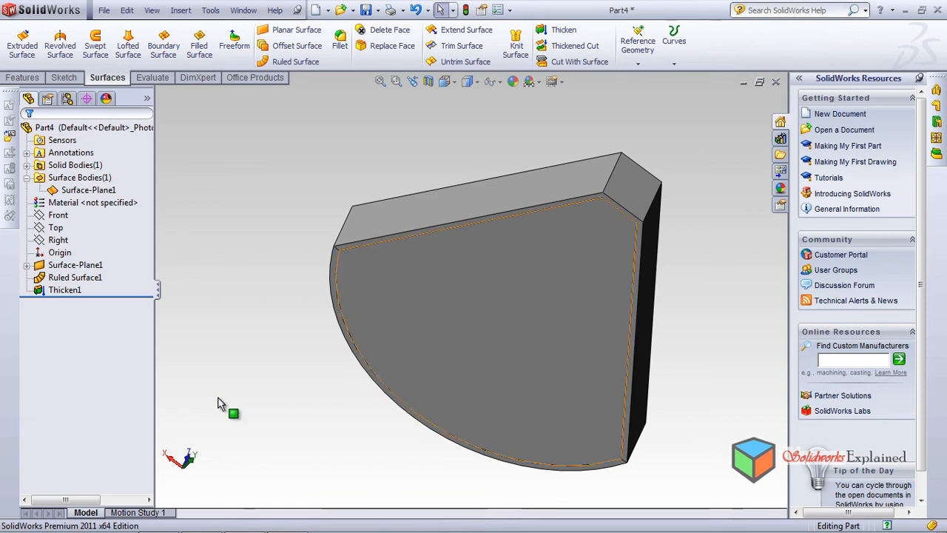
left_click(564, 30)
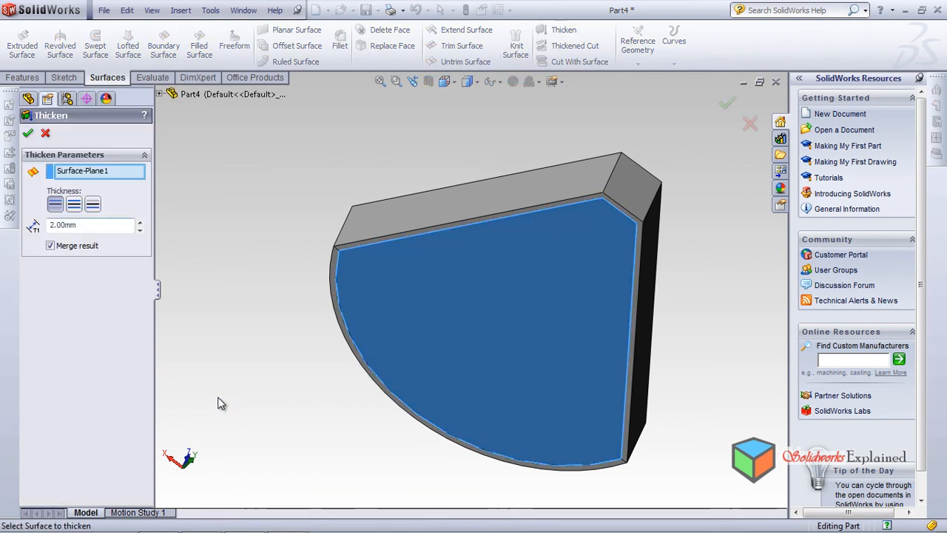
left_click(93, 203)
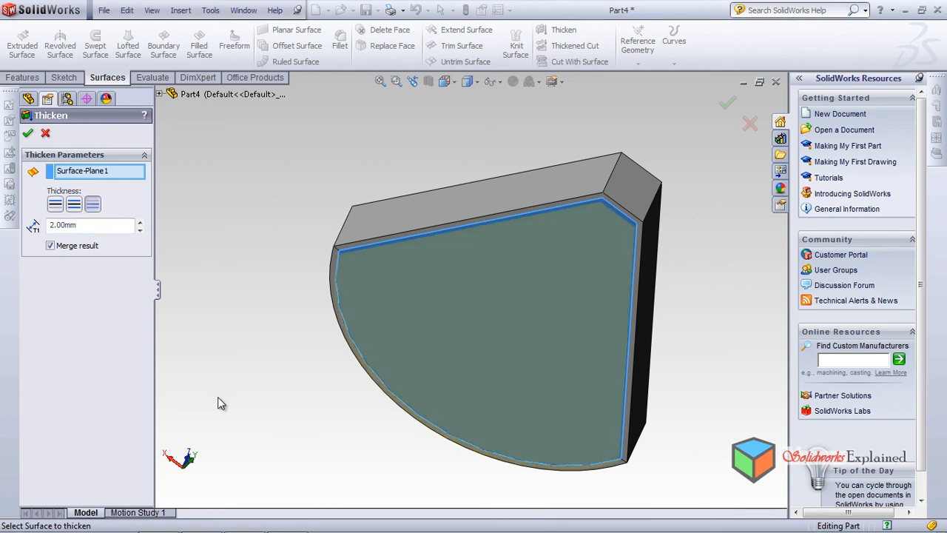
scroll(379, 215, "down", 5)
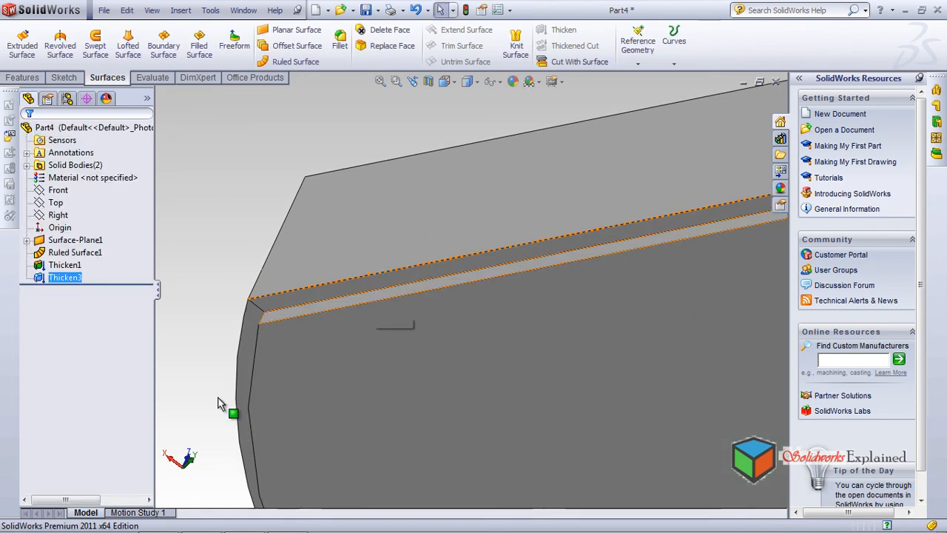
Examine how the thickened floor meets the underside of the walls, and check the whole tray from above
scroll(218, 397, "down", 2)
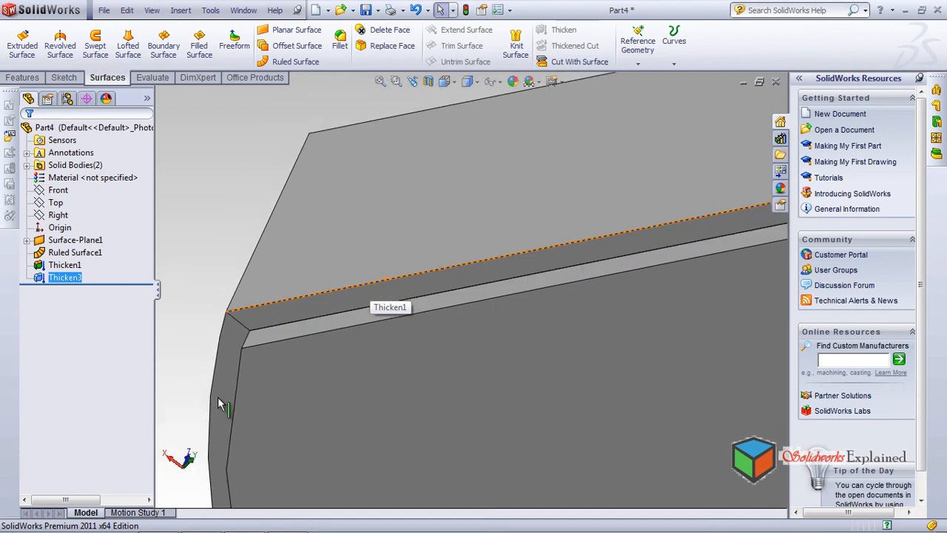
scroll(219, 398, "up", 7)
middle_click_drag(218, 397, 218, 398)
scroll(218, 398, "up", 3)
scroll(217, 404, "down", 6)
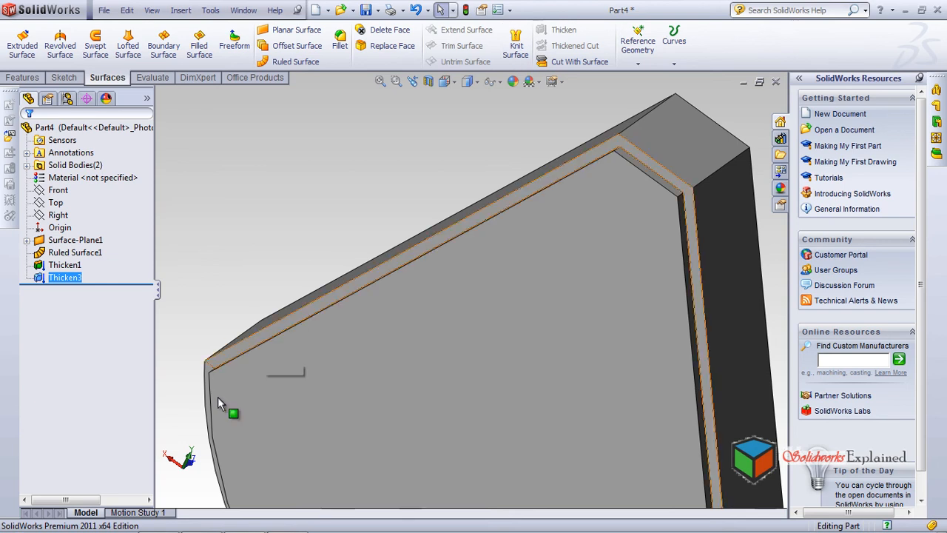
left_click(218, 398)
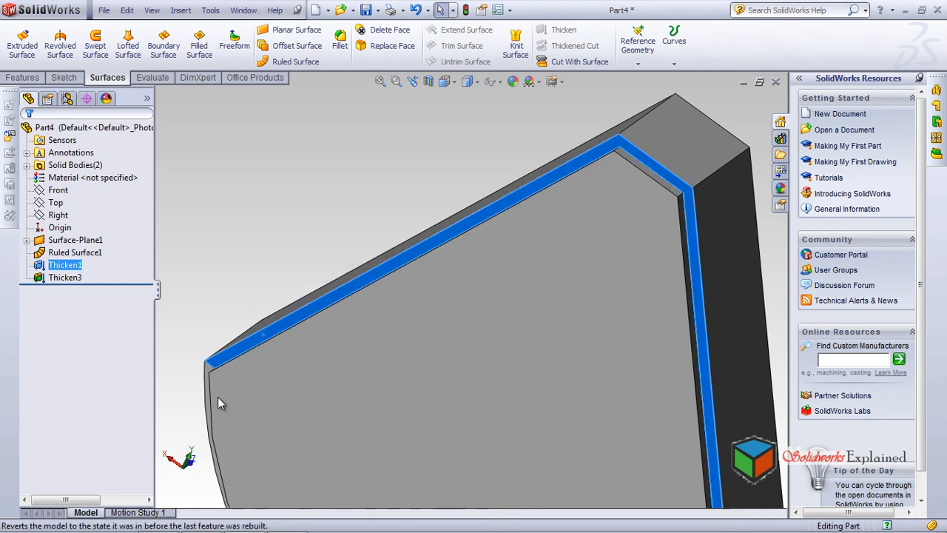
key("Escape")
key("f")
middle_click_drag(218, 398, 218, 398)
scroll(217, 398, "down", 2)
scroll(218, 398, "up", 3)
scroll(218, 398, "down", 2)
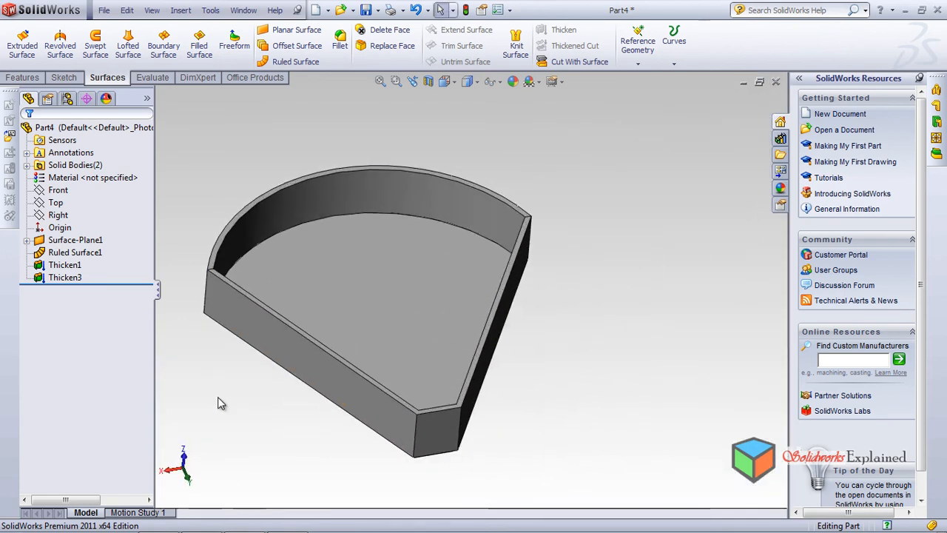
Create an offset surface above the tray's inner floor face, trying a 40 mm distance before reducing it
left_click(290, 45)
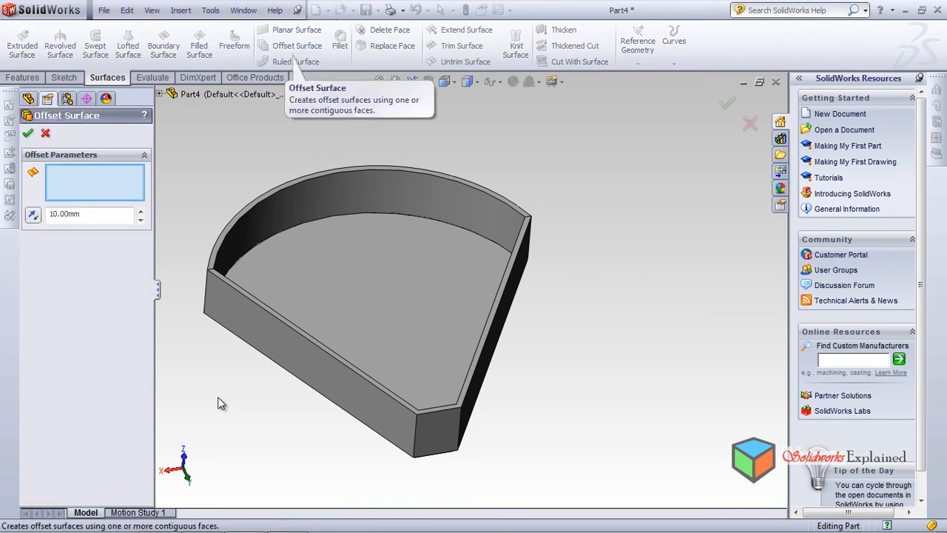
left_click(368, 259)
middle_click_drag(218, 398, 218, 398)
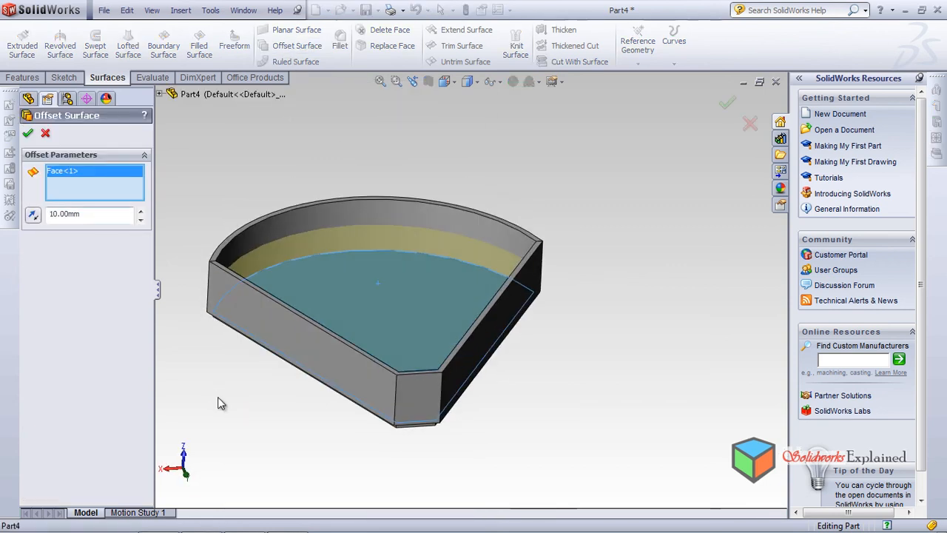
left_click(141, 210)
left_click(141, 210)
left_click(141, 210)
middle_click_drag(218, 398, 218, 398)
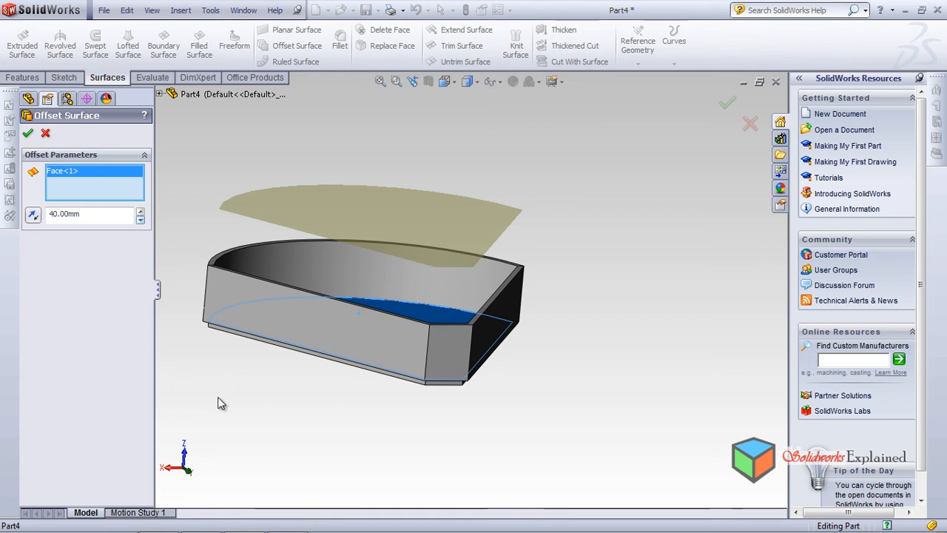
left_click(140, 218)
left_click(140, 218)
middle_click_drag(217, 396, 219, 402)
key("Return")
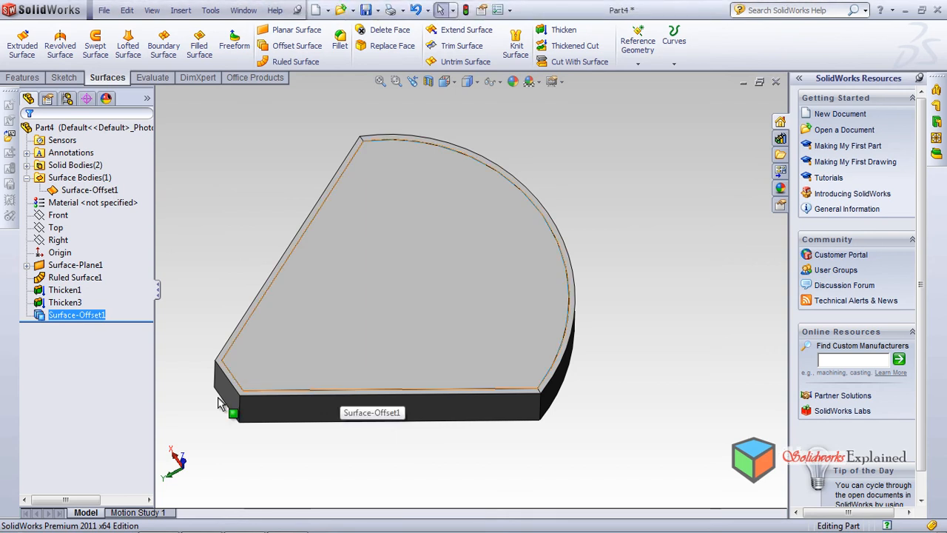
Delete the underside face of the tray's floor with Delete Face, removing the upper floor face from the selection and using the Delete option
mouse_move(227, 412)
middle_mouse_down()
mouse_move(215, 332)
mouse_move(217, 402)
middle_mouse_up()
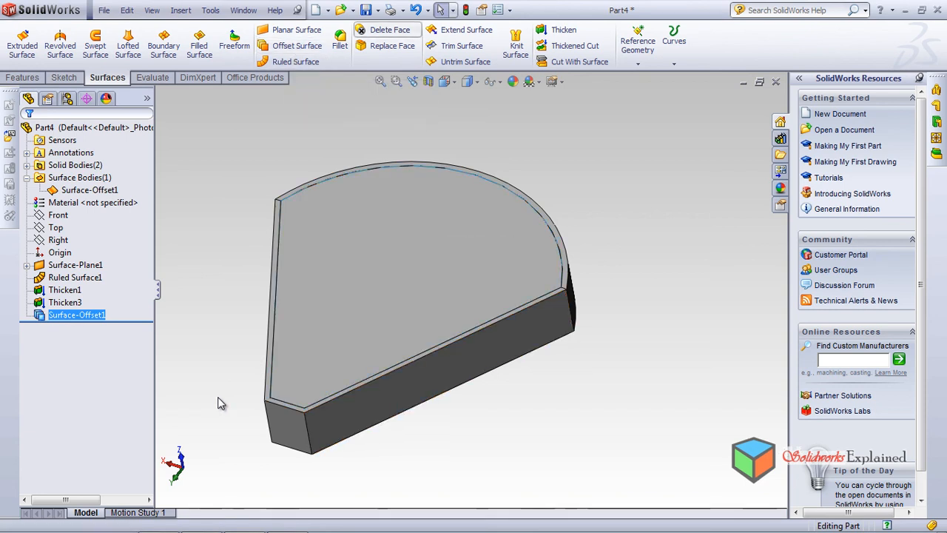
left_click(389, 32)
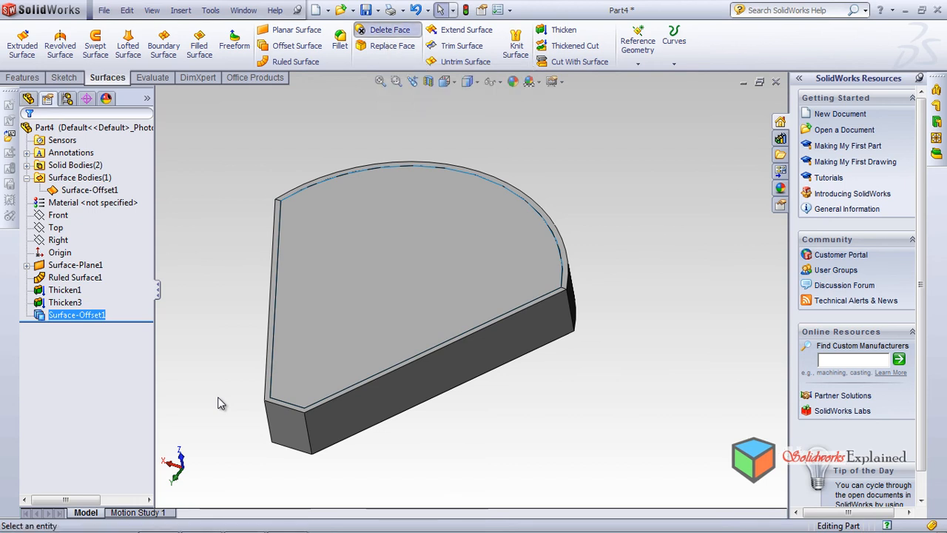
left_click(404, 272)
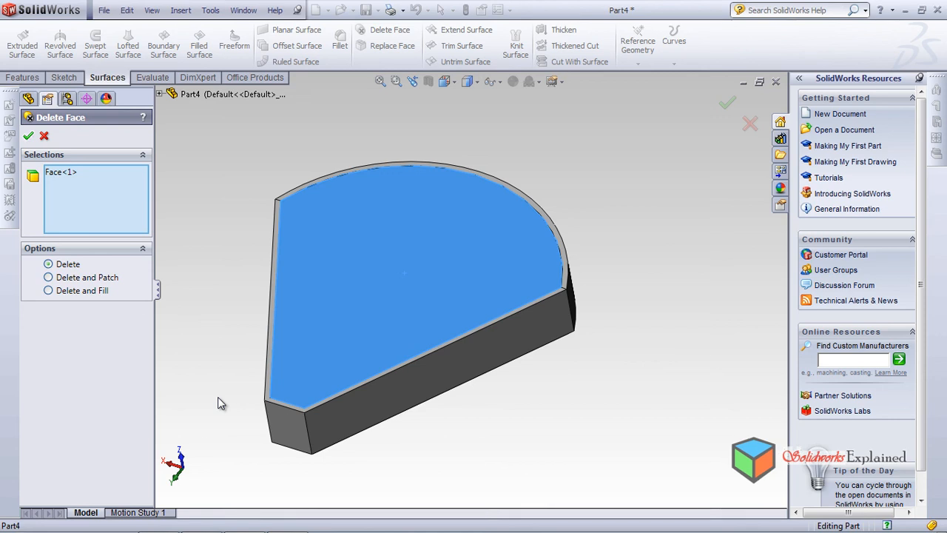
key("Return")
middle_click_drag(400, 385, 406, 248)
left_click(403, 246)
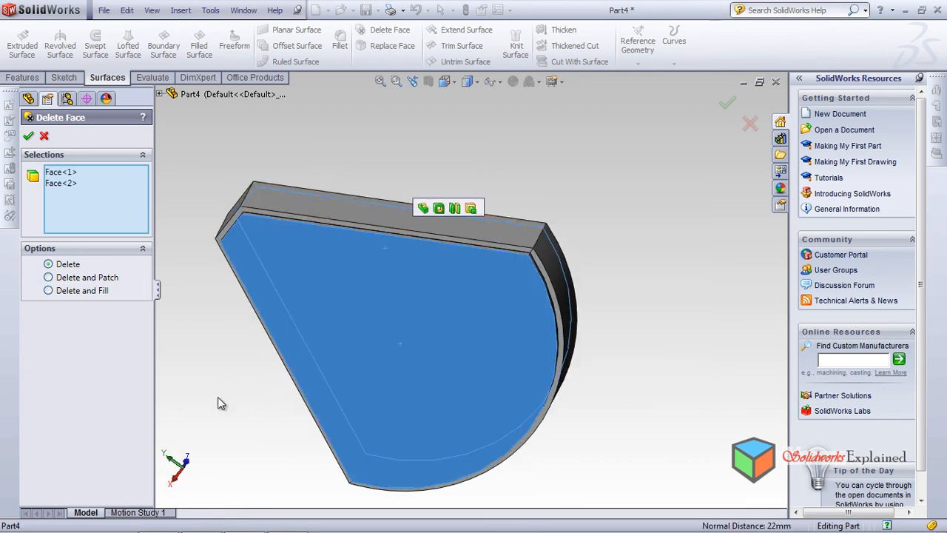
left_click(60, 172)
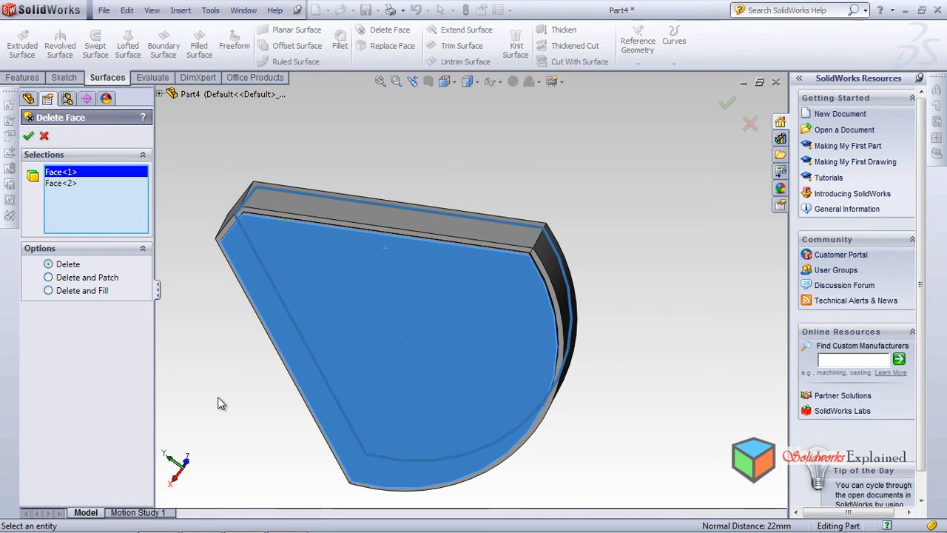
key("Delete")
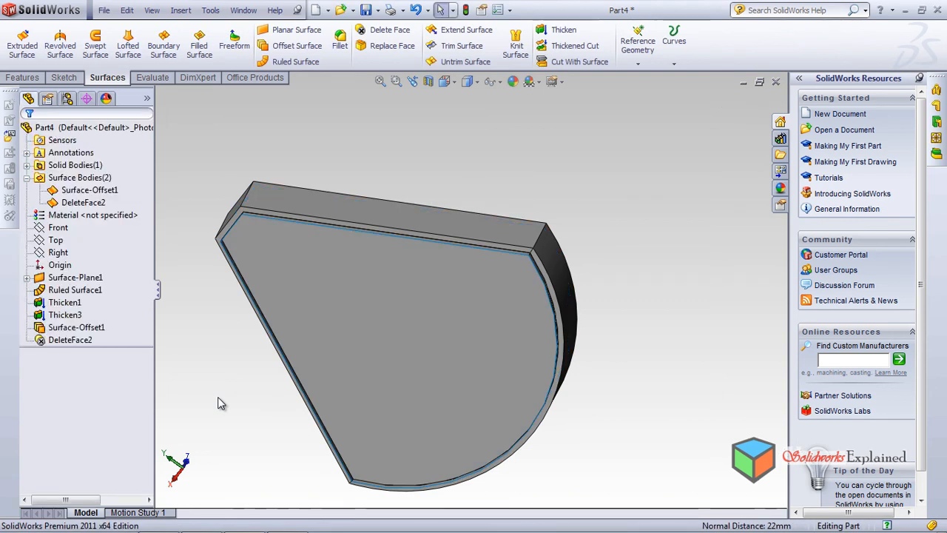
Delete one straight side face of the thickened floor body along the opened underside, using the Delete option
middle_click_drag(217, 397, 217, 397)
scroll(218, 397, "down", 3)
scroll(218, 397, "down", 4)
middle_click_drag(218, 396, 218, 398)
left_click(429, 249)
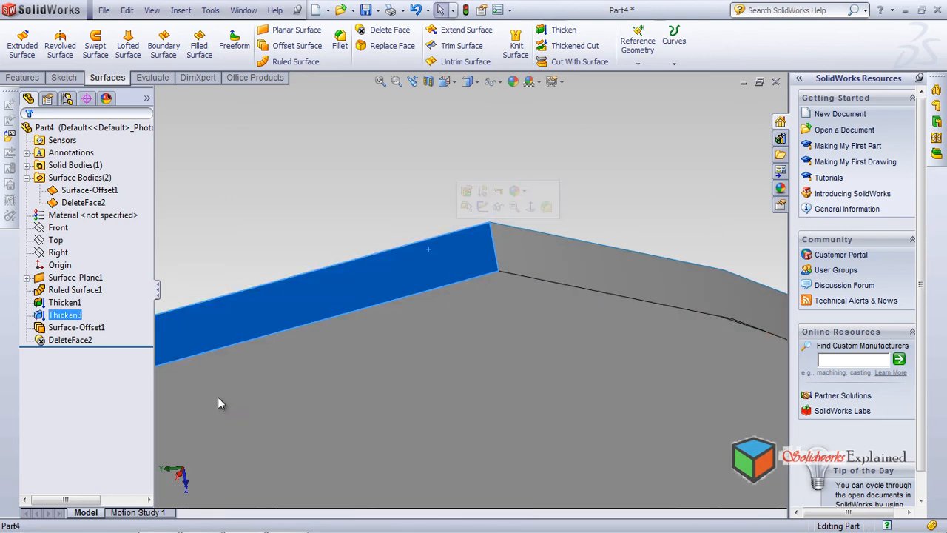
left_click(389, 31)
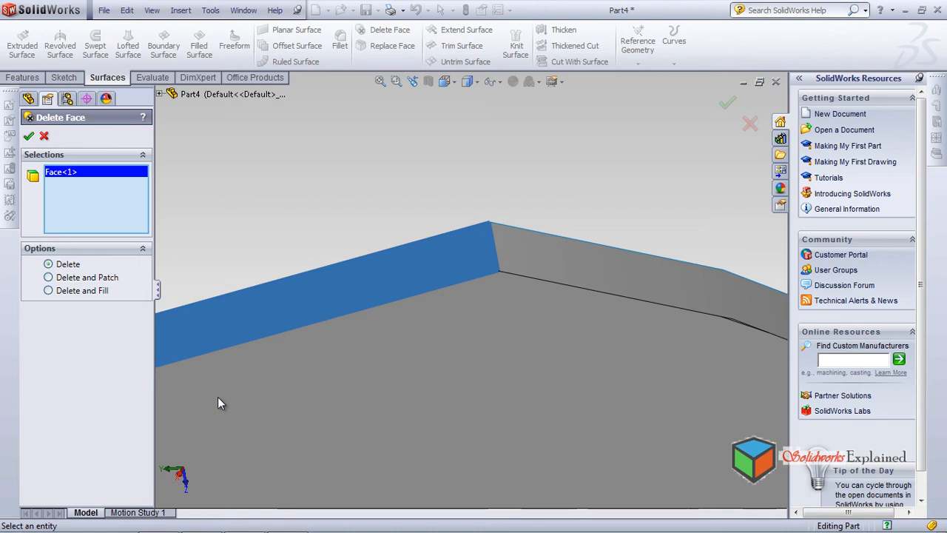
key("Return")
key("f")
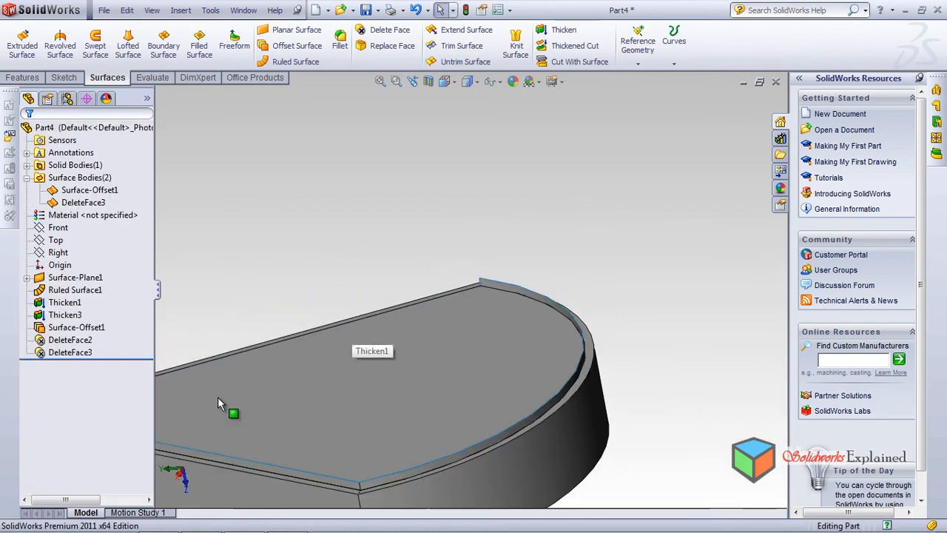
Examine the opened floor body around the tray's corner from below and from the side
scroll(217, 397, "down", 5)
middle_click_drag(217, 398, 217, 404)
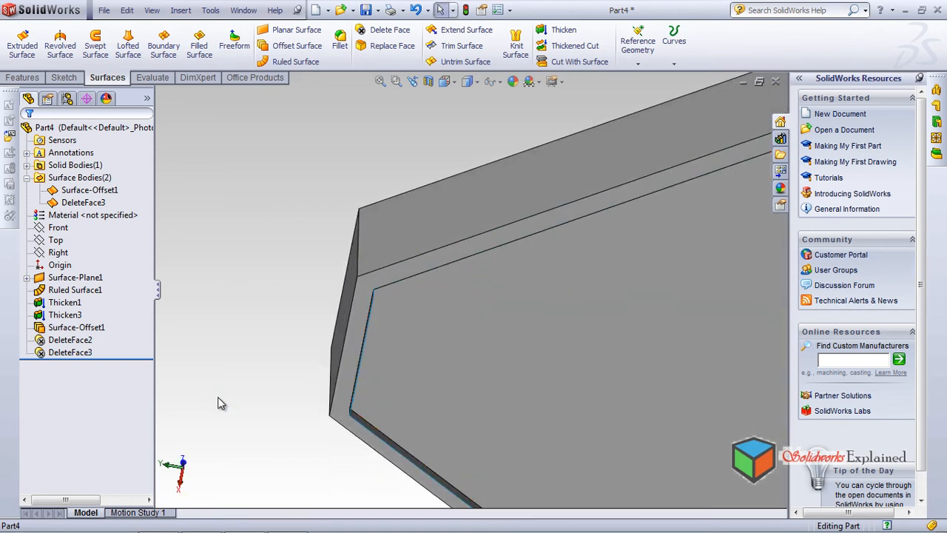
mouse_move(220, 403)
middle_mouse_down()
mouse_move(214, 395)
mouse_move(219, 403)
middle_mouse_up()
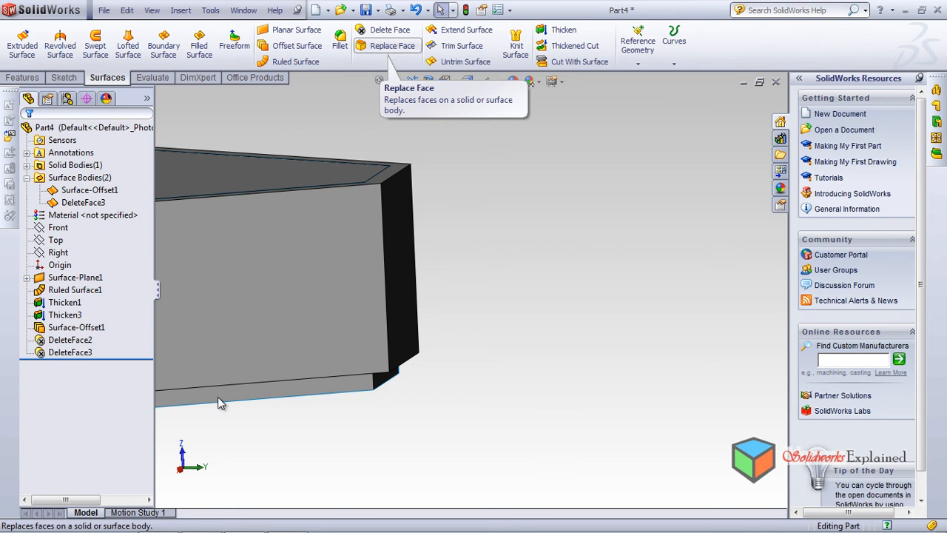
key("f")
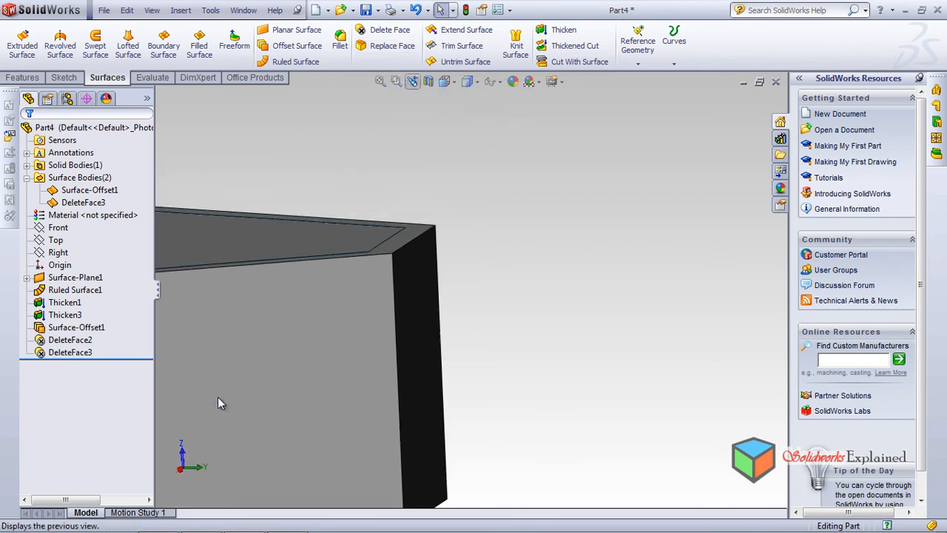
scroll(221, 403, "down", 3)
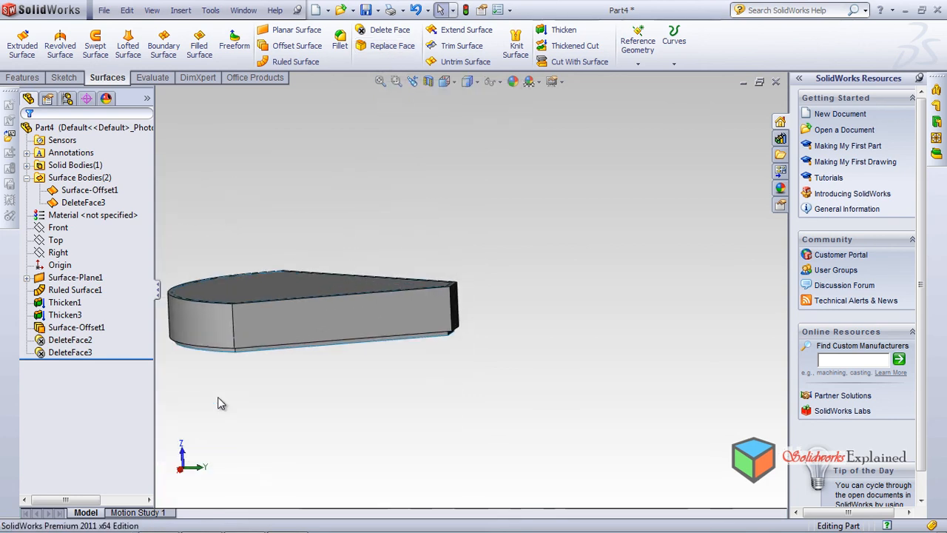
middle_click_drag(218, 398, 219, 398)
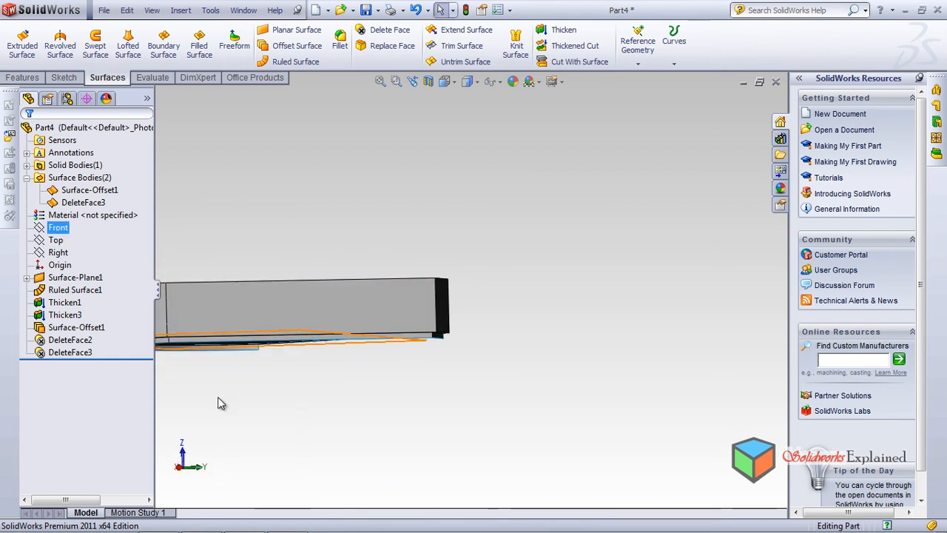
Start a sketch on the Top plane and draw an open, winding multi-point spline beside the tray
middle_click_drag(222, 403, 218, 398)
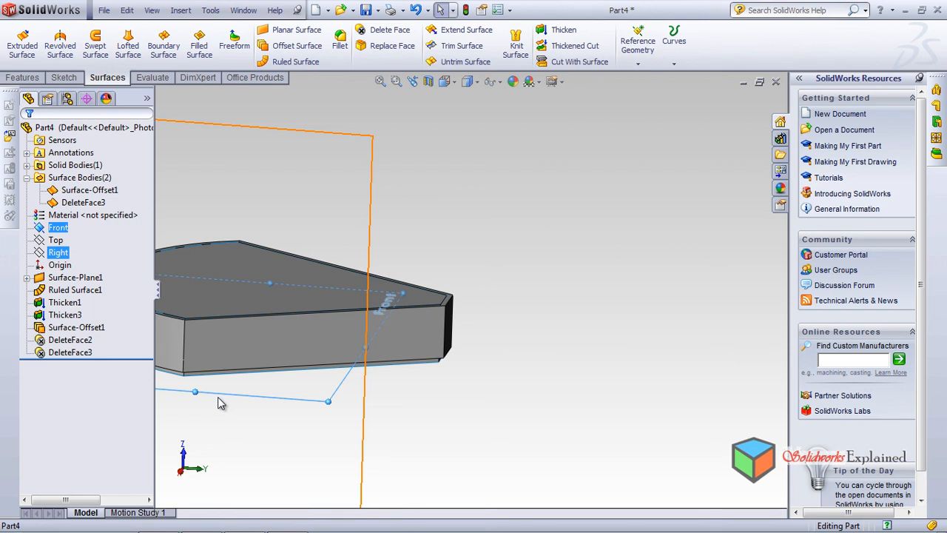
left_click(218, 402)
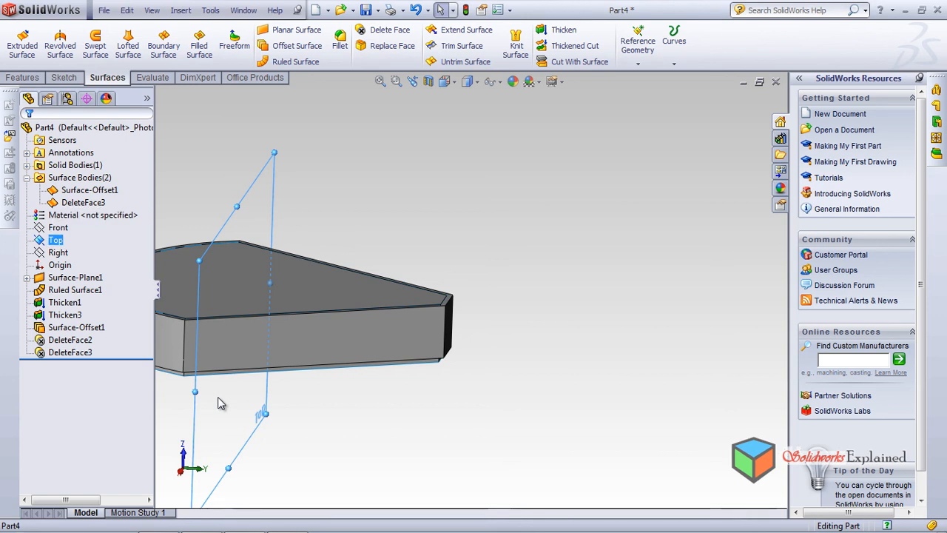
scroll(218, 403, "down", 2)
scroll(219, 402, "up", 4)
scroll(218, 402, "up", 1)
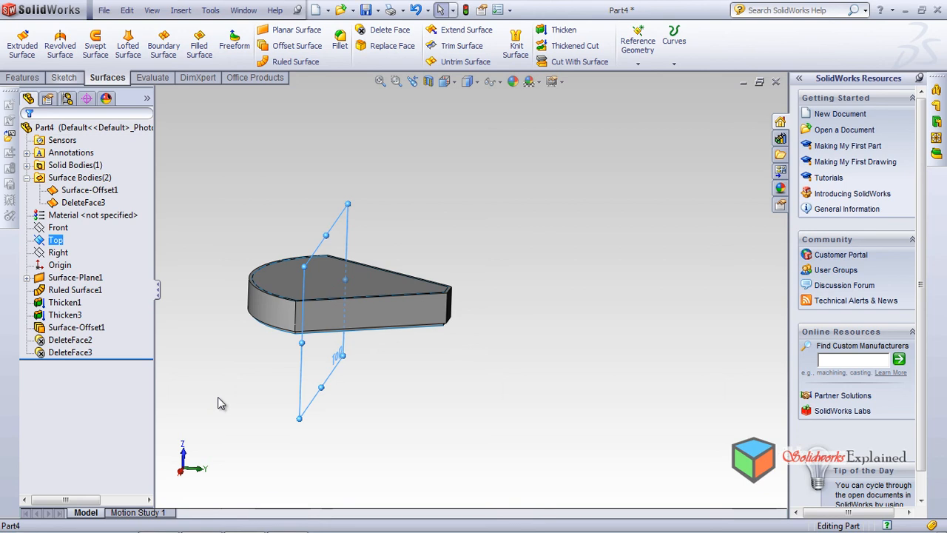
key("l")
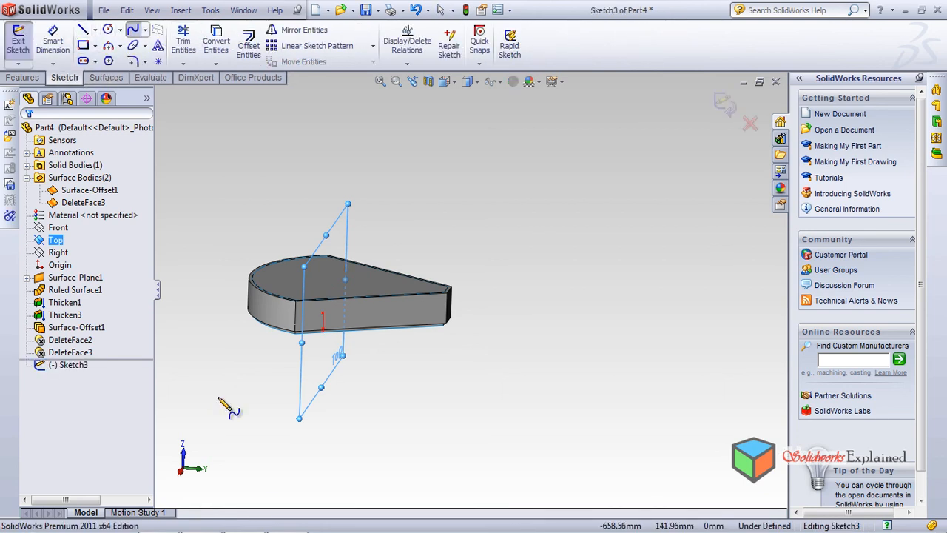
left_click(494, 271)
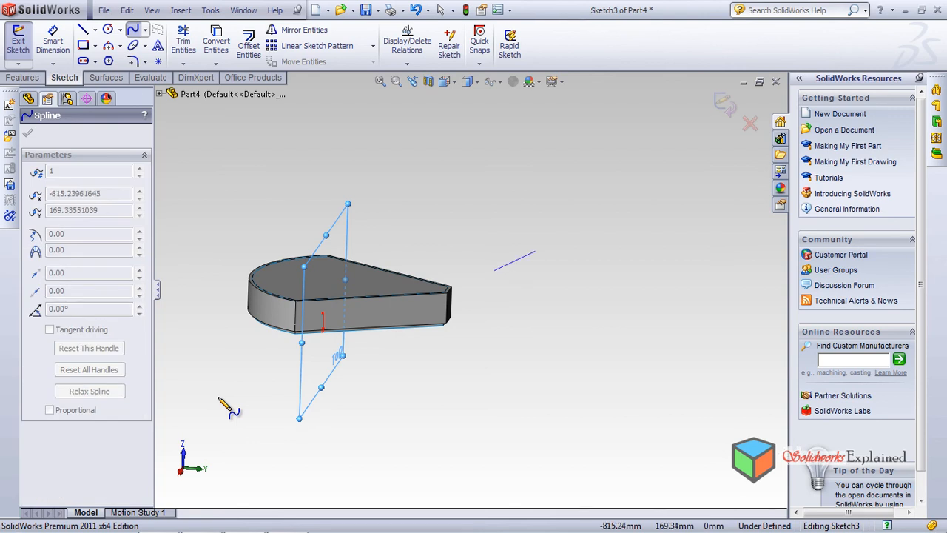
left_click(535, 250)
left_click(555, 278)
left_click(534, 290)
left_click(511, 312)
left_click(524, 320)
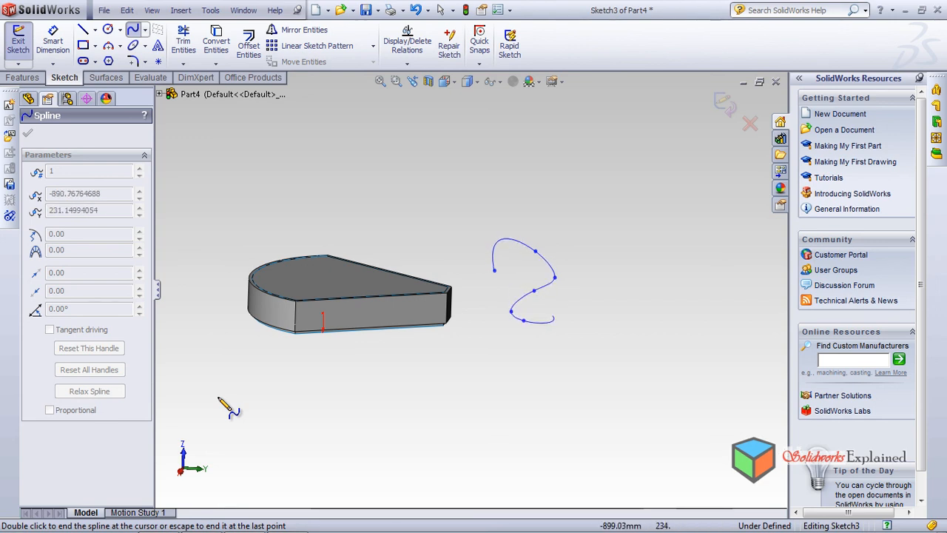
scroll(555, 326, "down", 5)
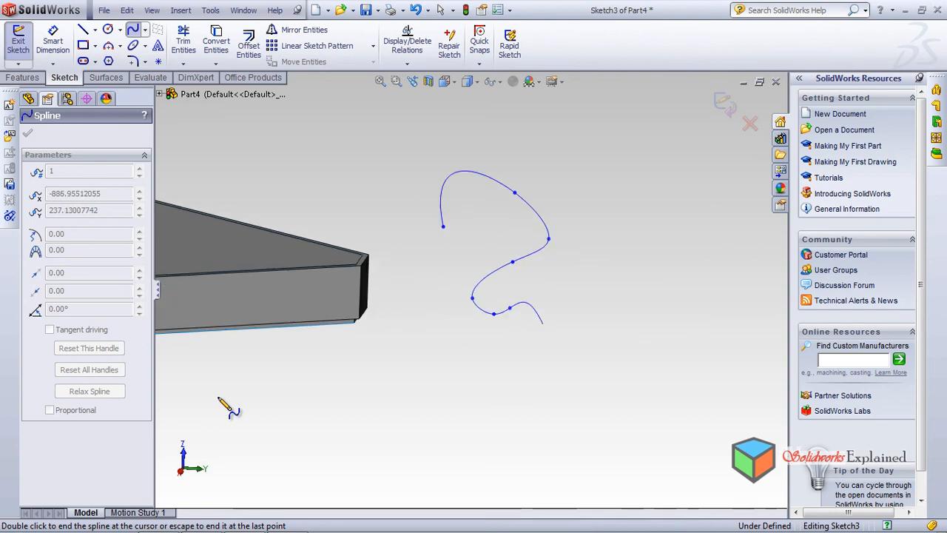
left_click(520, 317)
left_click(502, 341)
left_click(433, 388)
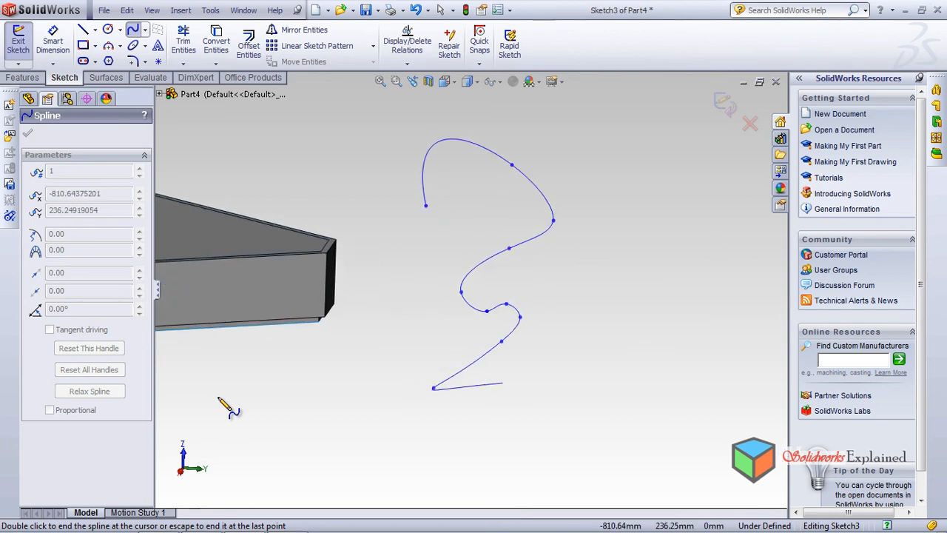
right_click(503, 383)
left_click(546, 292)
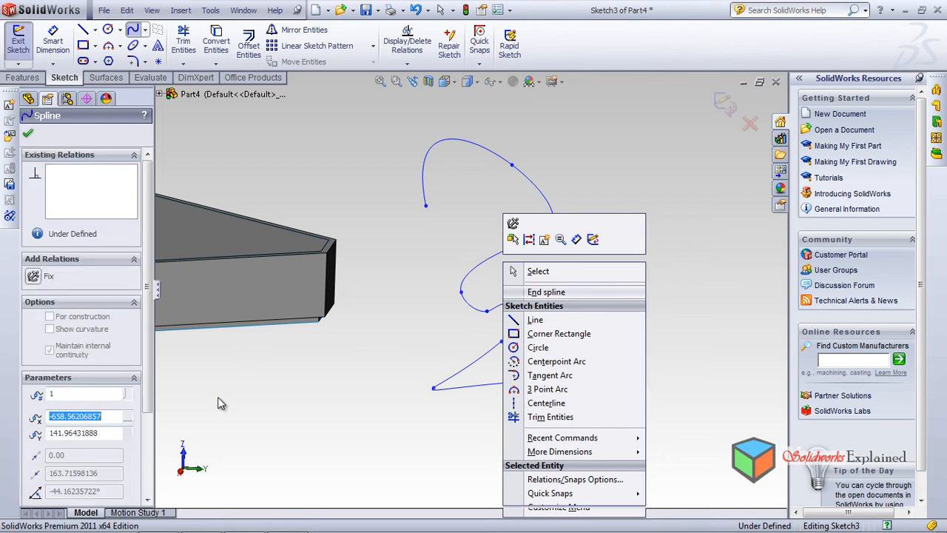
Exit the spline sketch and delete it from the part
mouse_move(312, 306)
middle_mouse_down()
mouse_move(217, 398)
mouse_move(222, 407)
mouse_move(217, 395)
mouse_move(221, 403)
middle_mouse_up()
scroll(219, 398, "up", 8)
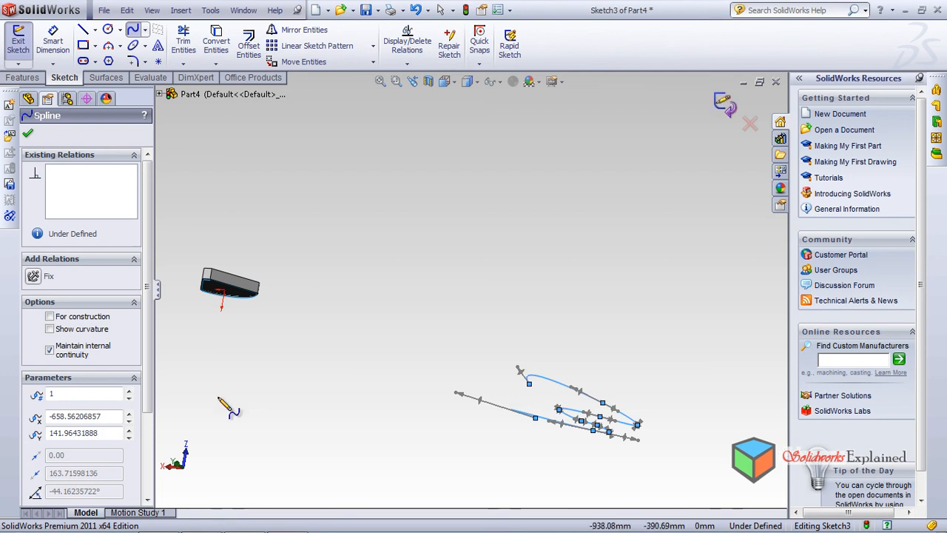
key("ctrl+b")
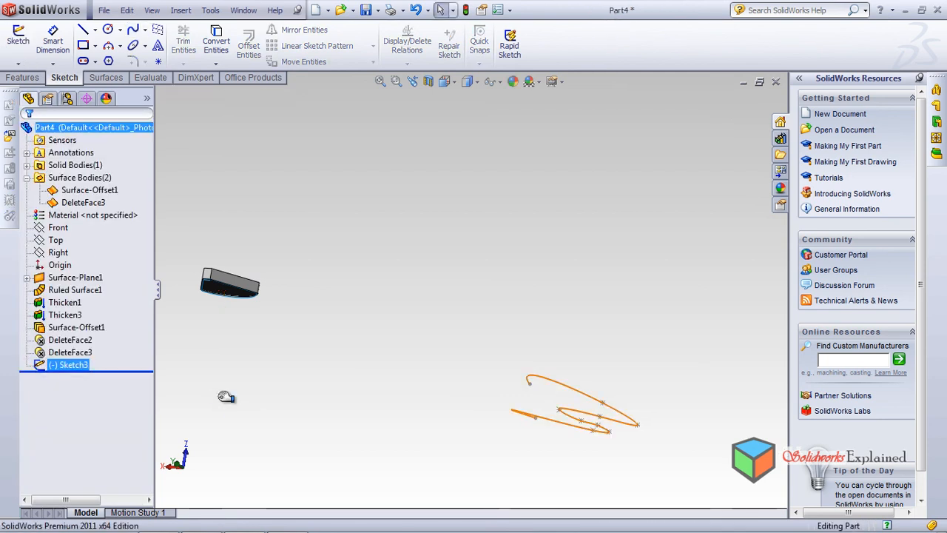
key("Up")
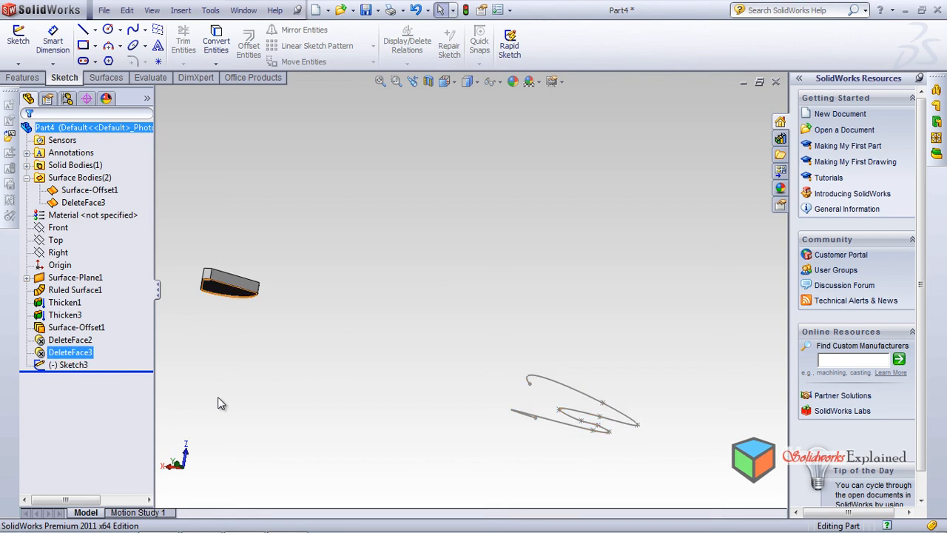
key("Down")
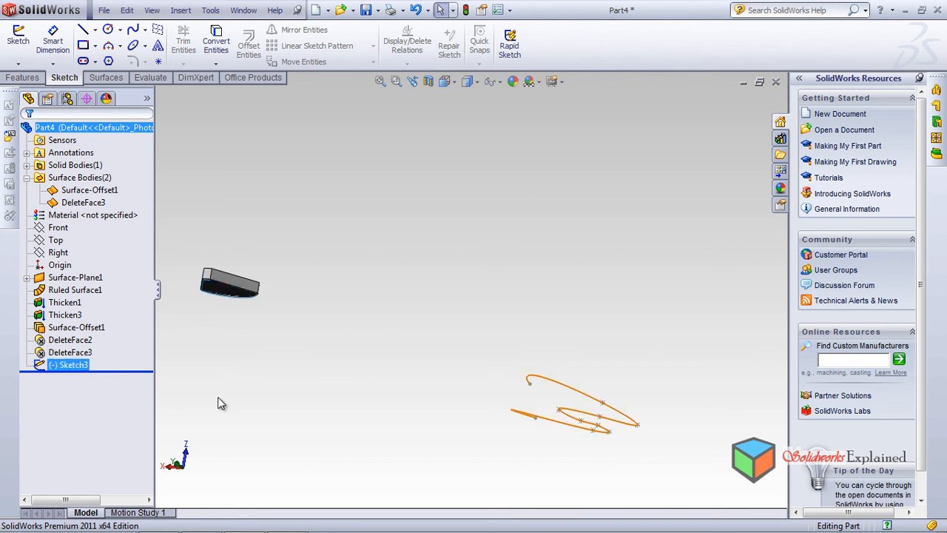
key("Delete")
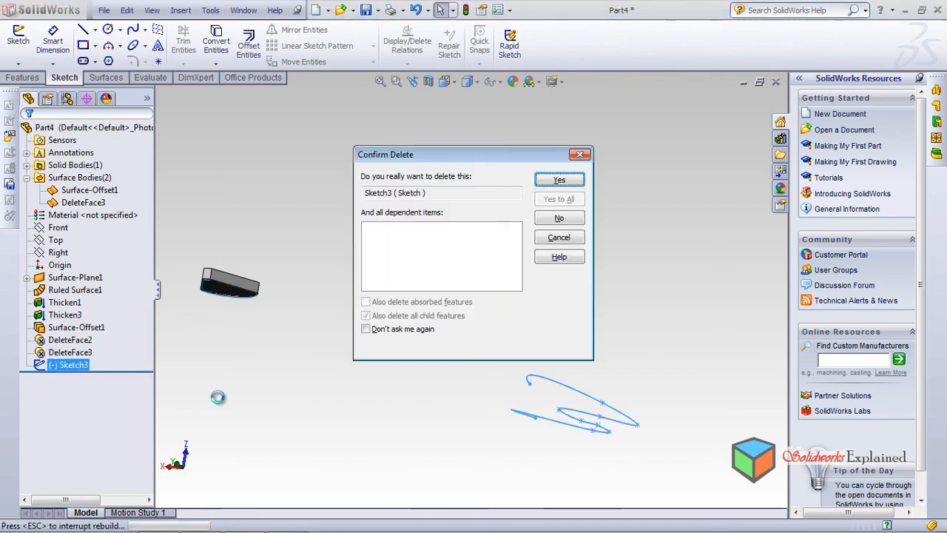
key("Return")
View the tray normal to the Front plane, select the Top plane and check its position through the tray
key("Right")
key("Right")
key("Right")
key("Right")
key("Right")
key("Right")
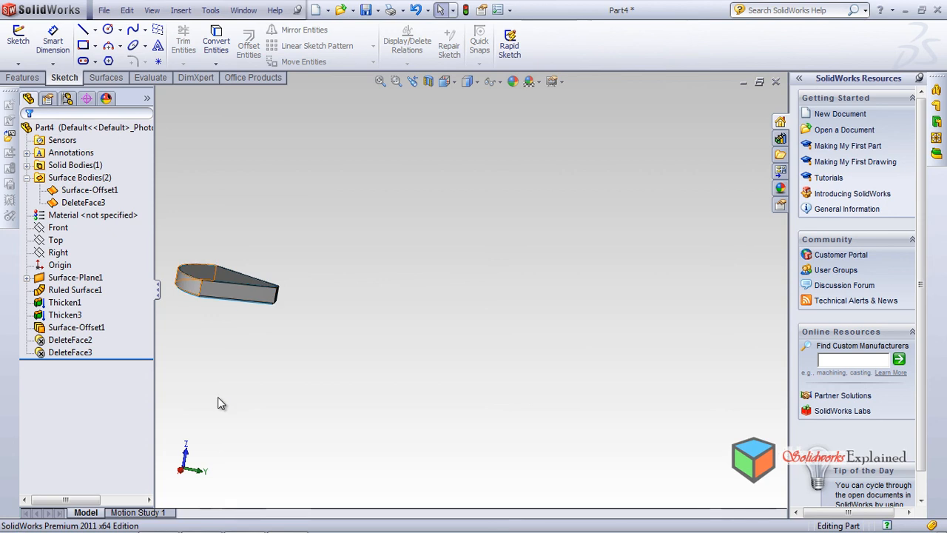
left_click(59, 227)
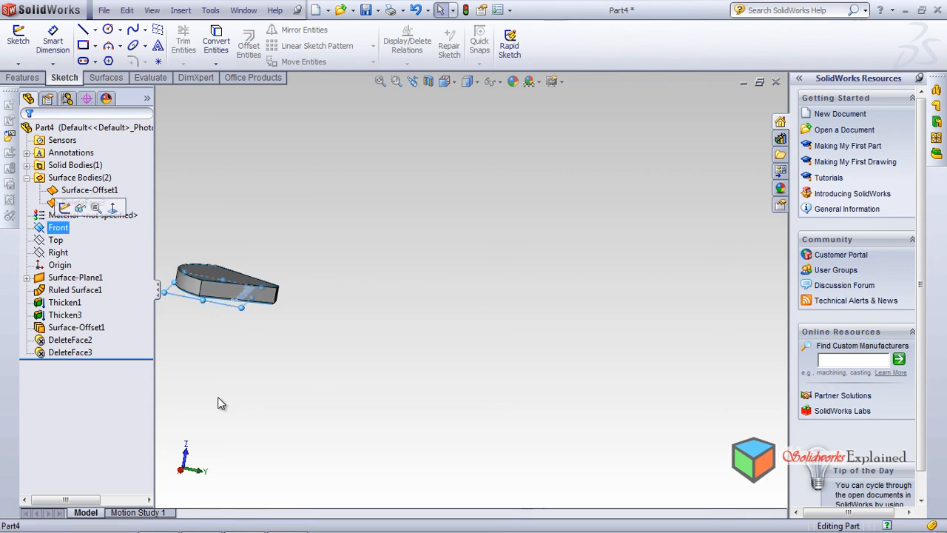
left_click(113, 208)
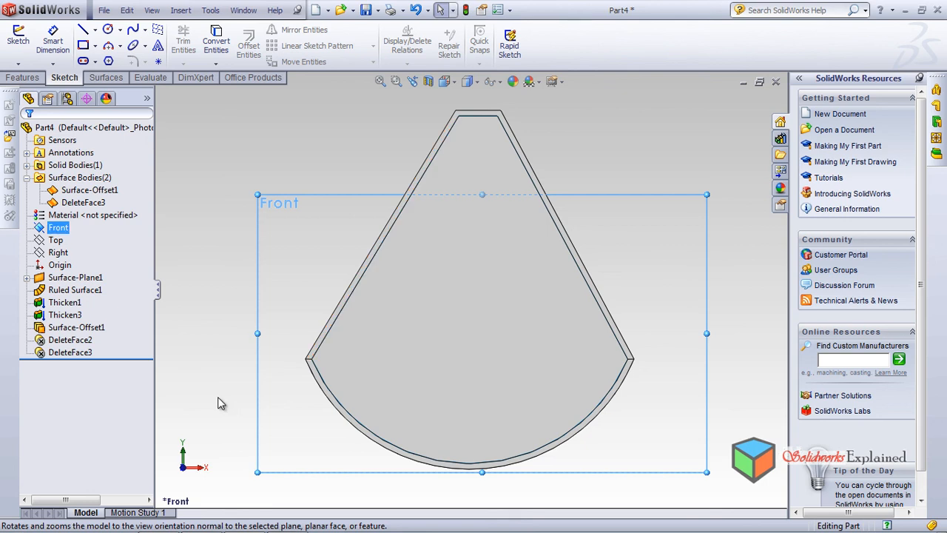
scroll(221, 403, "down", 1)
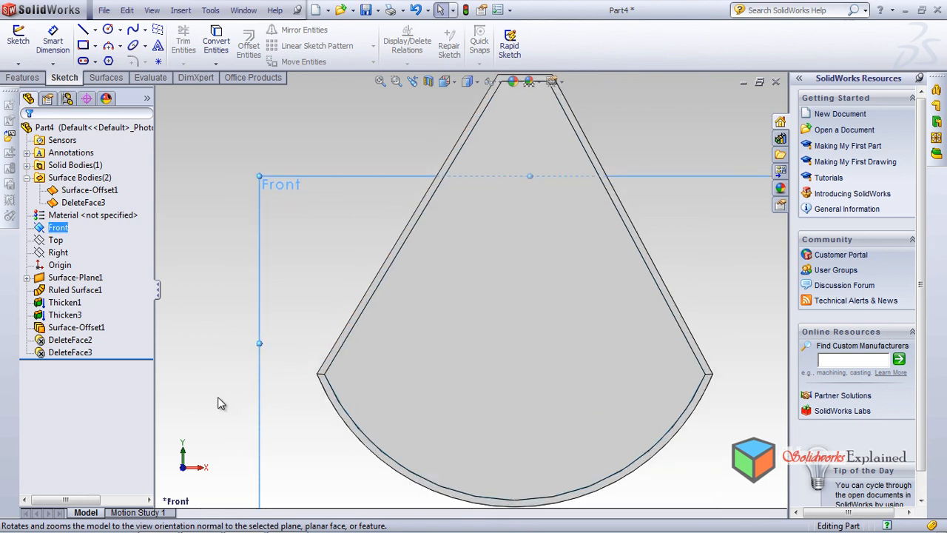
key("f")
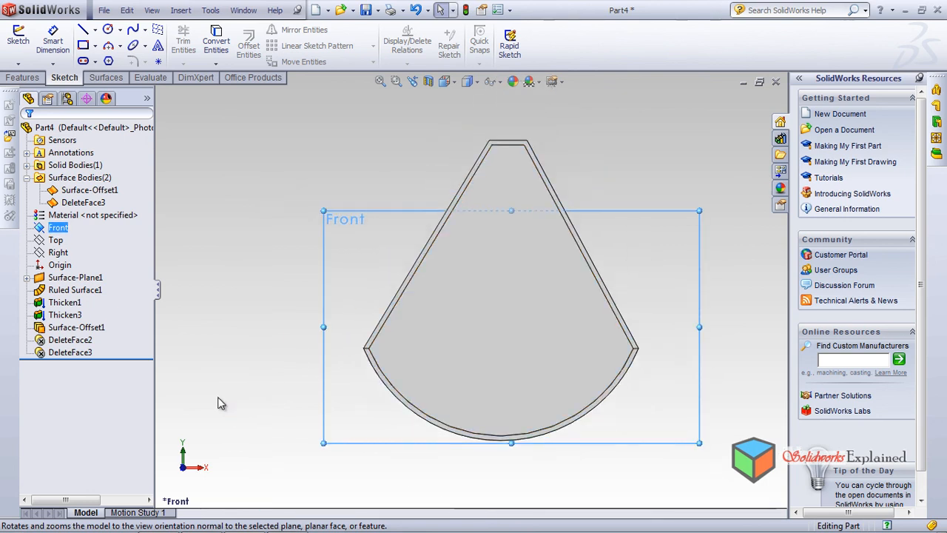
key("Down")
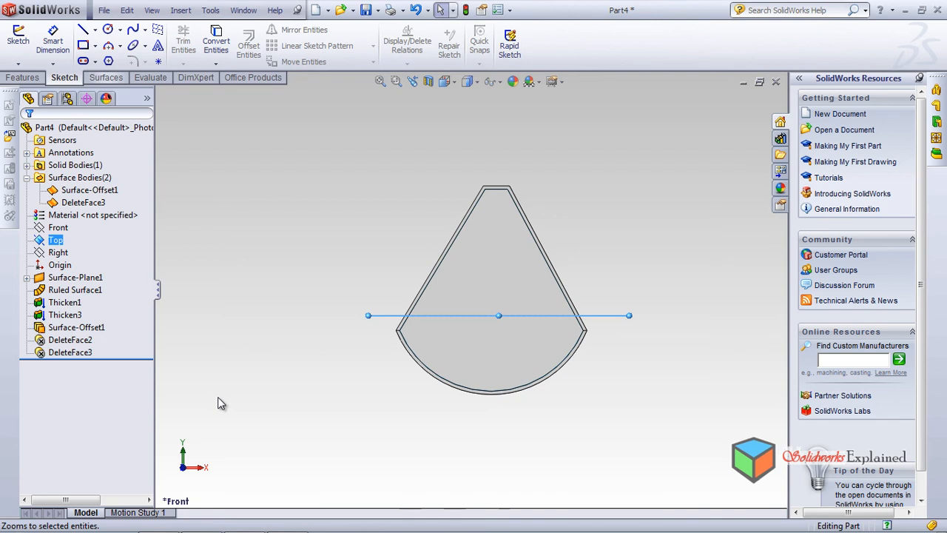
middle_click_drag(217, 397, 217, 398)
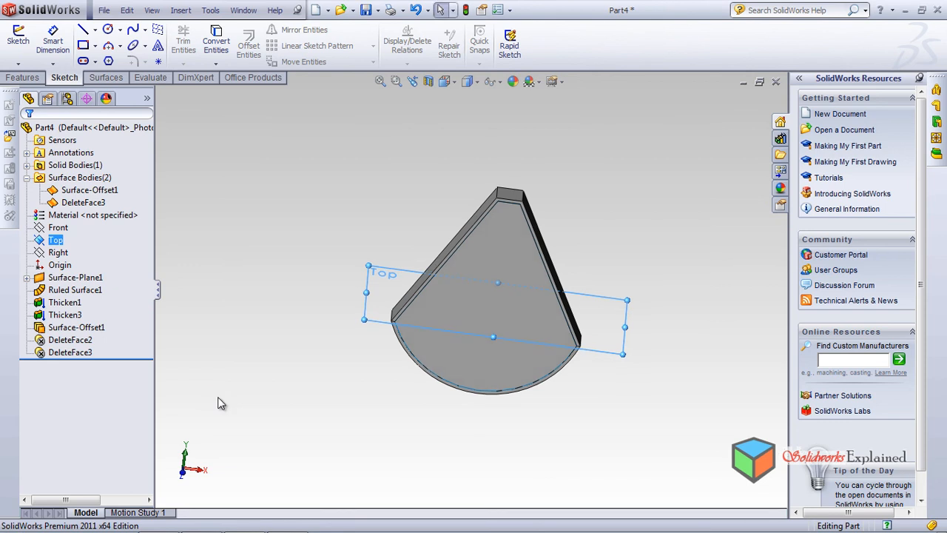
View the tray normal to the Right plane and start a spline sketch on that plane
left_click(57, 252)
left_click(114, 232)
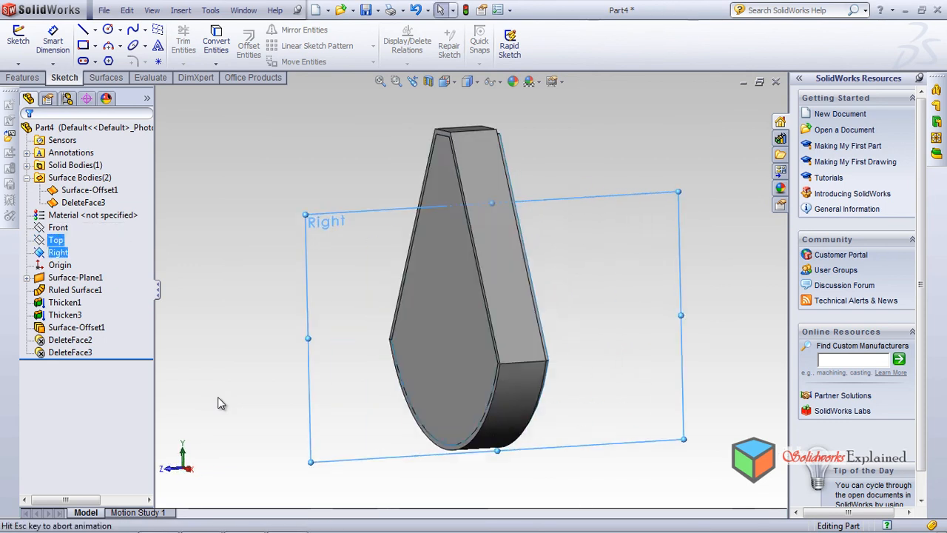
scroll(217, 397, "down", 1)
scroll(217, 397, "up", 8)
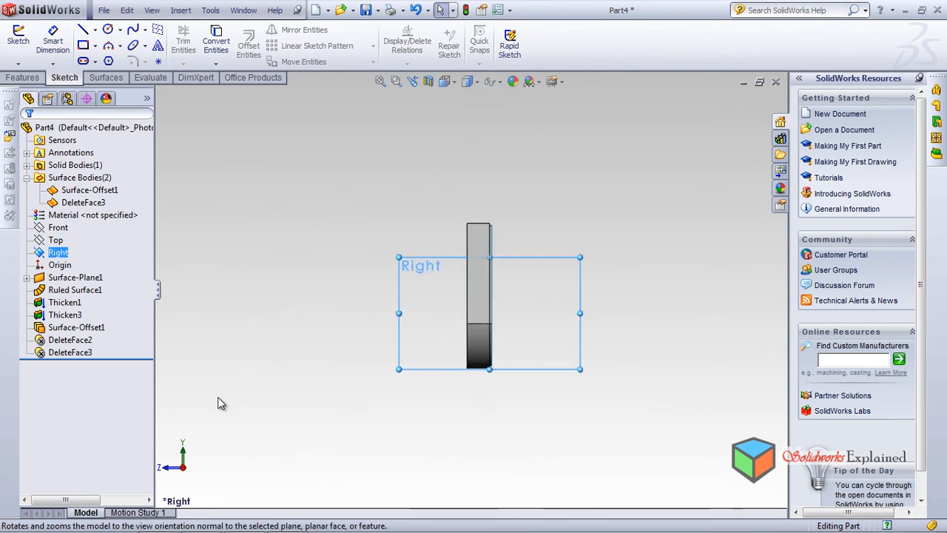
scroll(217, 396, "down", 2)
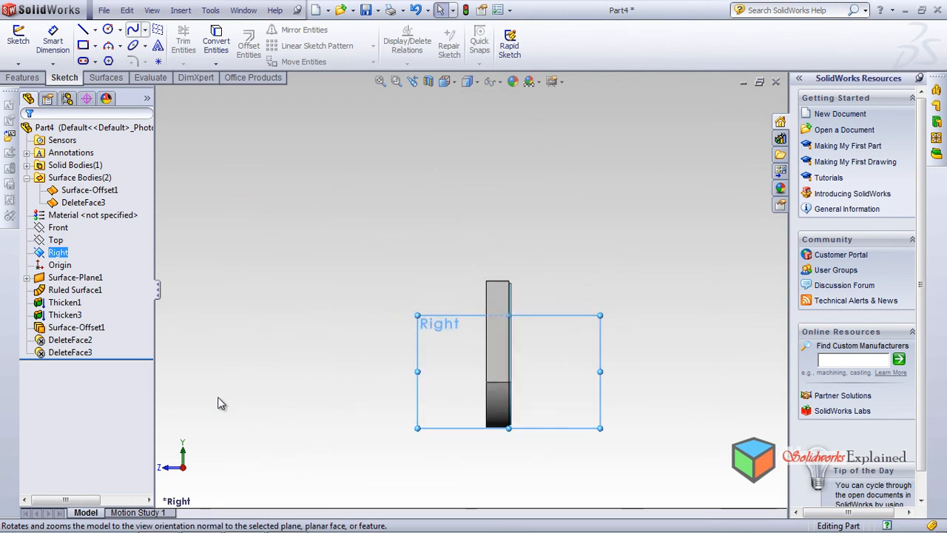
key("s")
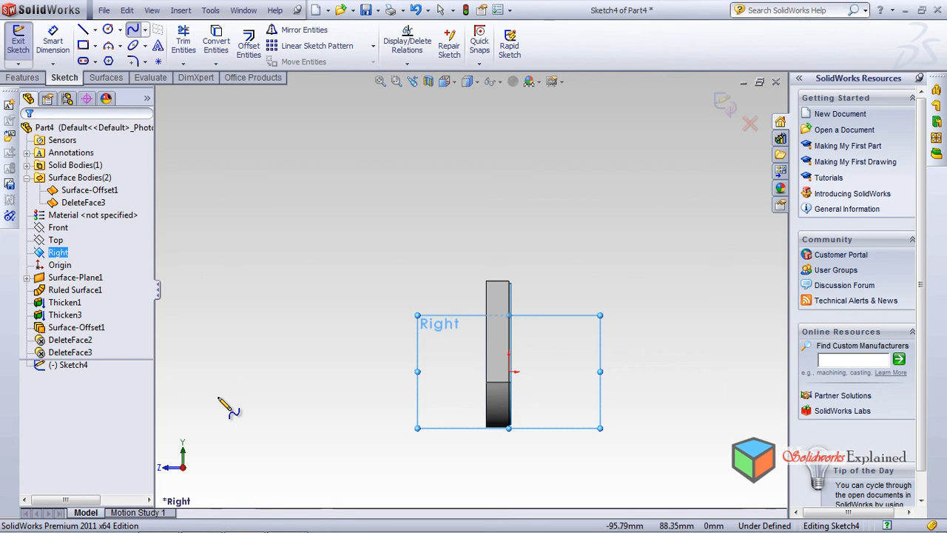
Draw an open, wavy multi-point spline above the tray's narrow end and end the spline
left_click(401, 272)
left_click(397, 218)
left_click(425, 234)
left_click(449, 212)
left_click(467, 210)
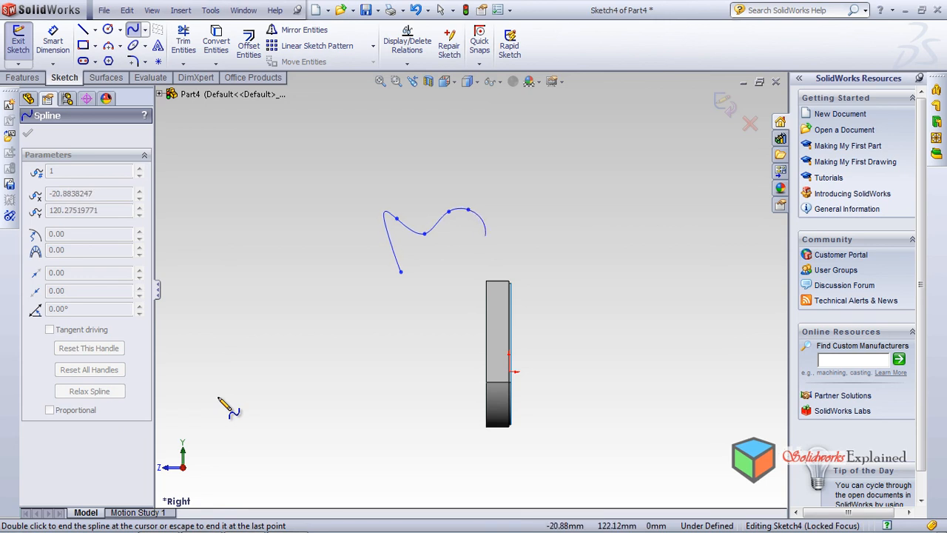
left_click(487, 222)
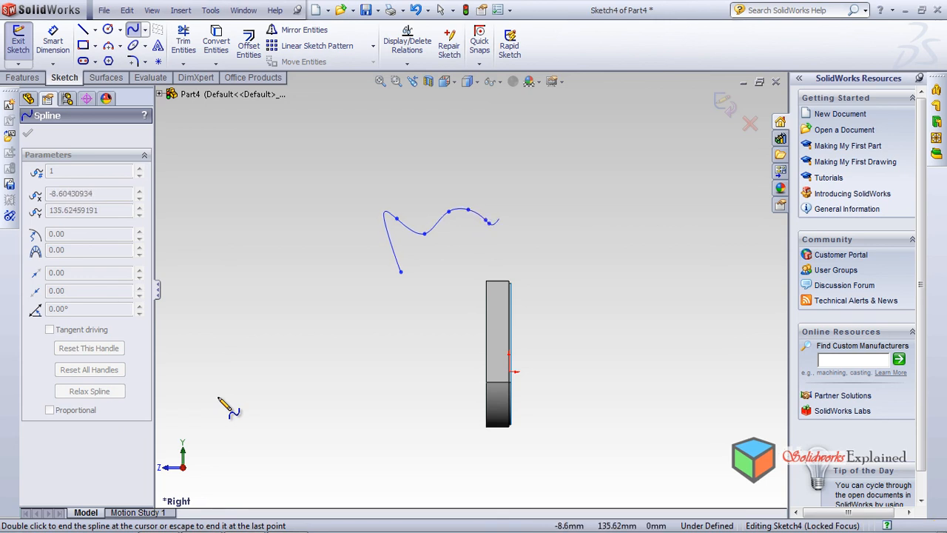
left_click(529, 211)
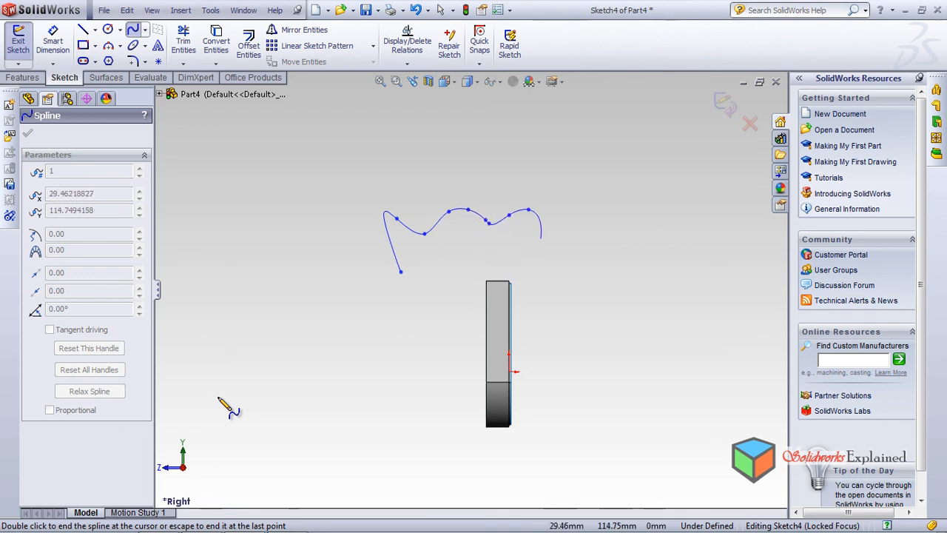
left_click(545, 252)
right_click(578, 247)
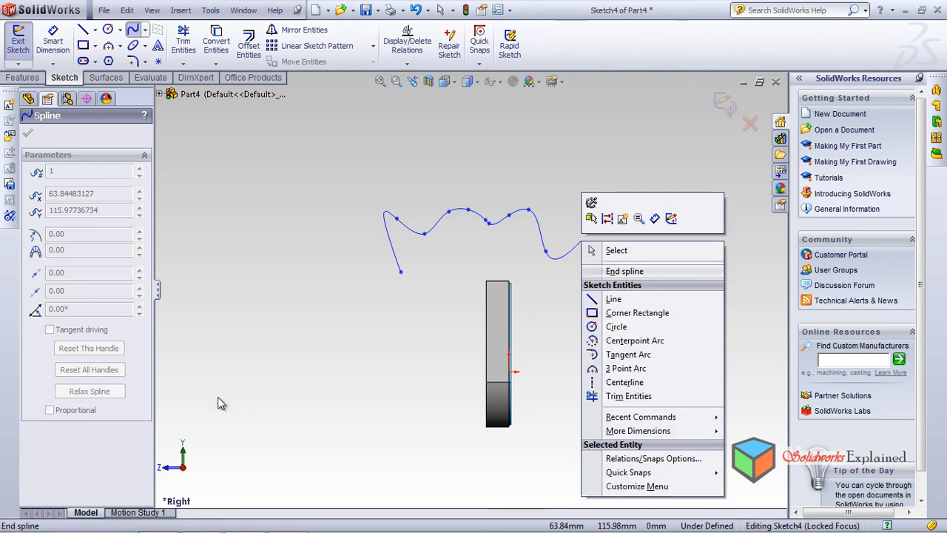
left_click(608, 269)
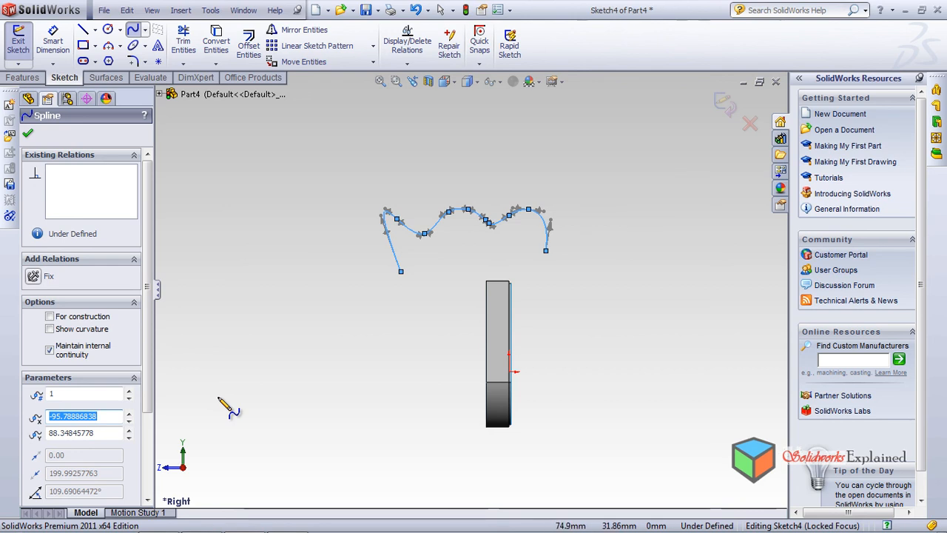
middle_click_drag(220, 401, 218, 397)
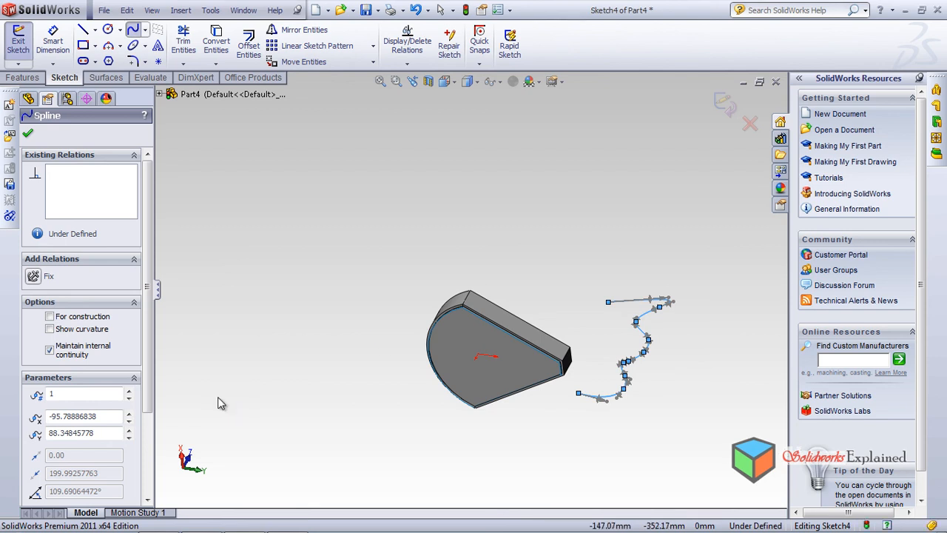
key("Escape")
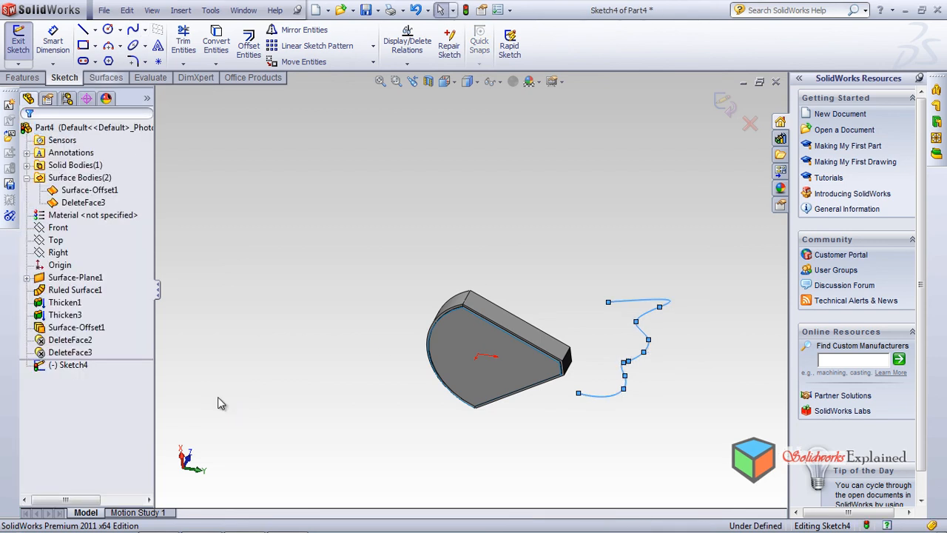
Extrude the spline as a surface, blind 114 mm in Direction 1 and 137 mm in Direction 2
left_click(106, 78)
left_click(22, 46)
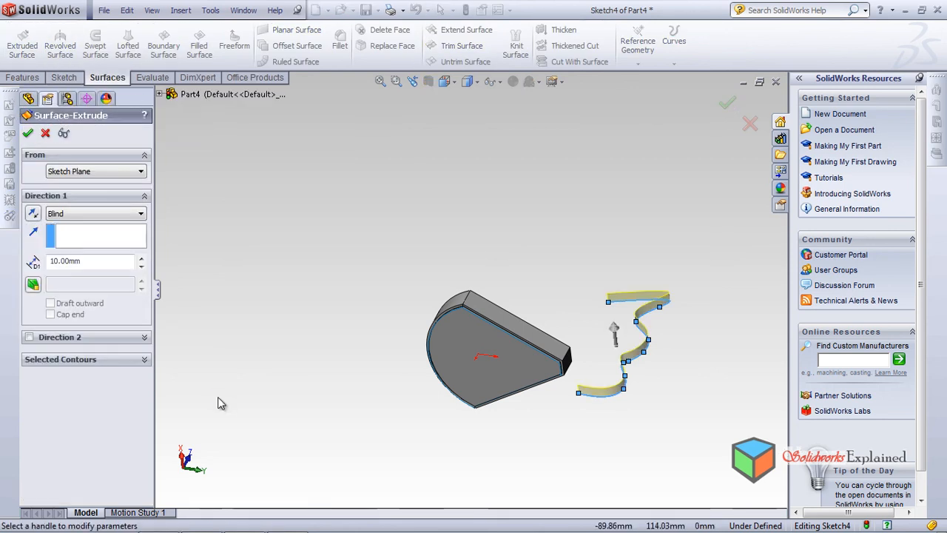
left_click_drag(614, 327, 603, 235)
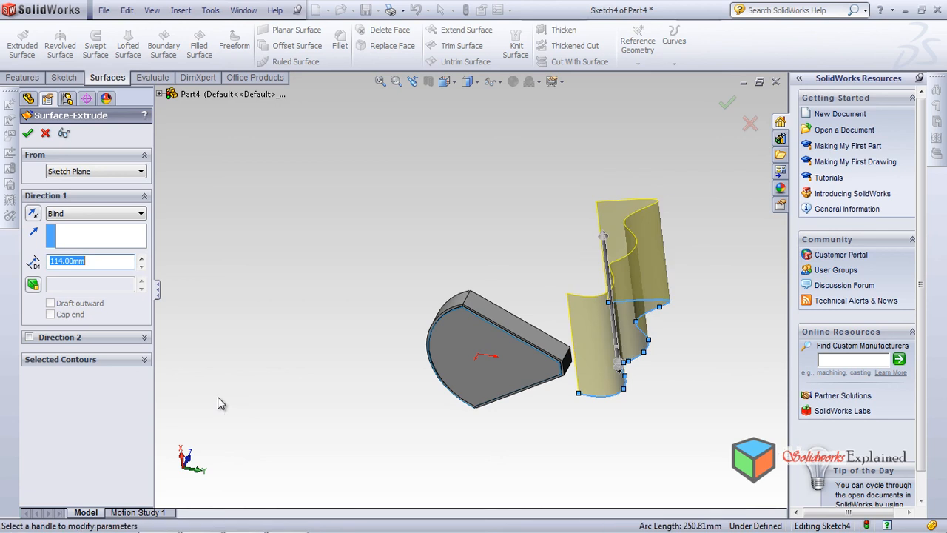
left_click(618, 366)
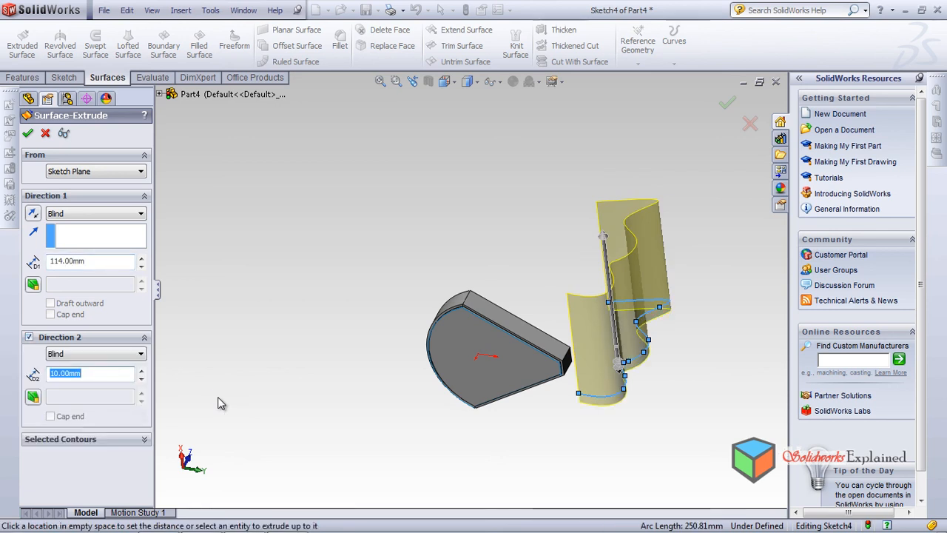
middle_click_drag(618, 367, 614, 318)
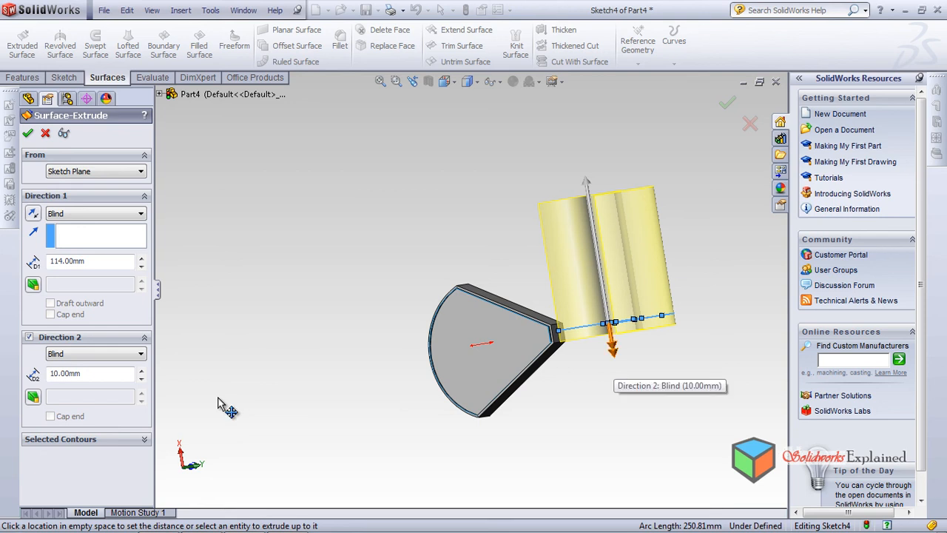
left_click_drag(612, 346, 635, 490)
middle_click_drag(218, 403, 217, 397)
scroll(218, 398, "down", 3)
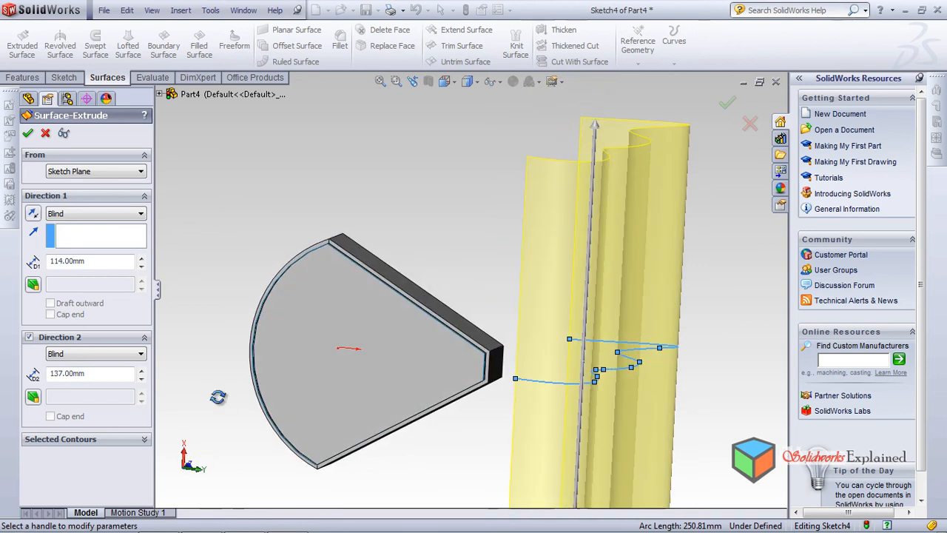
key("Return")
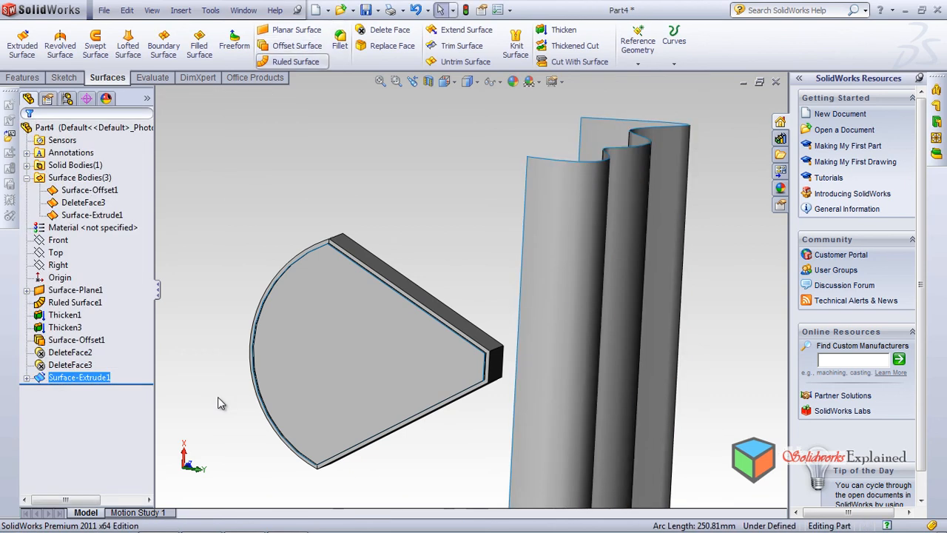
Try Replace Face with the tray's long, straight side face as the target and the extruded wavy surface as the replacement
left_click(387, 46)
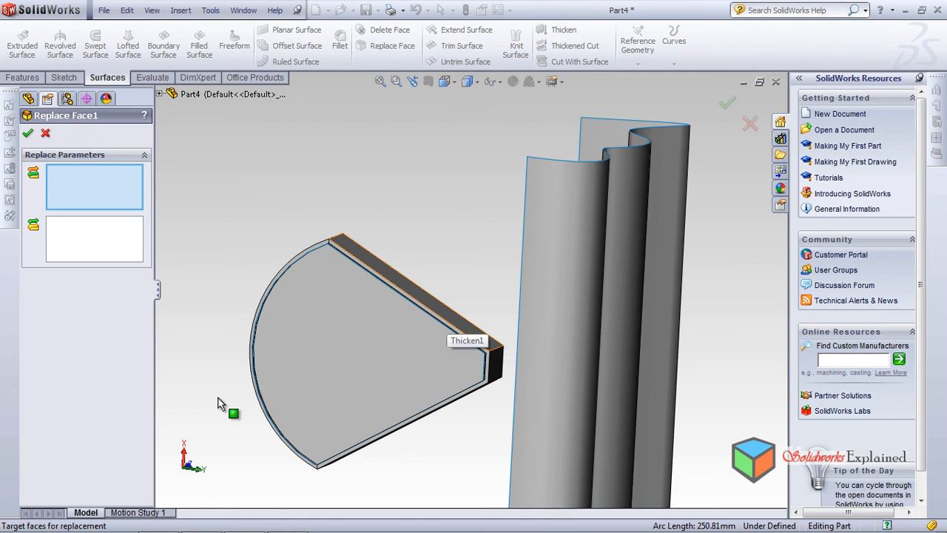
left_click(446, 312)
mouse_move(219, 404)
middle_mouse_down()
mouse_move(211, 390)
mouse_move(217, 403)
middle_mouse_up()
left_click(511, 251)
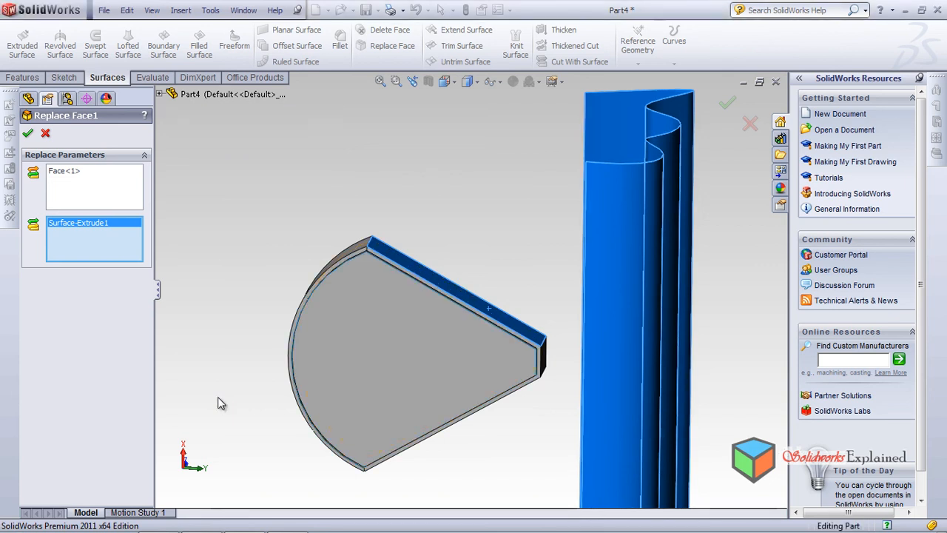
Clear the target face and replace the tray's narrow end face with the extruded wavy surface instead
key("Tab")
key("Delete")
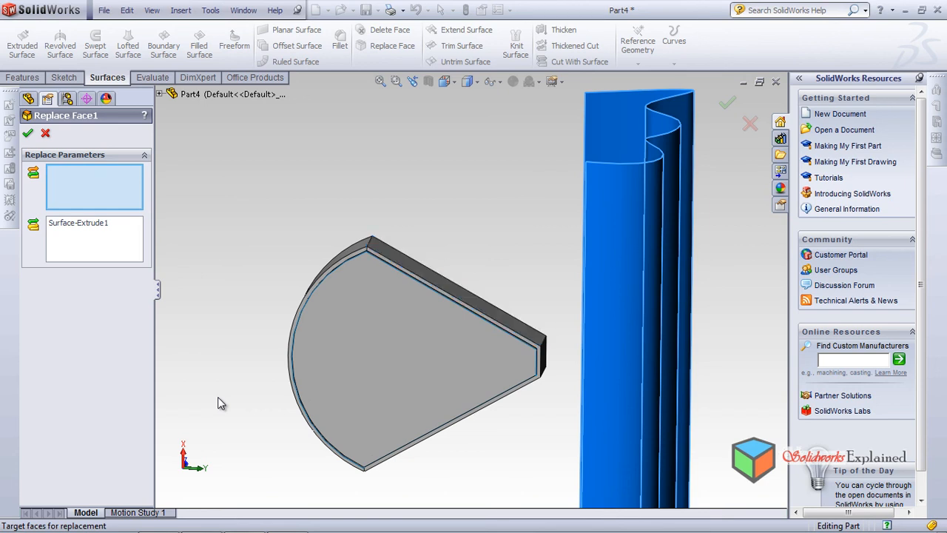
middle_click_drag(219, 398, 219, 399)
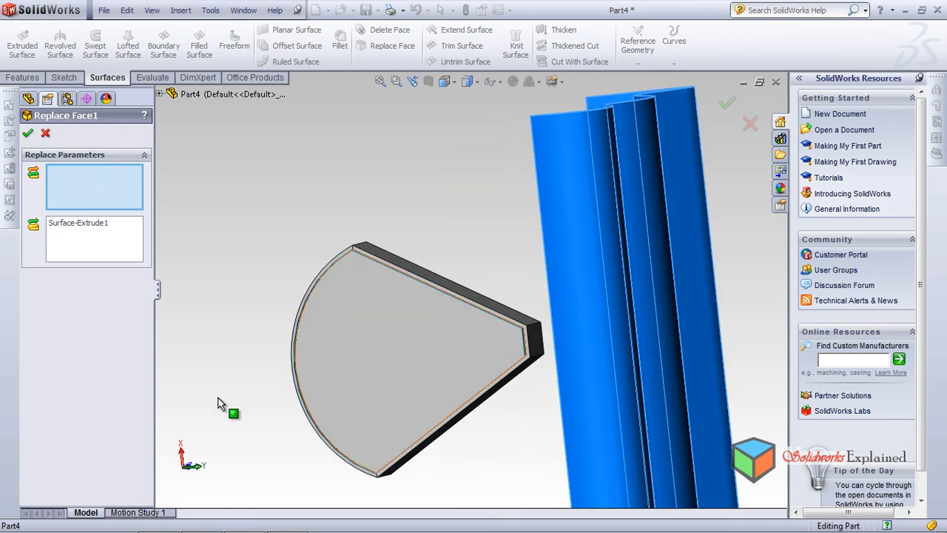
left_click(535, 341)
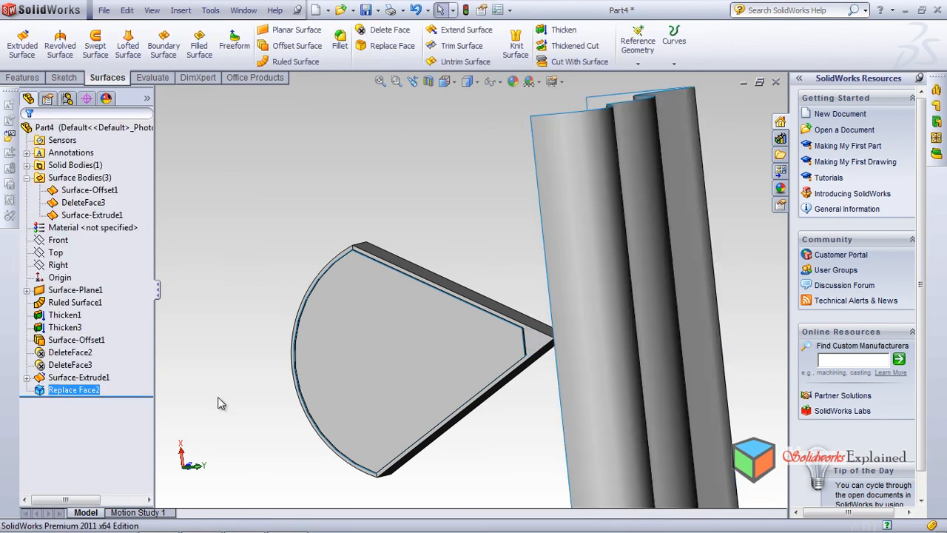
Examine the replaced end of the tray and delete the Replace Face feature
middle_click_drag(219, 404, 219, 402)
right_click(76, 390)
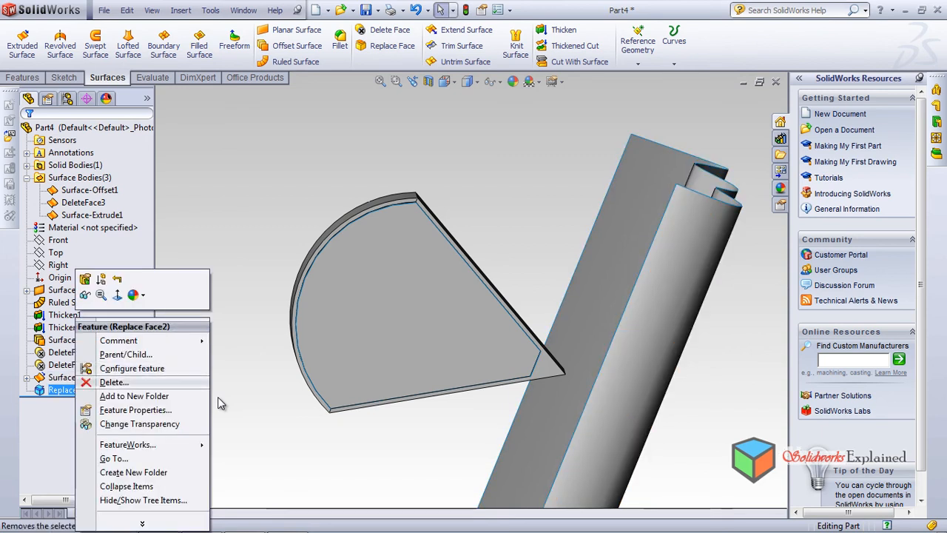
left_click(113, 383)
key("Return")
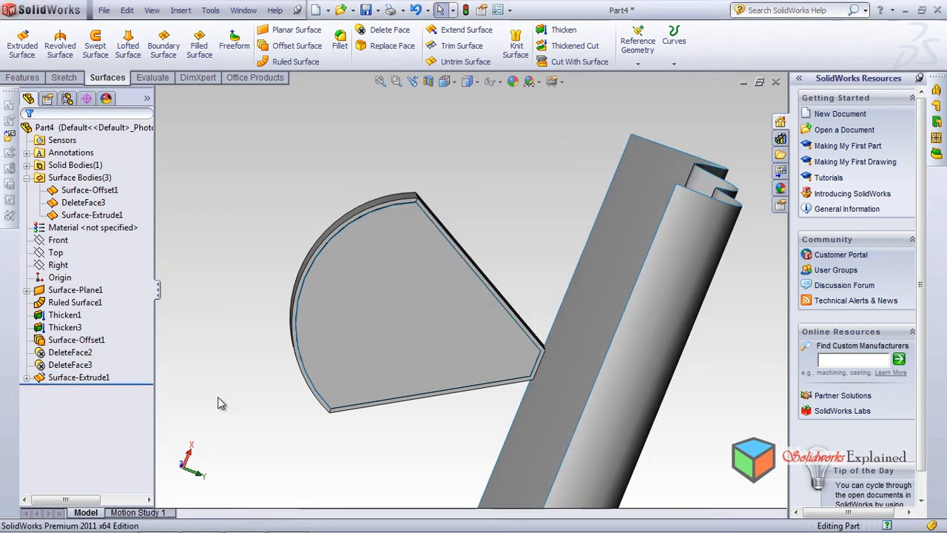
Delete the extruded wavy surface beside the tray
middle_click_drag(219, 398, 218, 398)
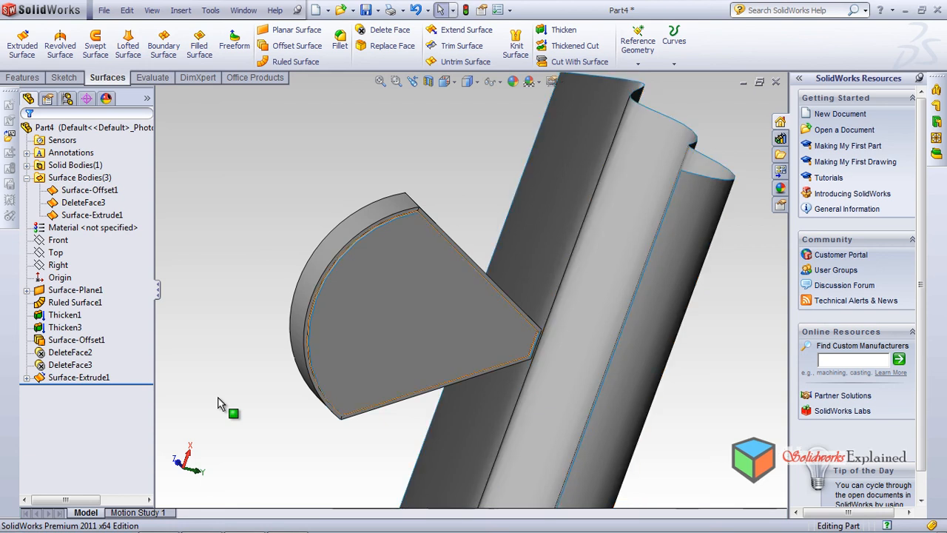
middle_click_drag(218, 398, 218, 398)
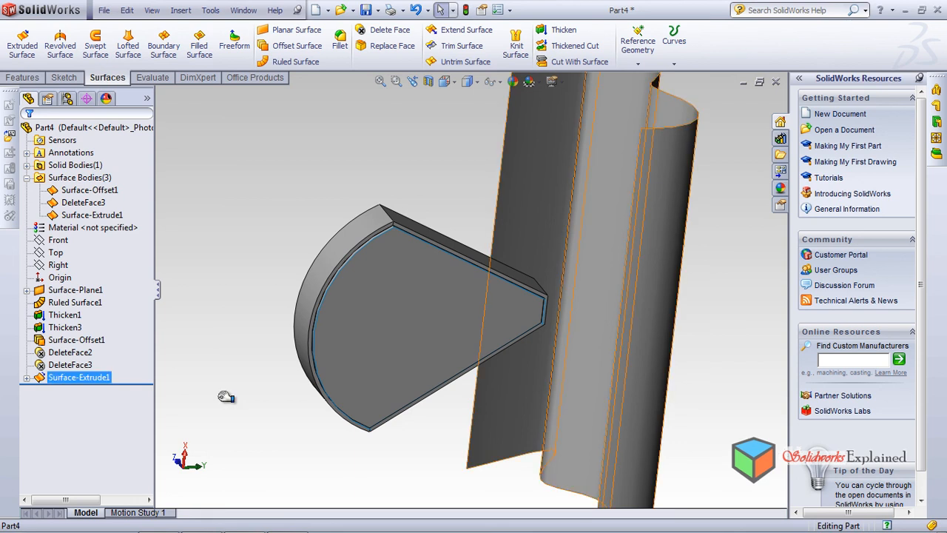
left_click(86, 384)
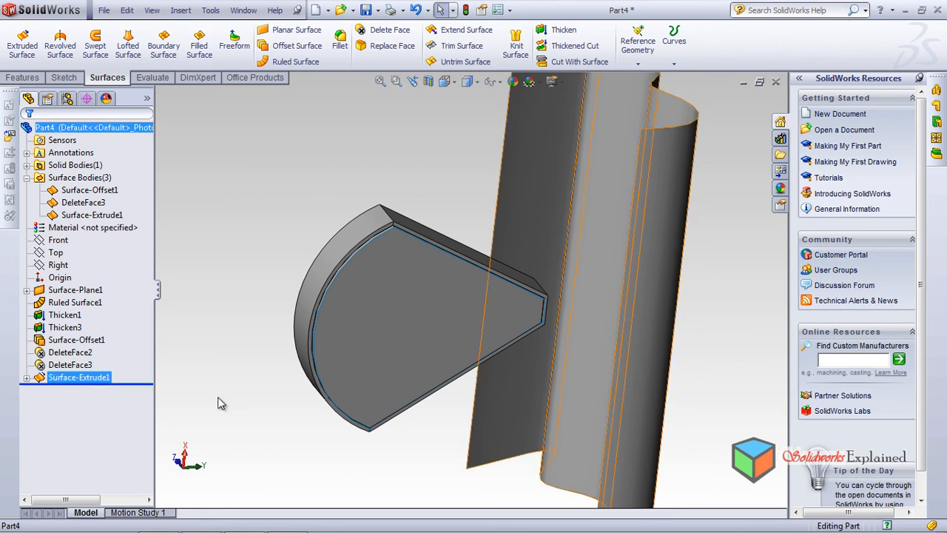
right_click(97, 378)
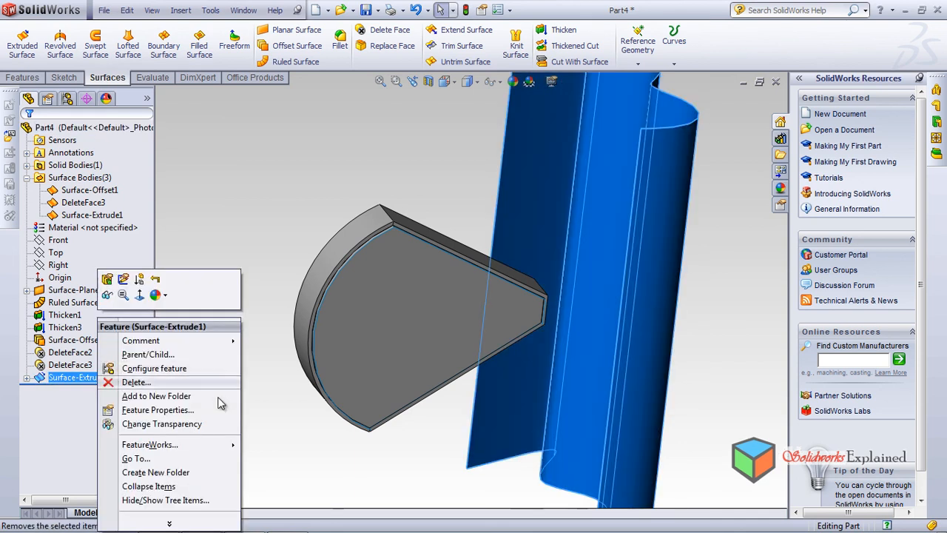
left_click(134, 383)
key("Return")
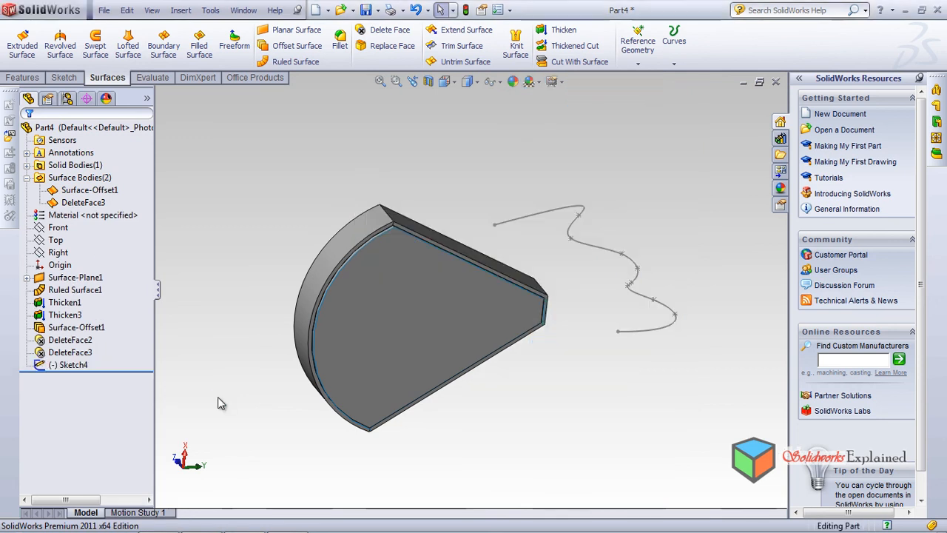
Delete the leftover spline sketch from the part
right_click(68, 365)
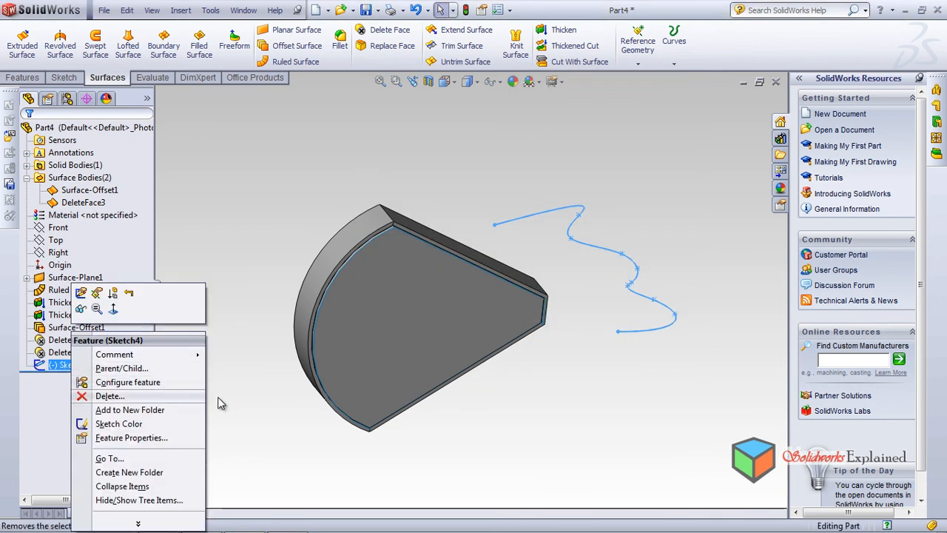
left_click(103, 398)
key("Return")
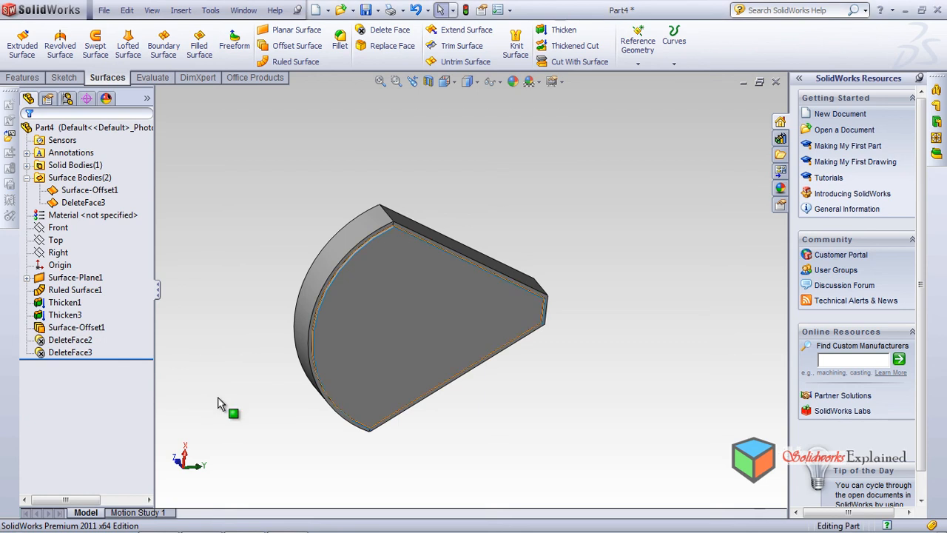
Examine the tray's flat faces and rim from both sides
left_click(395, 319)
mouse_move(395, 319)
middle_mouse_down()
mouse_move(437, 281)
mouse_move(387, 328)
middle_mouse_up()
middle_click_drag(395, 272, 401, 292)
left_click(401, 292)
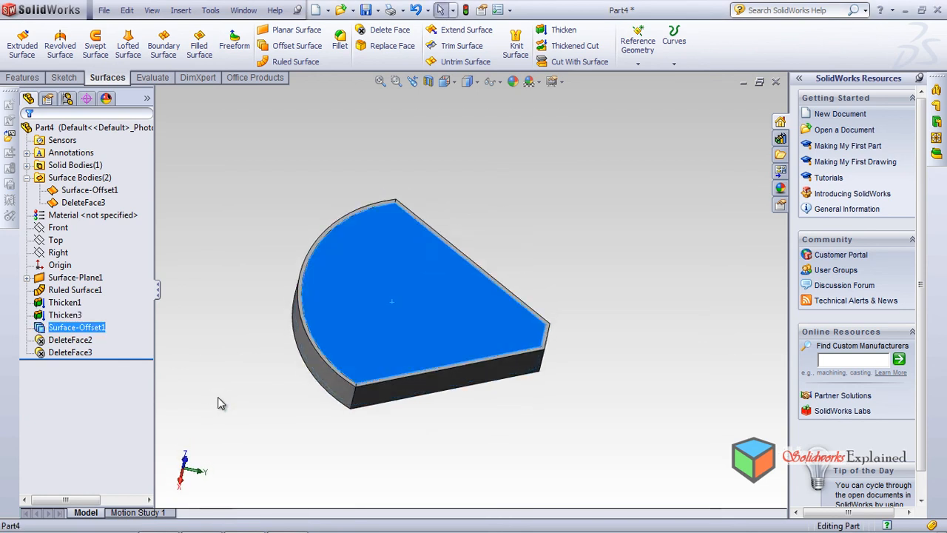
middle_click_drag(218, 398, 219, 398)
left_click(219, 398)
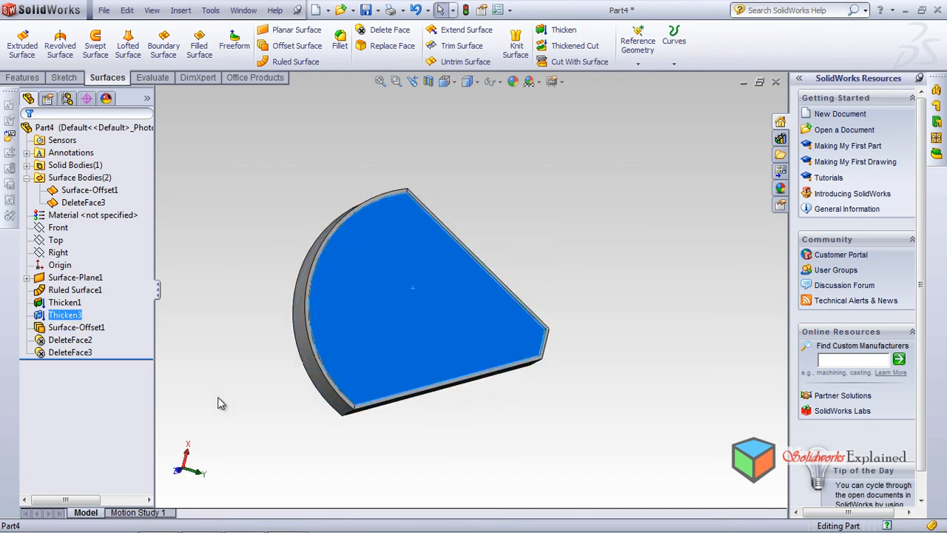
left_click(218, 398)
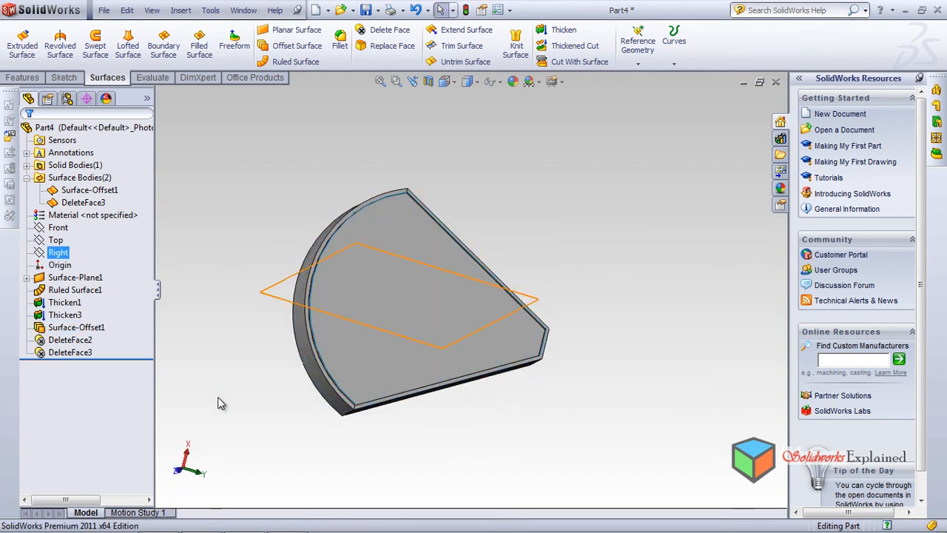
Choose the Top plane and start a spline sketch on it
key("Up")
key("Up")
middle_click_drag(219, 398, 219, 398)
key("shift+Down")
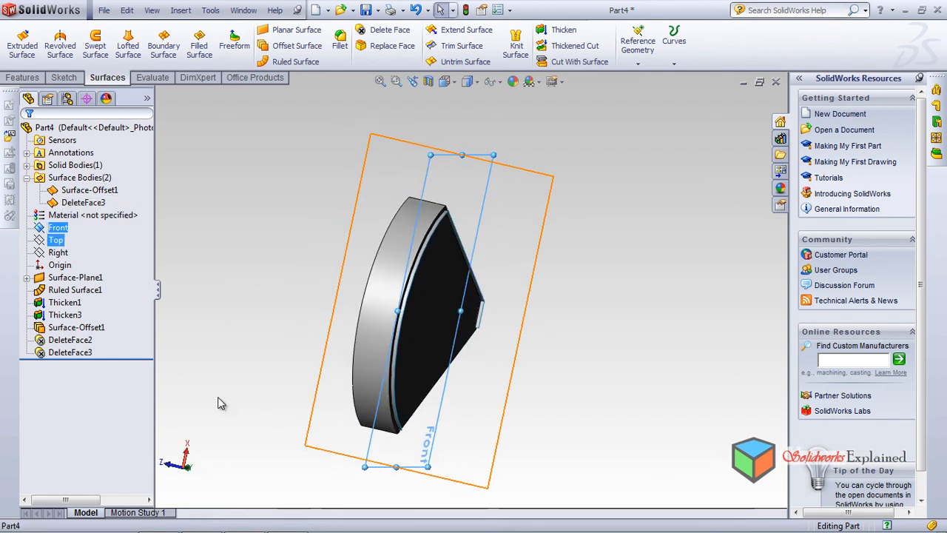
key("Down")
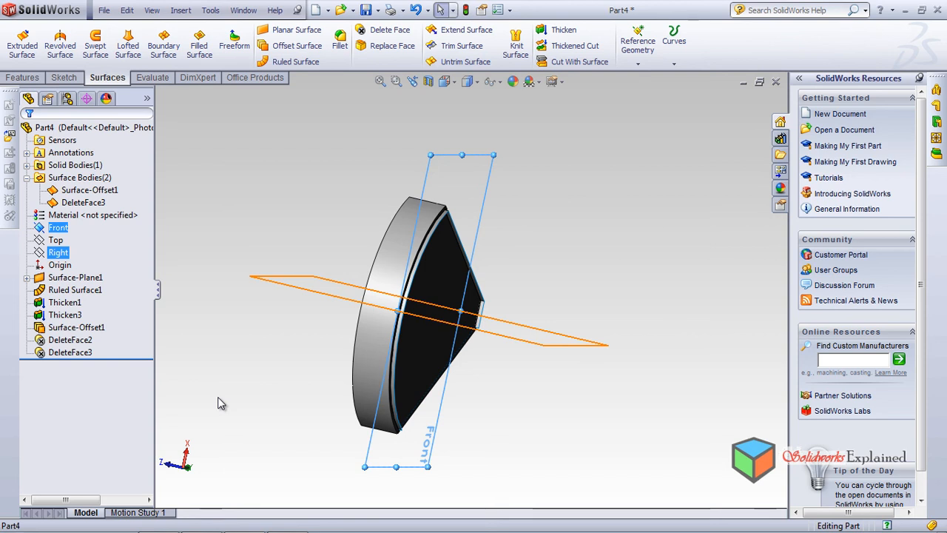
key("Up")
key("ctrl+8")
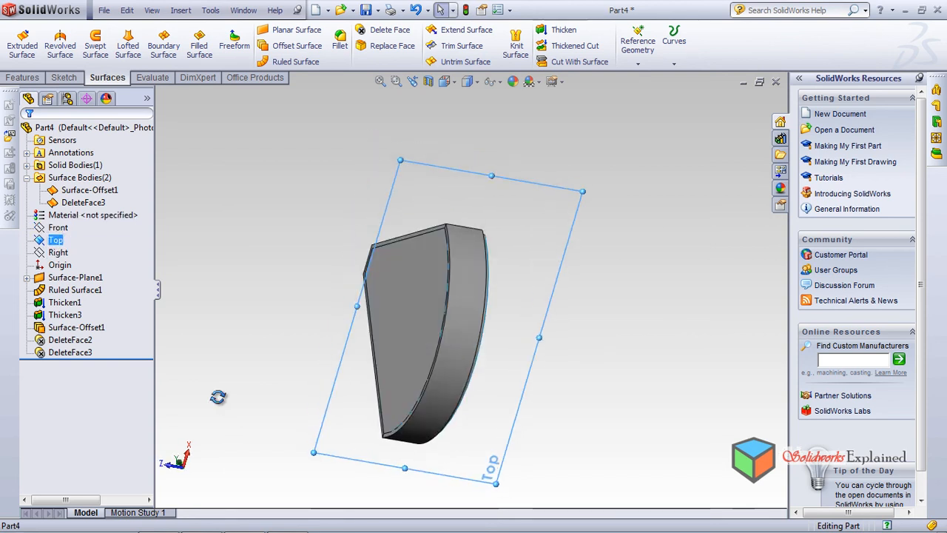
middle_click_drag(217, 398, 218, 397)
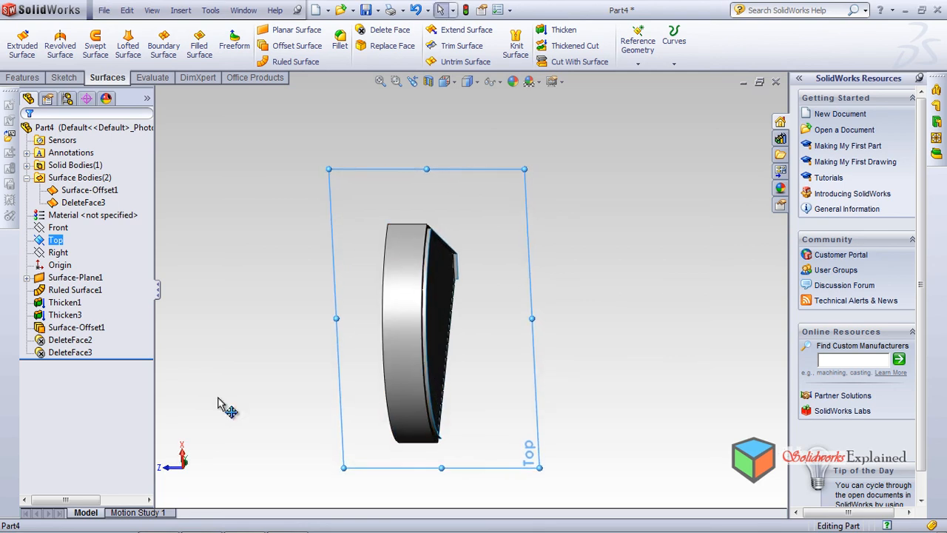
left_click(64, 77)
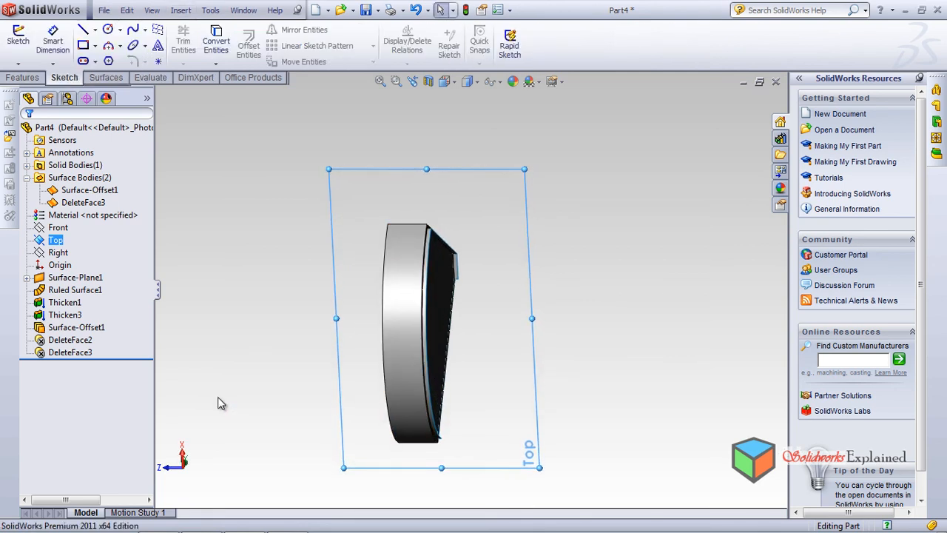
left_click(133, 31)
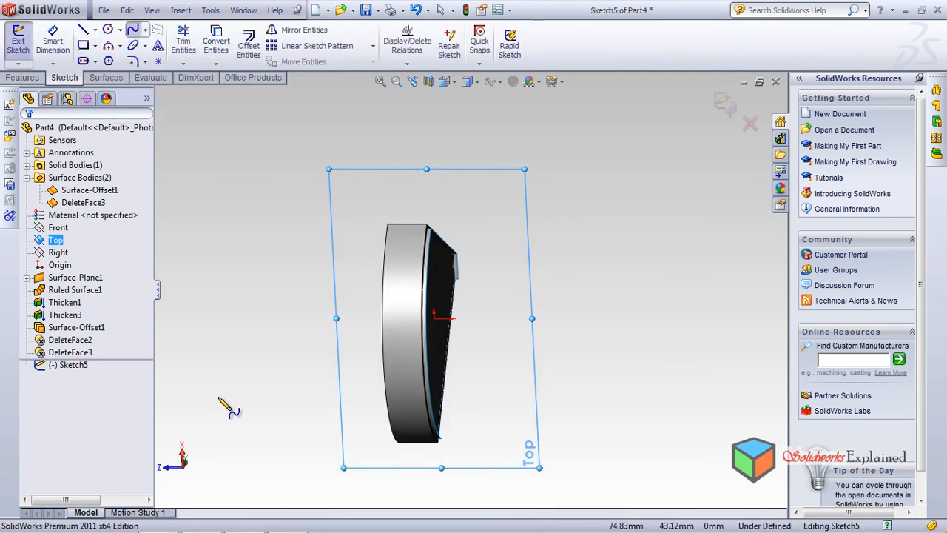
Draw a wavy spline through eight points alongside the tray, running past both of its ends, and finish it
left_click(505, 195)
left_click(522, 270)
left_click(520, 319)
left_click(573, 349)
left_click(580, 386)
left_click(537, 417)
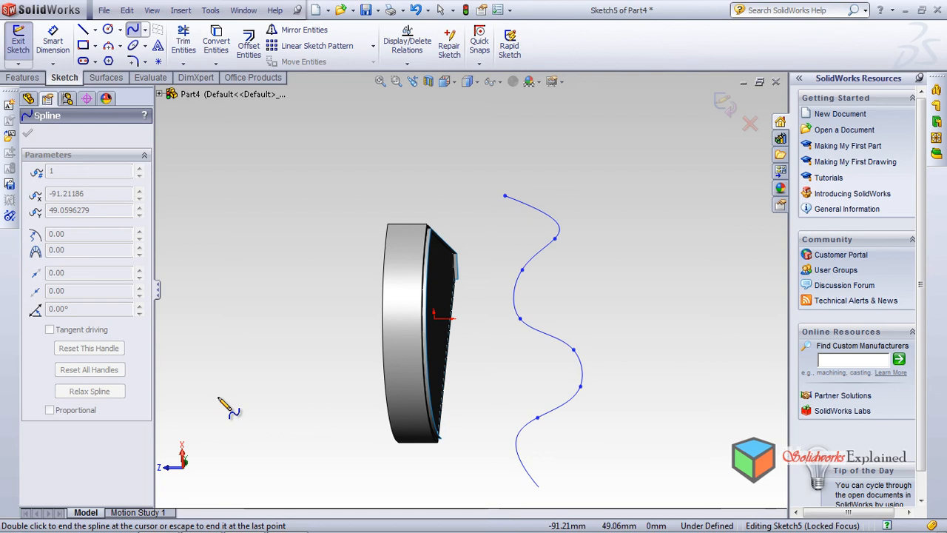
left_click(538, 487)
right_click(625, 475)
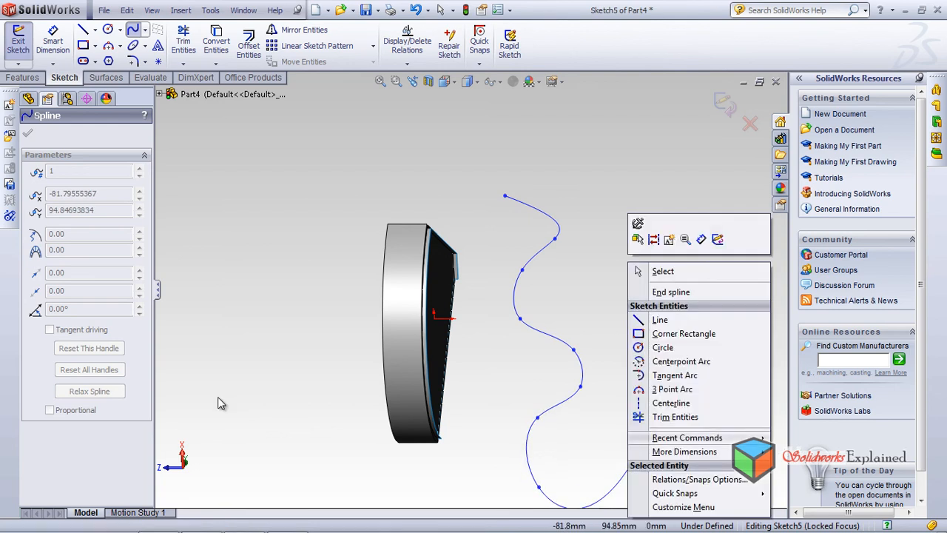
left_click(655, 229)
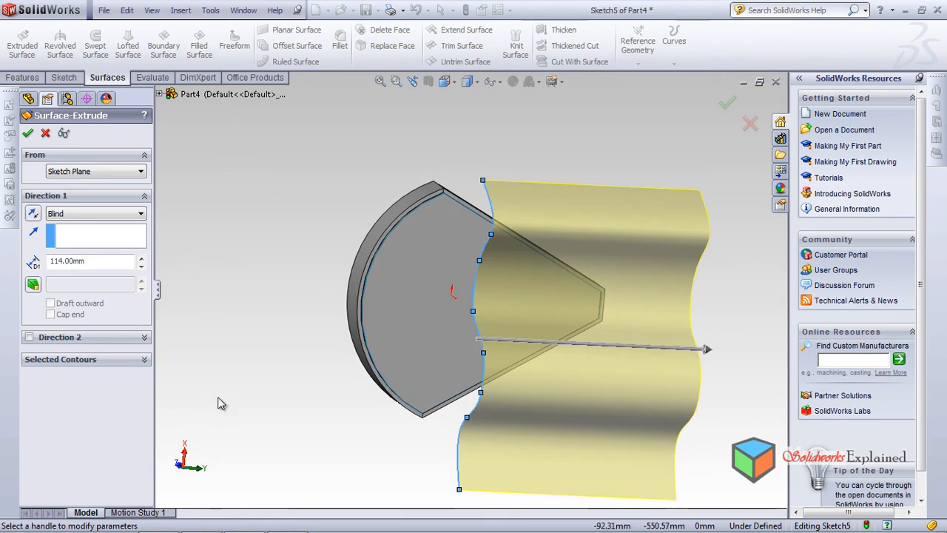
Extrude the spline as a surface, blind 114 mm in both Direction 1 and Direction 2
middle_click_drag(218, 398, 218, 397)
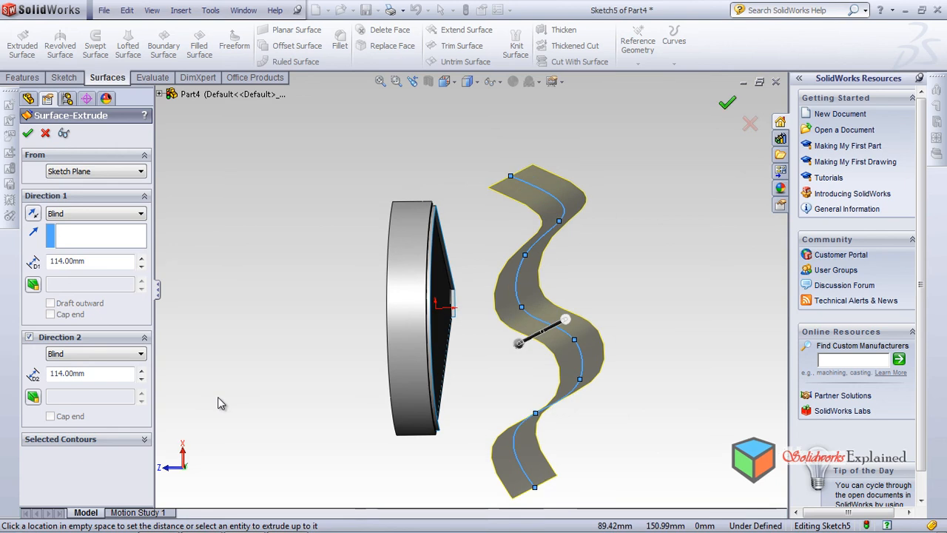
key("Return")
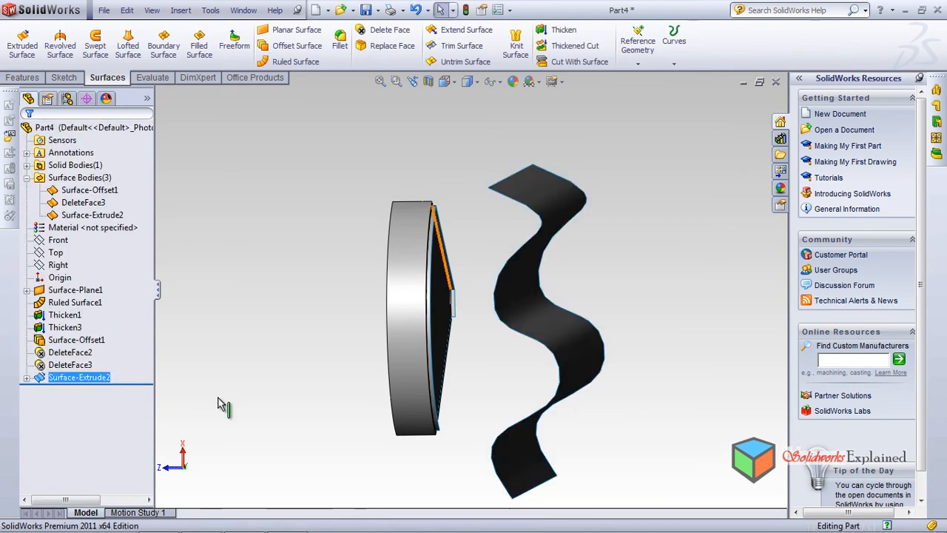
Try to replace the tray's large flat face with the extruded wavy surface
left_click(387, 46)
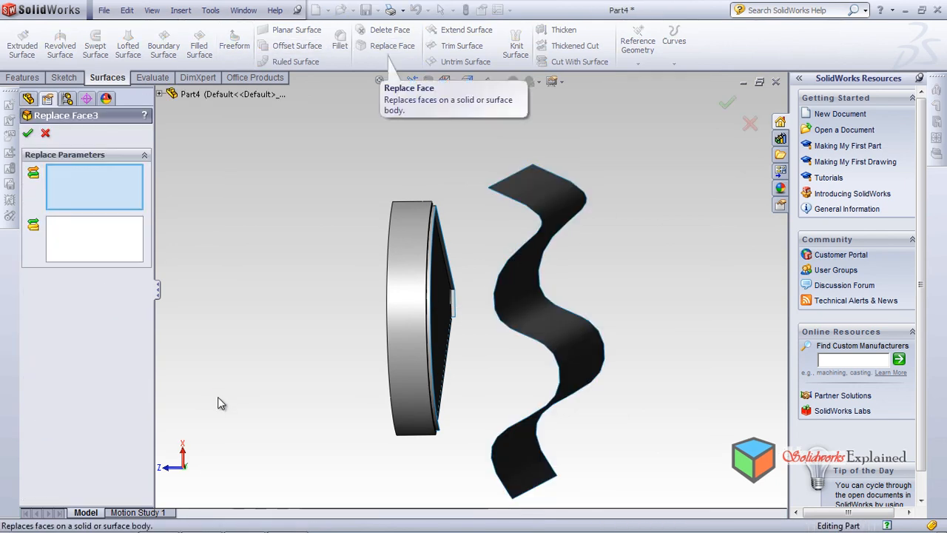
middle_click_drag(219, 397, 218, 397)
left_click(424, 359)
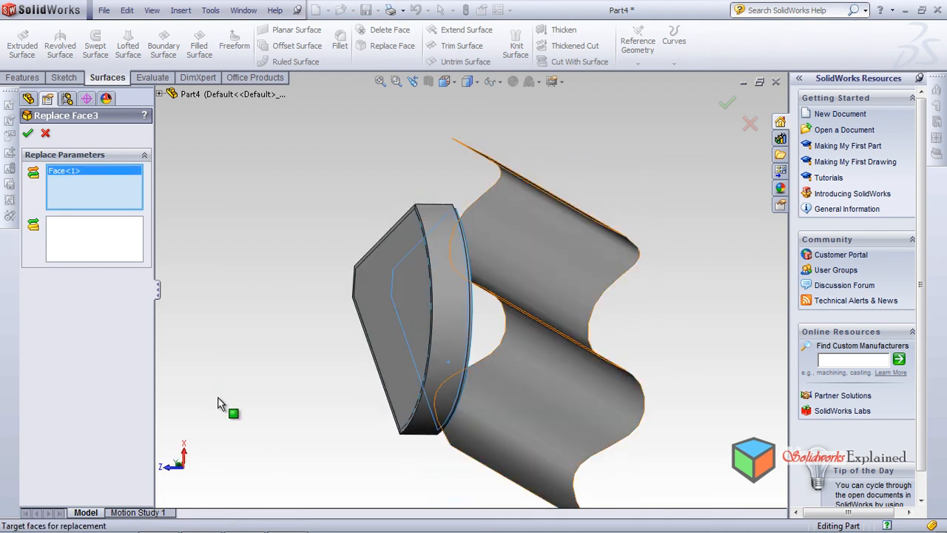
left_click(94, 239)
left_click(526, 370)
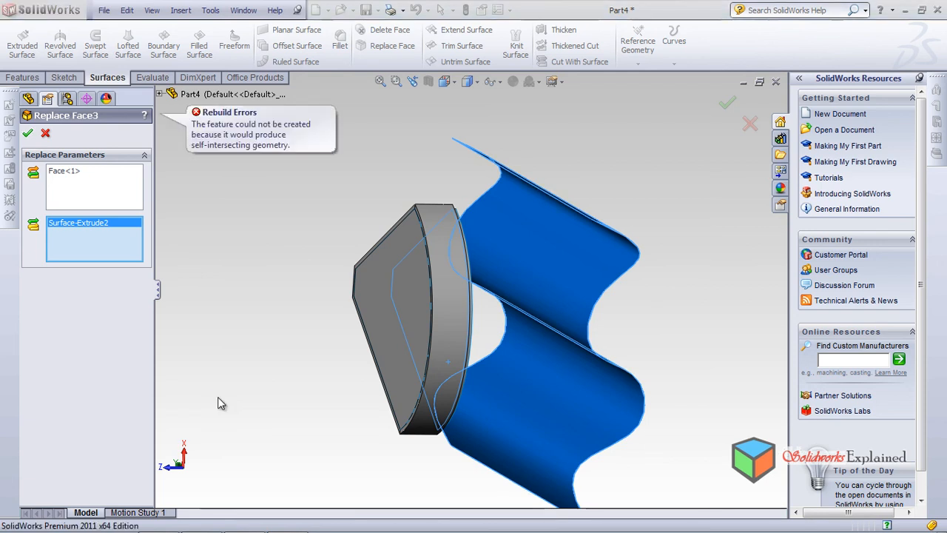
middle_click_drag(218, 404, 219, 403)
scroll(459, 299, "down", 6)
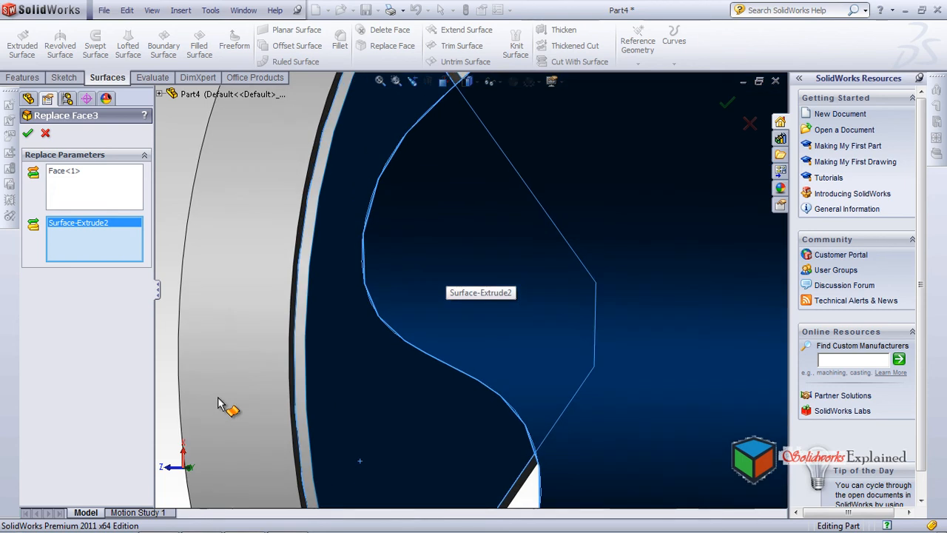
scroll(220, 402, "up", 3)
mouse_move(220, 402)
middle_mouse_down()
mouse_move(216, 395)
mouse_move(219, 403)
middle_mouse_up()
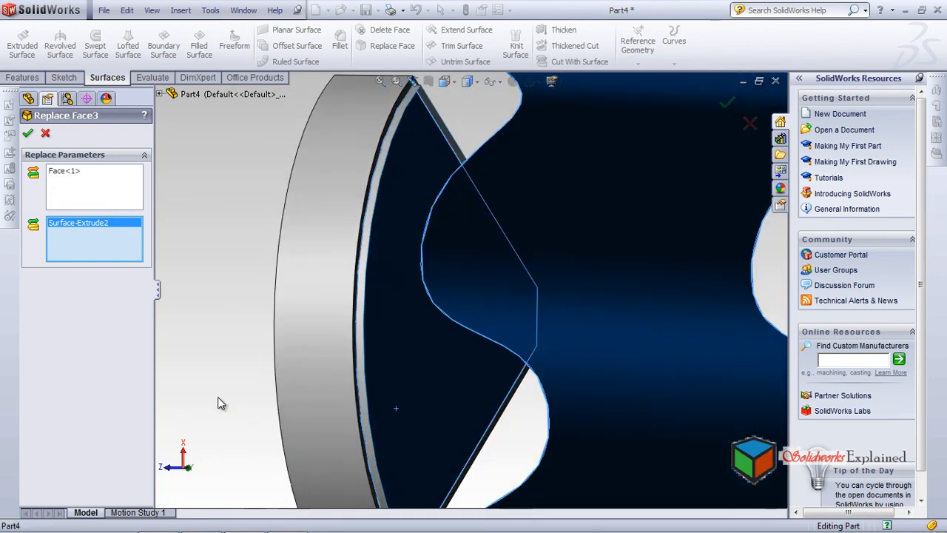
key("Return")
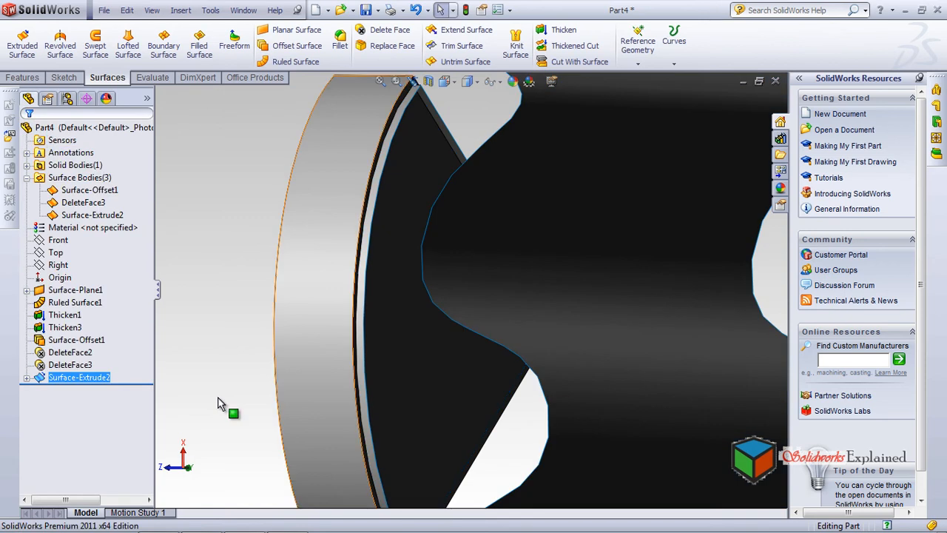
Delete the narrow raised edge face that runs along the tray's curved side, using the plain Delete option
scroll(218, 403, "up", 4)
middle_click_drag(217, 402, 221, 403)
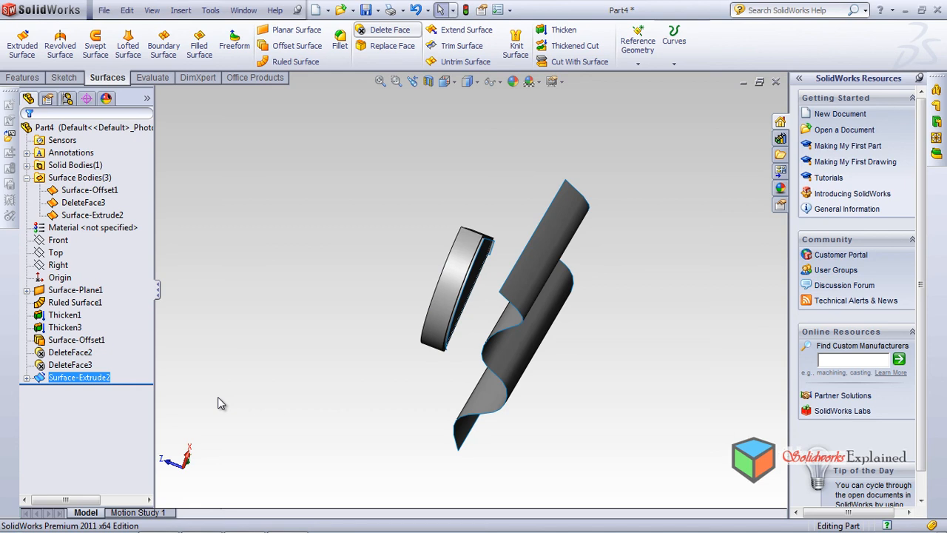
scroll(221, 403, "down", 5)
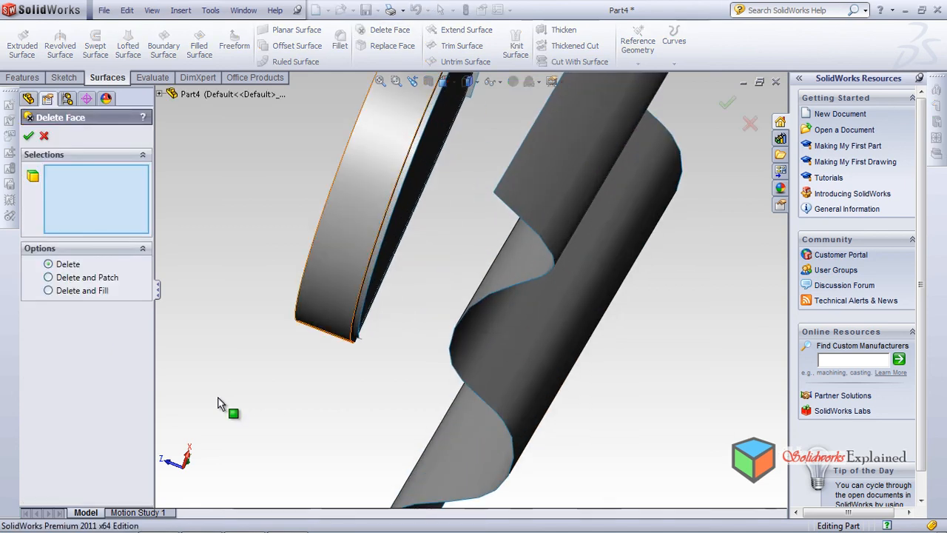
left_click(378, 253)
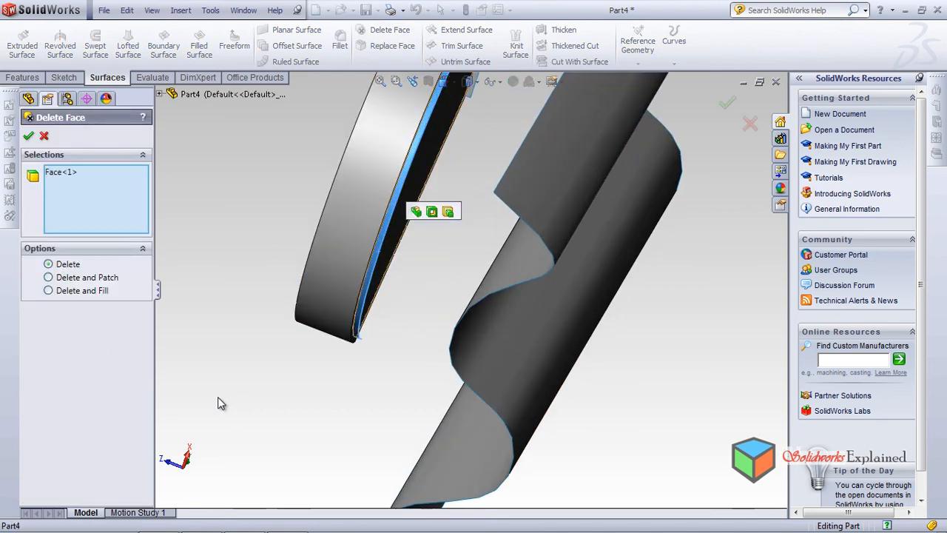
middle_click_drag(217, 403, 218, 397)
key("Return")
Delete the leftover strip face of Thicken3 projecting from the tray's flat side
scroll(403, 236, "down", 6)
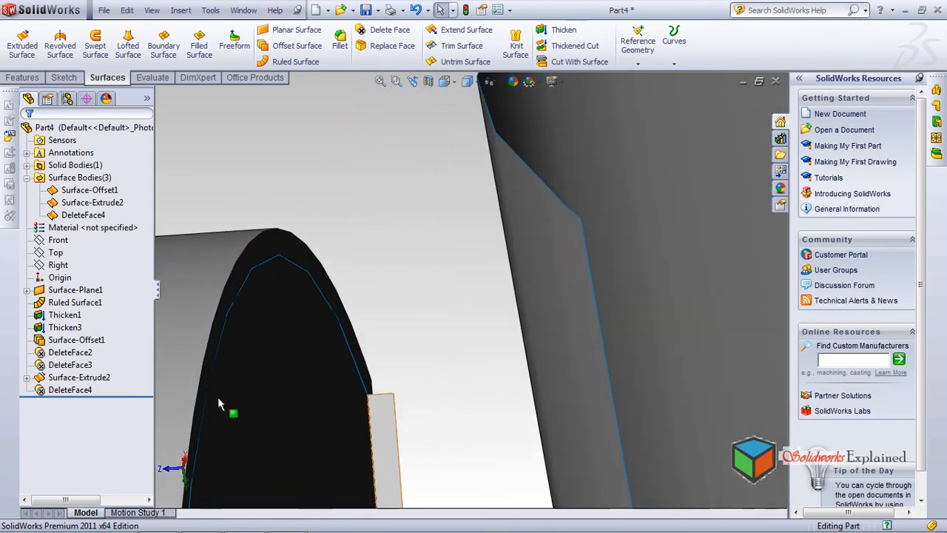
left_click(375, 429)
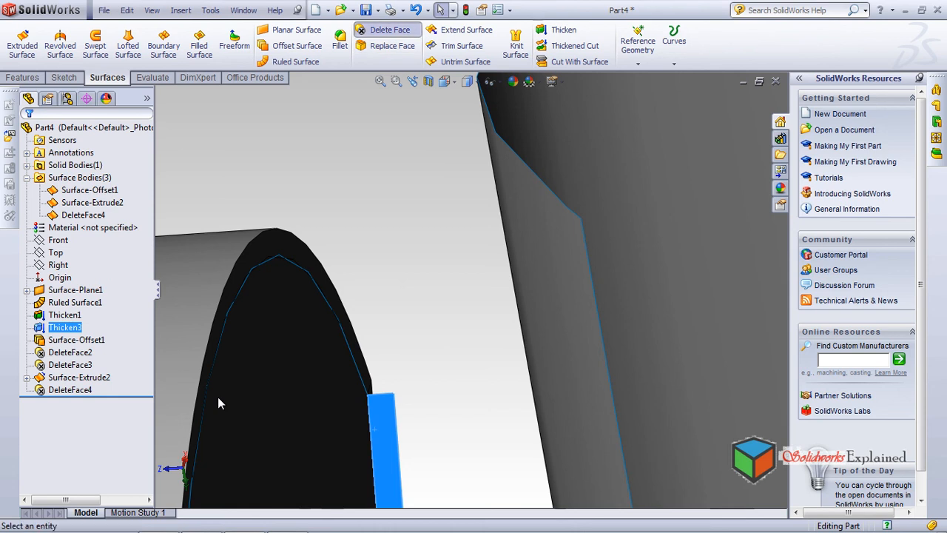
left_click(390, 30)
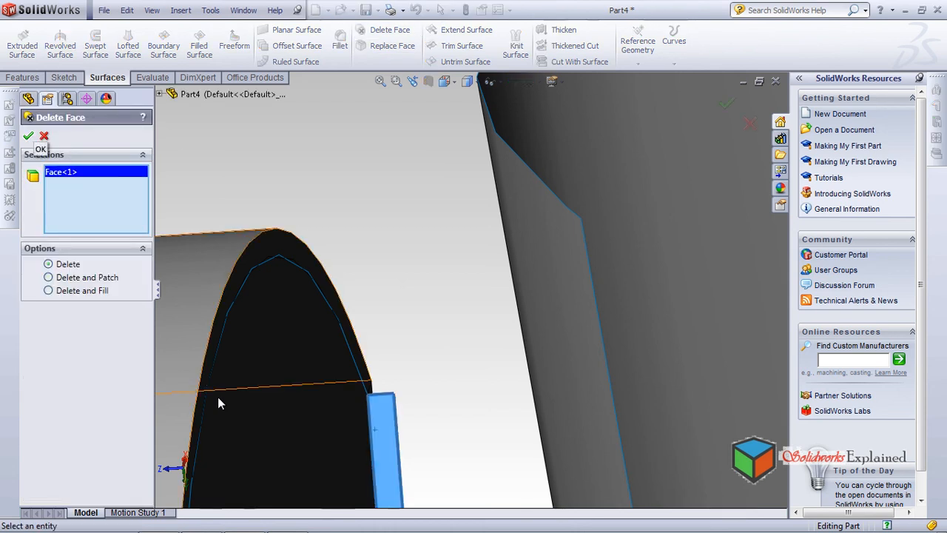
left_click(28, 136)
Delete the remaining small Thicken3 face at the tray's narrow end
scroll(476, 288, "up", 9)
scroll(218, 397, "up", 5)
scroll(217, 397, "down", 12)
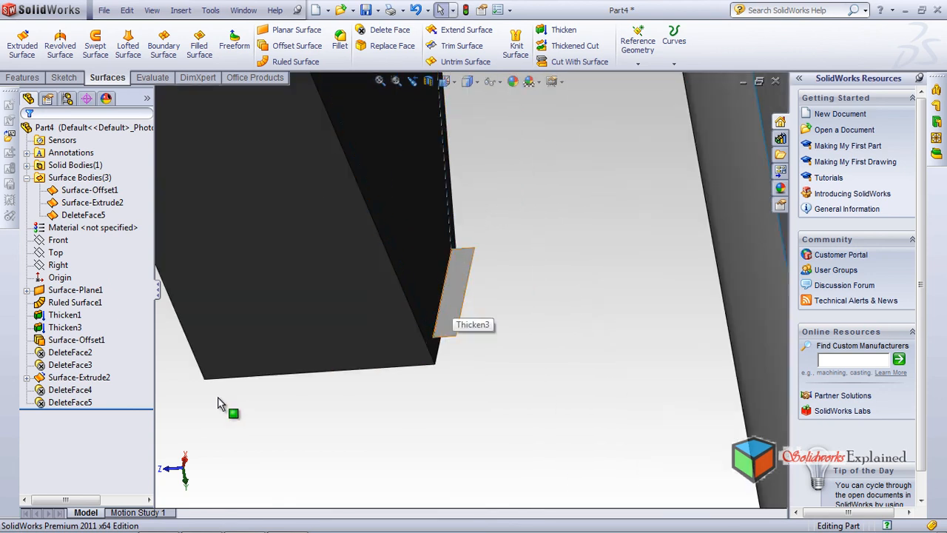
left_click(452, 292)
left_click(389, 29)
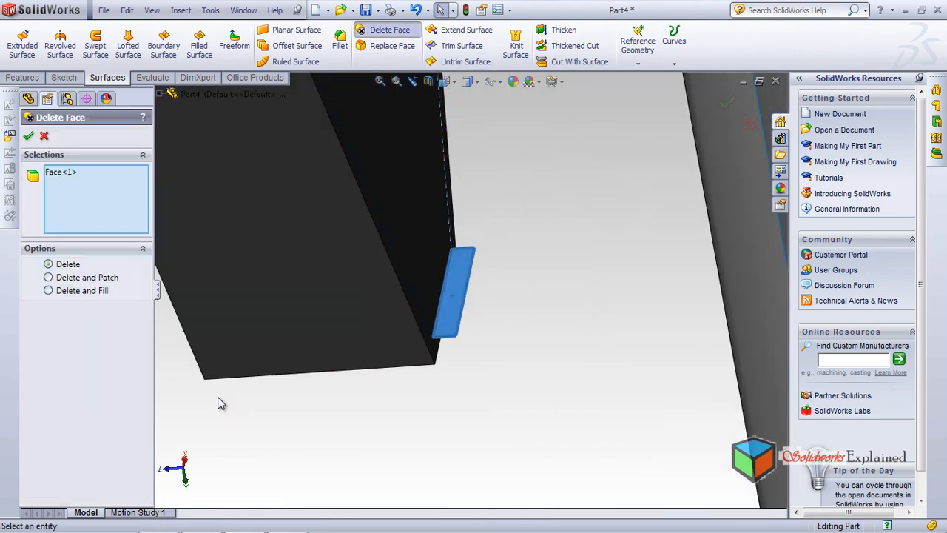
left_click(27, 136)
Replace the tray's large flat face with the extruded wavy surface
scroll(218, 397, "down", 2)
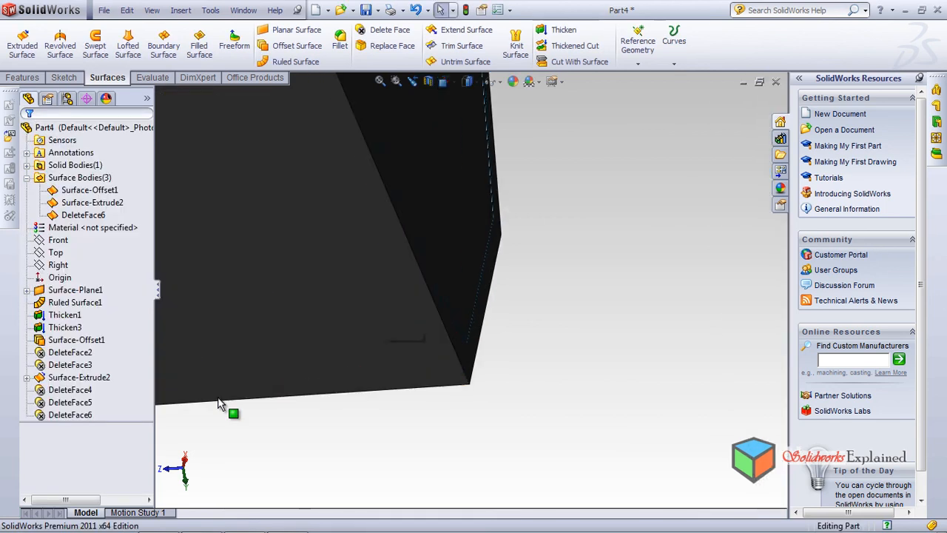
scroll(217, 397, "up", 3)
middle_click_drag(218, 397, 217, 397)
scroll(219, 398, "up", 5)
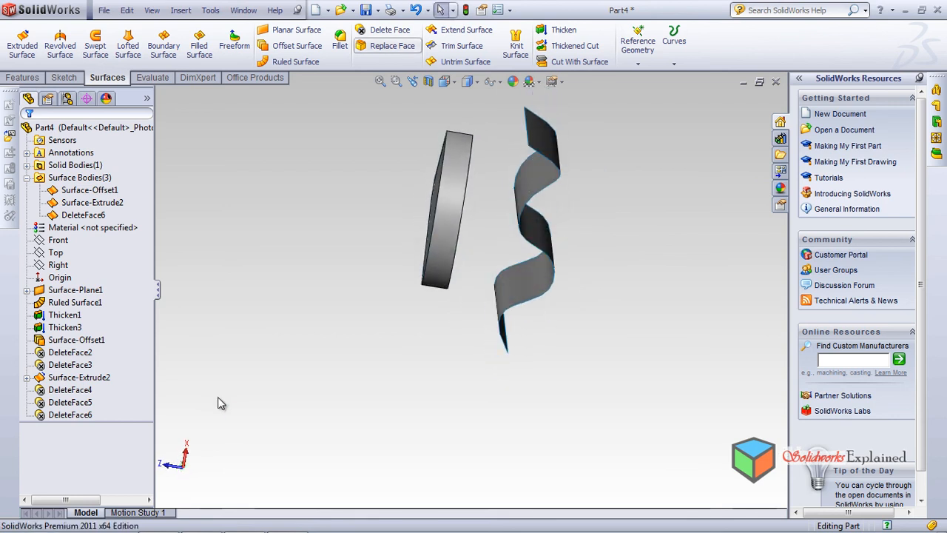
left_click(392, 46)
middle_click_drag(218, 404, 217, 397)
left_click(453, 231)
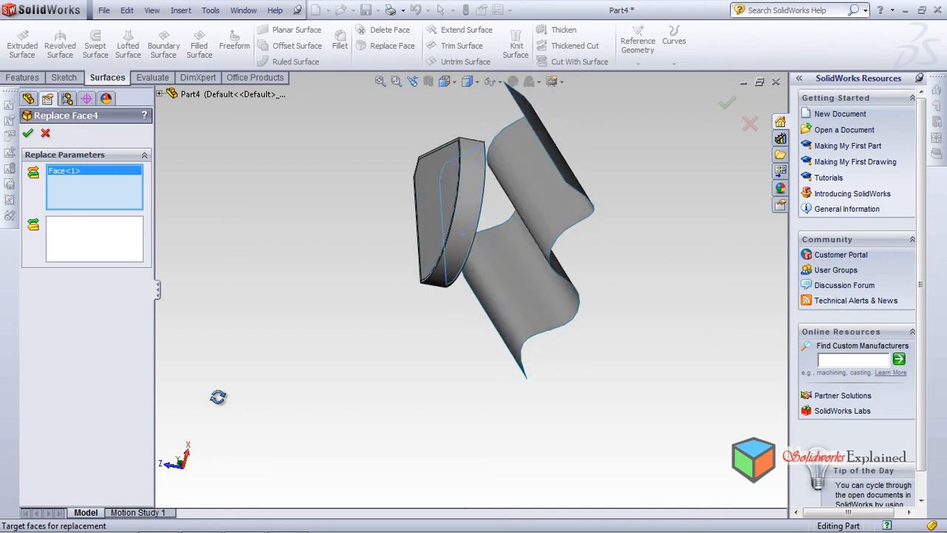
key("Tab")
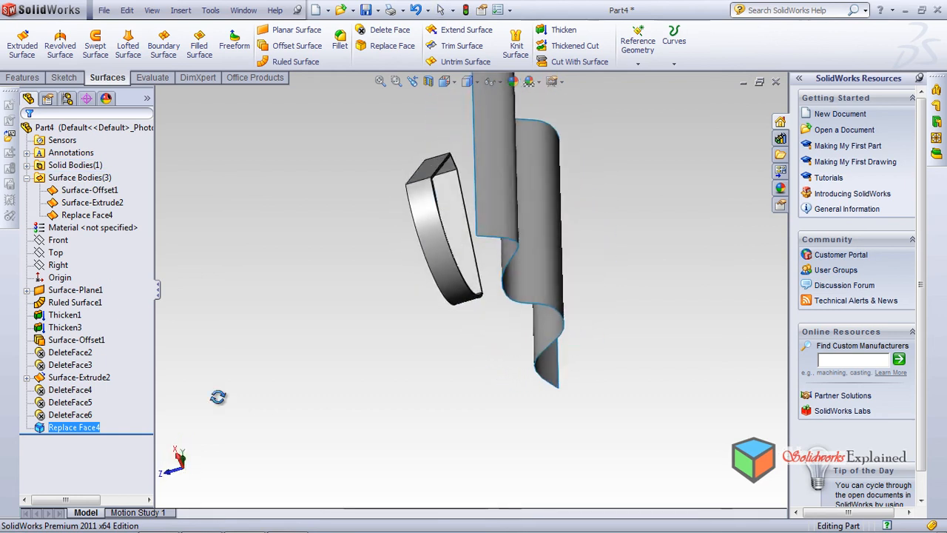
middle_click_drag(217, 397, 217, 403)
scroll(218, 398, "down", 5)
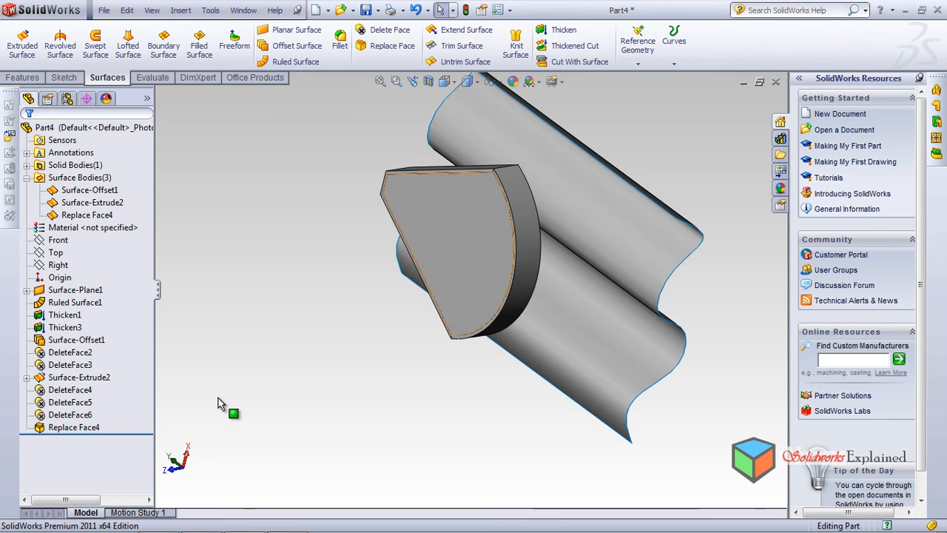
left_click(218, 404)
left_click(218, 403)
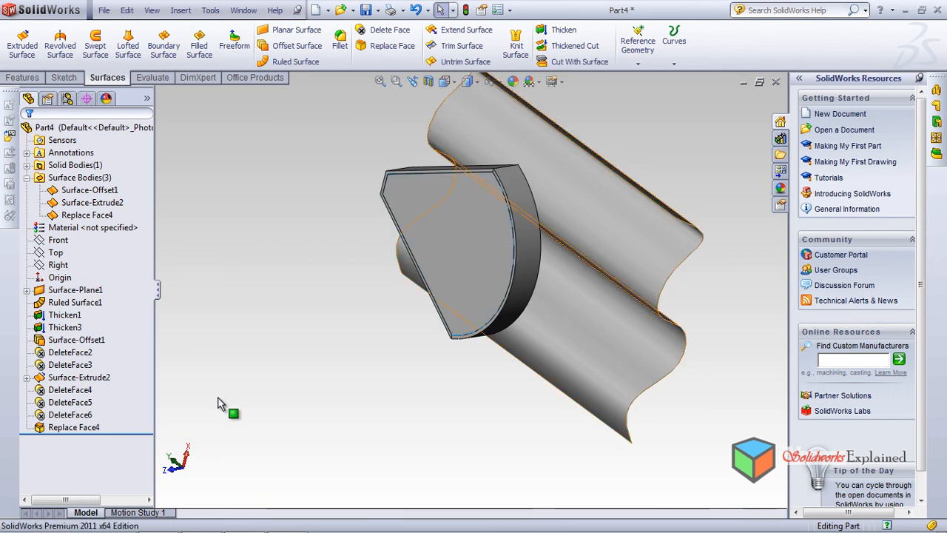
left_click(388, 46)
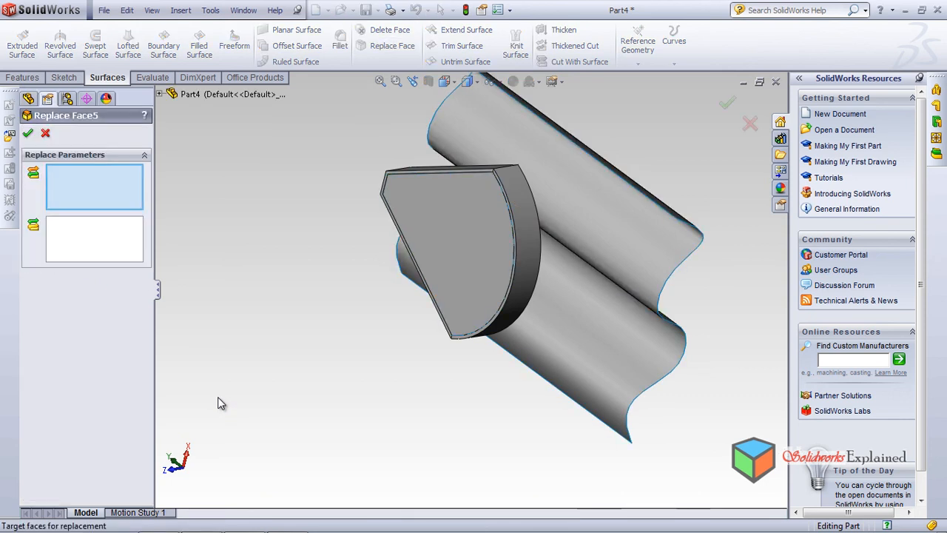
left_click(452, 240)
left_click(600, 220)
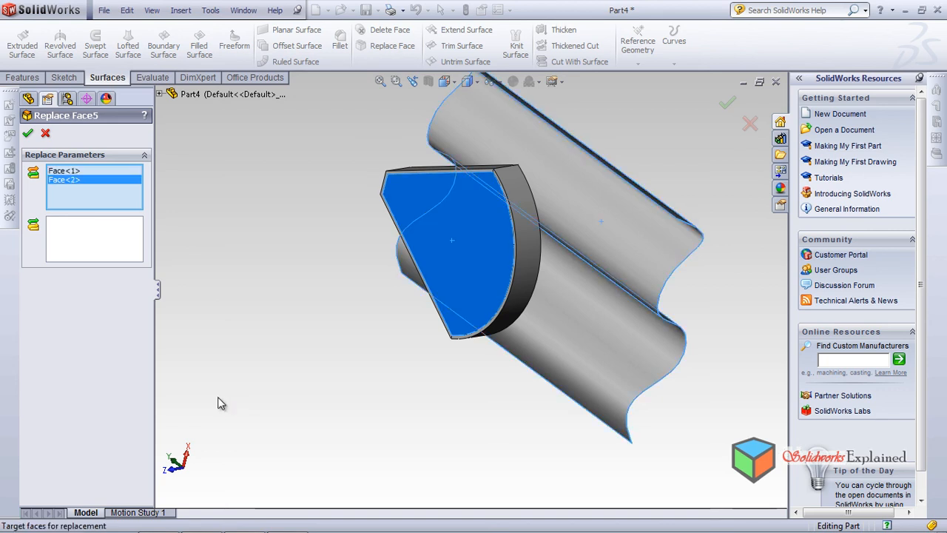
key("Delete")
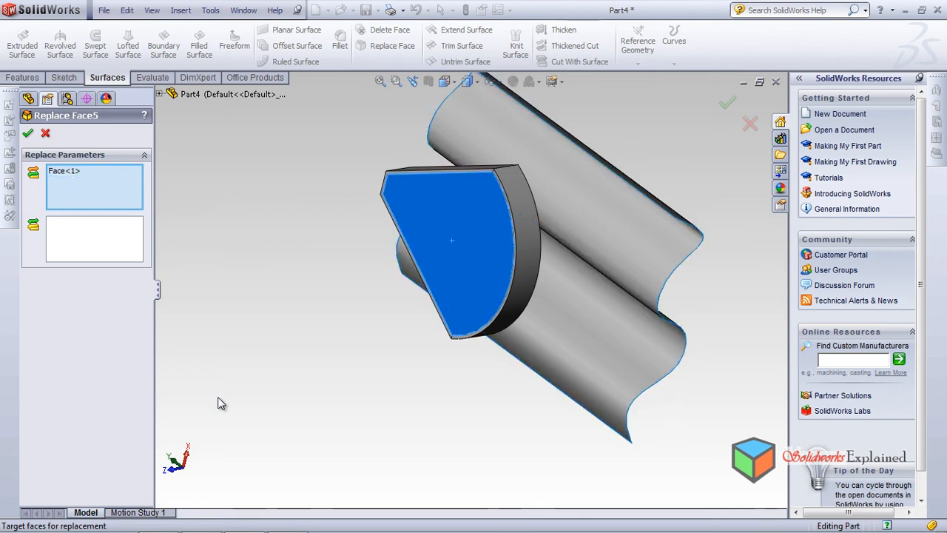
left_click(95, 239)
left_click(585, 296)
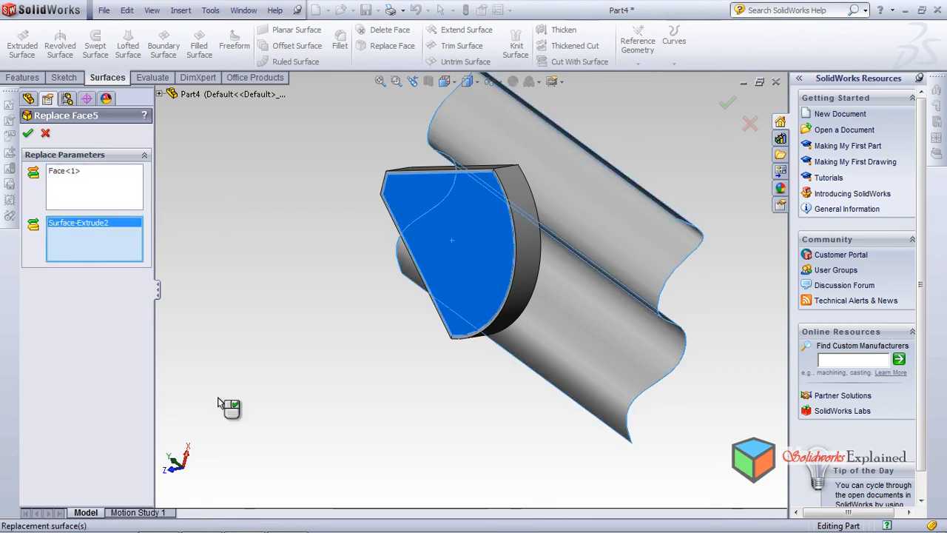
middle_click_drag(218, 398, 217, 399)
left_click(584, 296)
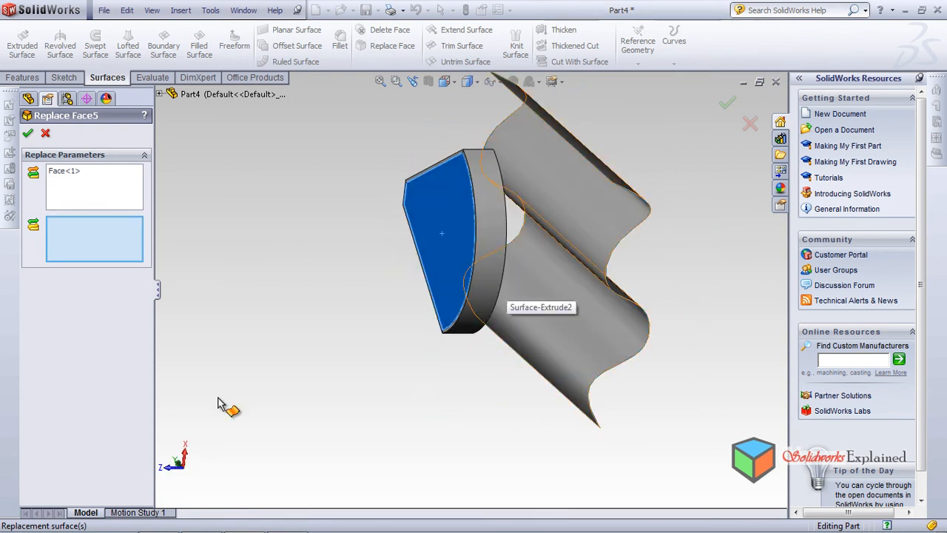
middle_click_drag(218, 402, 219, 403)
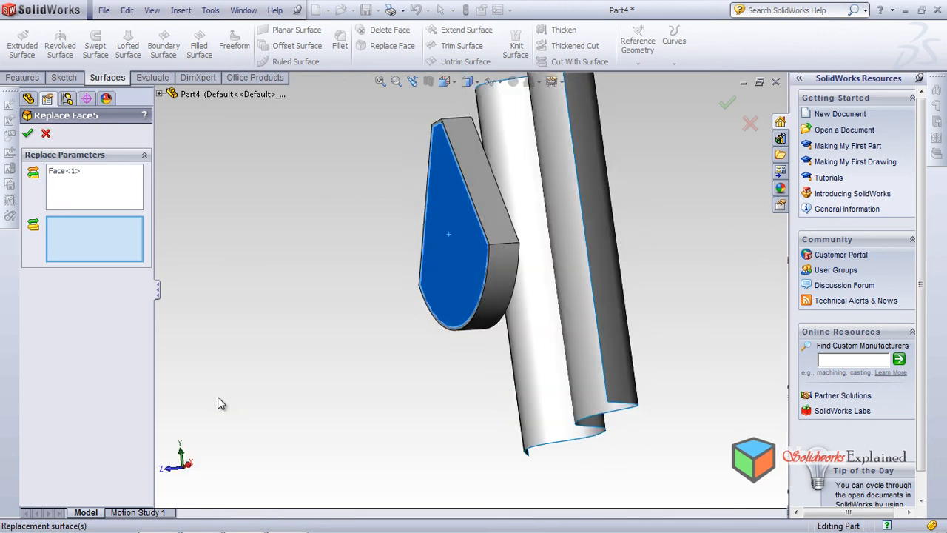
key("Escape")
Close the tray part without saving it and create a new document from the Tutorial part template
key("ctrl+w")
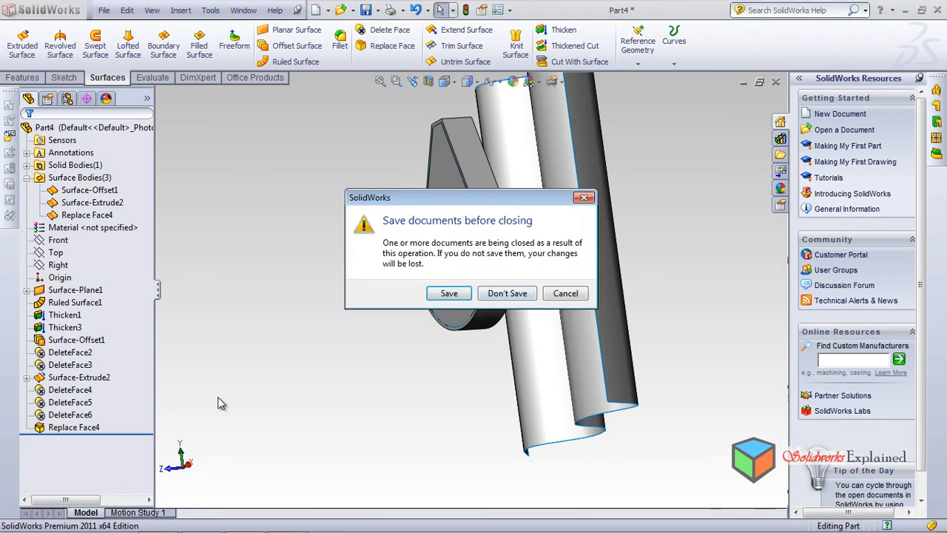
key("Right")
key("Return")
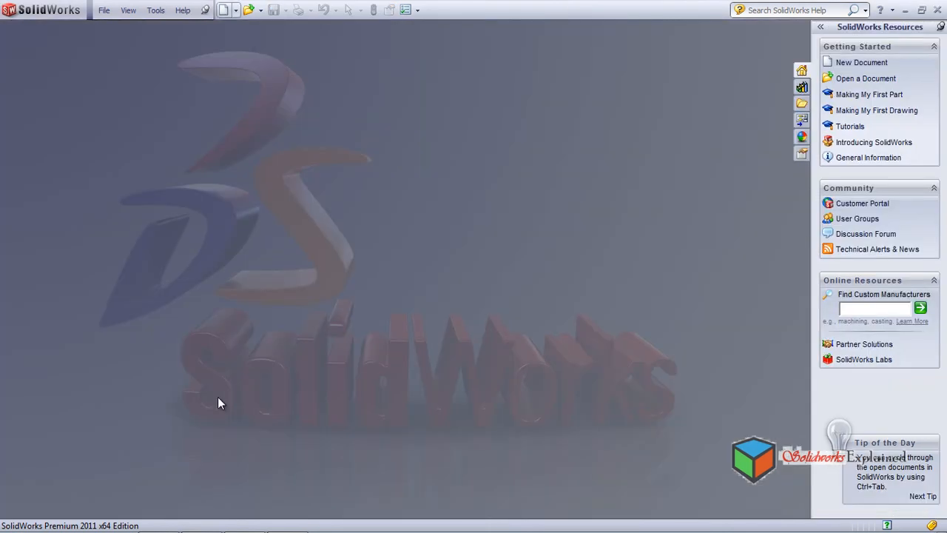
key("ctrl+n")
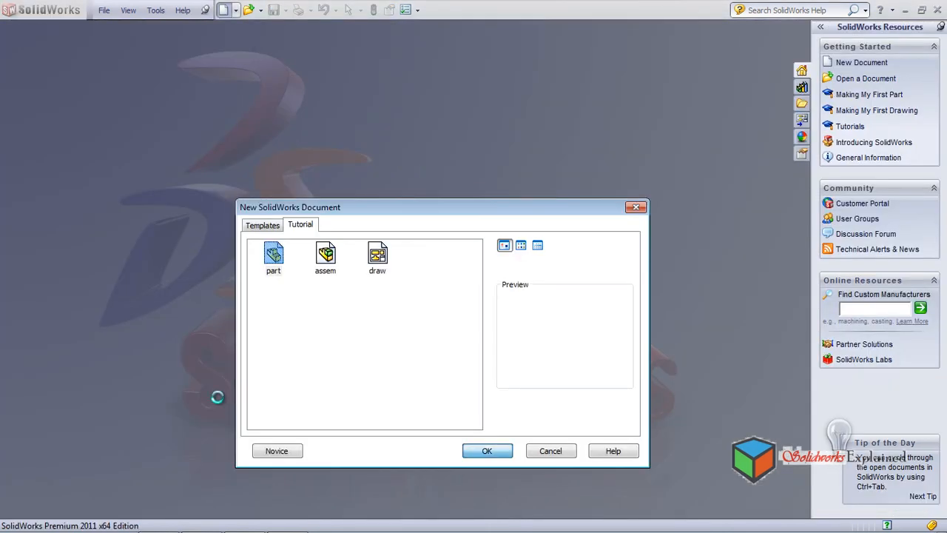
key("Return")
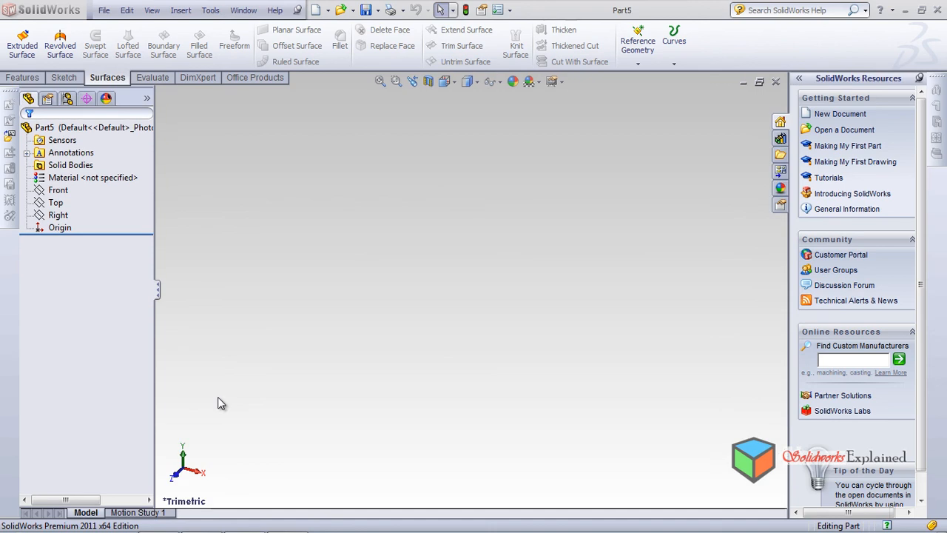
Sketch a closed trapezoid on the Front plane around the origin, with a horizontal base about 94 mm long and a shorter horizontal upper edge
left_click(58, 190)
left_click(122, 169)
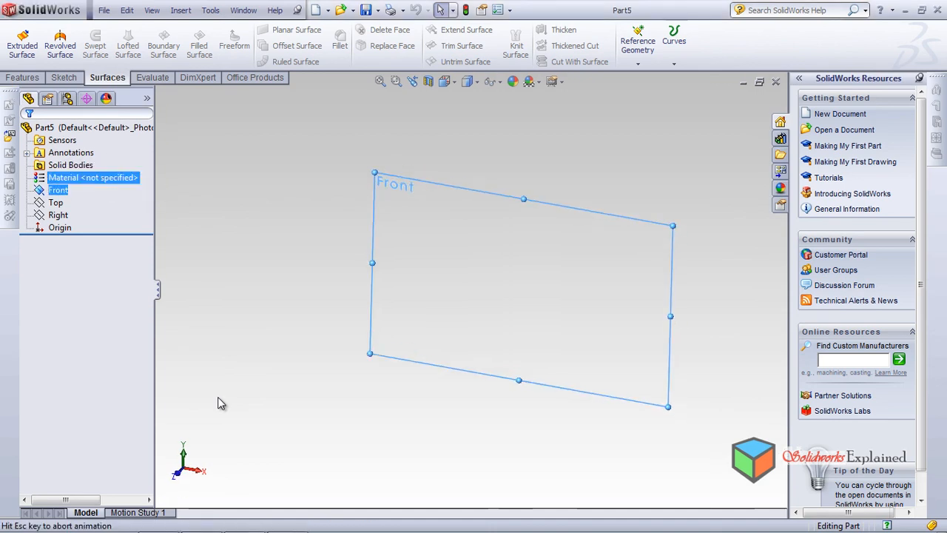
left_click(63, 78)
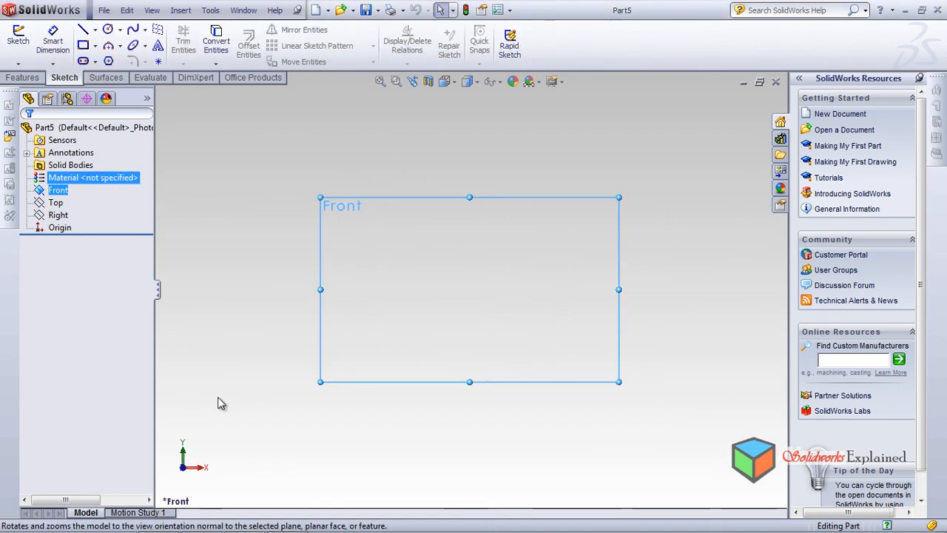
left_click(82, 30)
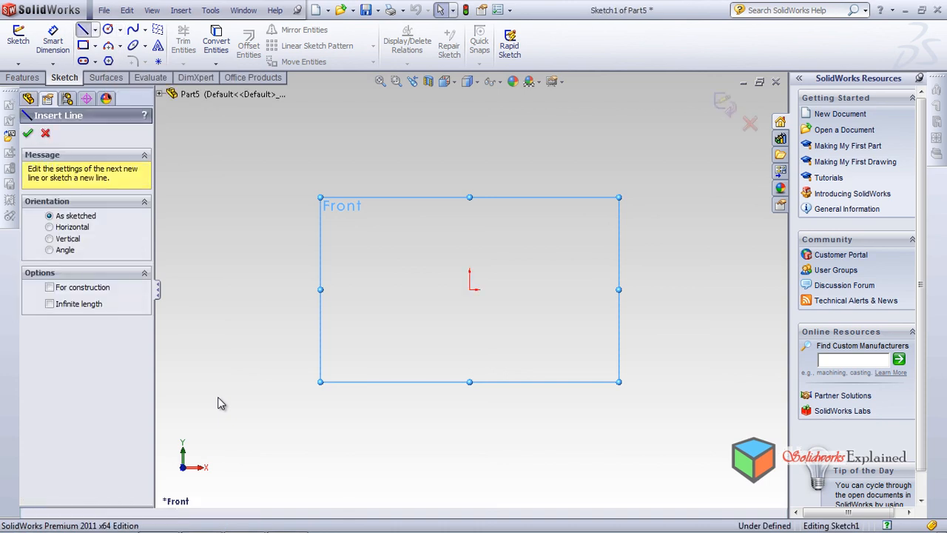
left_click(369, 336)
left_click(427, 162)
left_click(500, 162)
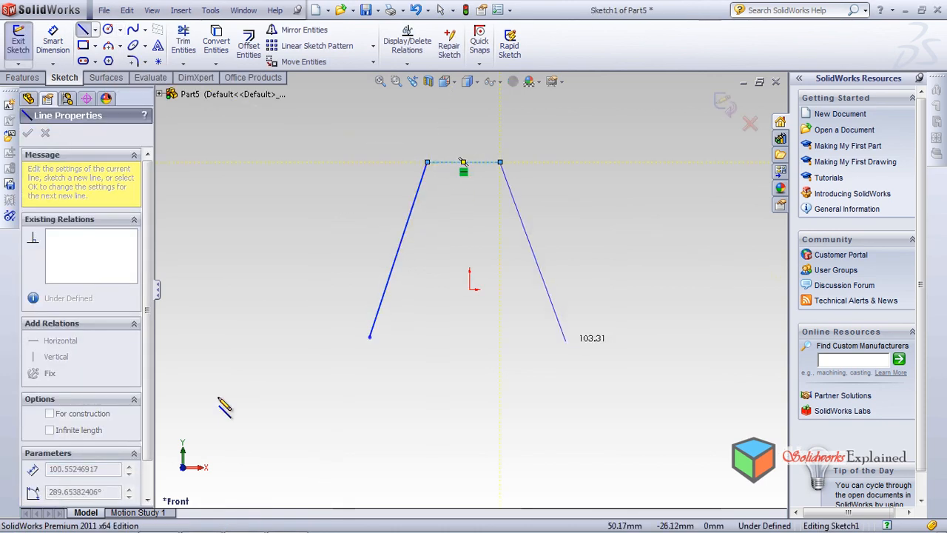
left_click(543, 337)
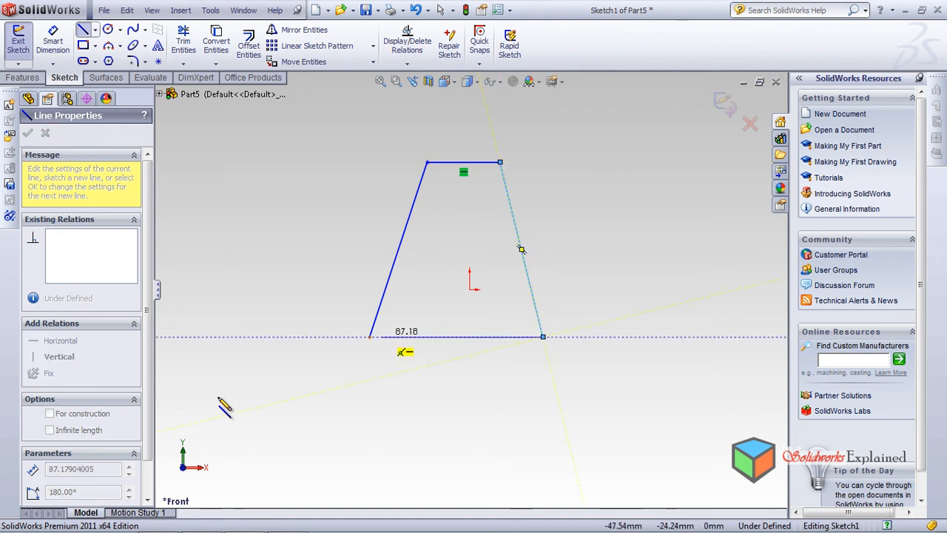
left_click(370, 336)
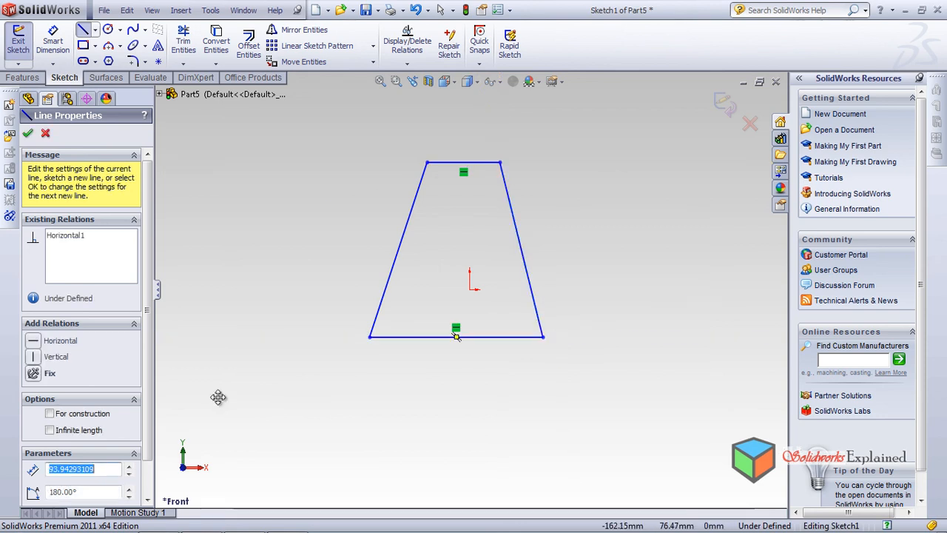
Extrude the trapezoid sketch as a solid boss with a Blind depth of 51 mm
left_click(22, 77)
left_click(24, 44)
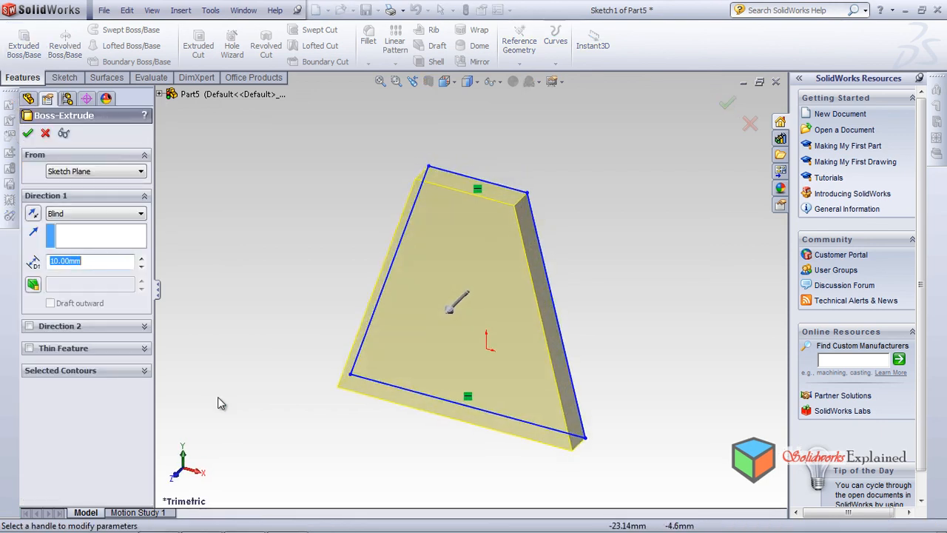
mouse_move(449, 309)
left_mouse_down()
mouse_move(380, 378)
mouse_move(395, 363)
left_mouse_up()
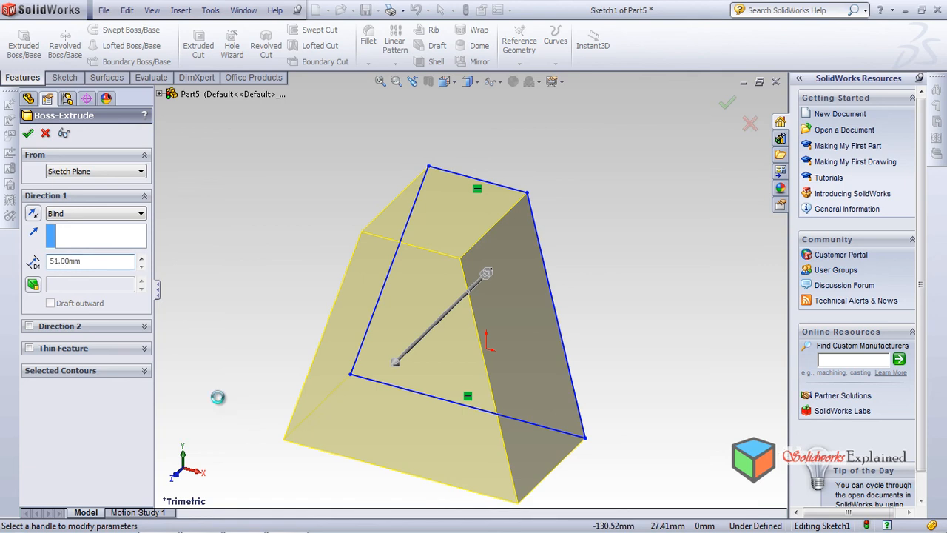
left_click(28, 134)
Compare the Front and Right planes against the tapered solid from several angles and select the Front plane
middle_click_drag(218, 398, 218, 397)
left_click(57, 190)
scroll(335, 246, "down", 2)
scroll(218, 398, "up", 4)
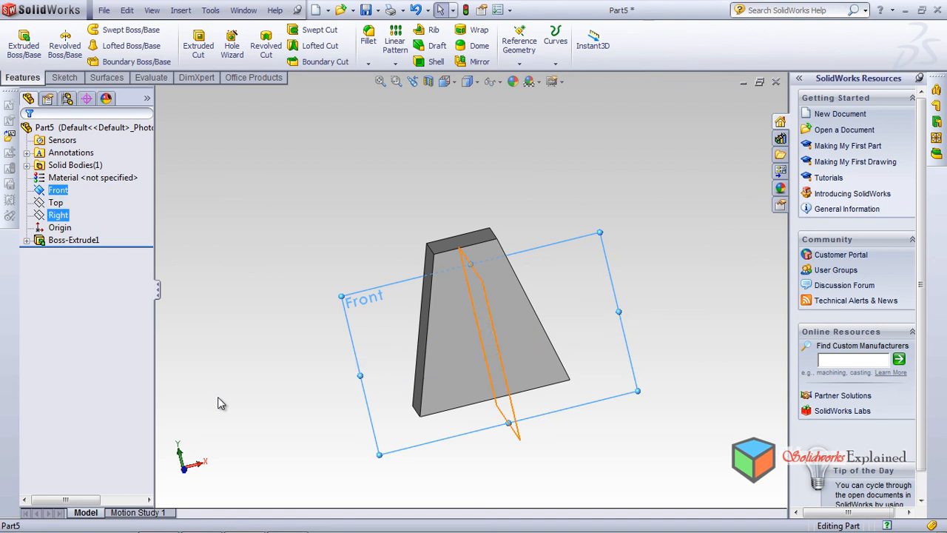
left_click(57, 214)
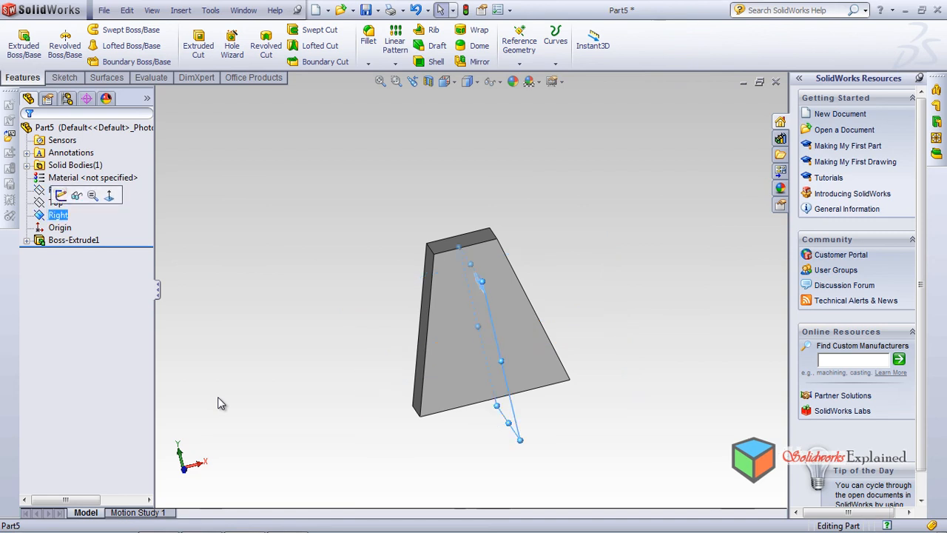
middle_click_drag(219, 404, 218, 398)
key("Up")
key("Up")
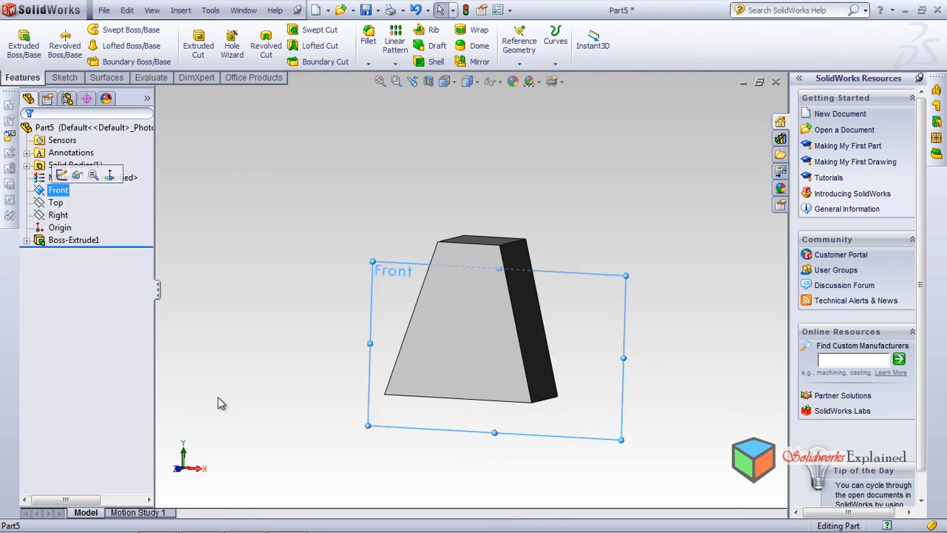
middle_click_drag(218, 402, 218, 397)
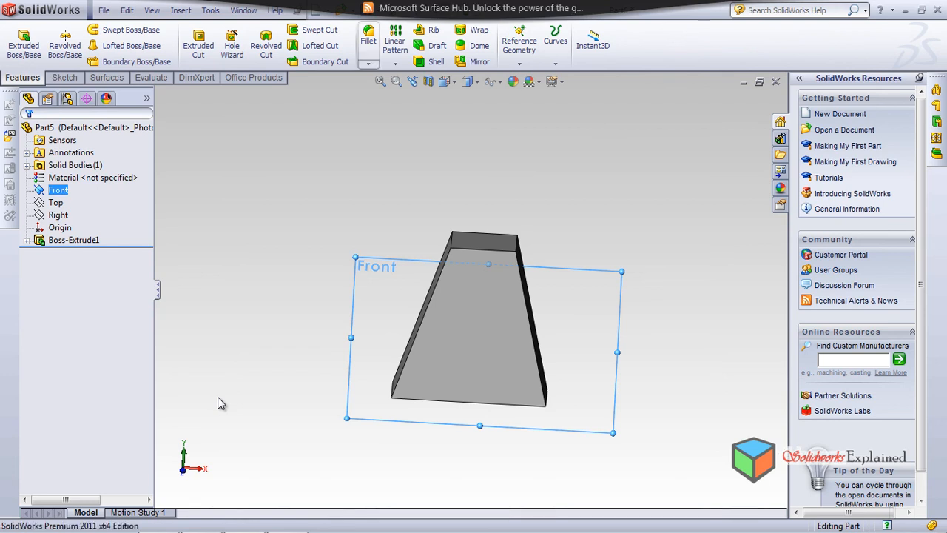
Sketch an open, zigzagging nine-point spline about 310 mm long on the Front plane, beside the solid's sloping side with positive X
left_click(64, 77)
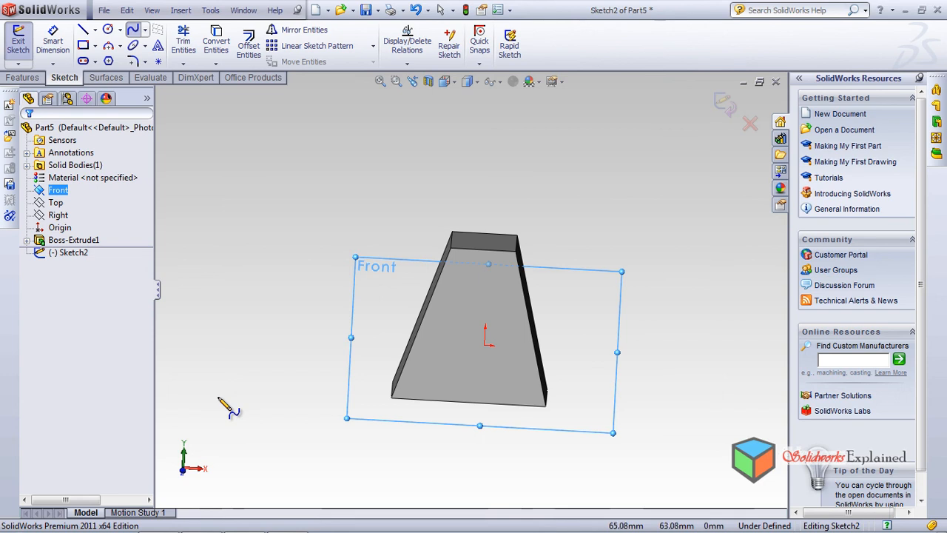
left_click(598, 249)
left_click(642, 275)
left_click(618, 308)
left_click(677, 290)
left_click(671, 319)
left_click(614, 366)
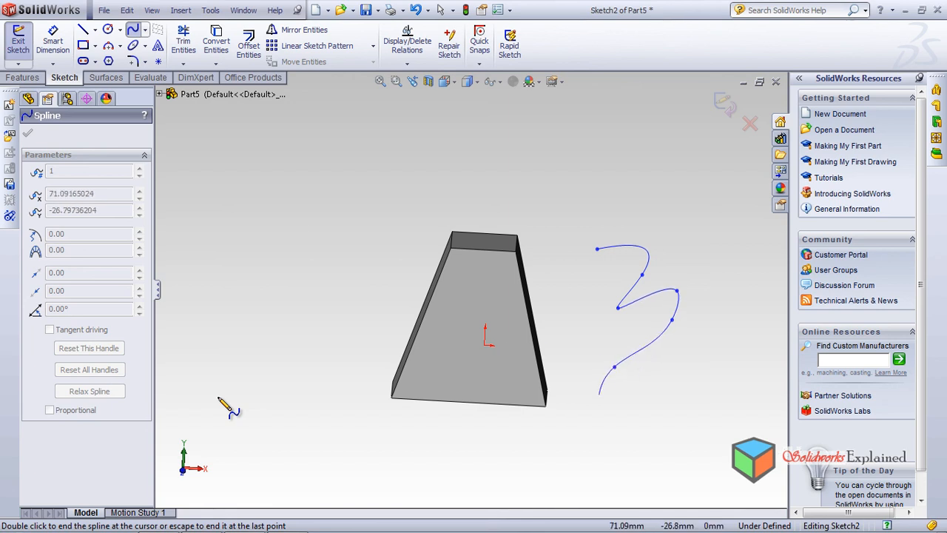
left_click(657, 389)
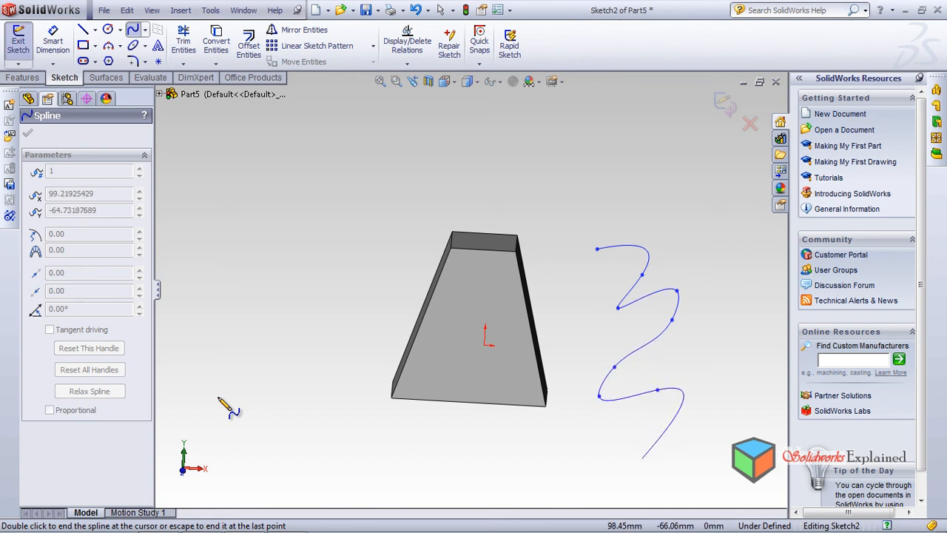
left_click(641, 465)
right_click(549, 425)
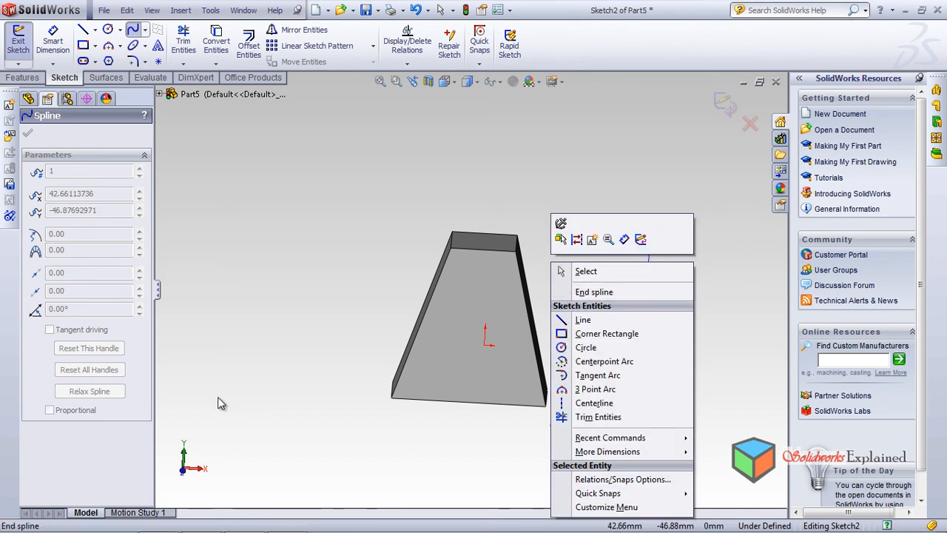
left_click(594, 291)
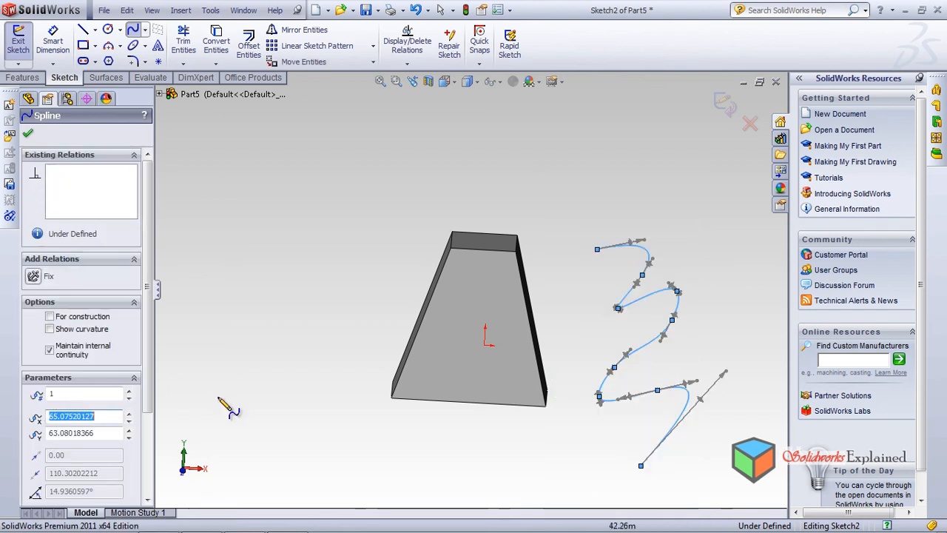
Extrude the spline as a surface, Blind 82 mm in Direction 1 and Blind 44 mm in Direction 2
left_click(106, 78)
left_click(23, 44)
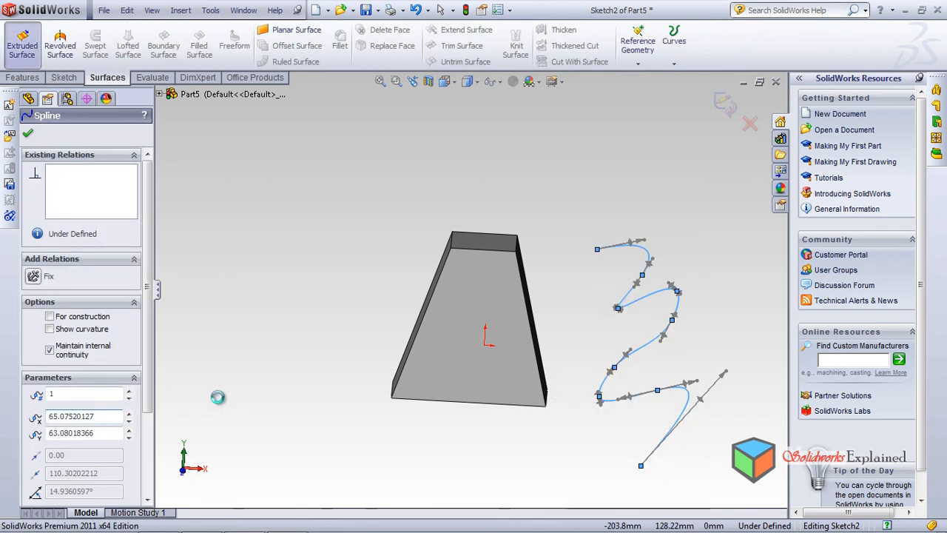
middle_click_drag(520, 301, 389, 299)
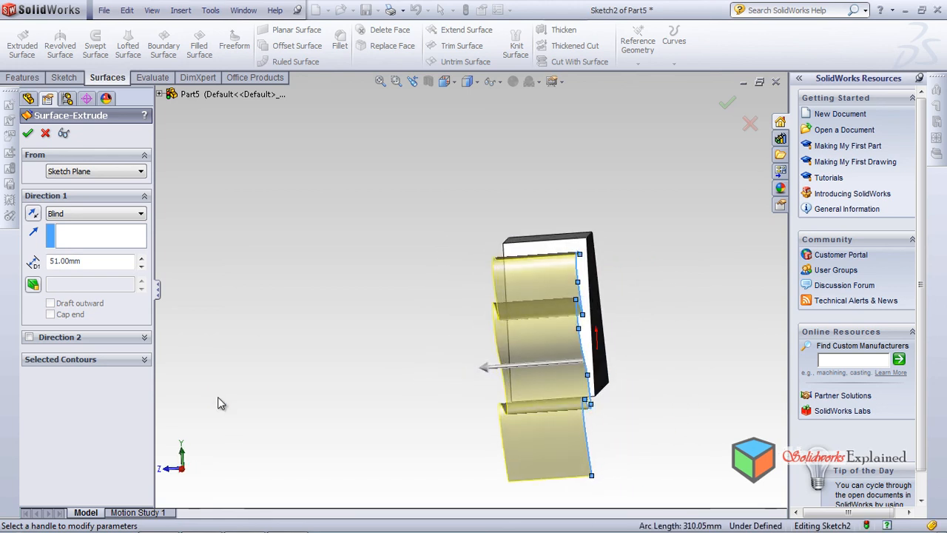
left_click_drag(486, 367, 432, 371)
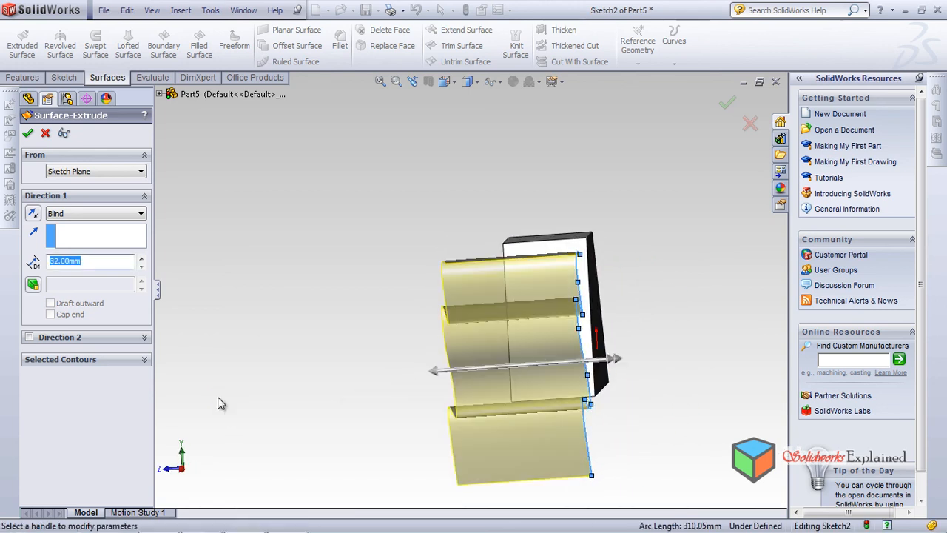
left_click_drag(614, 359, 675, 355)
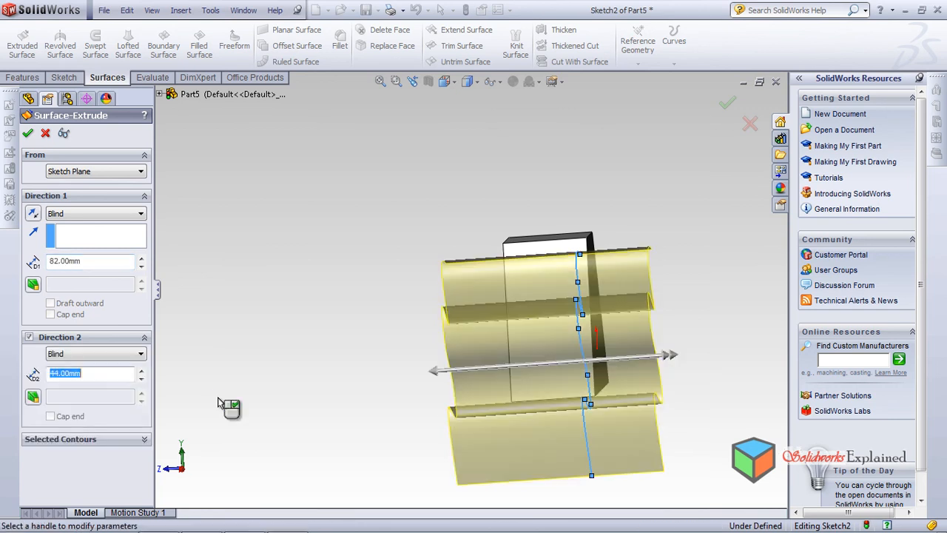
mouse_move(592, 332)
middle_mouse_down()
mouse_move(681, 335)
mouse_move(718, 354)
mouse_move(738, 341)
mouse_move(763, 364)
mouse_move(729, 360)
middle_mouse_up()
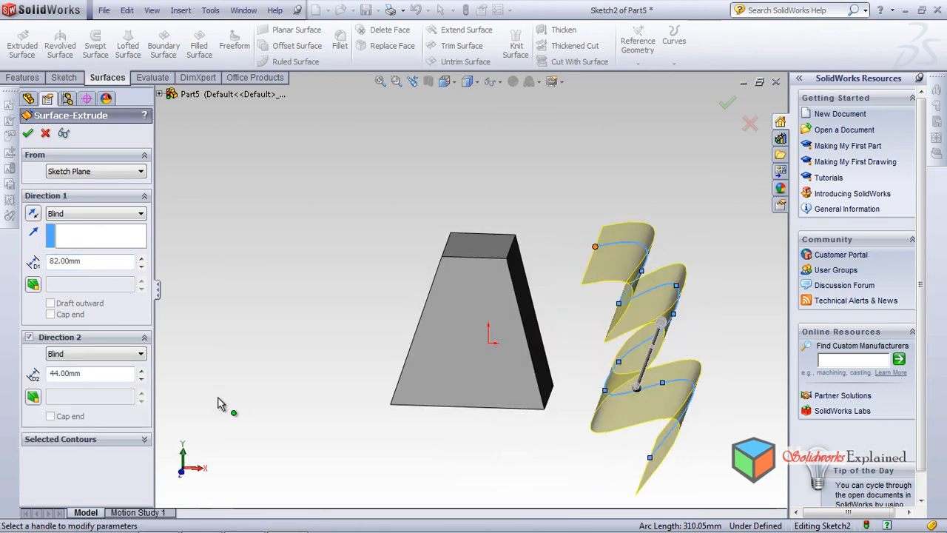
right_click(218, 403)
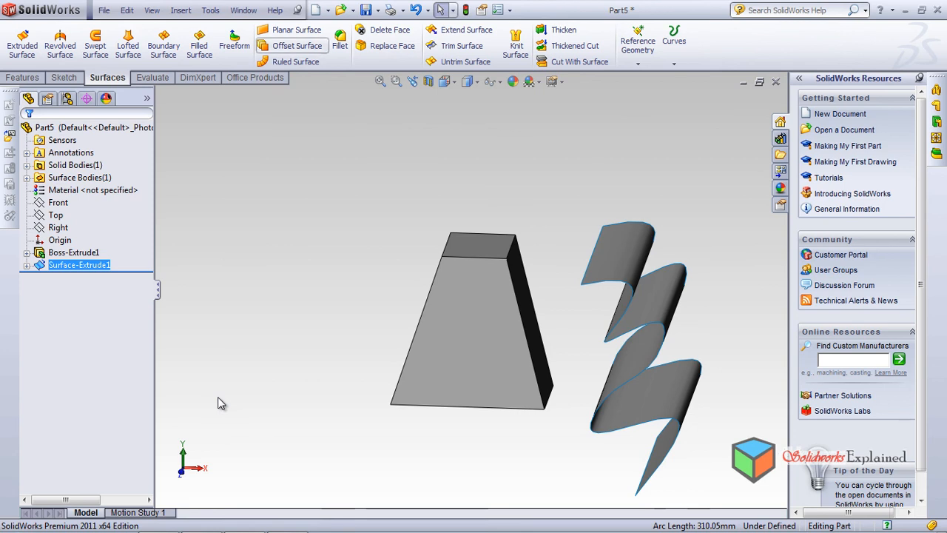
Try to replace the tapered solid's sloping face on the positive X side with the wavy extruded surface
left_click(386, 46)
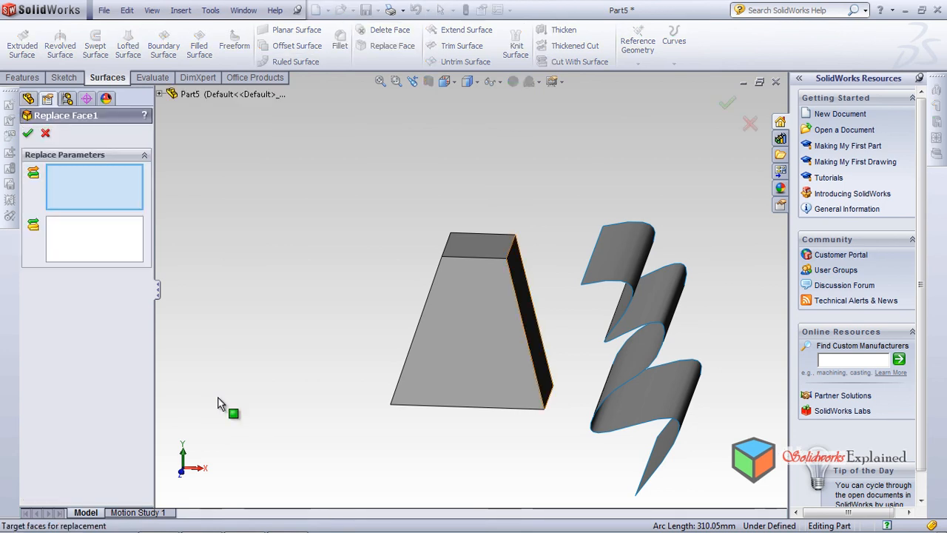
left_click(515, 276)
middle_click_drag(515, 276, 599, 280)
left_click(604, 364)
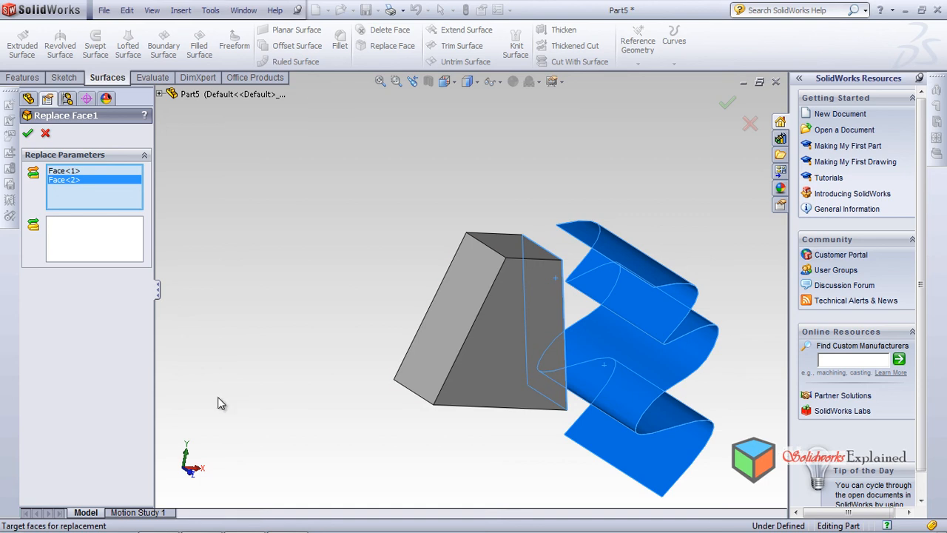
left_click(64, 171)
left_click(103, 180)
key("Delete")
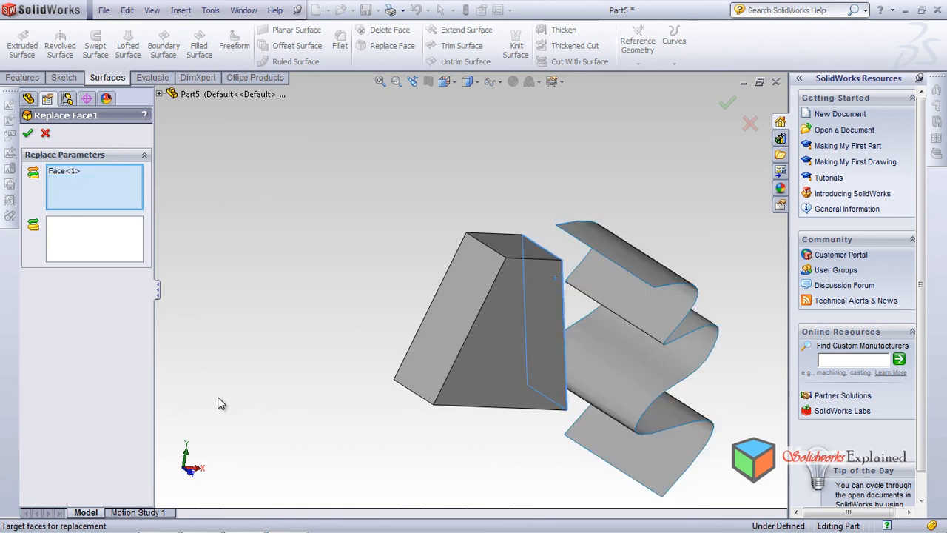
left_click(95, 239)
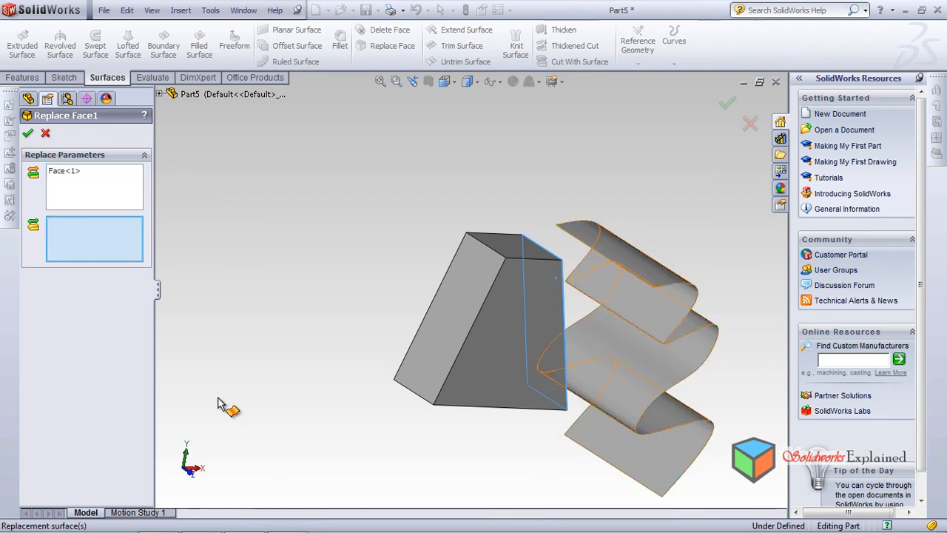
left_click(638, 346)
middle_click_drag(219, 397, 218, 398)
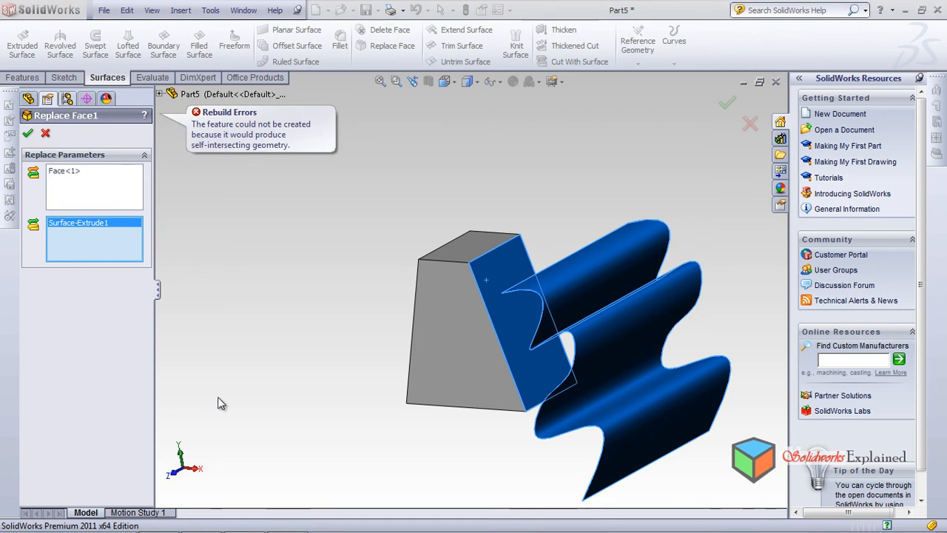
Edit the surface's spline sketch, moving its upper end point to about X 46.67, Y 94.81 mm and raising the neighbouring point to open the upper bend
middle_click_drag(218, 396, 218, 397)
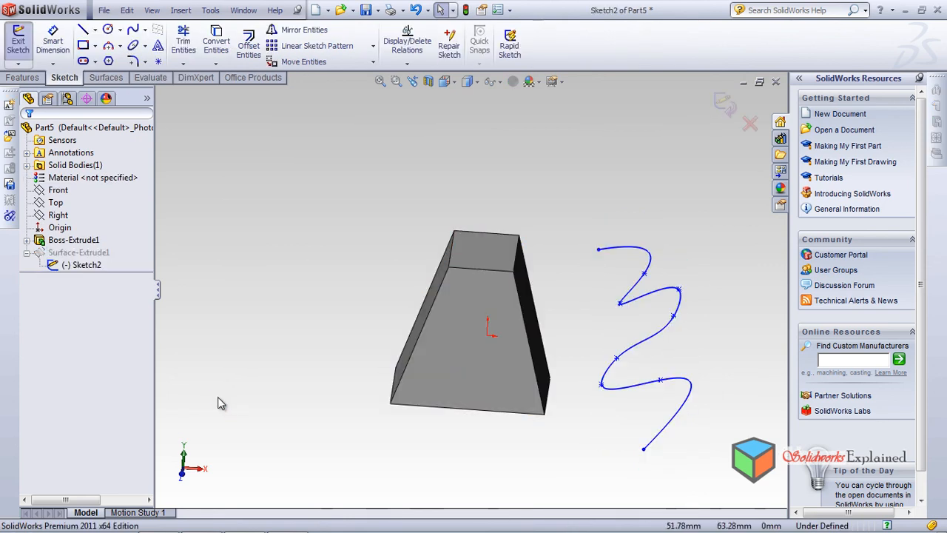
mouse_move(599, 249)
left_mouse_down()
mouse_move(597, 202)
mouse_move(577, 212)
left_mouse_up()
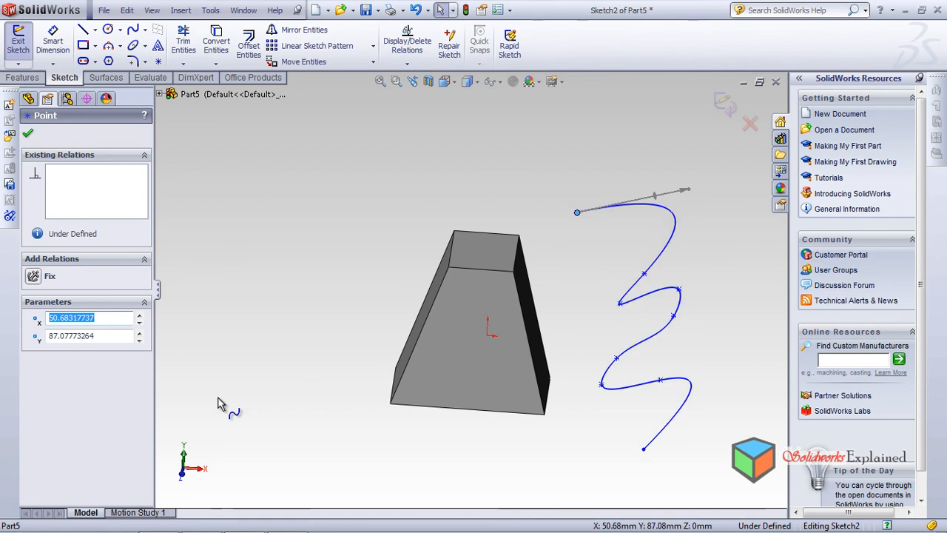
left_click_drag(620, 303, 631, 249)
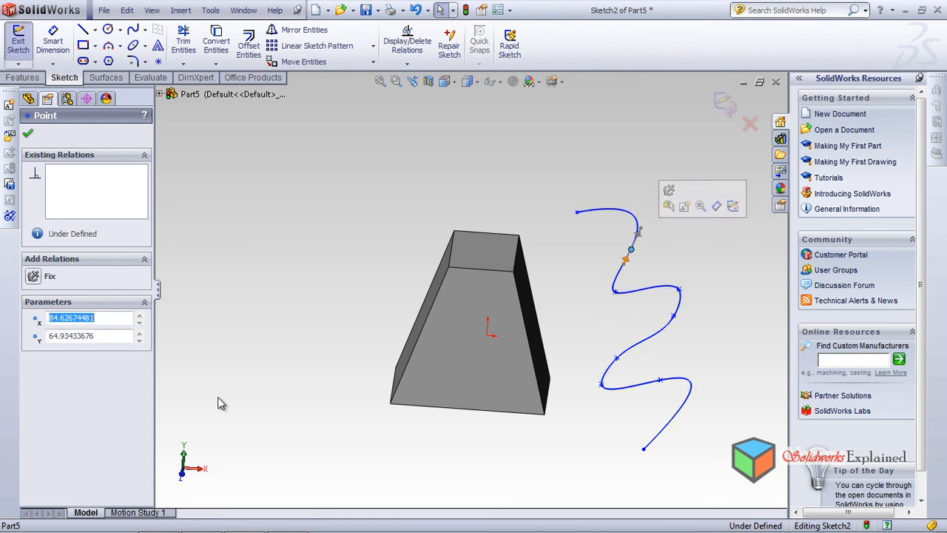
middle_click_drag(219, 397, 218, 398)
mouse_move(576, 217)
left_mouse_down()
mouse_move(575, 194)
mouse_move(570, 204)
left_mouse_up()
middle_click_drag(218, 403, 219, 404)
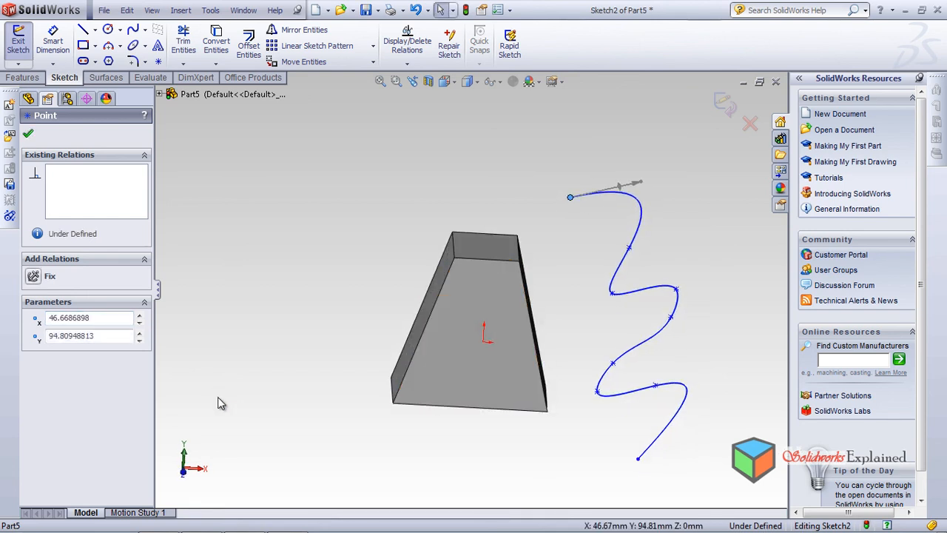
left_click(218, 398)
key("ctrl+b")
middle_click_drag(218, 398, 220, 404)
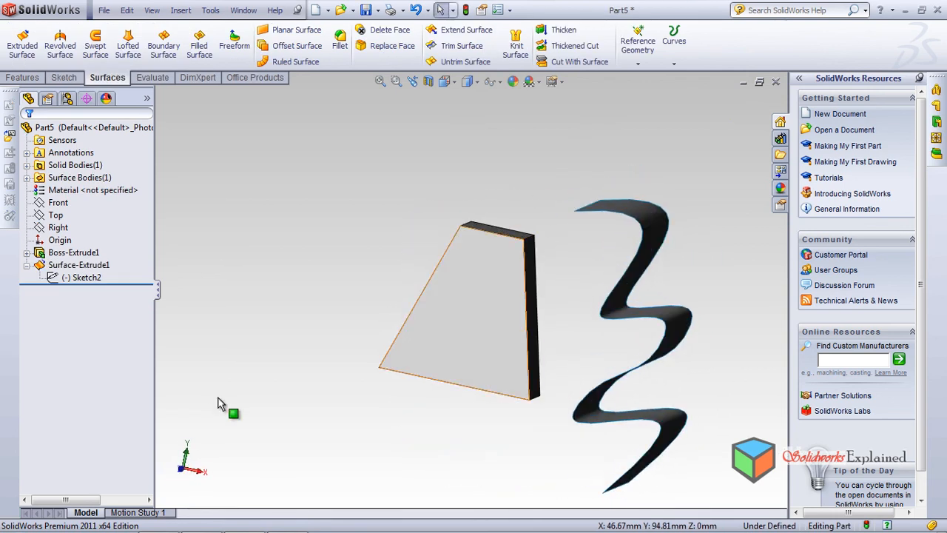
Retry the face replacement on the solid's sloping side using the reshaped wavy surface, and cancel the command
left_click(387, 45)
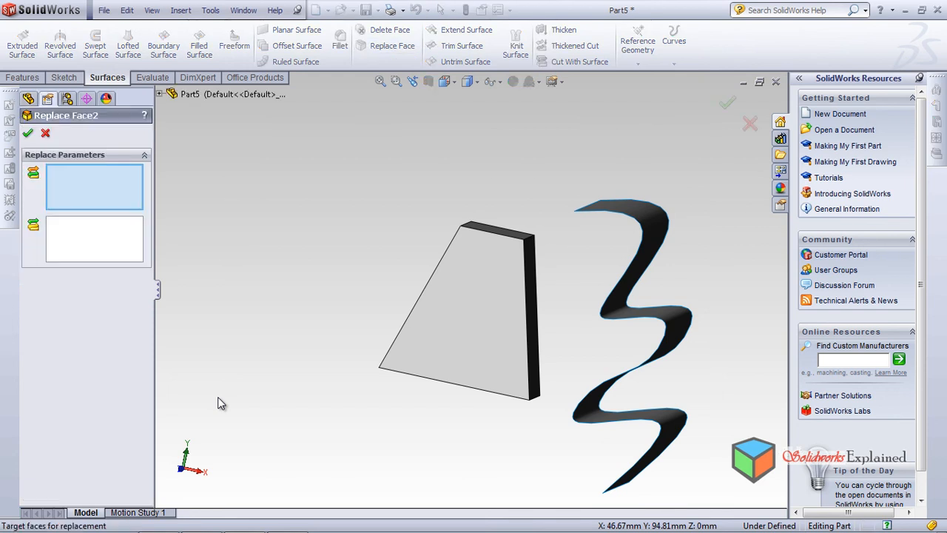
mouse_move(532, 284)
middle_mouse_down()
mouse_move(507, 309)
mouse_move(566, 270)
middle_mouse_up()
left_click(508, 309)
left_click(94, 239)
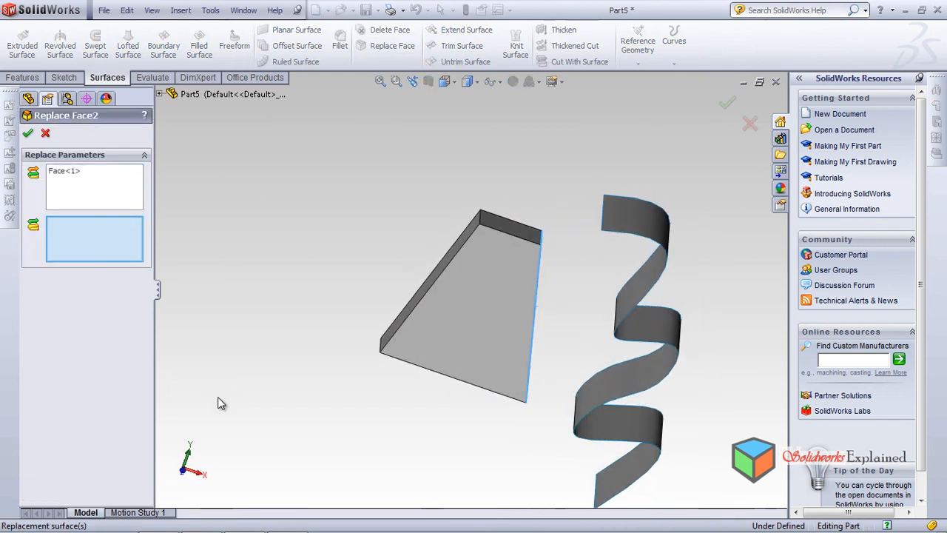
left_click(634, 222)
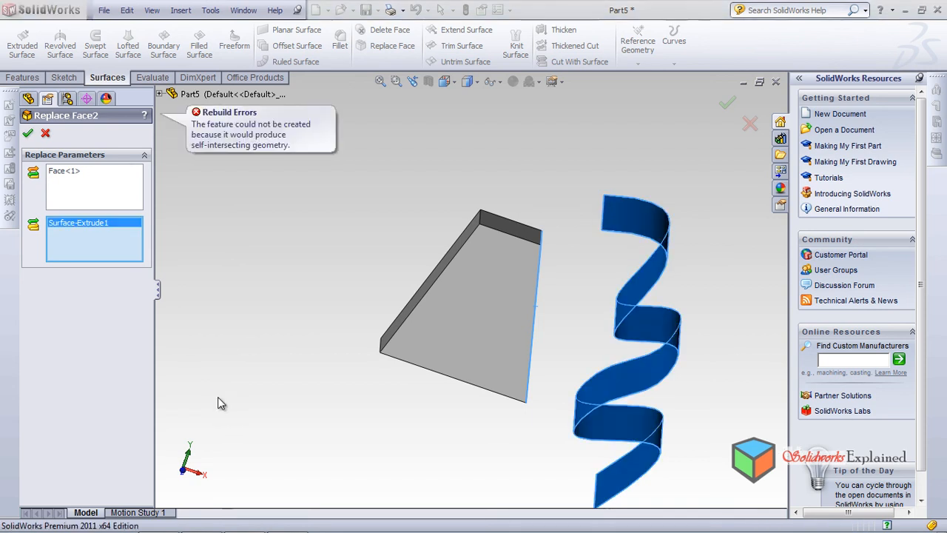
left_click(45, 133)
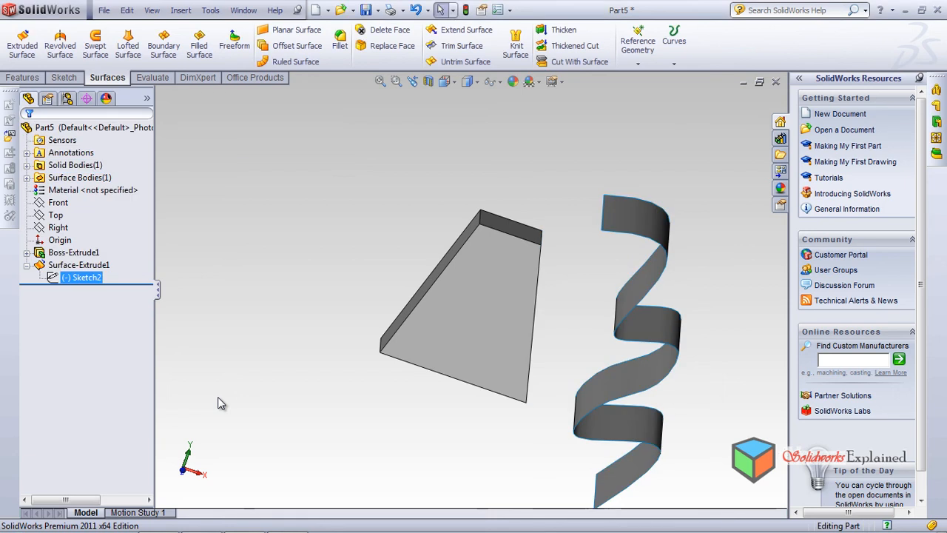
Edit the spline sketch again, flattening its middle and lower bends by moving their inner points in positive X, and rebuild the surface
left_click(83, 276)
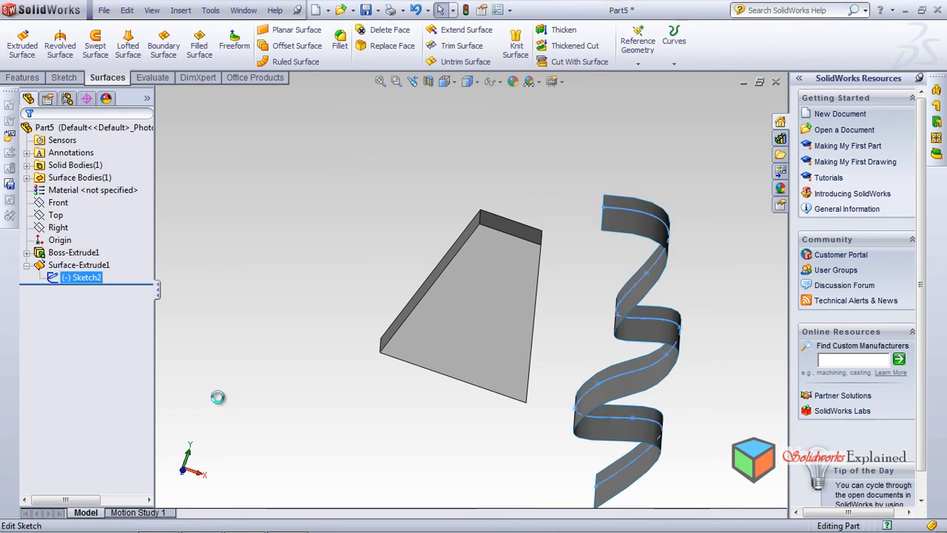
middle_click_drag(219, 397, 220, 403)
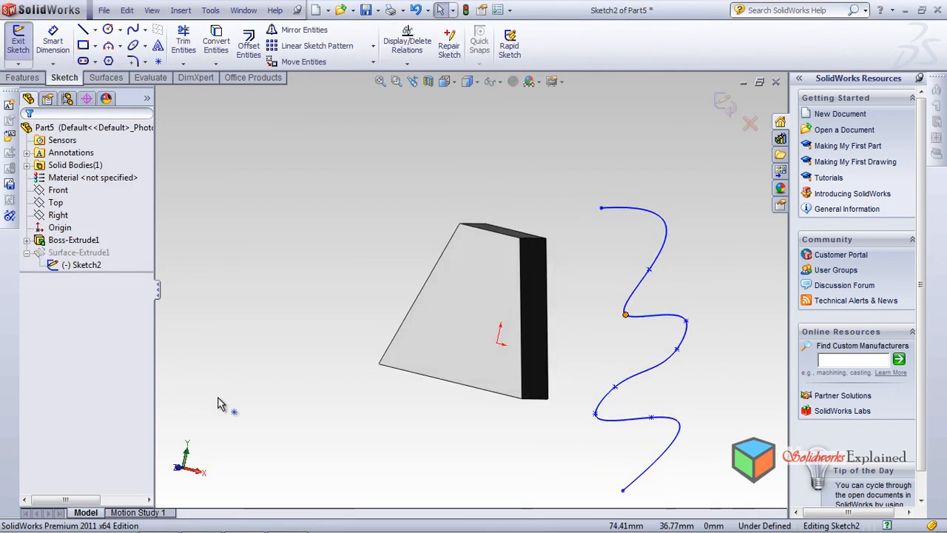
left_click_drag(625, 314, 645, 294)
left_click_drag(596, 414, 646, 402)
middle_click_drag(219, 397, 218, 397)
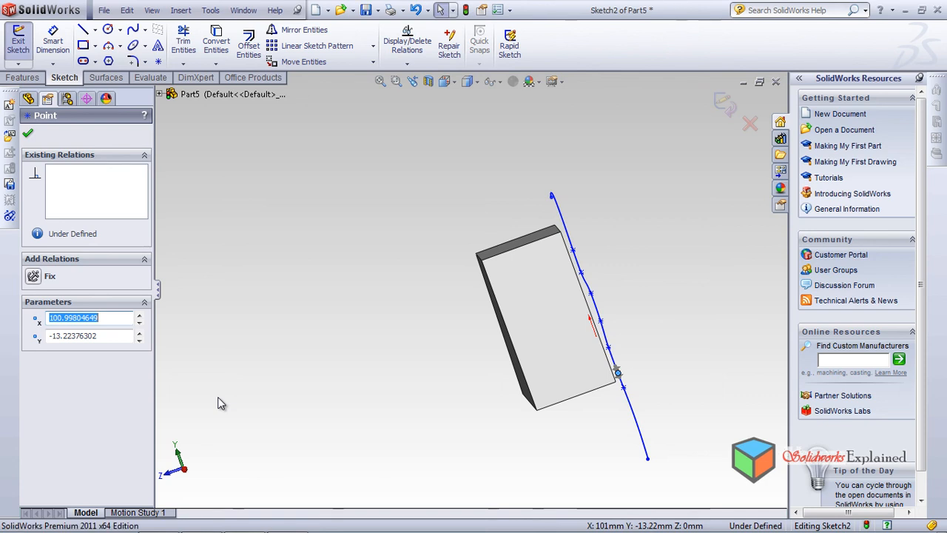
key("ctrl+b")
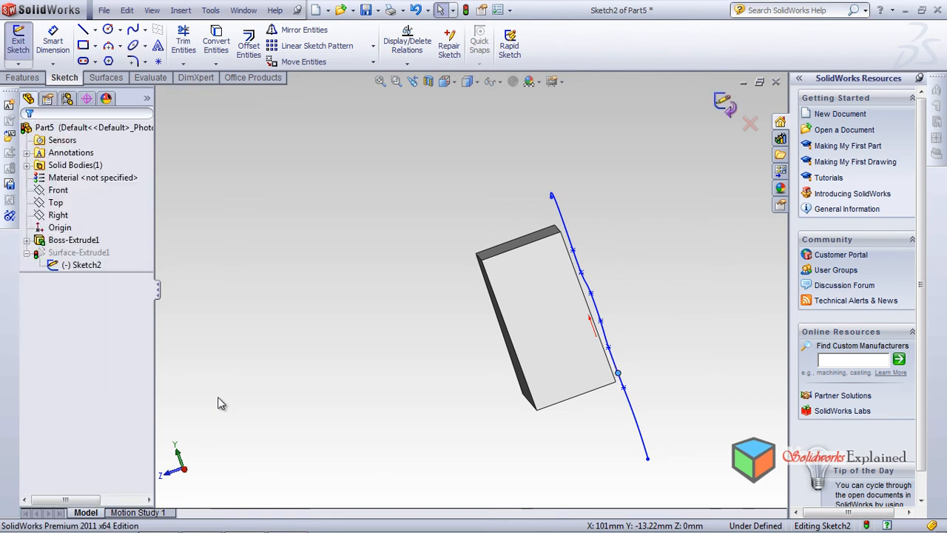
middle_click_drag(218, 396, 217, 396)
Move the spline's upper end point to about X 81.70, Y 97.15 mm to shorten the top curl, and rebuild
left_click(87, 277)
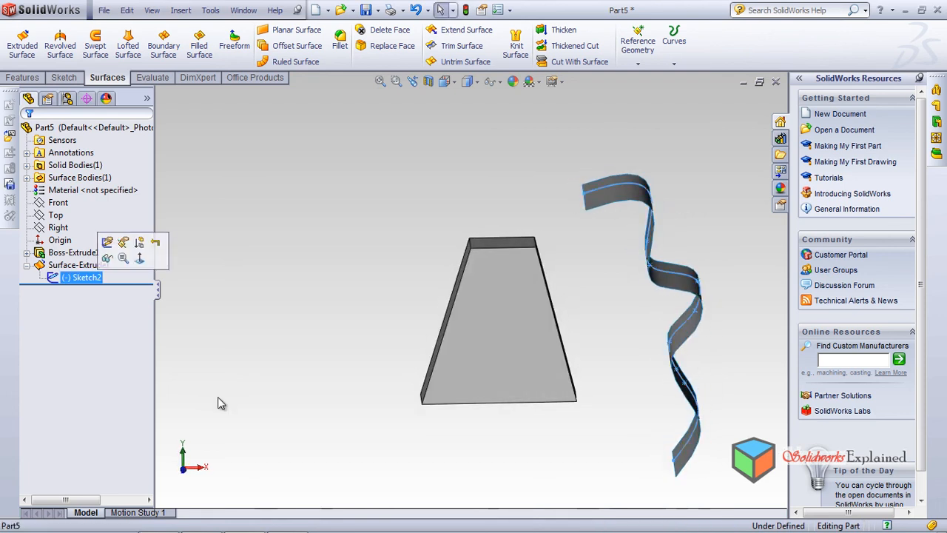
left_click(108, 241)
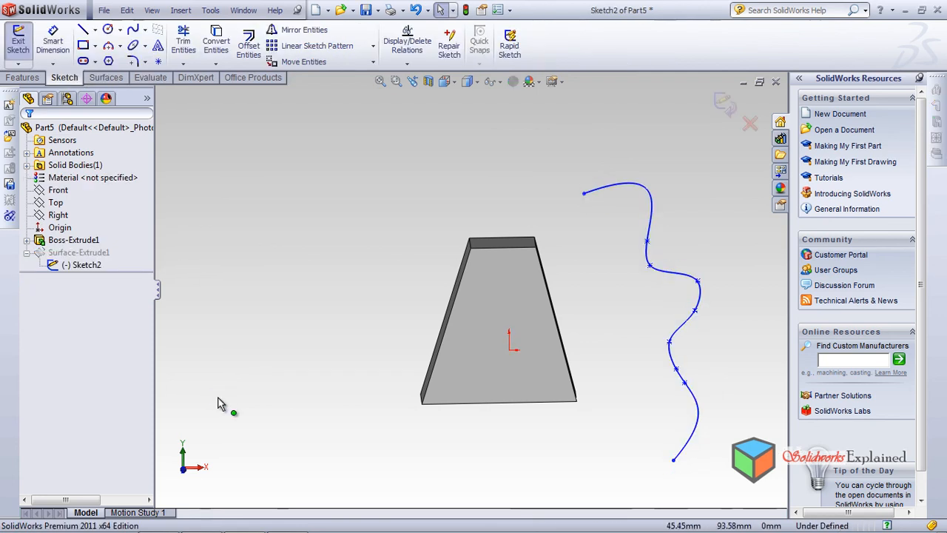
left_click_drag(583, 193, 641, 190)
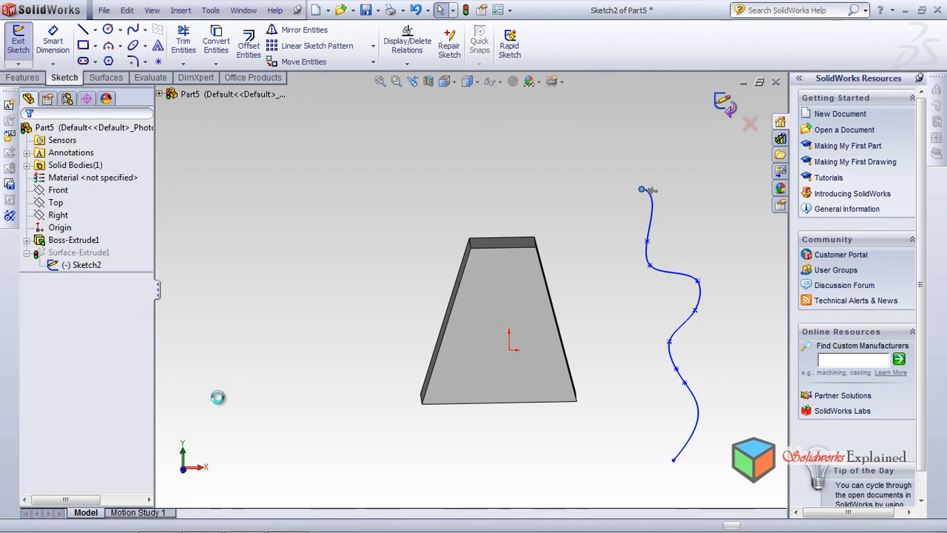
Replace the solid's sloping face on the positive X side with the gently waved Surface-Extrude1
middle_click_drag(218, 398, 218, 396)
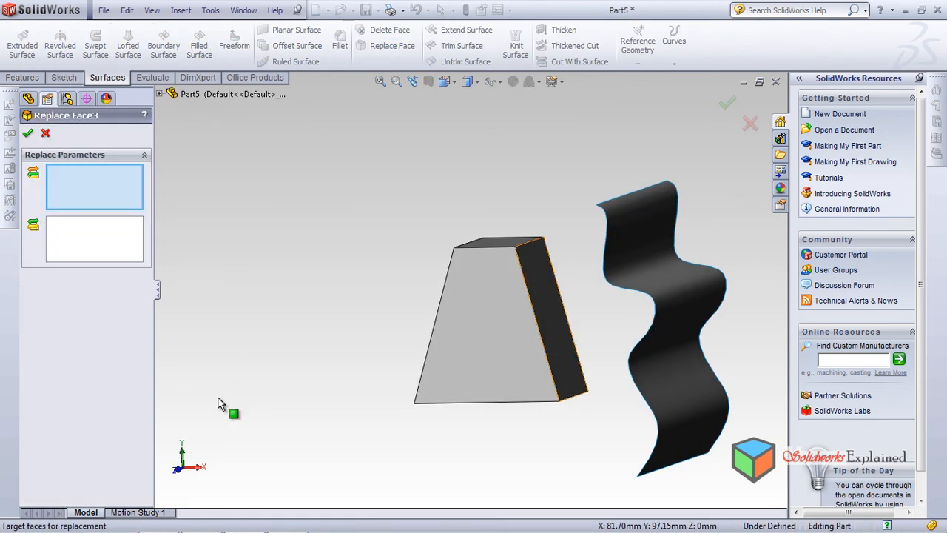
left_click(547, 287)
left_click(95, 239)
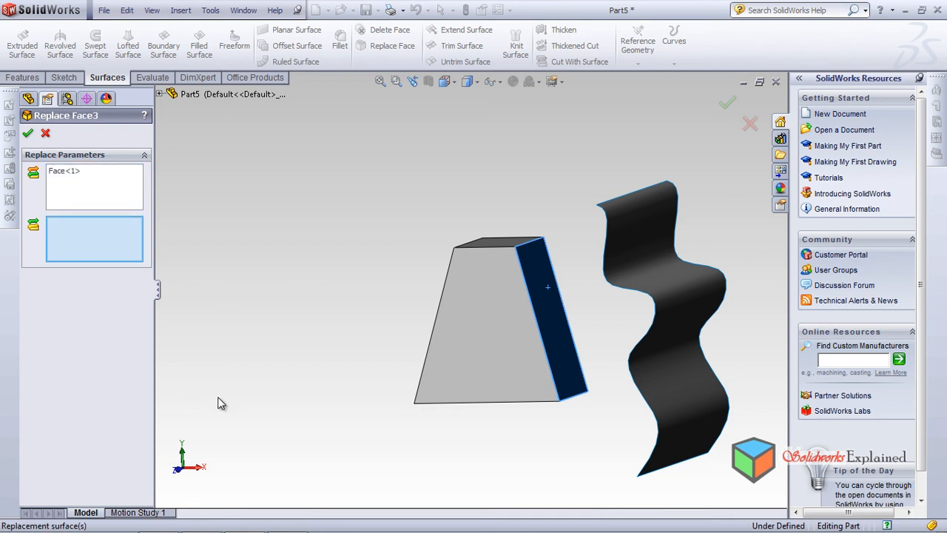
middle_click_drag(318, 296, 400, 299)
left_click(659, 333)
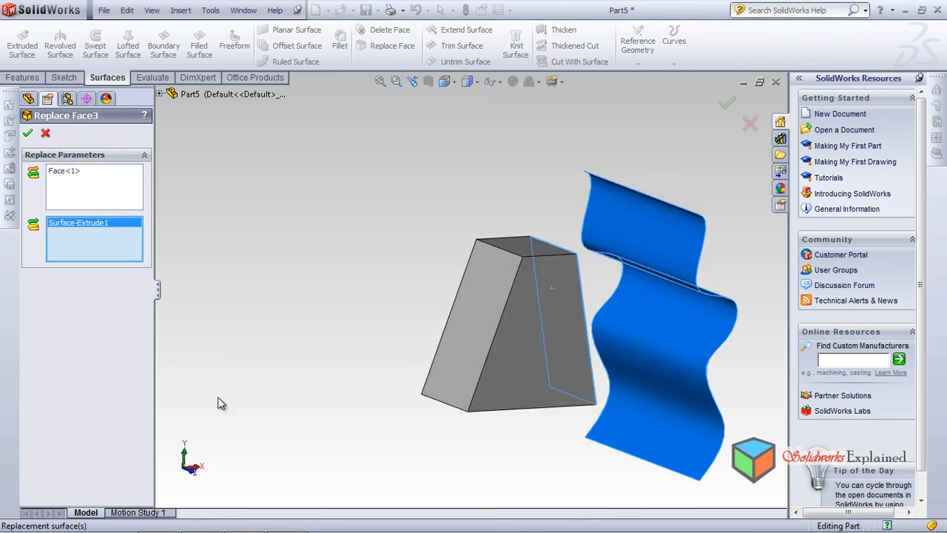
key("Return")
middle_click_drag(218, 403, 218, 400)
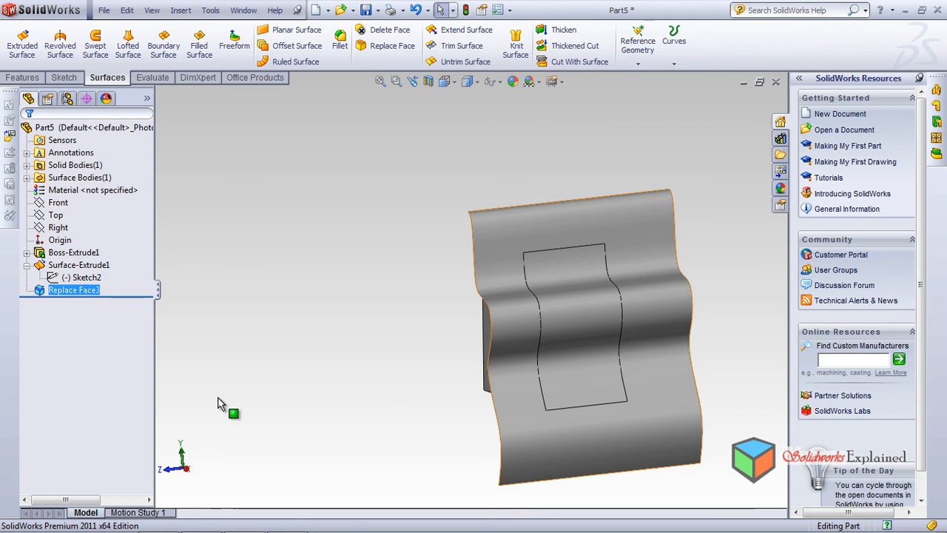
Hide the wavy extruded surface body so that only the solid with its replaced face is displayed
right_click(500, 221)
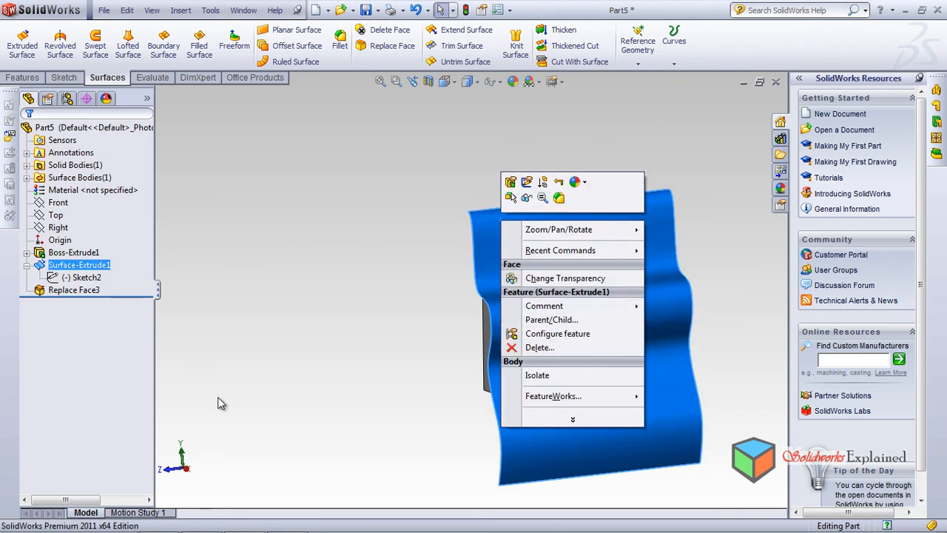
right_click(662, 244)
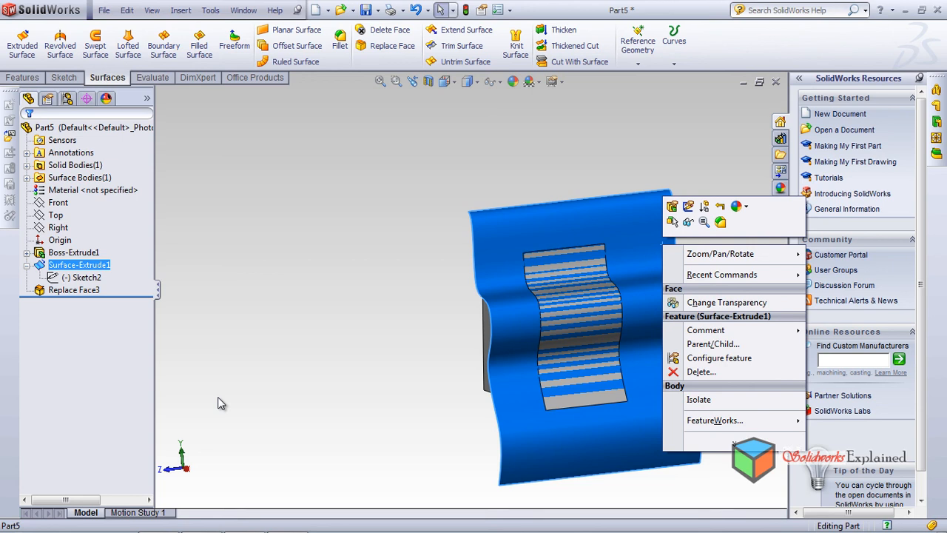
left_click(688, 222)
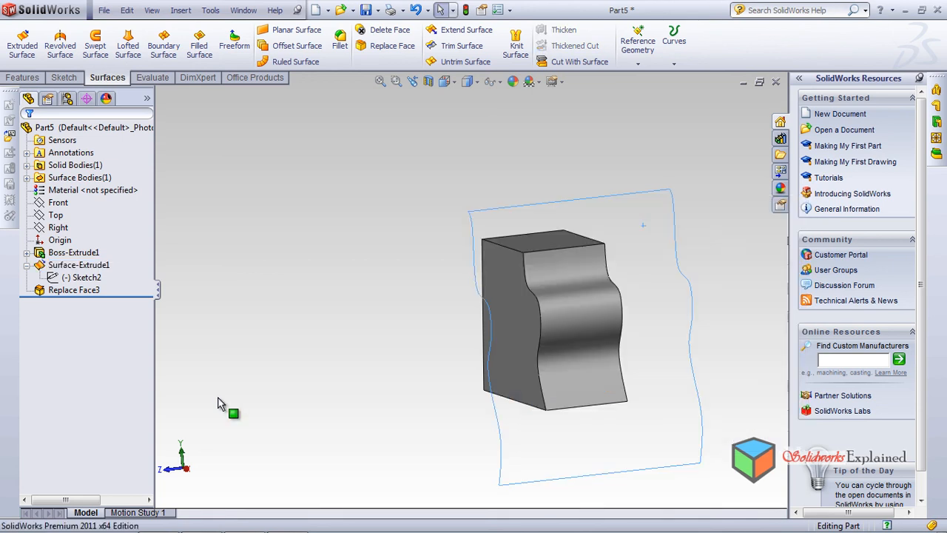
mouse_move(218, 398)
middle_mouse_down()
mouse_move(322, 410)
mouse_move(229, 403)
middle_mouse_up()
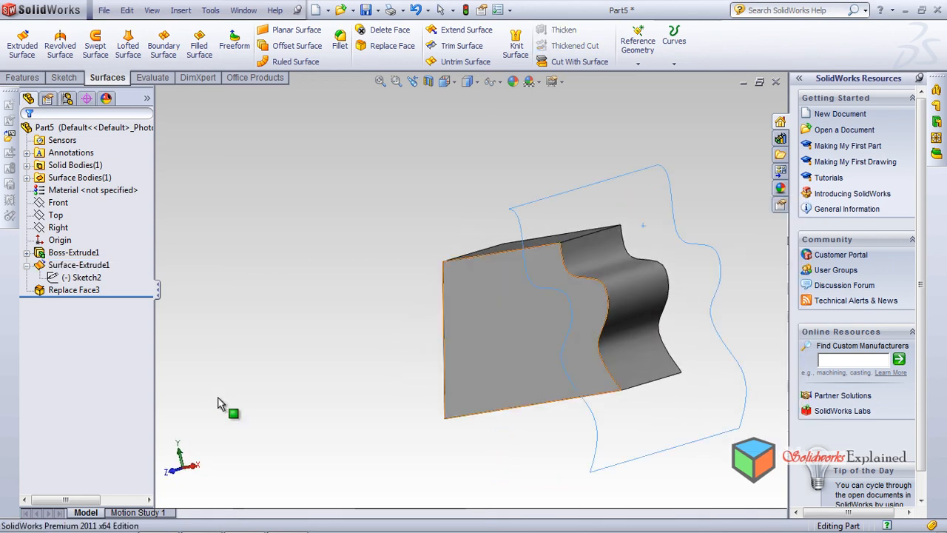
scroll(592, 292, "down", 5)
scroll(591, 292, "up", 2)
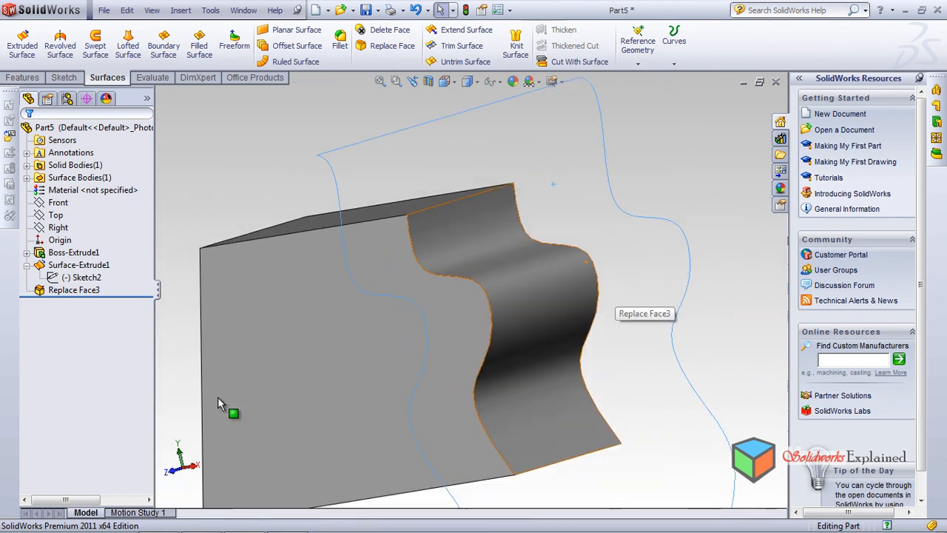
scroll(592, 292, "up", 3)
Sketch a circle of about 21.3 mm radius on the solid's large front face, centred about X 6, Y 24 mm
middle_click_drag(592, 292, 474, 370)
mouse_move(218, 397)
middle_mouse_down()
mouse_move(318, 333)
mouse_move(444, 325)
mouse_move(355, 399)
mouse_move(296, 370)
mouse_move(218, 398)
middle_mouse_up()
left_click(380, 320)
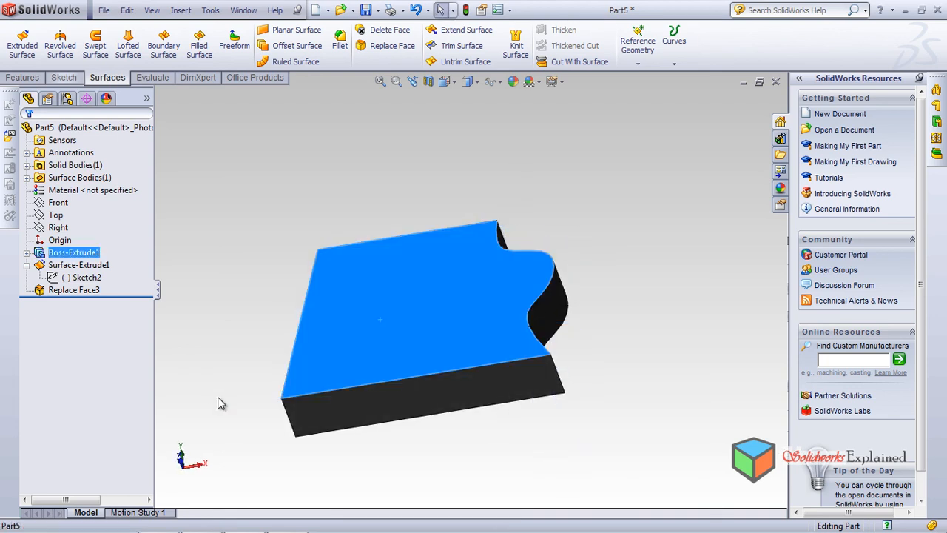
left_click(108, 29)
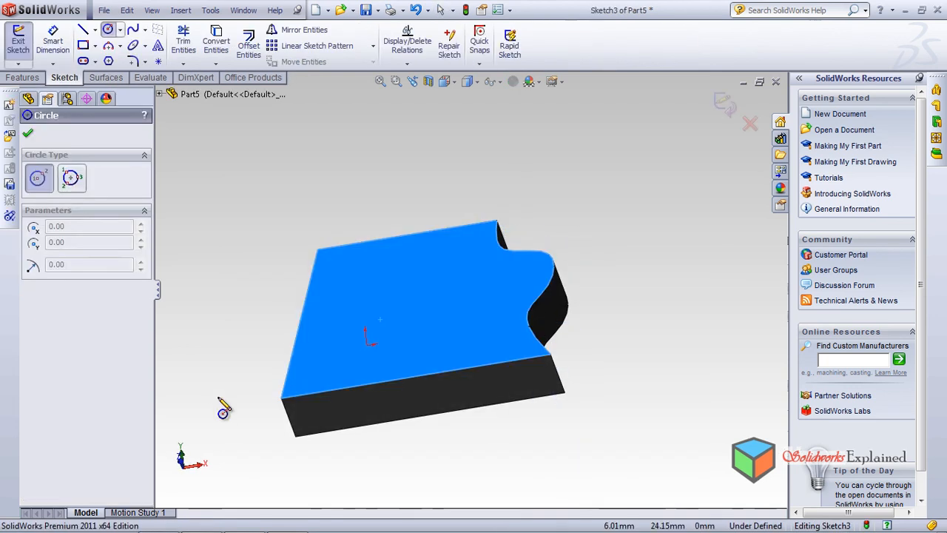
left_click(372, 307)
left_click(393, 332)
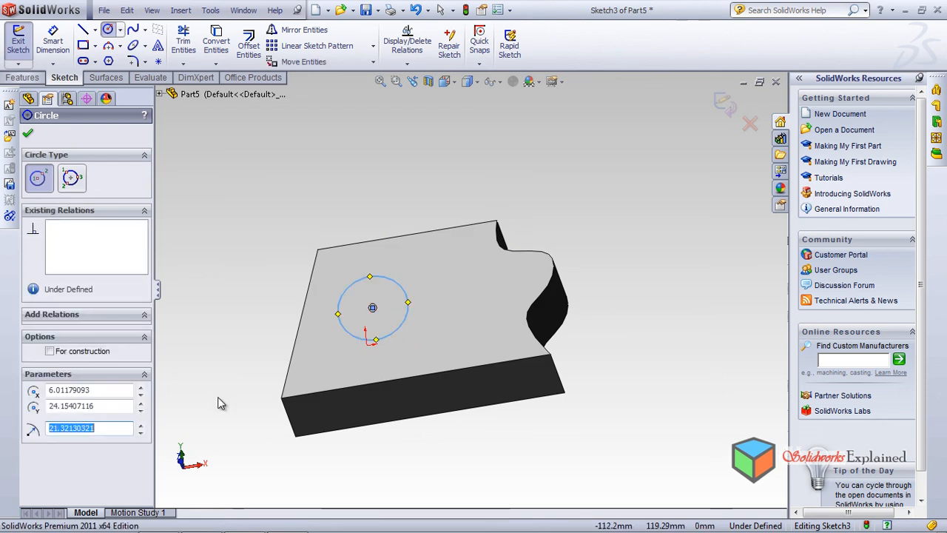
Extrude the circle as a boss, Blind 82 mm outward from the face, merged with the solid
left_click(23, 78)
left_click(24, 44)
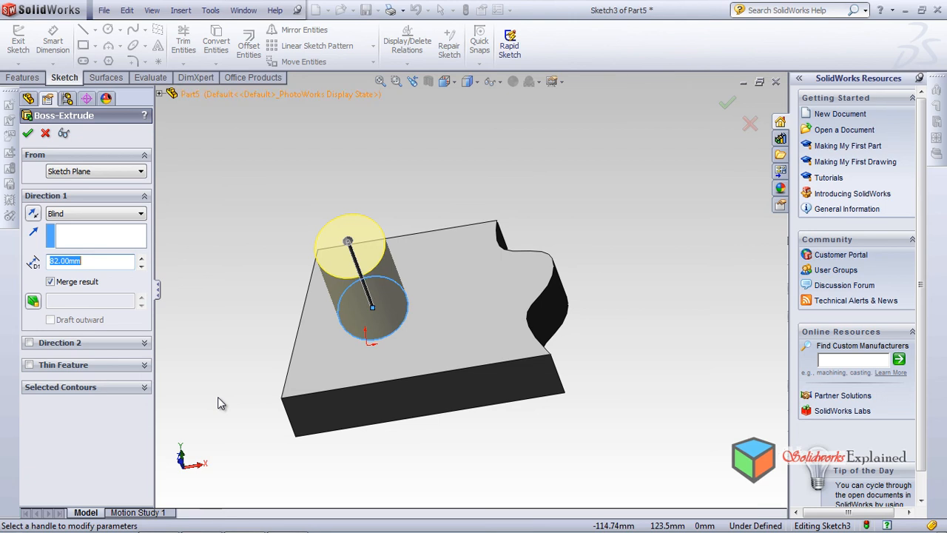
key("Return")
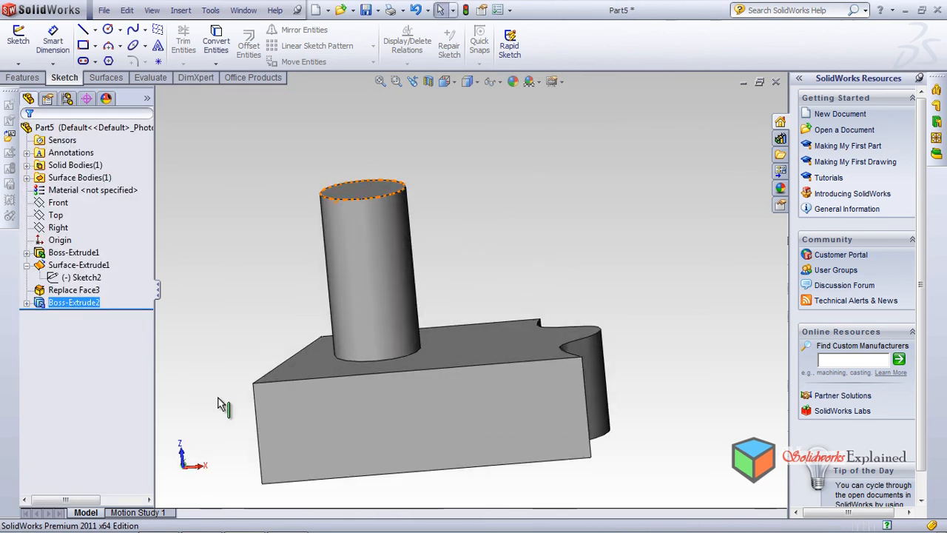
Start a sketch on the Top plane and draw a horizontal line about 49.75 mm long beyond the cylinder's free end
scroll(217, 396, "up", 4)
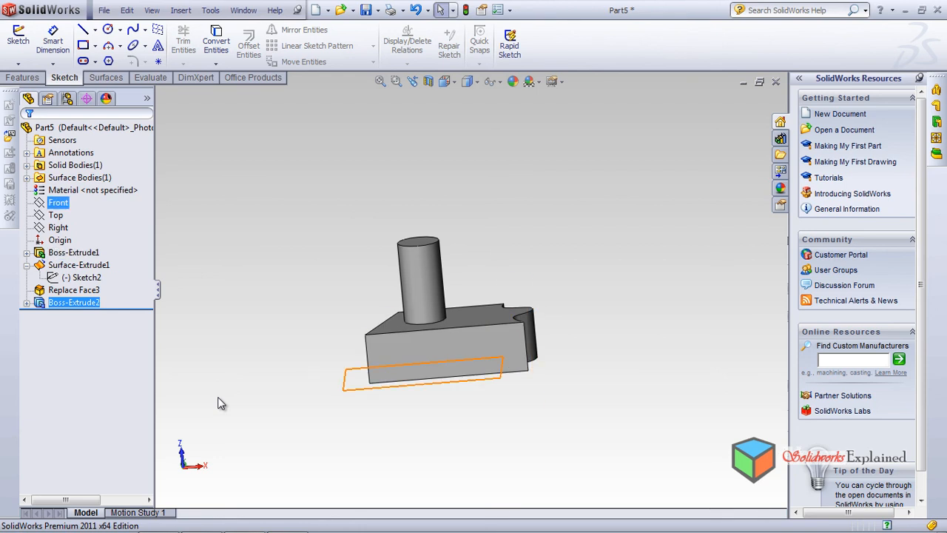
left_click(57, 203)
middle_click_drag(218, 396, 218, 396)
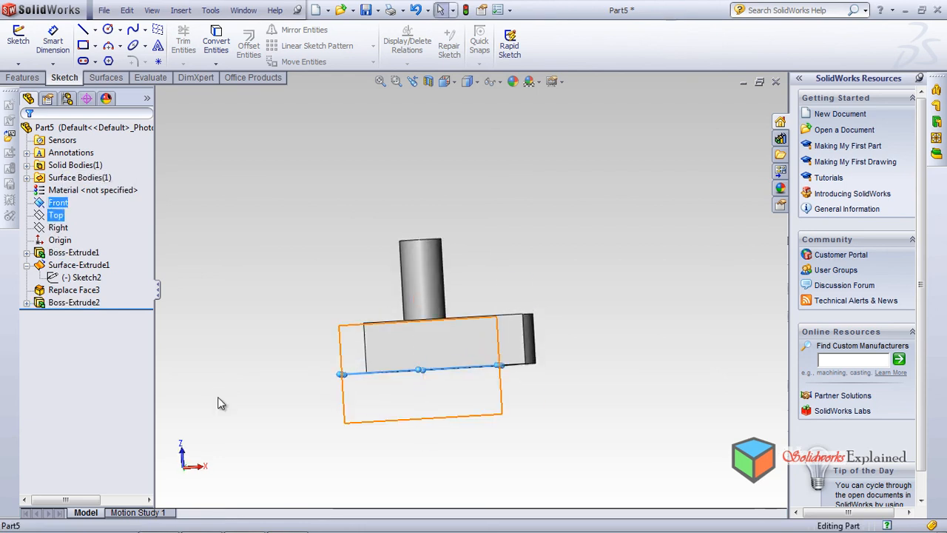
left_click(55, 214)
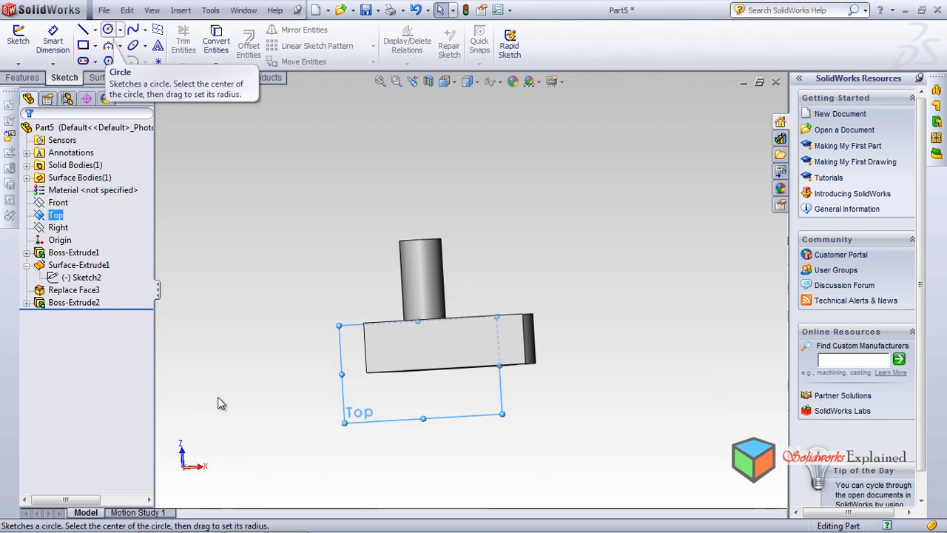
left_click(83, 30)
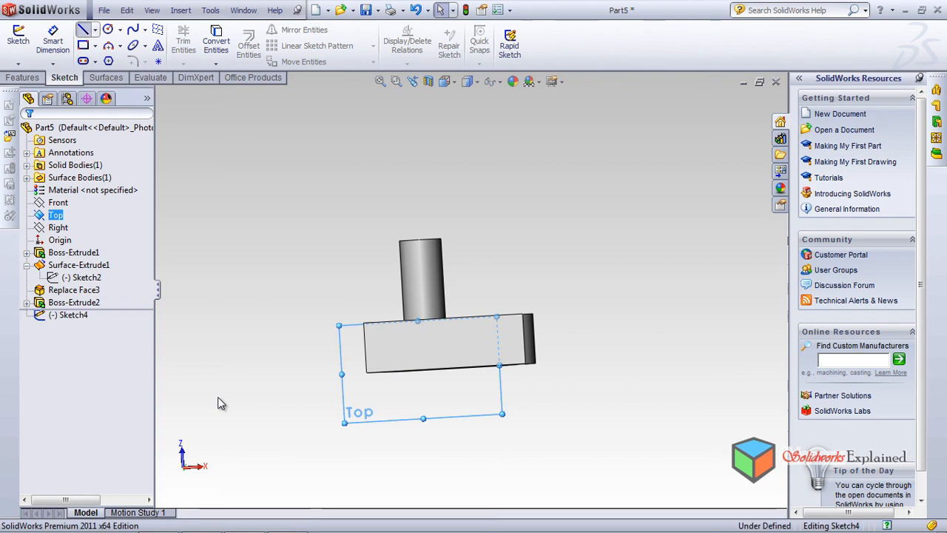
left_click(430, 170)
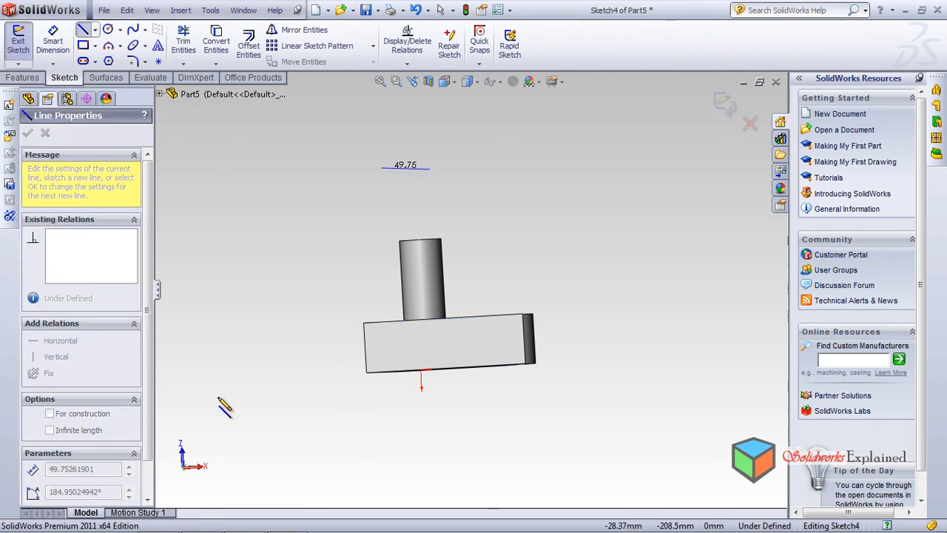
left_click(383, 171)
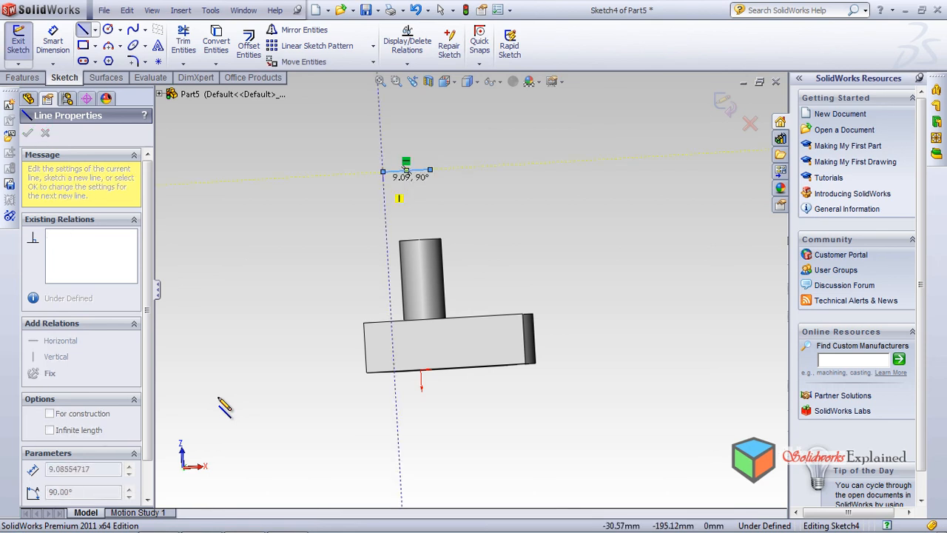
Continue the line into an open, stepped chain of horizontal and vertical segments toward the cylinder, then end the chain
left_click(430, 177)
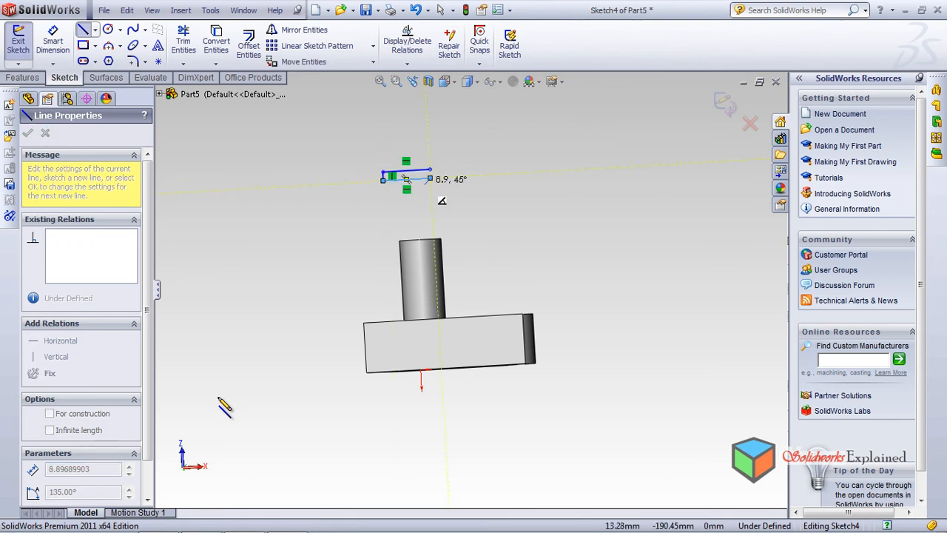
left_click(431, 191)
left_click(402, 194)
left_click(402, 205)
left_click(458, 202)
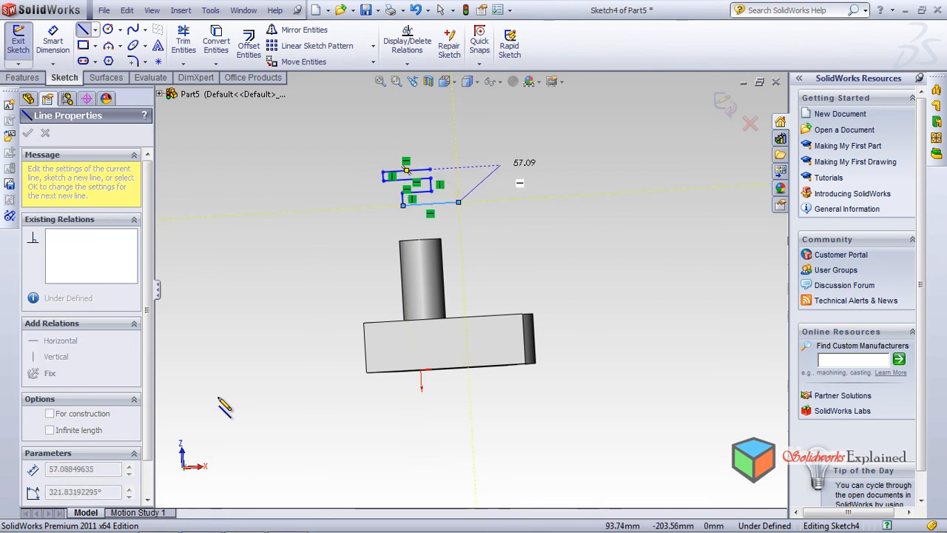
right_click(501, 166)
left_click(570, 196)
mouse_move(218, 400)
middle_mouse_down()
mouse_move(214, 392)
mouse_move(219, 403)
middle_mouse_up()
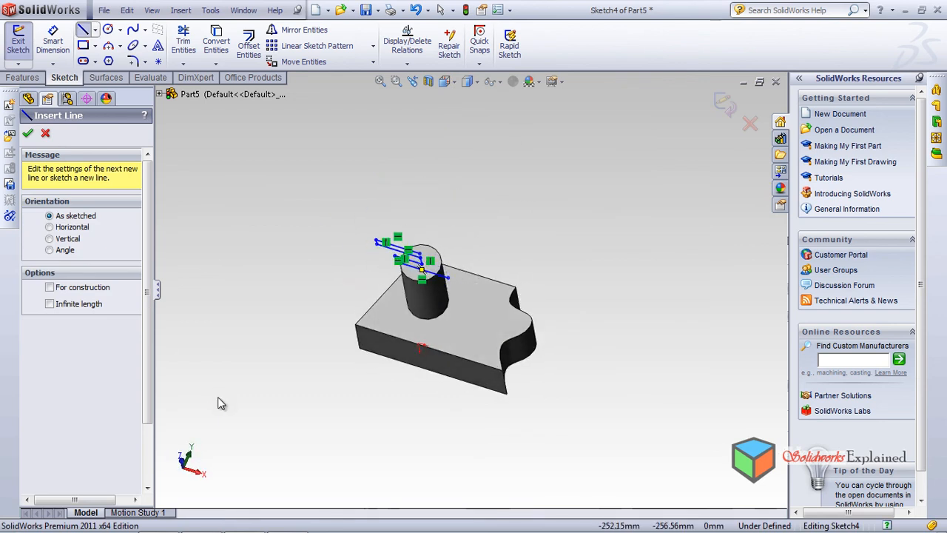
Extrude the stepped sketch as a surface, Blind 82 mm in both directions from the sketch plane
left_click(106, 78)
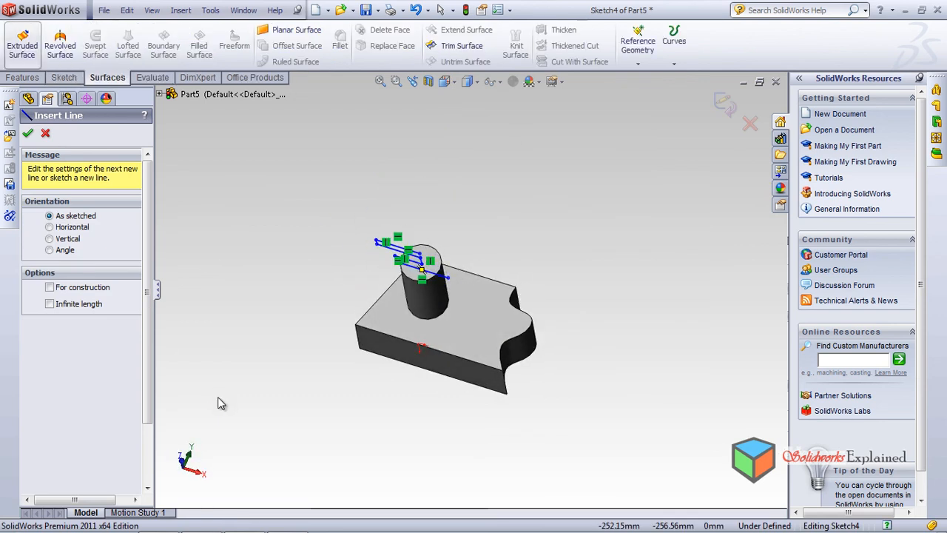
left_click(22, 44)
middle_click_drag(218, 397, 218, 403)
scroll(218, 399, "down", 4)
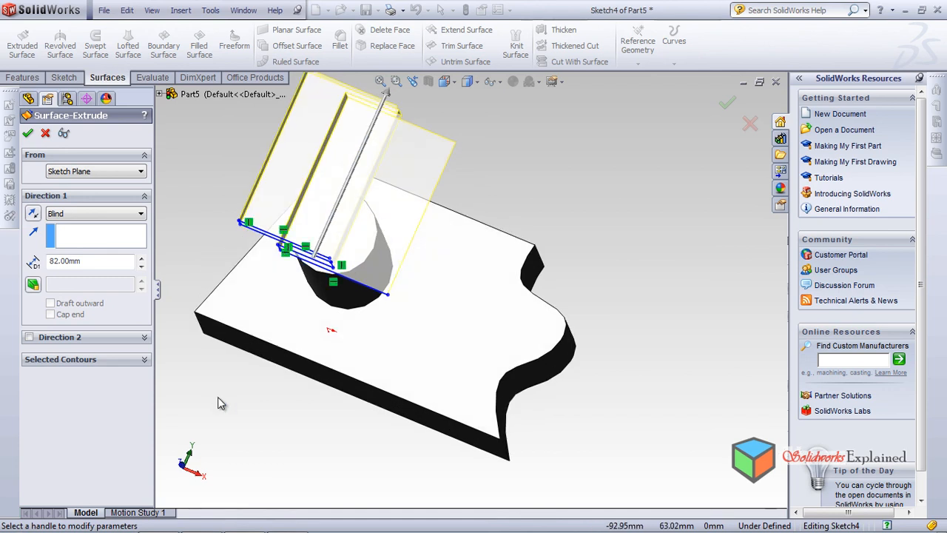
left_click(29, 337)
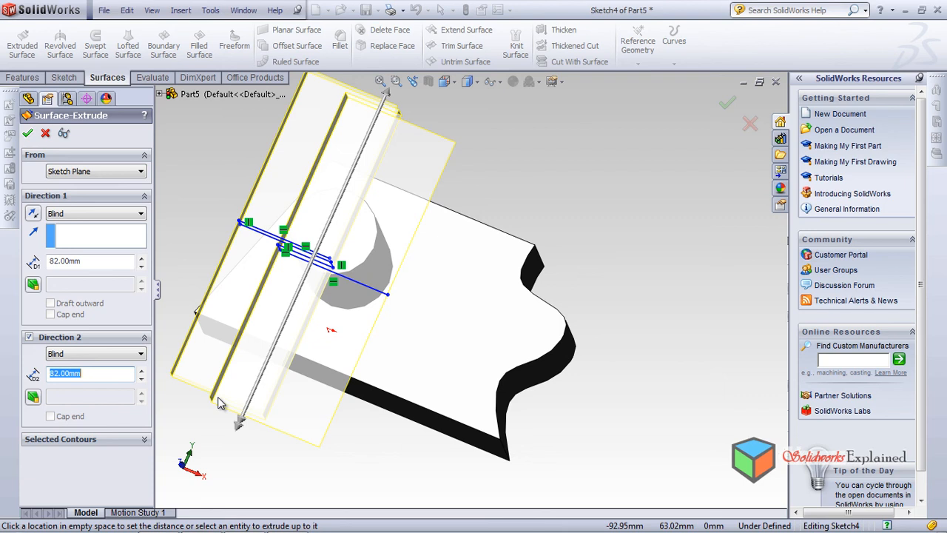
key("Return")
middle_click_drag(218, 398, 218, 399)
scroll(218, 398, "up", 5)
scroll(218, 398, "up", 1)
scroll(218, 398, "down", 3)
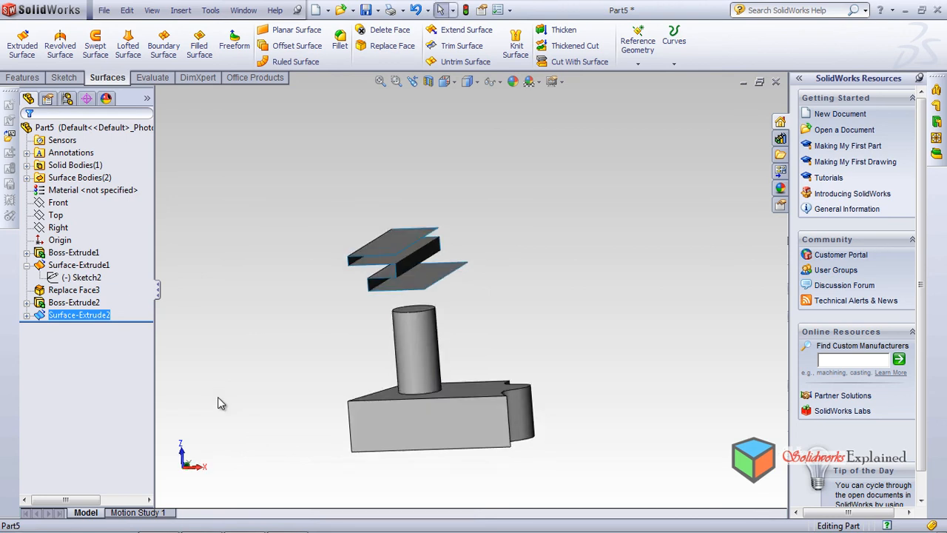
left_click(391, 46)
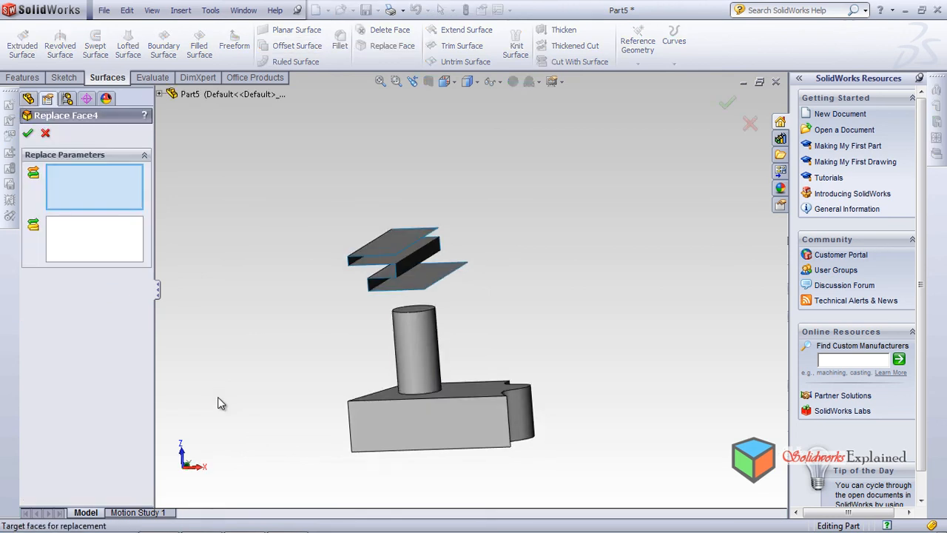
left_click(421, 346)
left_click(94, 239)
middle_click_drag(218, 398, 218, 397)
left_click(411, 275)
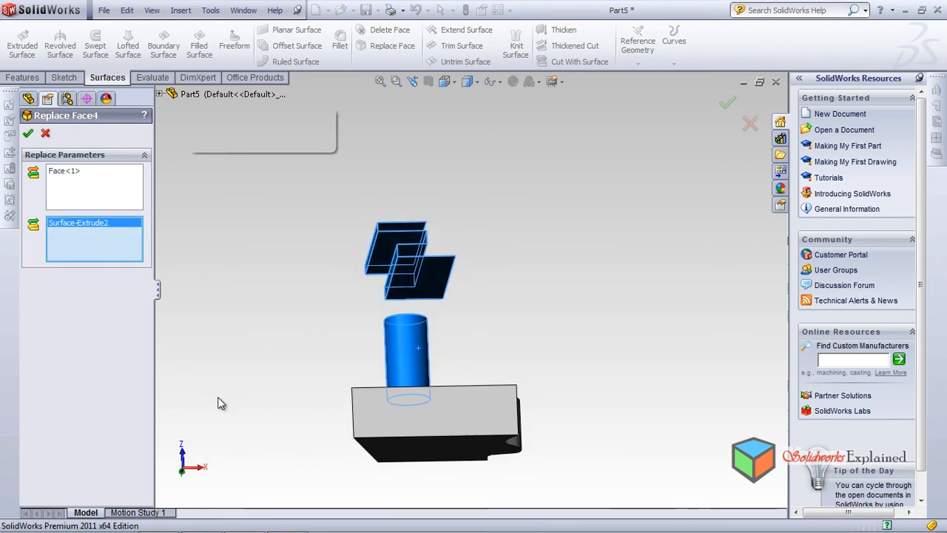
middle_click_drag(218, 398, 218, 397)
scroll(218, 398, "down", 3)
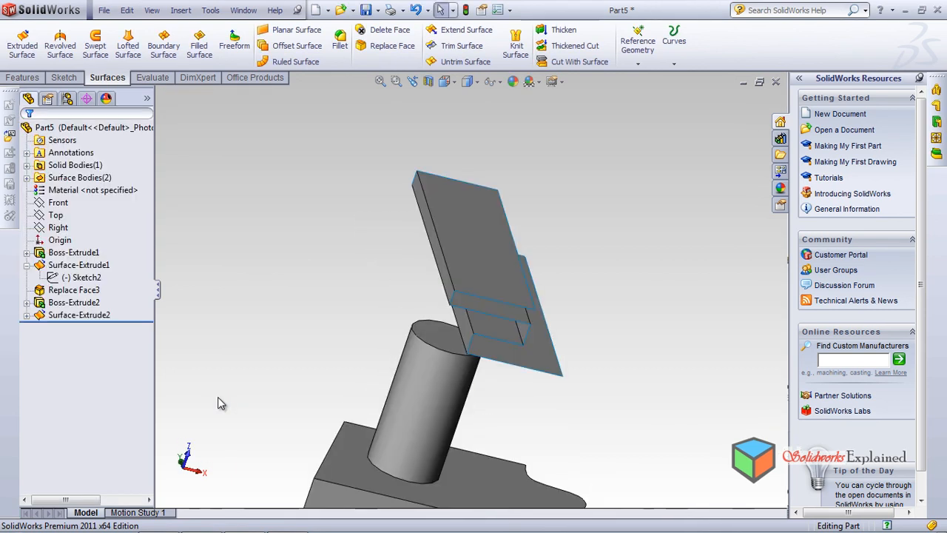
middle_click_drag(219, 398, 219, 399)
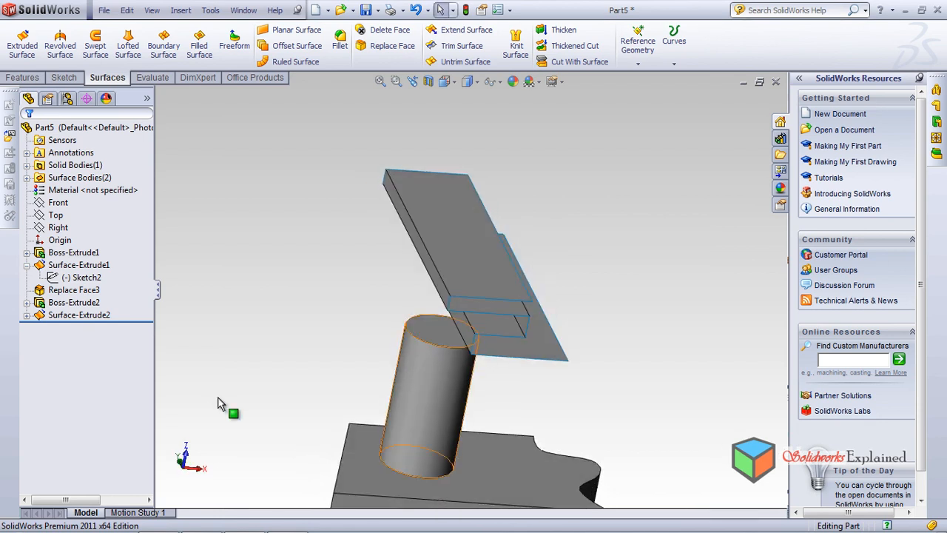
Replace the cylinder's flat end face with the stepped Surface-Extrude2
left_click(391, 46)
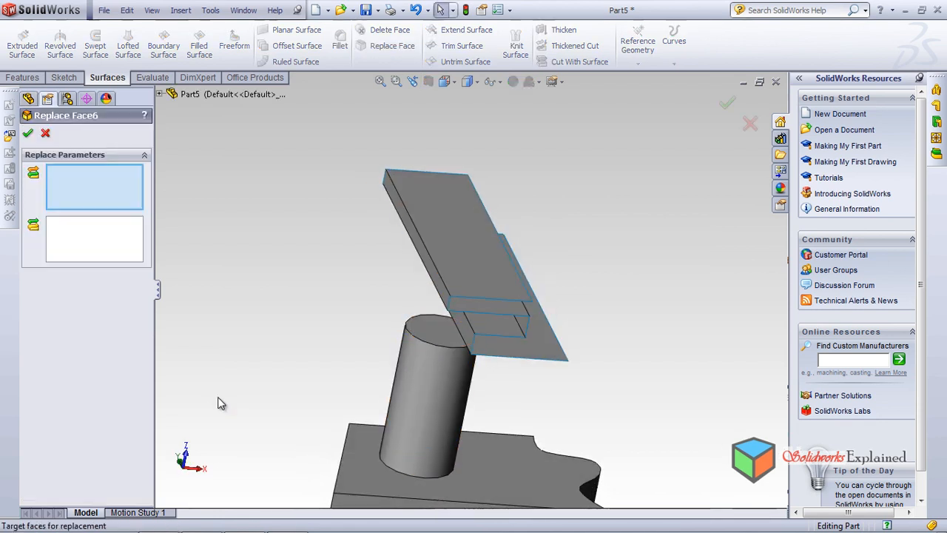
left_click(417, 331)
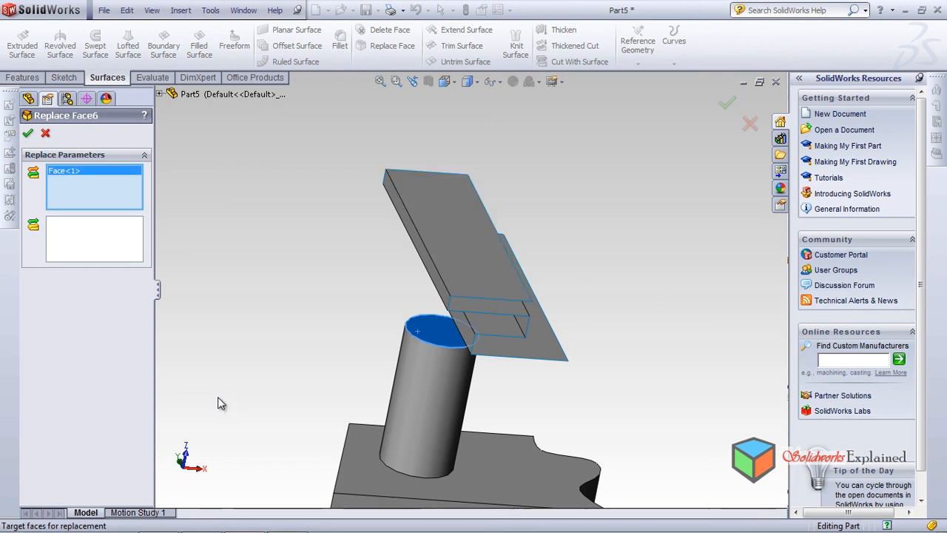
middle_click_drag(221, 403, 214, 318)
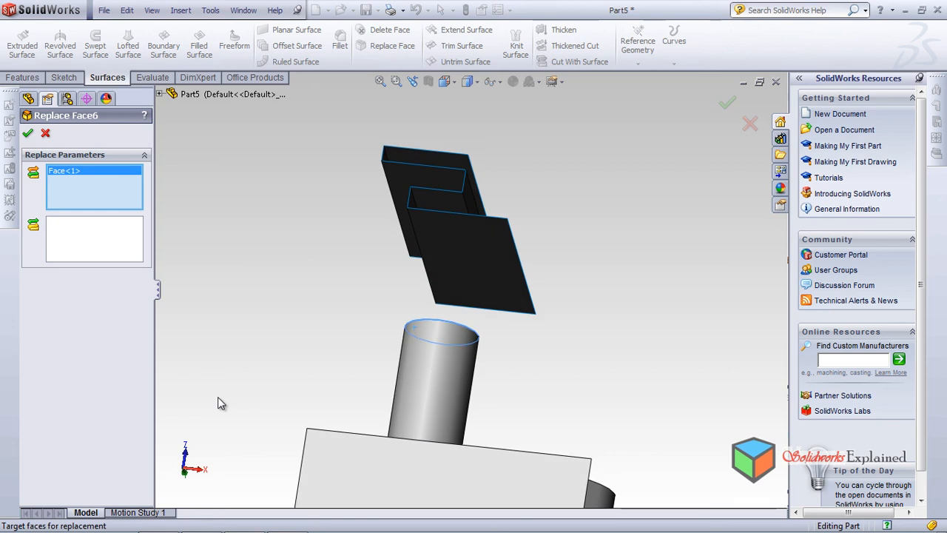
left_click(95, 239)
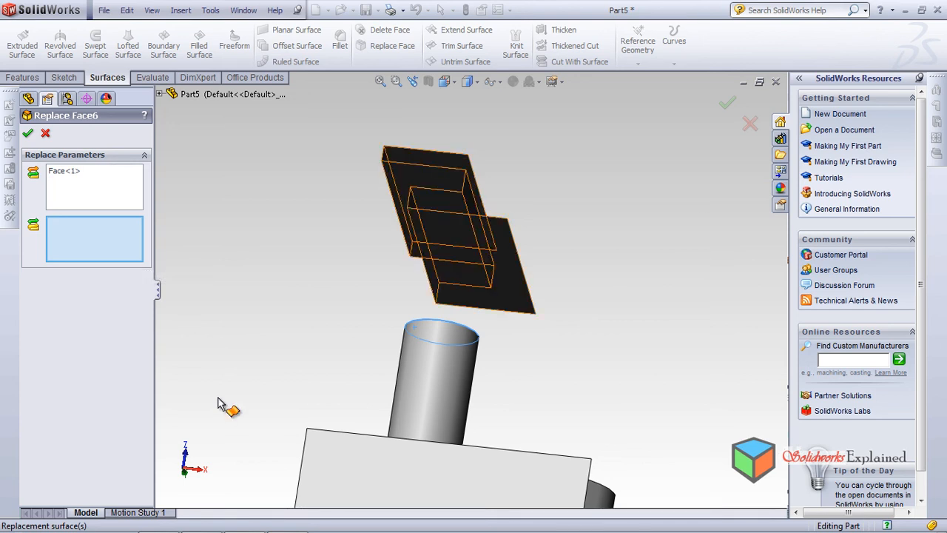
left_click(480, 261)
middle_click_drag(218, 398, 218, 398)
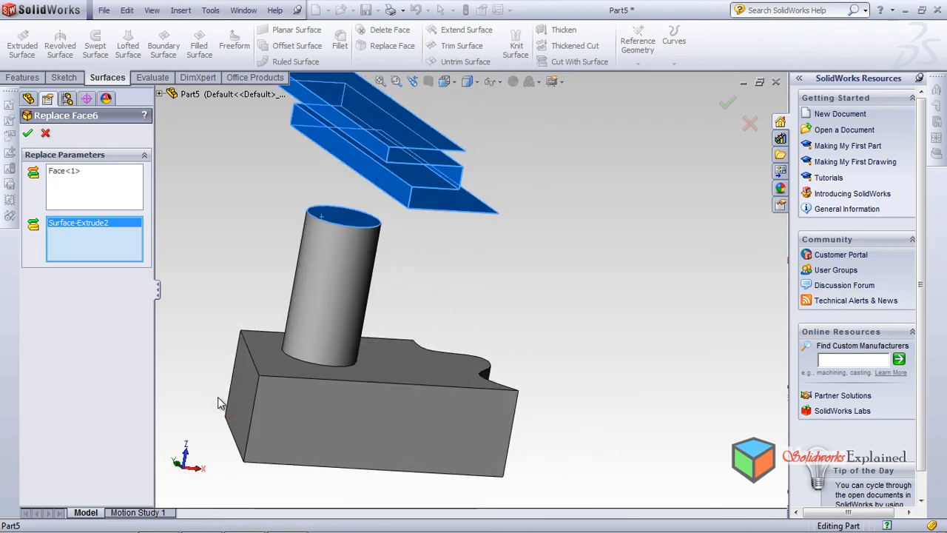
scroll(218, 398, "down", 2)
scroll(218, 398, "up", 7)
scroll(220, 403, "down", 5)
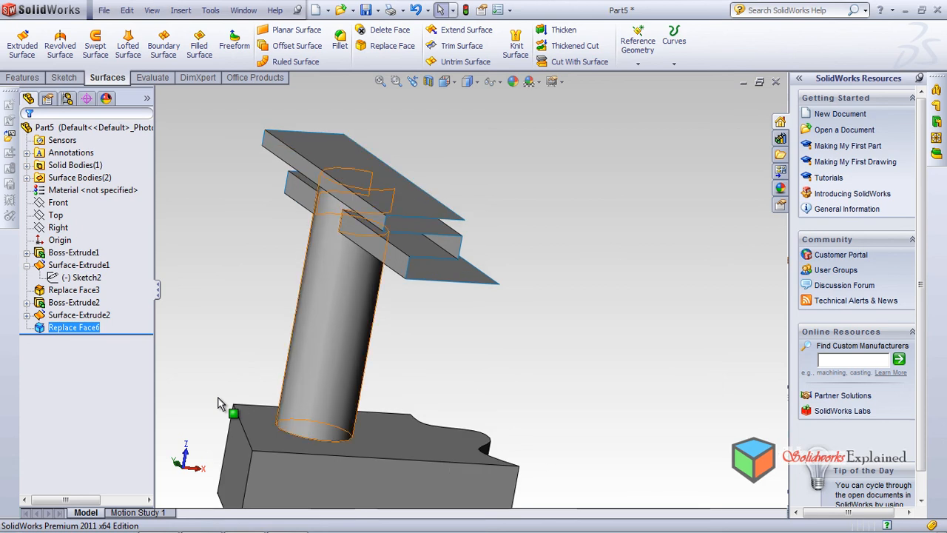
Hide the stepped extruded surface body above the cylinder
middle_click_drag(218, 398, 219, 399)
right_click(220, 404)
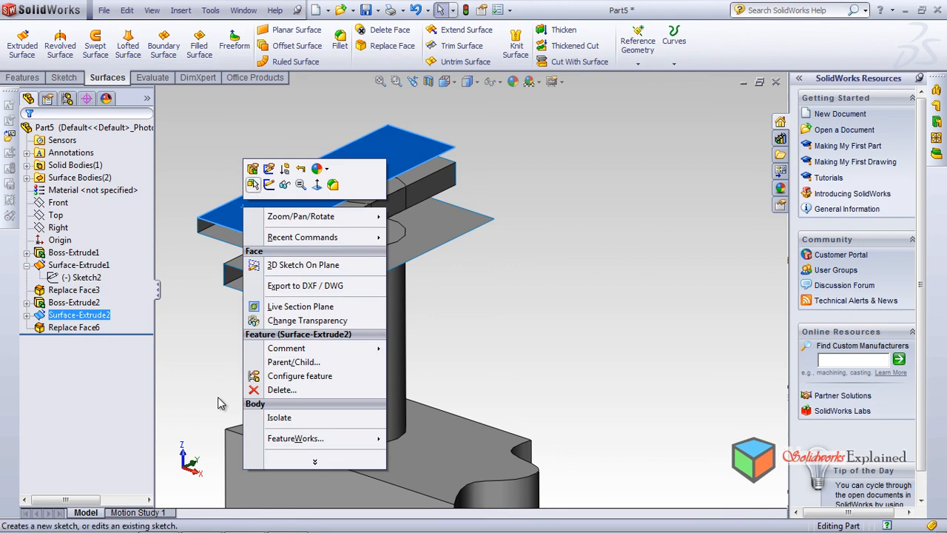
left_click(285, 185)
Examine the stepped shape of the cylinder's replaced end from several angles
mouse_move(219, 403)
middle_mouse_down()
mouse_move(217, 395)
mouse_move(218, 403)
middle_mouse_up()
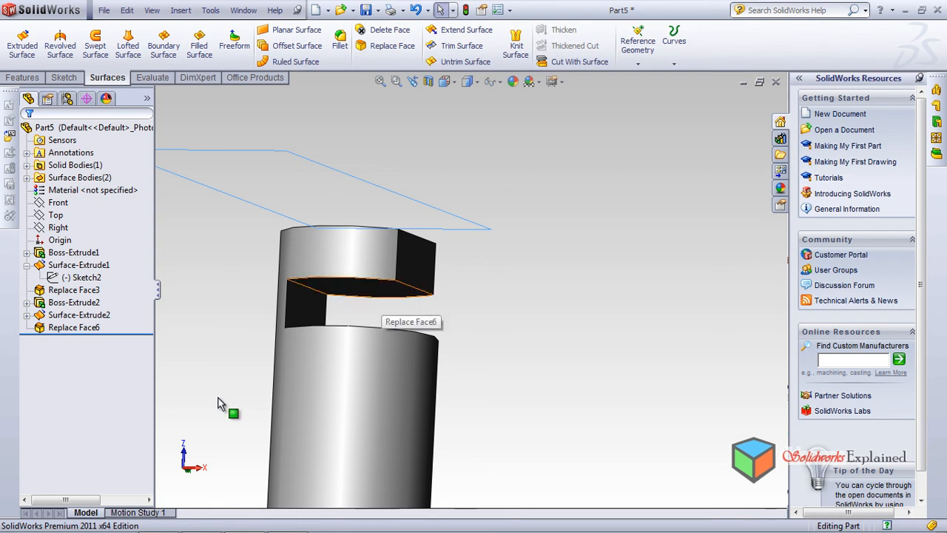
middle_click_drag(218, 398, 218, 398)
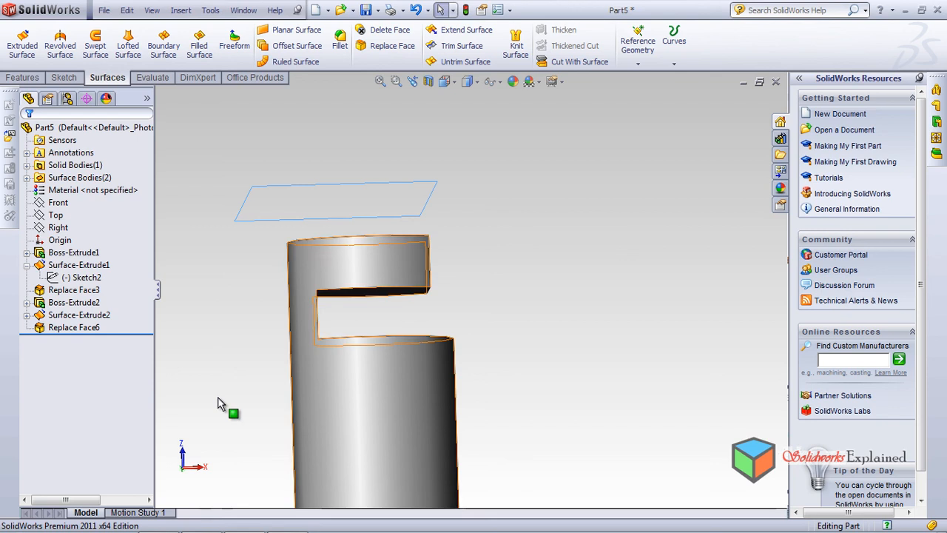
middle_click_drag(219, 402, 218, 398)
scroll(218, 397, "up", 10)
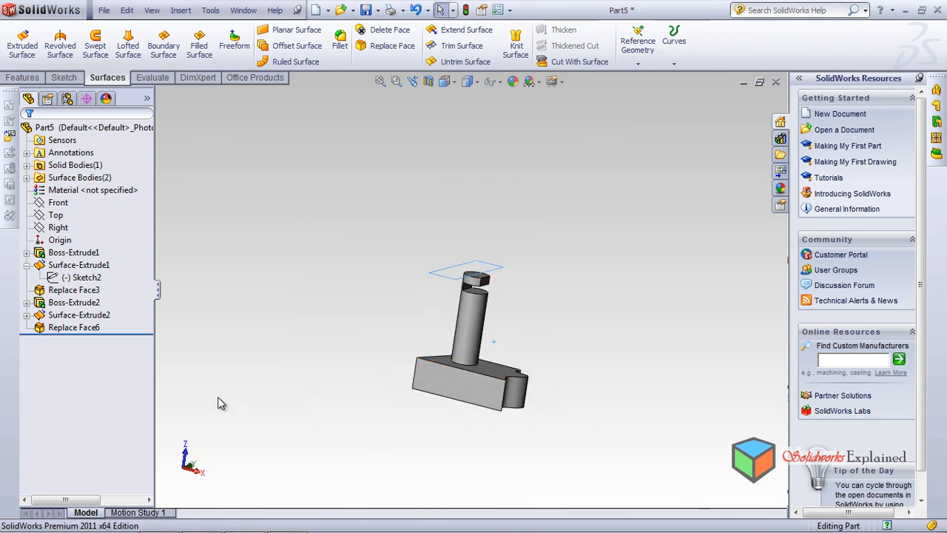
scroll(218, 398, "down", 3)
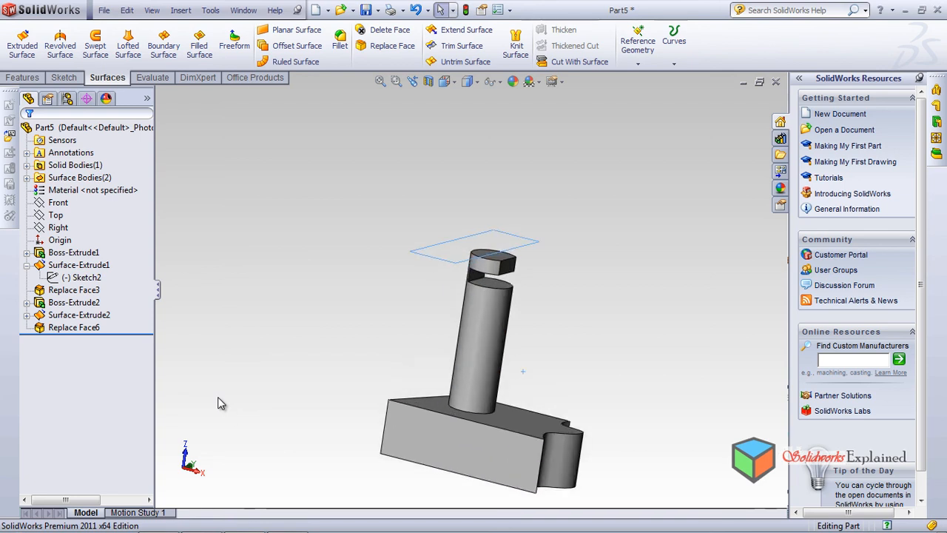
scroll(218, 403, "down", 1)
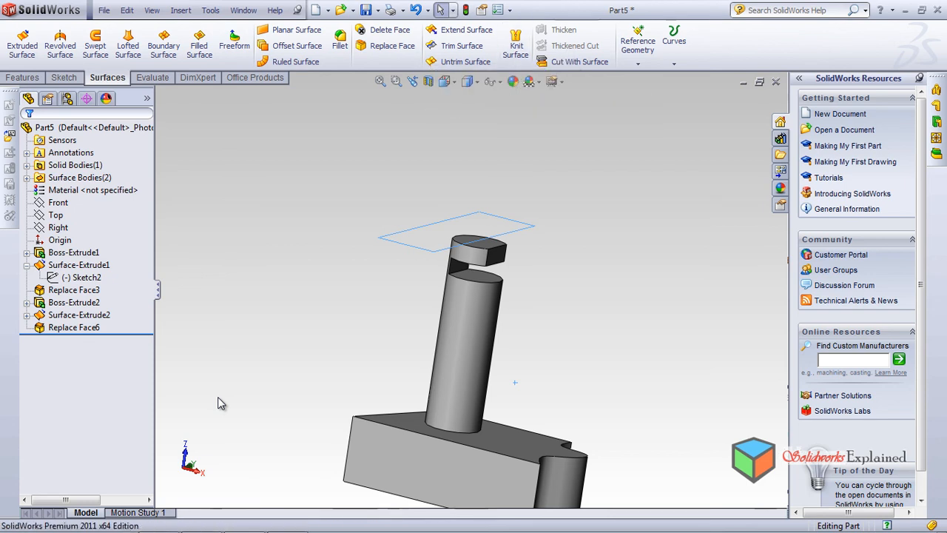
middle_click_drag(219, 397, 218, 398)
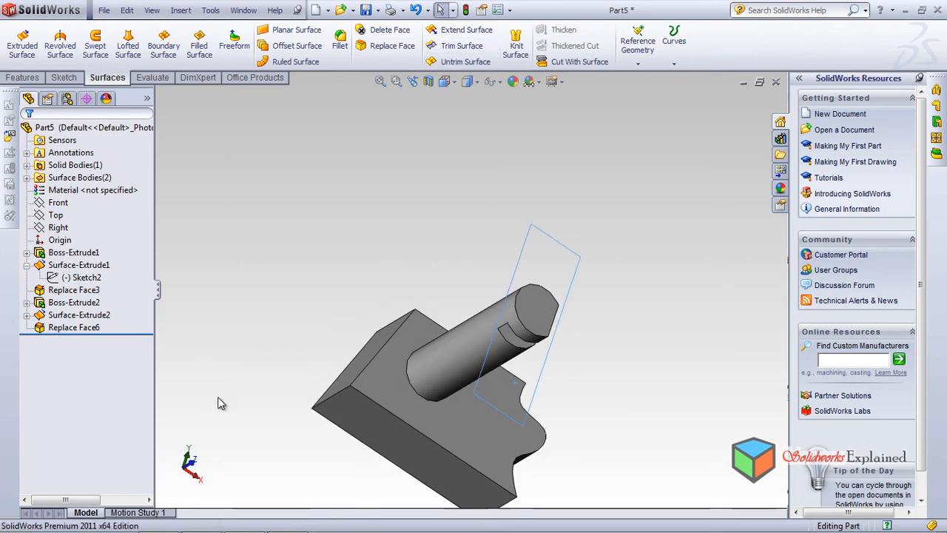
middle_click_drag(217, 398, 218, 401)
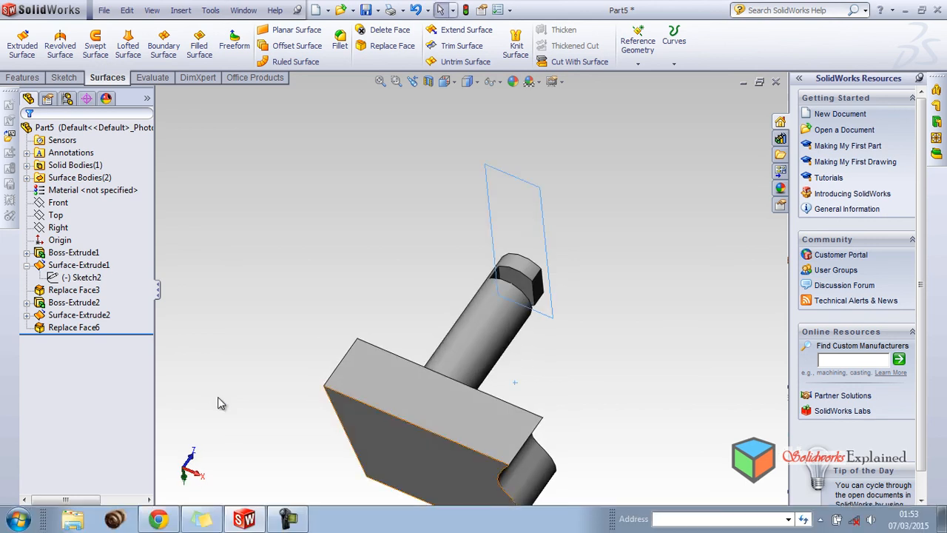